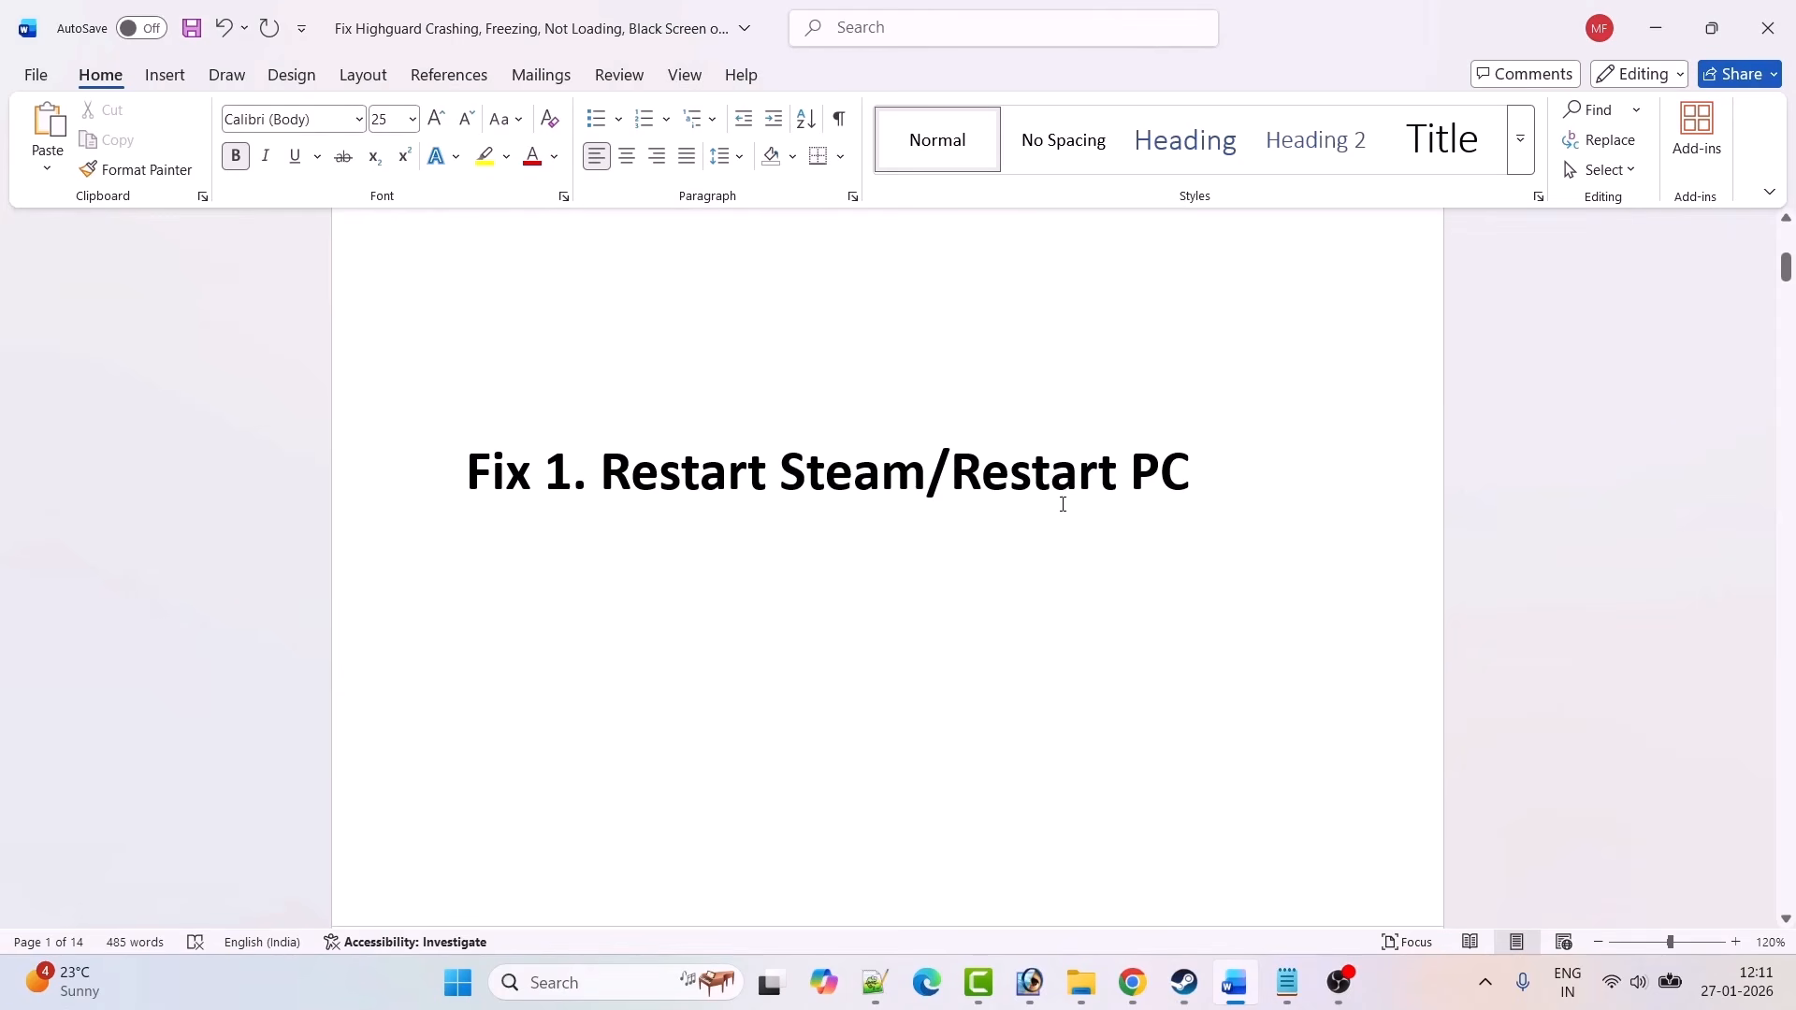
Step: Switch to Steam, close its window and exit the client completely
{"action": "left_click", "coordinate": [1184, 994]}
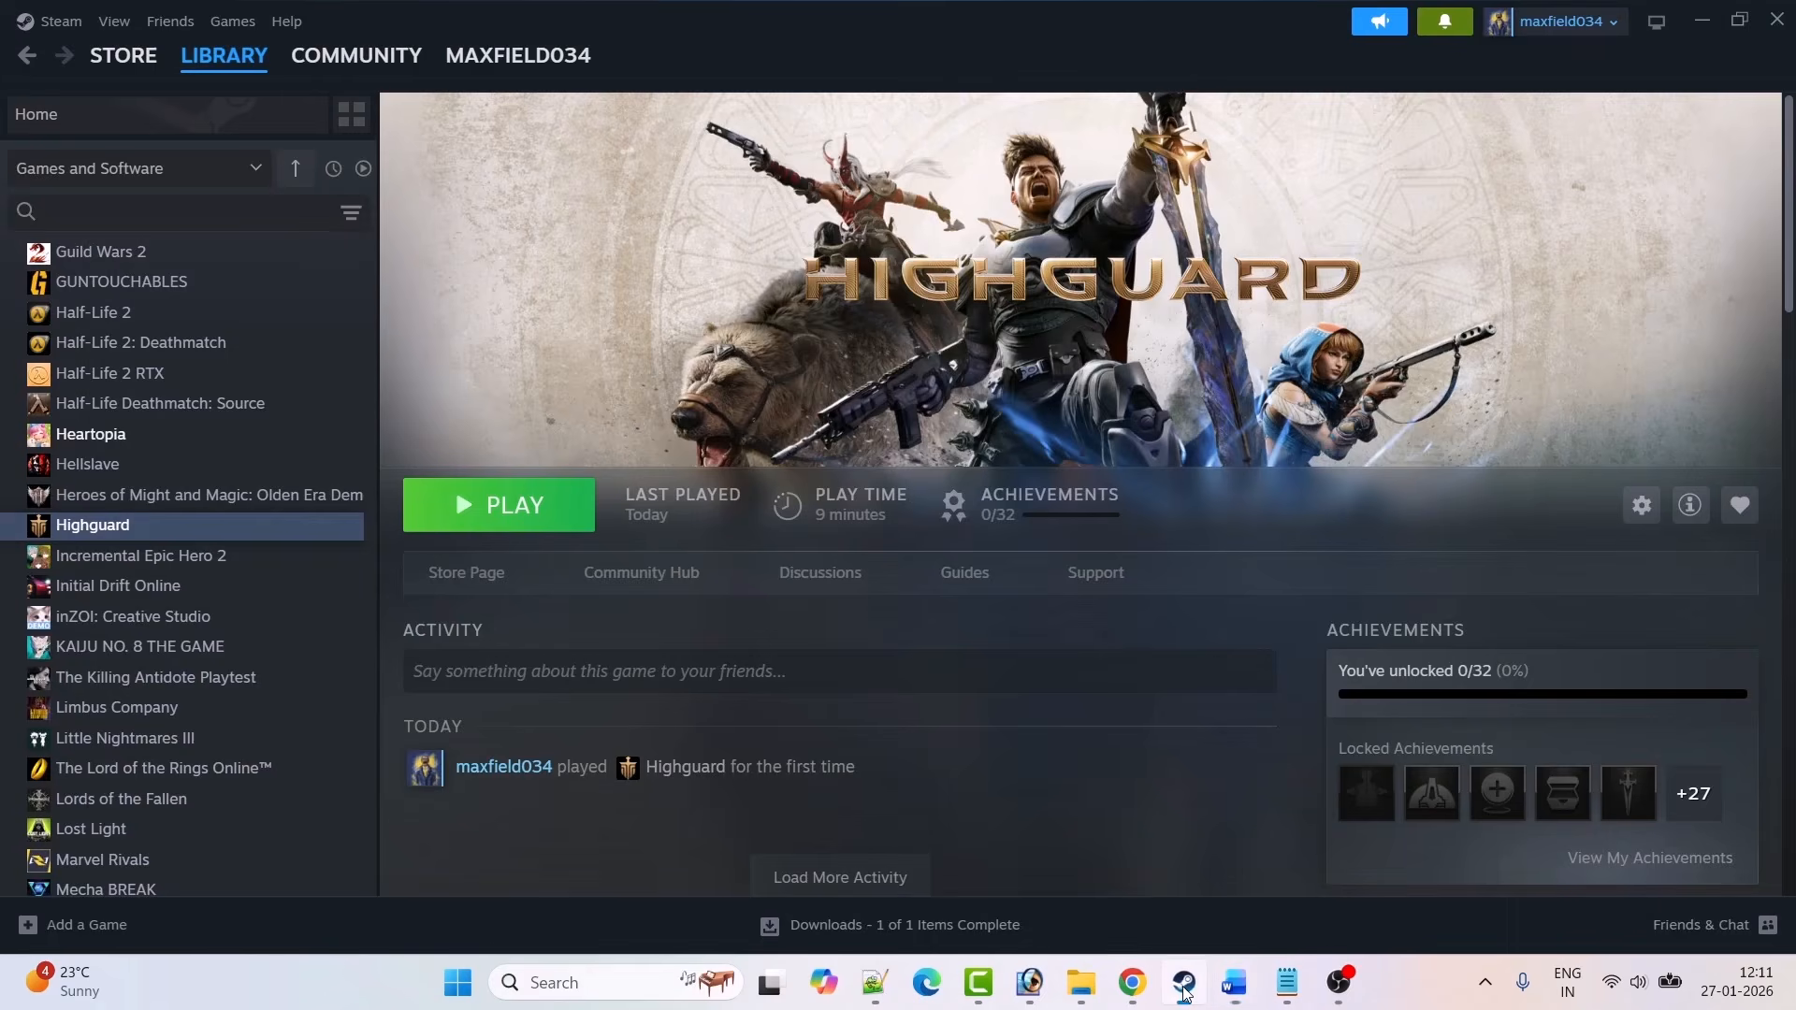
{"action": "left_click", "coordinate": [1782, 24]}
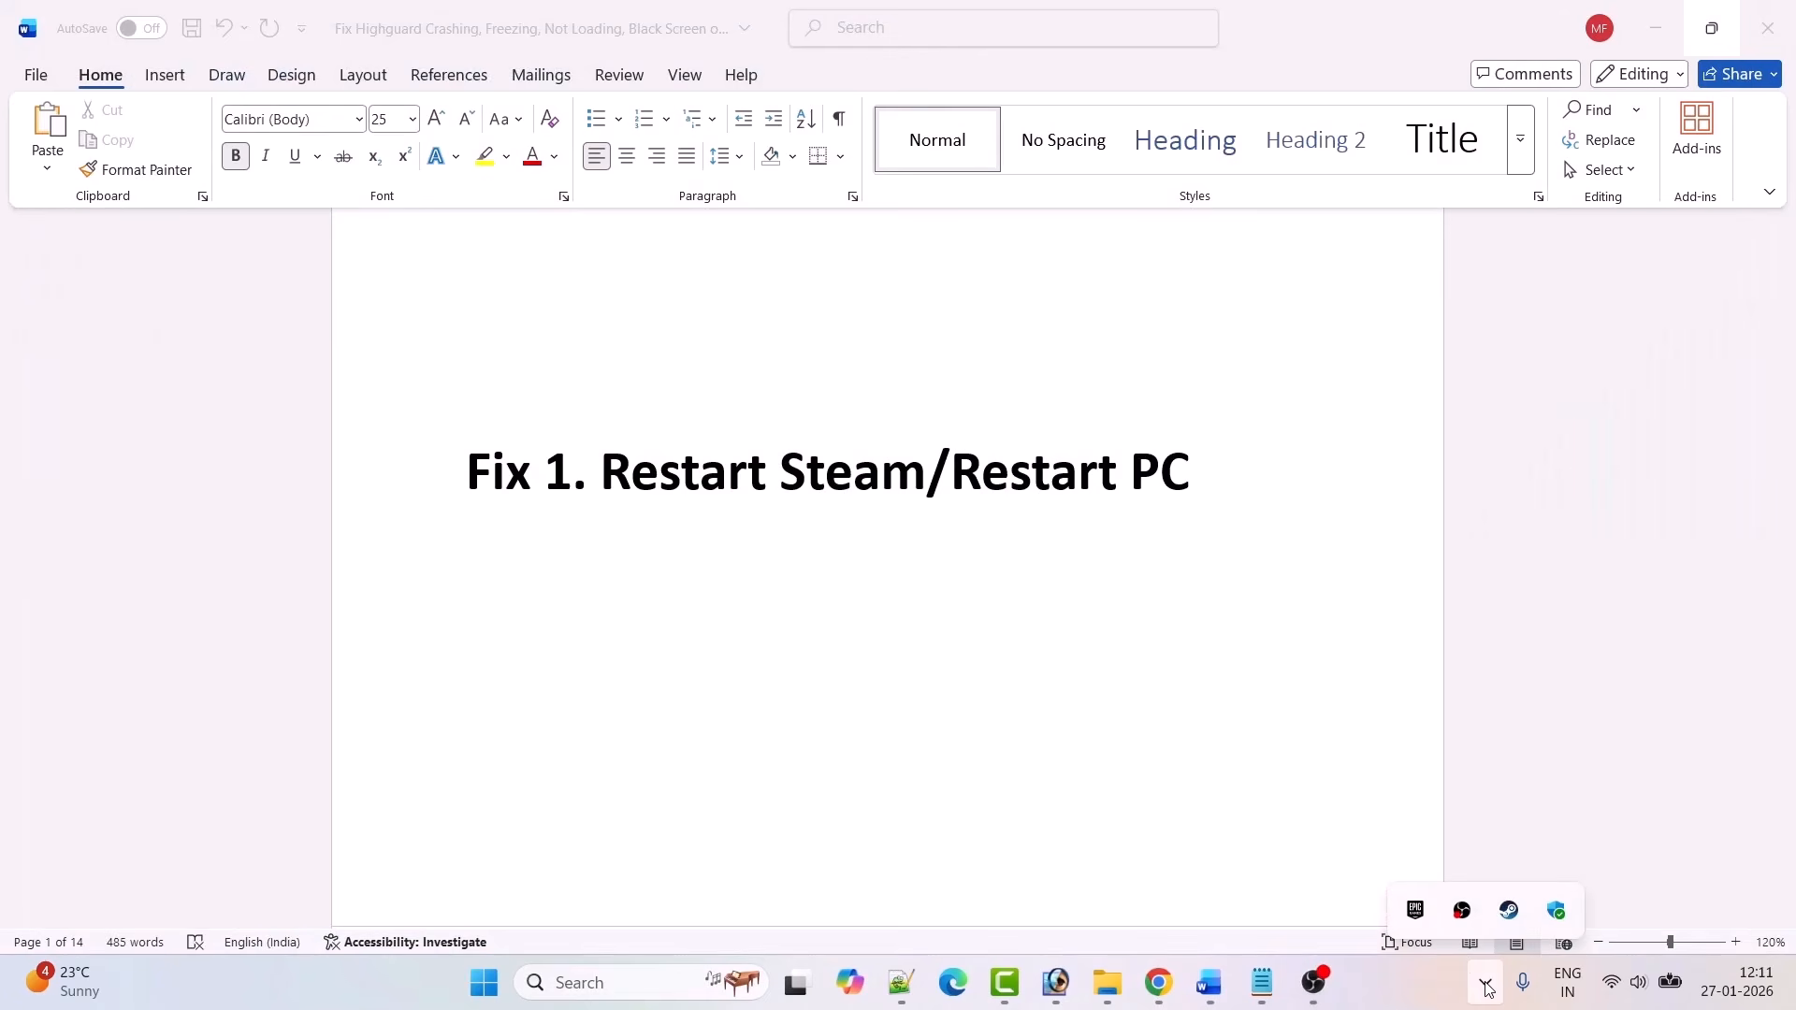
{"action": "right_click", "coordinate": [1516, 918]}
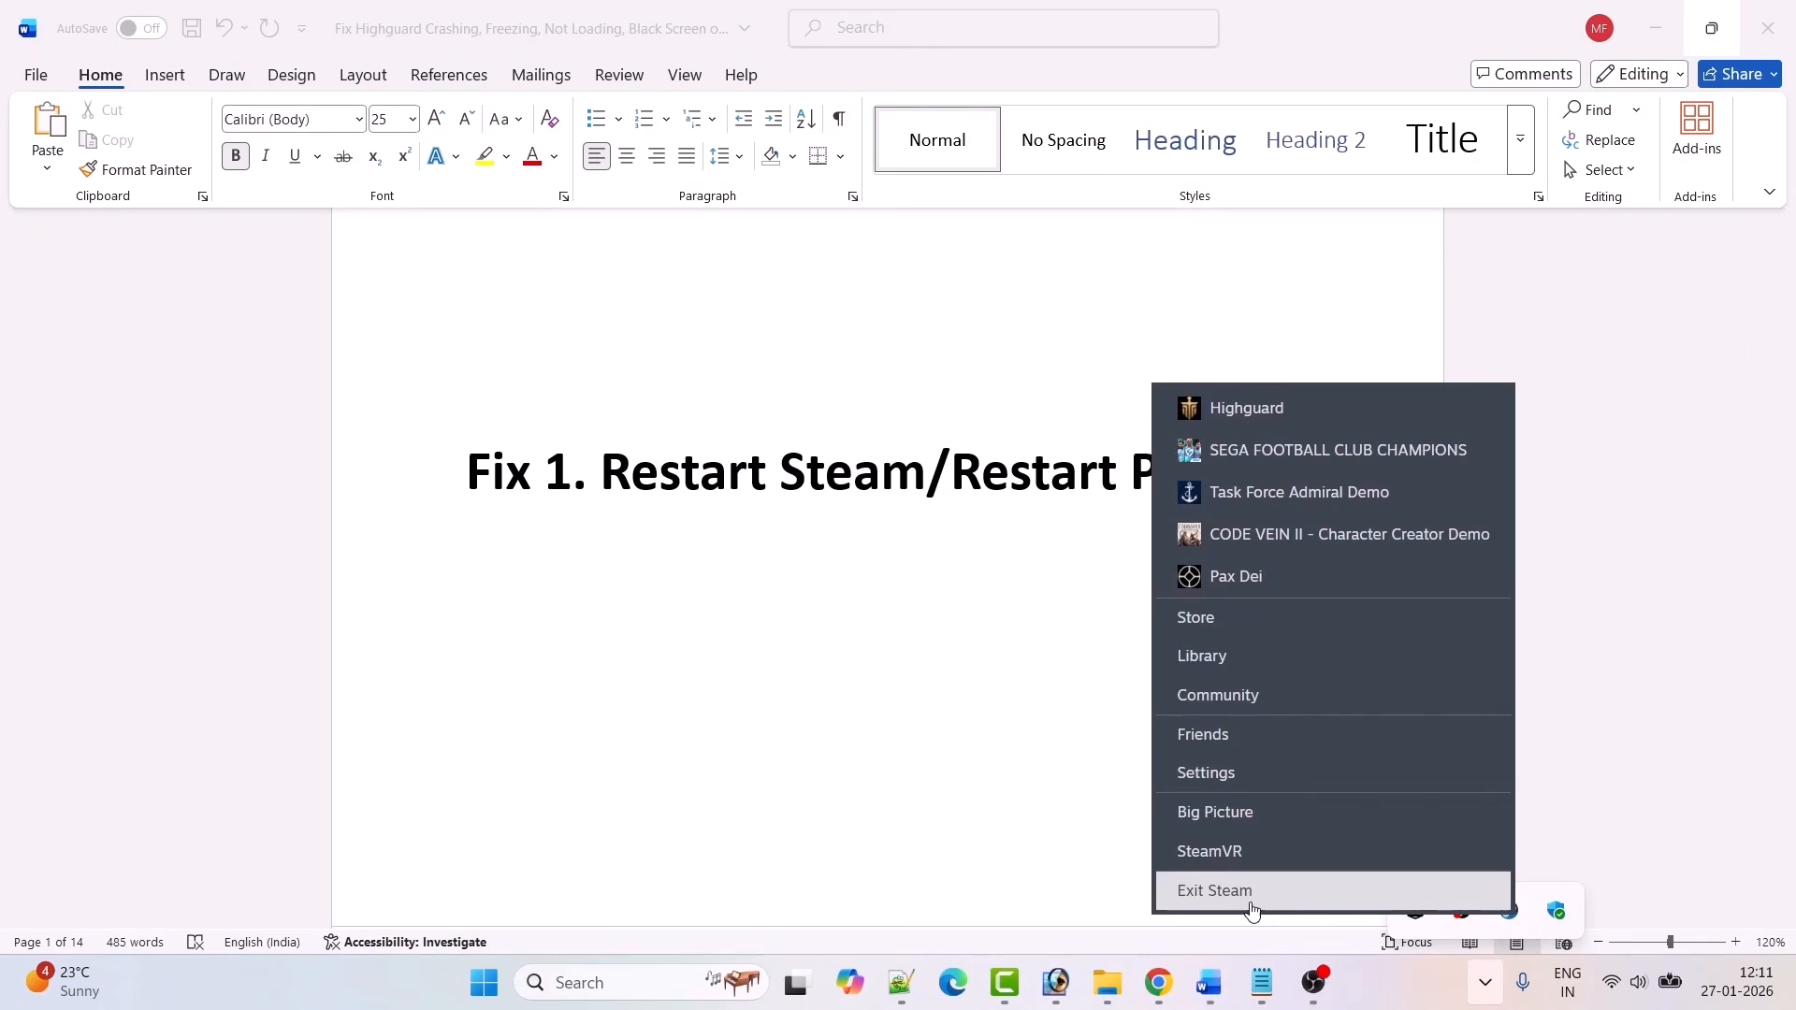
{"action": "left_click", "coordinate": [1287, 893]}
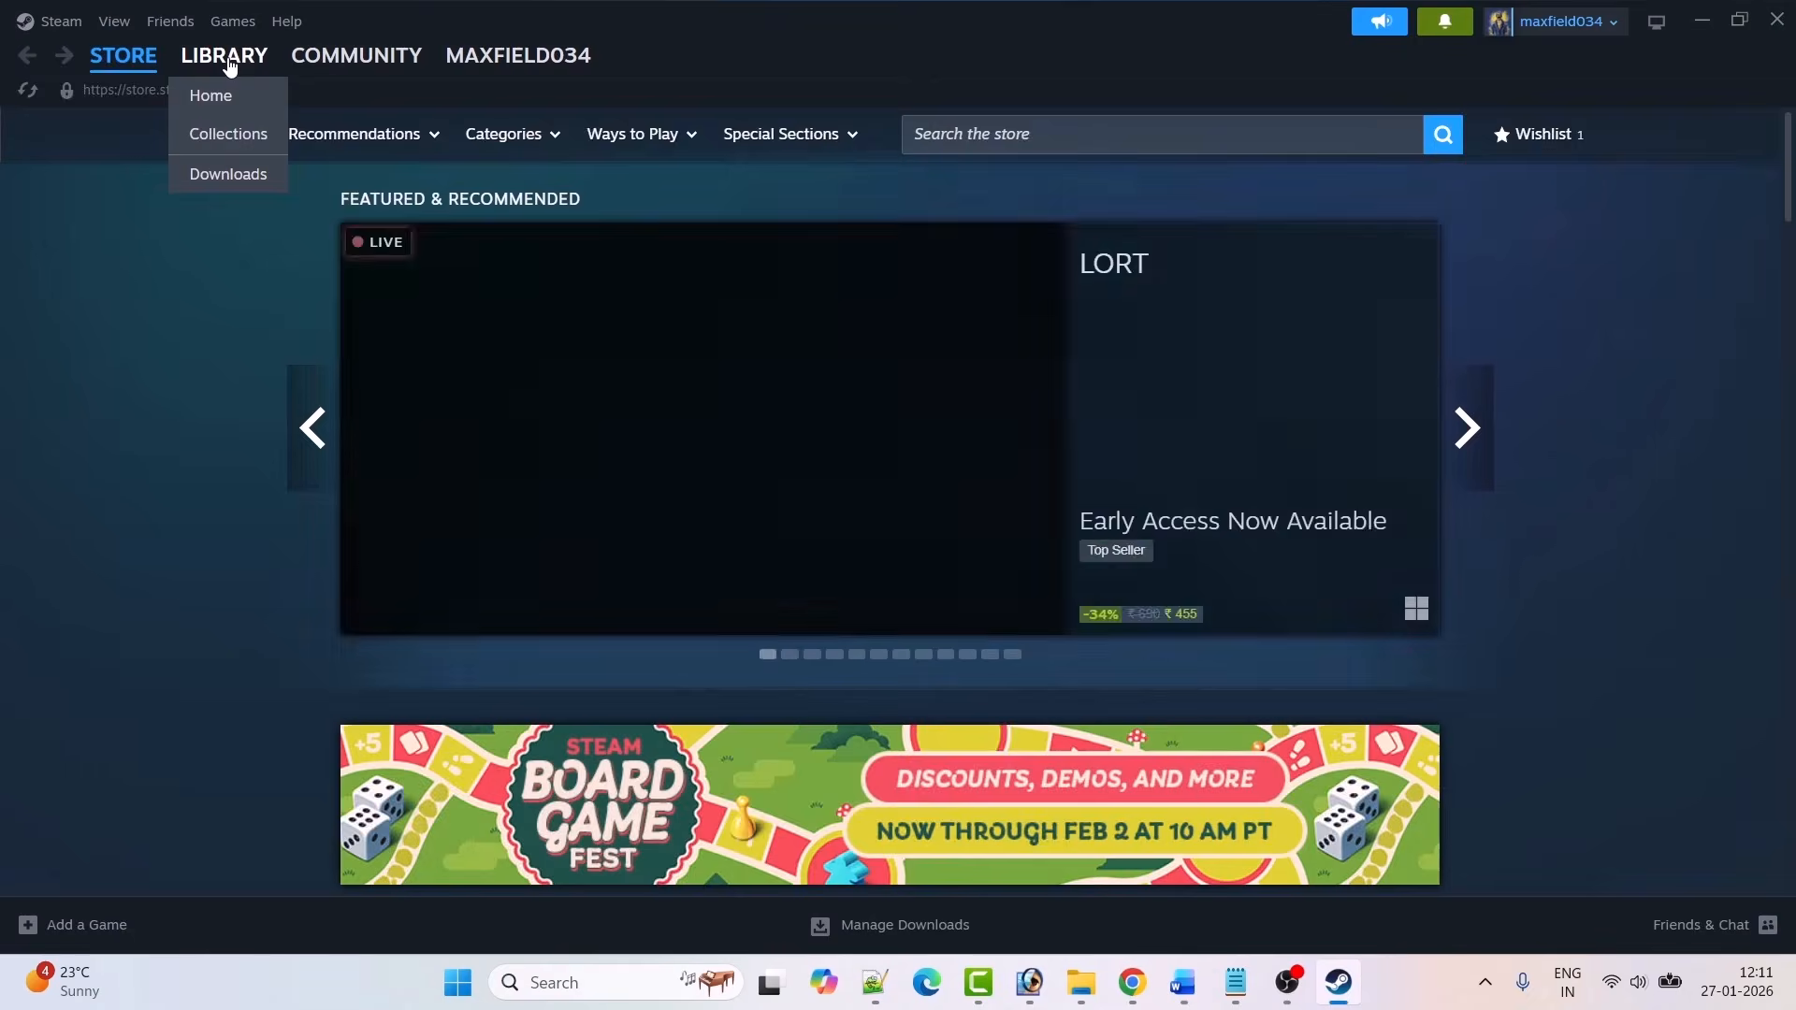
Step: Open Highguard's page in the relaunched Steam library and bring up the Windows power options for restarting the PC
{"action": "left_click", "coordinate": [225, 55]}
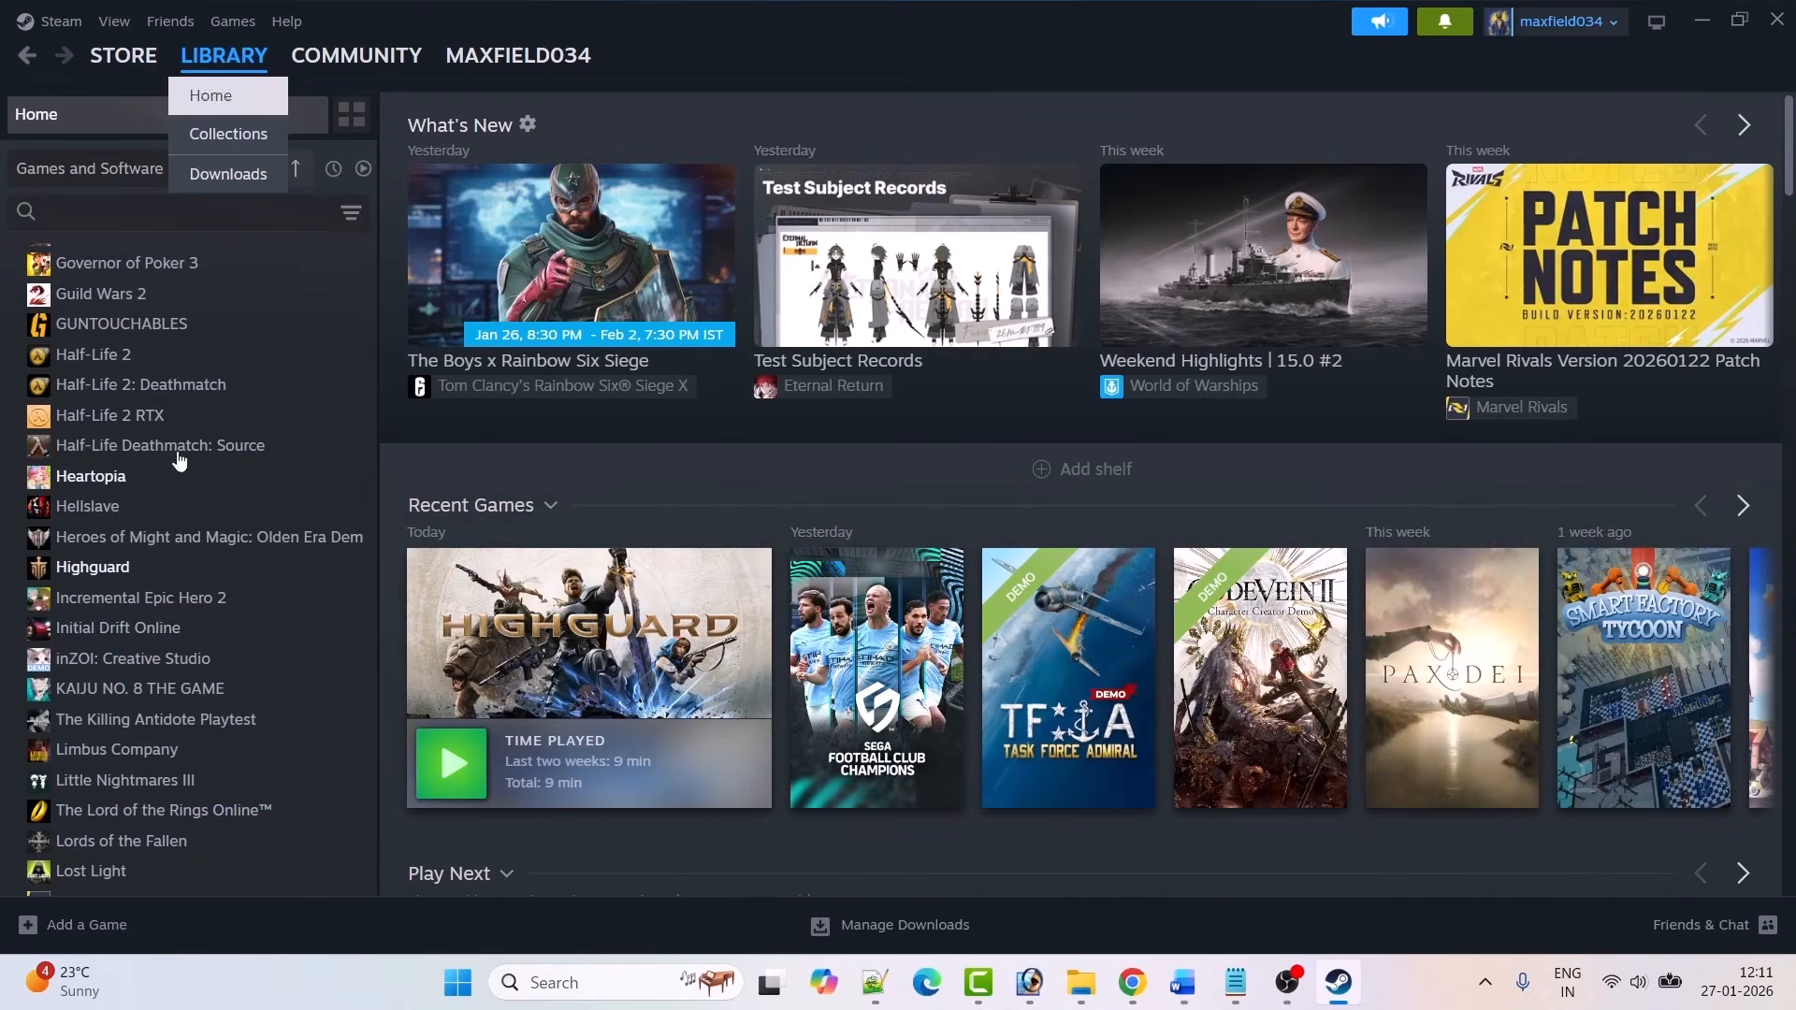
{"action": "left_click", "coordinate": [94, 568]}
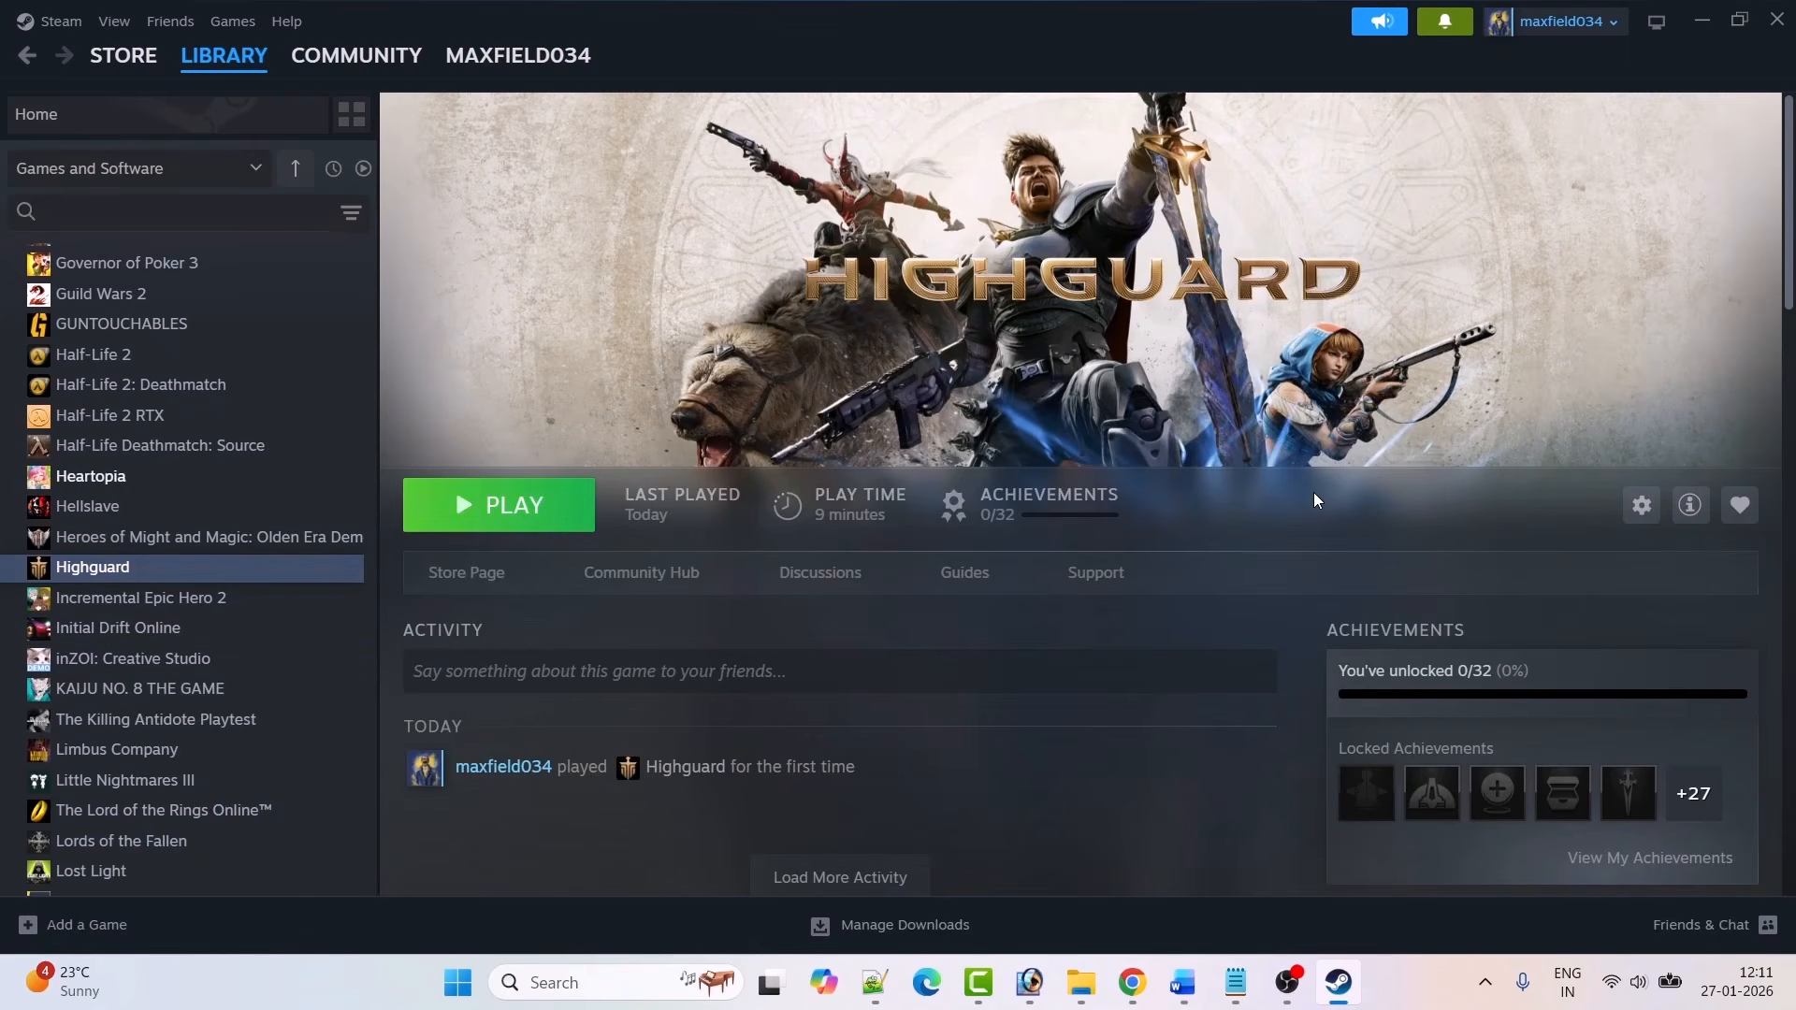
{"action": "left_click", "coordinate": [456, 984]}
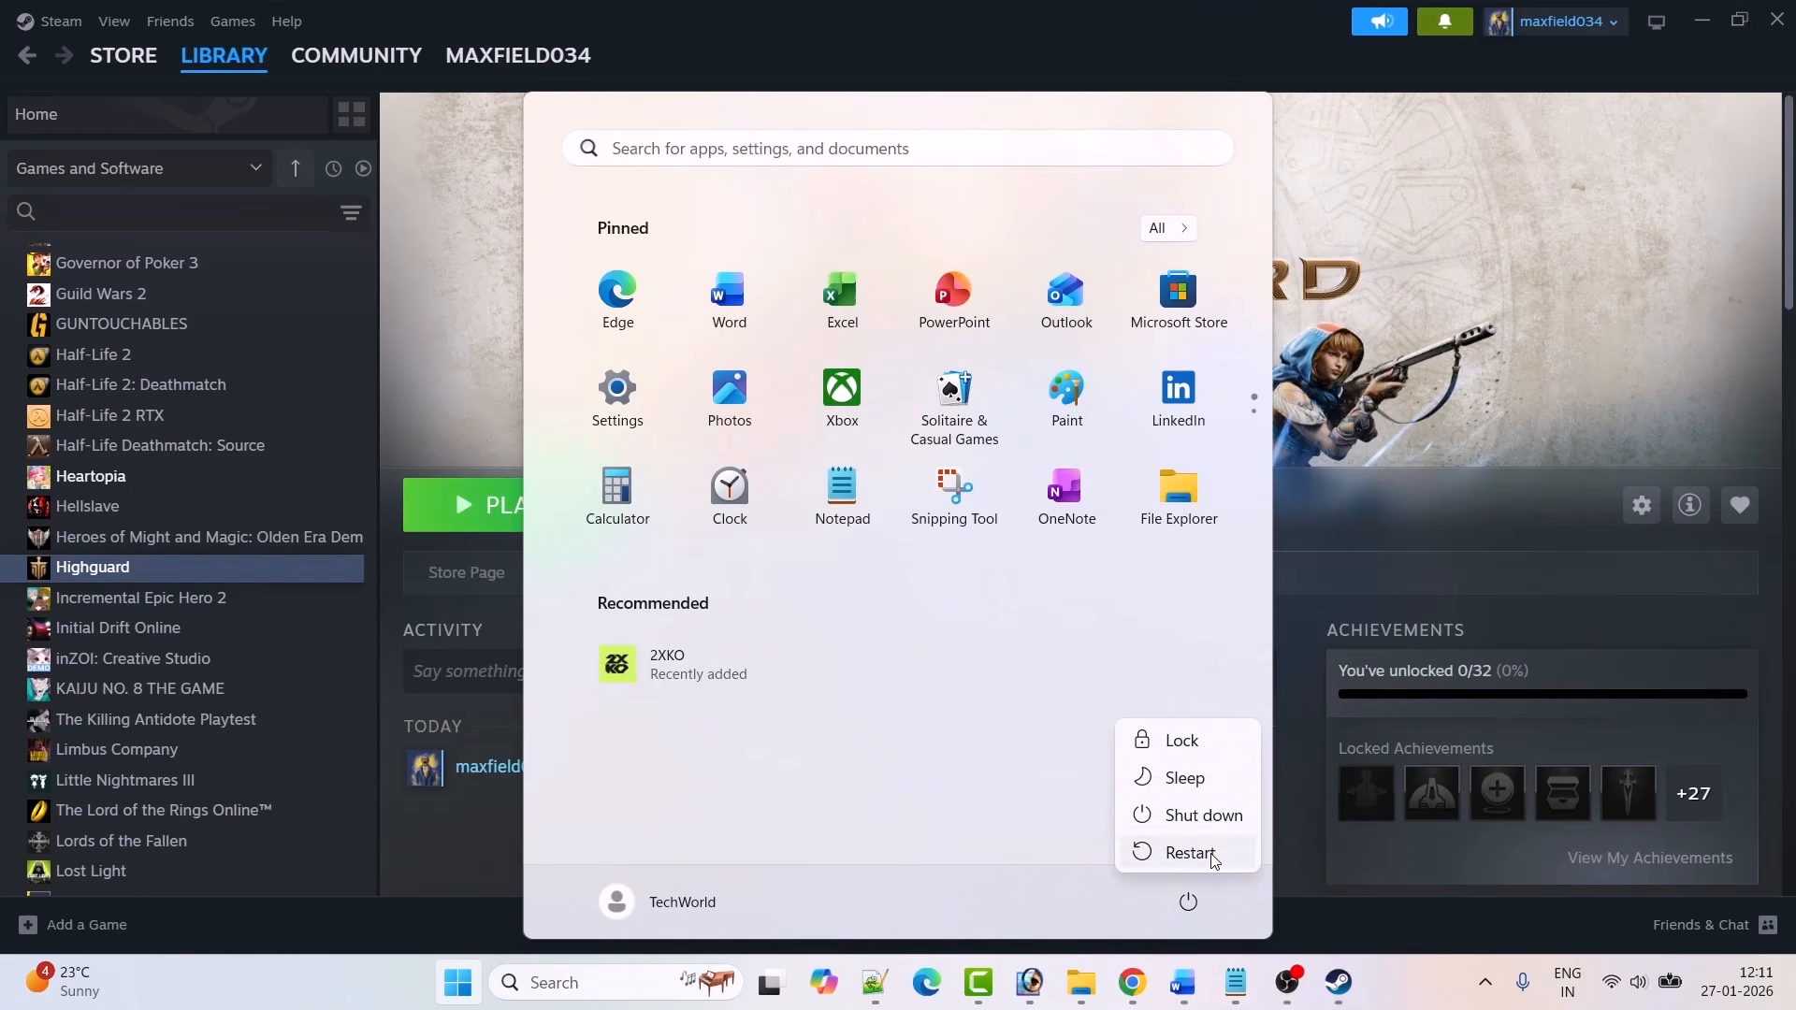
Step: Switch to the Word document and go to the heading "Fix 2. Enable Secure Boot & TPM 2.0"
{"action": "left_click", "coordinate": [1183, 980]}
{"action": "scroll", "coordinate": [936, 636], "scroll_direction": "down", "scroll_amount": 5}
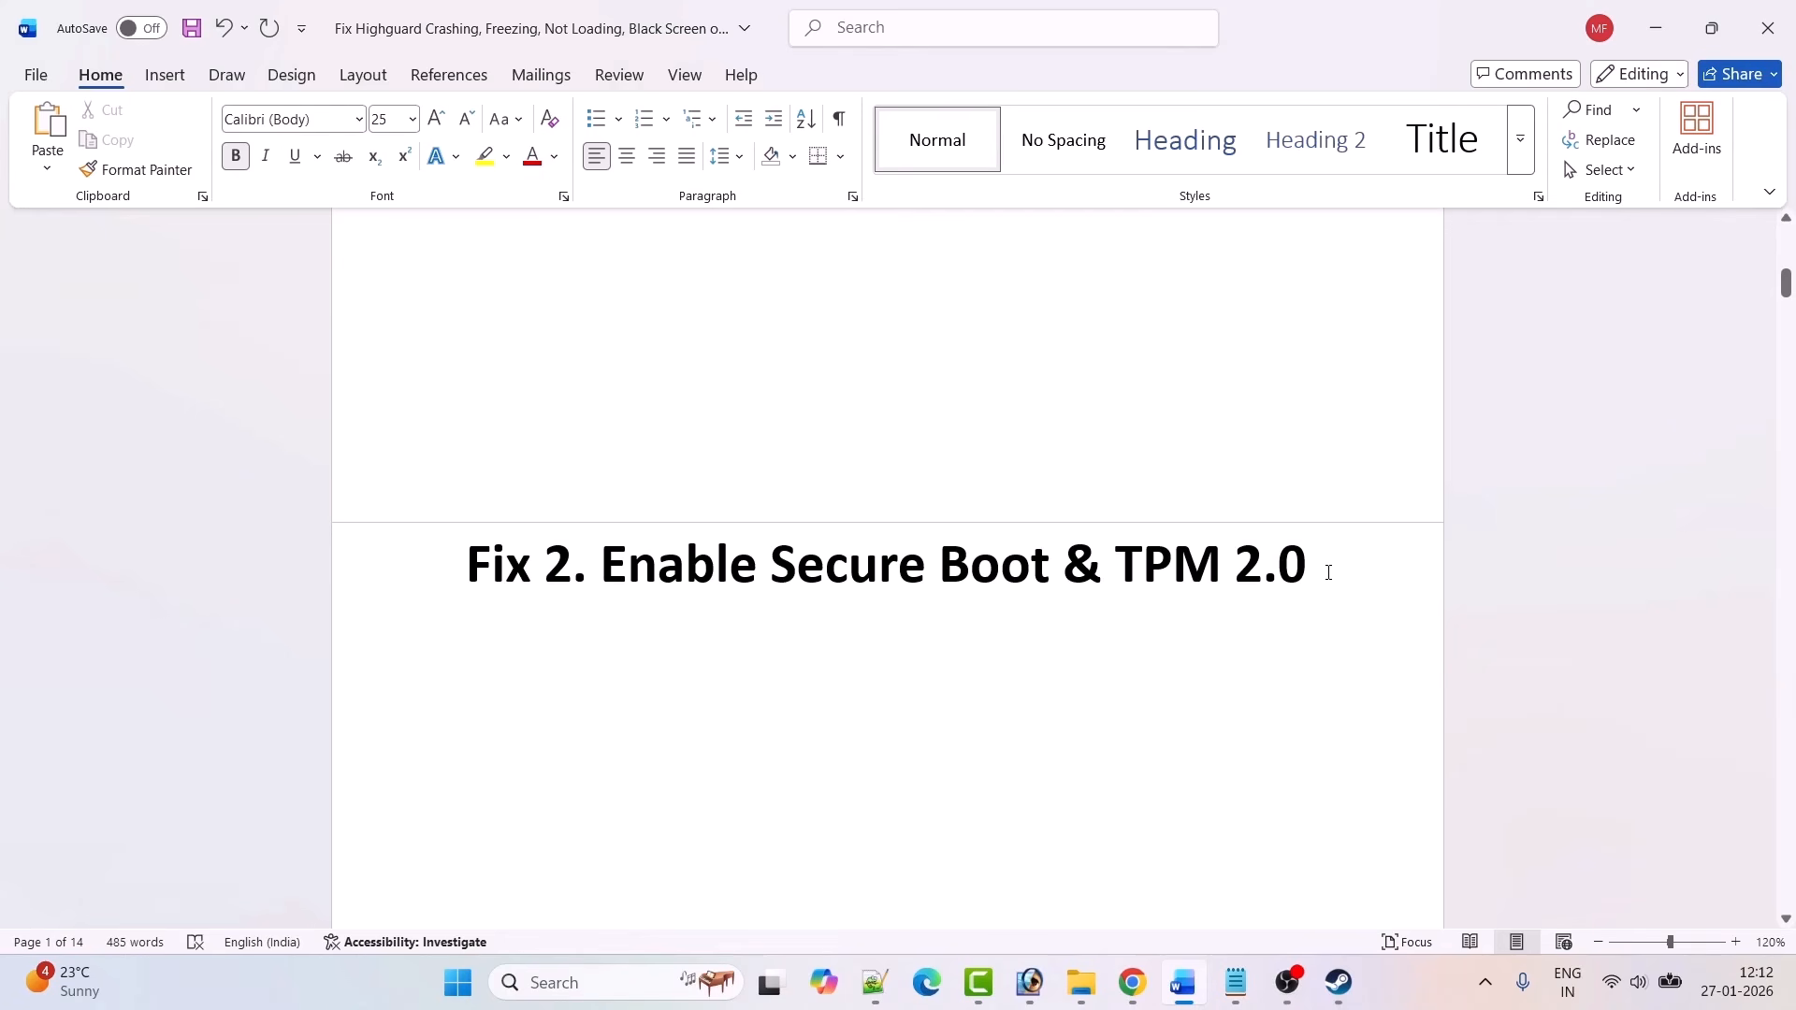
{"action": "left_click_drag", "start_coordinate": [1328, 570], "coordinate": [805, 572]}
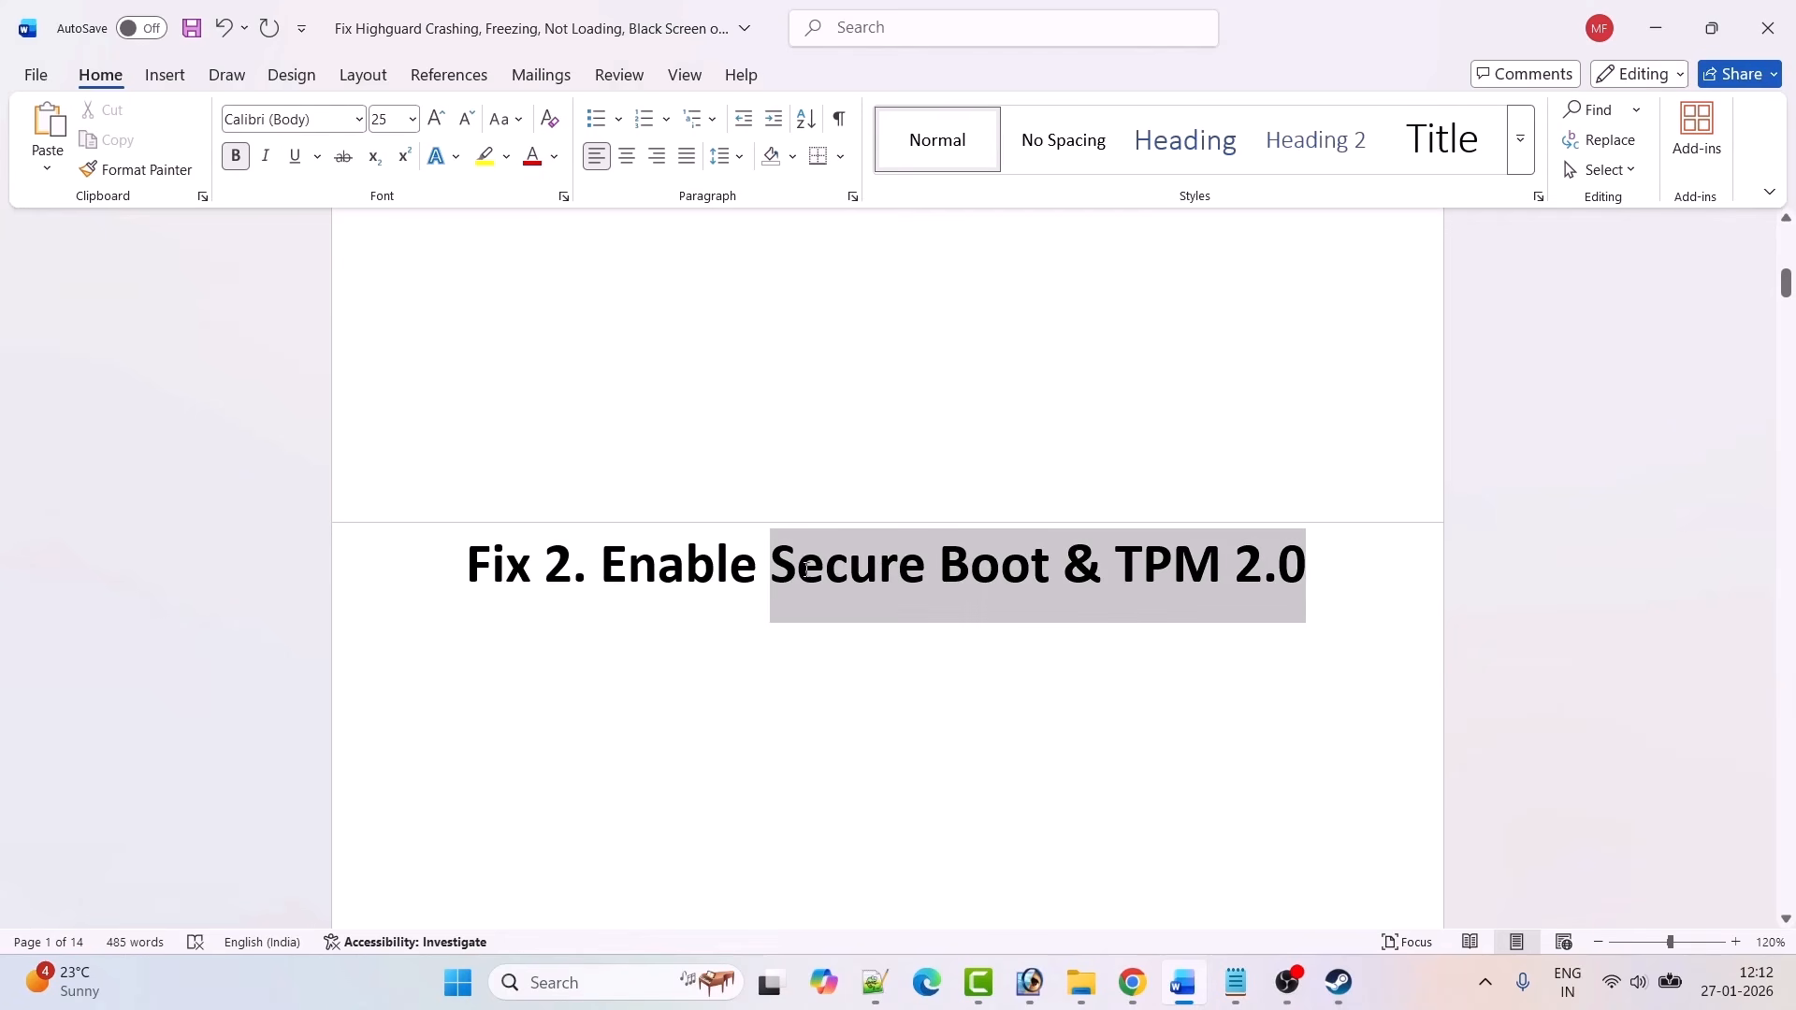
{"action": "left_click", "coordinate": [954, 660]}
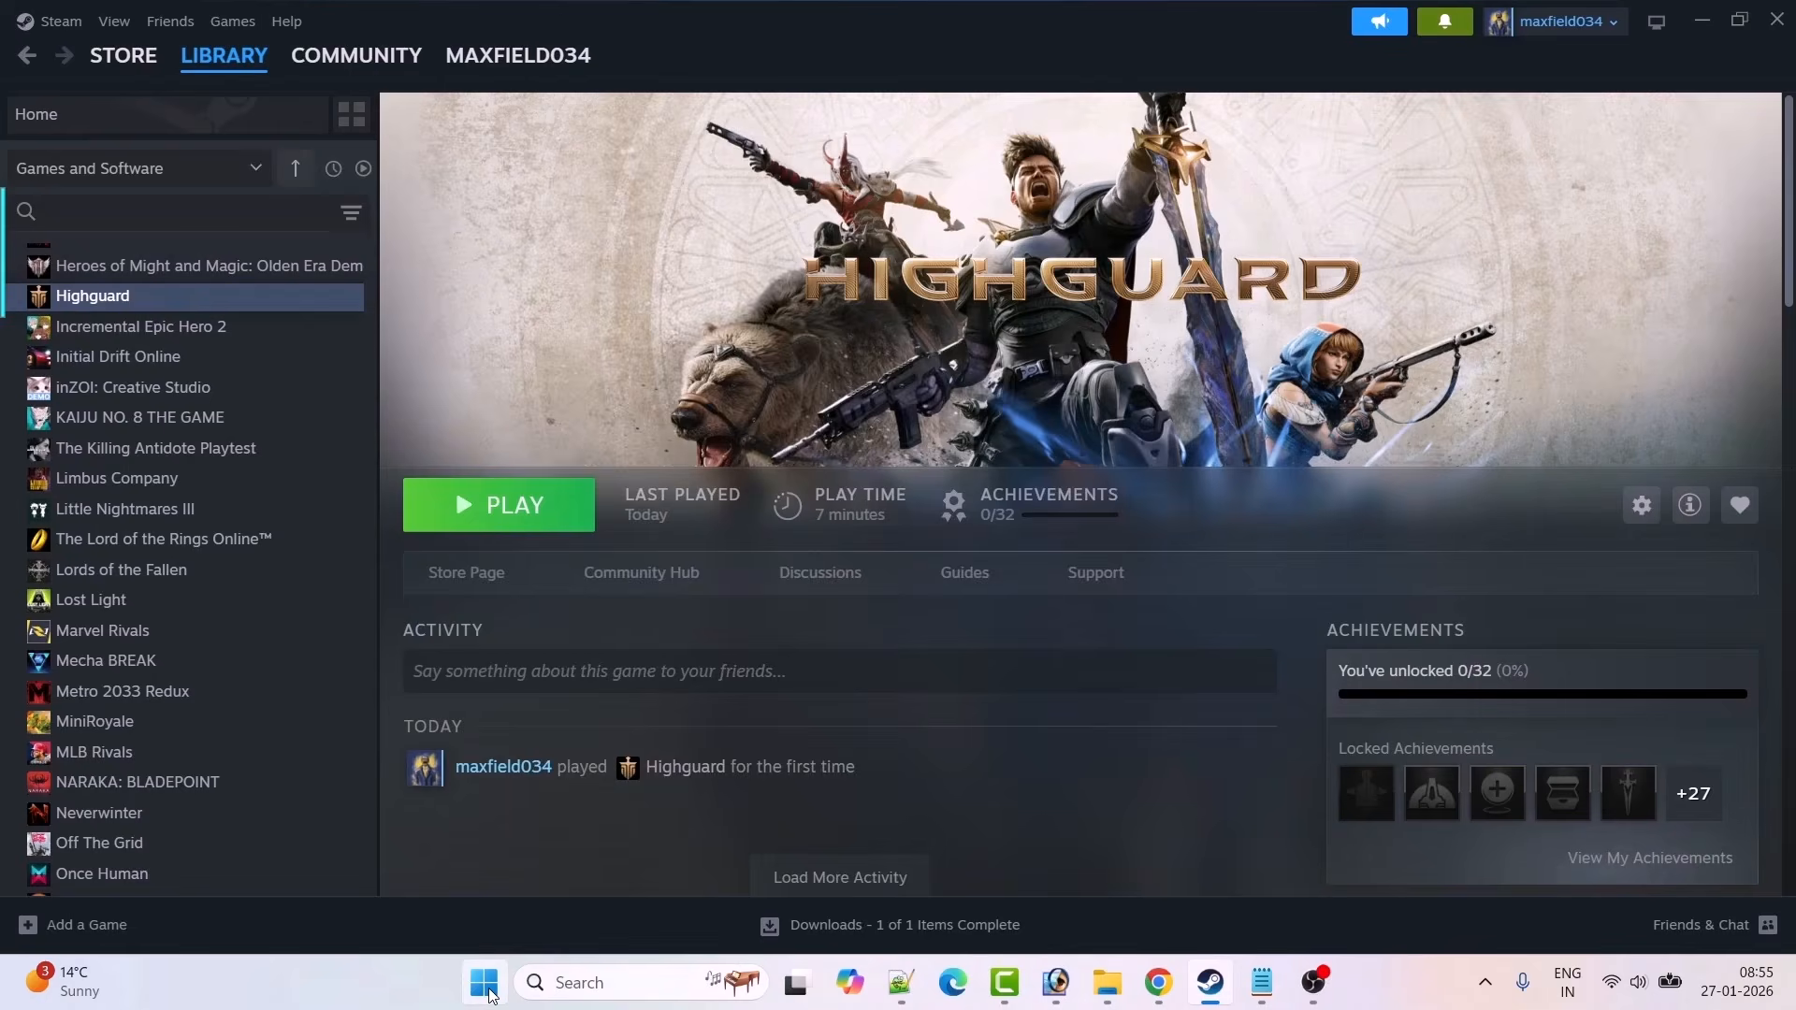
Step: Open Windows Settings and go to the advanced options of Windows Update
{"action": "key", "text": "super"}
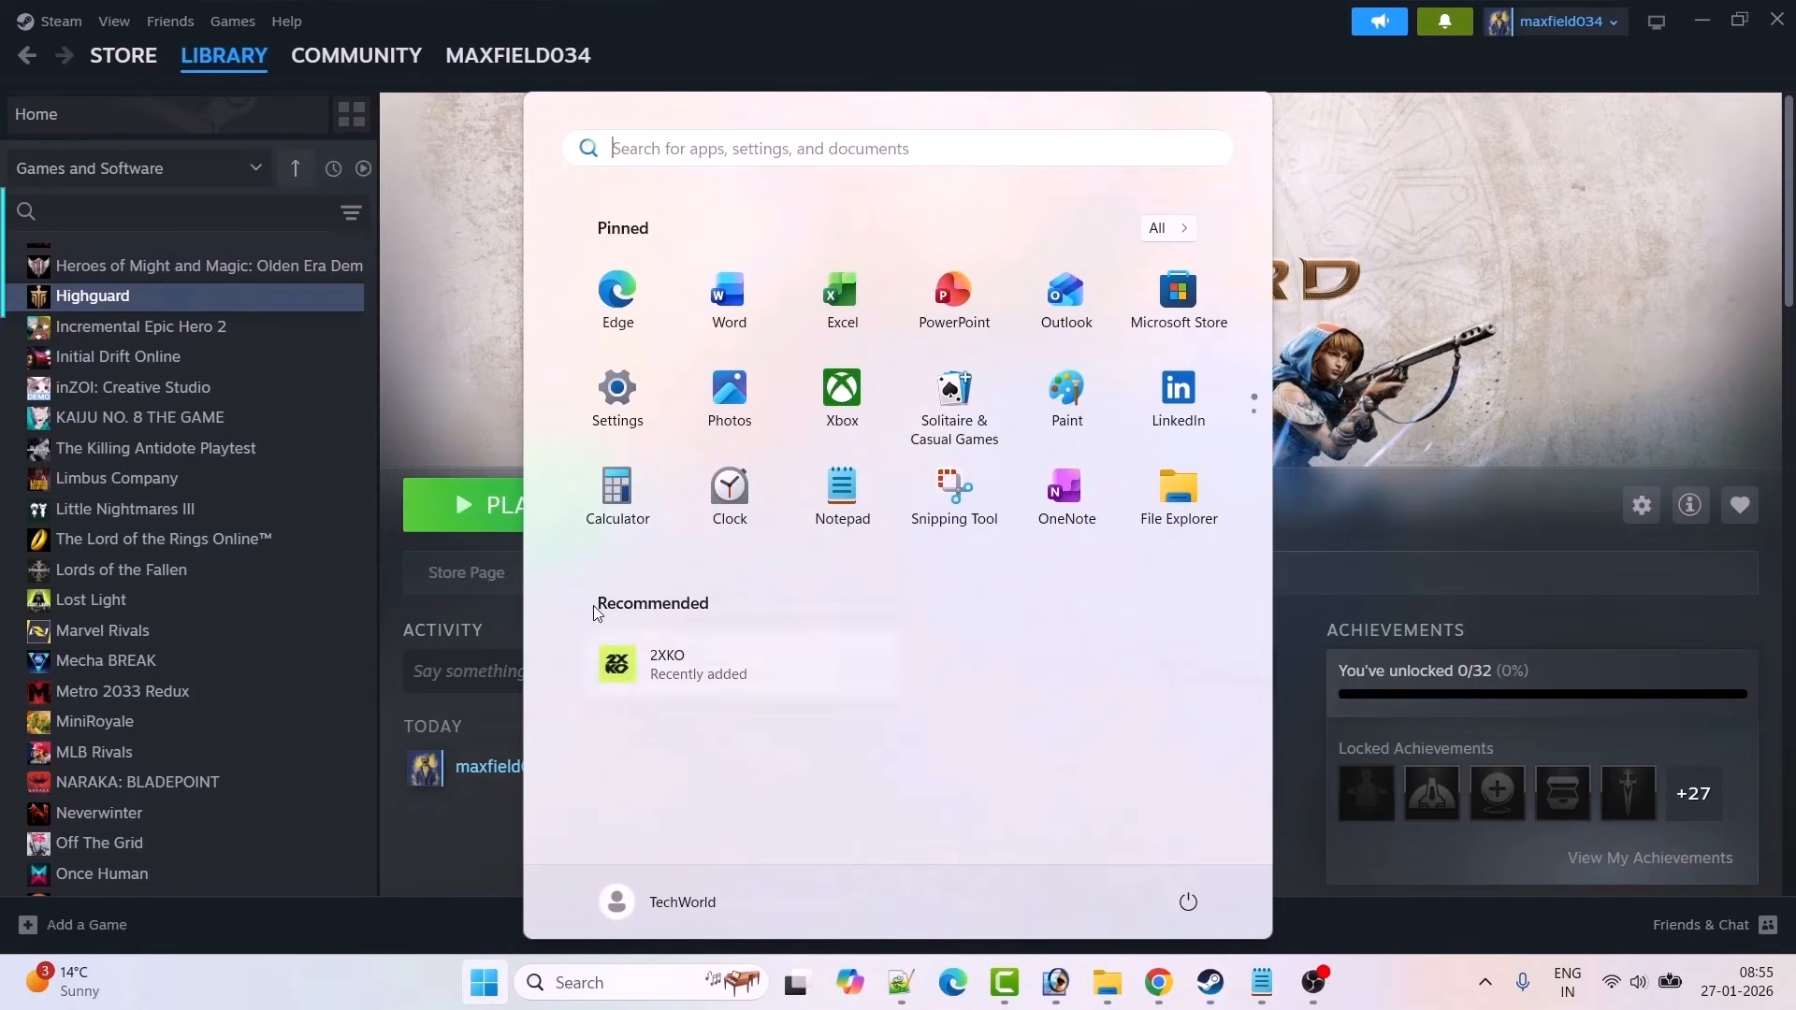
{"action": "left_click", "coordinate": [618, 393]}
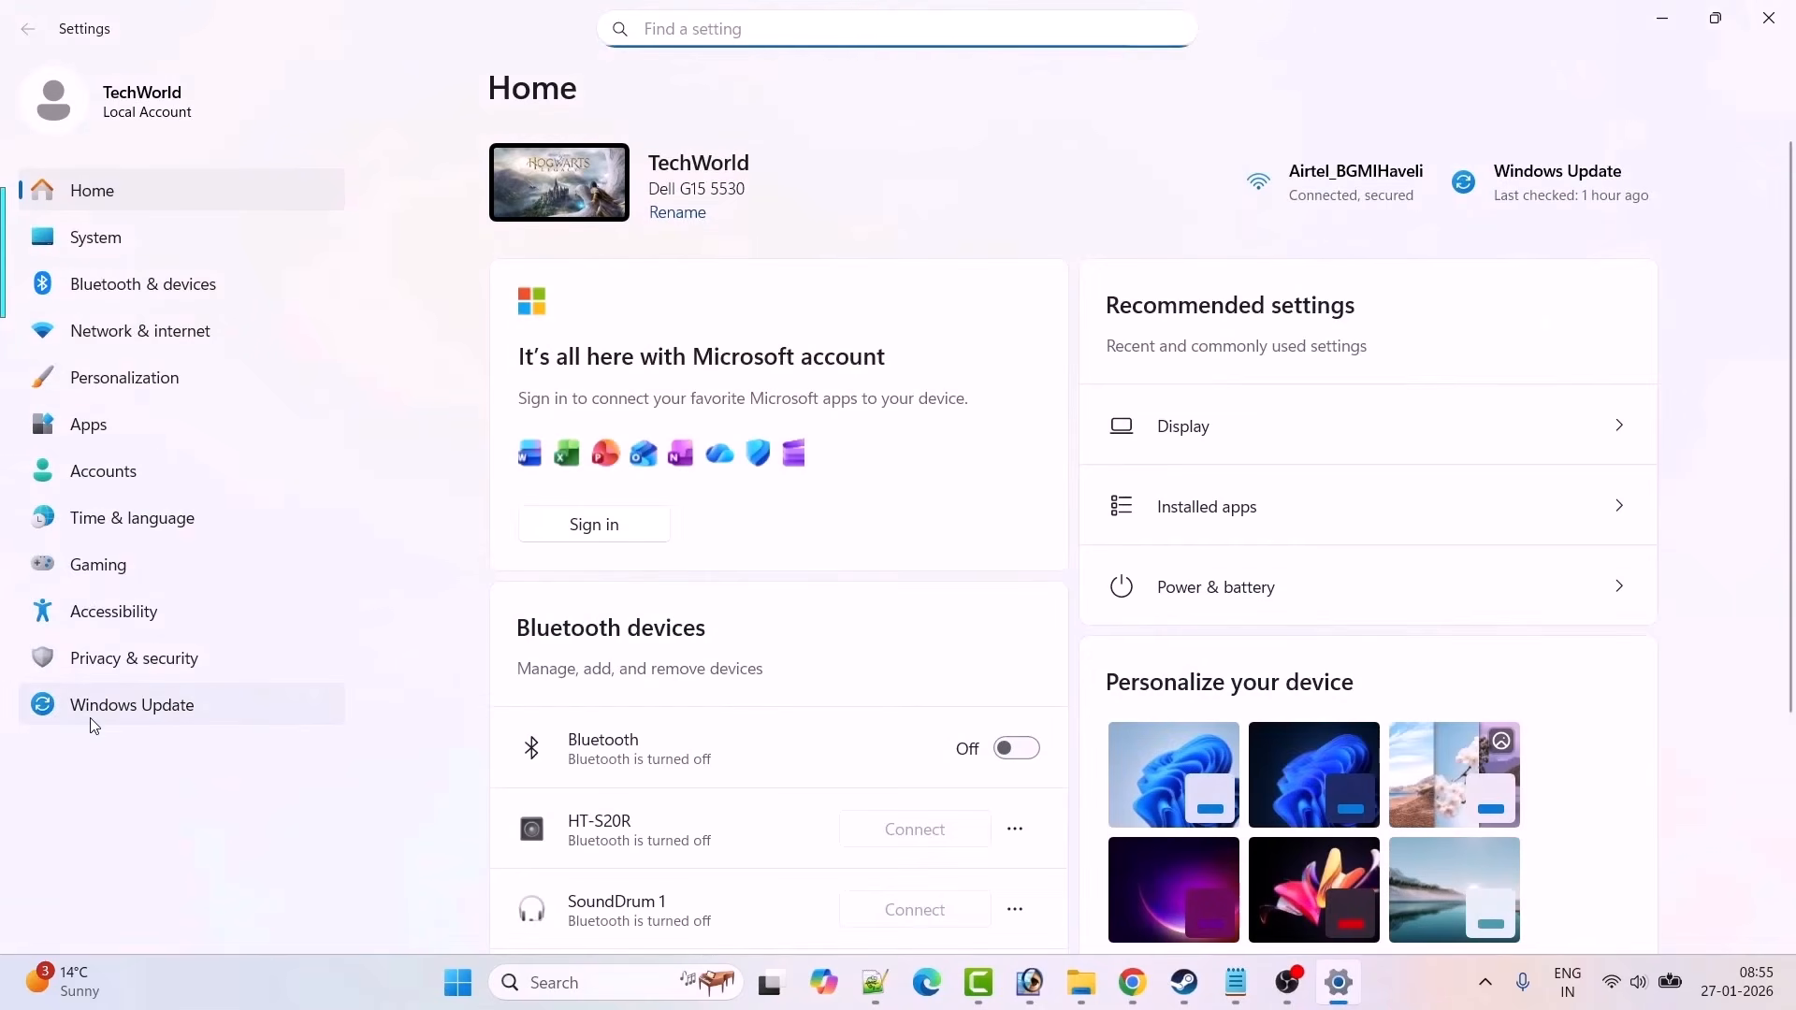
{"action": "left_click", "coordinate": [117, 709]}
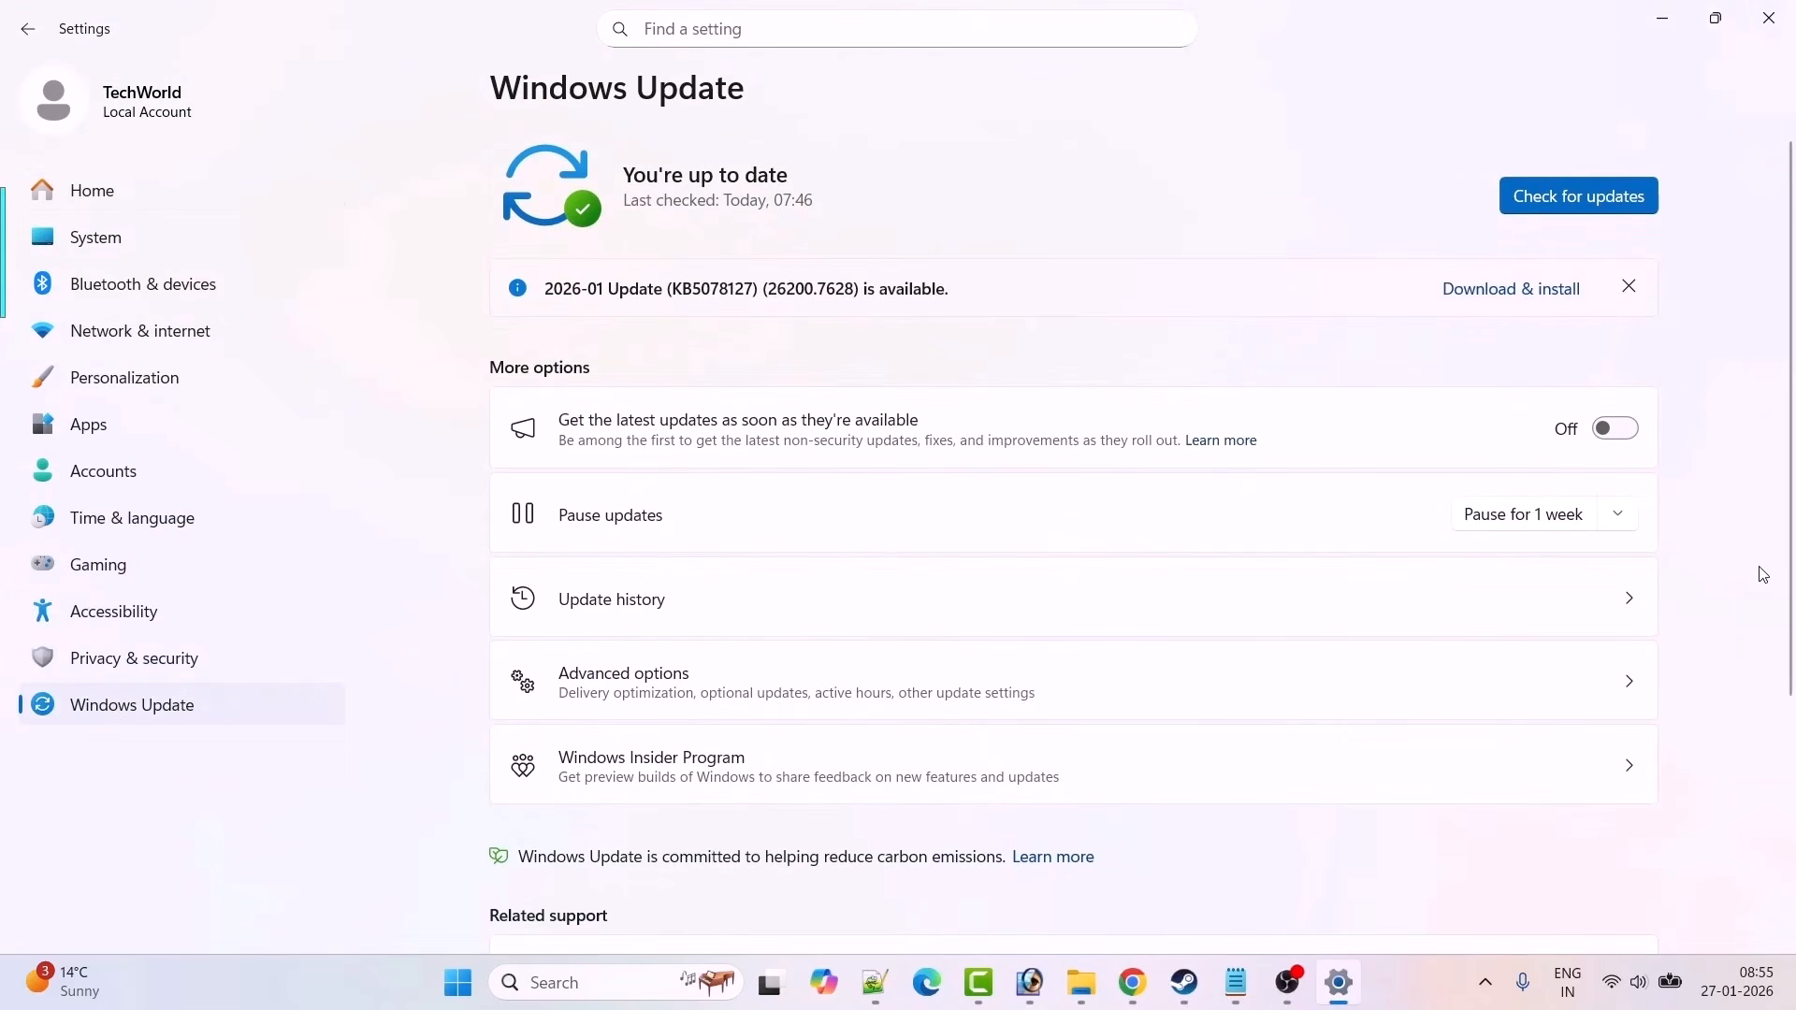
{"action": "scroll", "coordinate": [1745, 575], "scroll_direction": "down", "scroll_amount": 4}
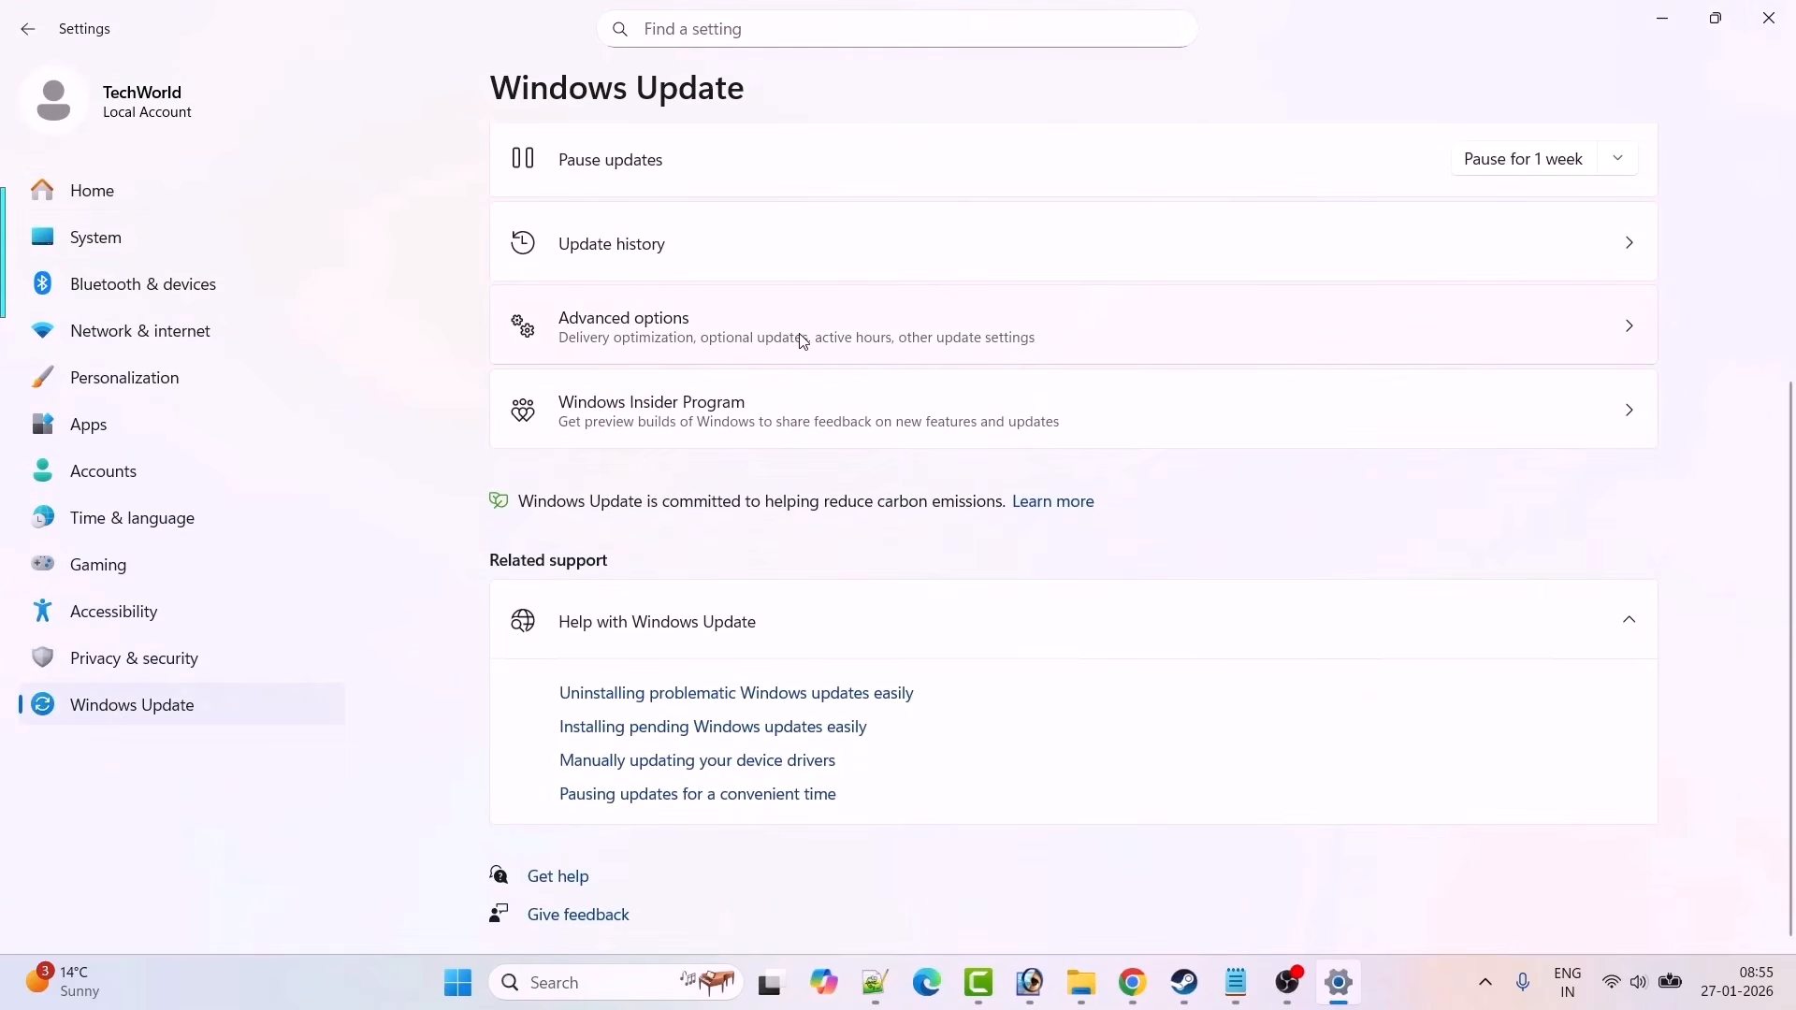
{"action": "left_click", "coordinate": [822, 338]}
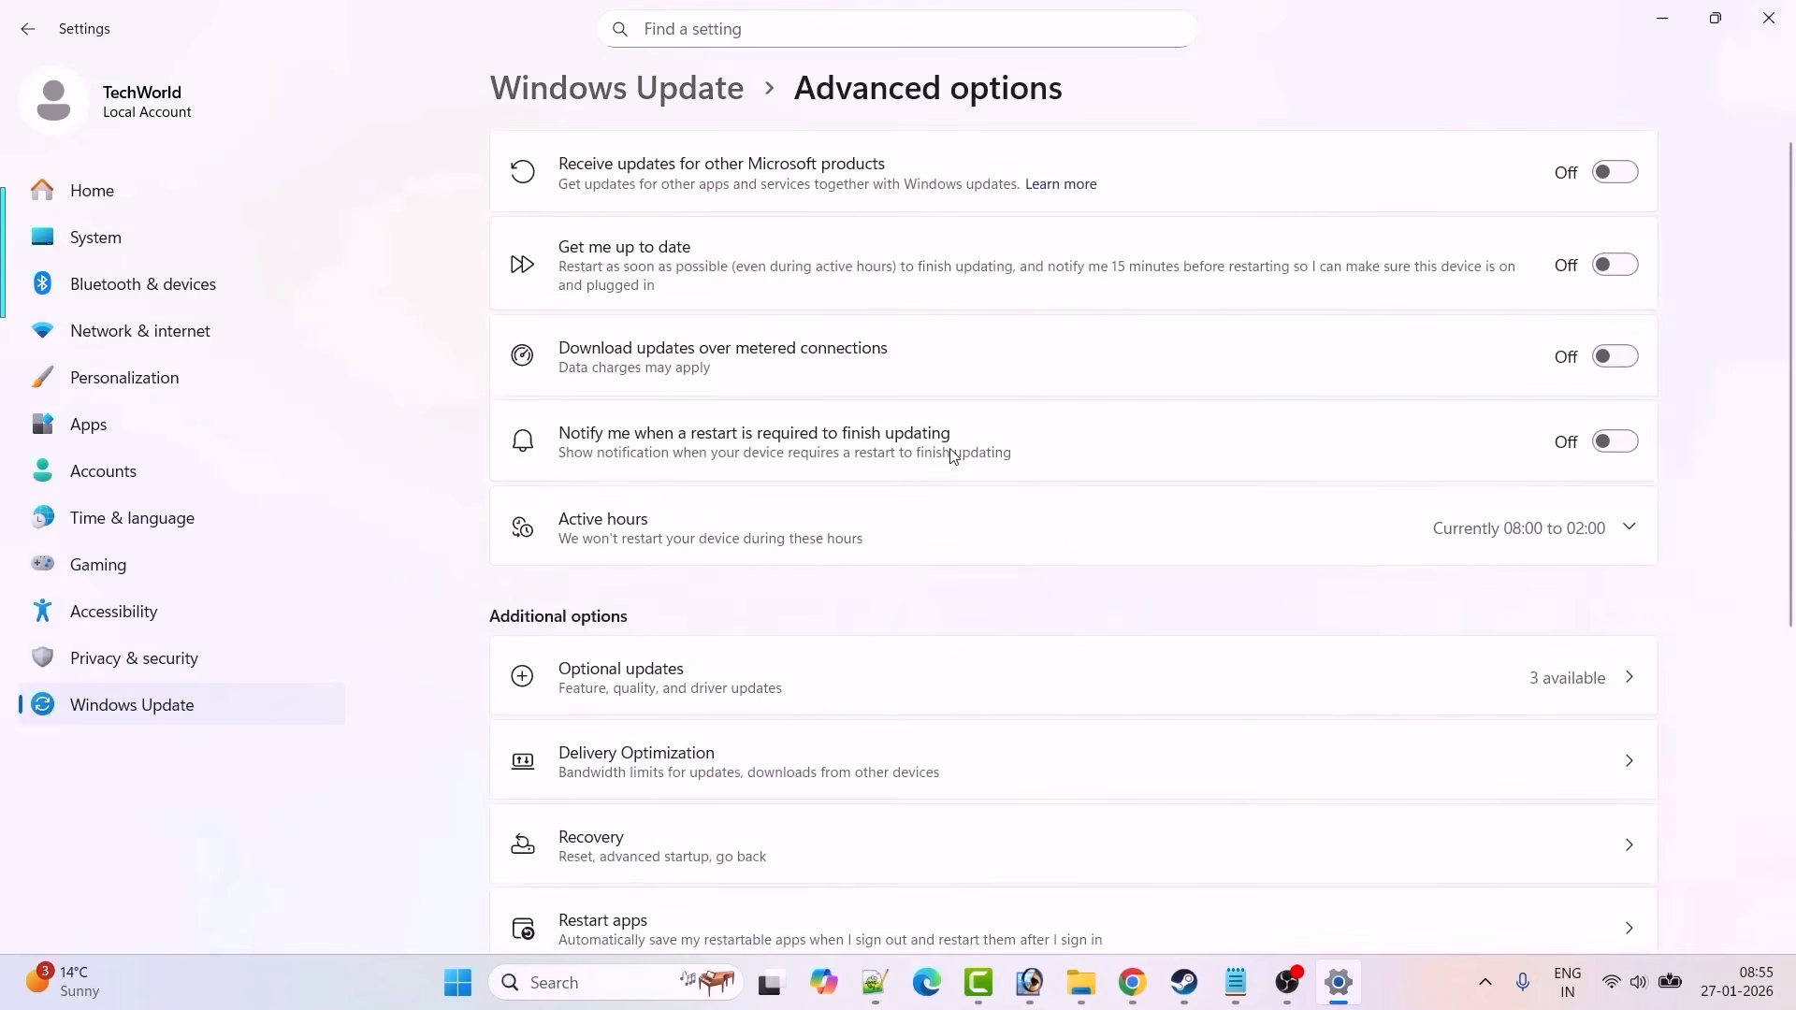
Step: Open the Recovery settings and restart the PC into Advanced startup
{"action": "scroll", "coordinate": [953, 455], "scroll_direction": "down", "scroll_amount": 4}
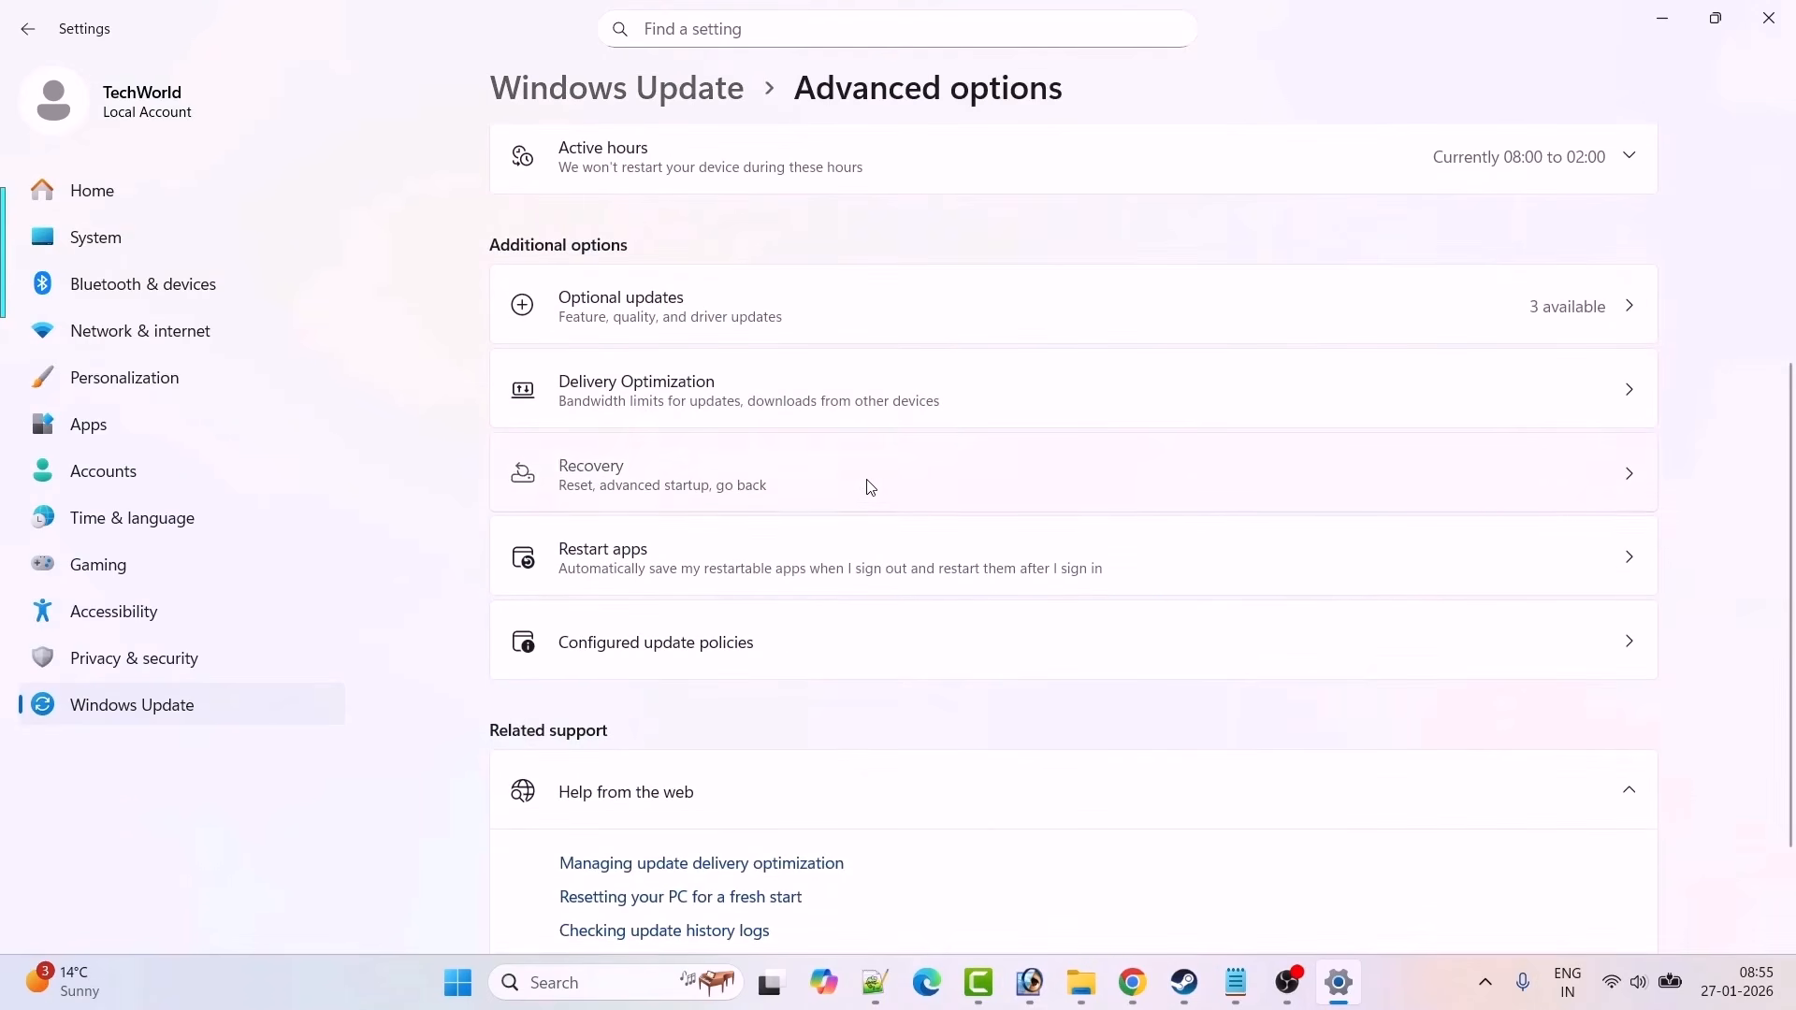
{"action": "left_click", "coordinate": [871, 487]}
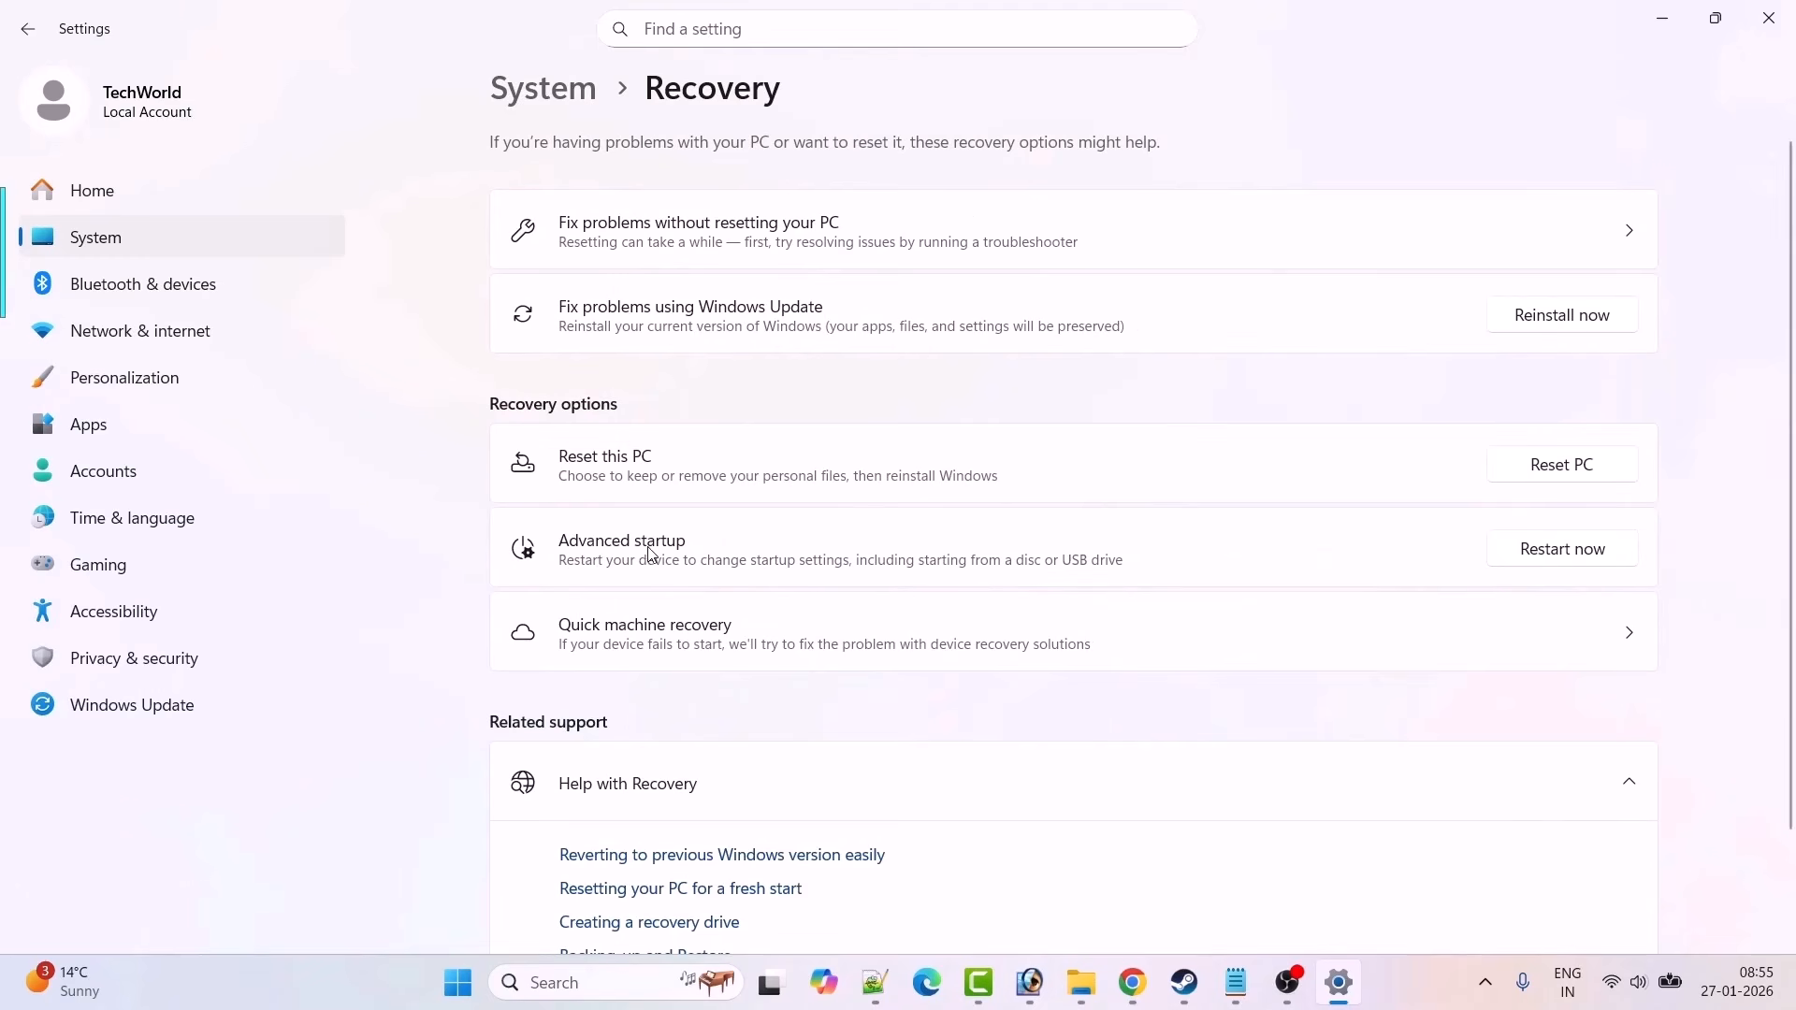
{"action": "left_click", "coordinate": [1564, 560]}
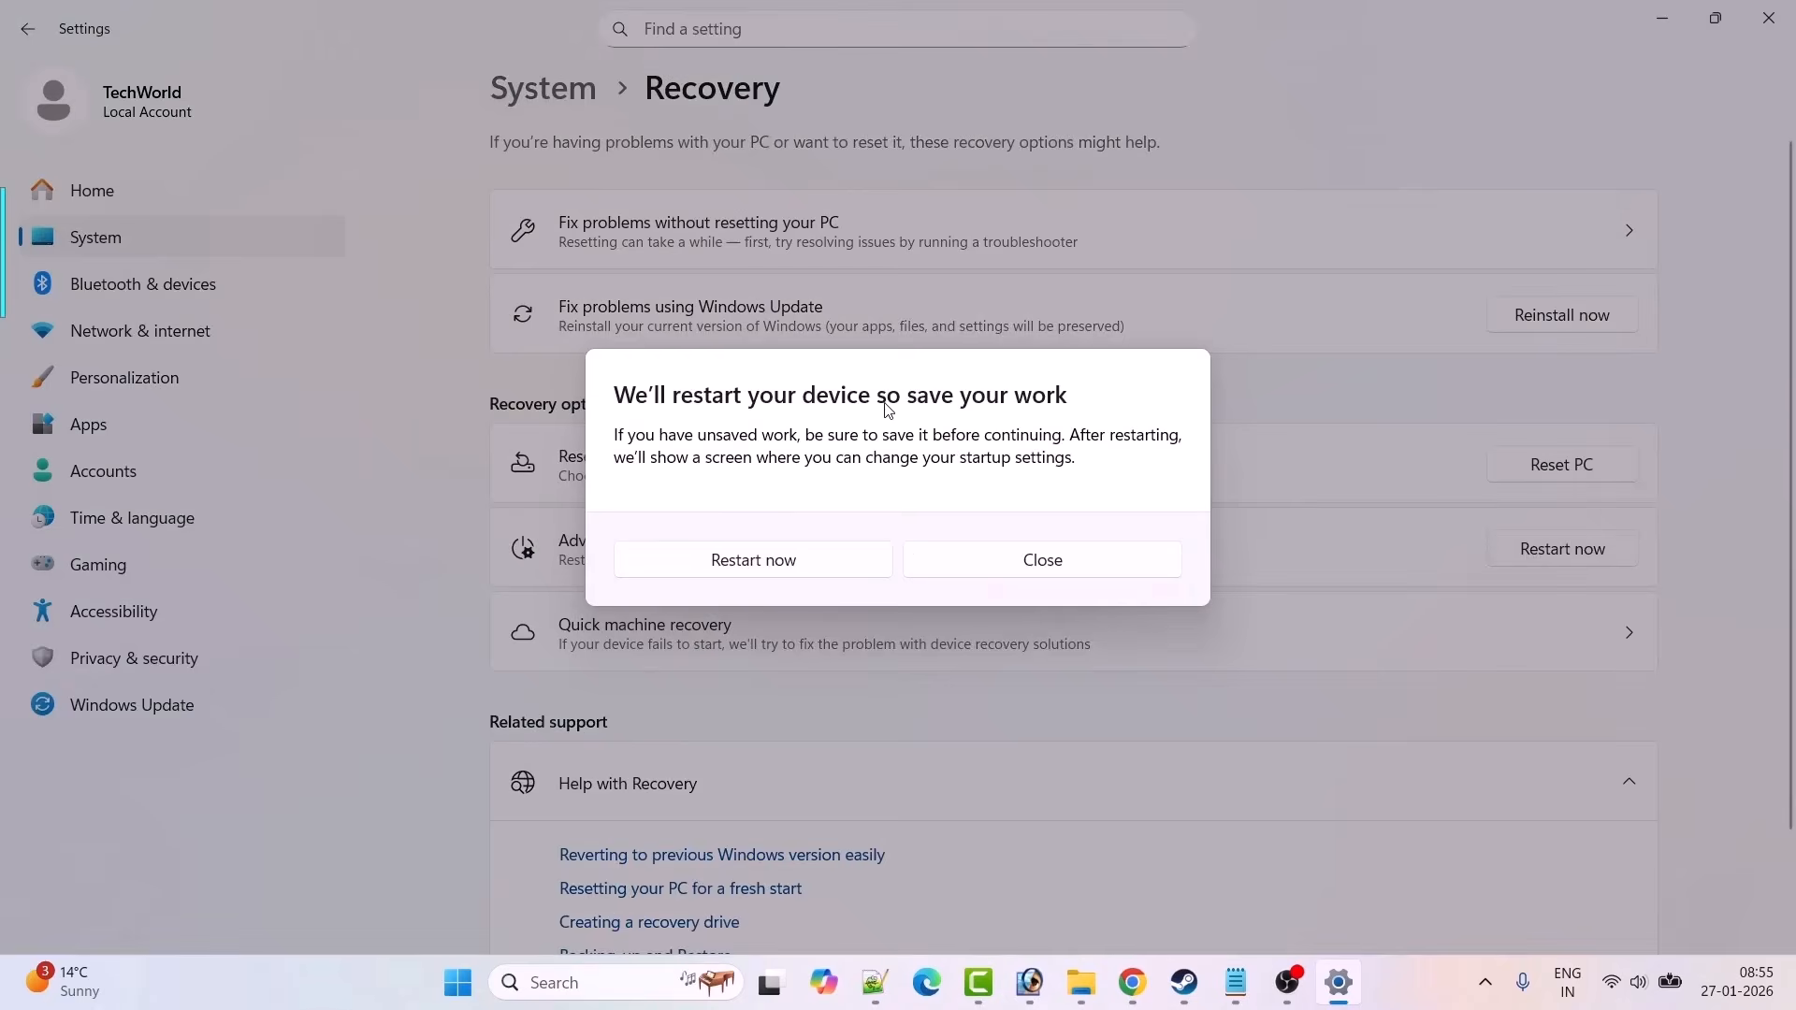
{"action": "left_click", "coordinate": [754, 561]}
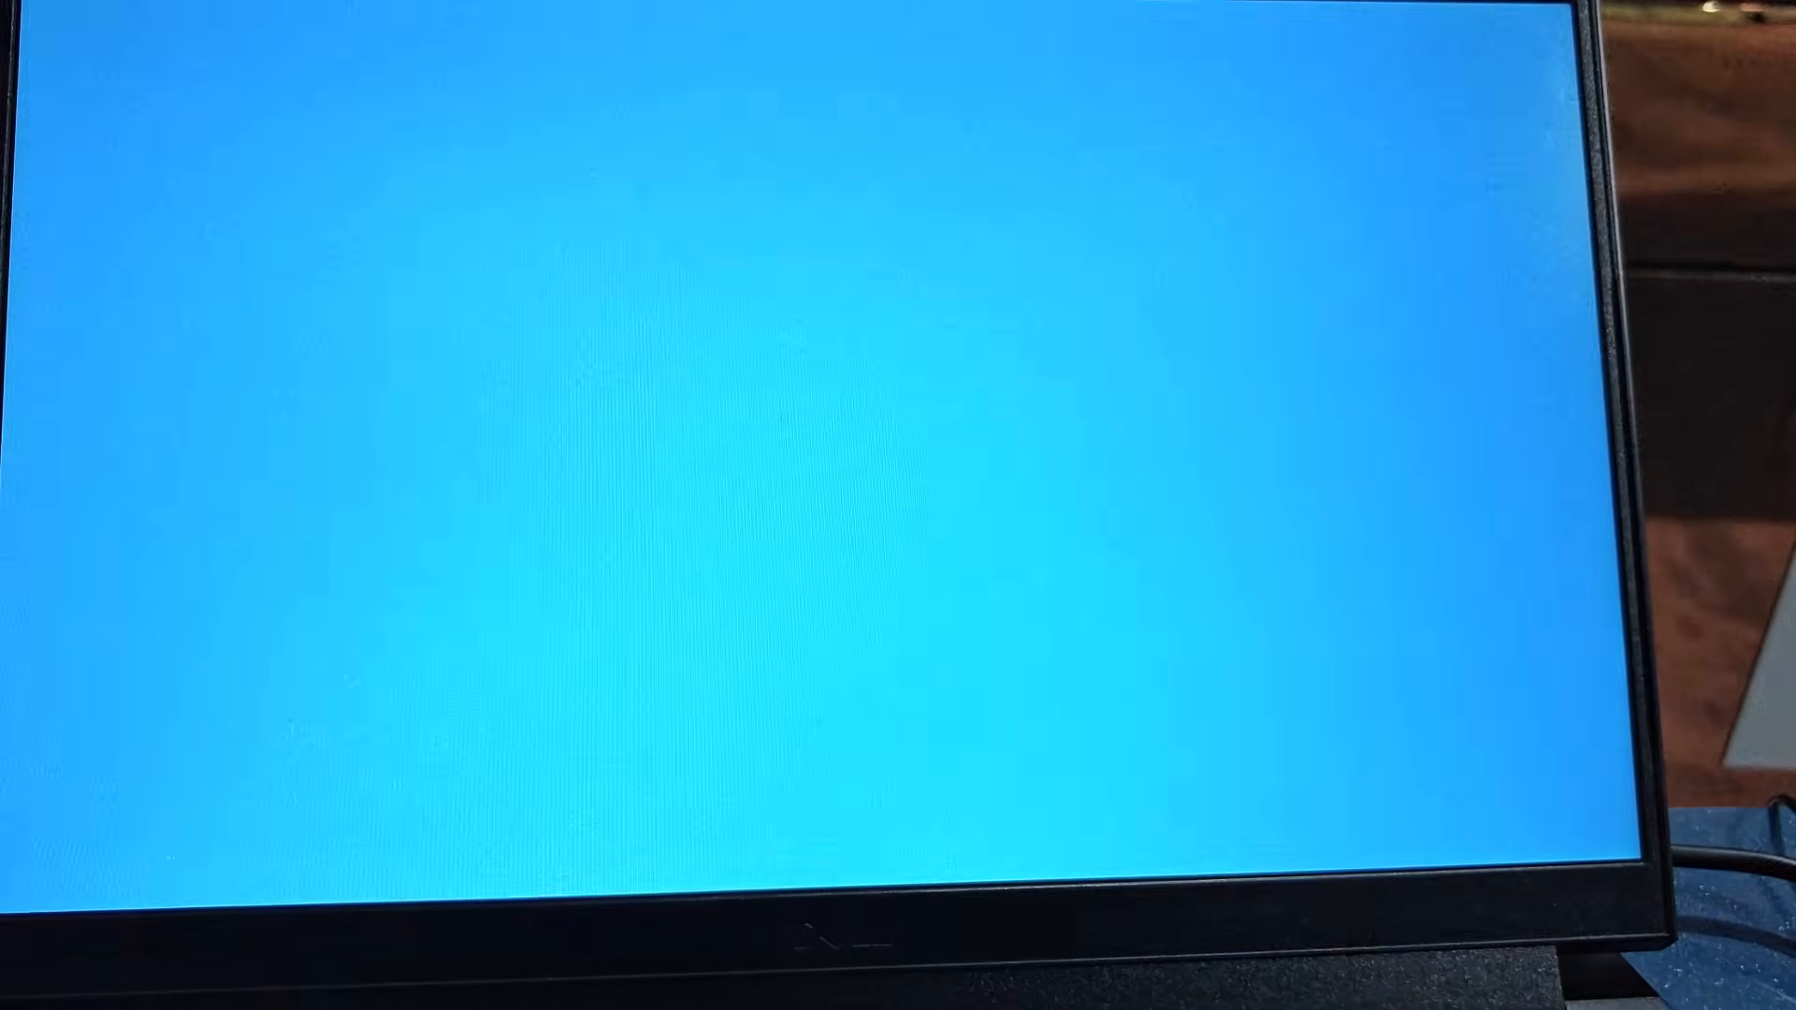
Step: Choose UEFI Firmware Settings in the advanced Troubleshoot options and restart the PC into the firmware setup
{"action": "key", "text": "Down"}
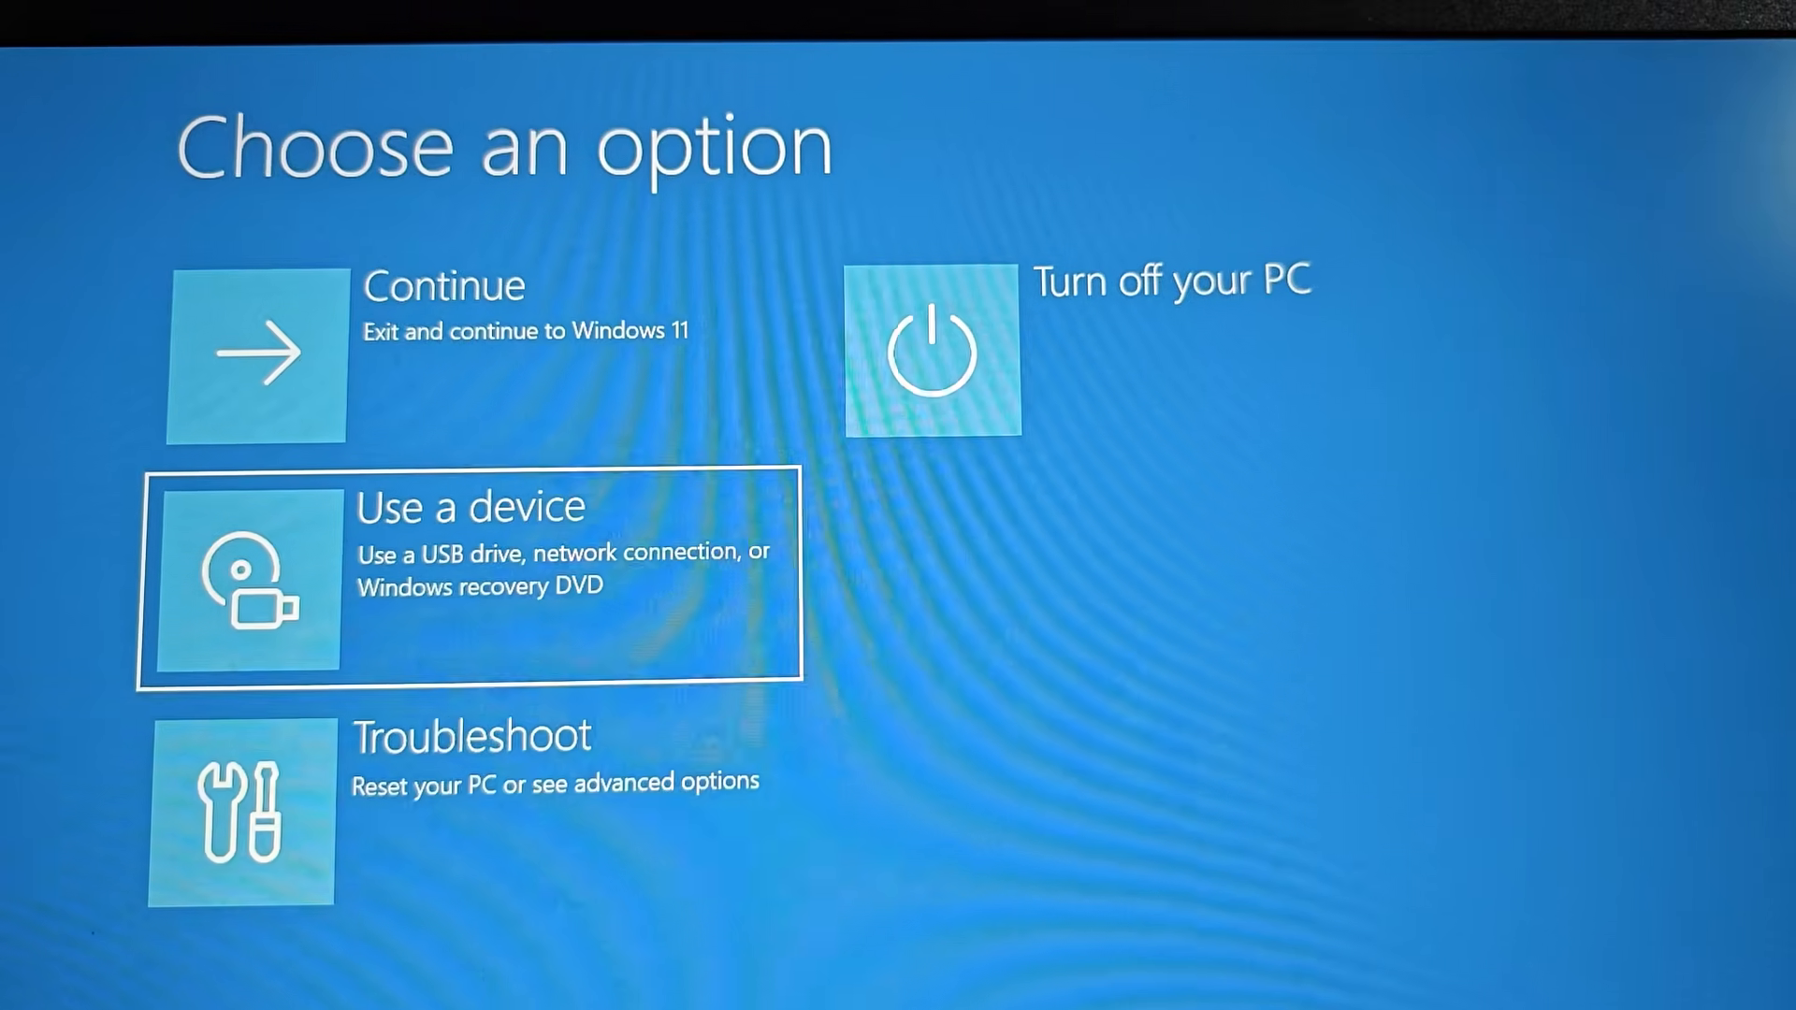
{"action": "key", "text": "Down"}
{"action": "key", "text": "Return"}
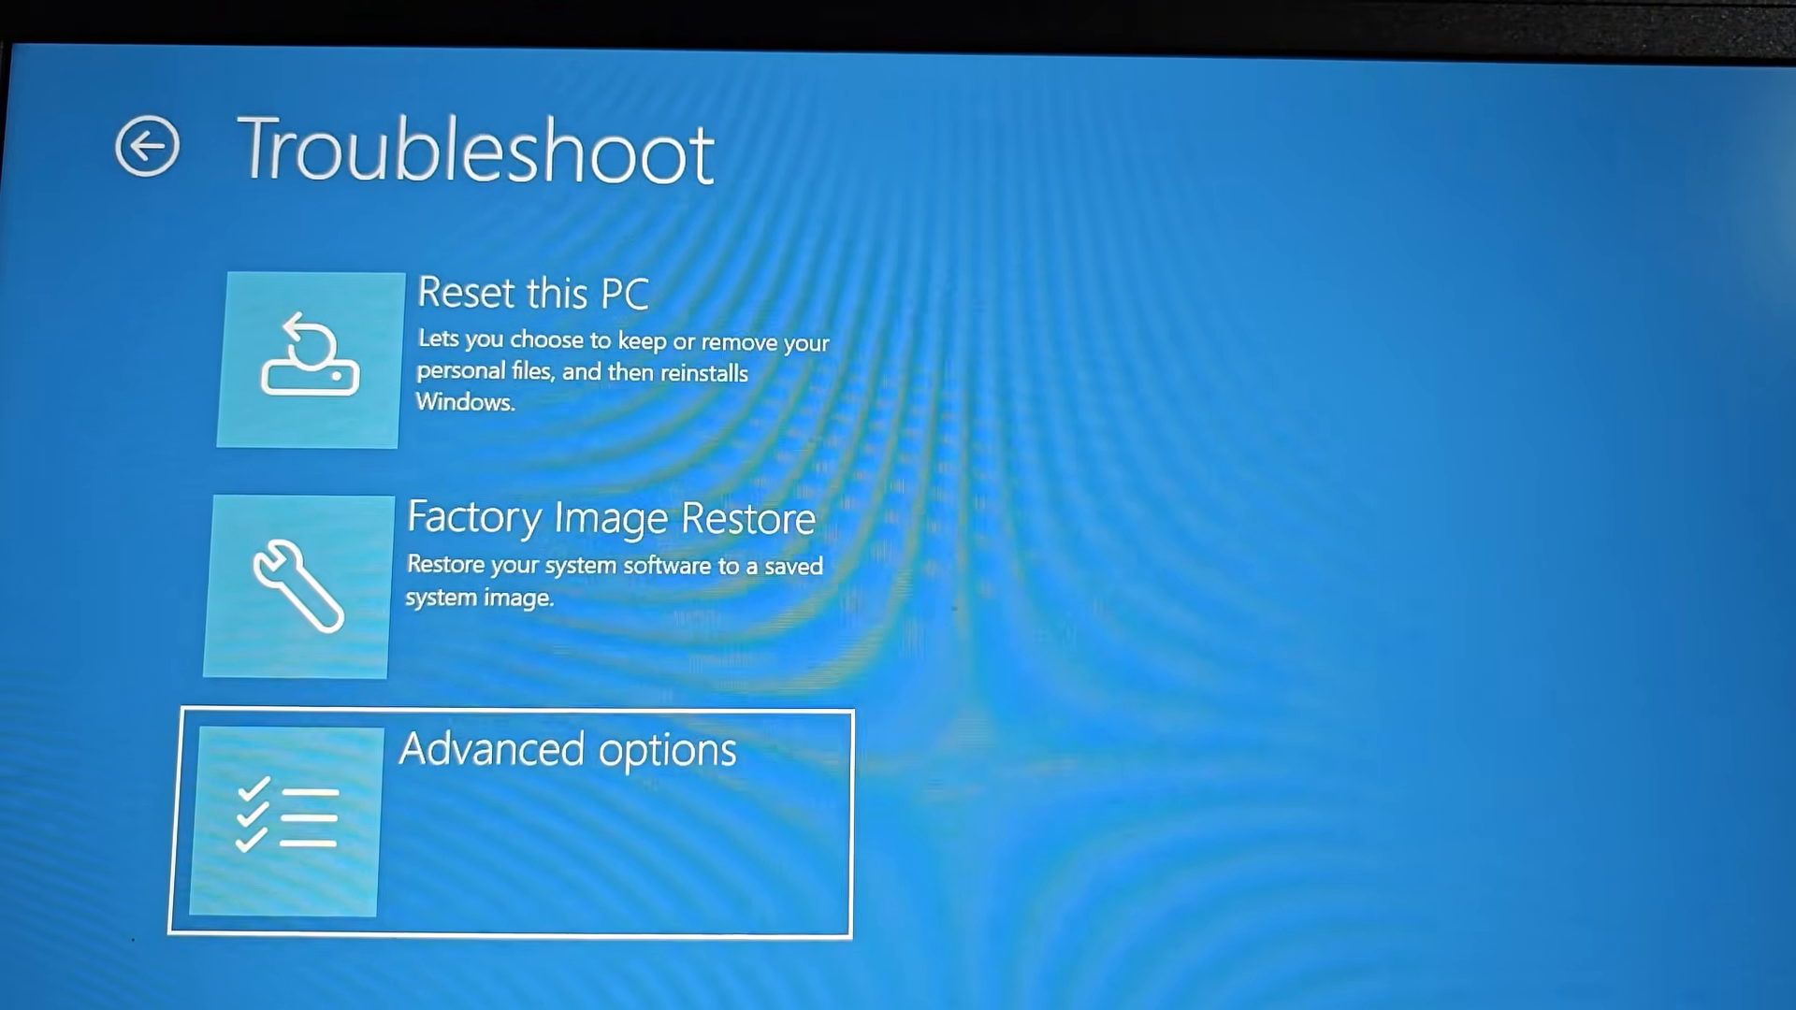
{"action": "key", "text": "Return"}
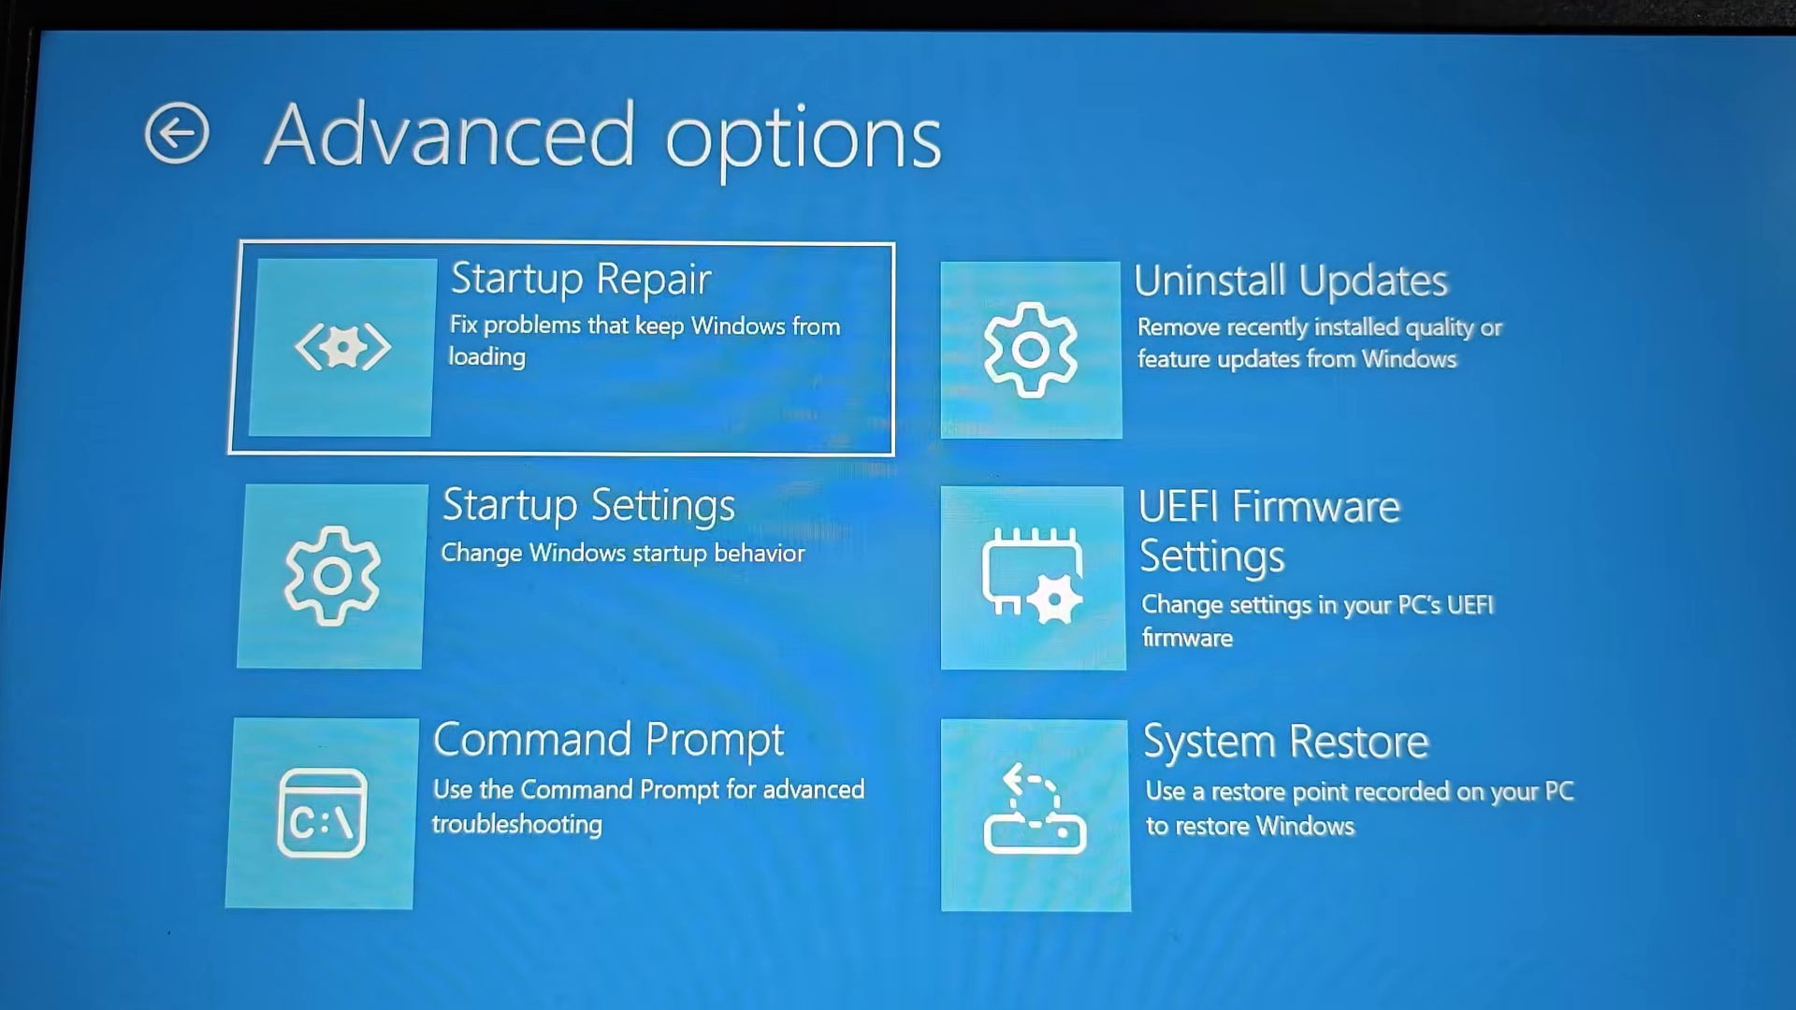
{"action": "key", "text": "Down"}
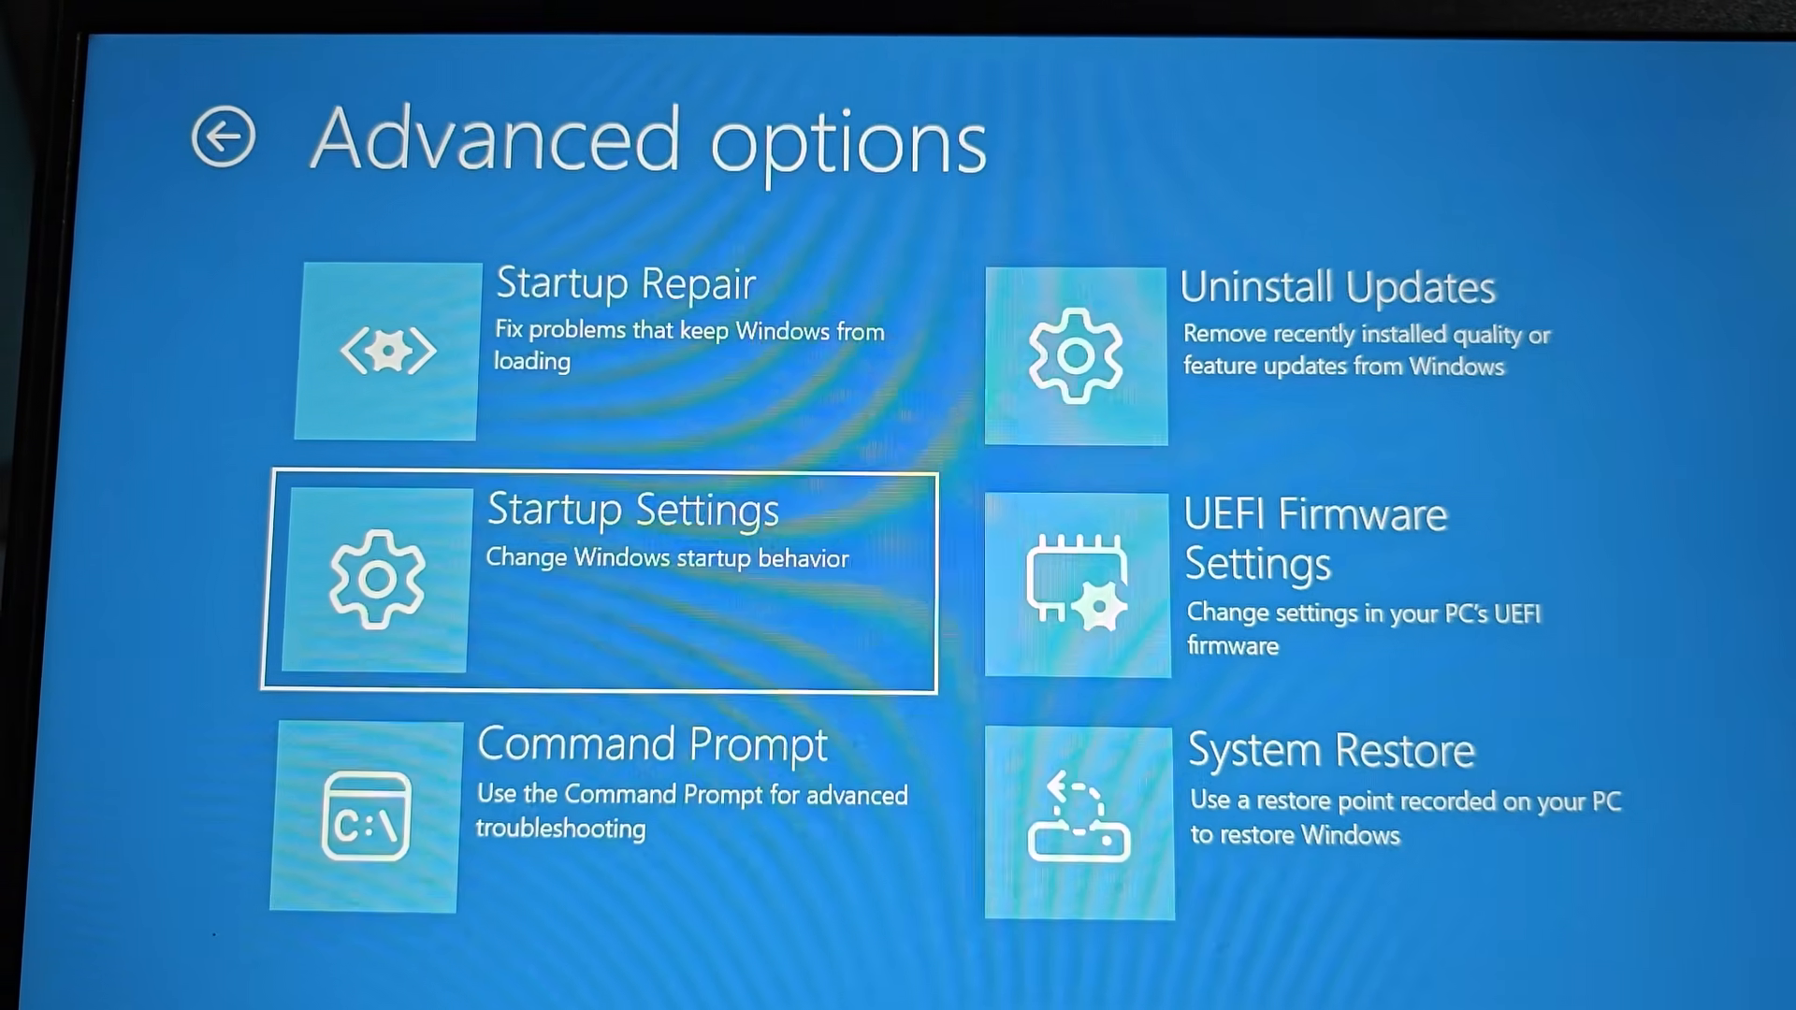
{"action": "key", "text": "Right"}
{"action": "key", "text": "Return"}
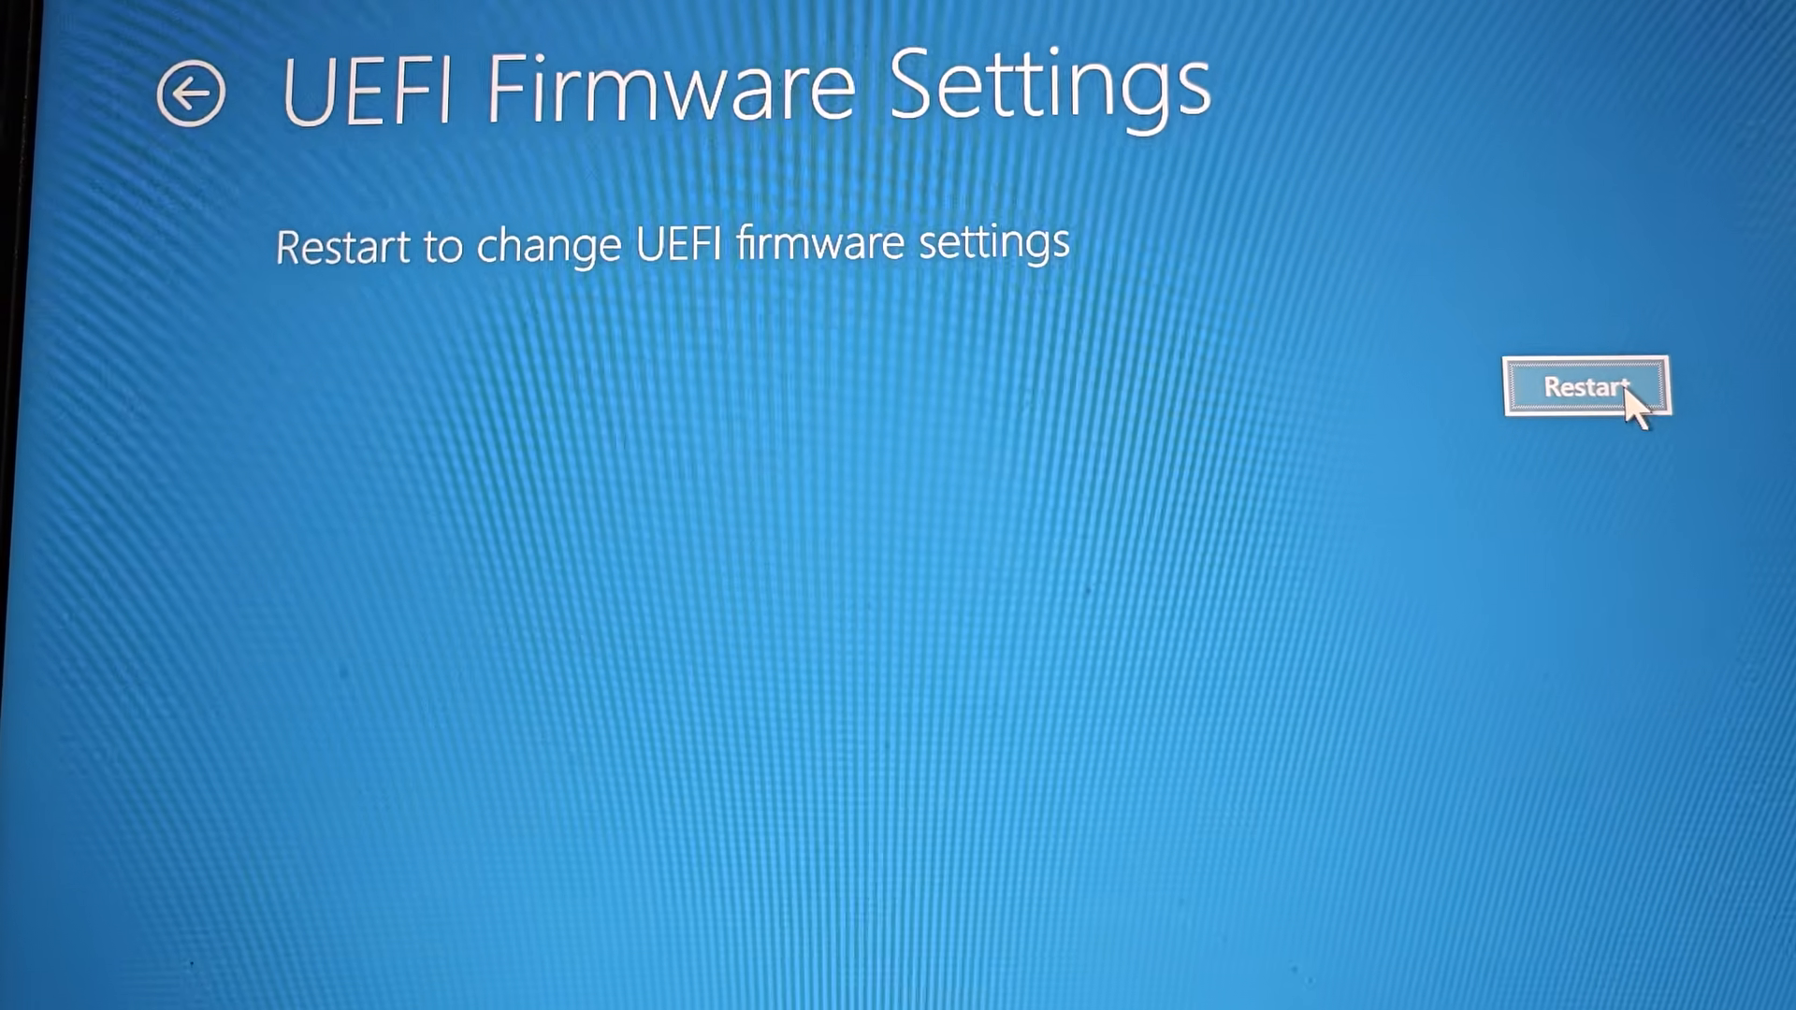
{"action": "left_click", "coordinate": [1623, 384]}
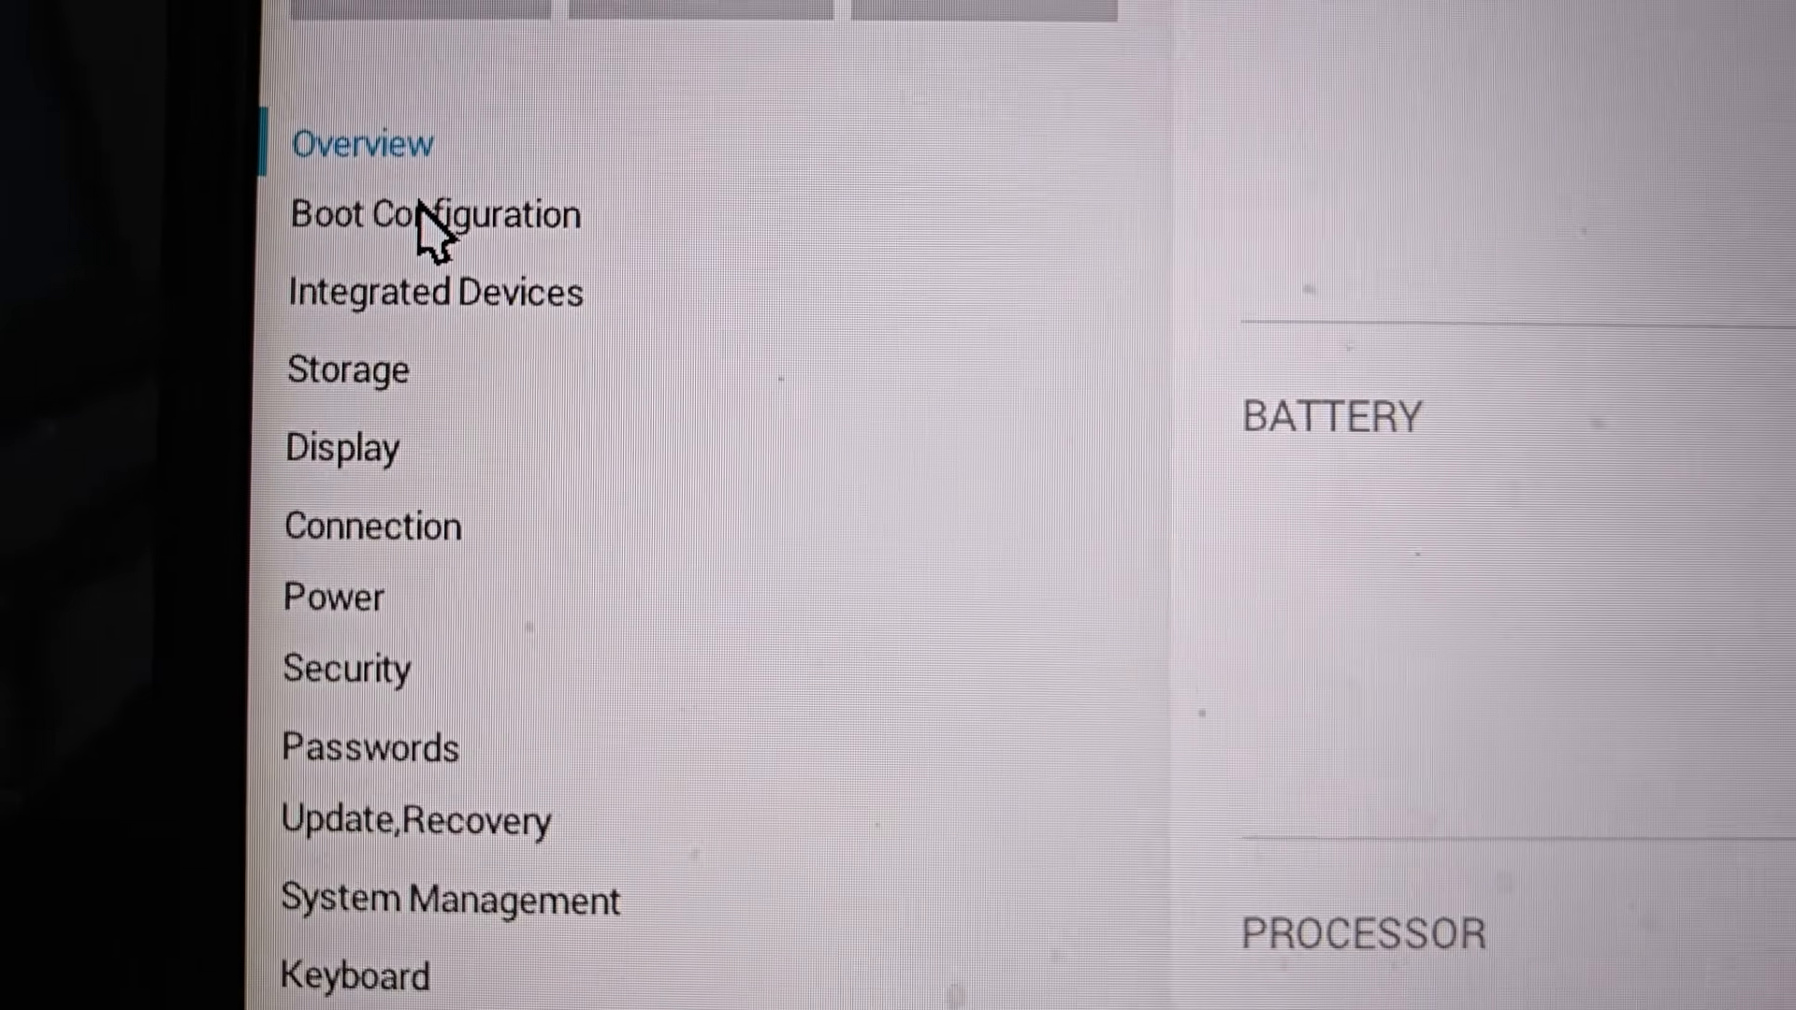
Step: Check in Boot Configuration that Enable Secure Boot is on, and apply the BIOS settings
{"action": "left_click", "coordinate": [421, 211]}
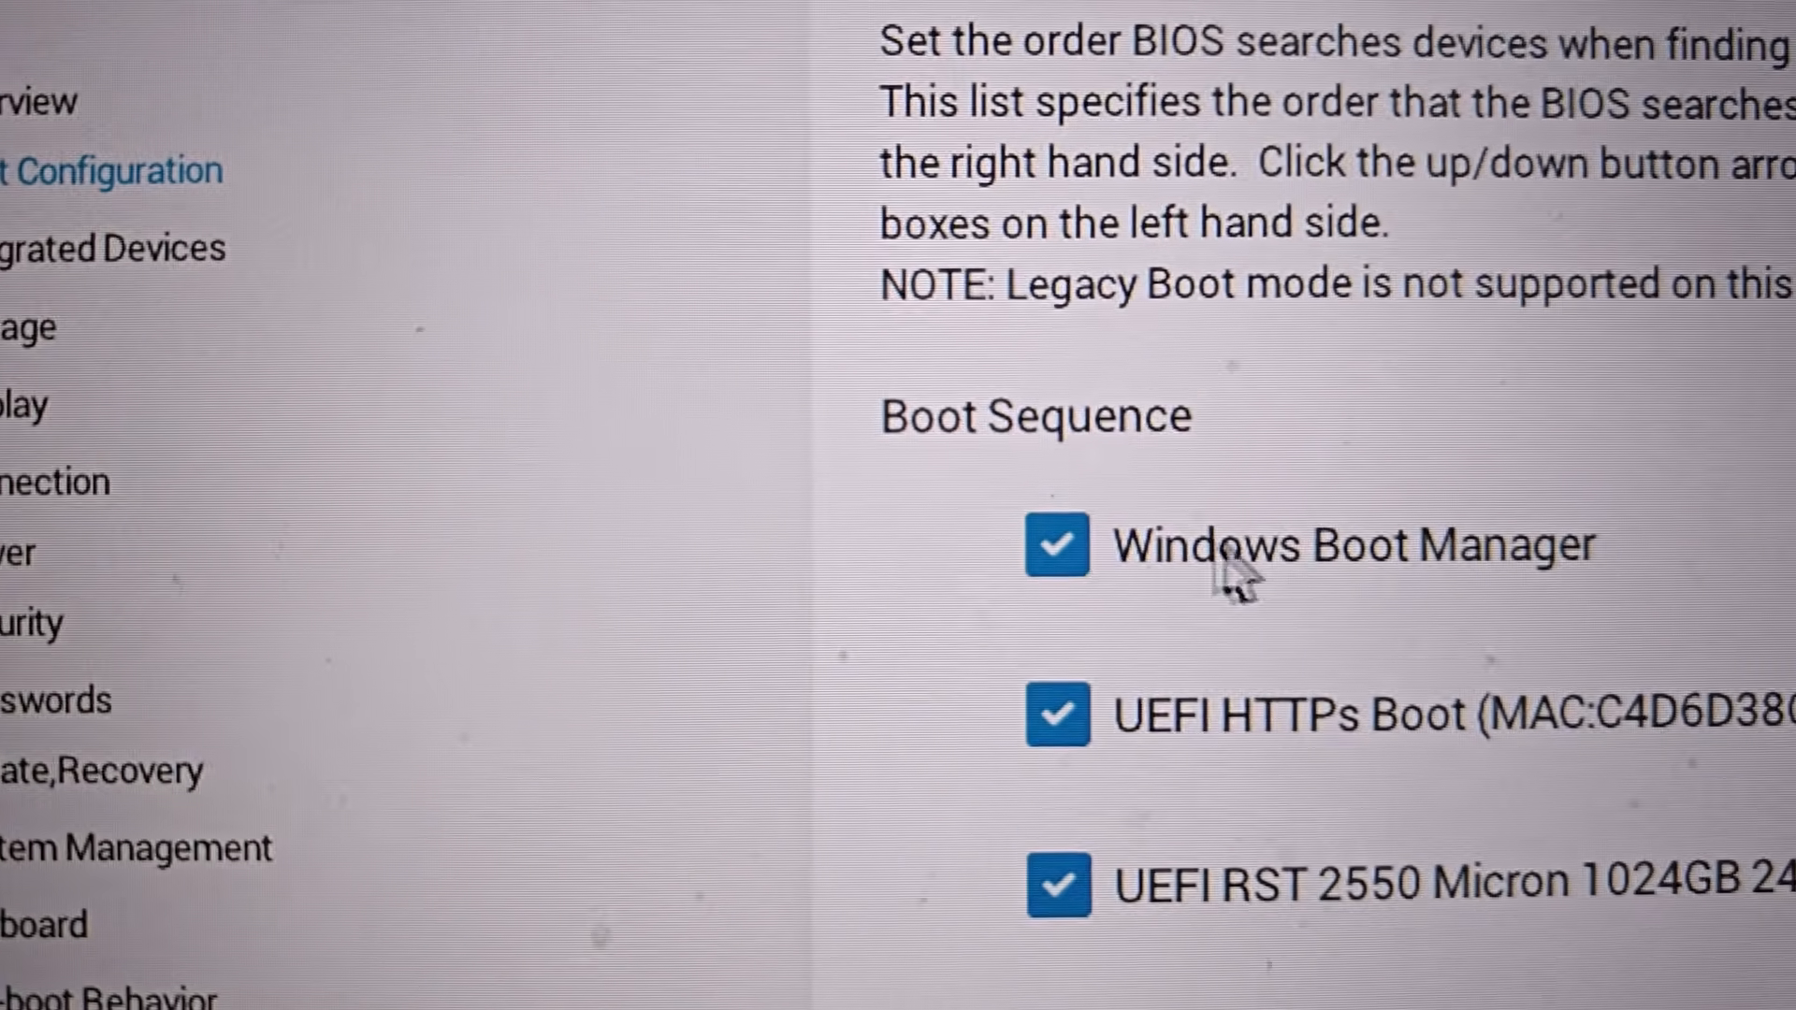
{"action": "scroll", "coordinate": [1235, 575], "scroll_direction": "down", "scroll_amount": 10}
{"action": "scroll", "coordinate": [1235, 575], "scroll_direction": "down", "scroll_amount": 3}
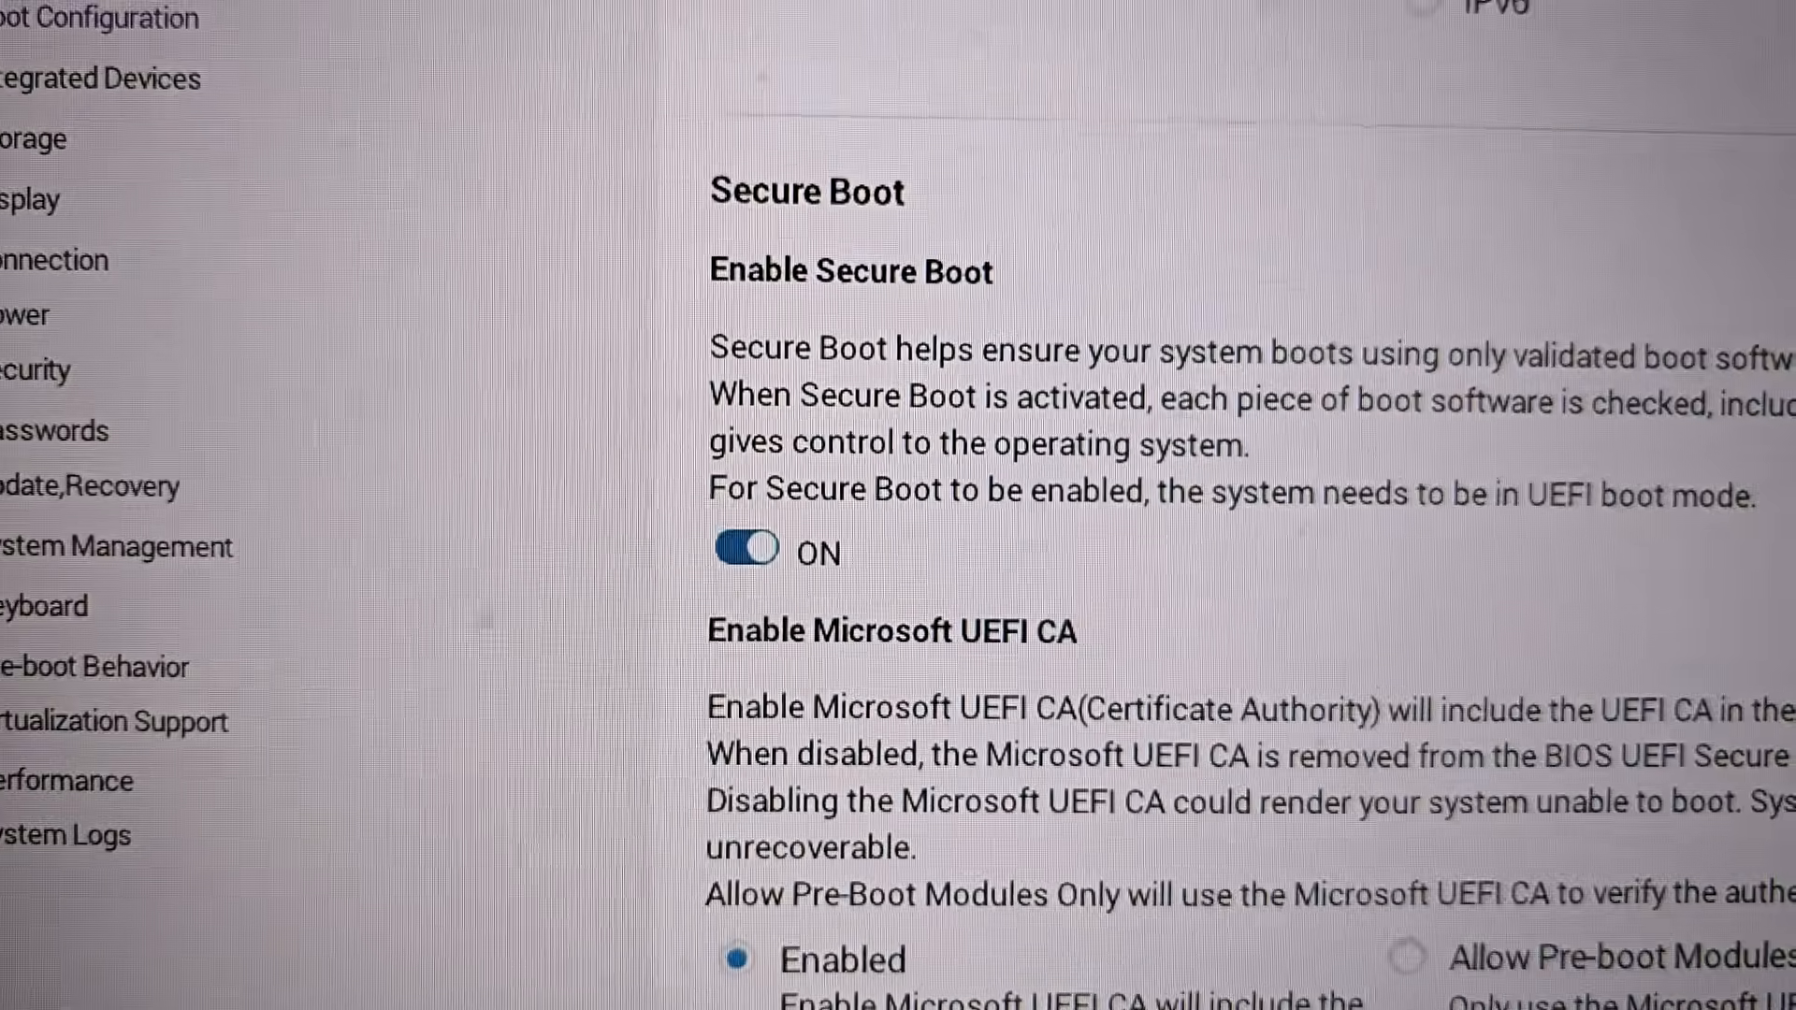
{"action": "scroll", "coordinate": [1235, 575], "scroll_direction": "down", "scroll_amount": 3}
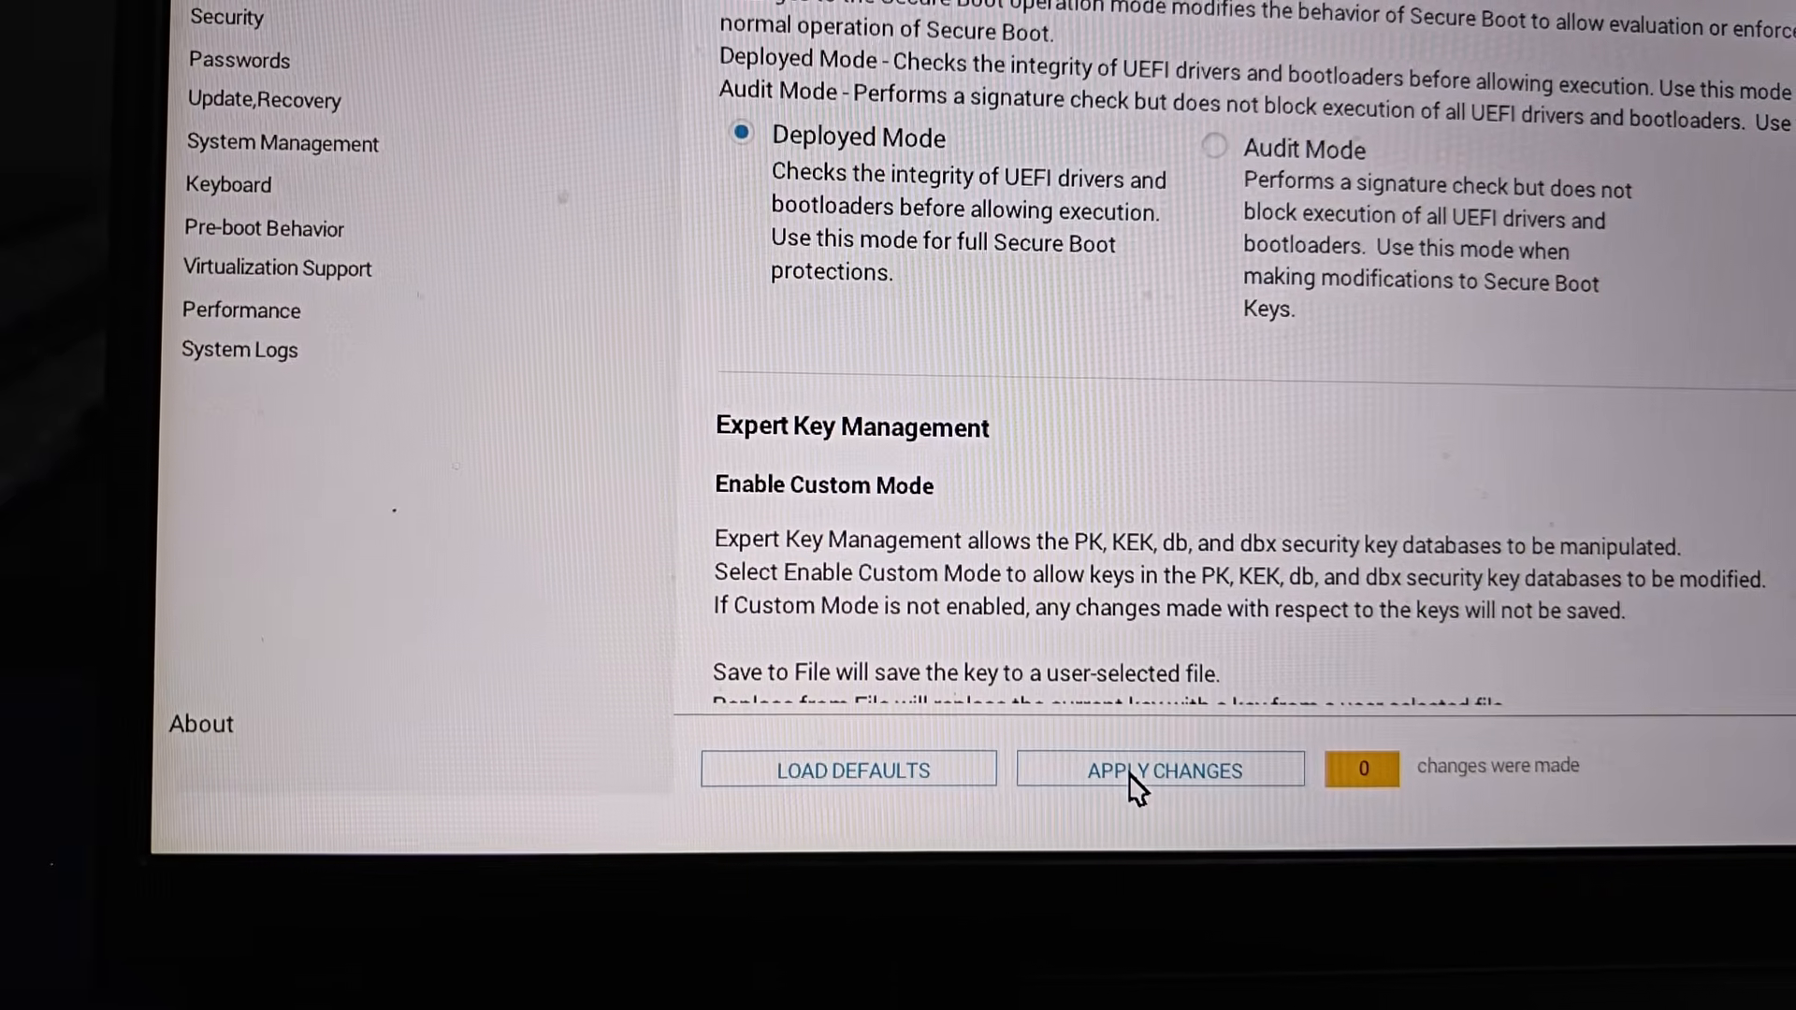
{"action": "left_click", "coordinate": [1130, 775]}
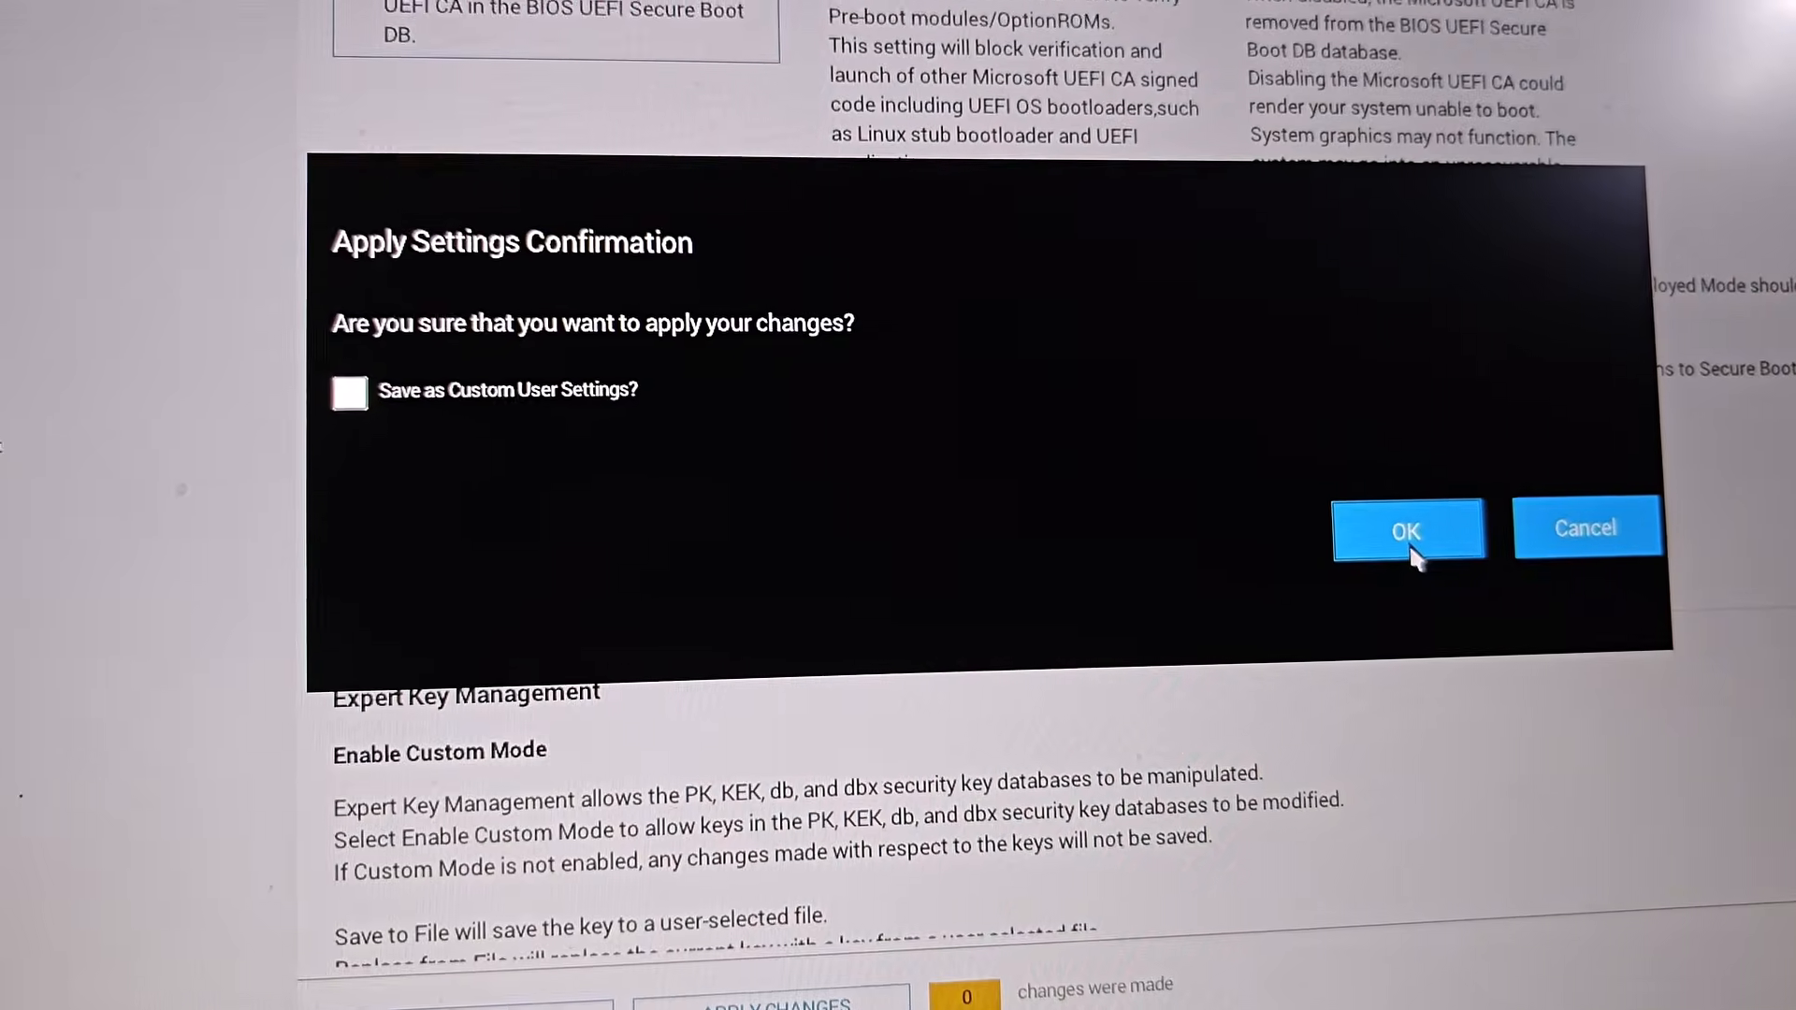
{"action": "left_click", "coordinate": [1411, 547]}
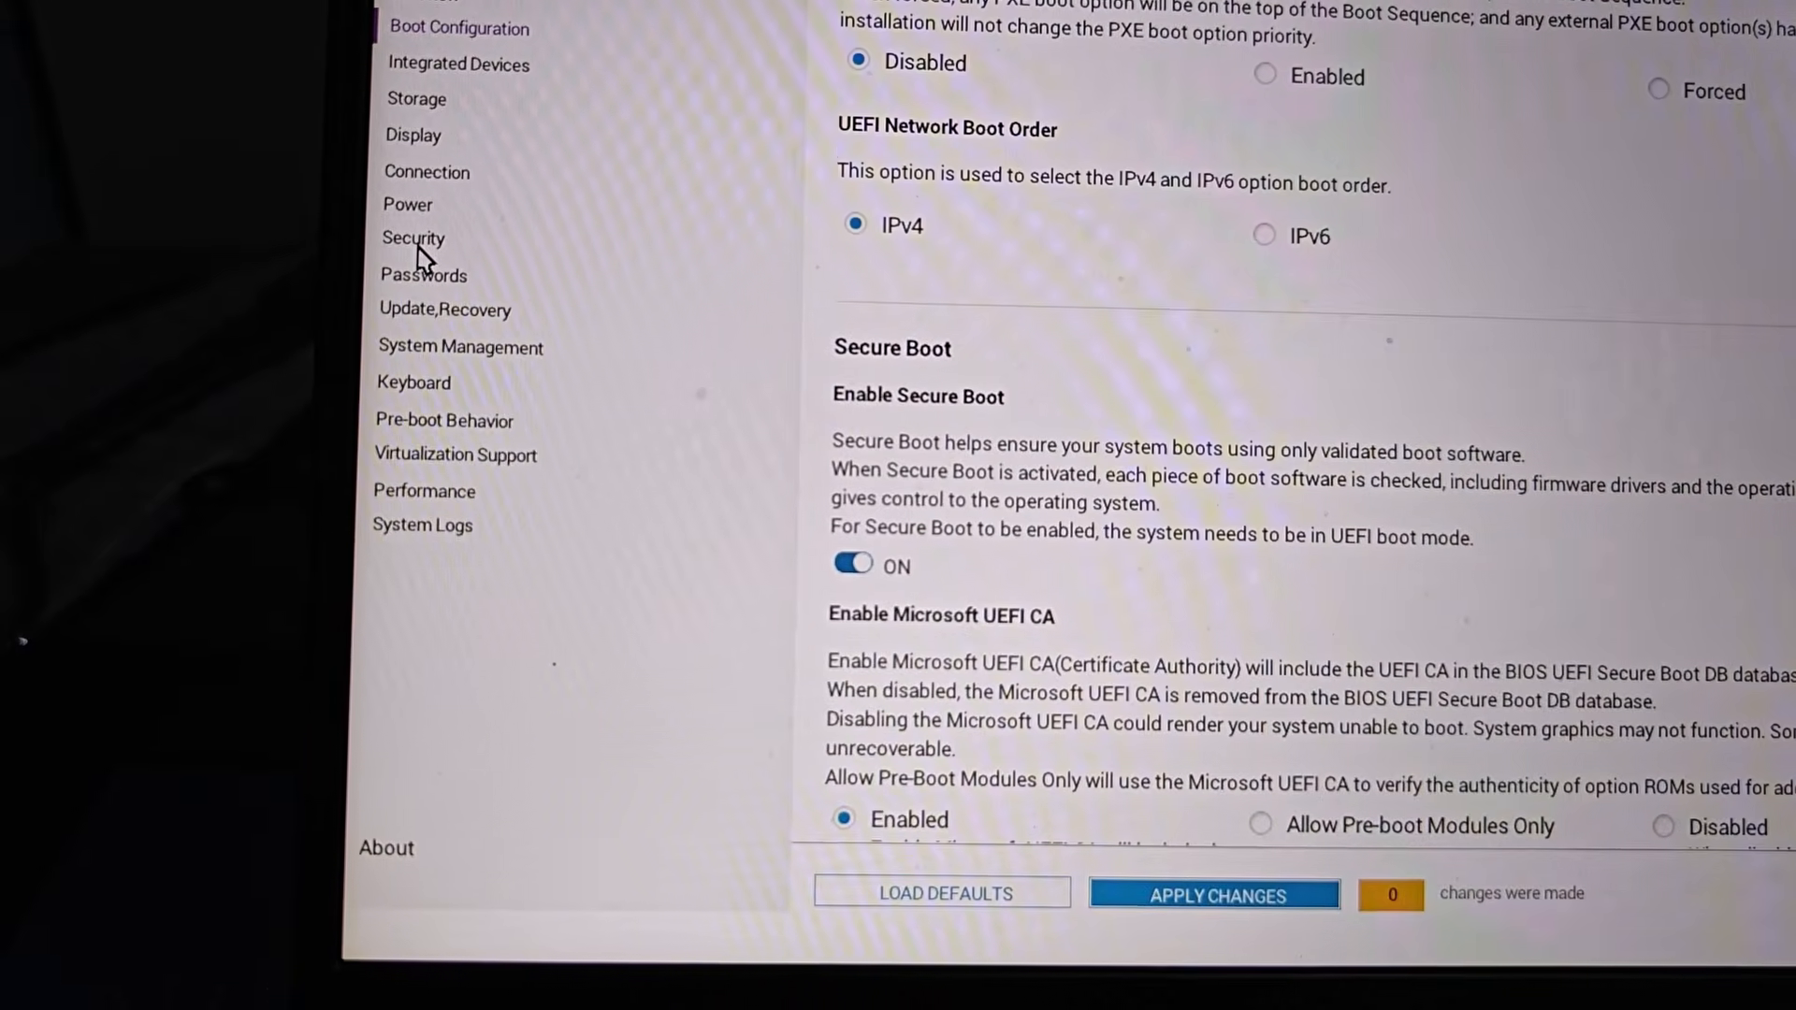
Step: Turn on PPI Bypass for Clear Commands in the Security settings, apply the change and exit the BIOS
{"action": "left_click", "coordinate": [417, 245]}
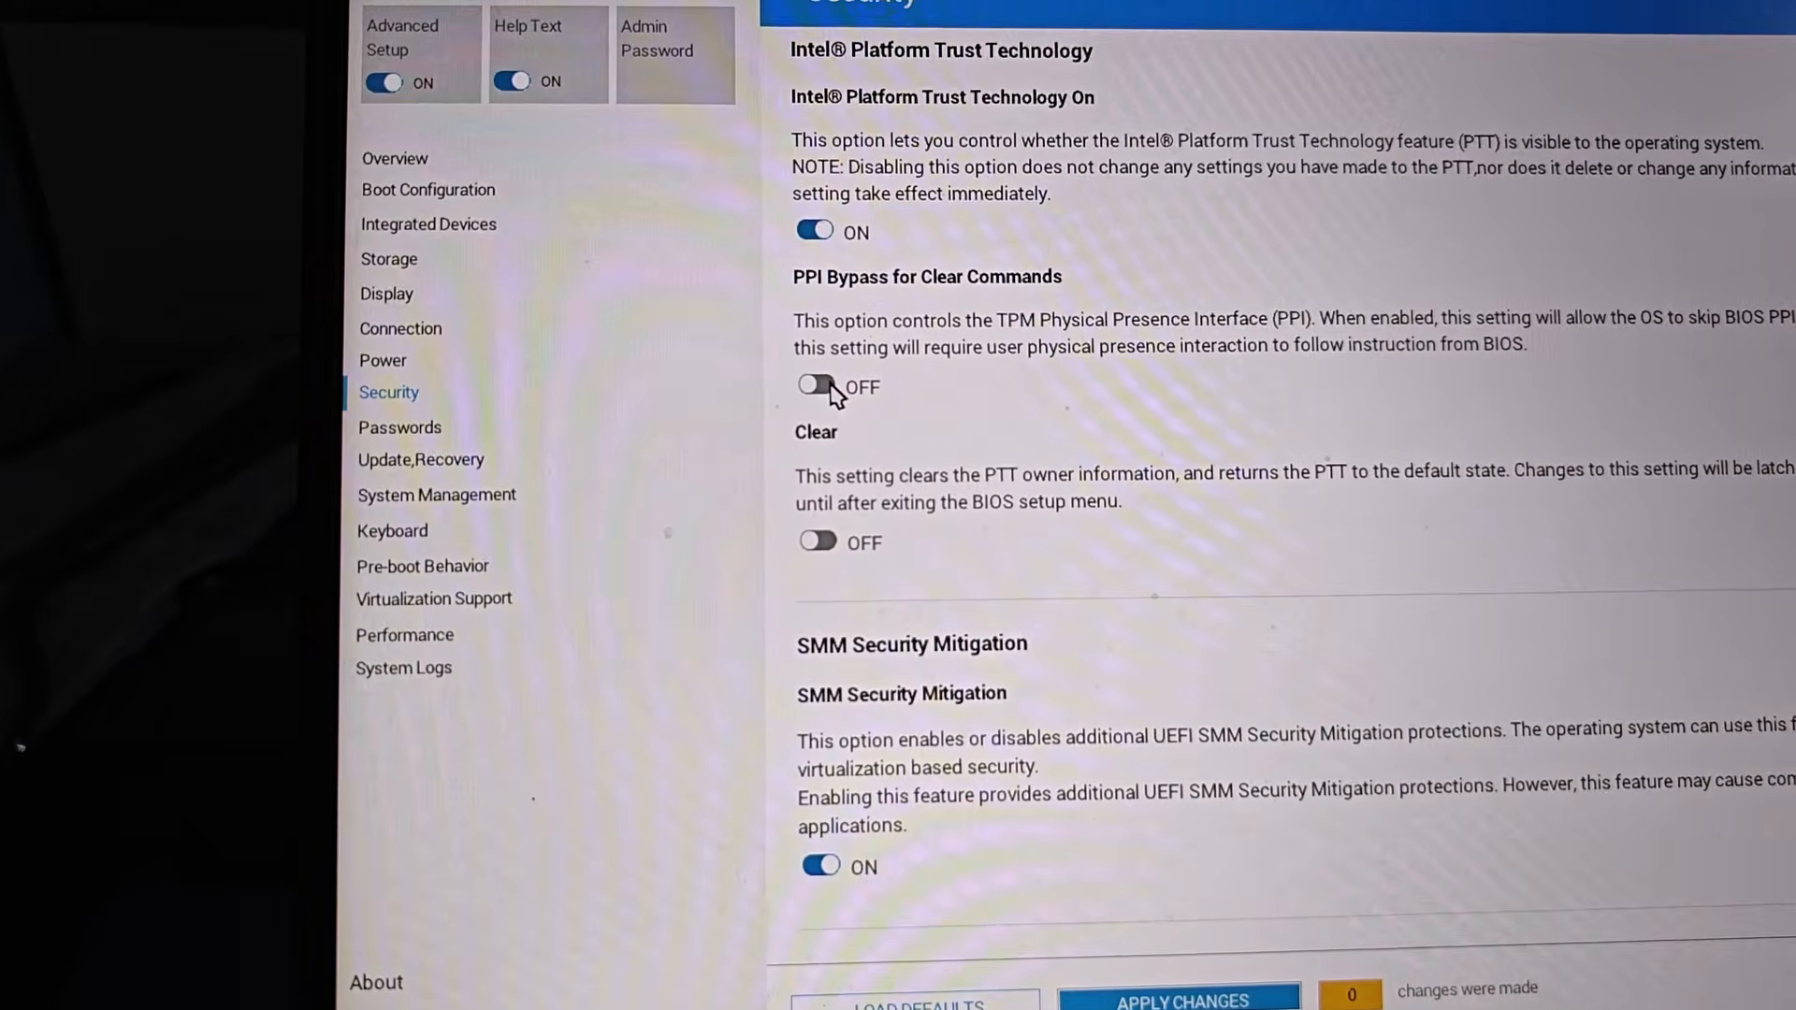
{"action": "left_click", "coordinate": [819, 385]}
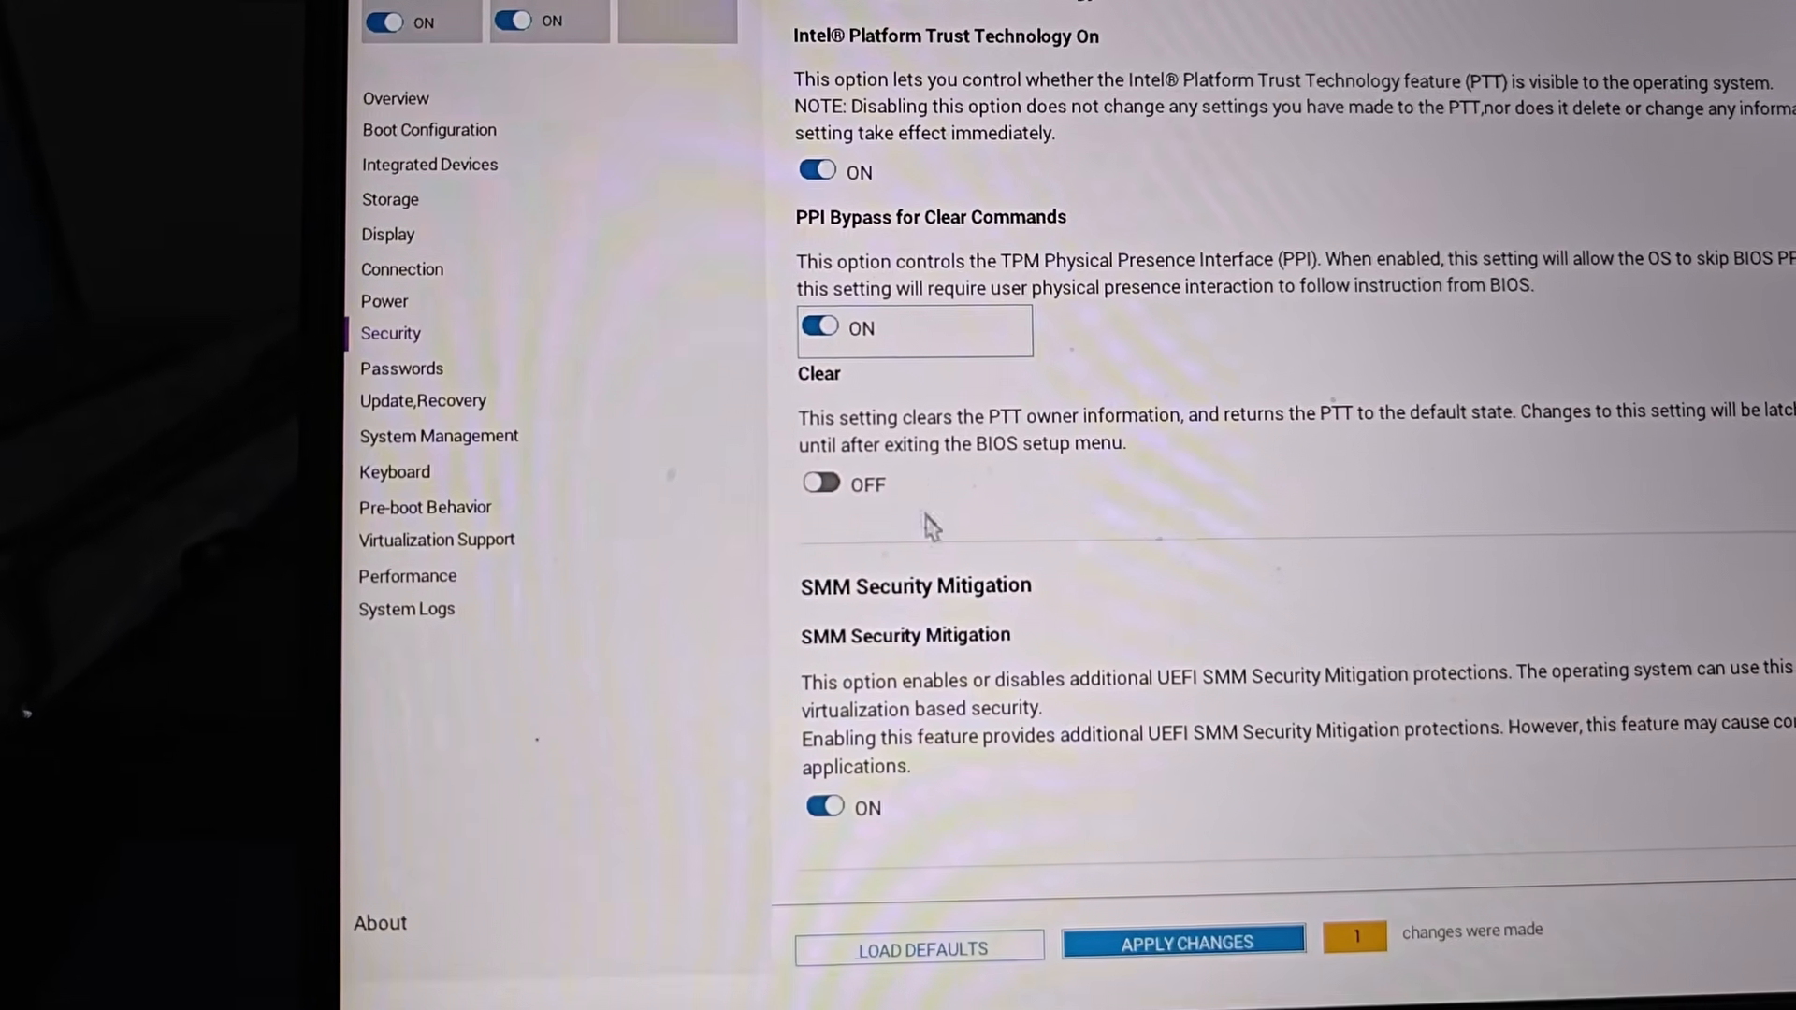
{"action": "left_click", "coordinate": [1192, 929]}
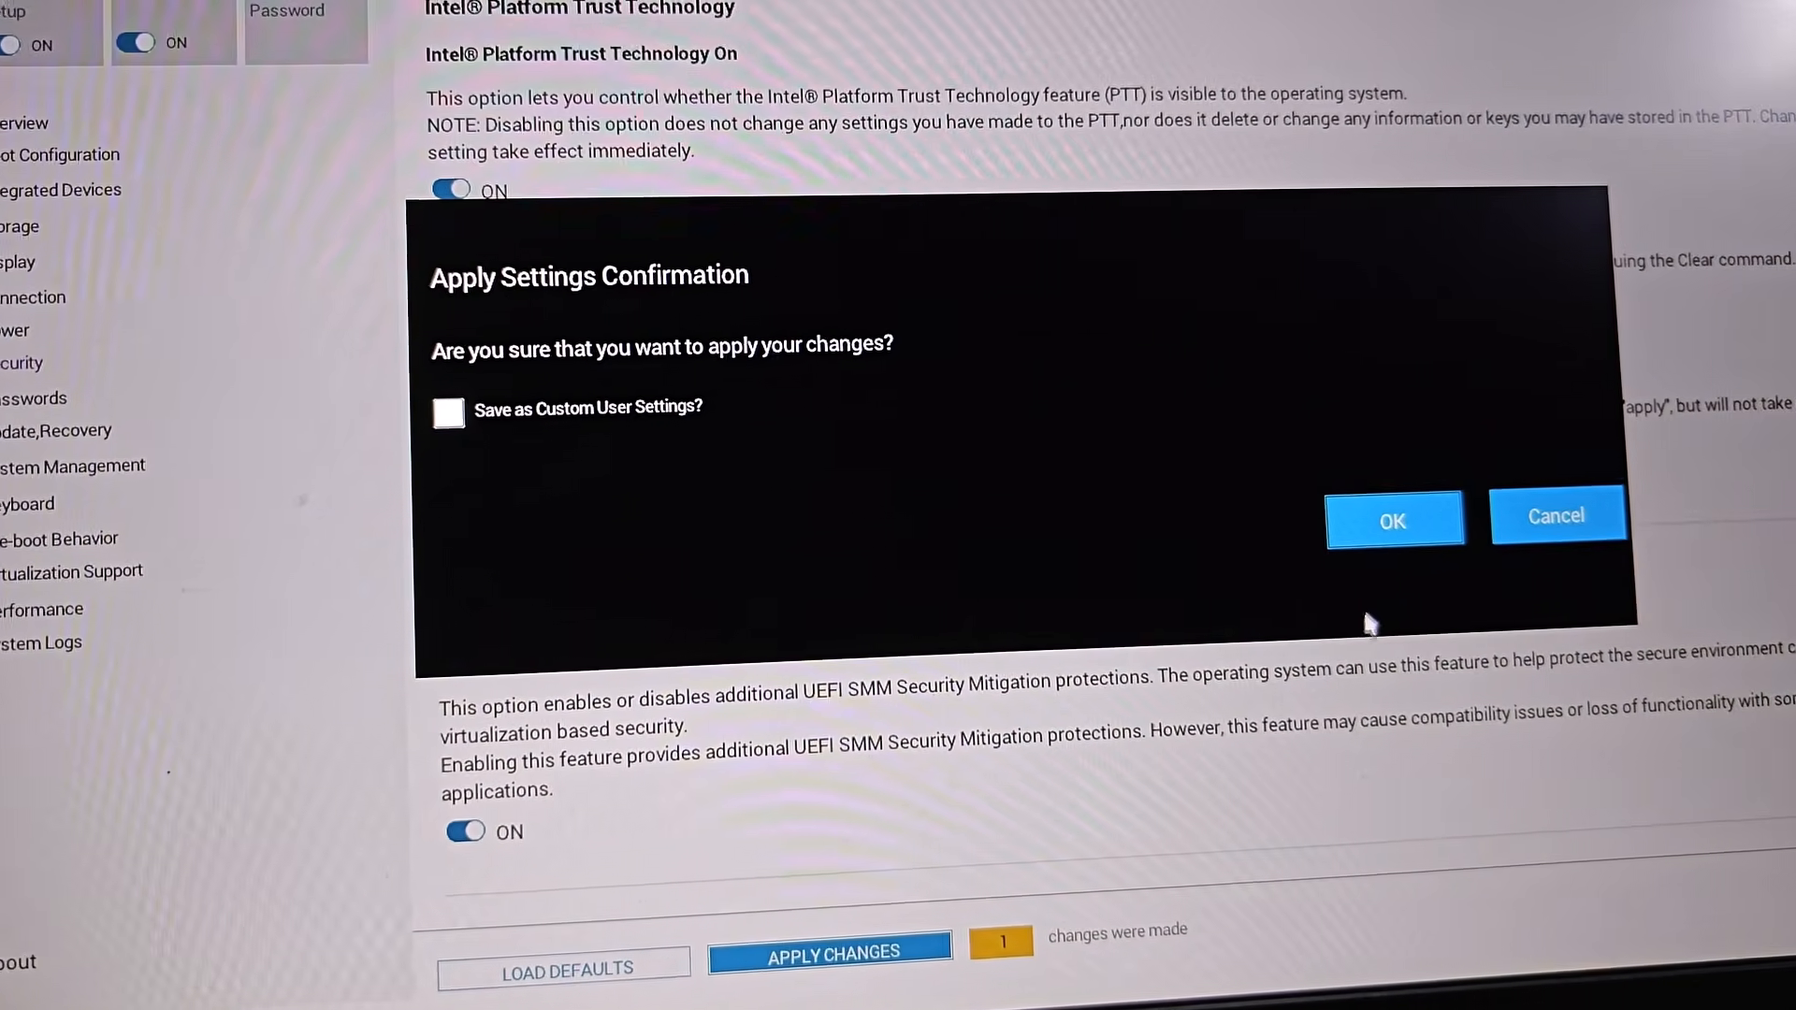
{"action": "left_click", "coordinate": [1484, 515]}
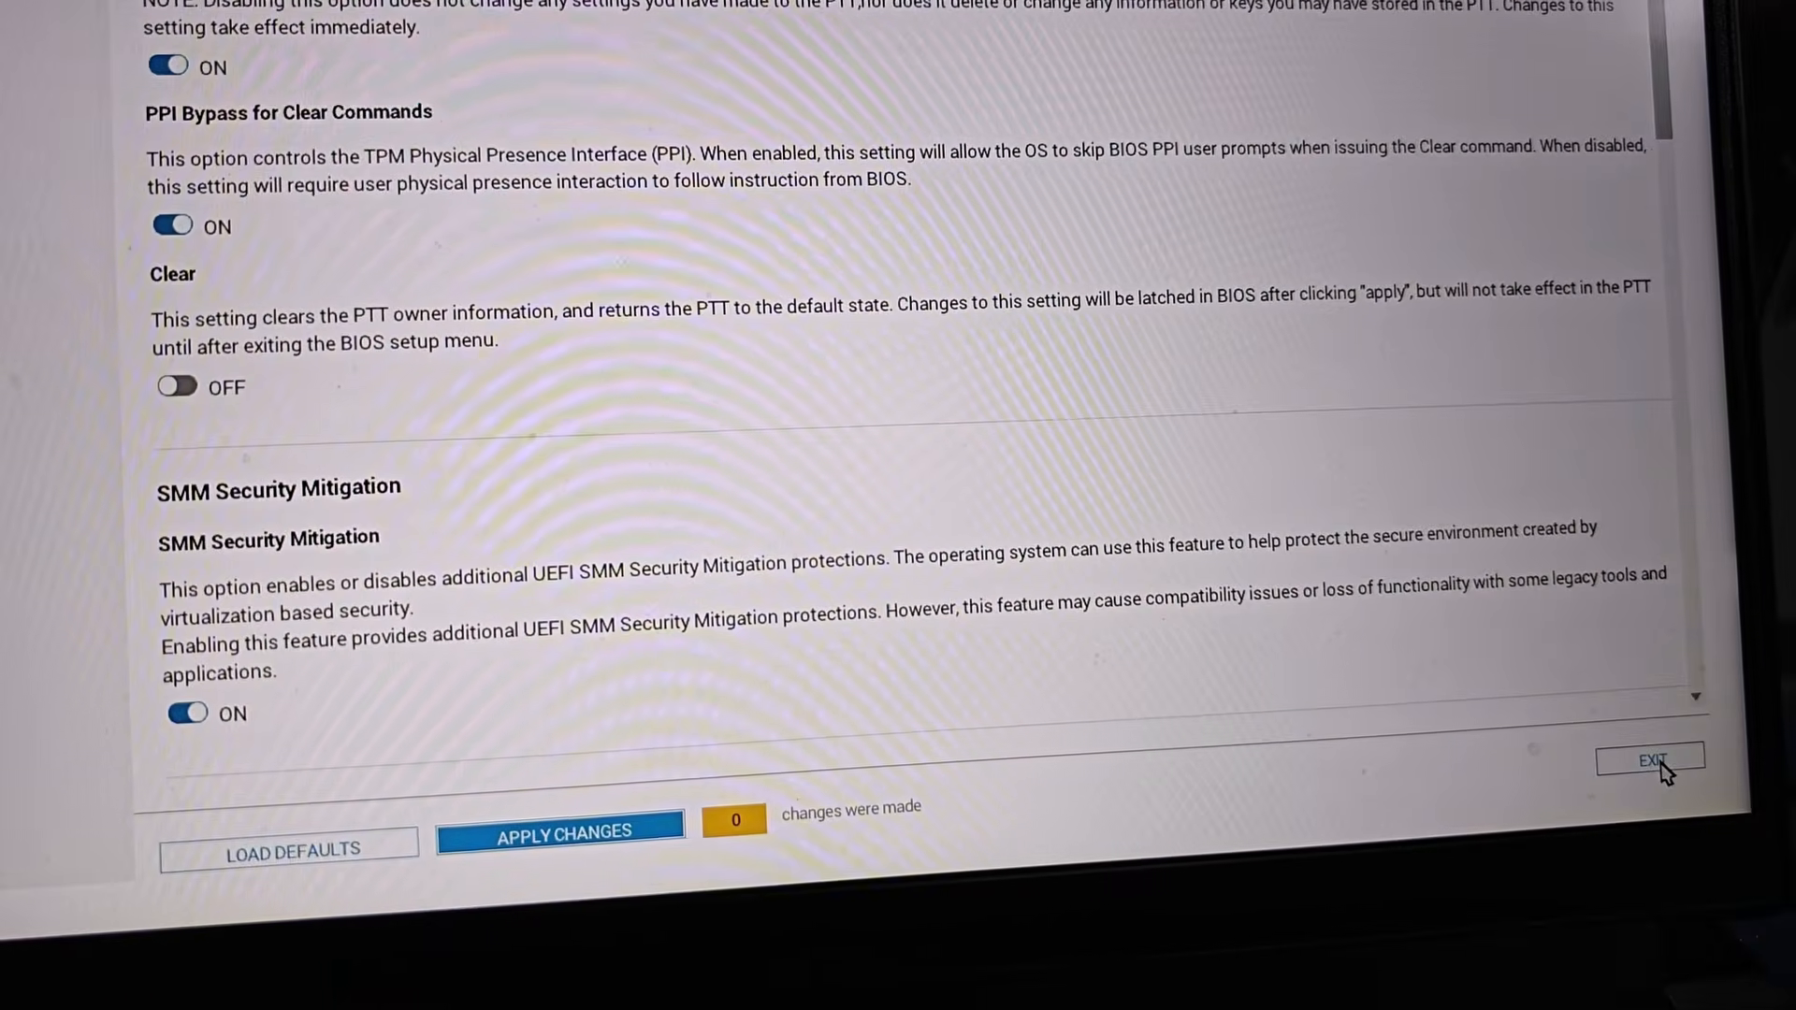
{"action": "left_click", "coordinate": [1662, 751]}
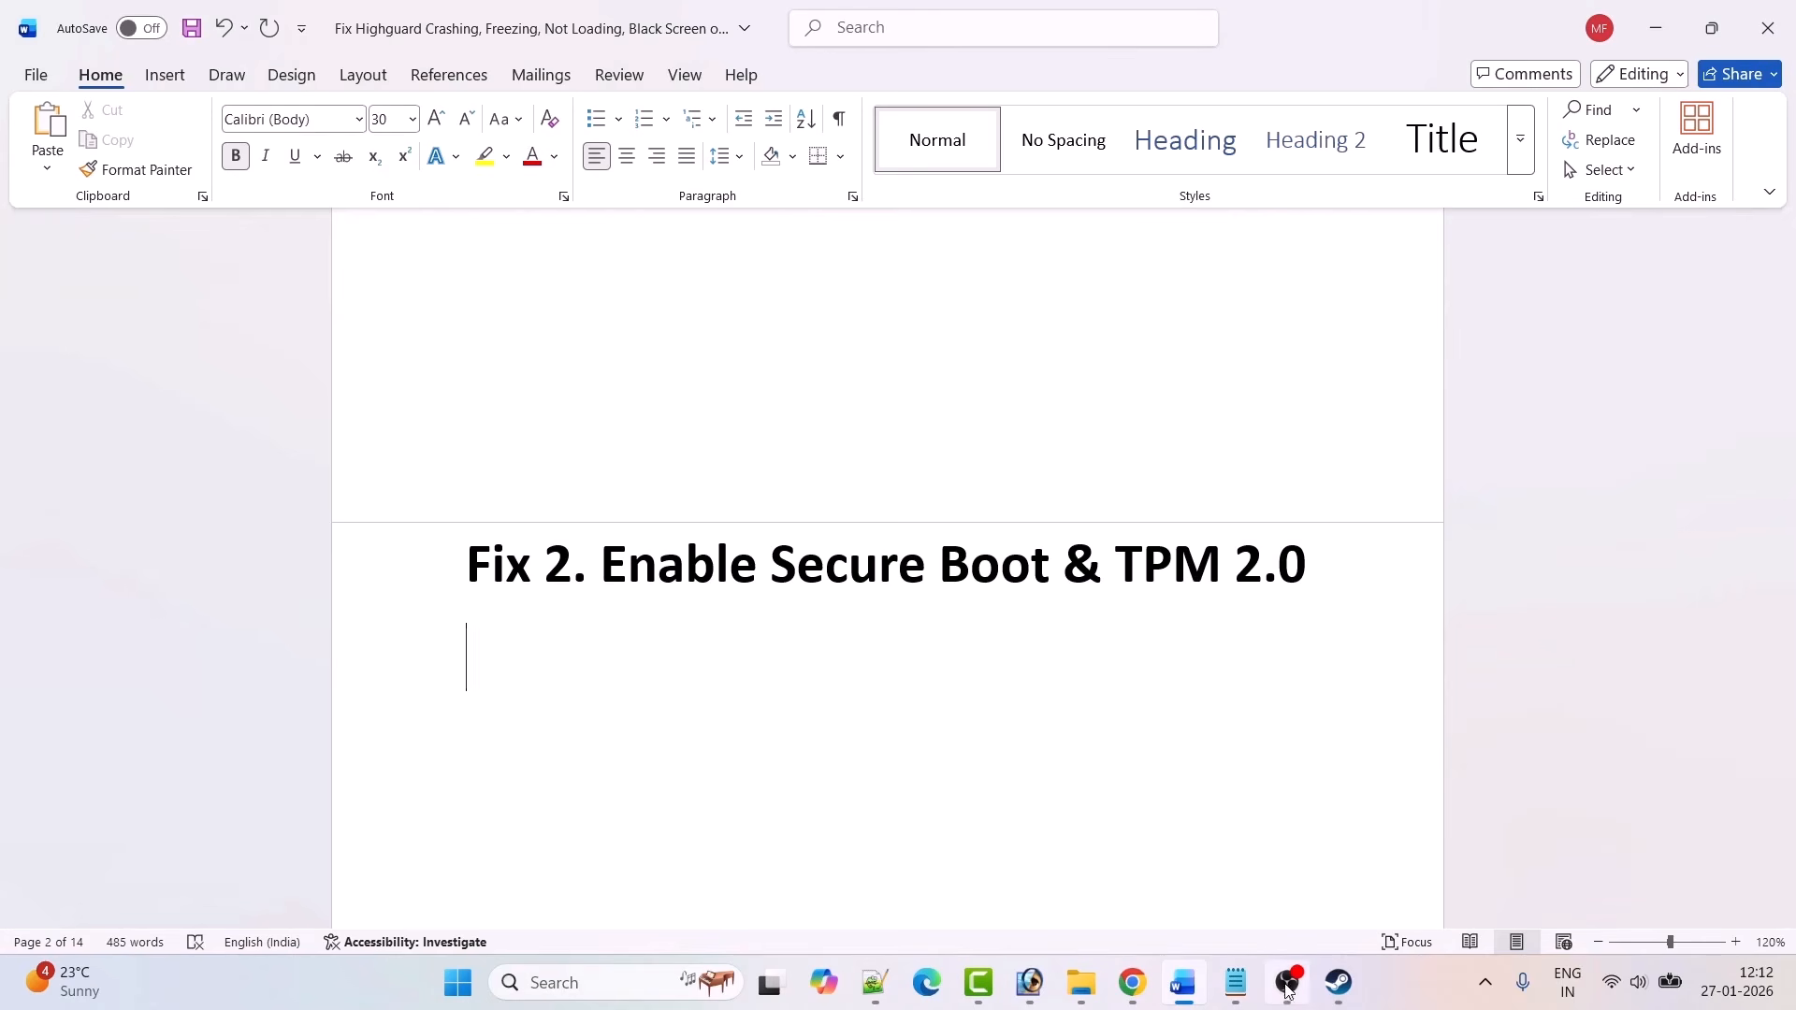
Step: Check Highguard's library page in Steam and go to Fix 3 in the Word document
{"action": "left_click", "coordinate": [1340, 991]}
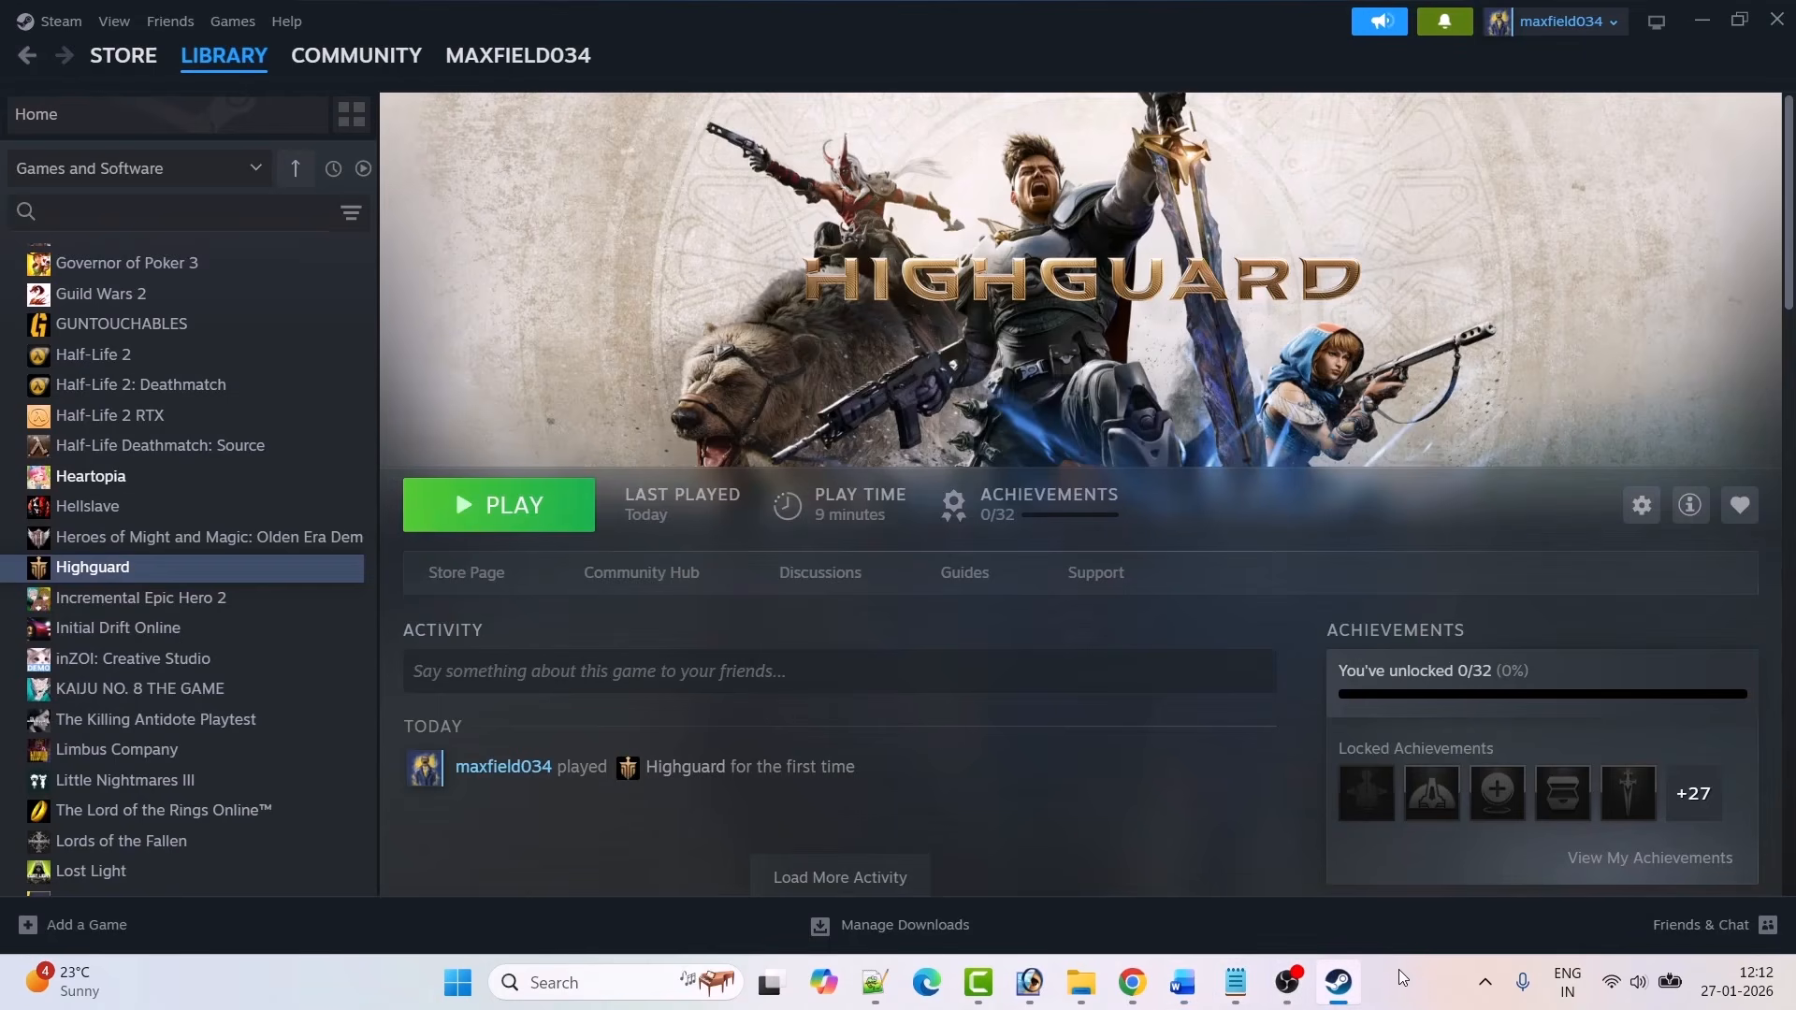
{"action": "left_click", "coordinate": [1339, 982]}
{"action": "scroll", "coordinate": [958, 674], "scroll_direction": "down", "scroll_amount": 3}
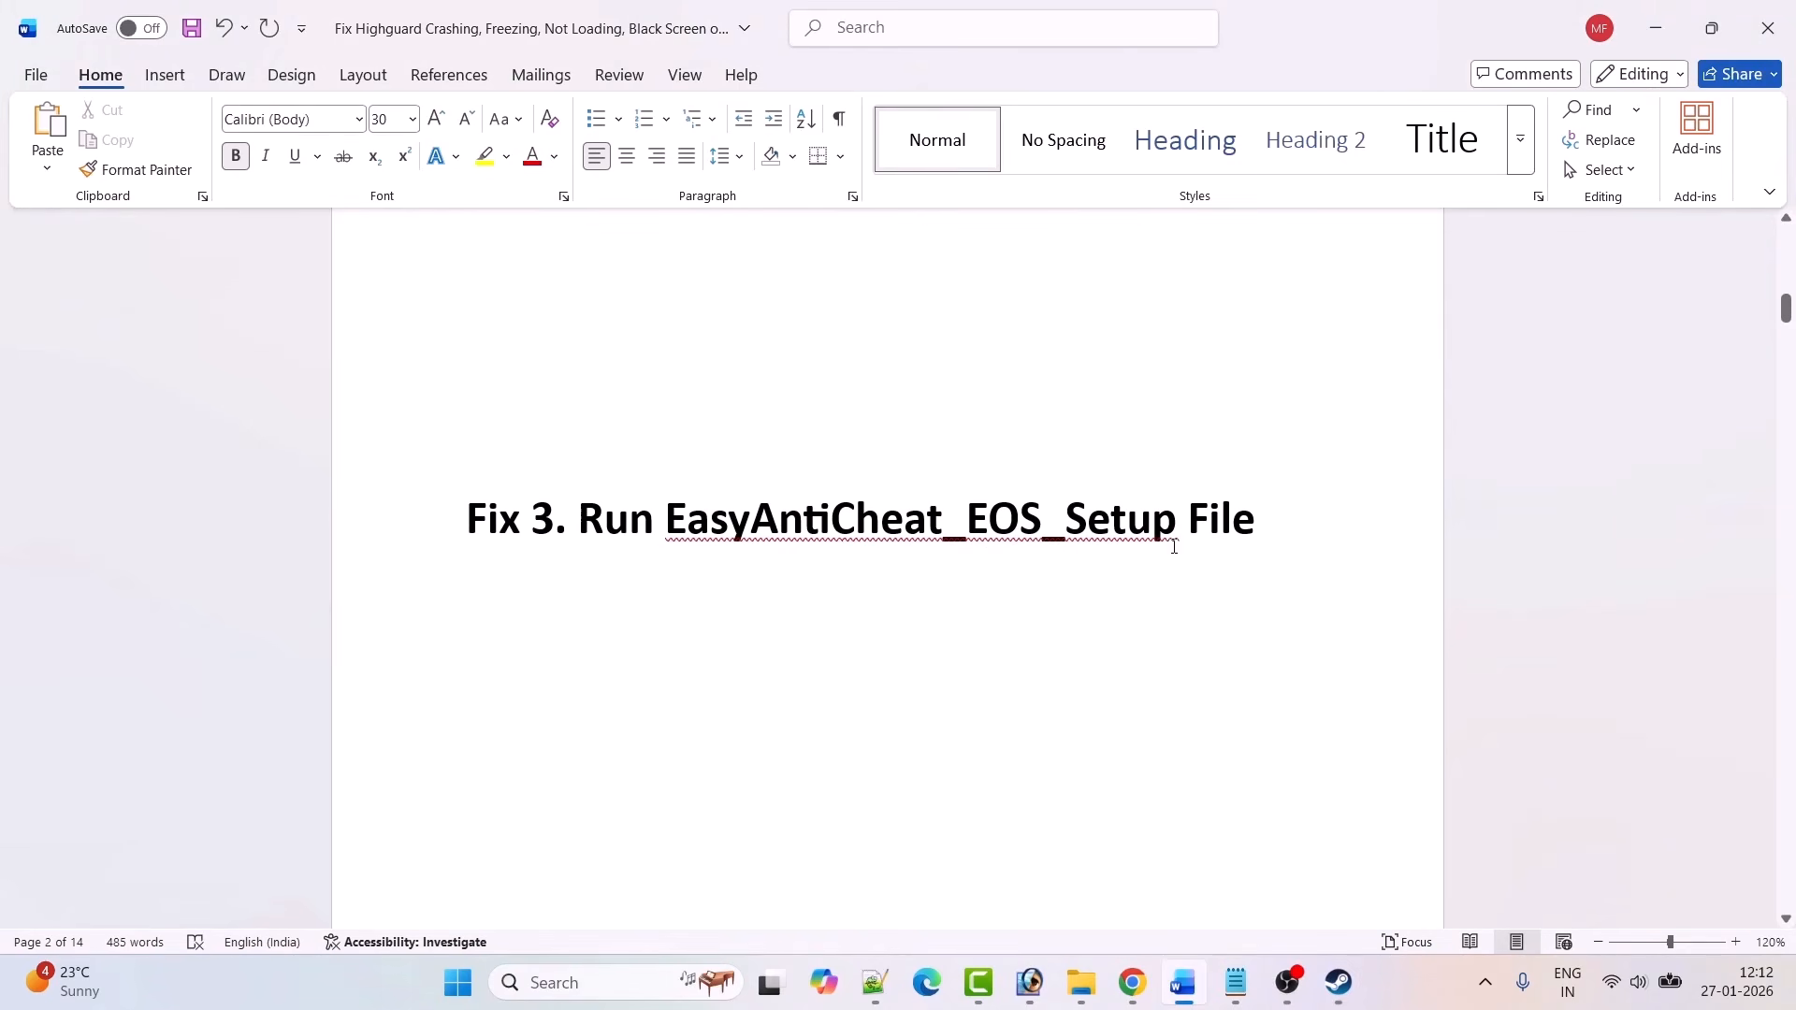
Step: Switch to Steam, browse Highguard's local files and select EasyAntiCheat_EOS_Setup in the EasyAntiCheat folder
{"action": "left_click", "coordinate": [1336, 999]}
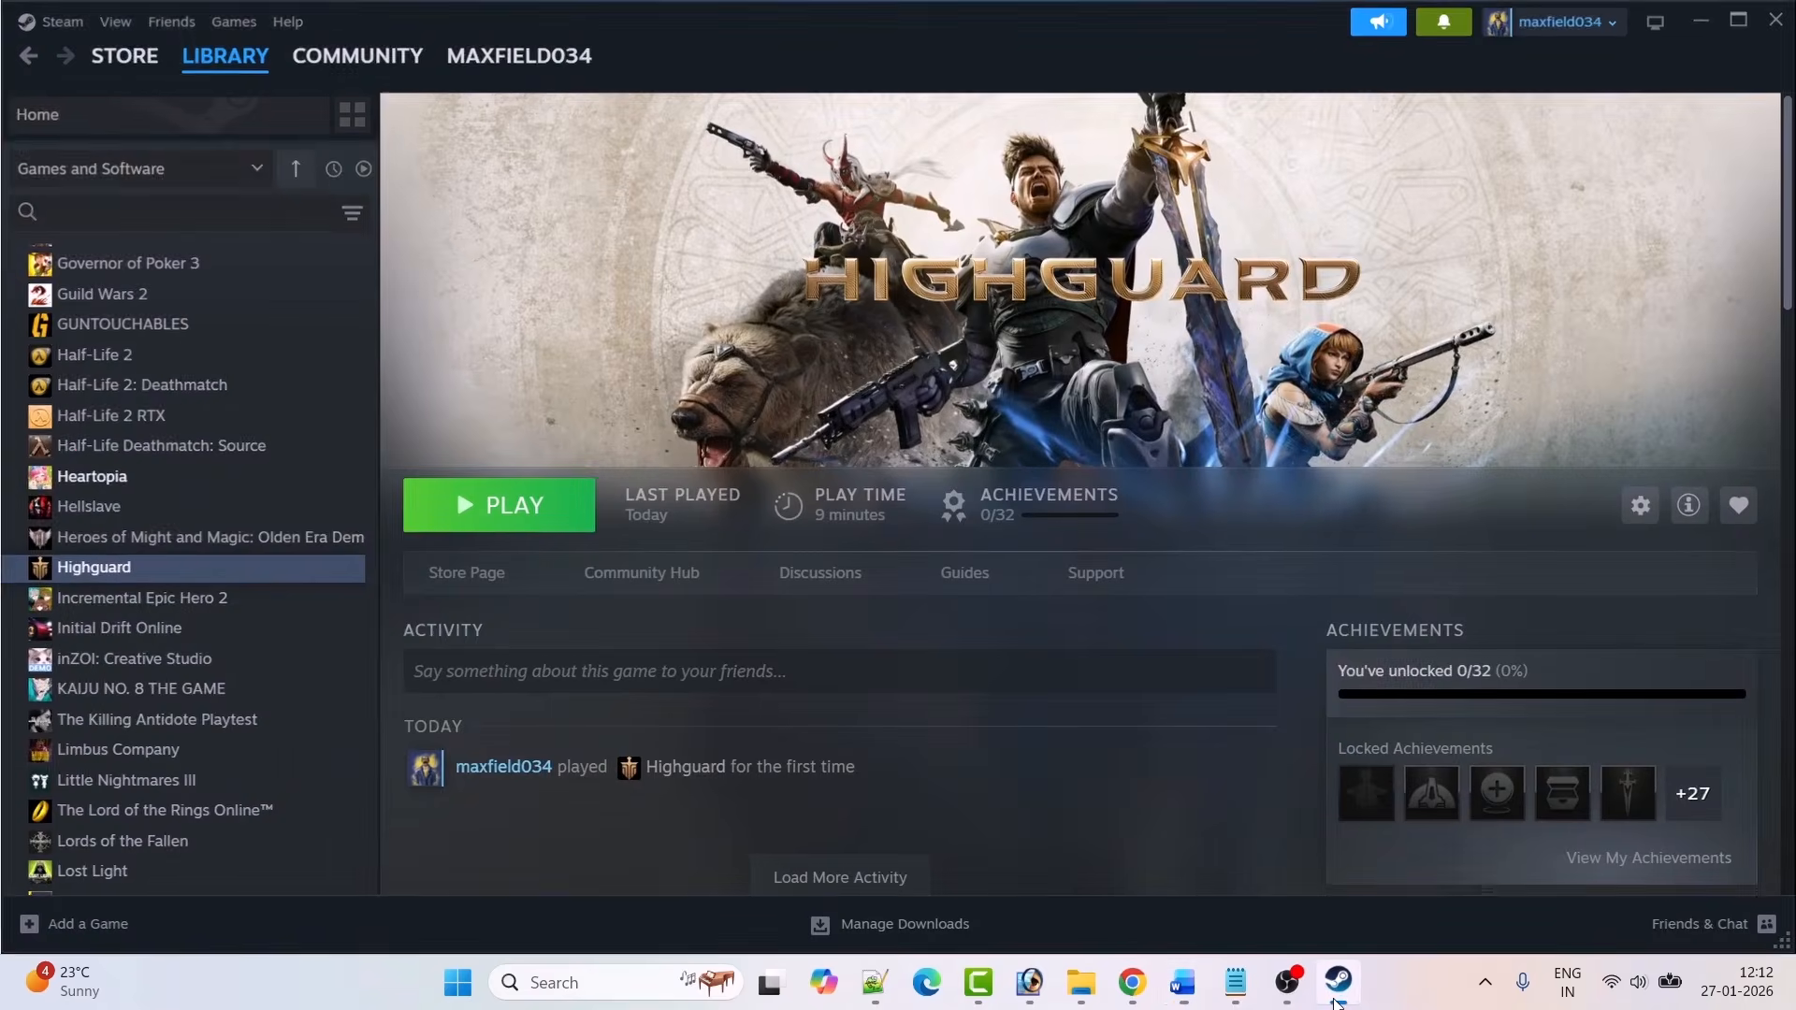
{"action": "right_click", "coordinate": [143, 570]}
{"action": "mouse_move", "coordinate": [241, 708]}
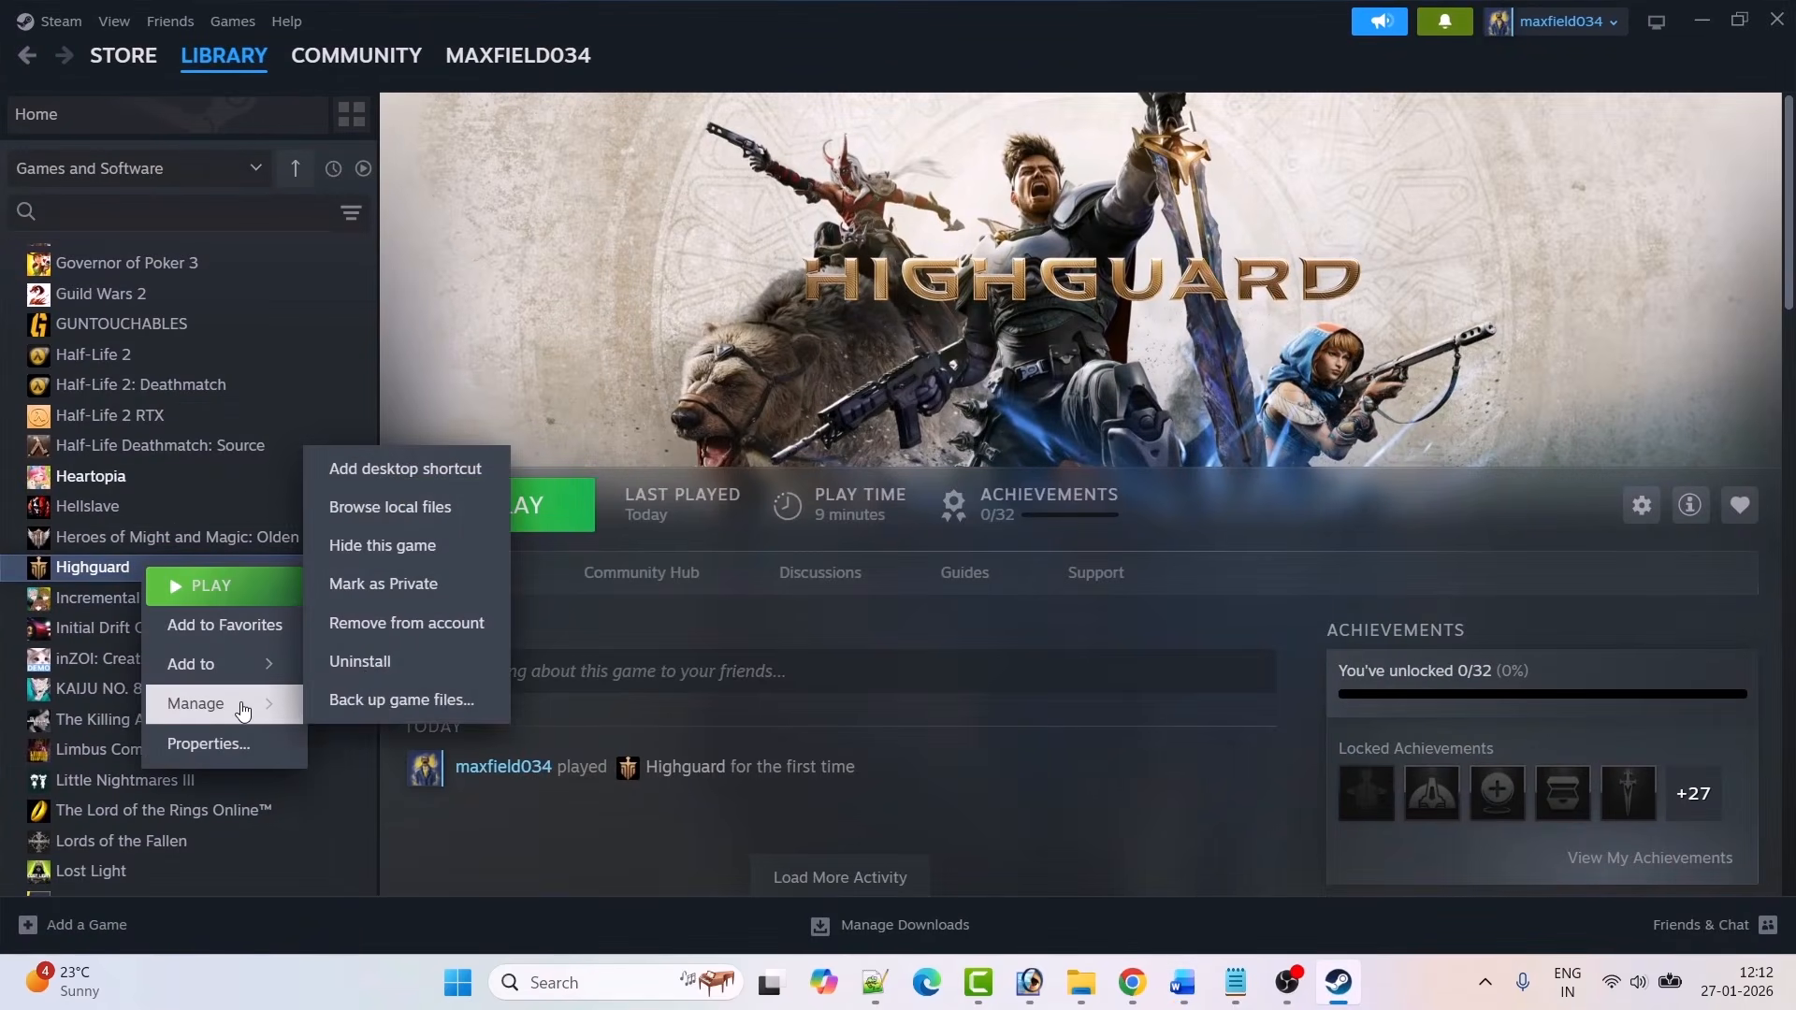
{"action": "left_click", "coordinate": [431, 522]}
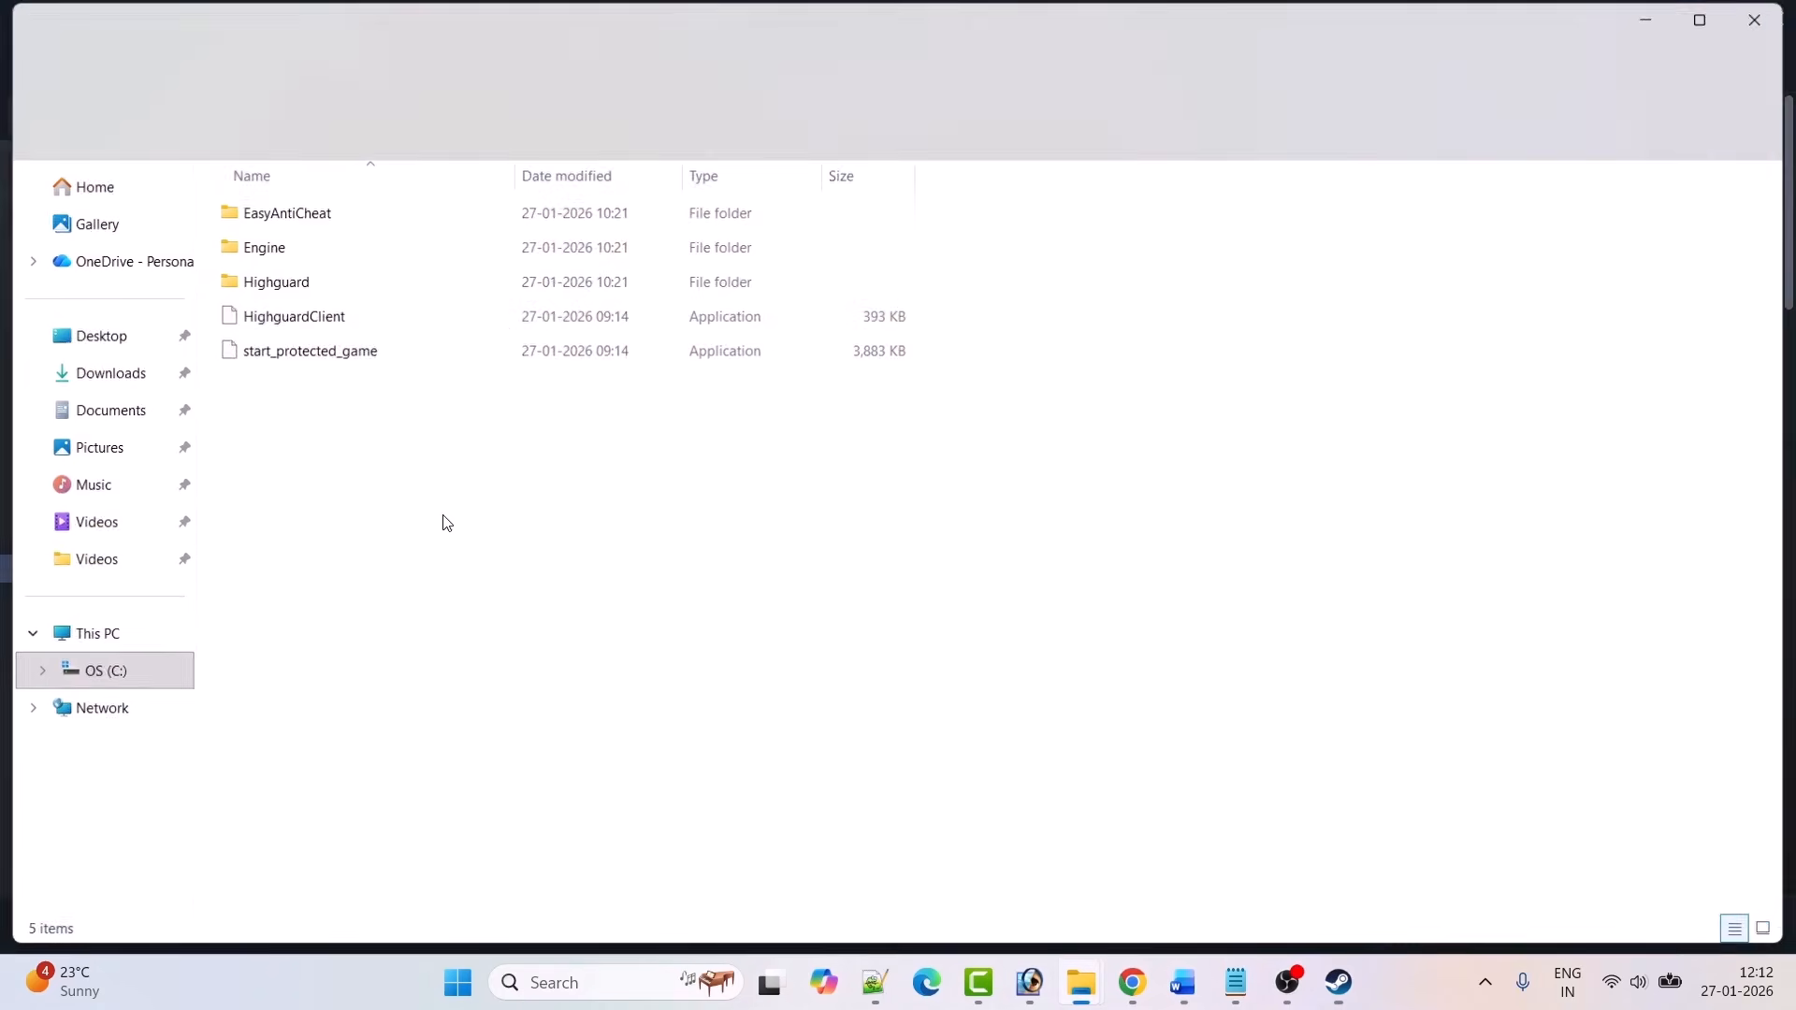
{"action": "left_click", "coordinate": [1704, 25]}
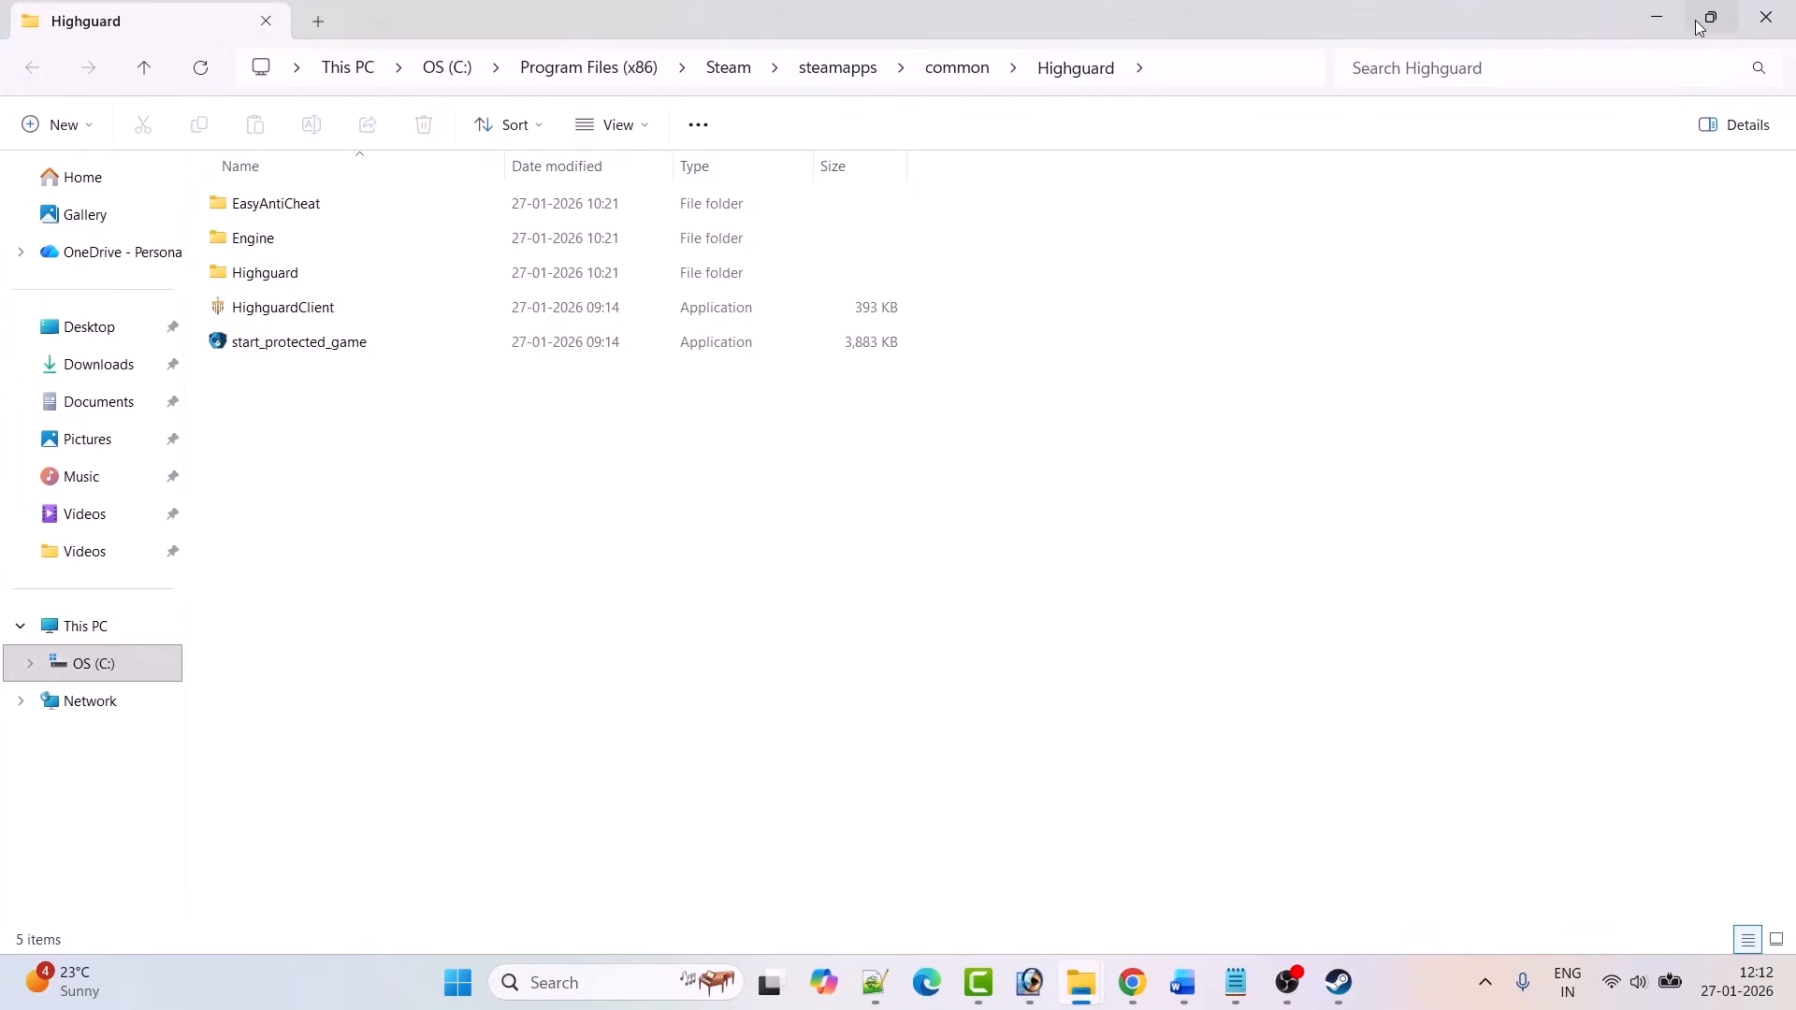
{"action": "double_click", "coordinate": [307, 215]}
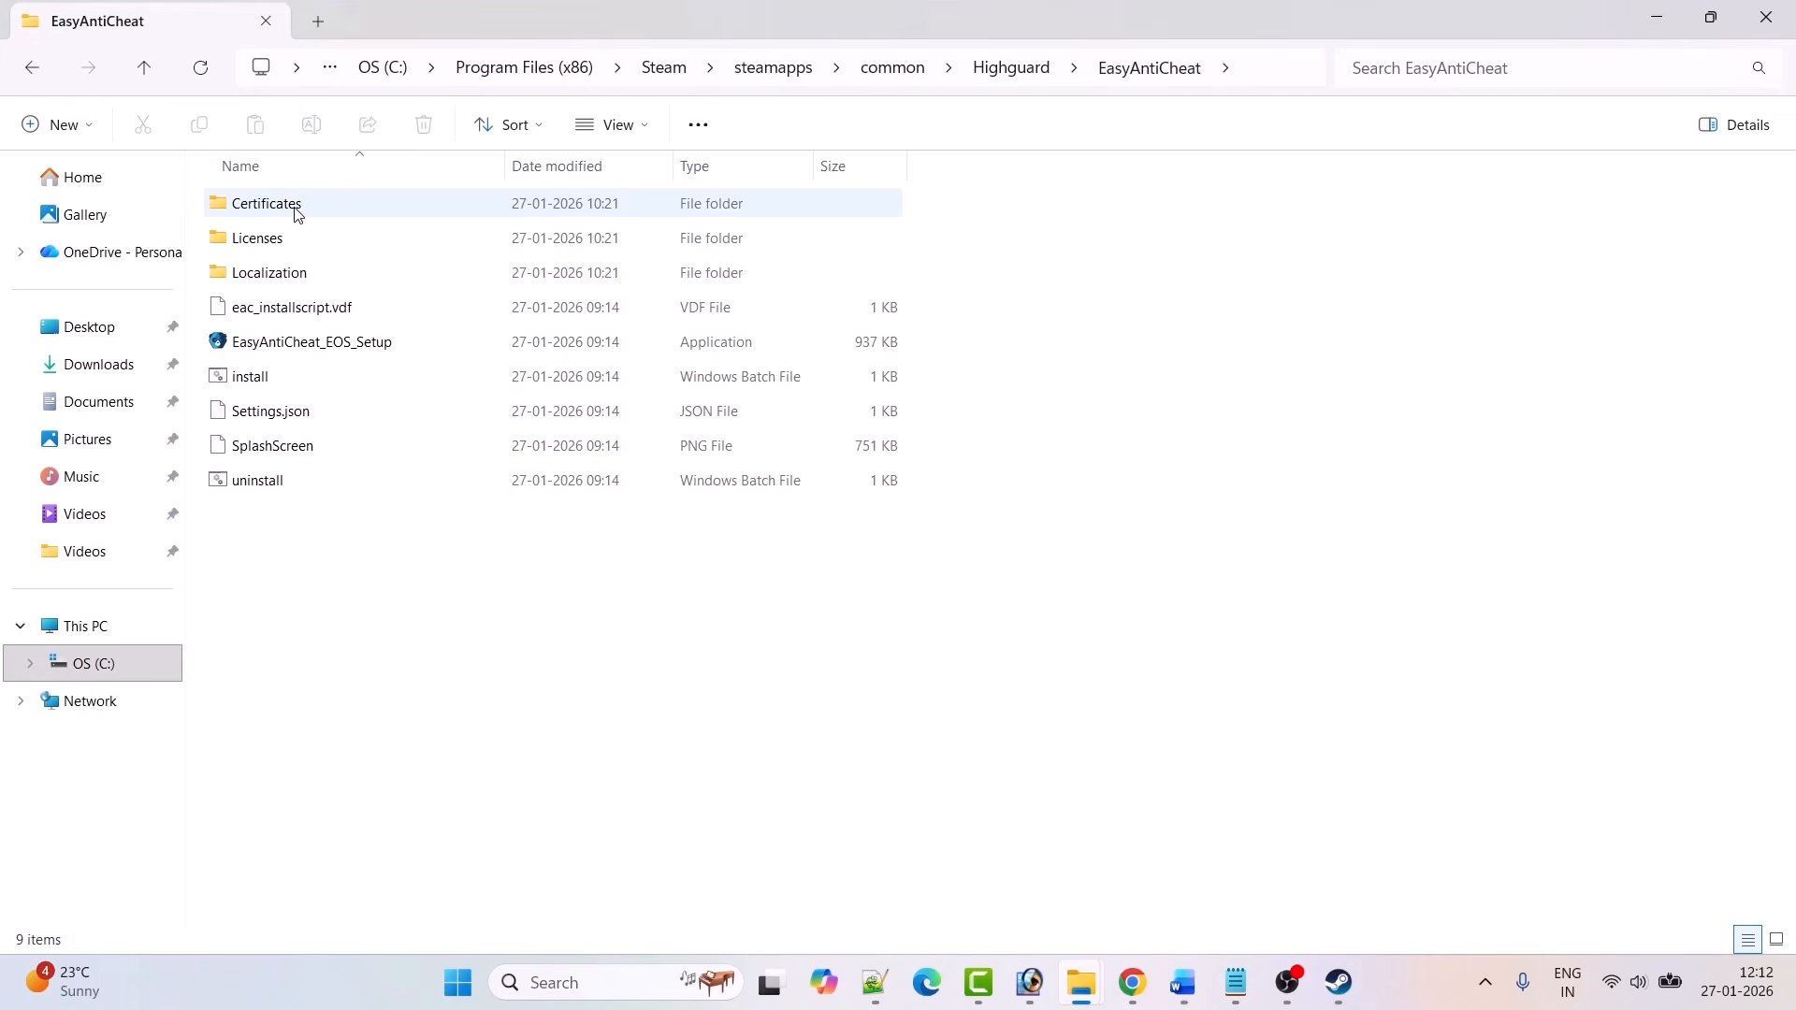
{"action": "left_click", "coordinate": [288, 352]}
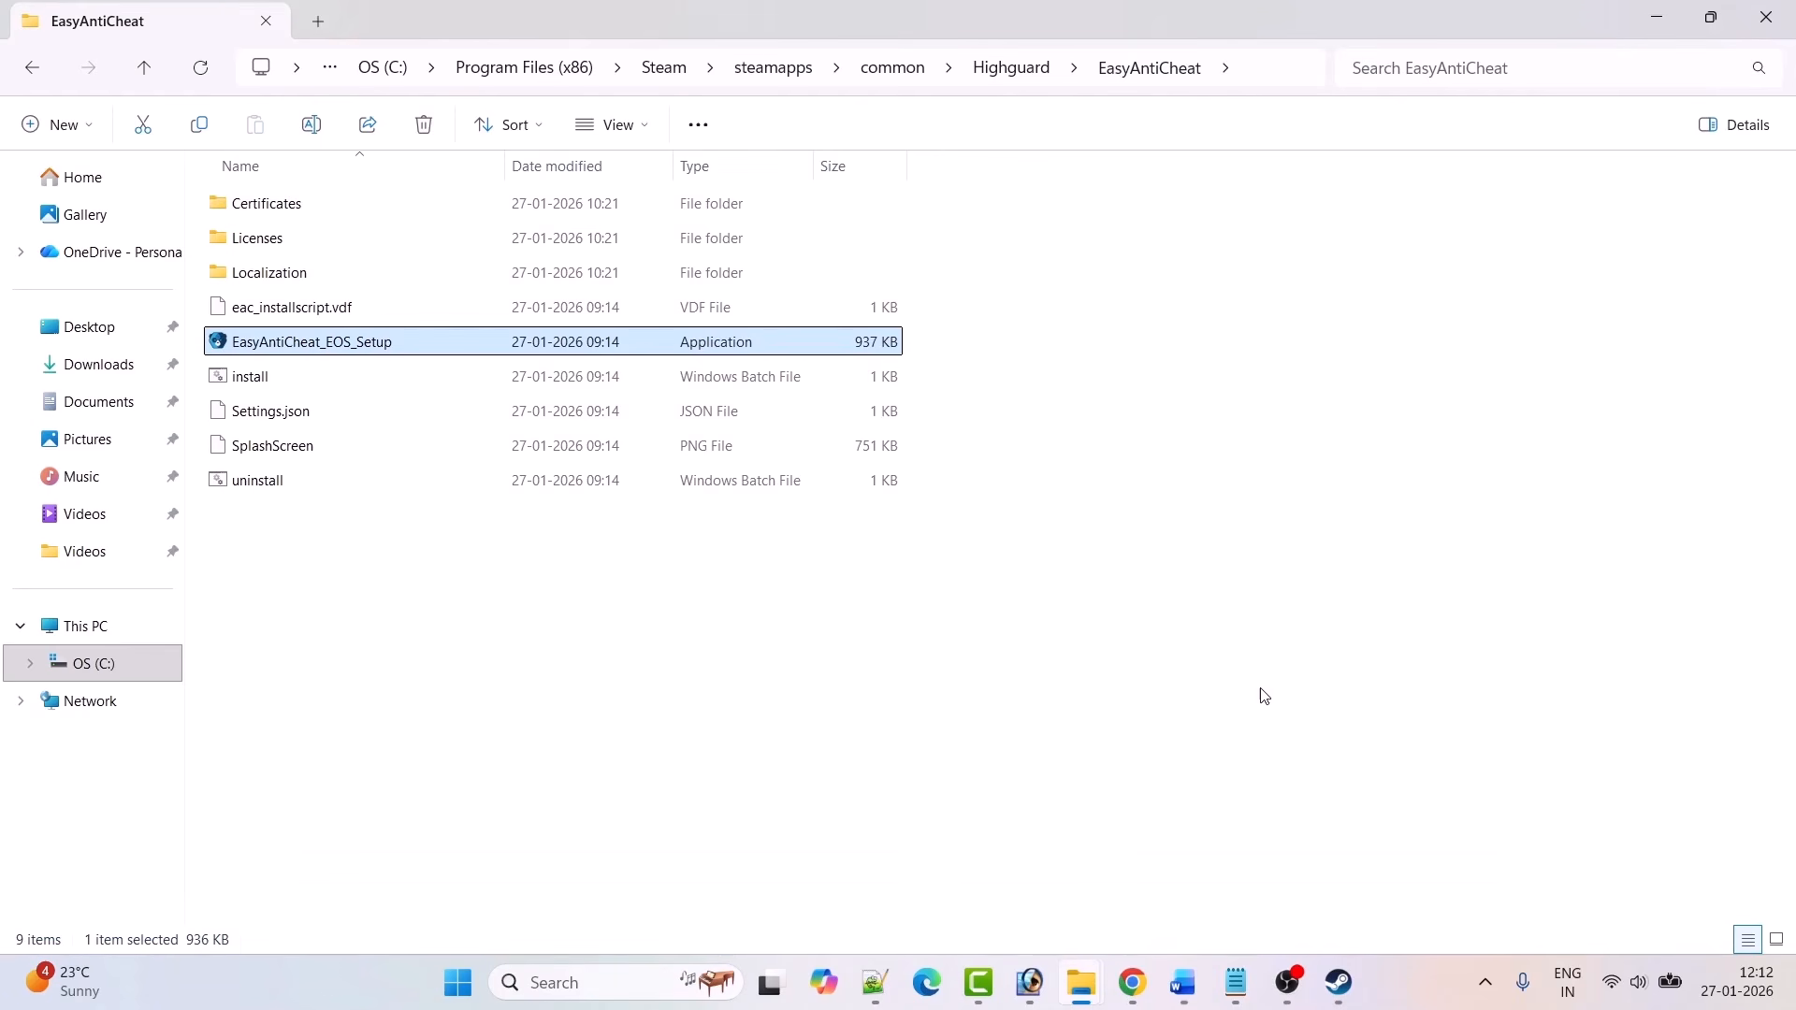
Step: Return to the Word document and select the Microsoft download link under Fix 4
{"action": "left_click", "coordinate": [1346, 997]}
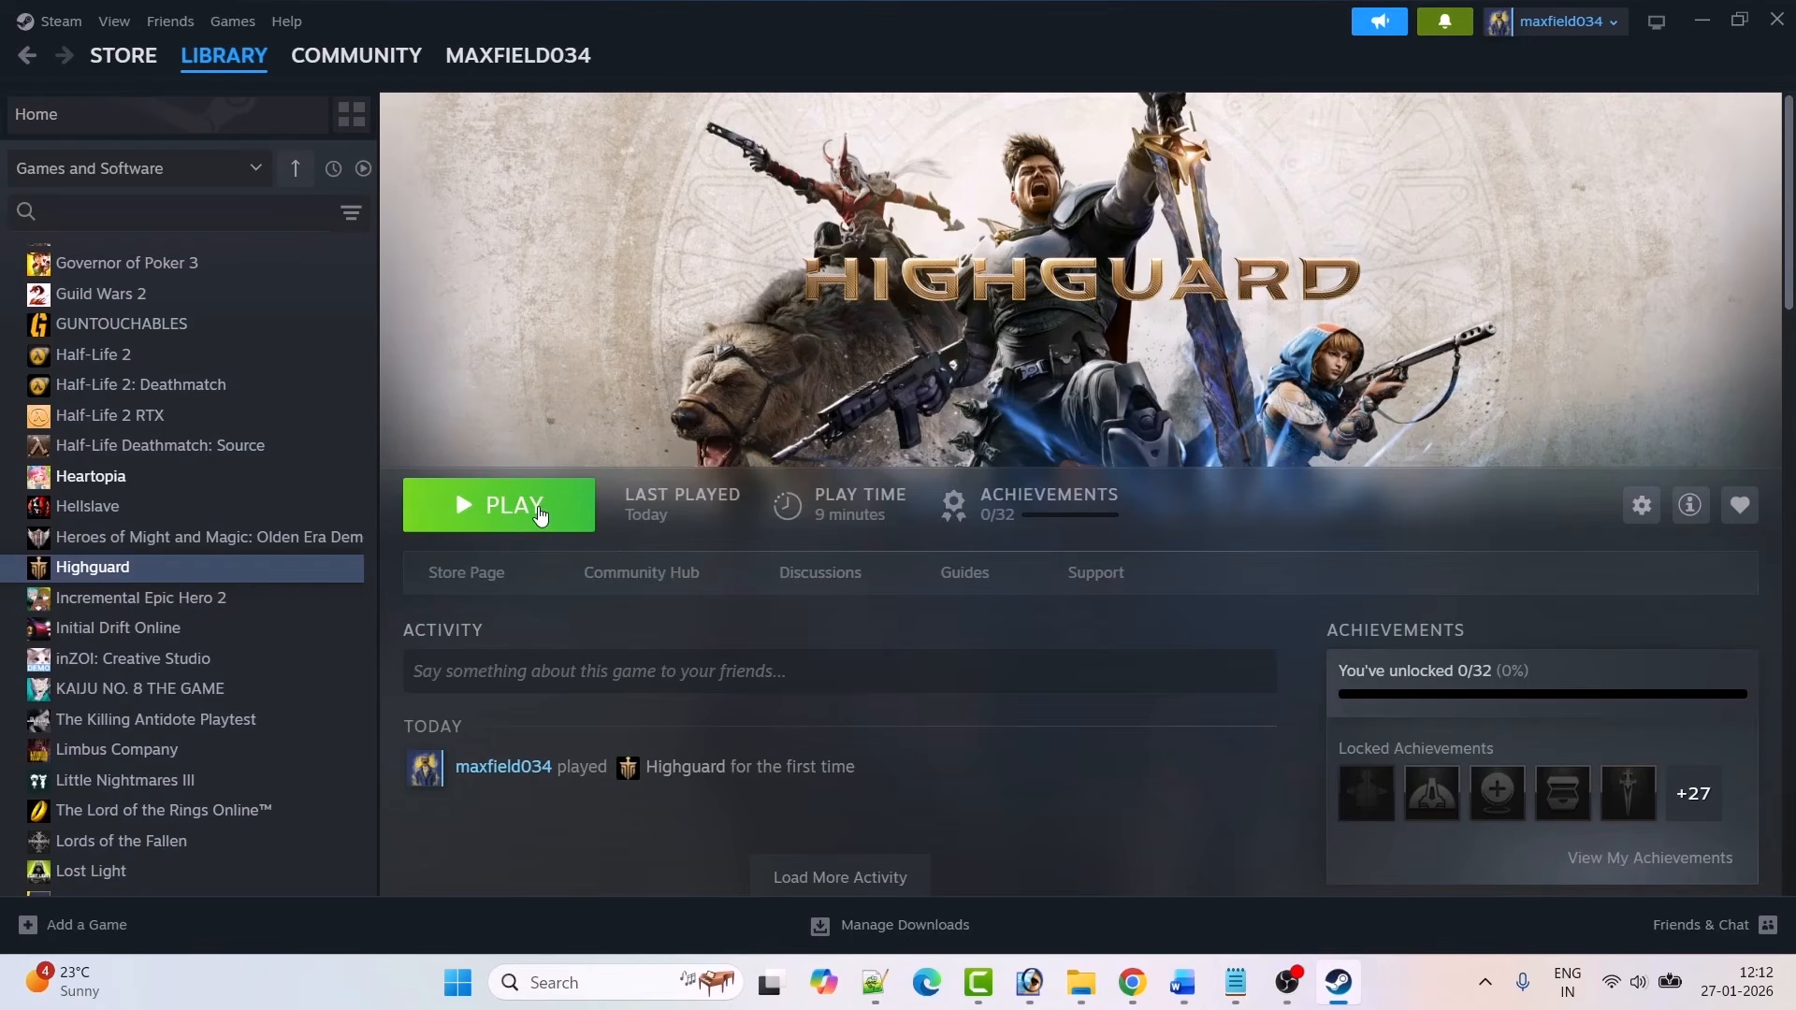
{"action": "left_click", "coordinate": [1184, 984]}
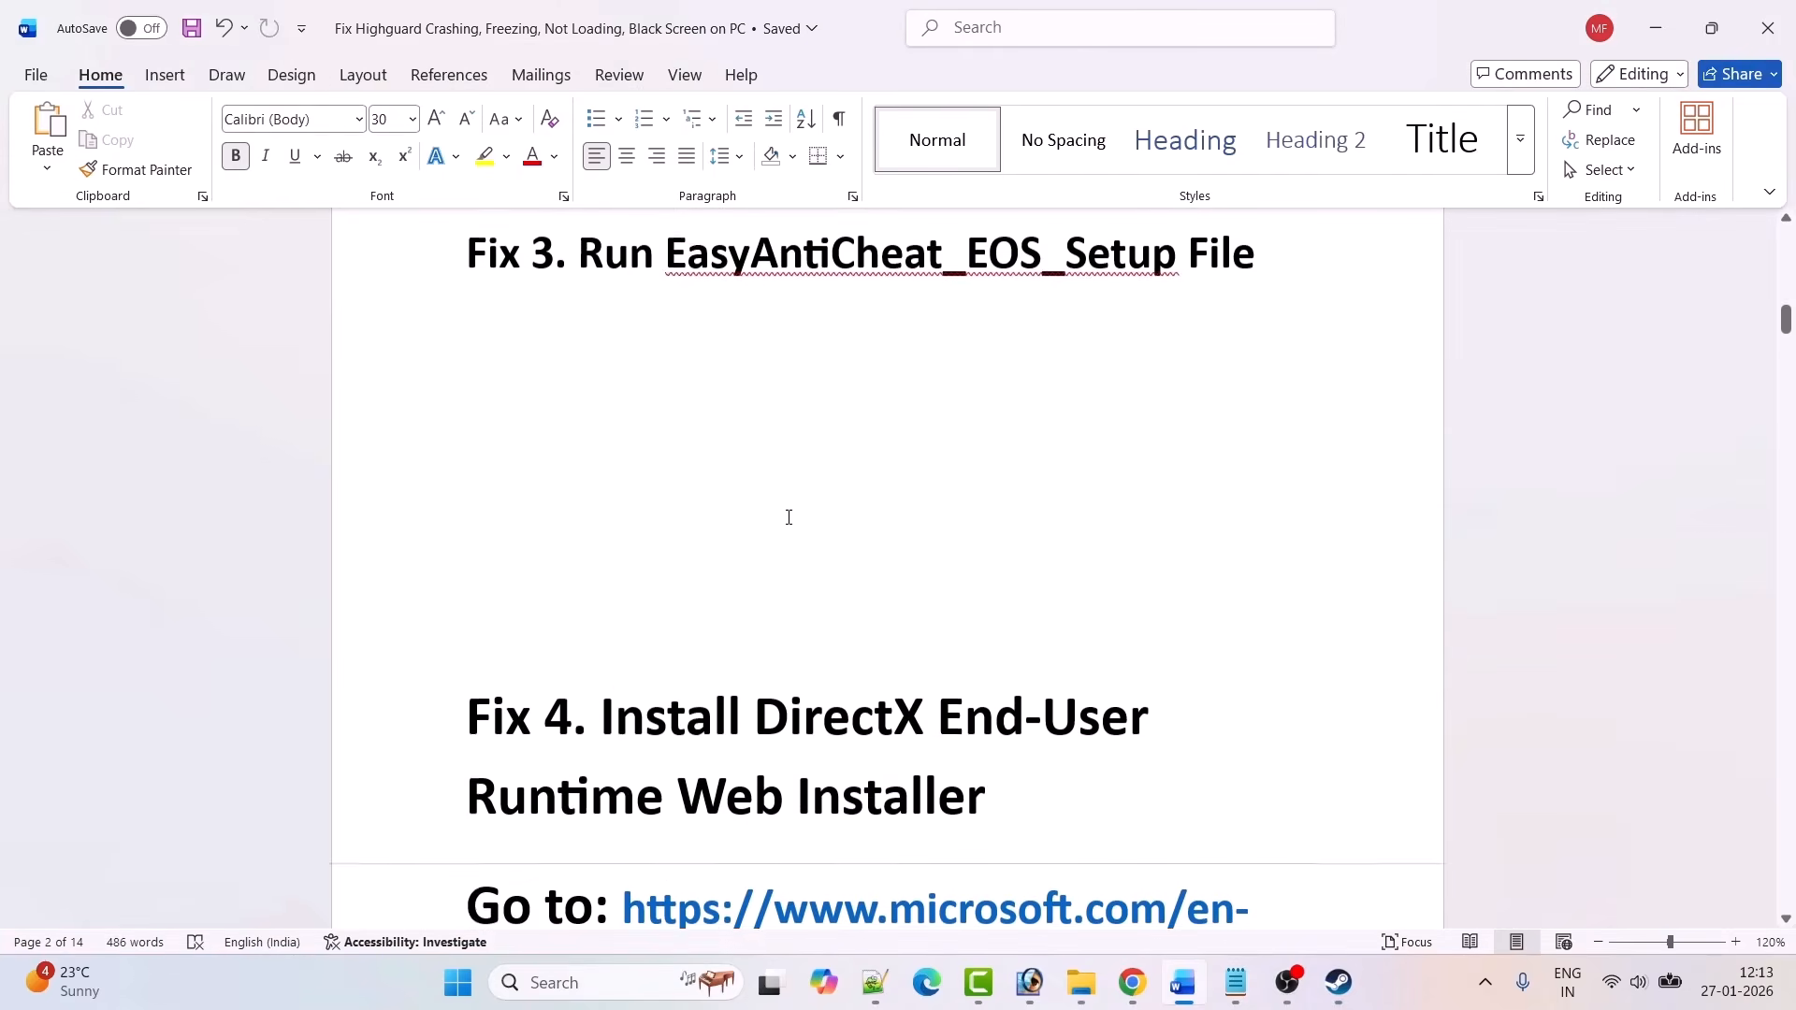
{"action": "scroll", "coordinate": [871, 524], "scroll_direction": "down", "scroll_amount": 3}
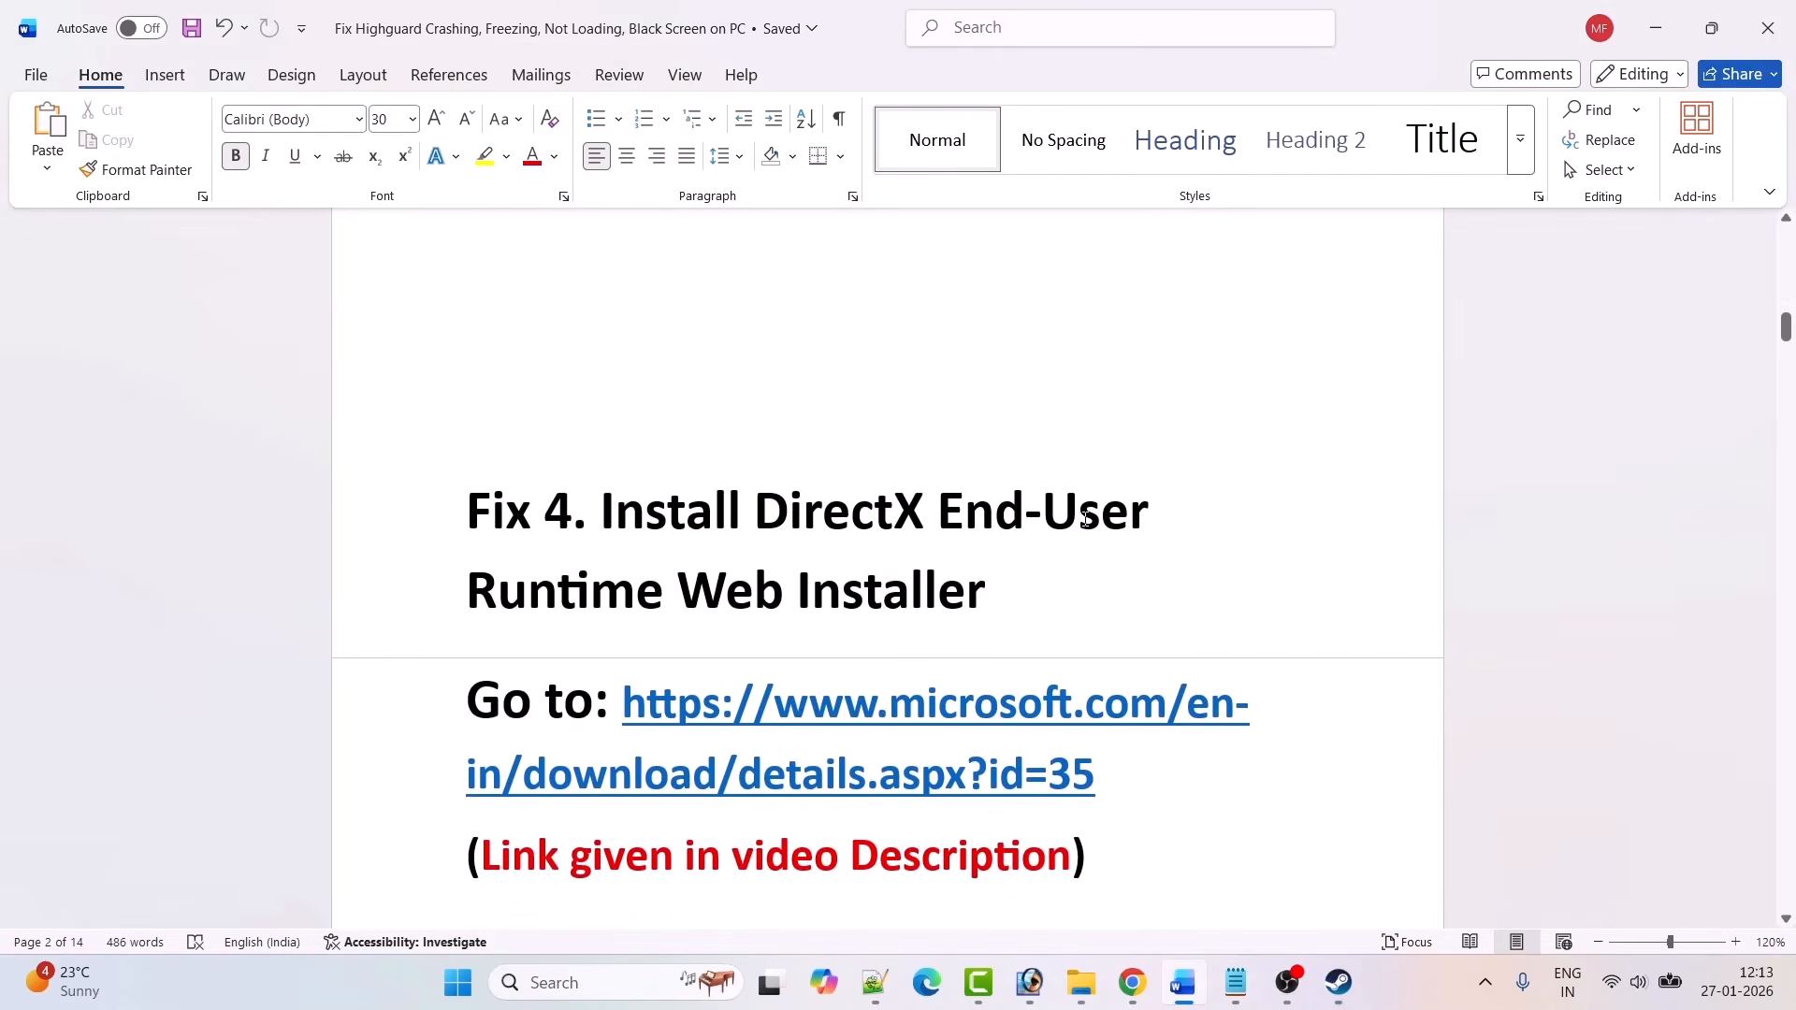
{"action": "scroll", "coordinate": [949, 604], "scroll_direction": "down", "scroll_amount": 1}
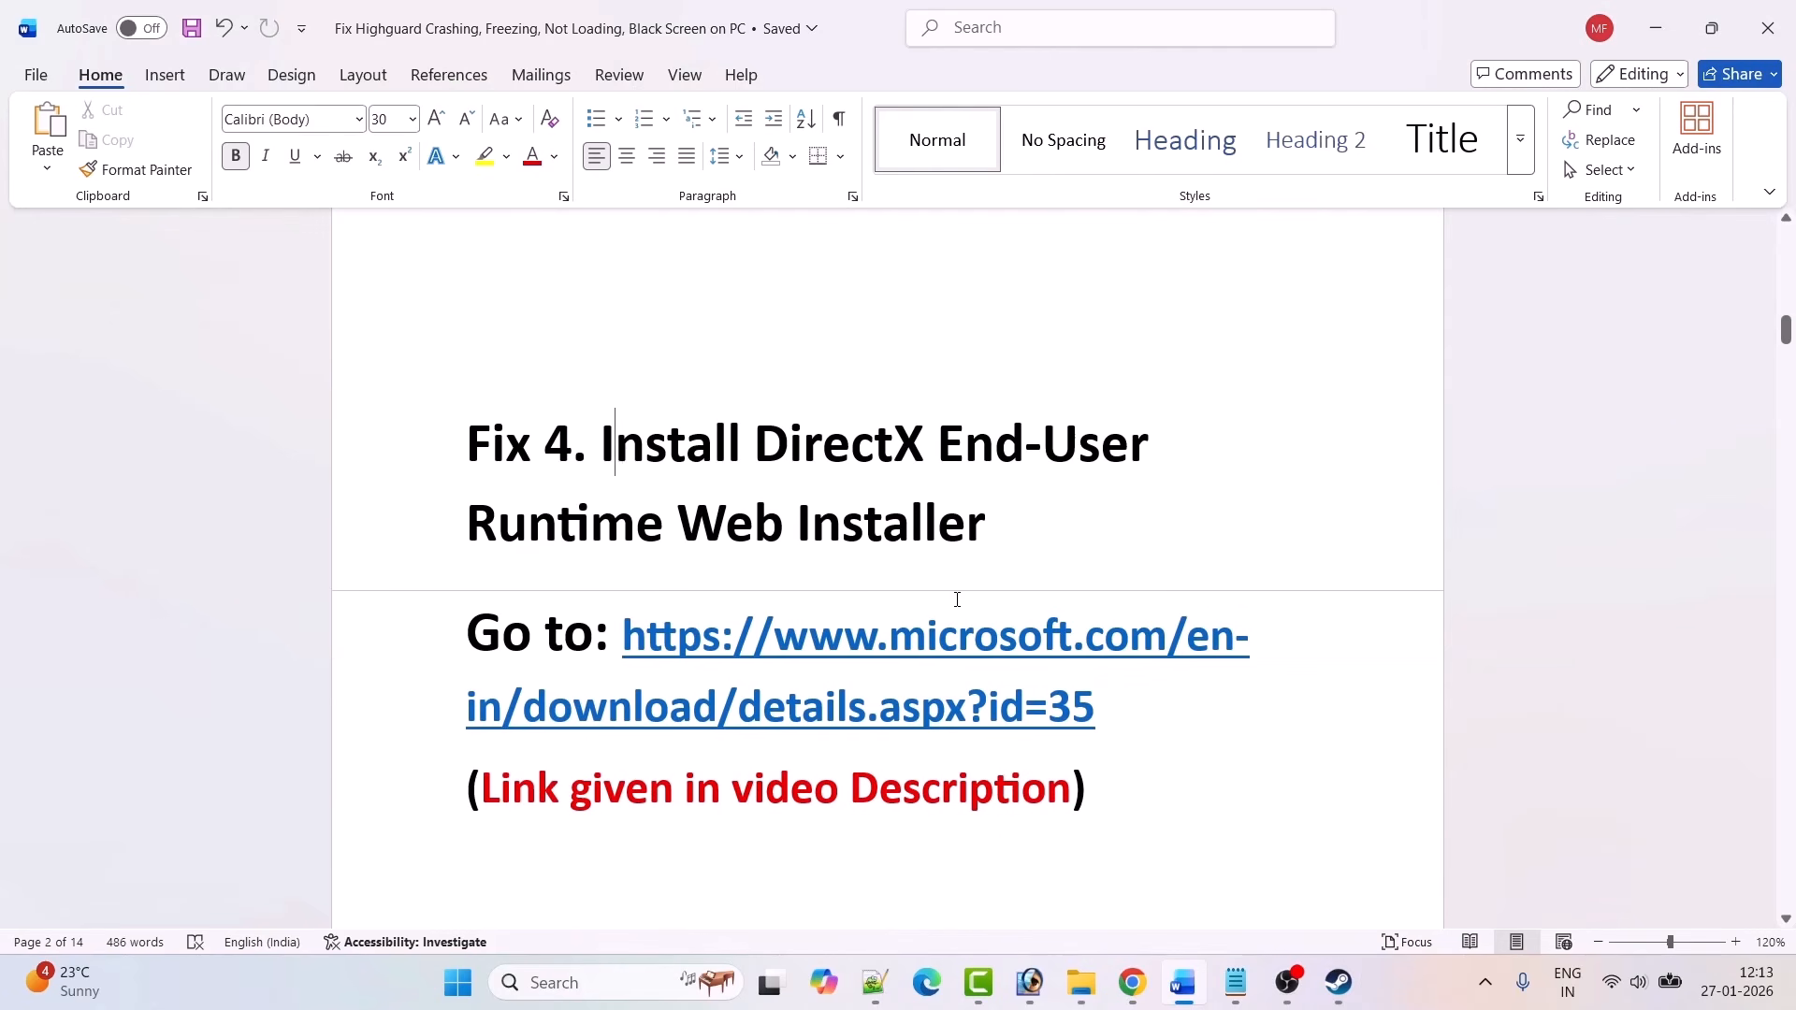
{"action": "left_click_drag", "start_coordinate": [1105, 714], "coordinate": [653, 610]}
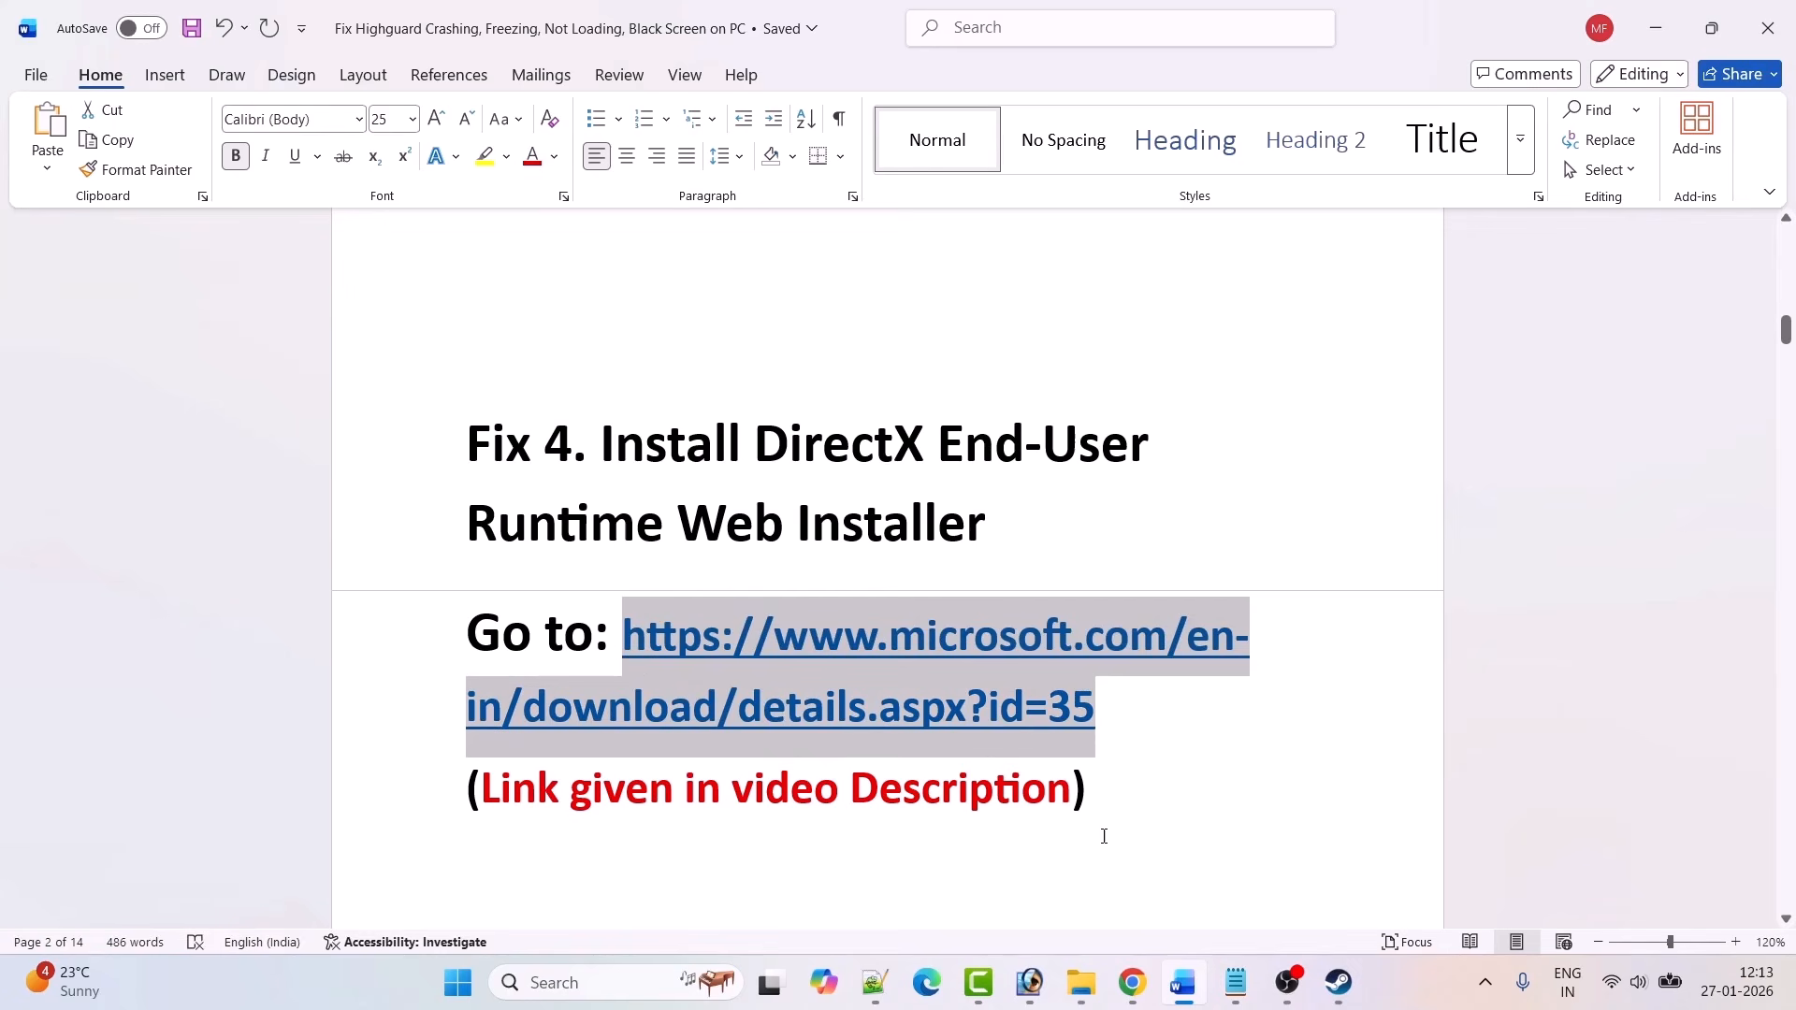
Step: Switch to Chrome, download the DirectX End-User Runtime Web Installer in English and launch dxwebsetup.exe
{"action": "left_click", "coordinate": [1131, 983]}
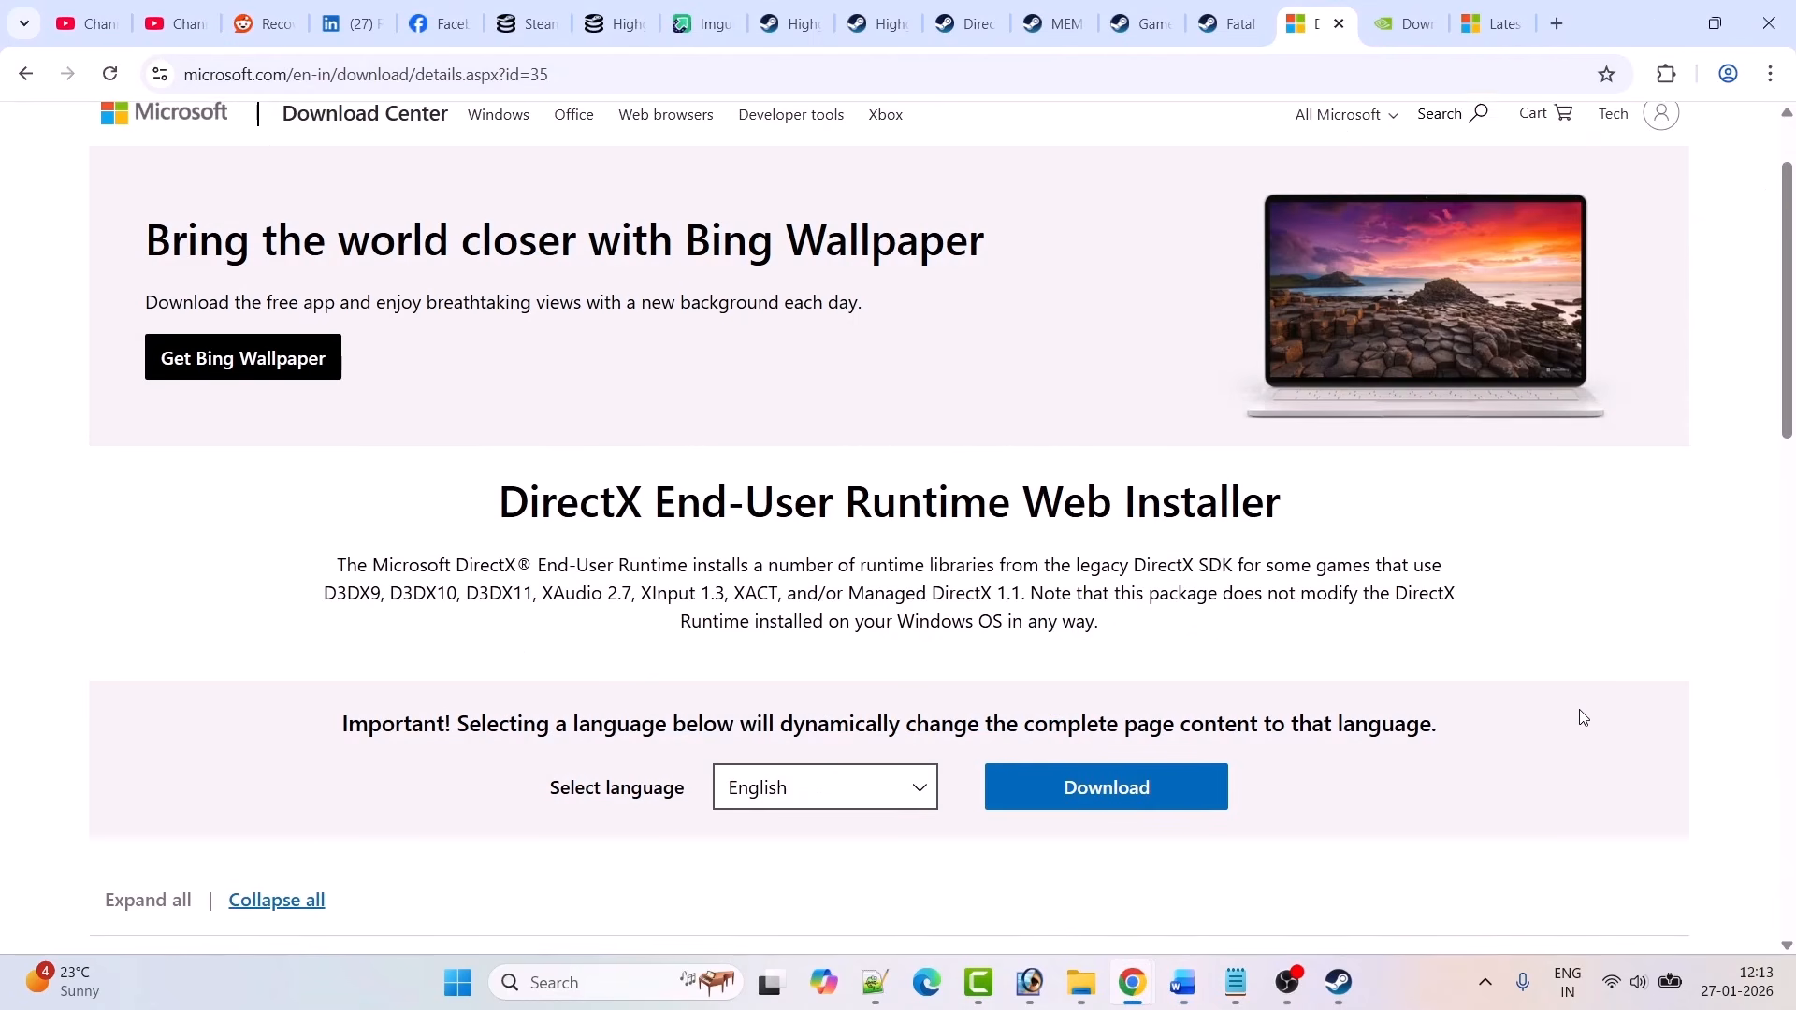
{"action": "scroll", "coordinate": [1581, 715], "scroll_direction": "down", "scroll_amount": 1}
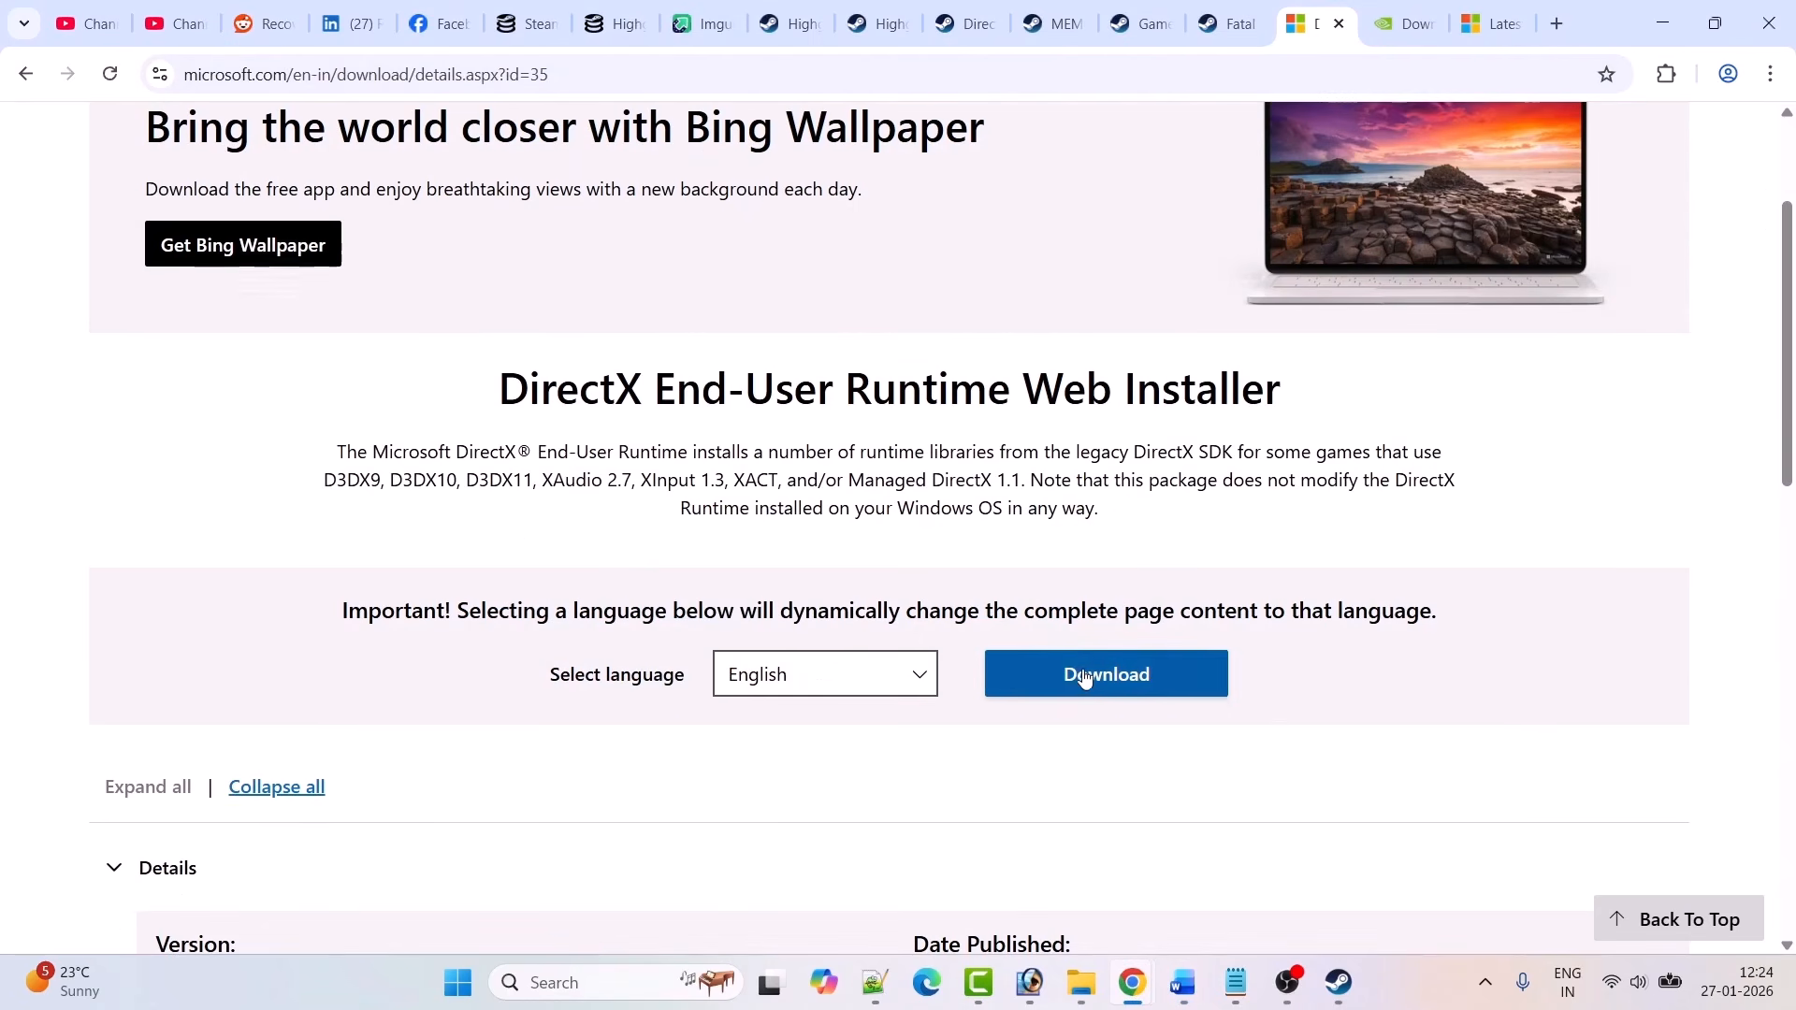
{"action": "left_click", "coordinate": [1127, 678]}
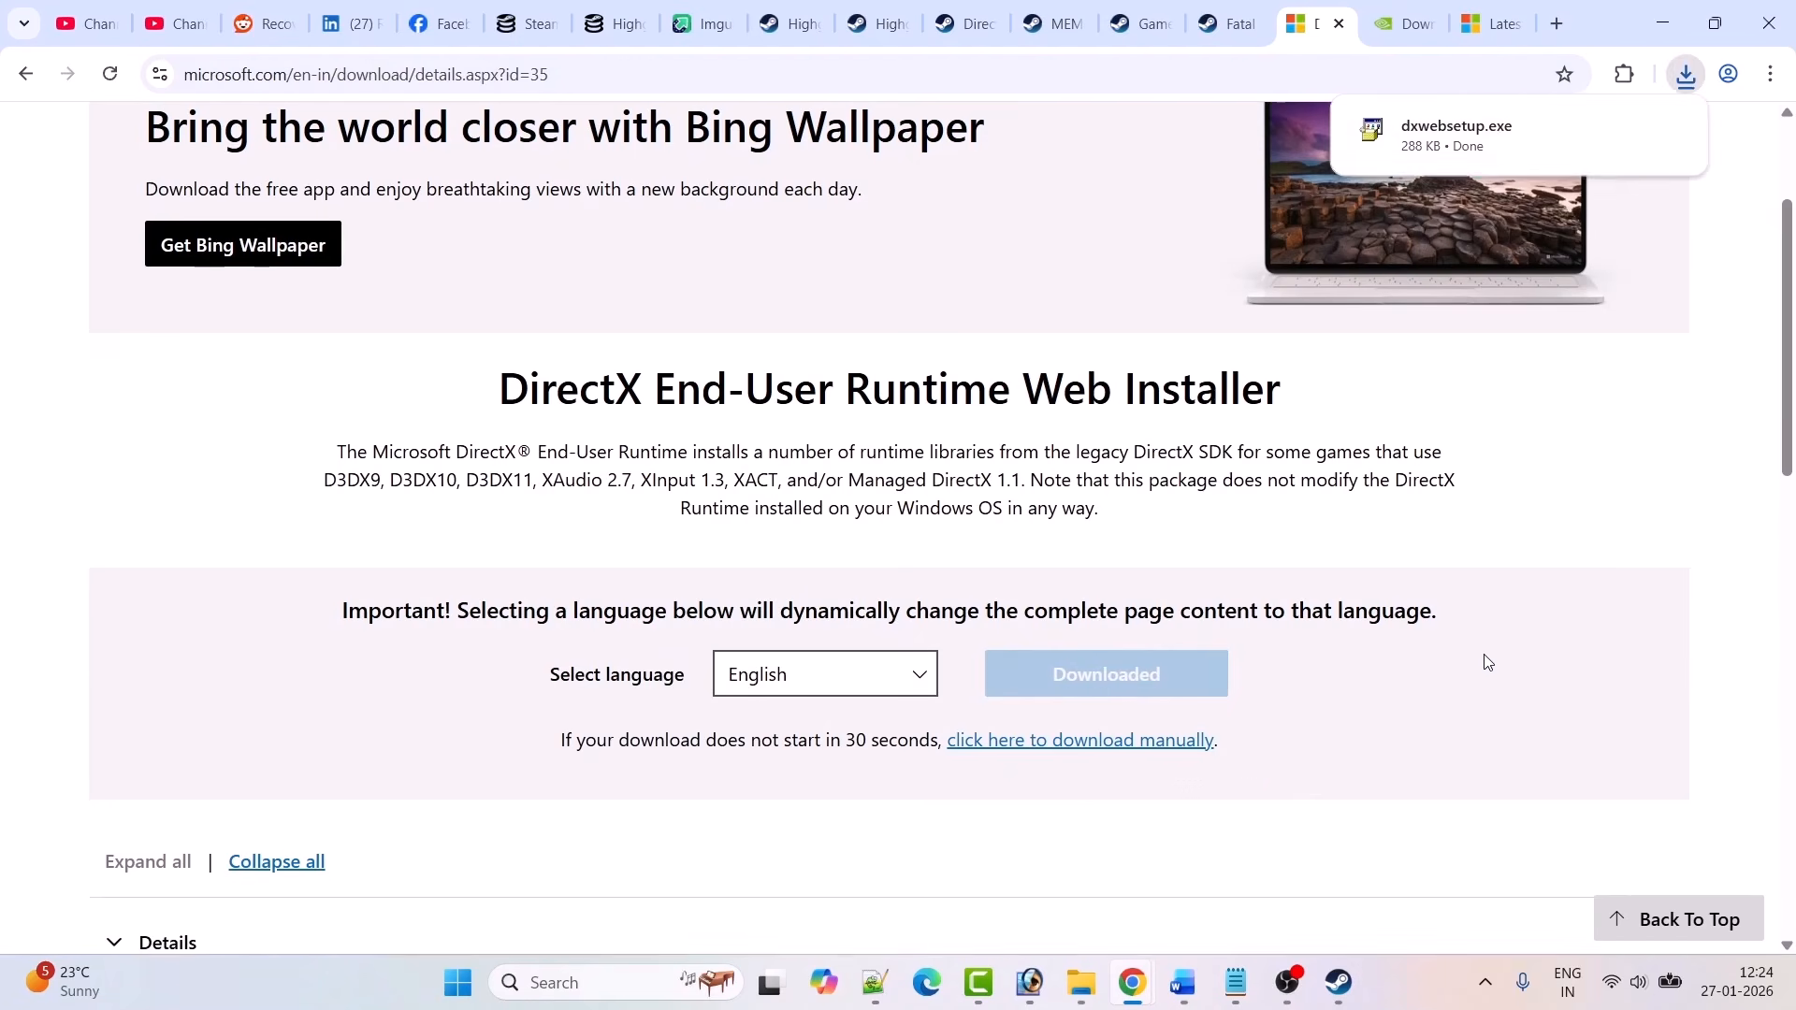
{"action": "left_click", "coordinate": [1492, 187]}
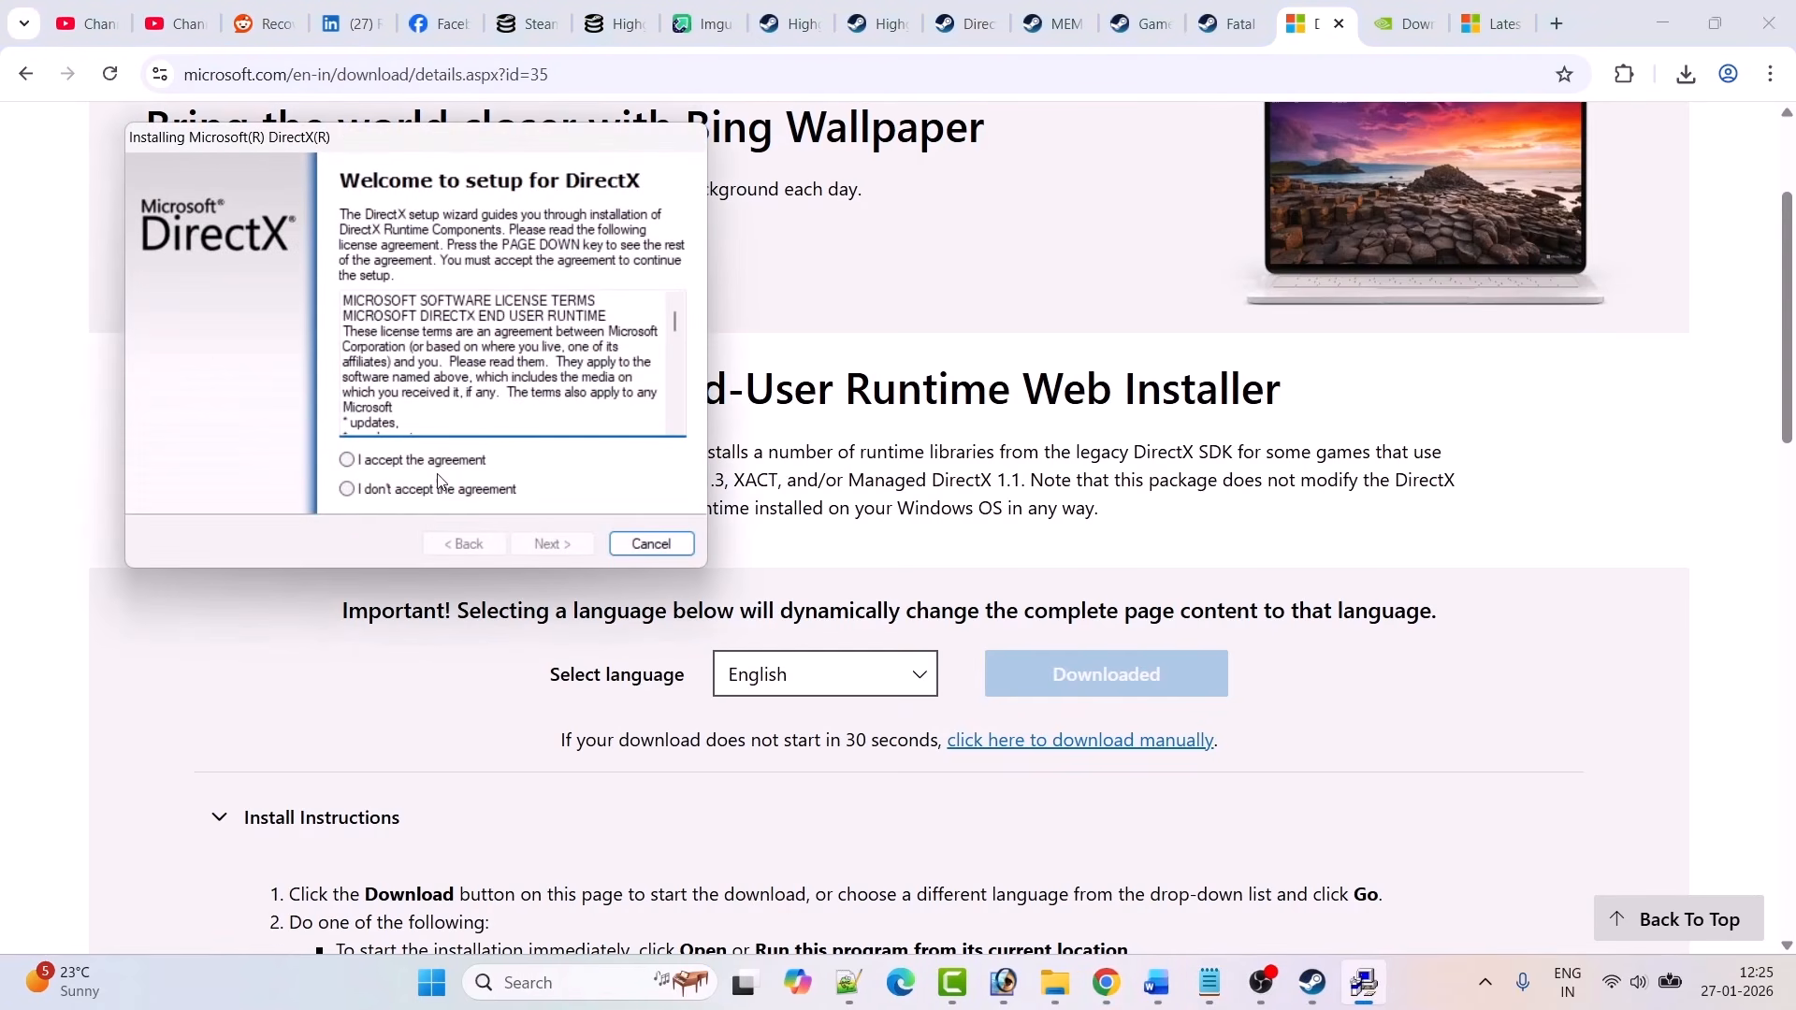
Step: Accept the DirectX license agreement, opt out of the Bing Bar and complete the DirectX installation
{"action": "left_click", "coordinate": [348, 462]}
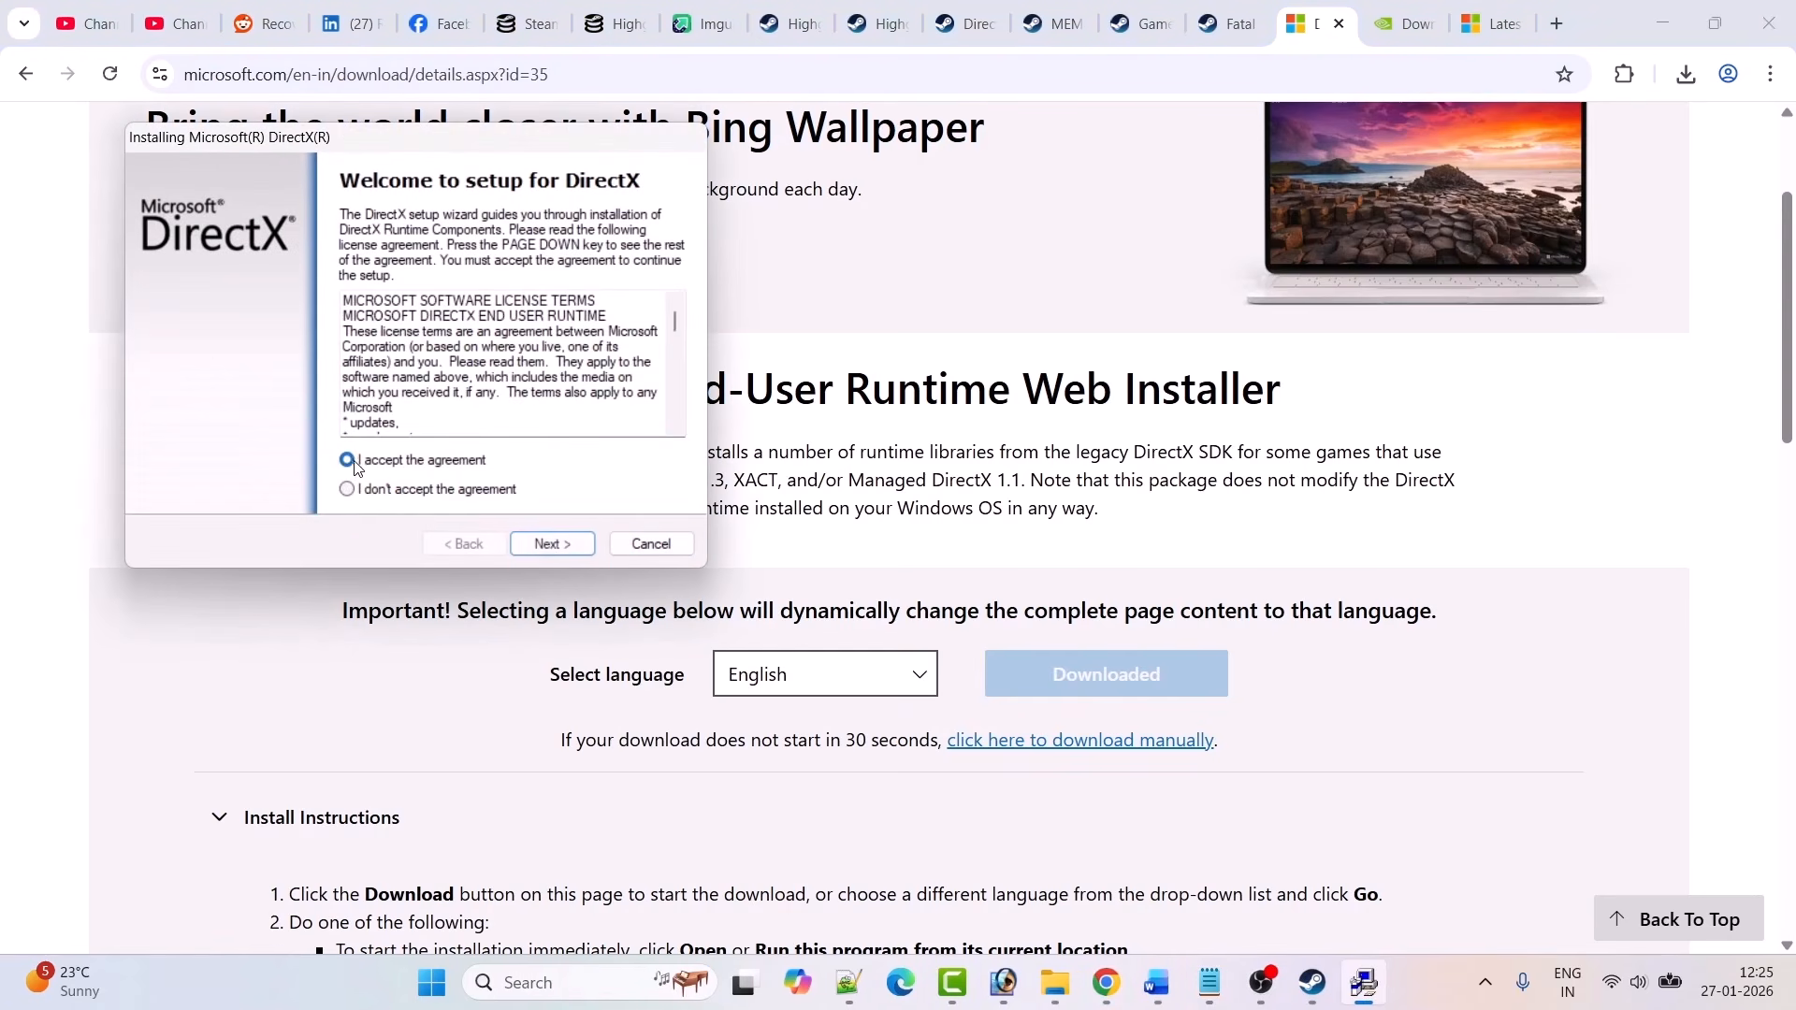
{"action": "left_click", "coordinate": [543, 546]}
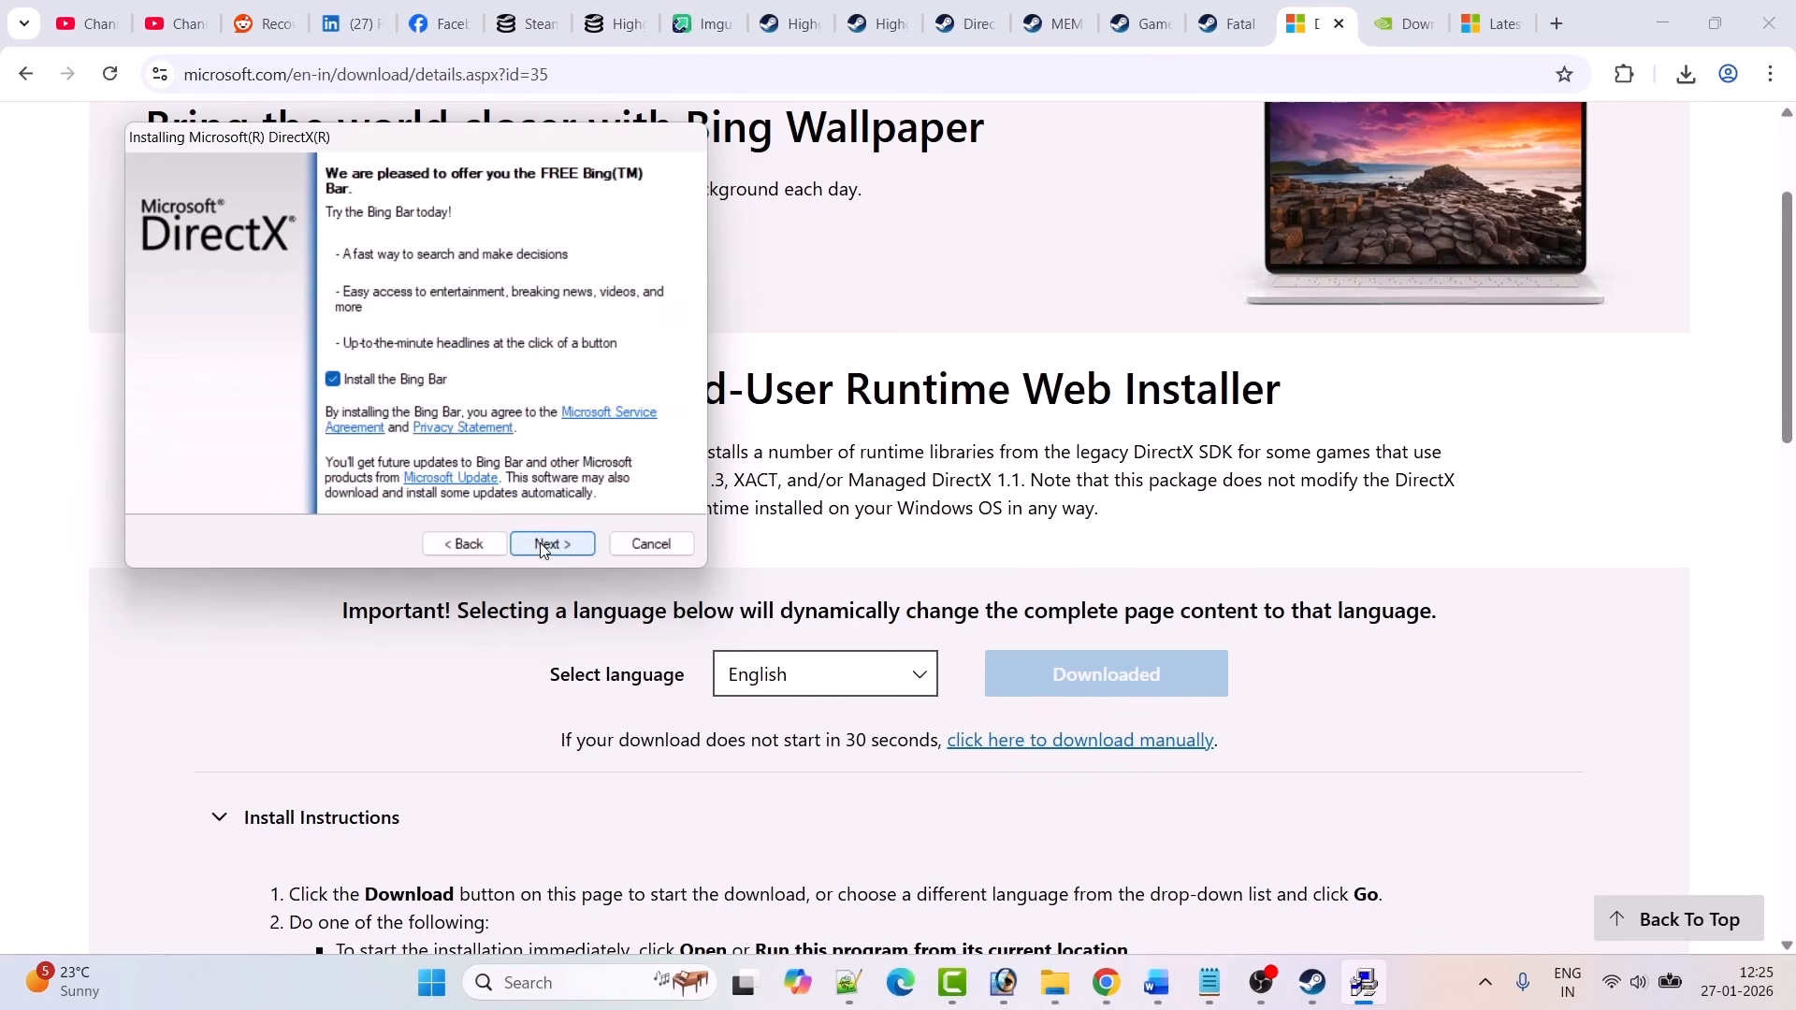
{"action": "left_click", "coordinate": [334, 381]}
{"action": "left_click", "coordinate": [553, 545]}
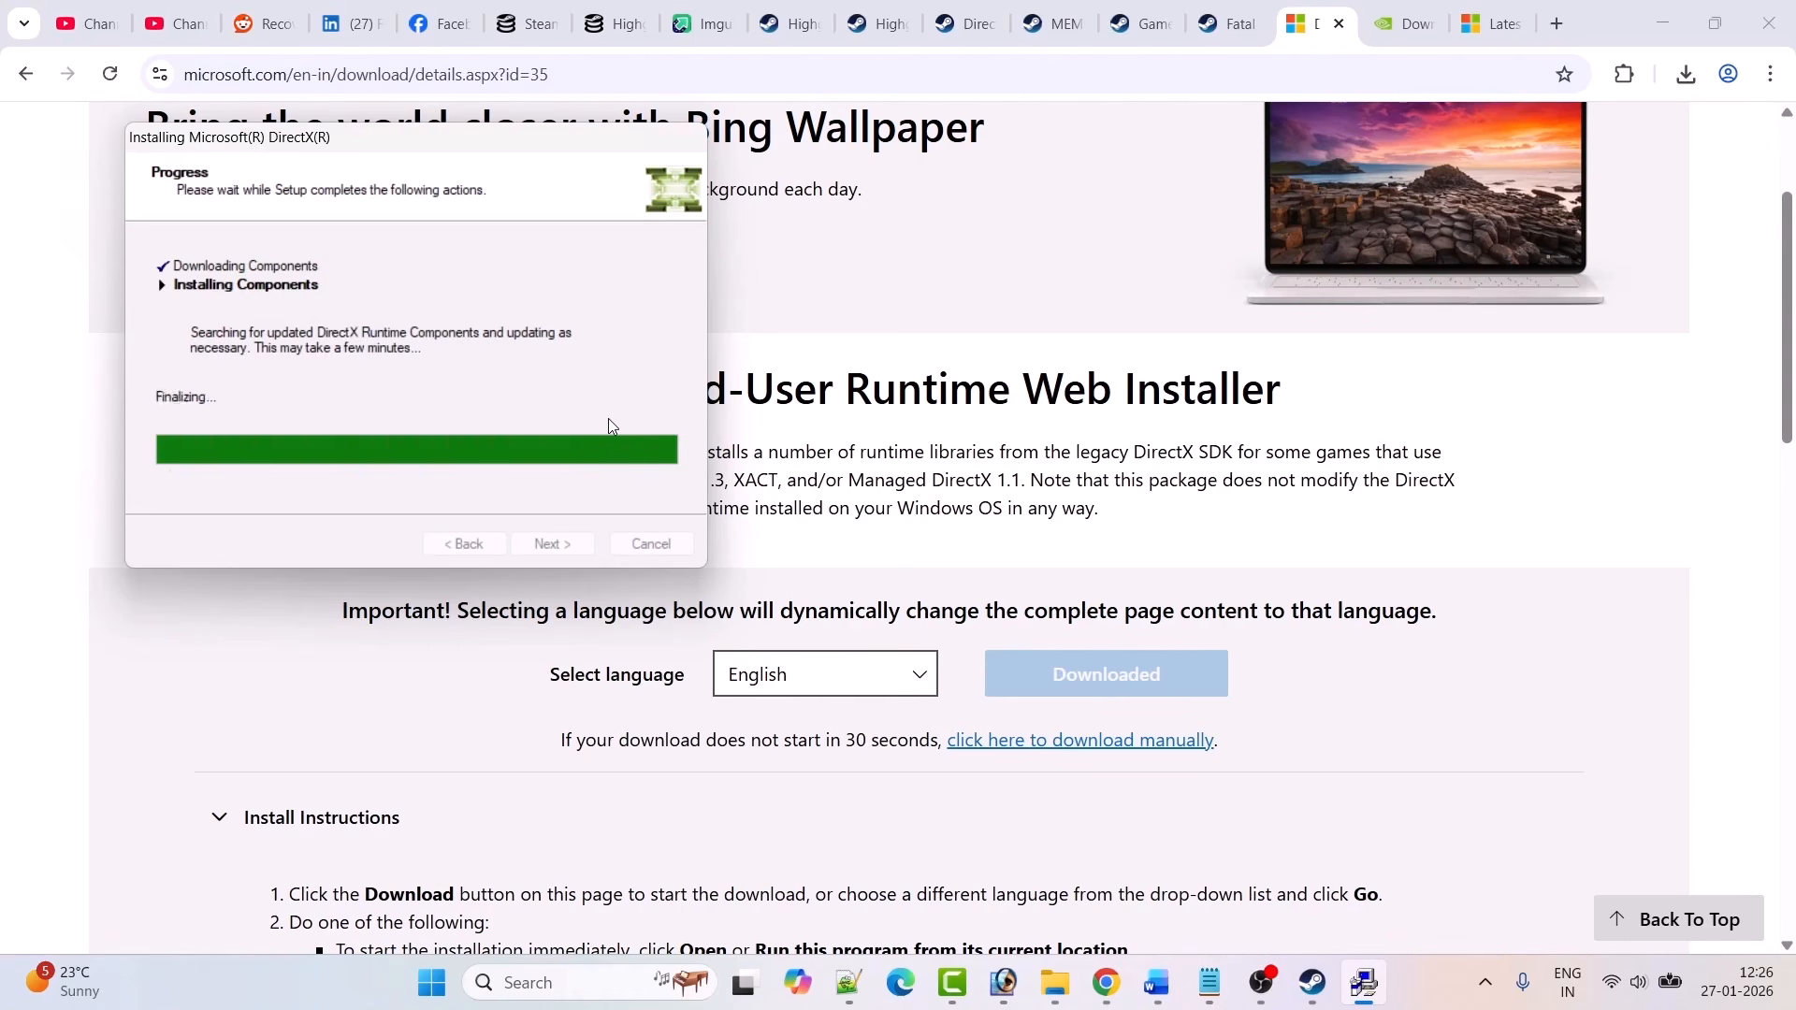
{"action": "left_click", "coordinate": [551, 544]}
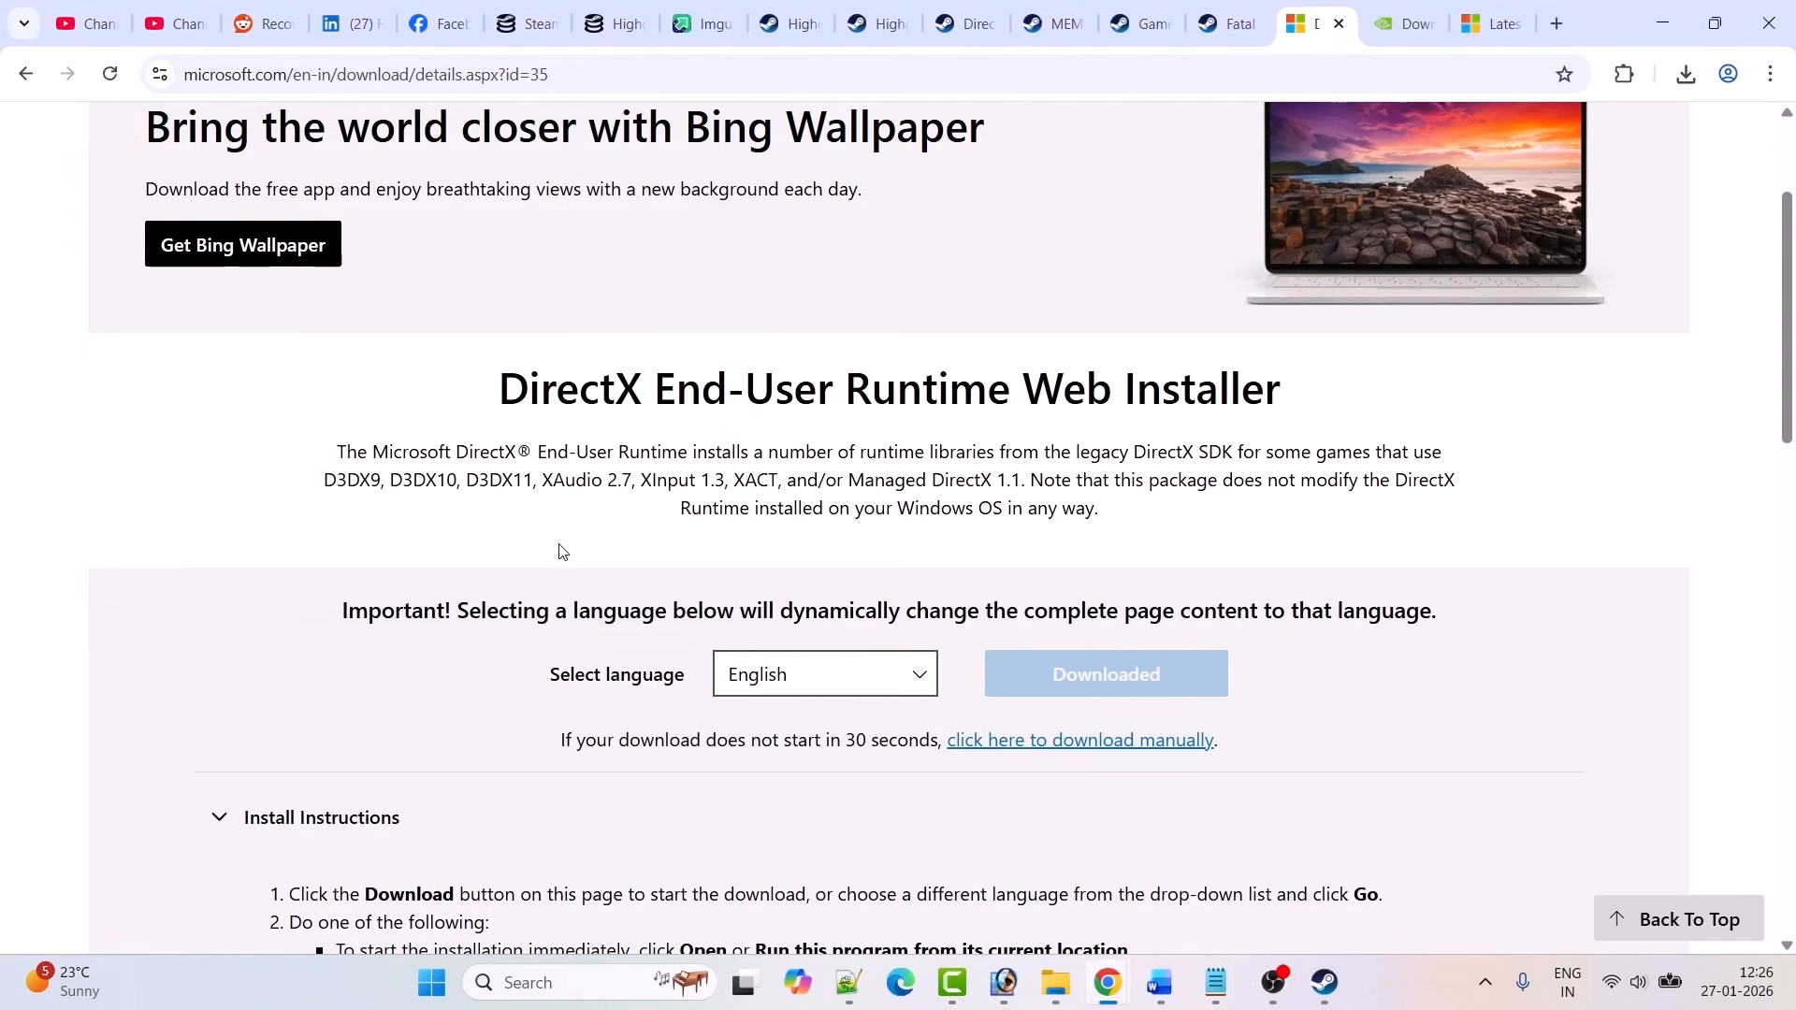
Step: Revisit Highguard's page in Steam and read Fix 5 about launch options in the Word document
{"action": "left_click", "coordinate": [1338, 982]}
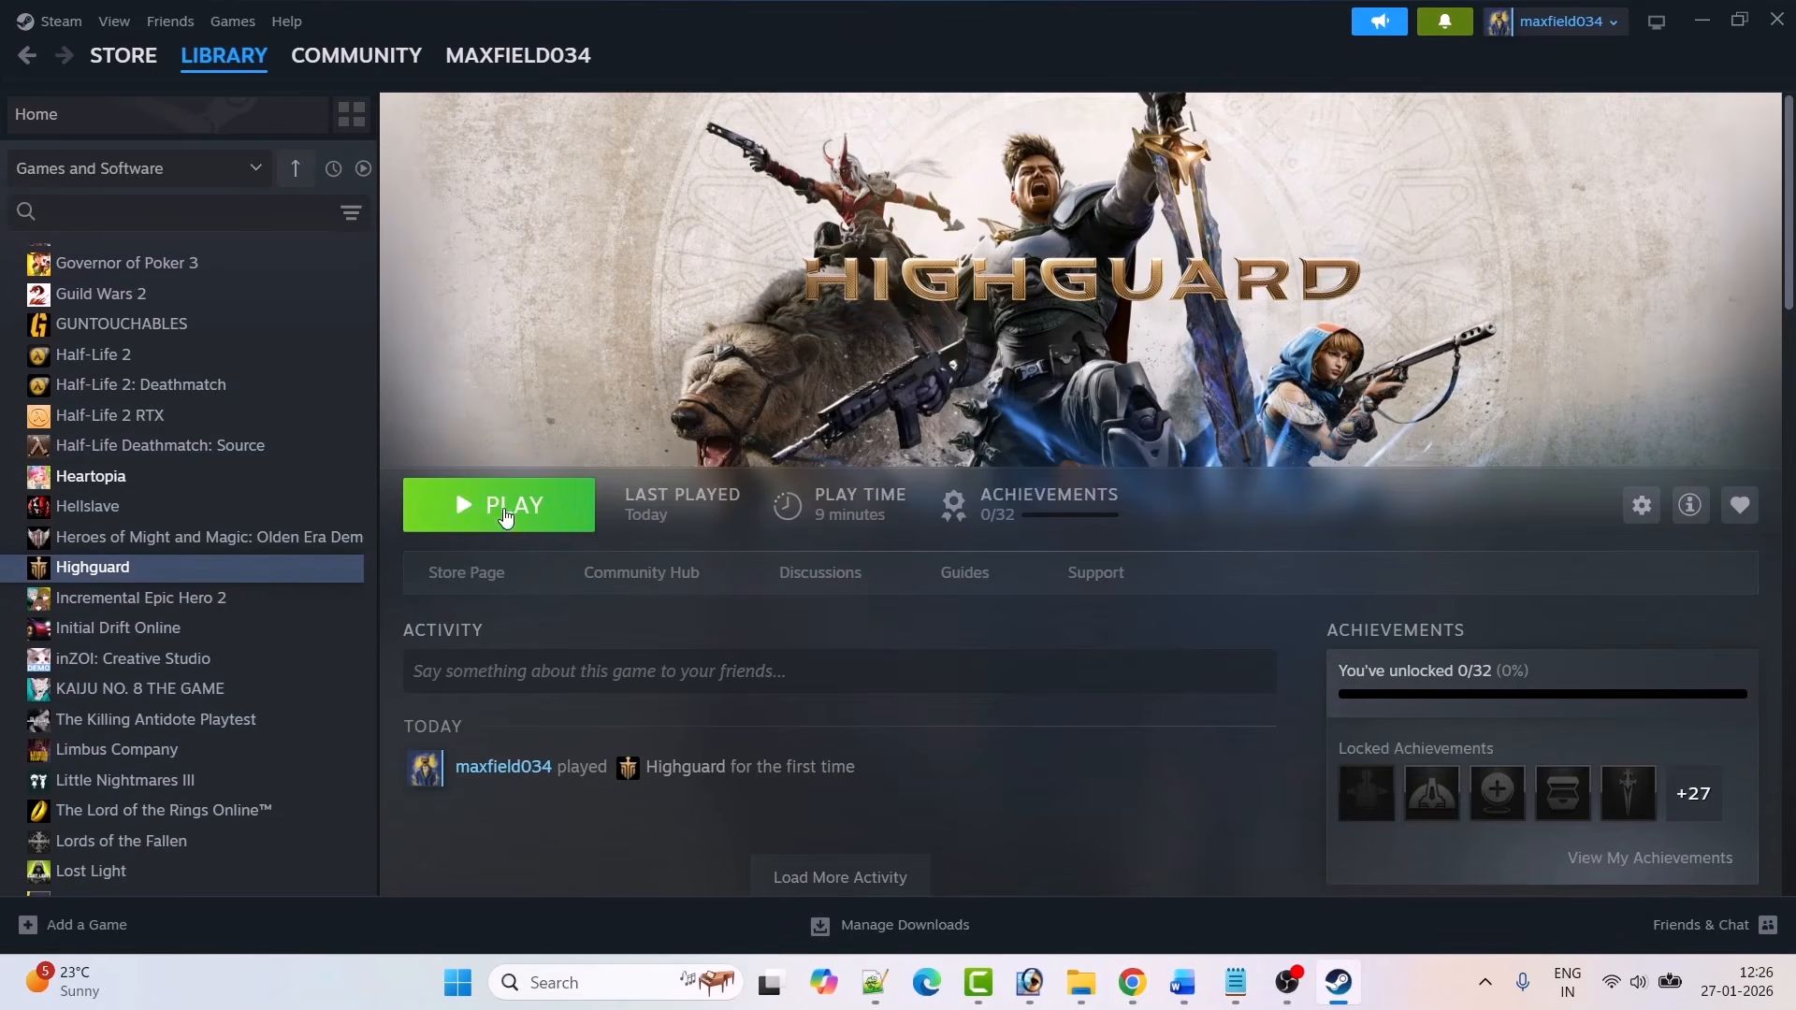
{"action": "left_click", "coordinate": [1183, 982]}
{"action": "scroll", "coordinate": [994, 760], "scroll_direction": "down", "scroll_amount": 3}
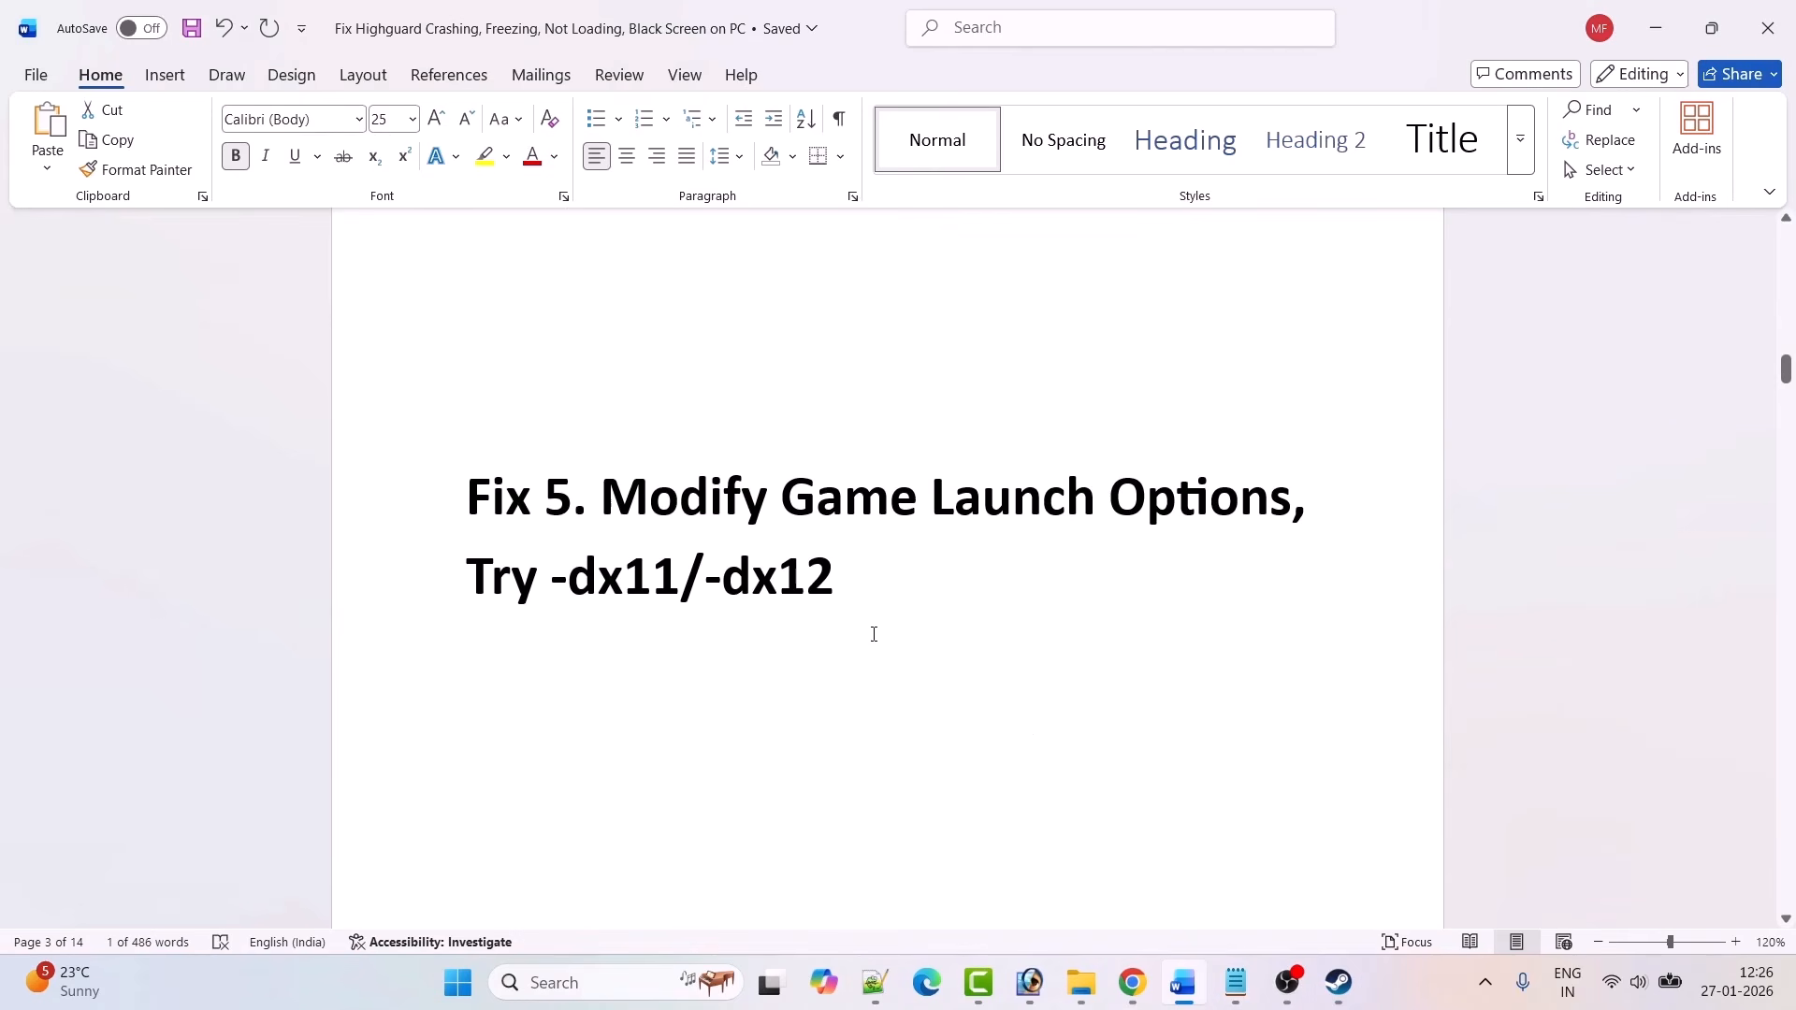
Step: Switch to Steam and set Highguard's launch options to -dx11 in the game's properties
{"action": "left_click", "coordinate": [1339, 985]}
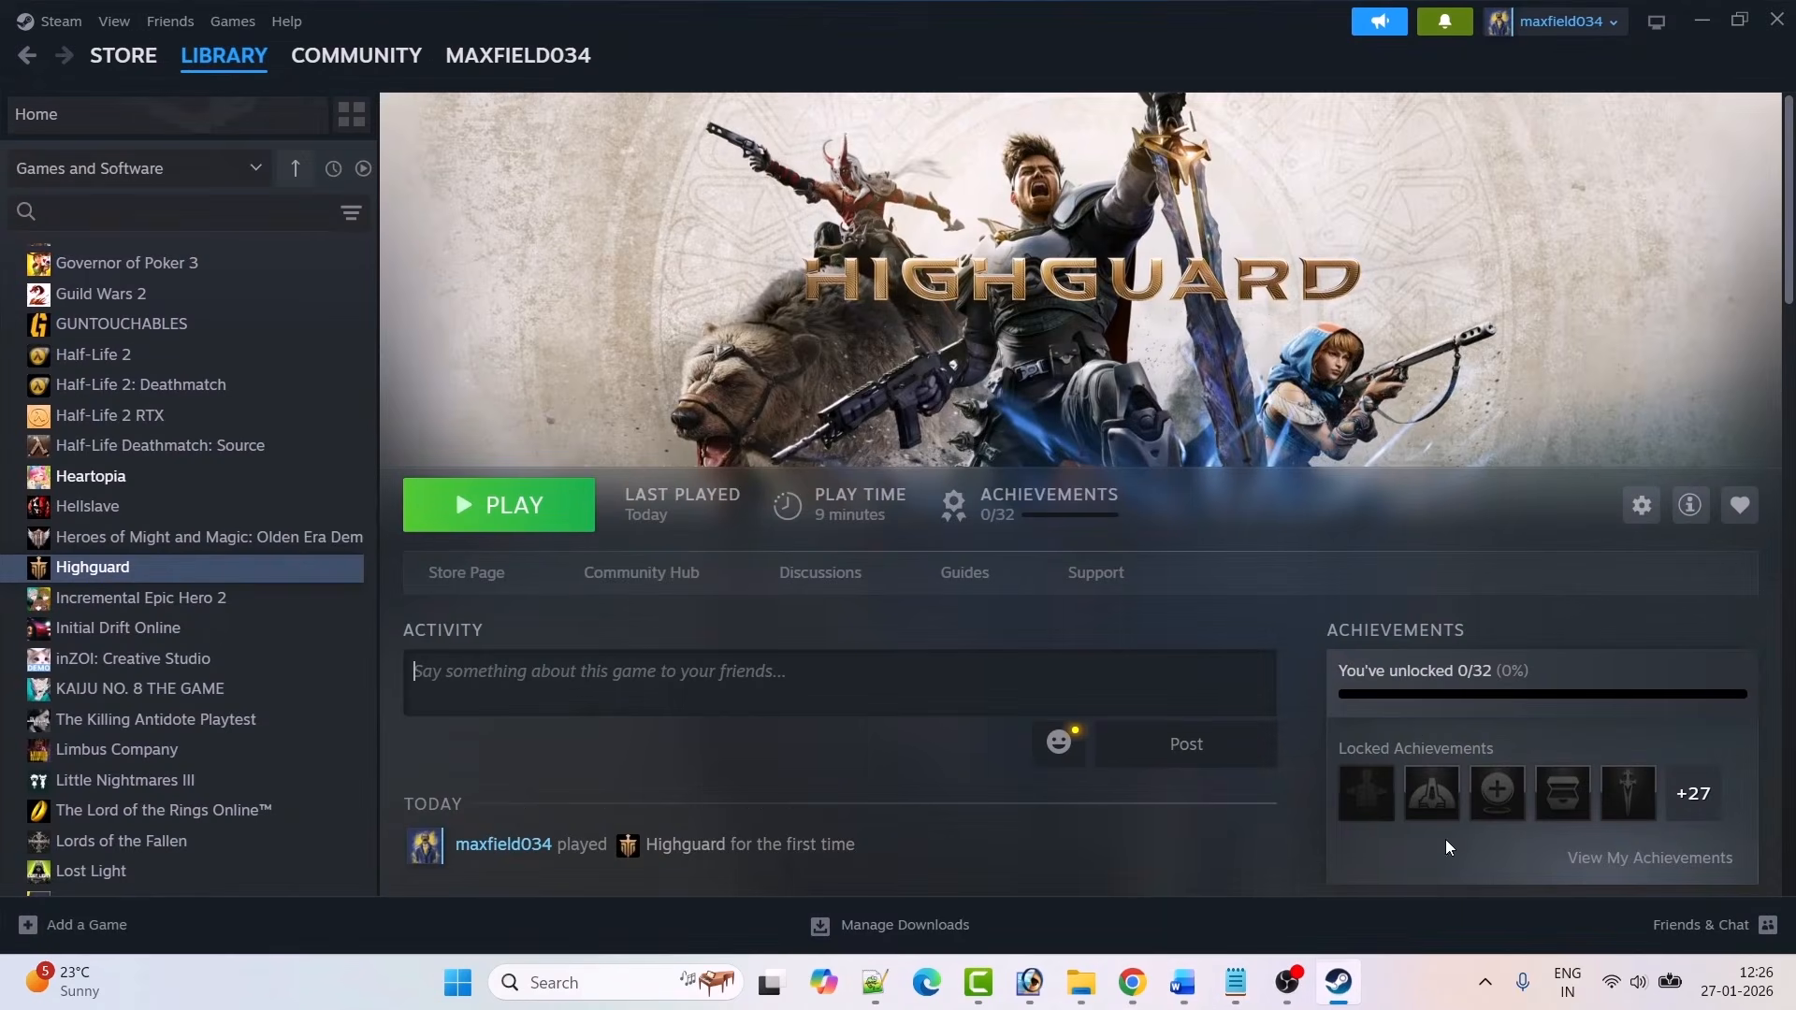
{"action": "right_click", "coordinate": [144, 574]}
{"action": "left_click", "coordinate": [220, 749]}
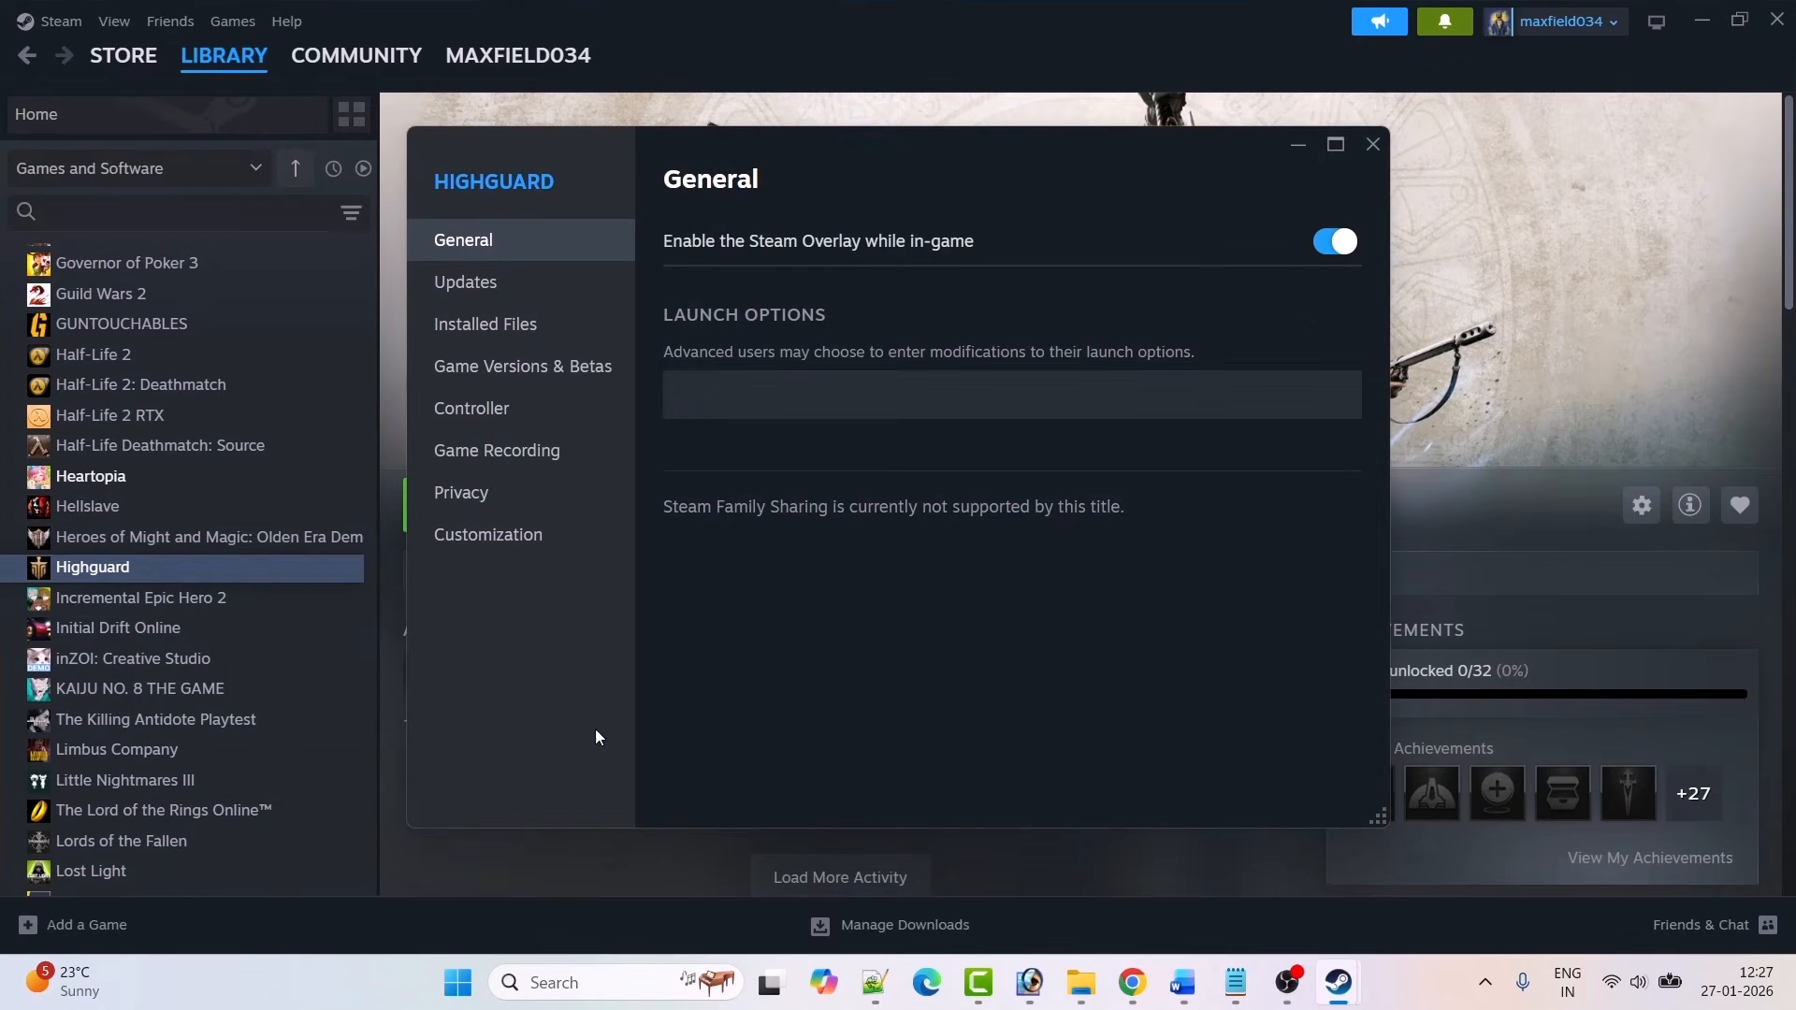
{"action": "left_click", "coordinate": [802, 402]}
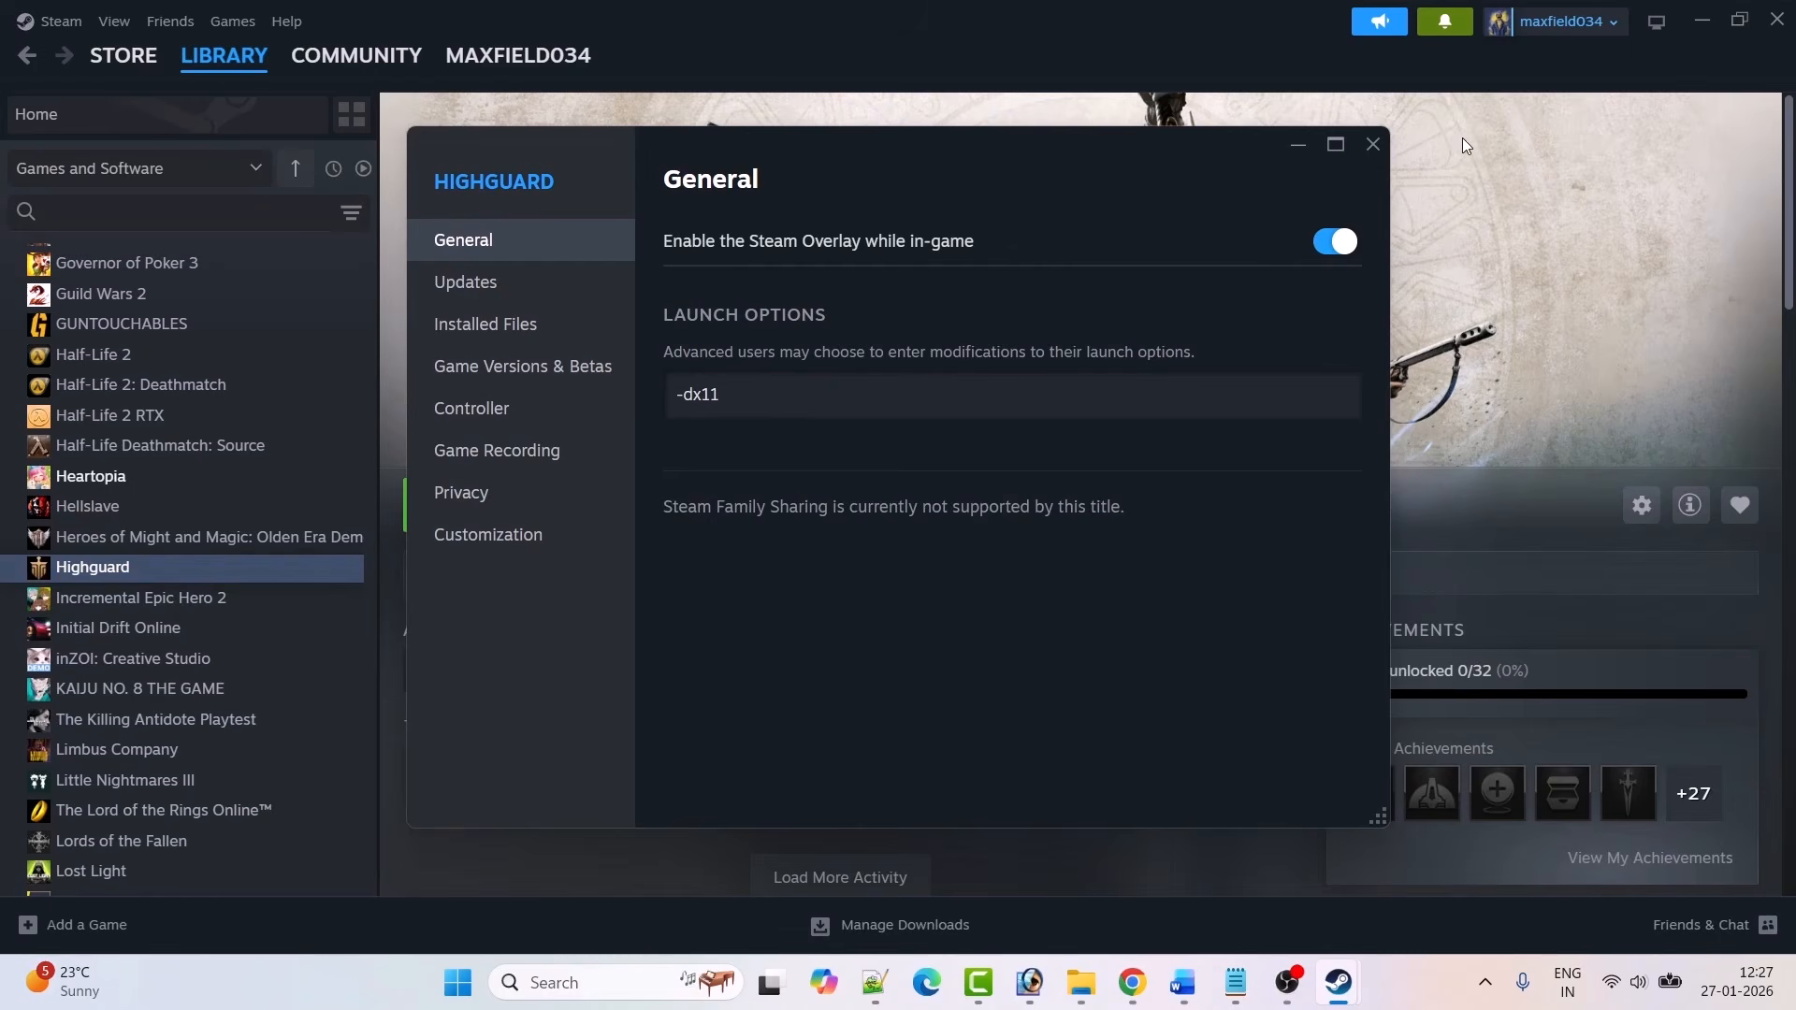
{"action": "left_click", "coordinate": [1365, 148]}
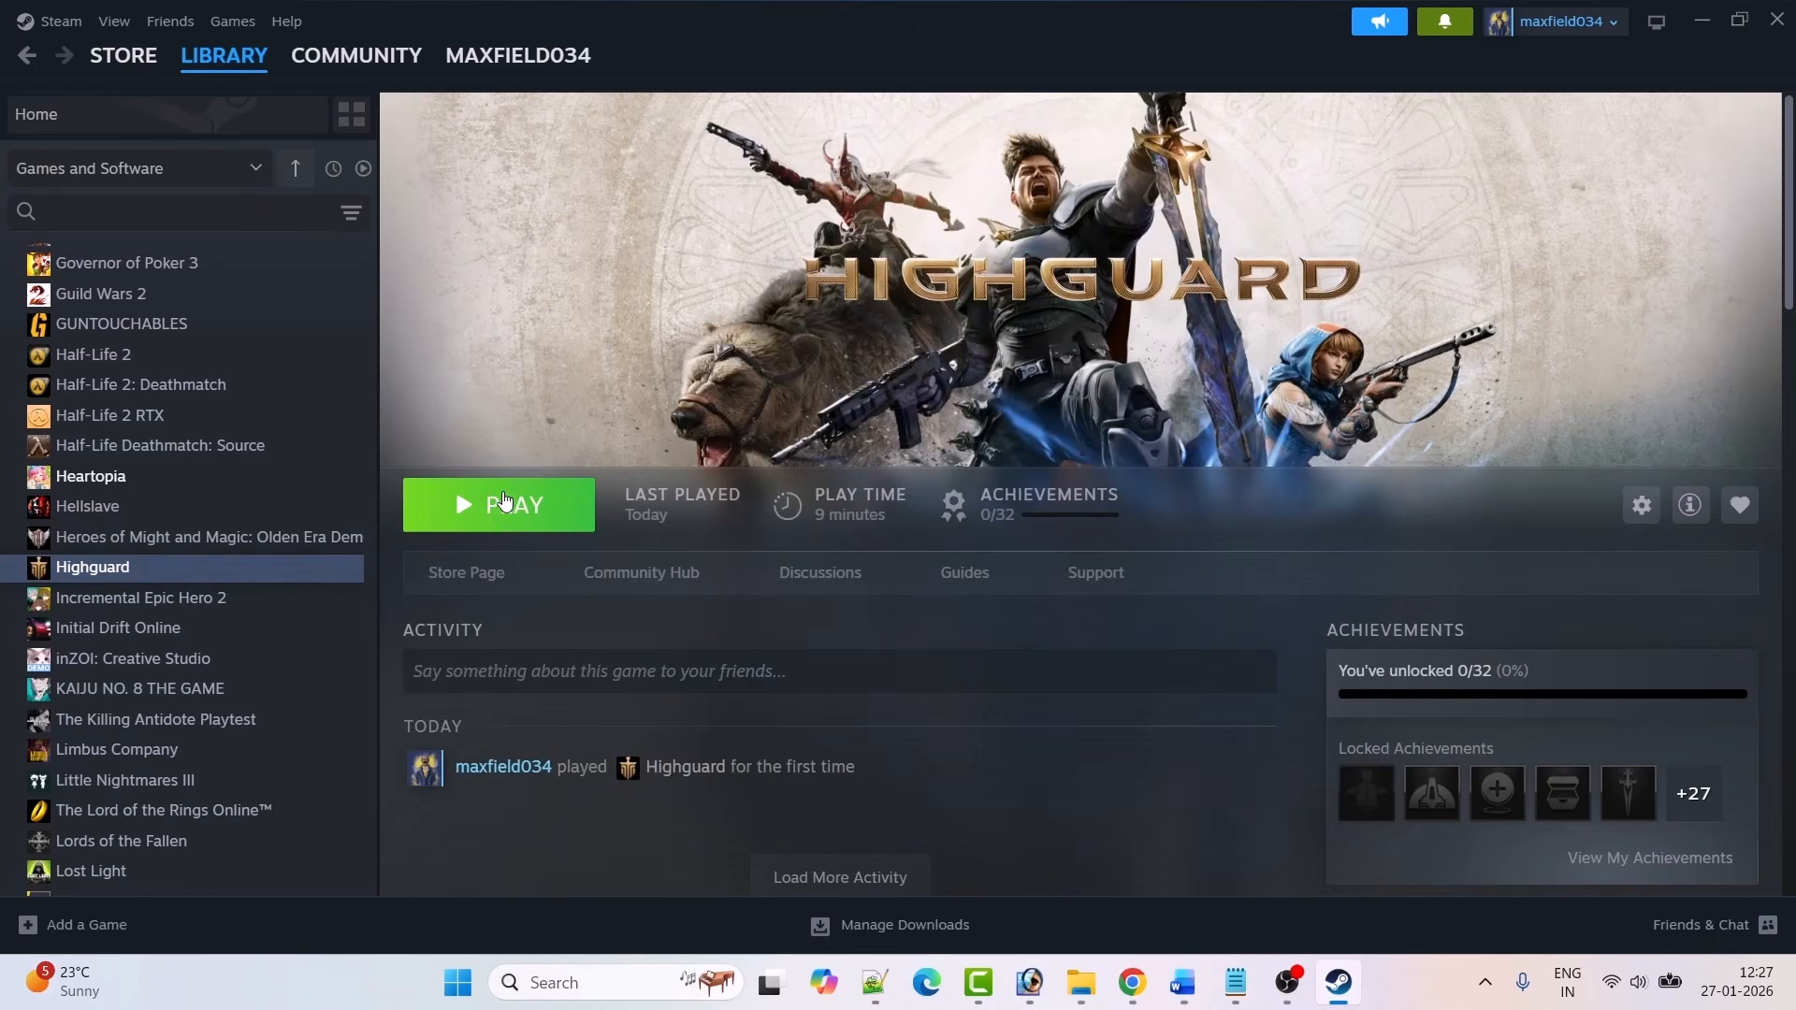
Step: Change Highguard's launch options to -dx12 and close the game's properties
{"action": "right_click", "coordinate": [236, 570]}
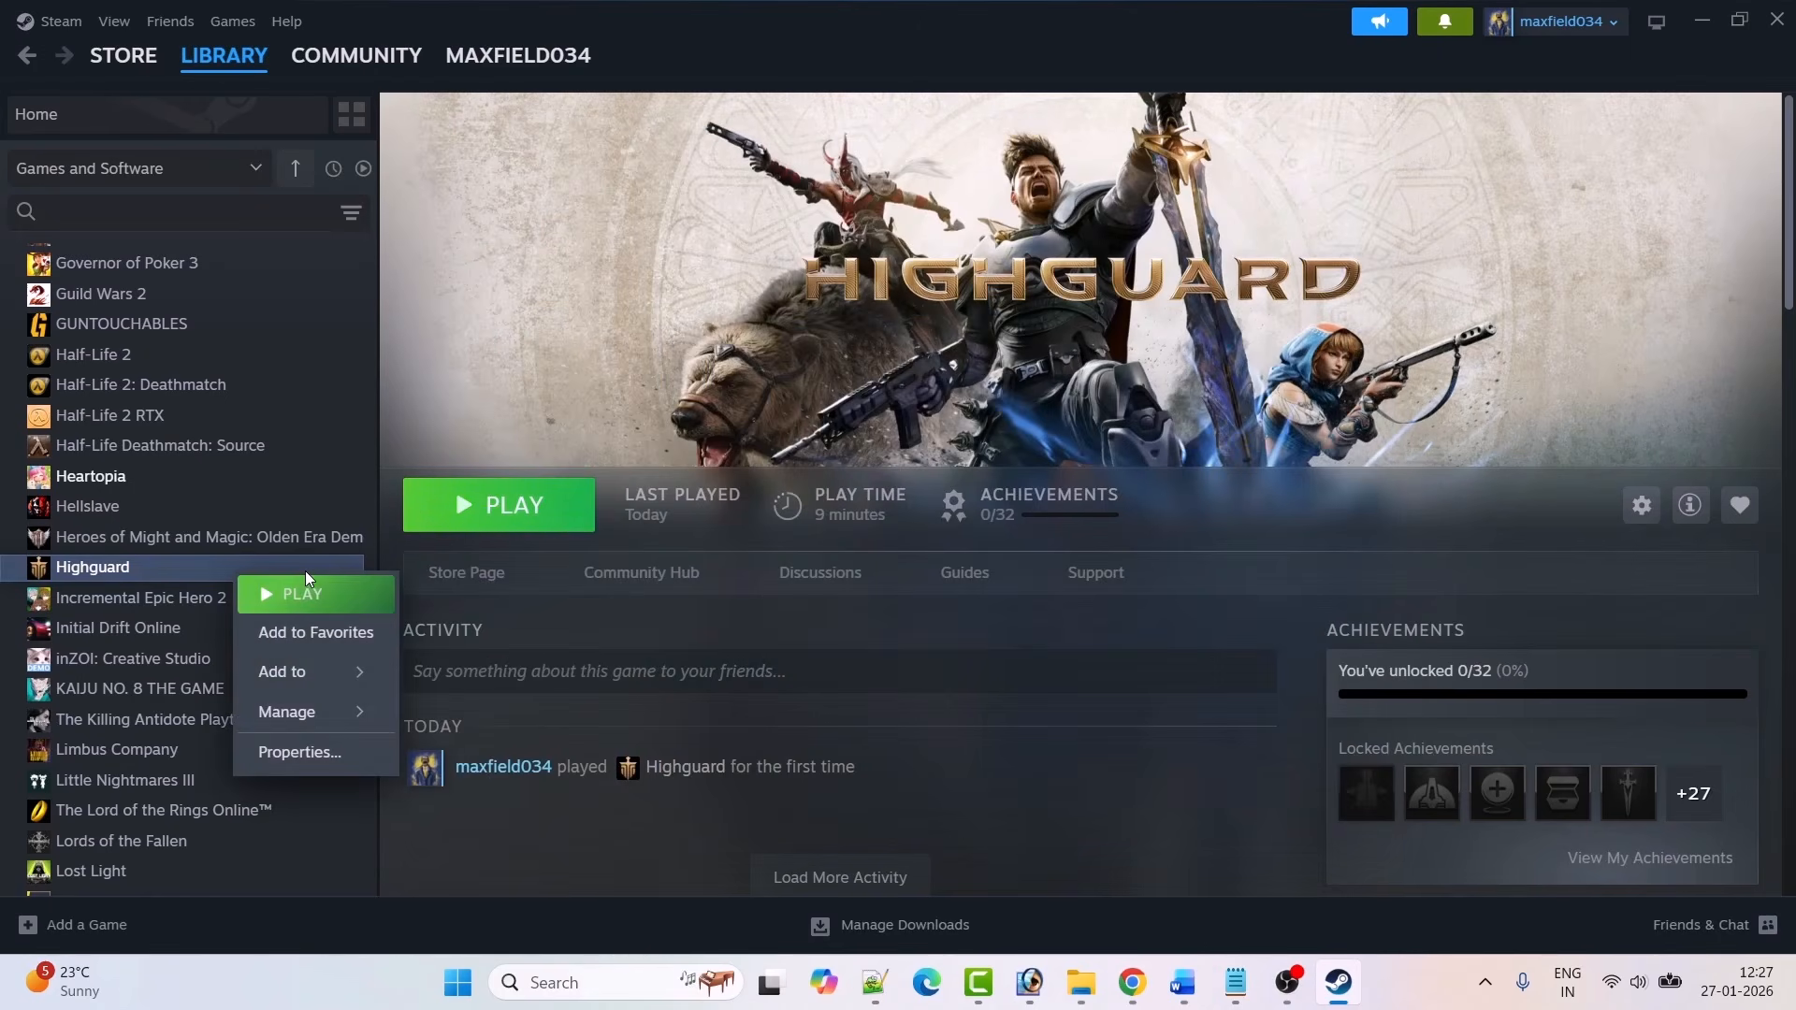
{"action": "left_click", "coordinate": [300, 752]}
{"action": "left_click", "coordinate": [762, 411]}
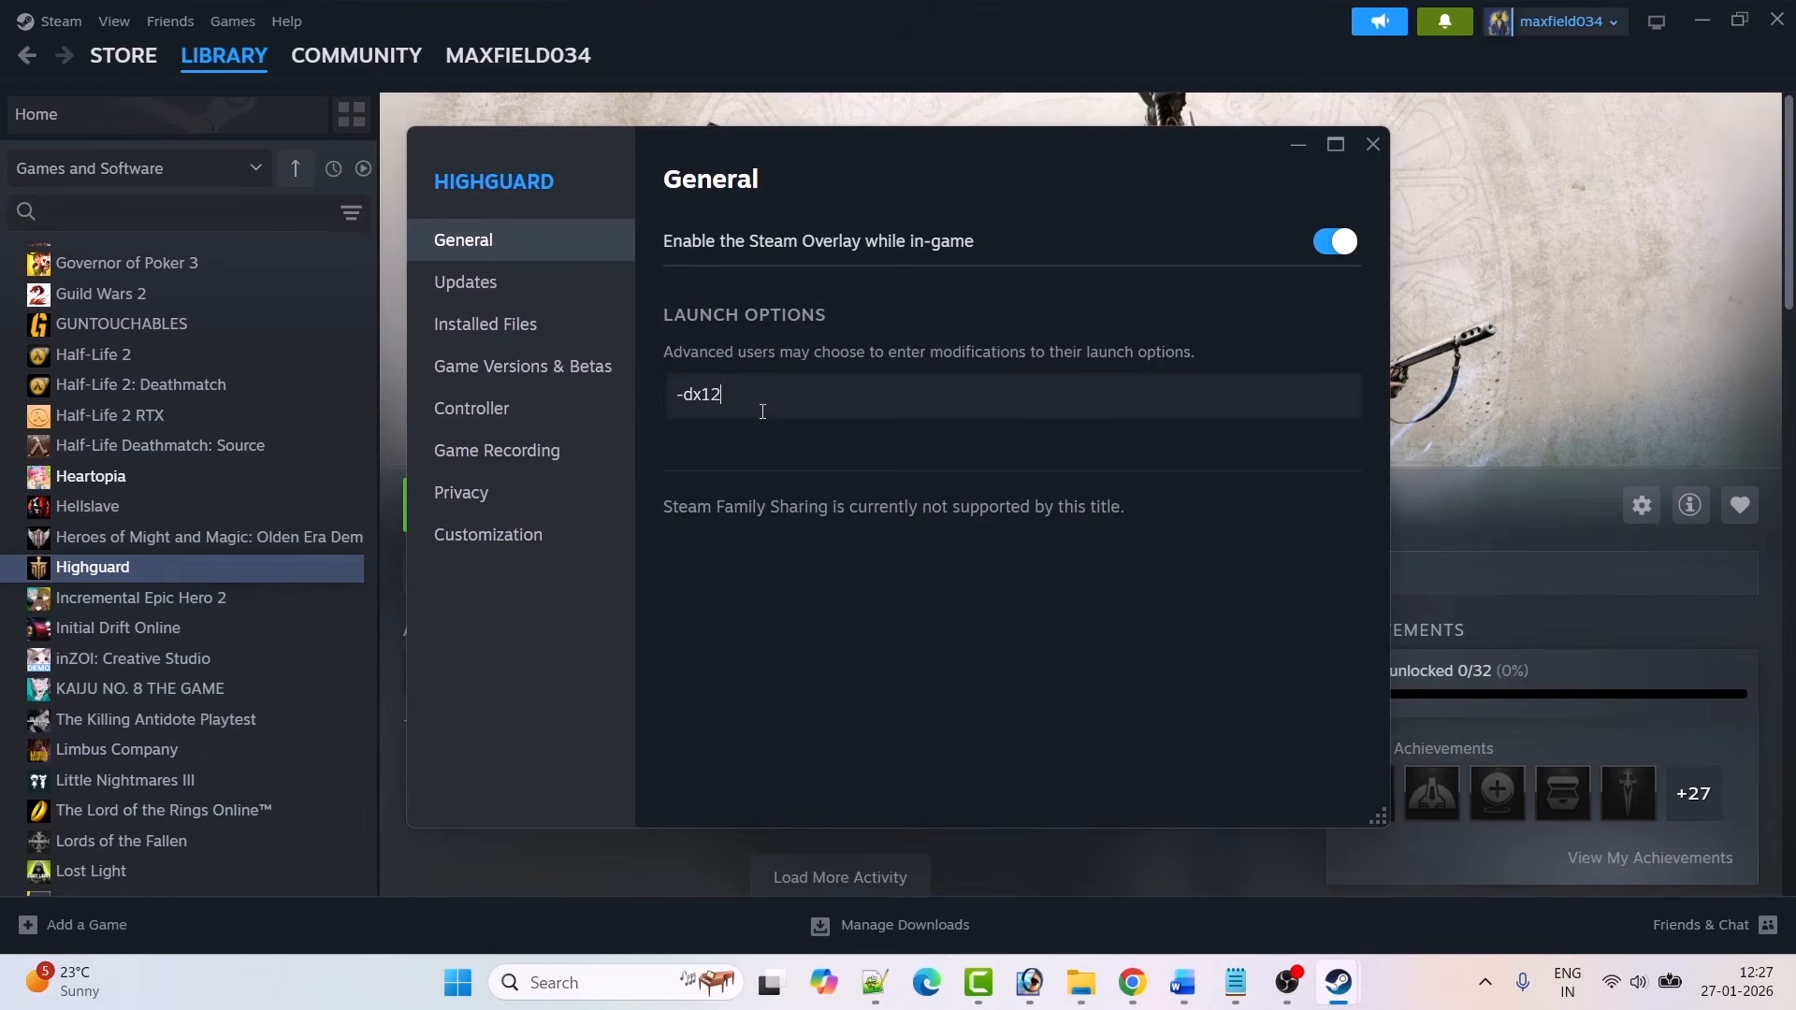
{"action": "left_click", "coordinate": [1369, 144]}
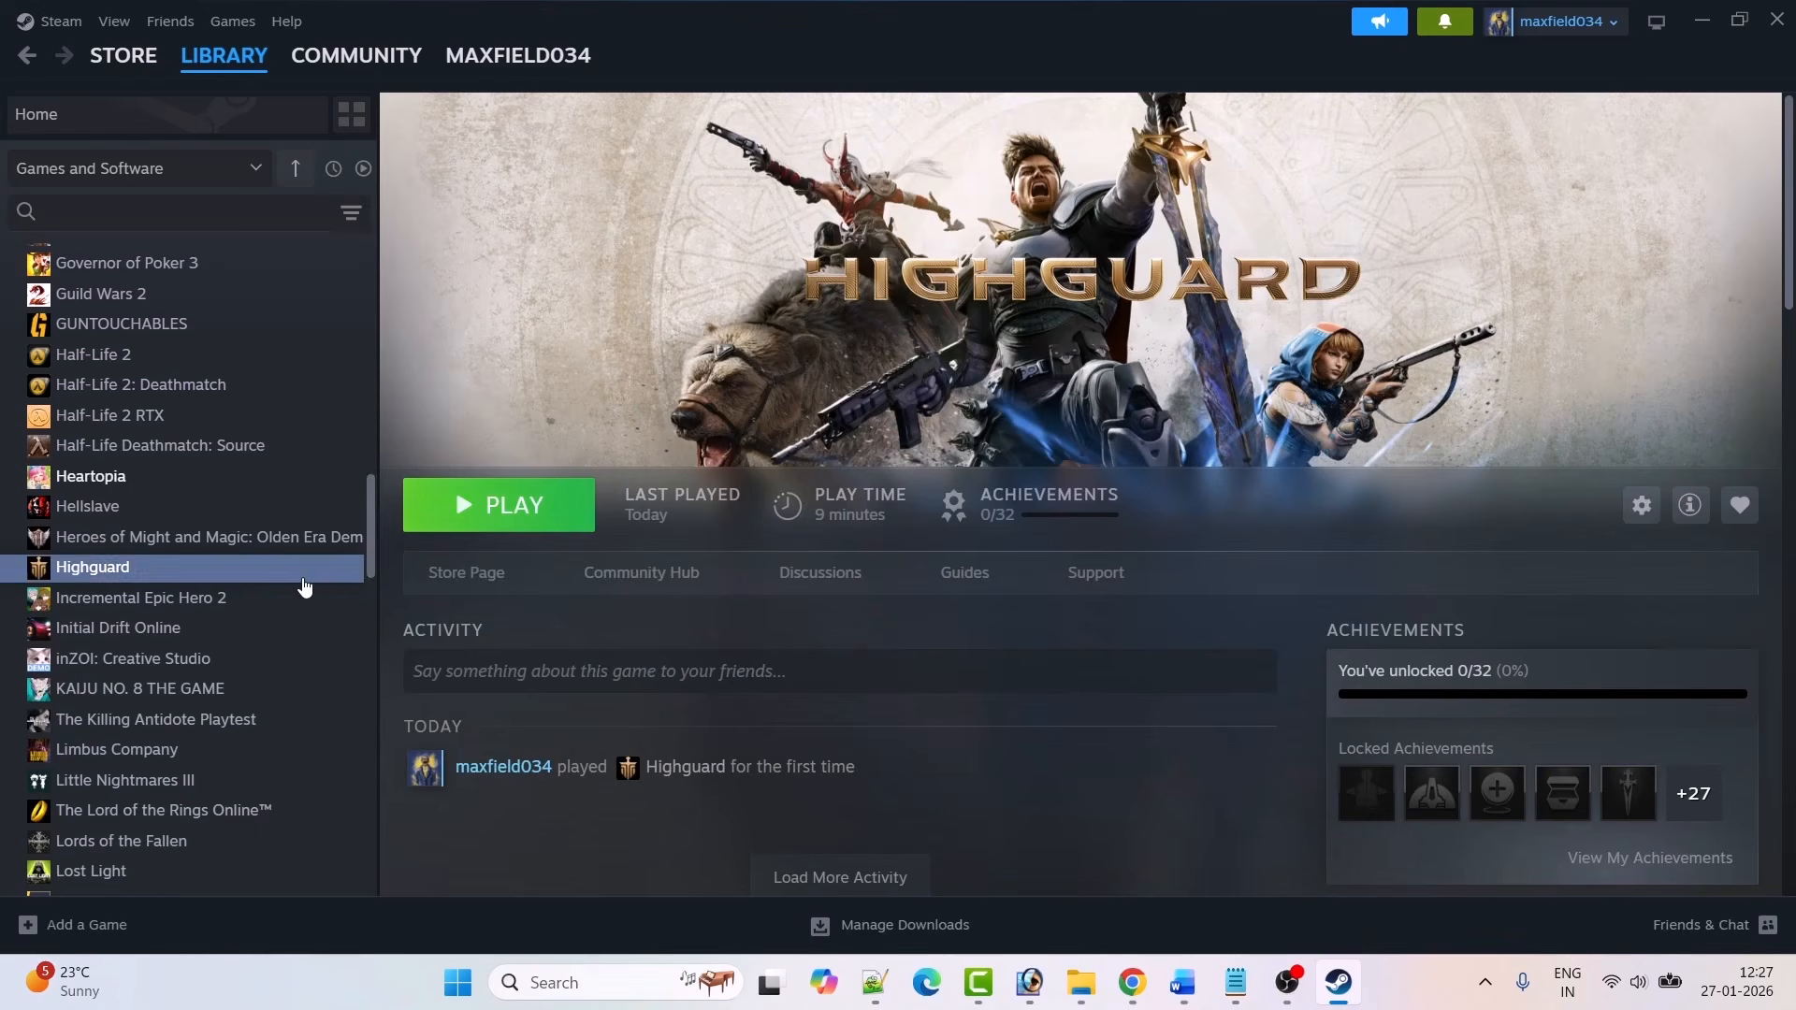
Step: Clear Highguard's launch options in the game's properties and close them
{"action": "right_click", "coordinate": [243, 566]}
{"action": "mouse_move", "coordinate": [297, 704]}
{"action": "left_click", "coordinate": [306, 760]}
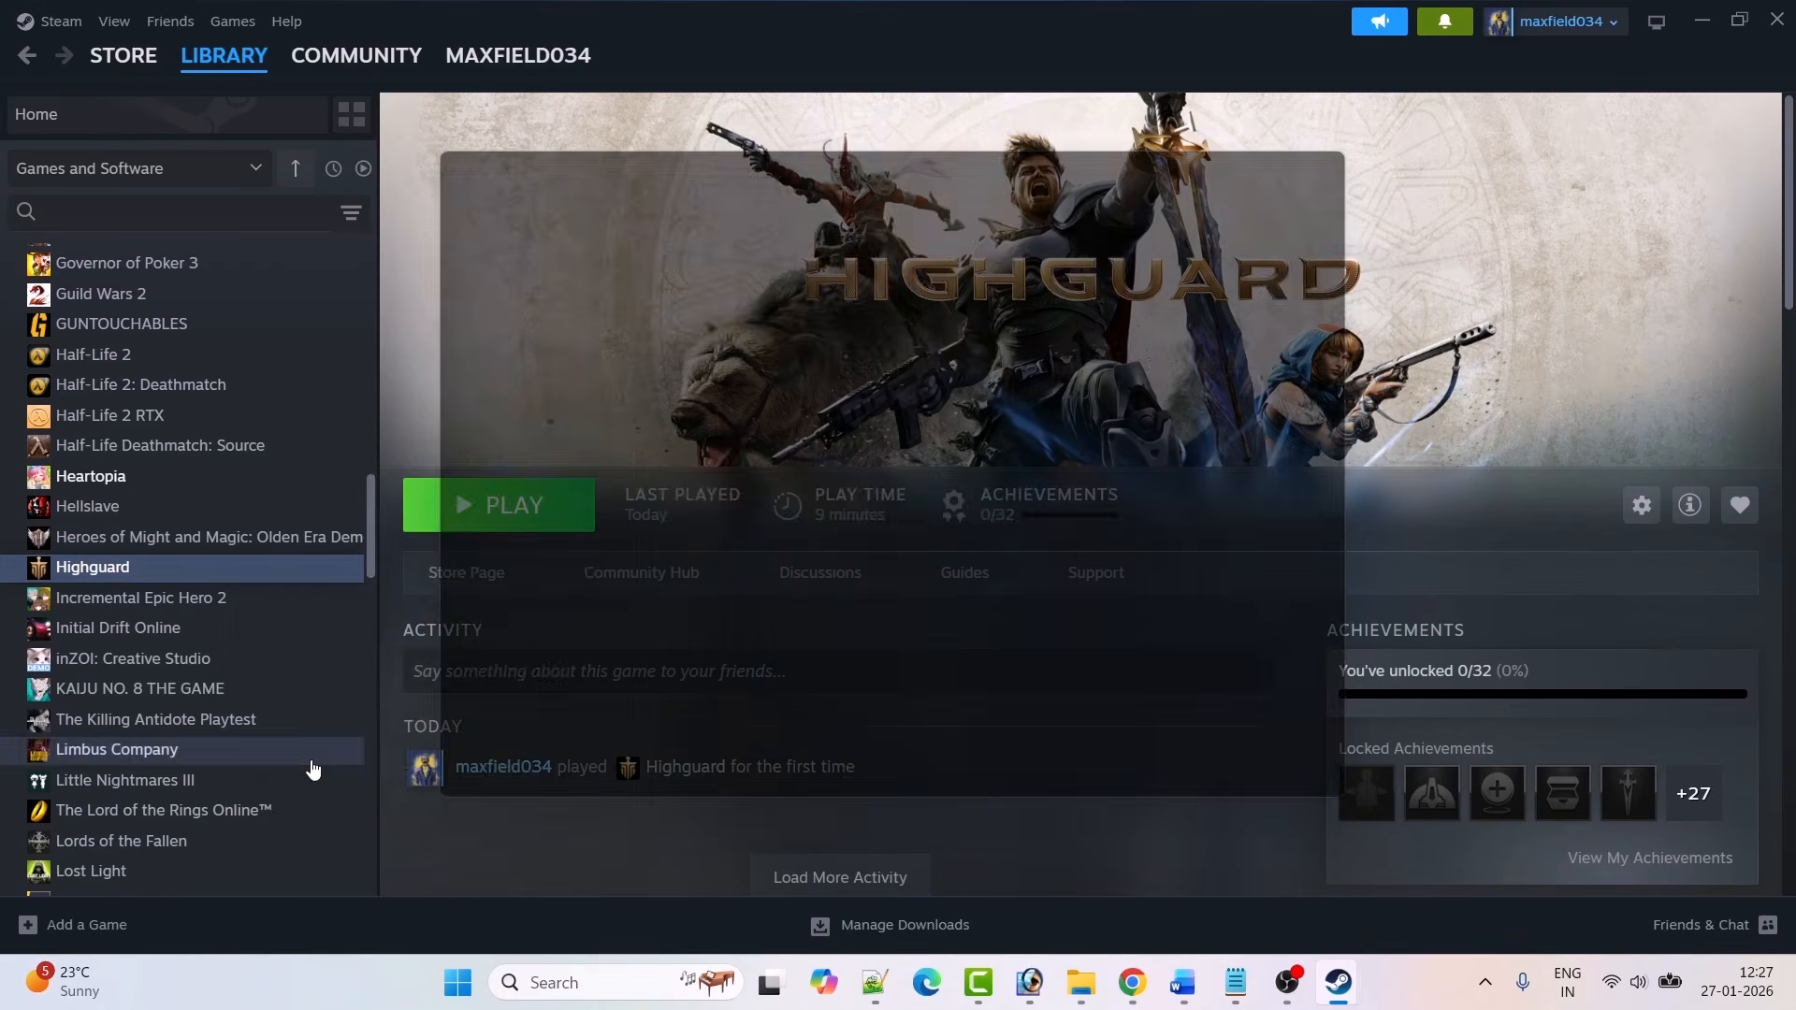
{"action": "left_click_drag", "start_coordinate": [725, 395], "coordinate": [660, 404]}
{"action": "key", "text": "BackSpace"}
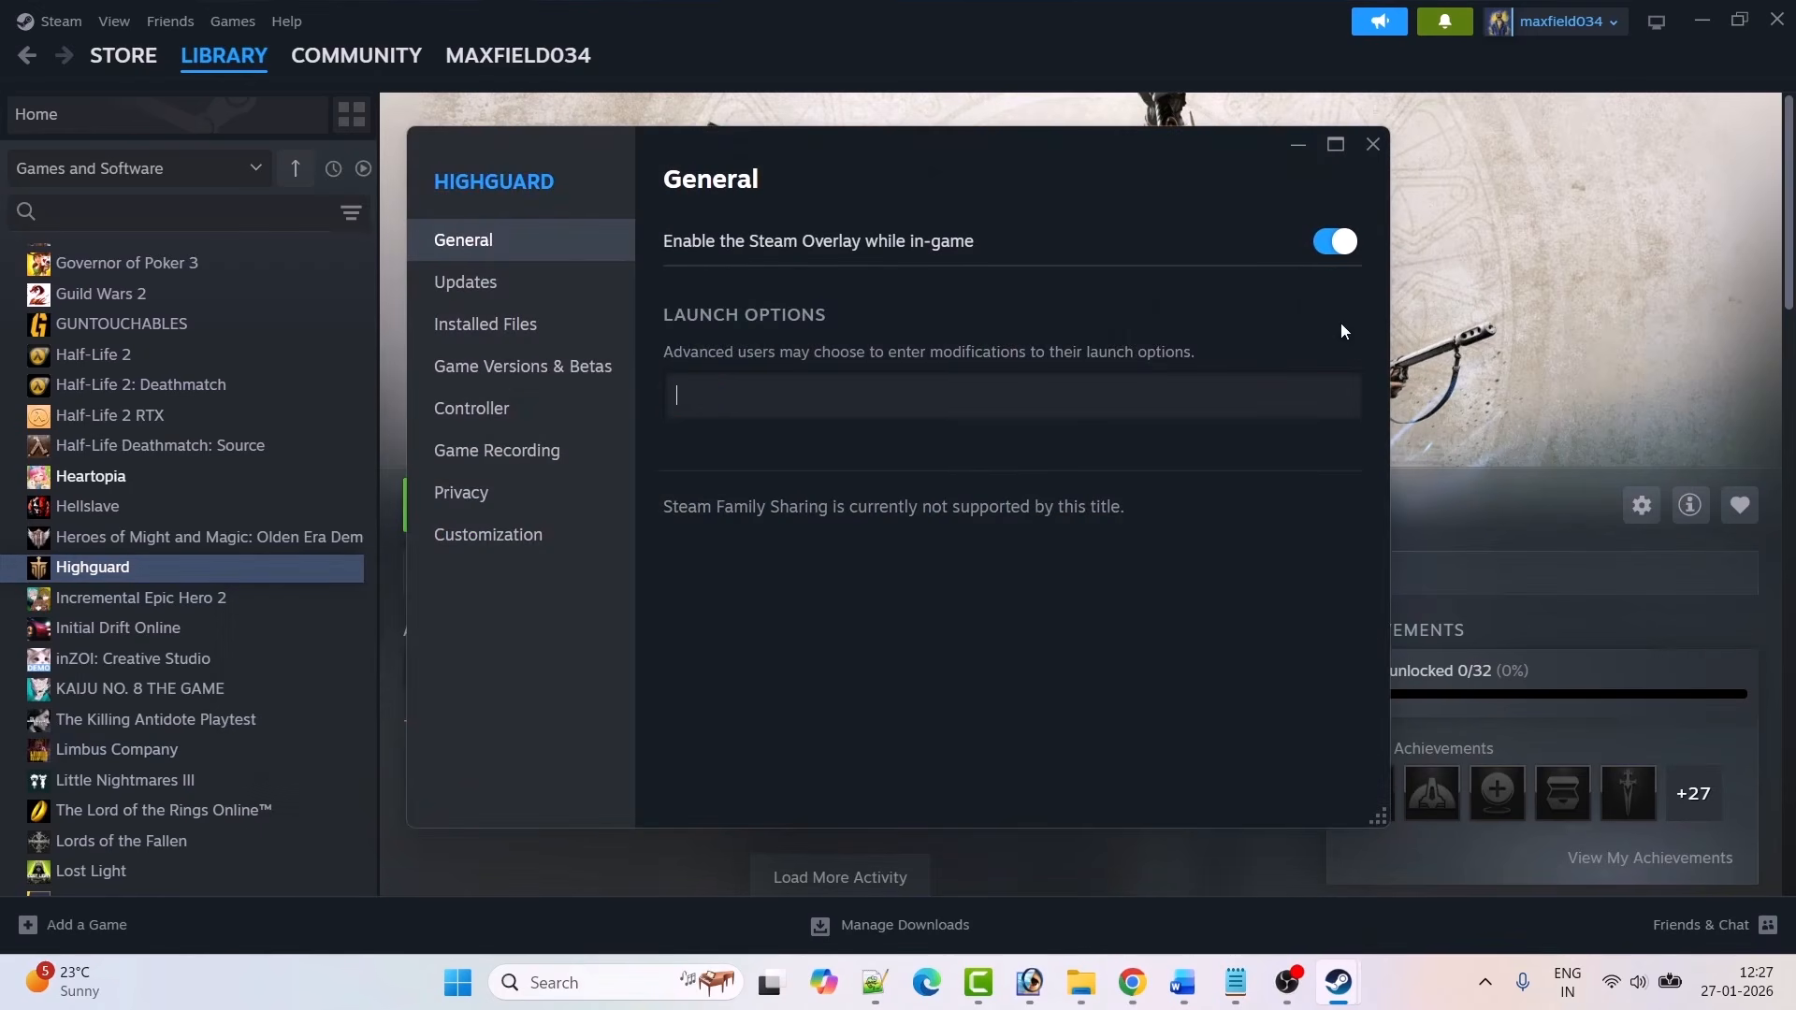
{"action": "left_click", "coordinate": [1373, 143]}
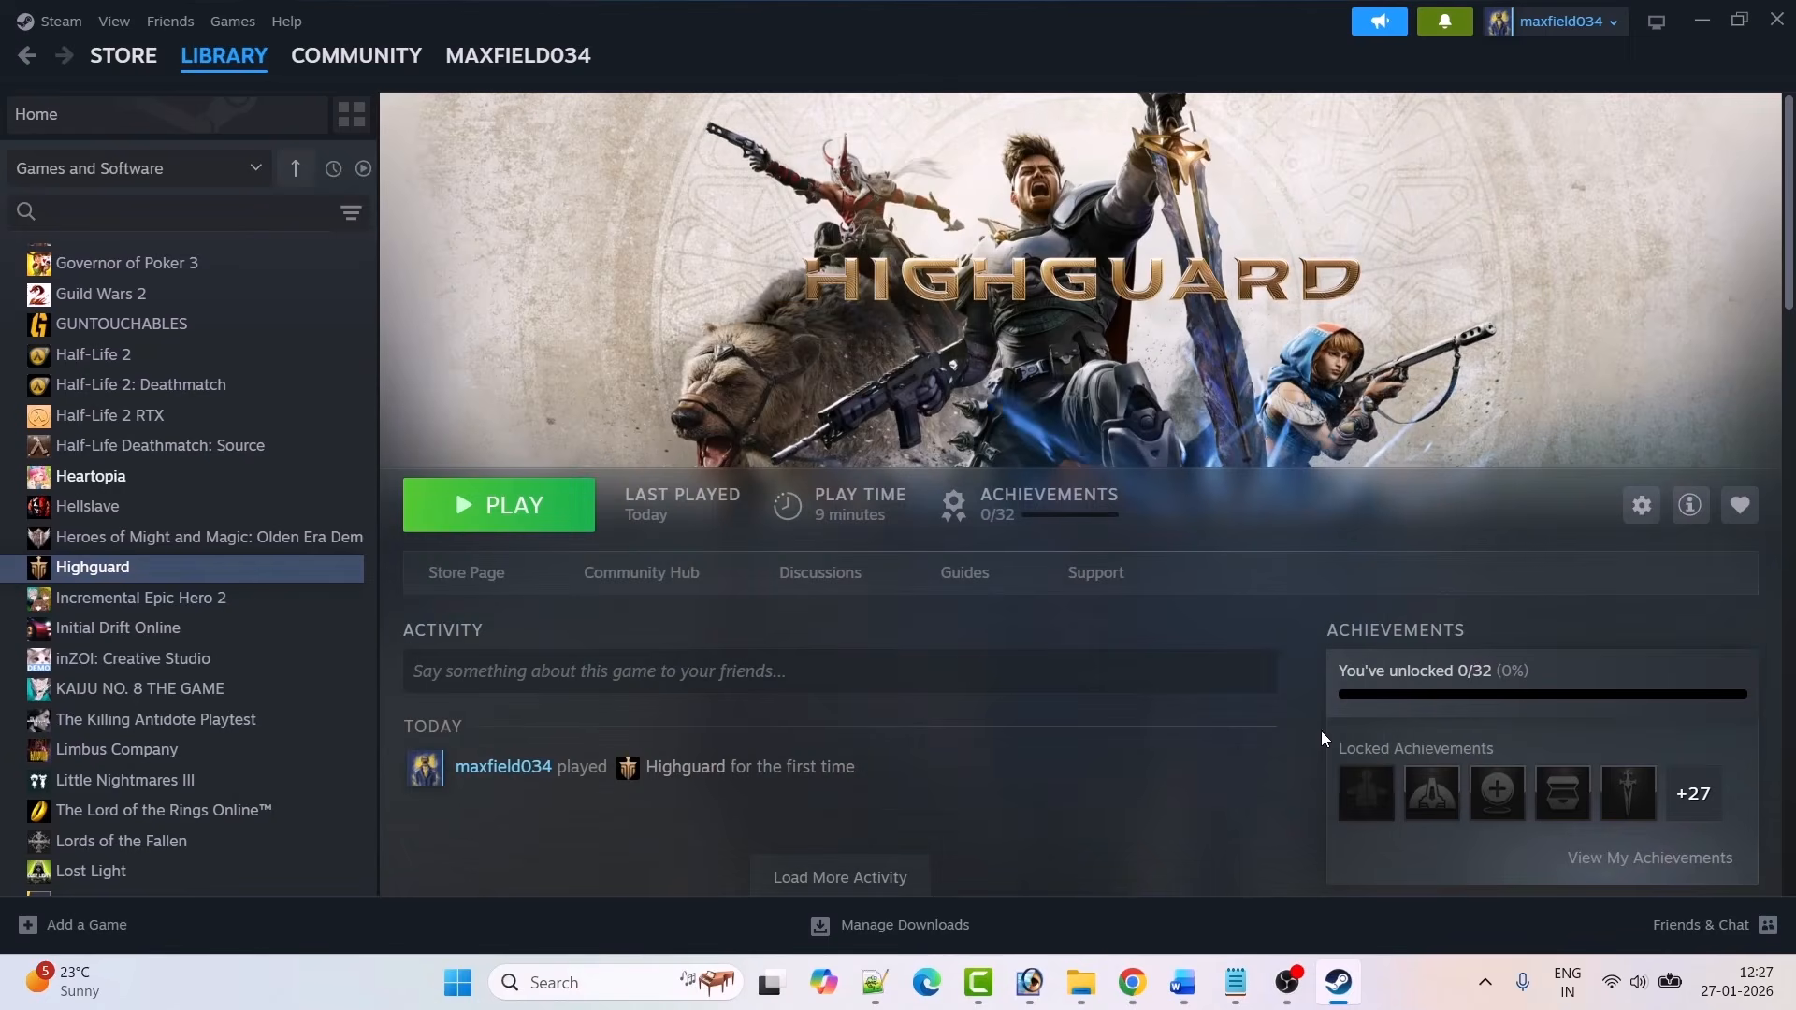
Step: Check Fix 6 in the Word document, then switch to Steam and browse Highguard's local files in a maximized window
{"action": "key", "text": "alt+Tab"}
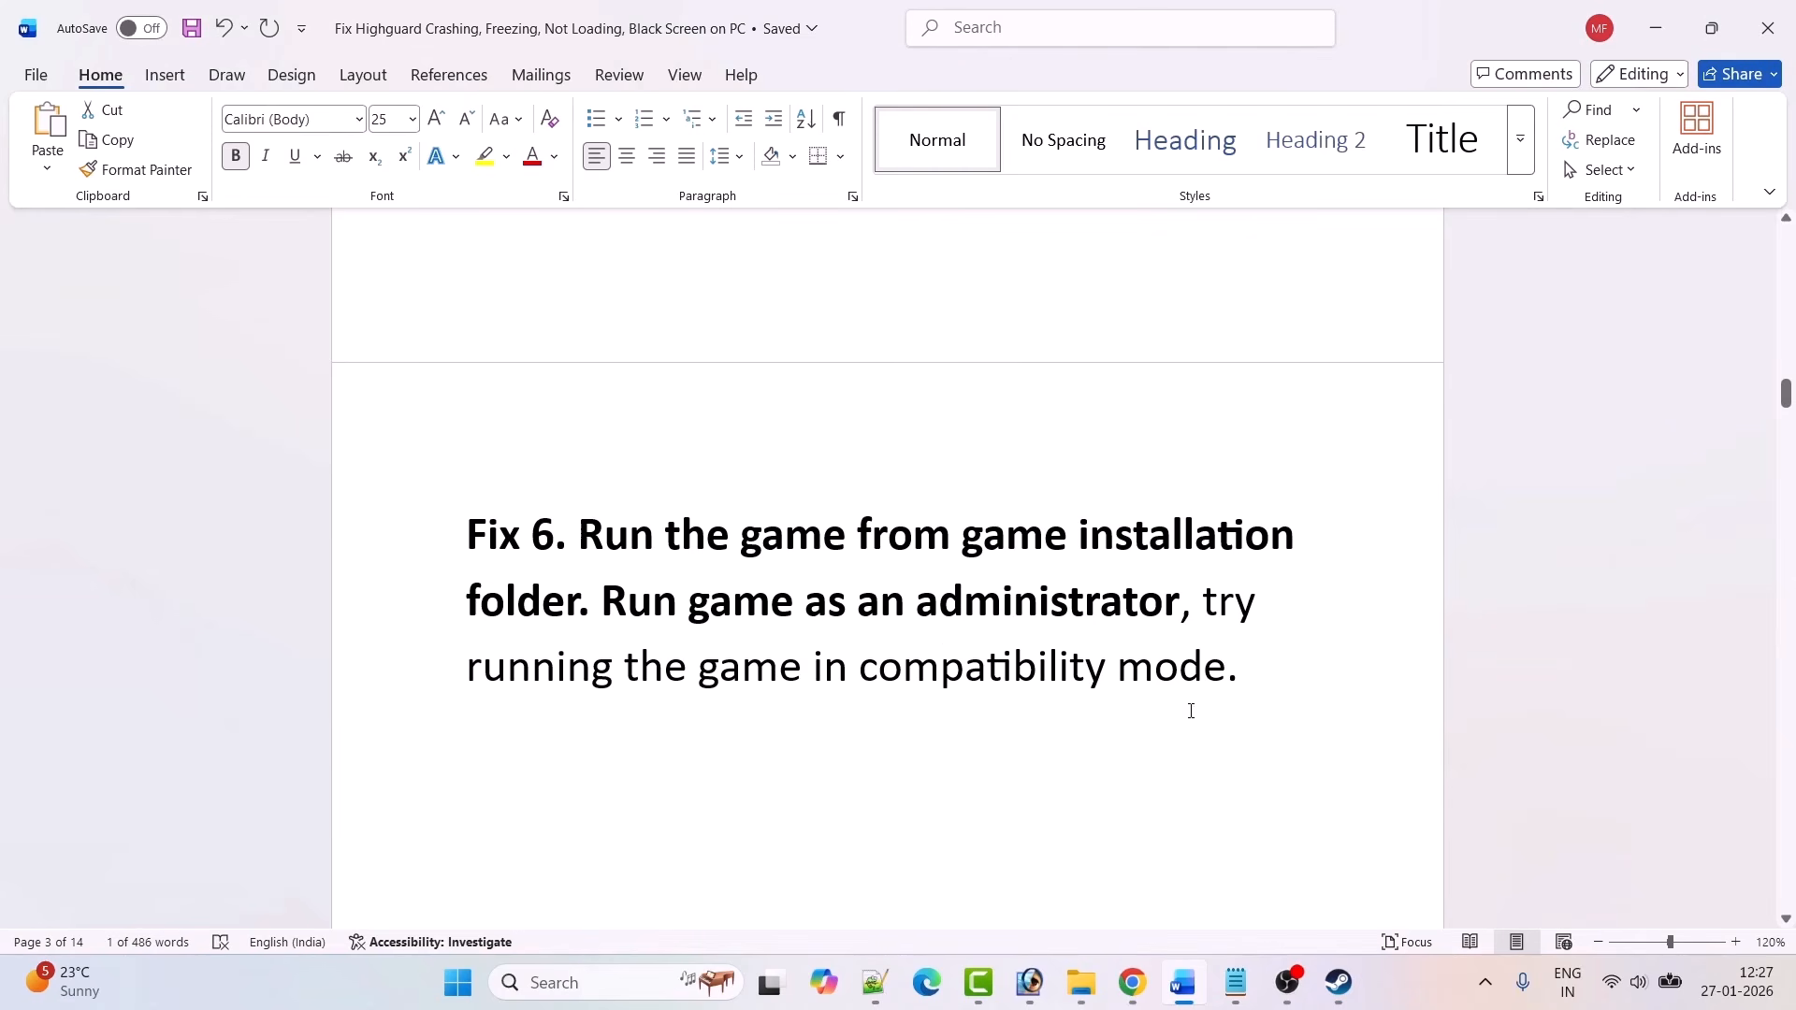
{"action": "left_click", "coordinate": [1343, 977]}
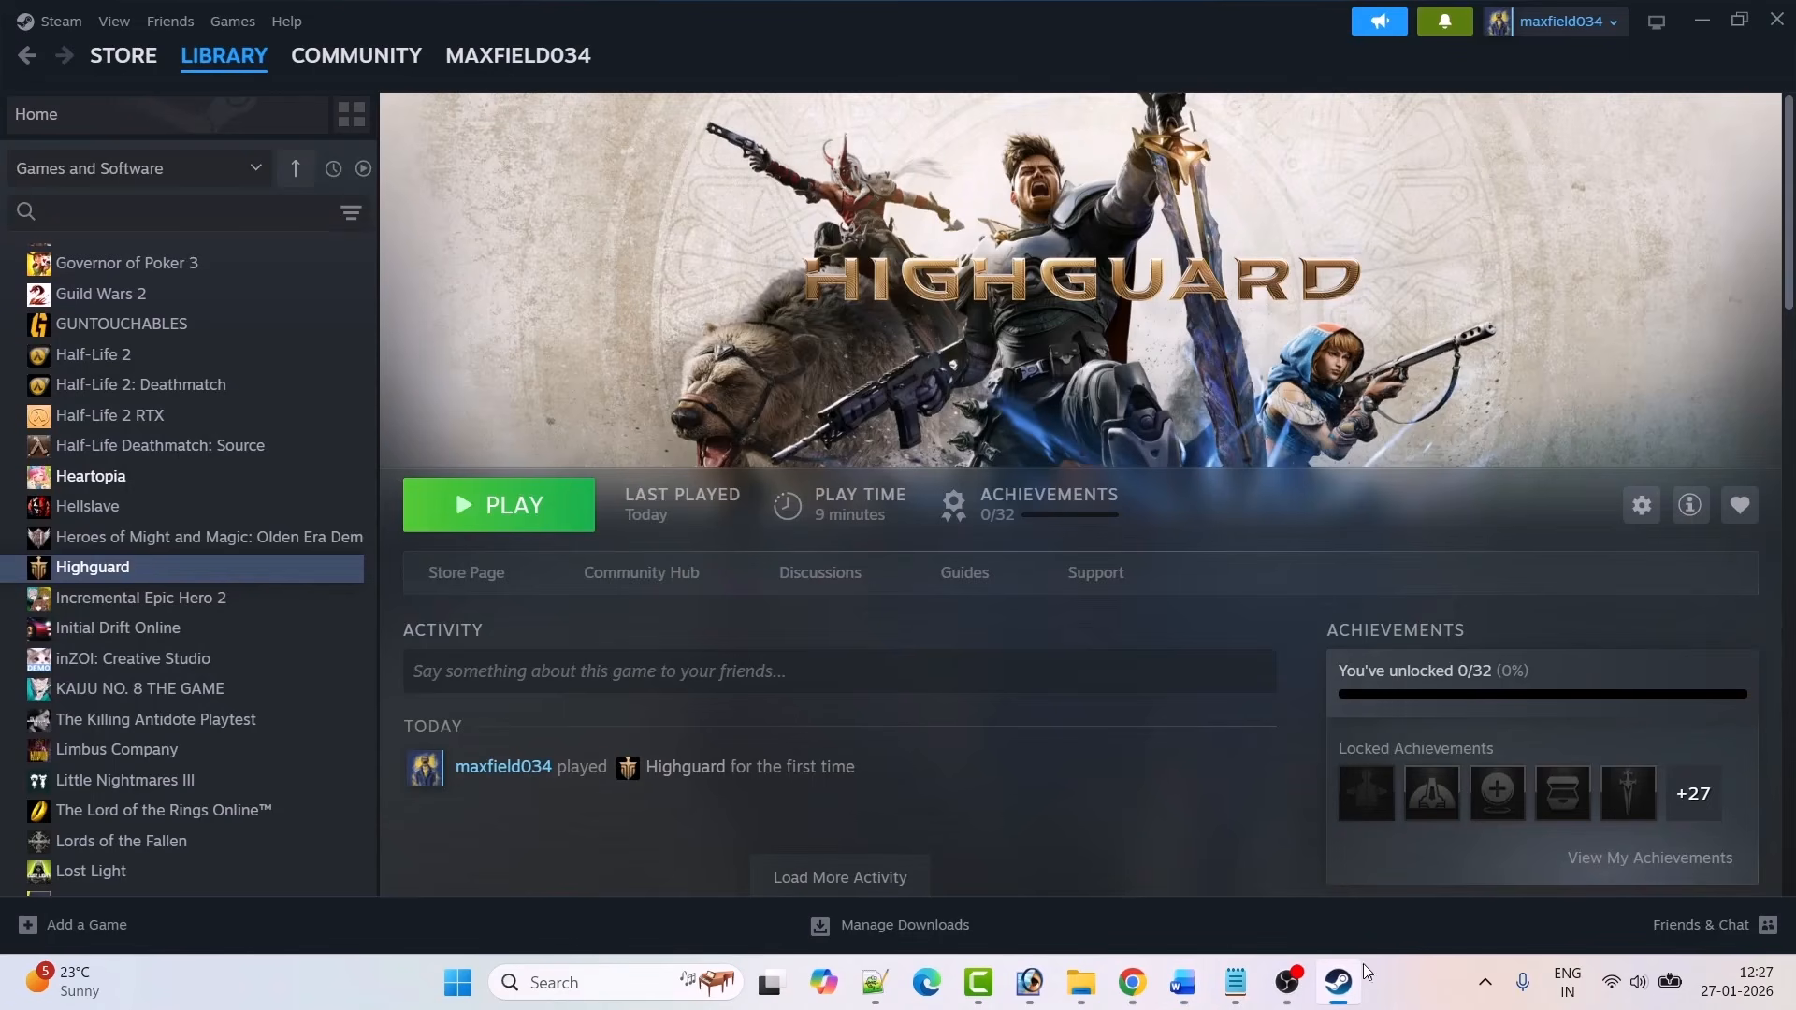
{"action": "right_click", "coordinate": [148, 565]}
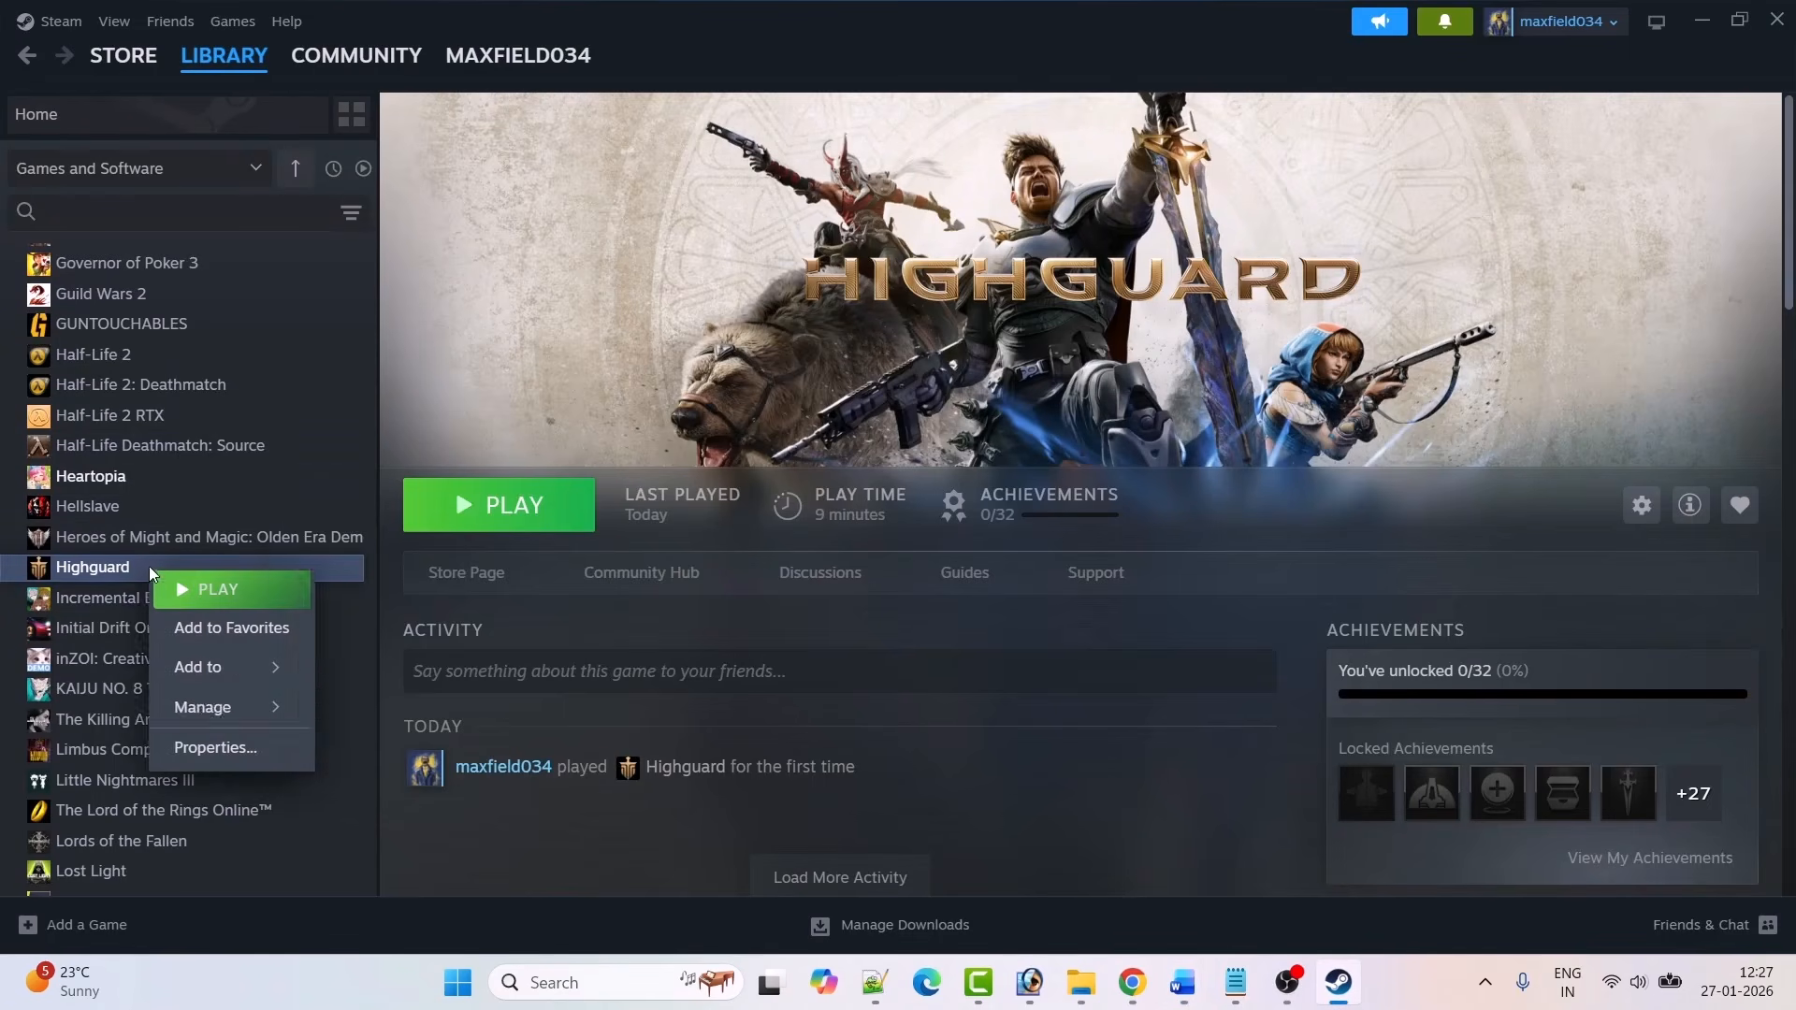
{"action": "mouse_move", "coordinate": [206, 706]}
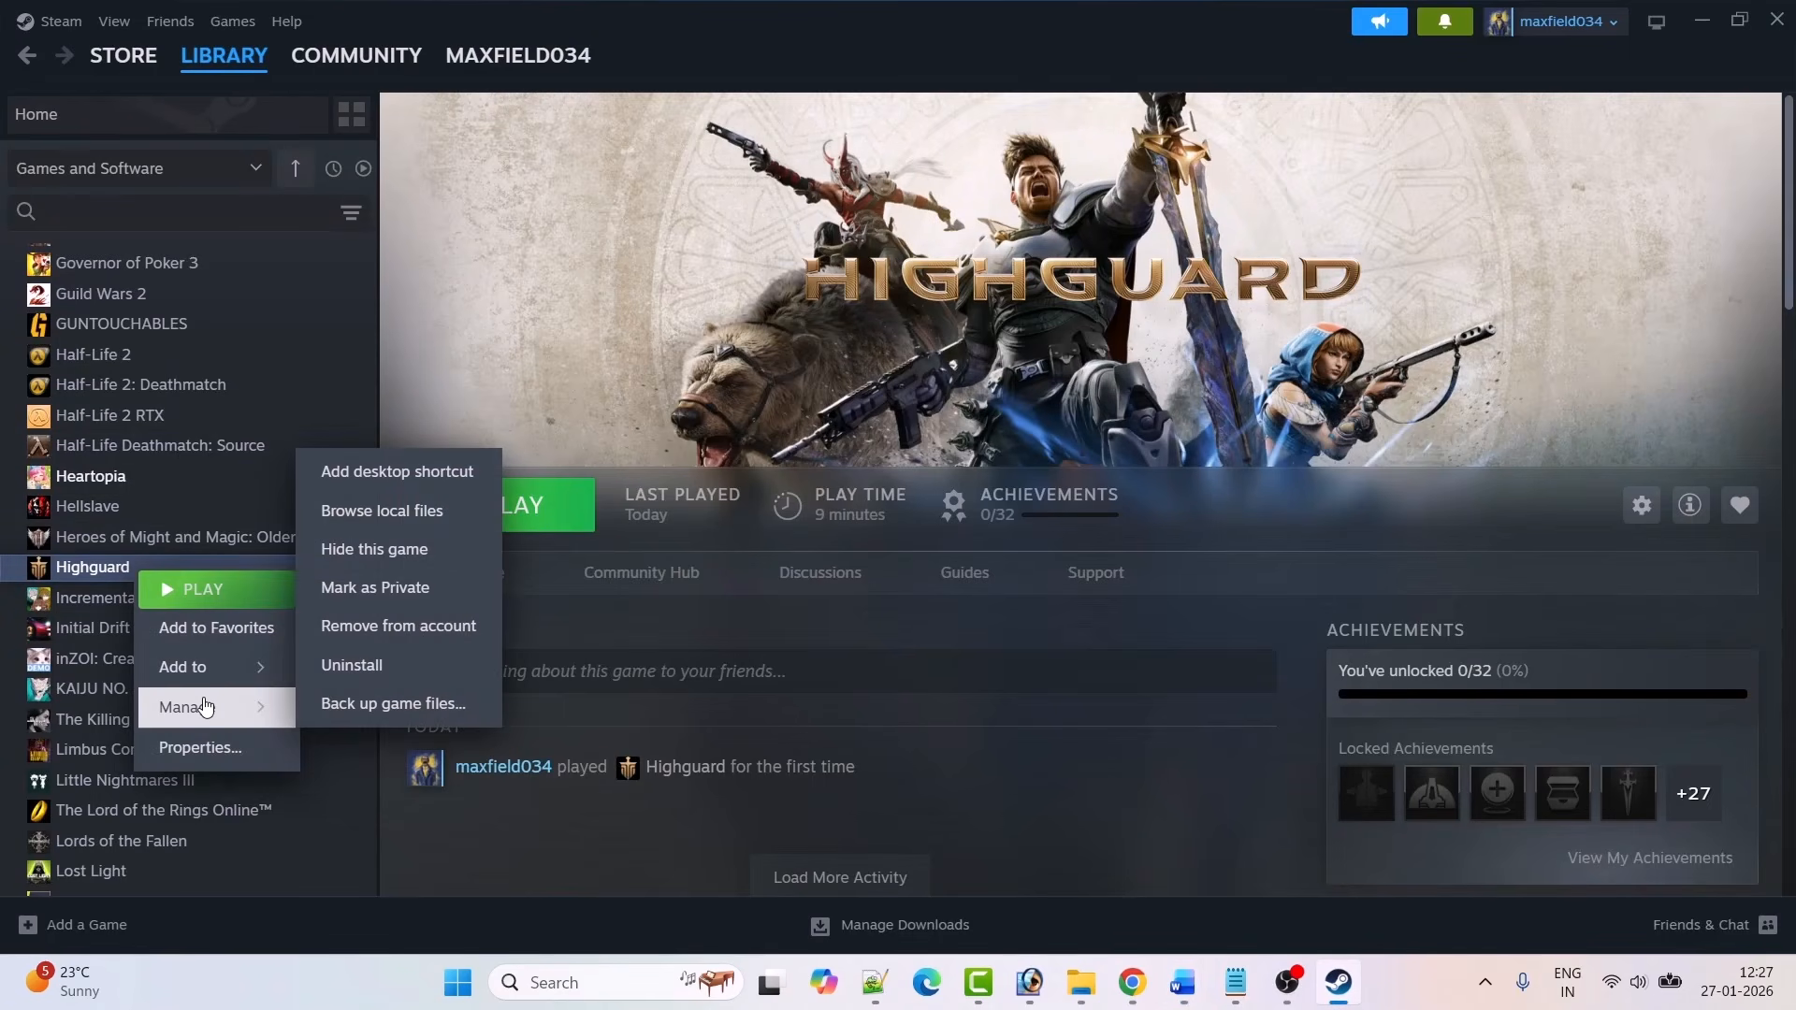
{"action": "left_click", "coordinate": [395, 516]}
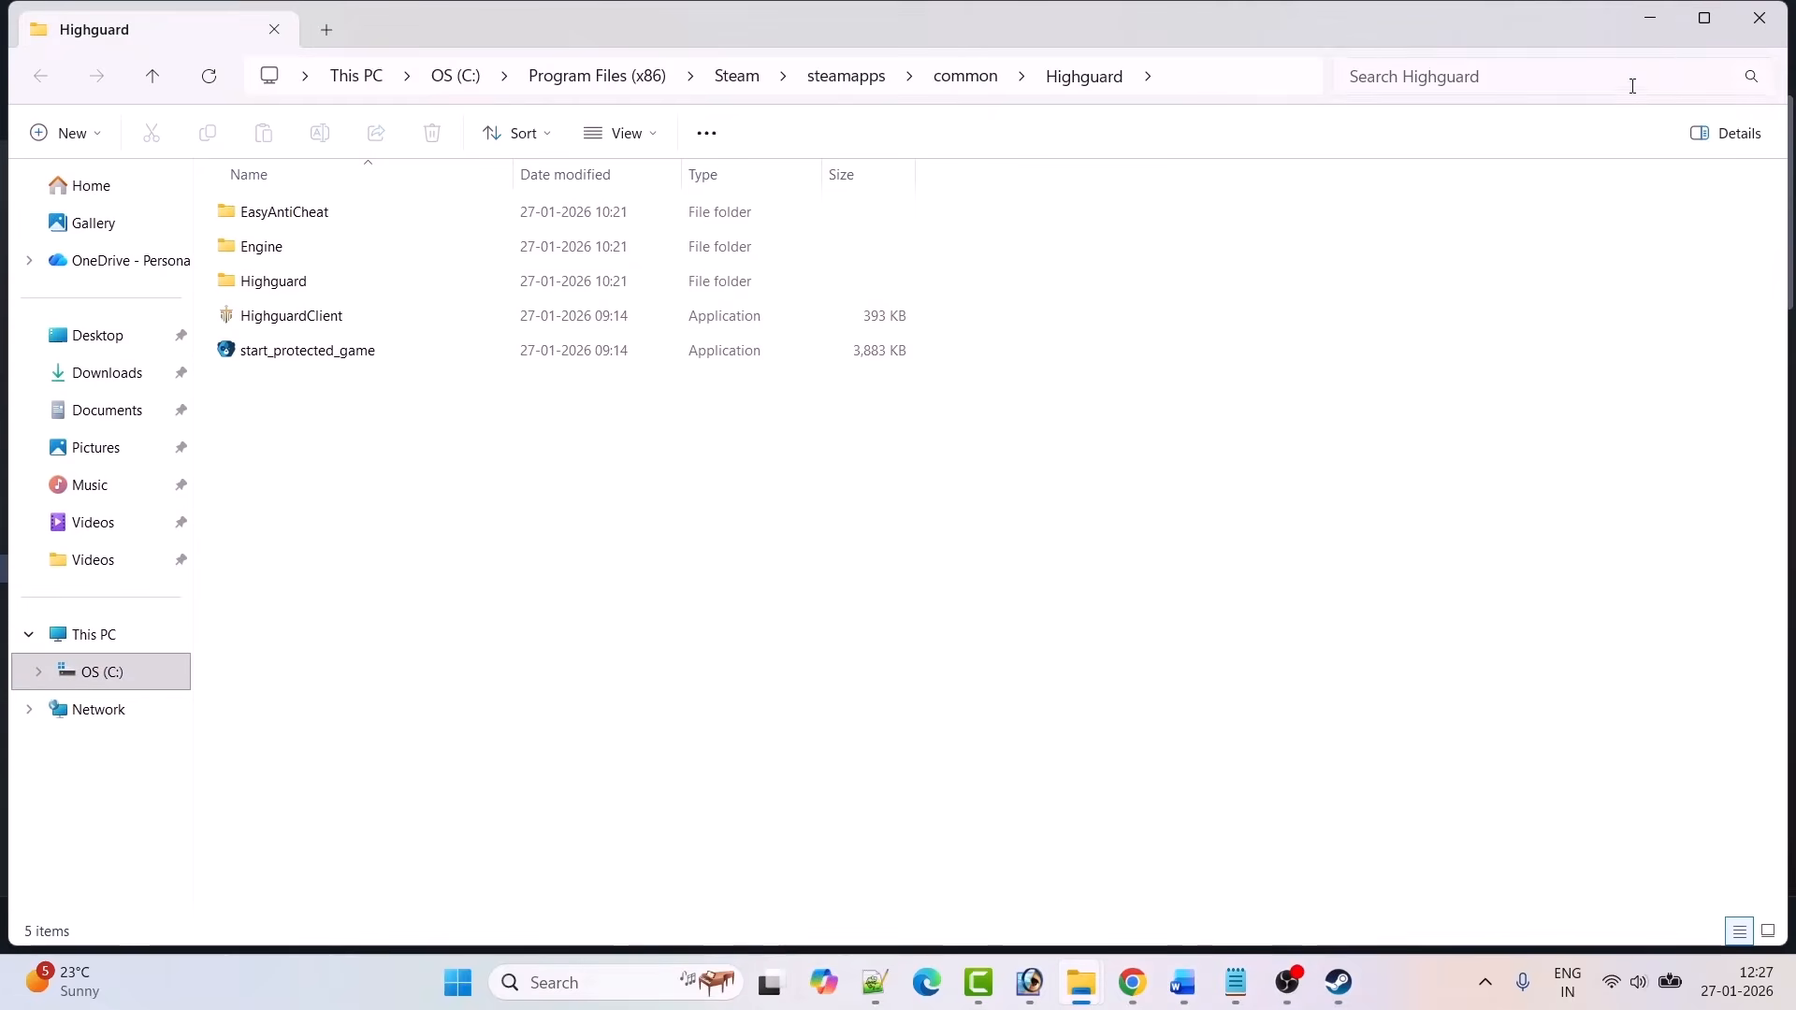
{"action": "left_click", "coordinate": [1703, 18]}
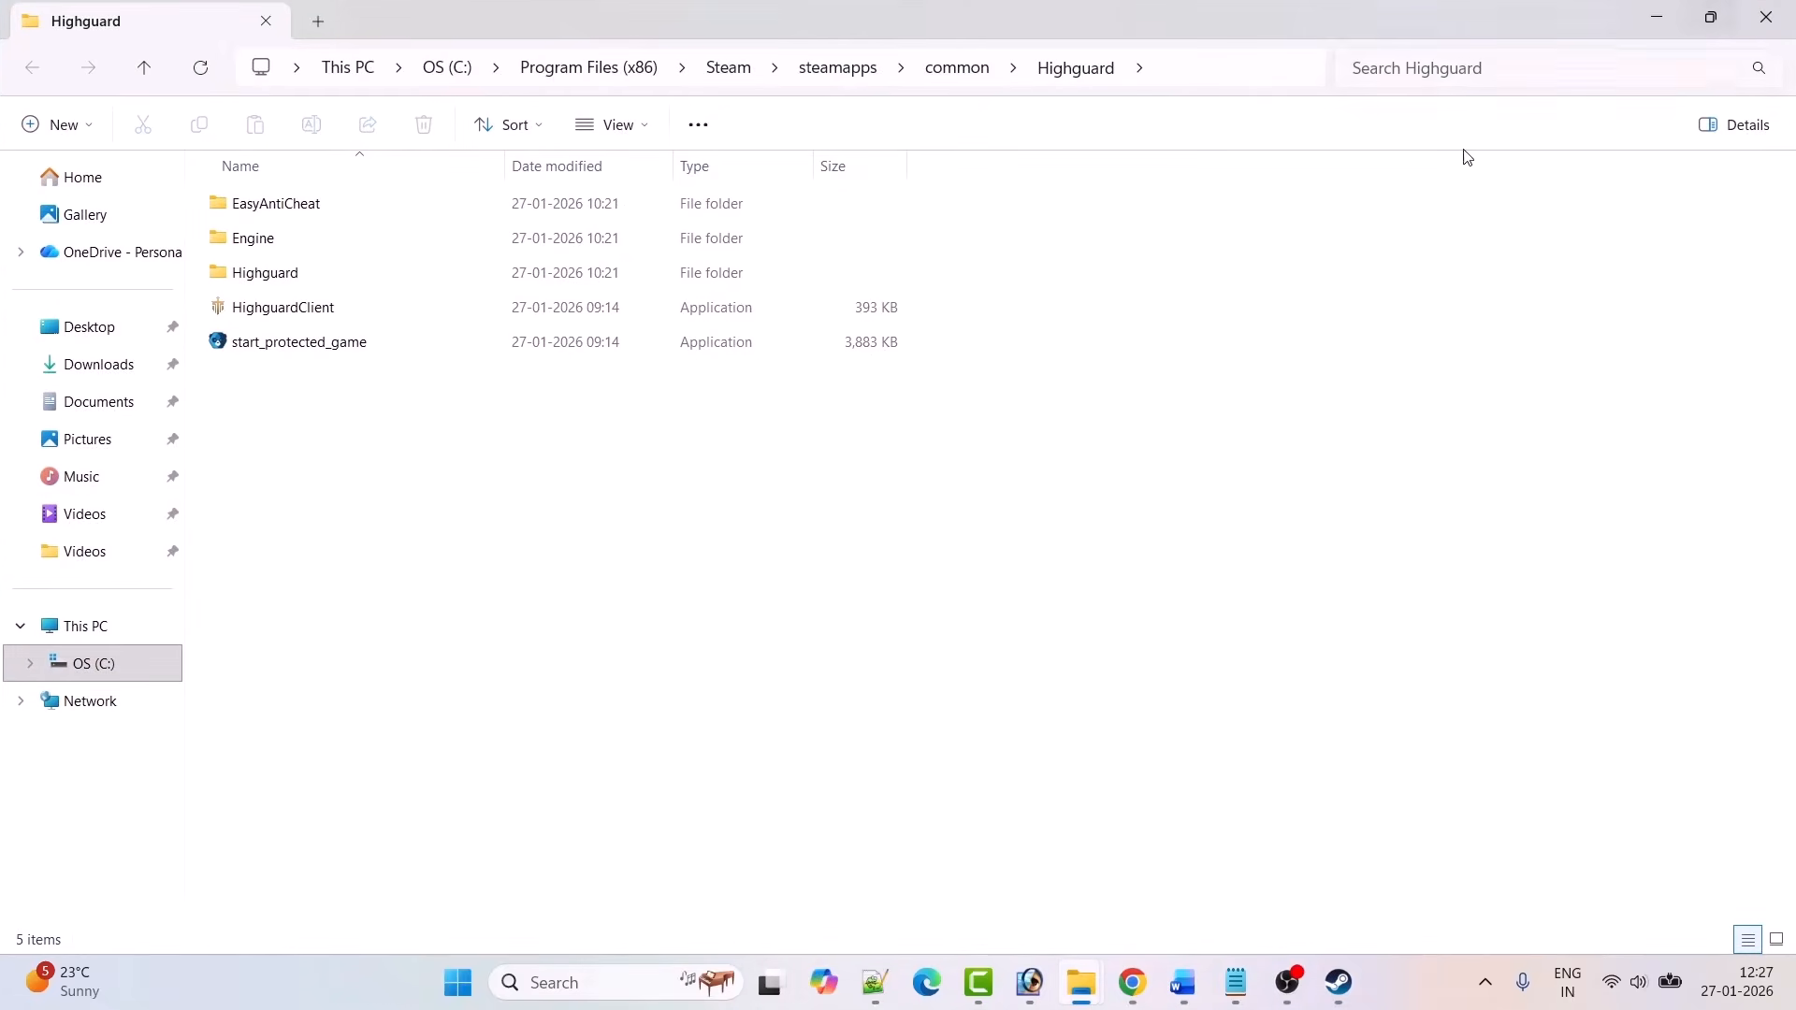
Step: Point out start_protected_game and HighguardClient, then select HighguardClient-Win64-Shipping in the Highguard\Binaries\Win64 subfolder
{"action": "left_click", "coordinate": [260, 346]}
{"action": "mouse_move", "coordinate": [299, 357]}
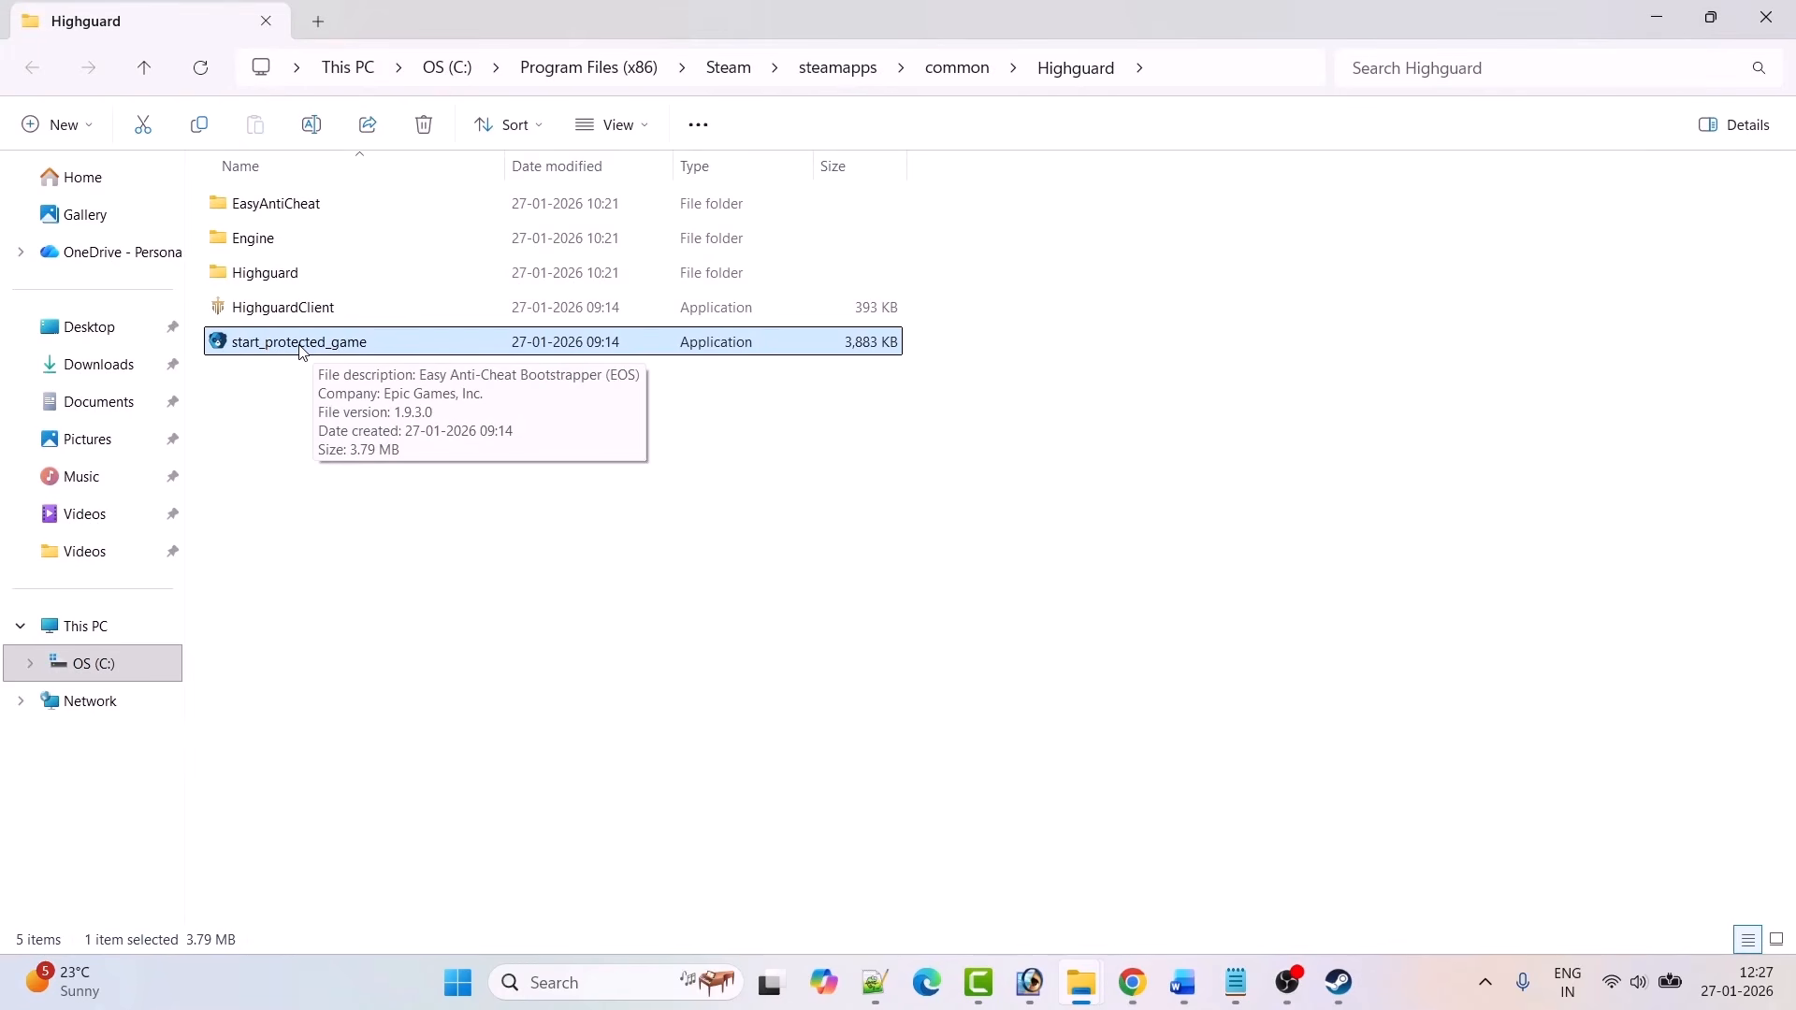
{"action": "left_click", "coordinate": [290, 317]}
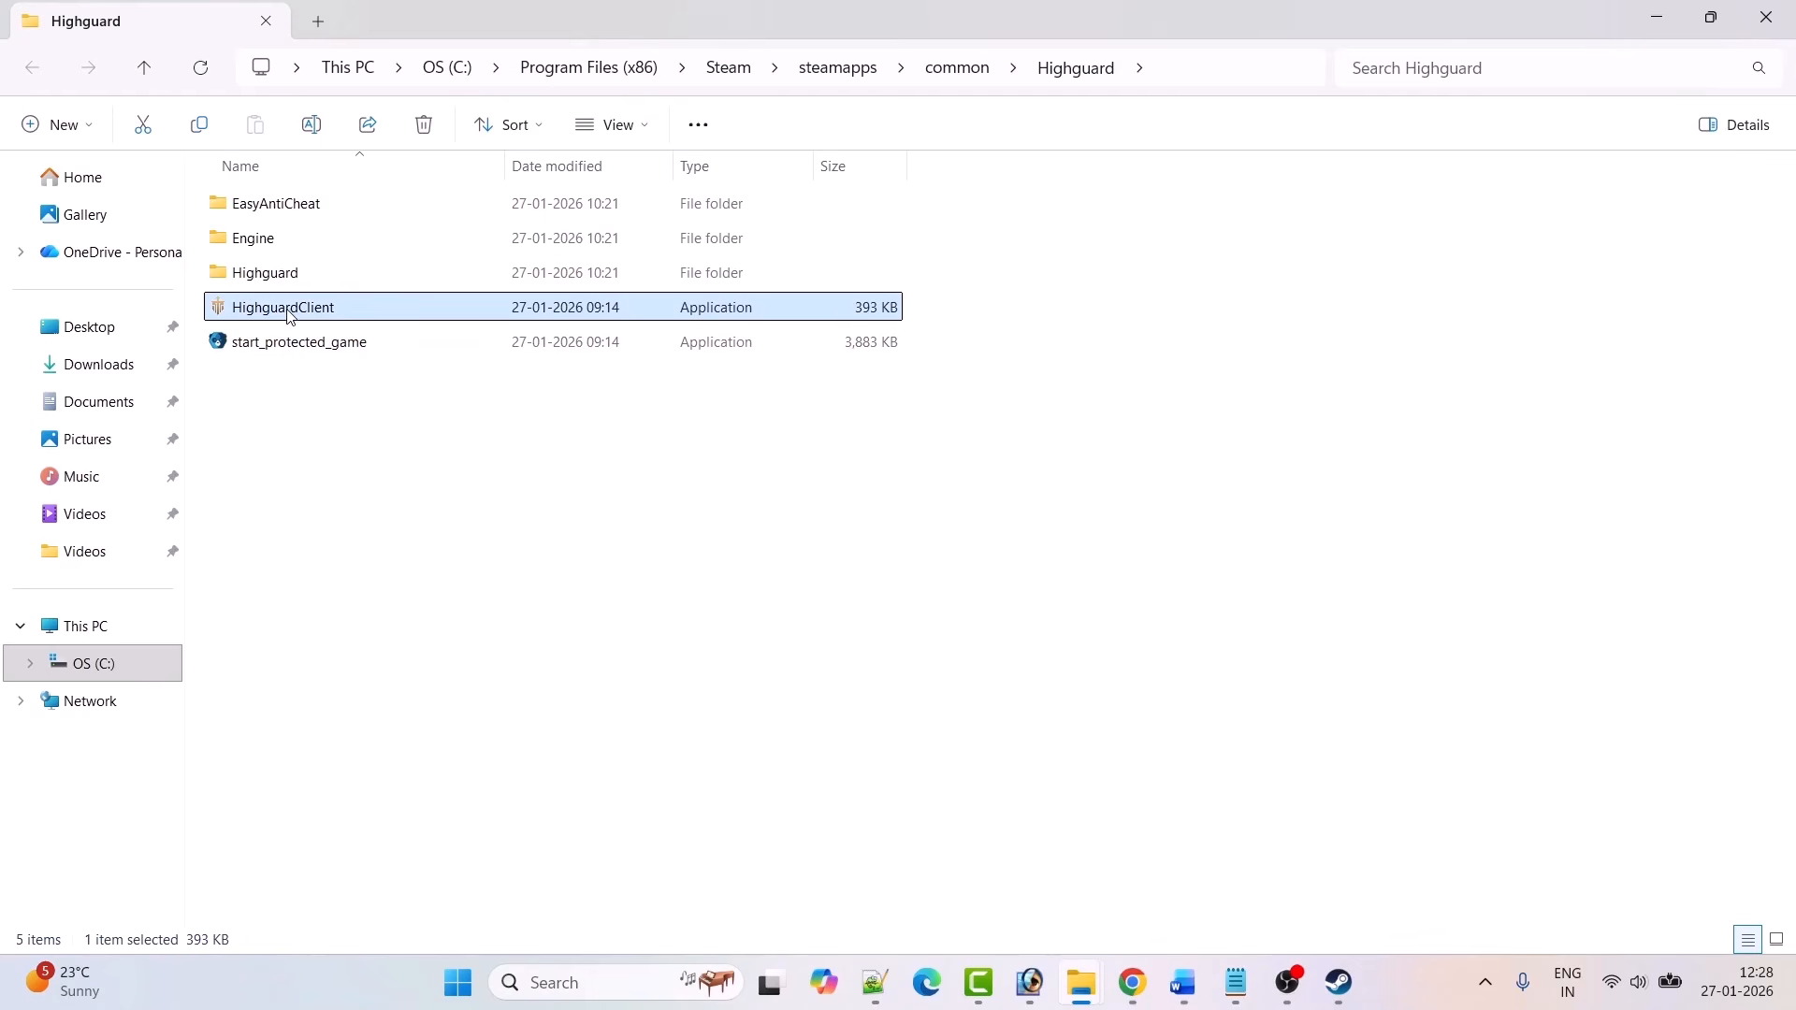
{"action": "mouse_move", "coordinate": [305, 317]}
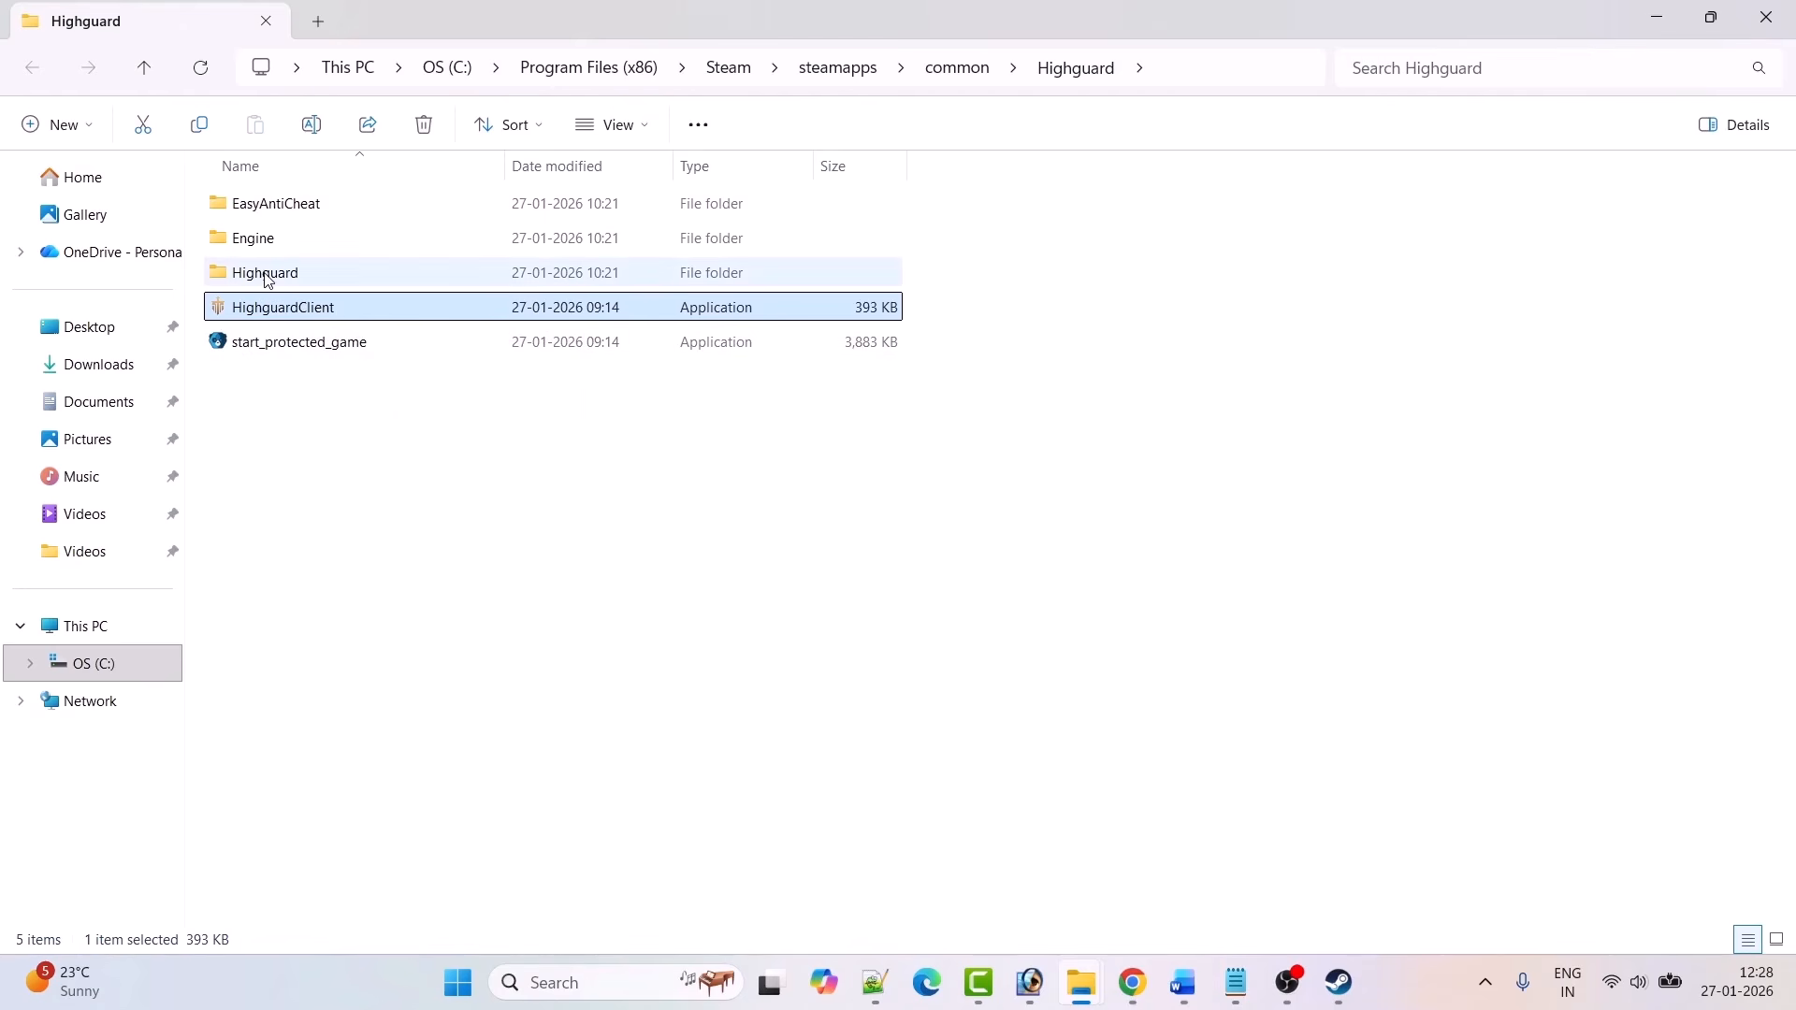
{"action": "double_click", "coordinate": [268, 281]}
{"action": "double_click", "coordinate": [285, 215]}
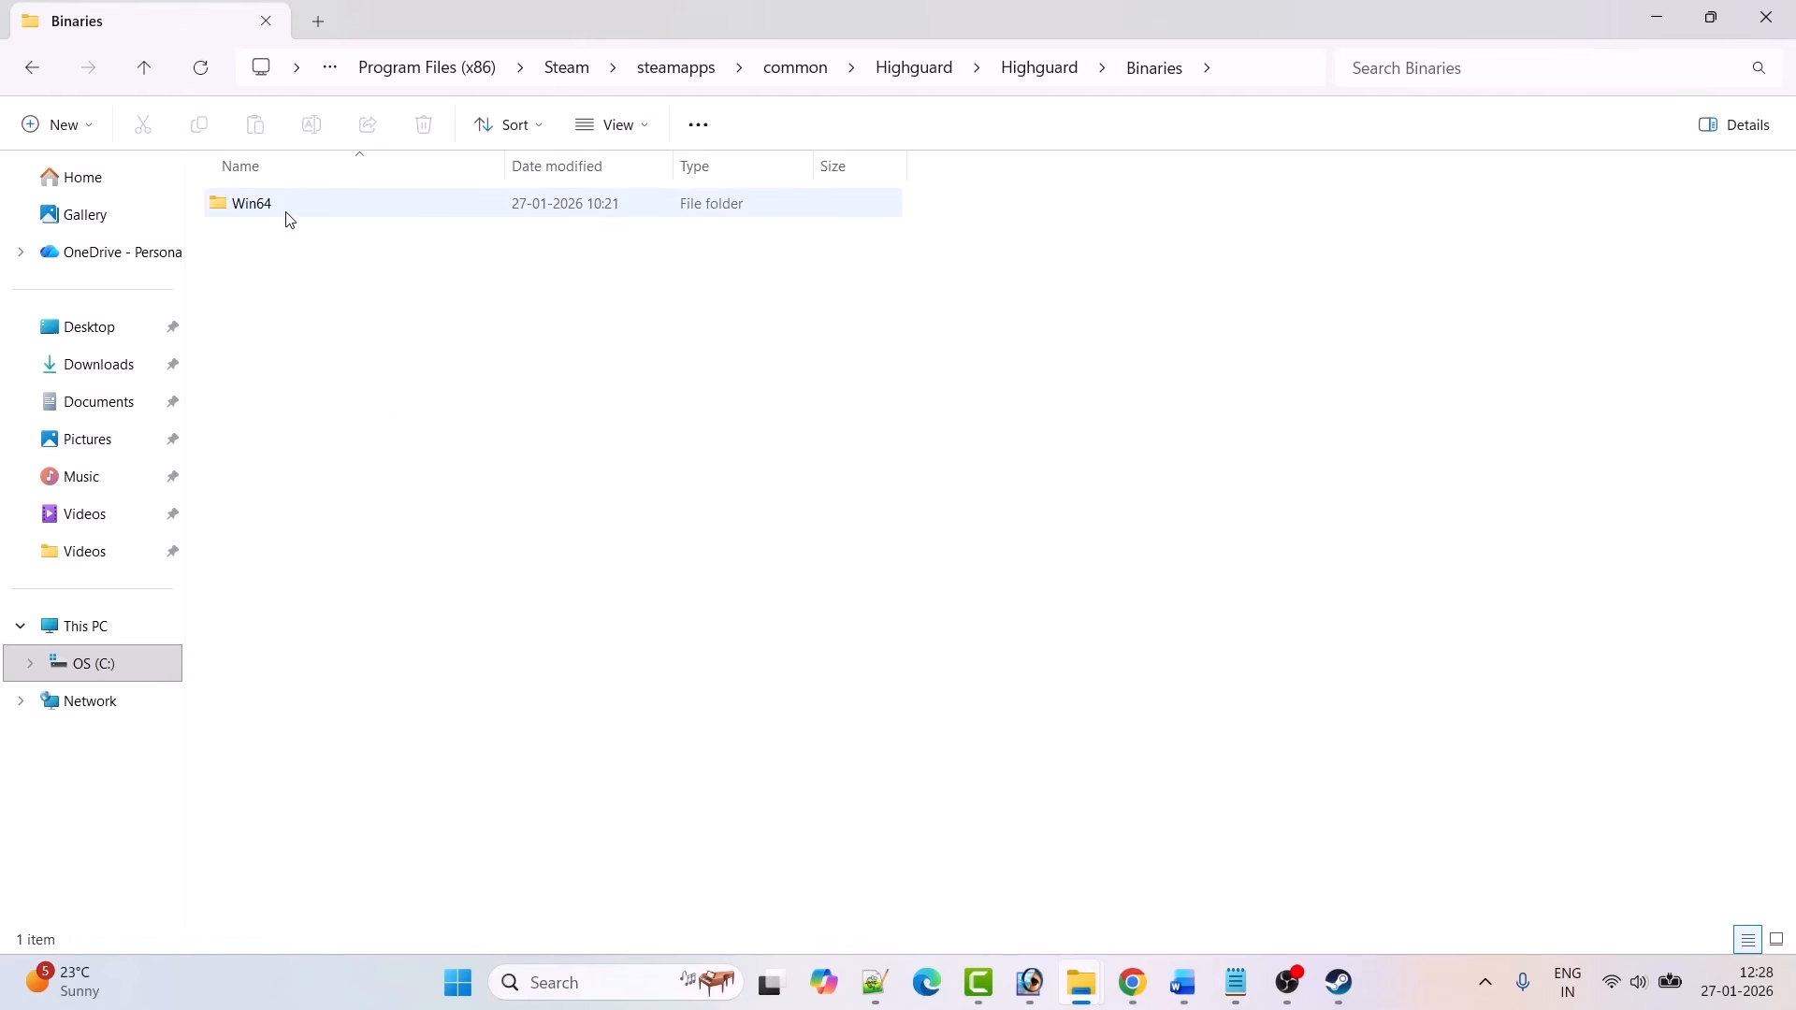
{"action": "double_click", "coordinate": [291, 221]}
{"action": "left_click", "coordinate": [290, 237]}
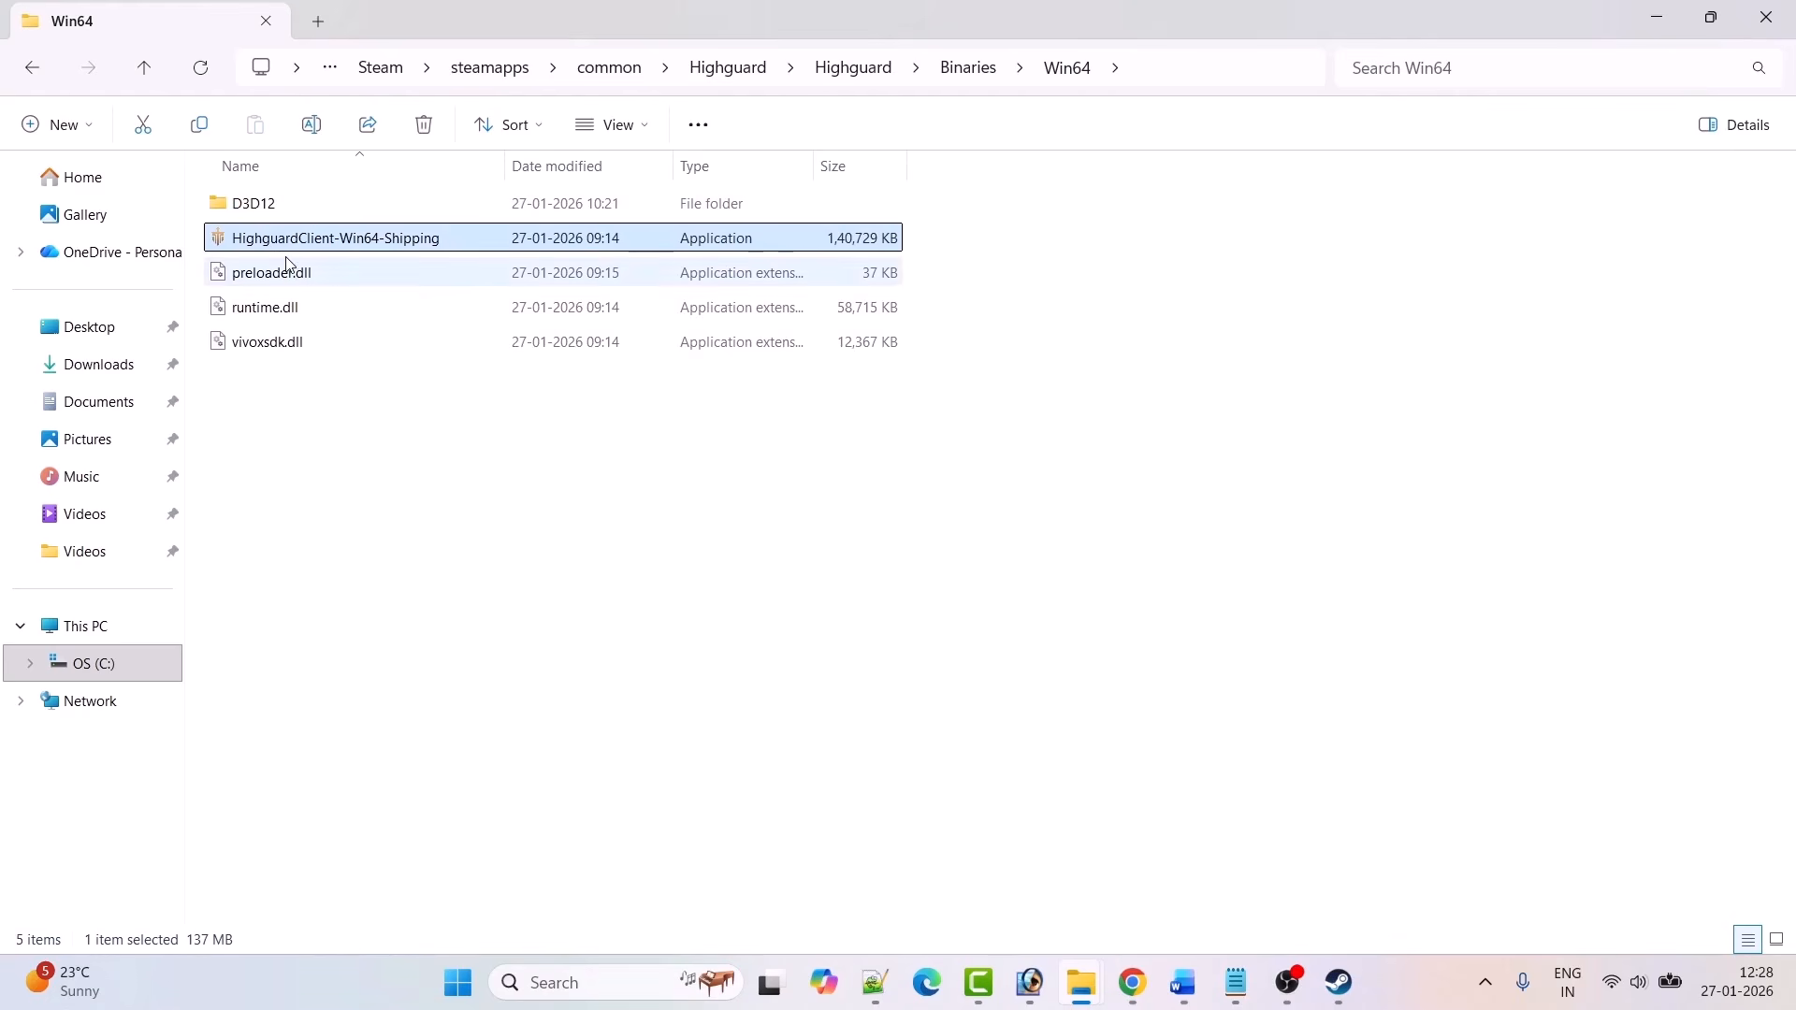
Step: Set HighguardClient-Win64-Shipping to run as an administrator in its compatibility properties and apply the change
{"action": "right_click", "coordinate": [362, 242]}
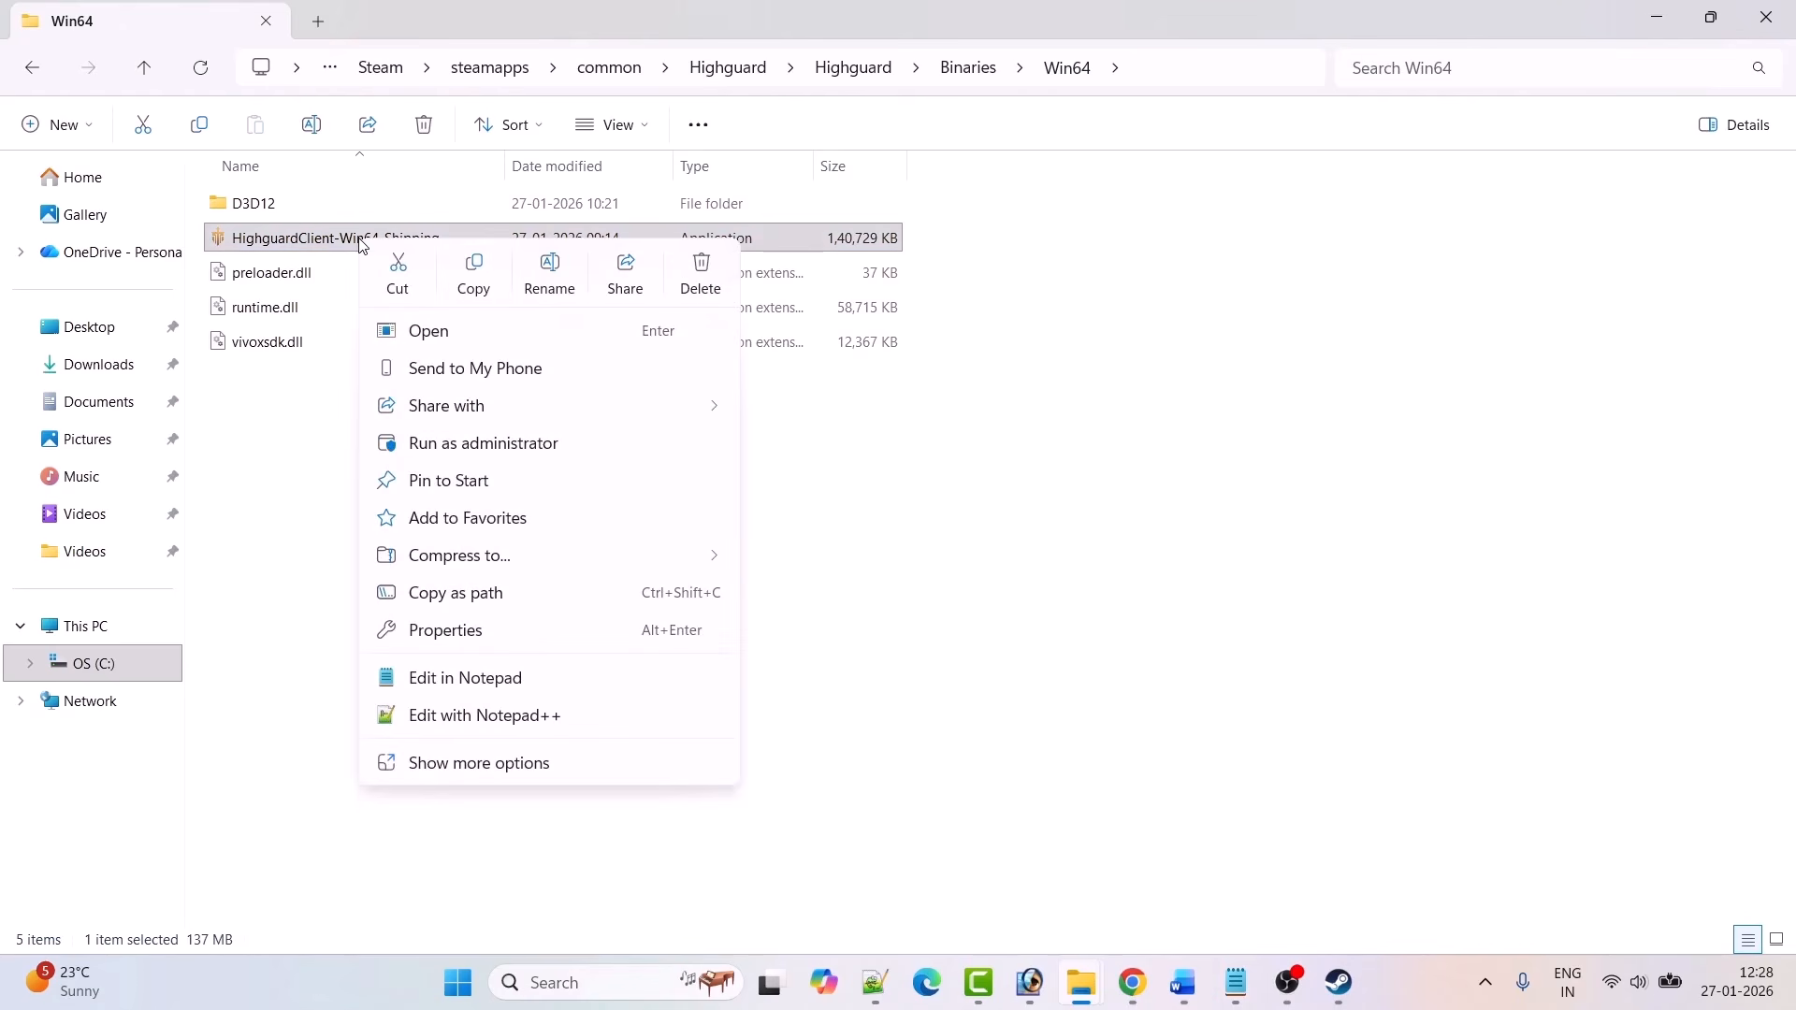
{"action": "left_click", "coordinate": [473, 636]}
{"action": "left_click_drag", "start_coordinate": [623, 266], "coordinate": [674, 190]}
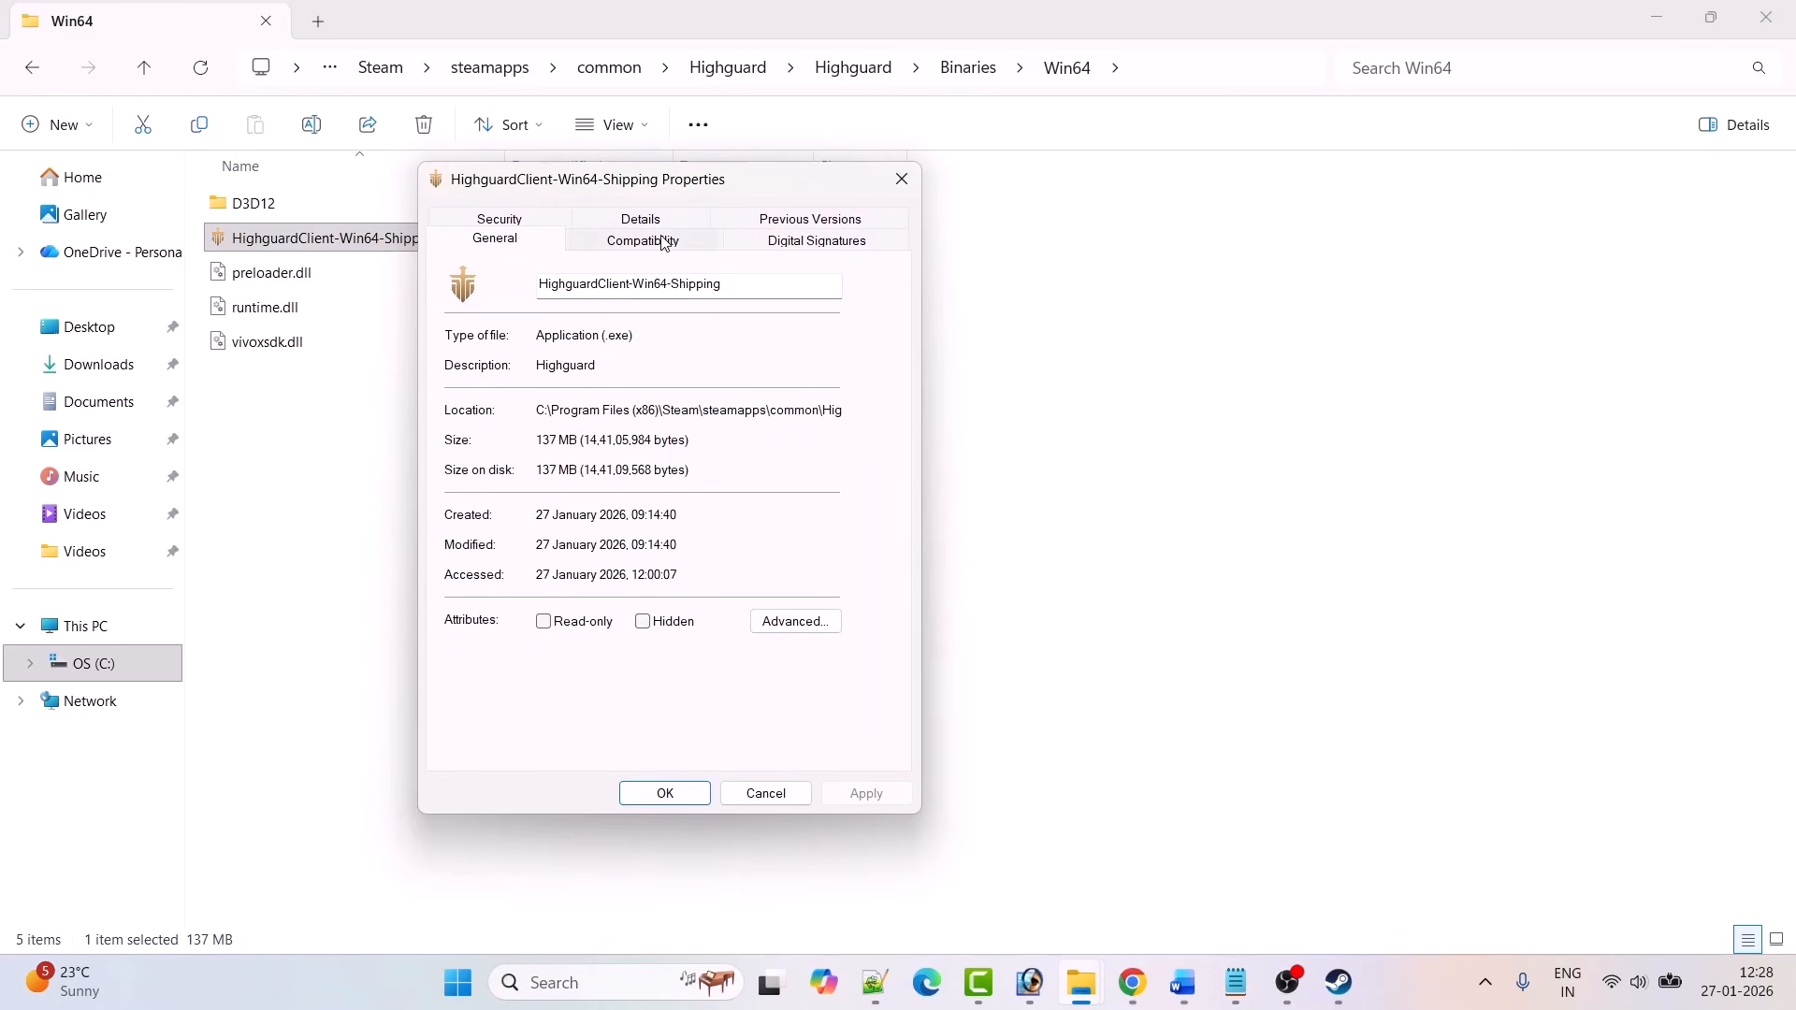
{"action": "left_click", "coordinate": [665, 242]}
{"action": "left_click", "coordinate": [464, 609]}
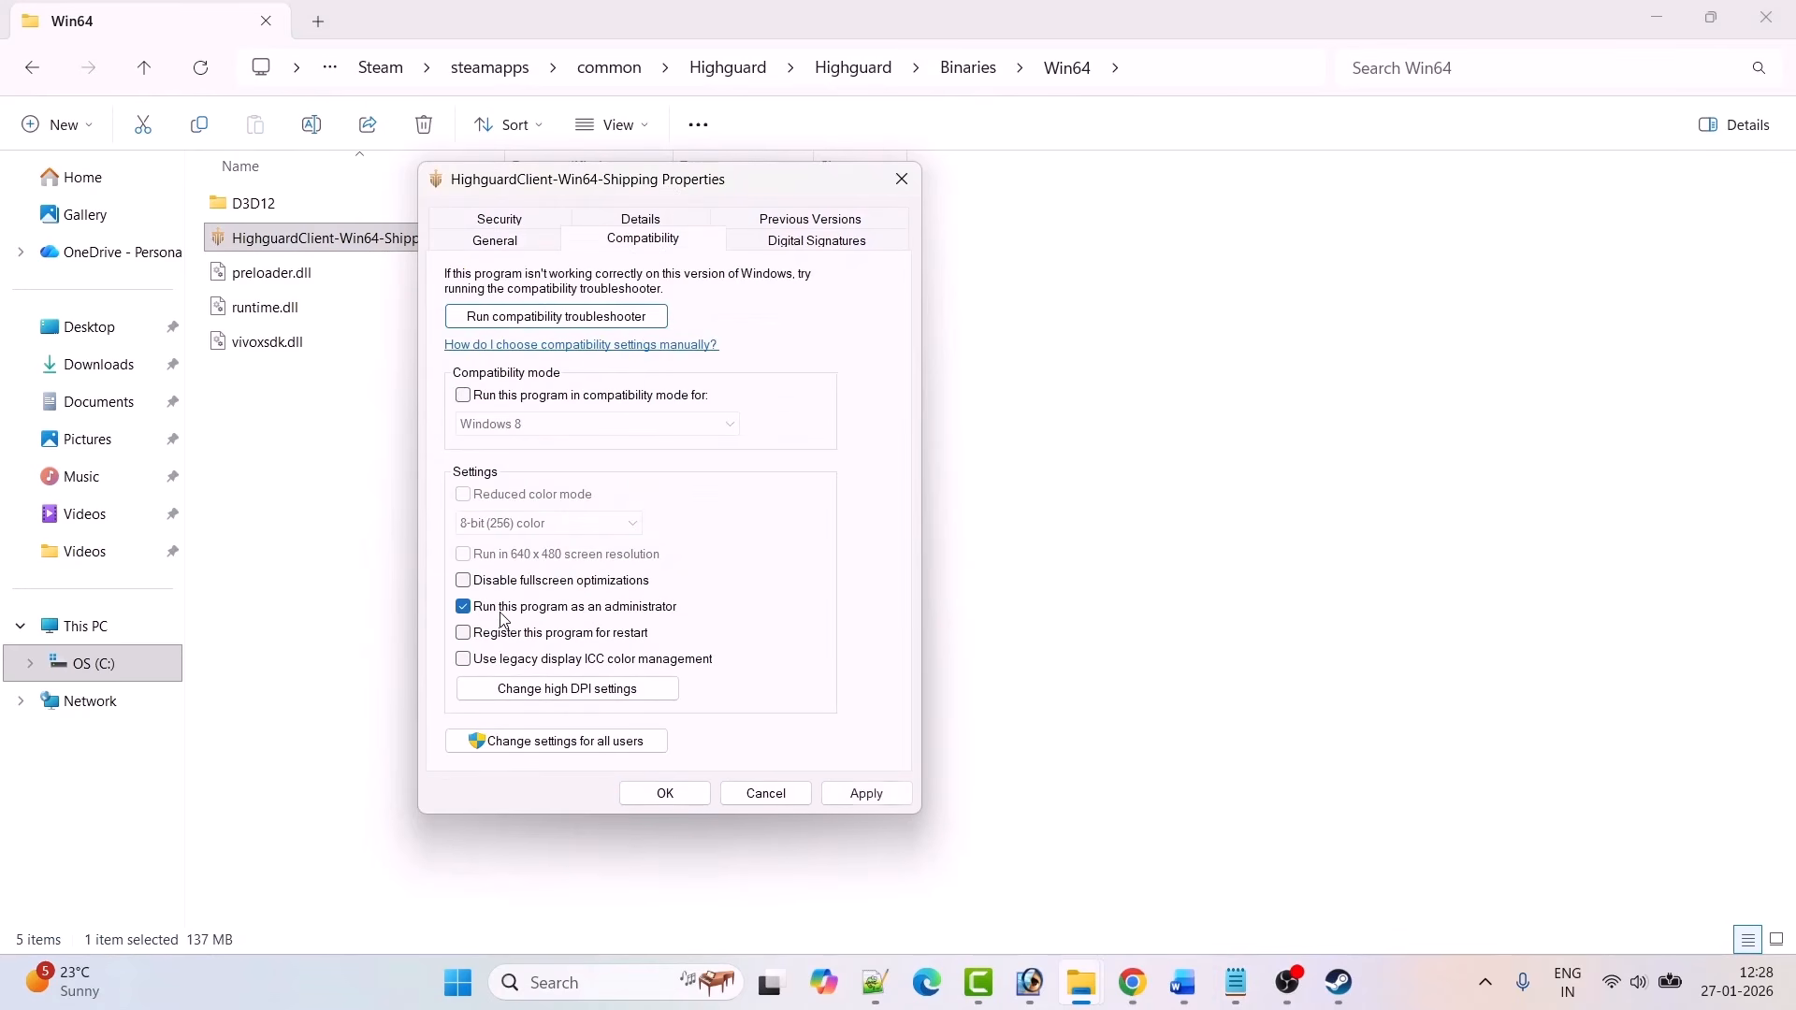
{"action": "left_click", "coordinate": [866, 793]}
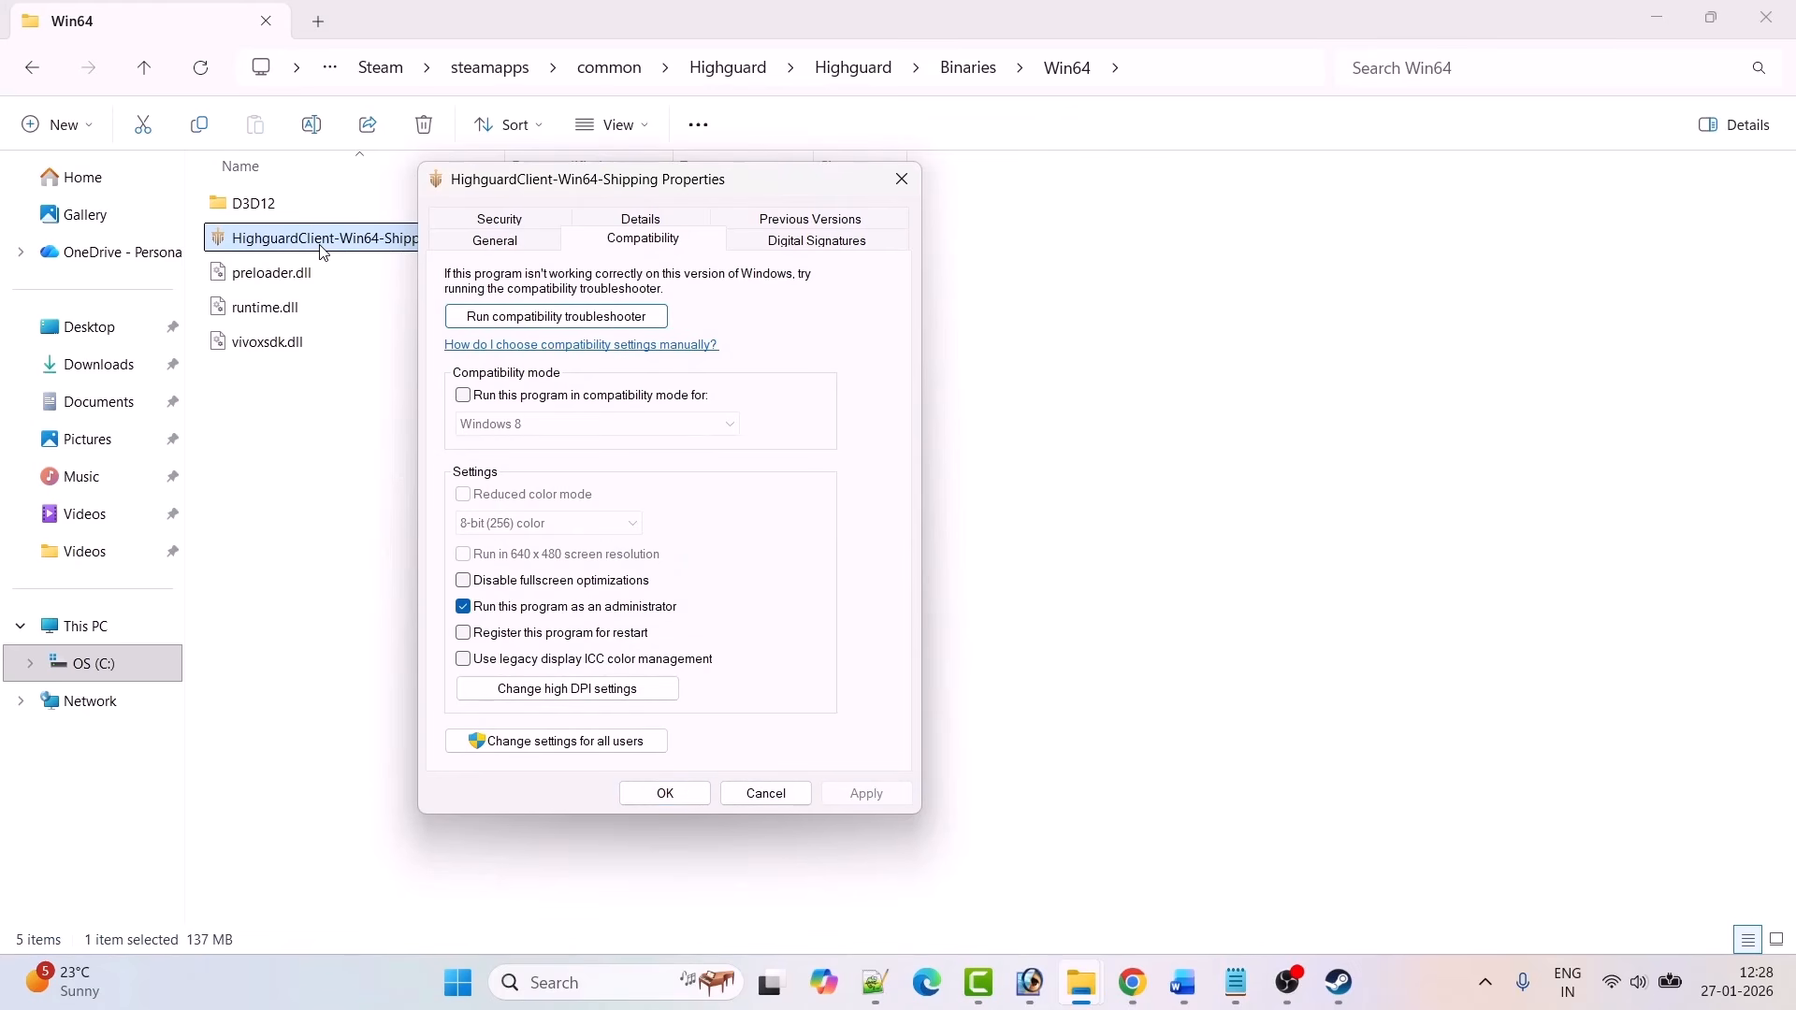
Step: Enable compatibility mode for Windows 8 on HighguardClient-Win64-Shipping and apply it
{"action": "left_click", "coordinate": [464, 397]}
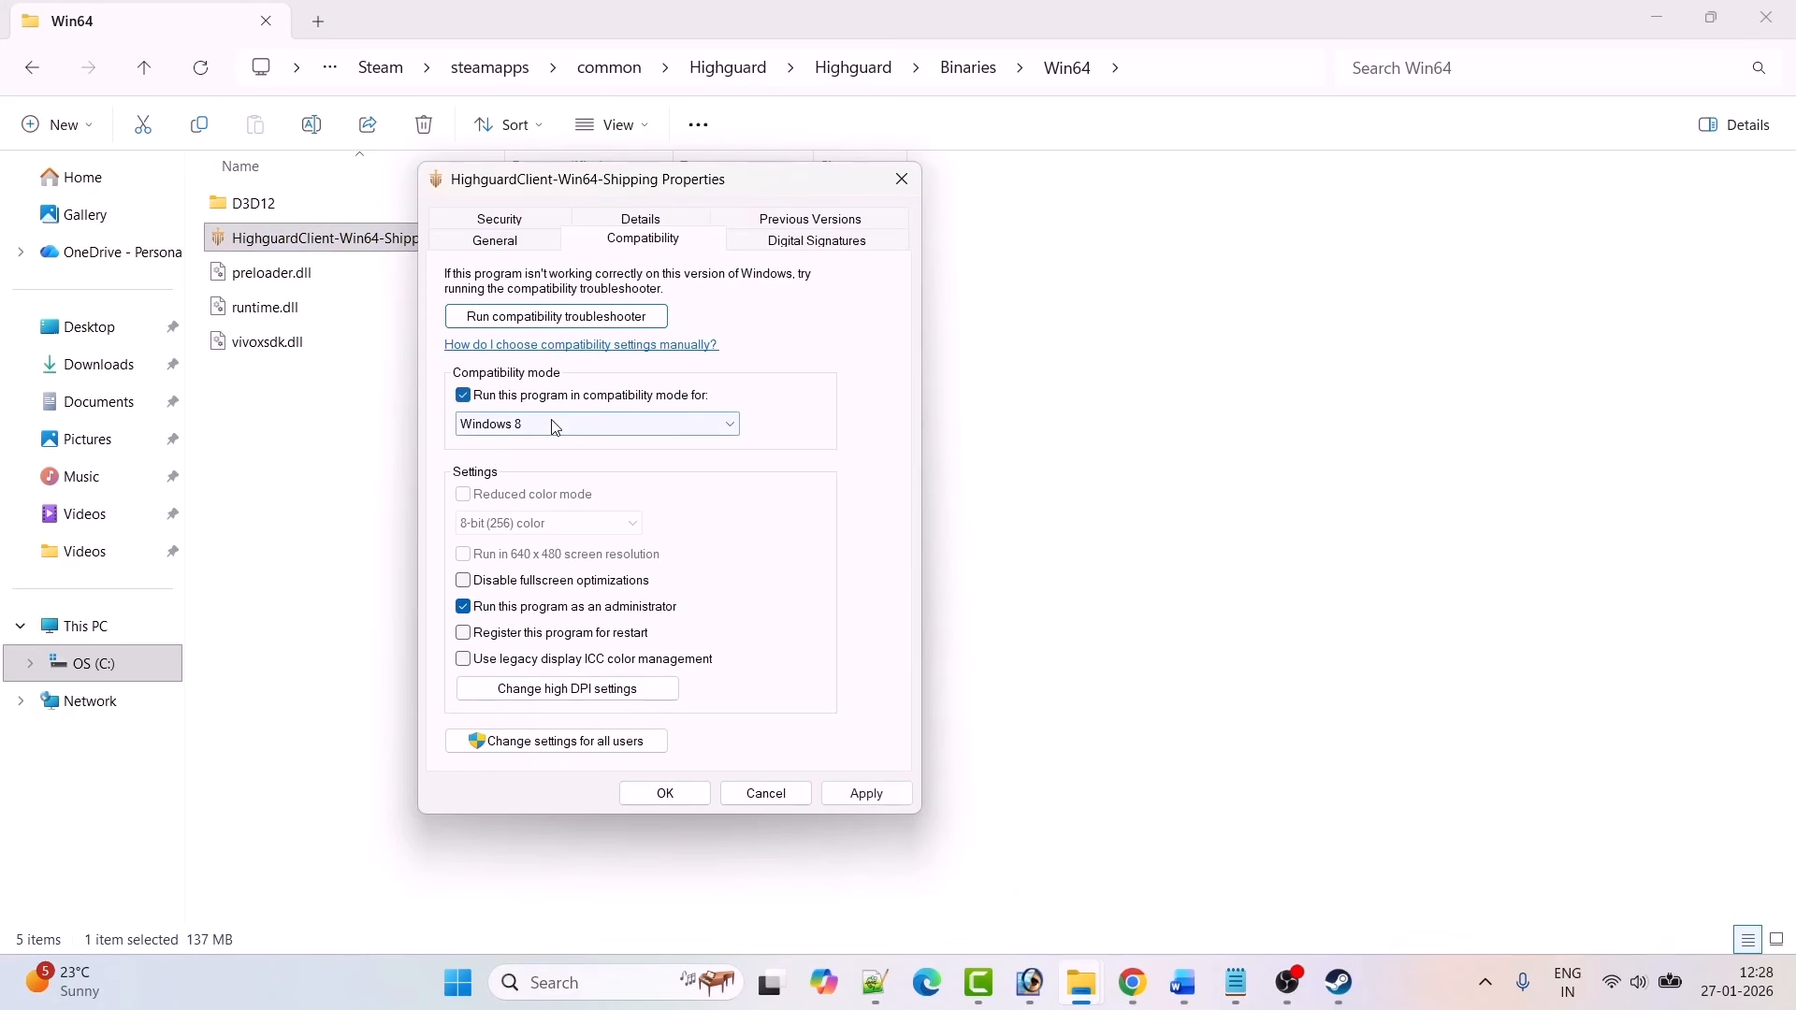
{"action": "left_click", "coordinate": [703, 425]}
{"action": "left_click", "coordinate": [561, 505]}
{"action": "left_click", "coordinate": [864, 793]}
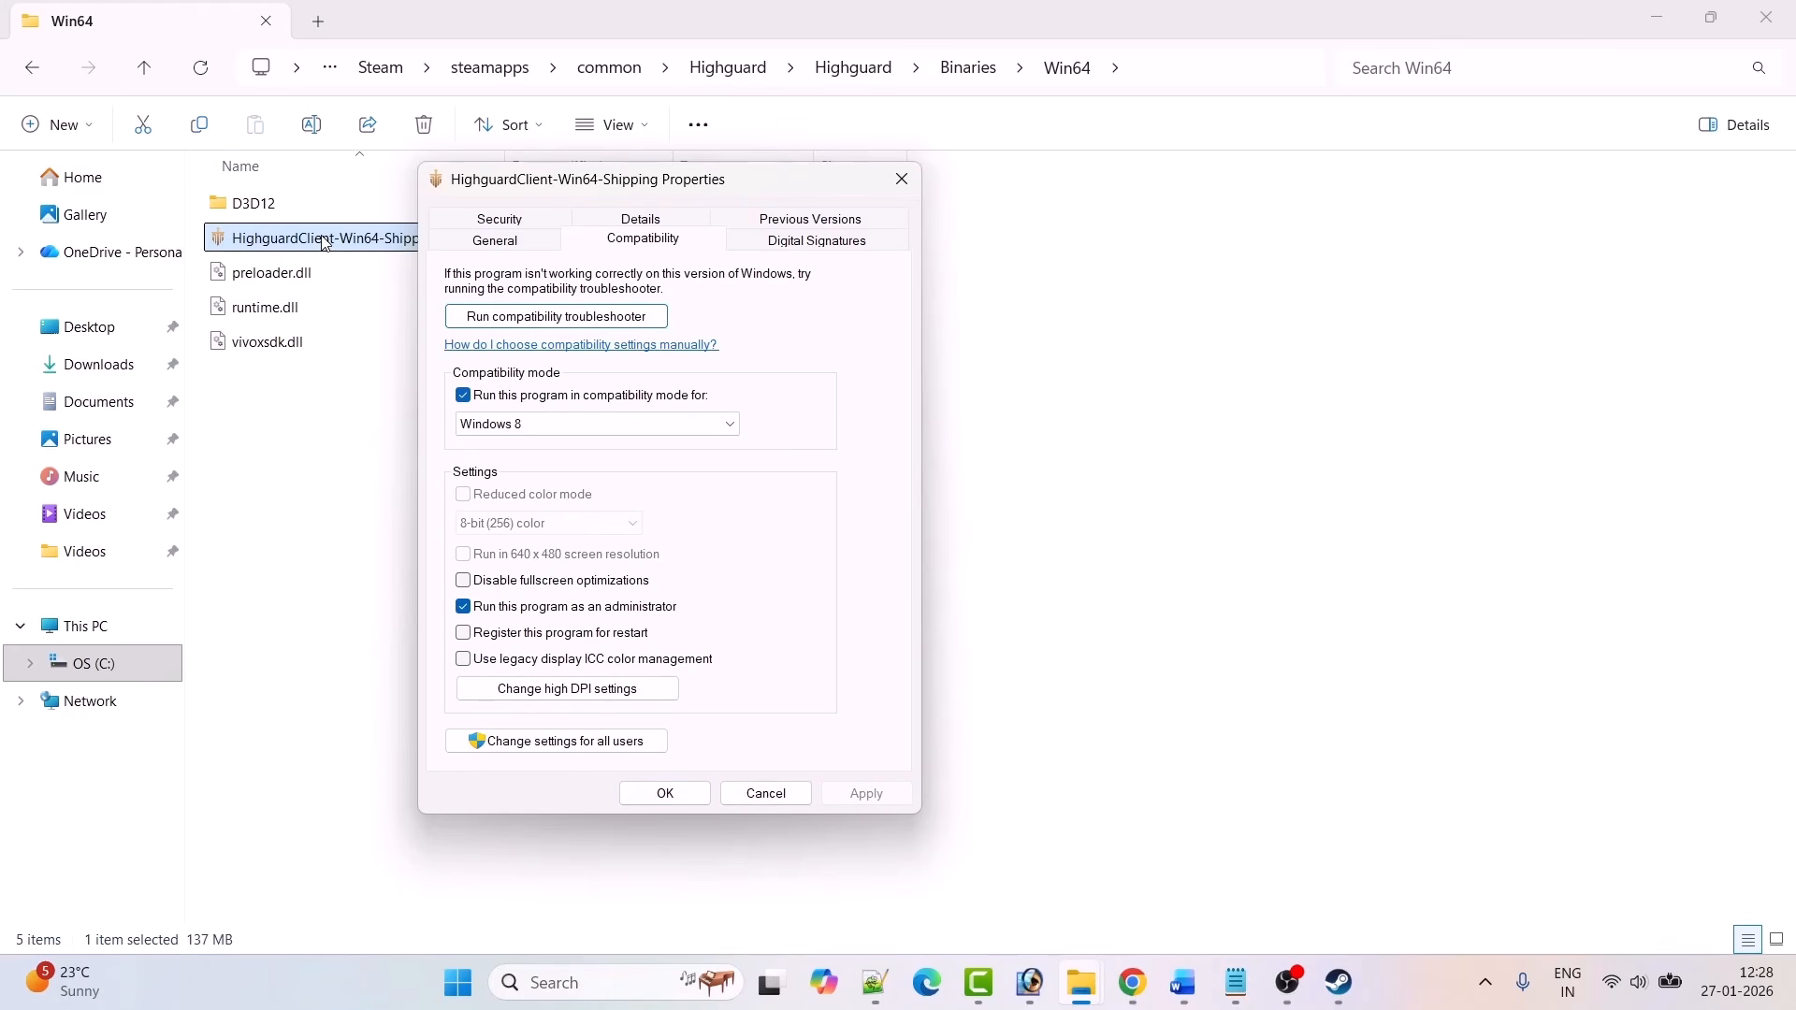
Step: Change the executable's compatibility mode to Windows 7 and disable fullscreen optimizations, applying each change
{"action": "left_click", "coordinate": [563, 426]}
{"action": "left_click", "coordinate": [561, 489]}
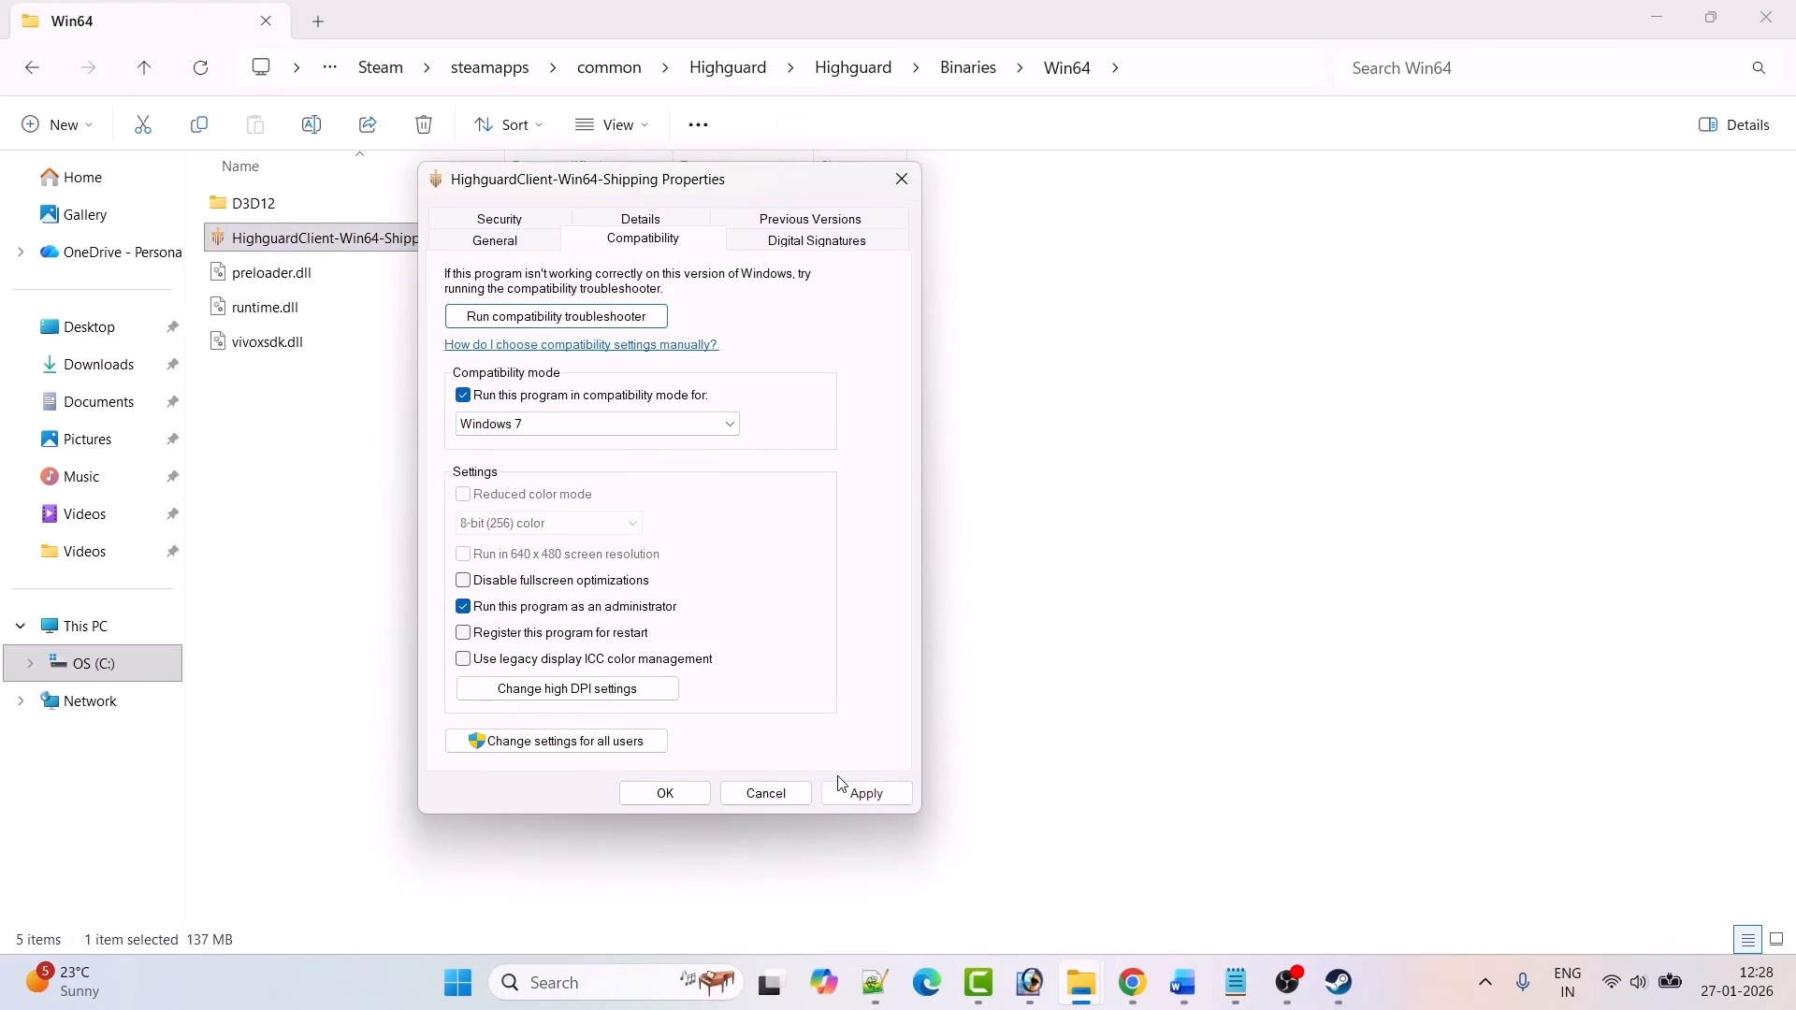
{"action": "left_click", "coordinate": [846, 791]}
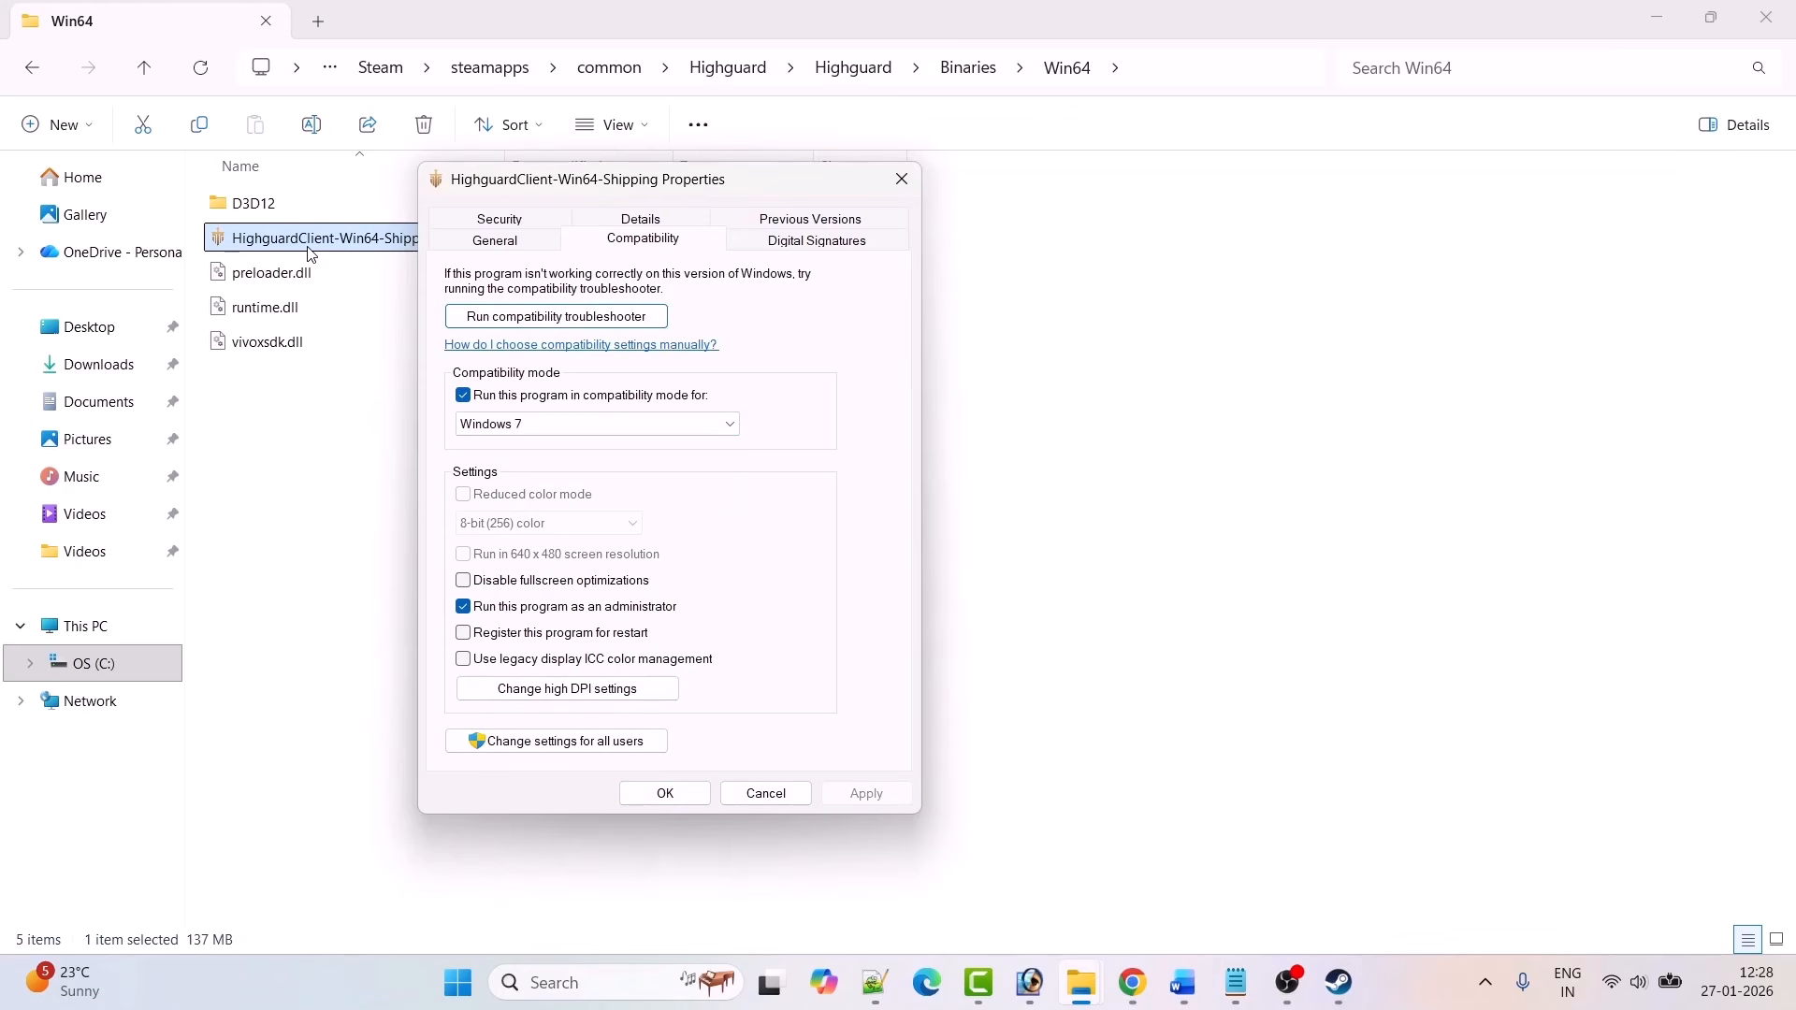
{"action": "left_click", "coordinate": [472, 587]}
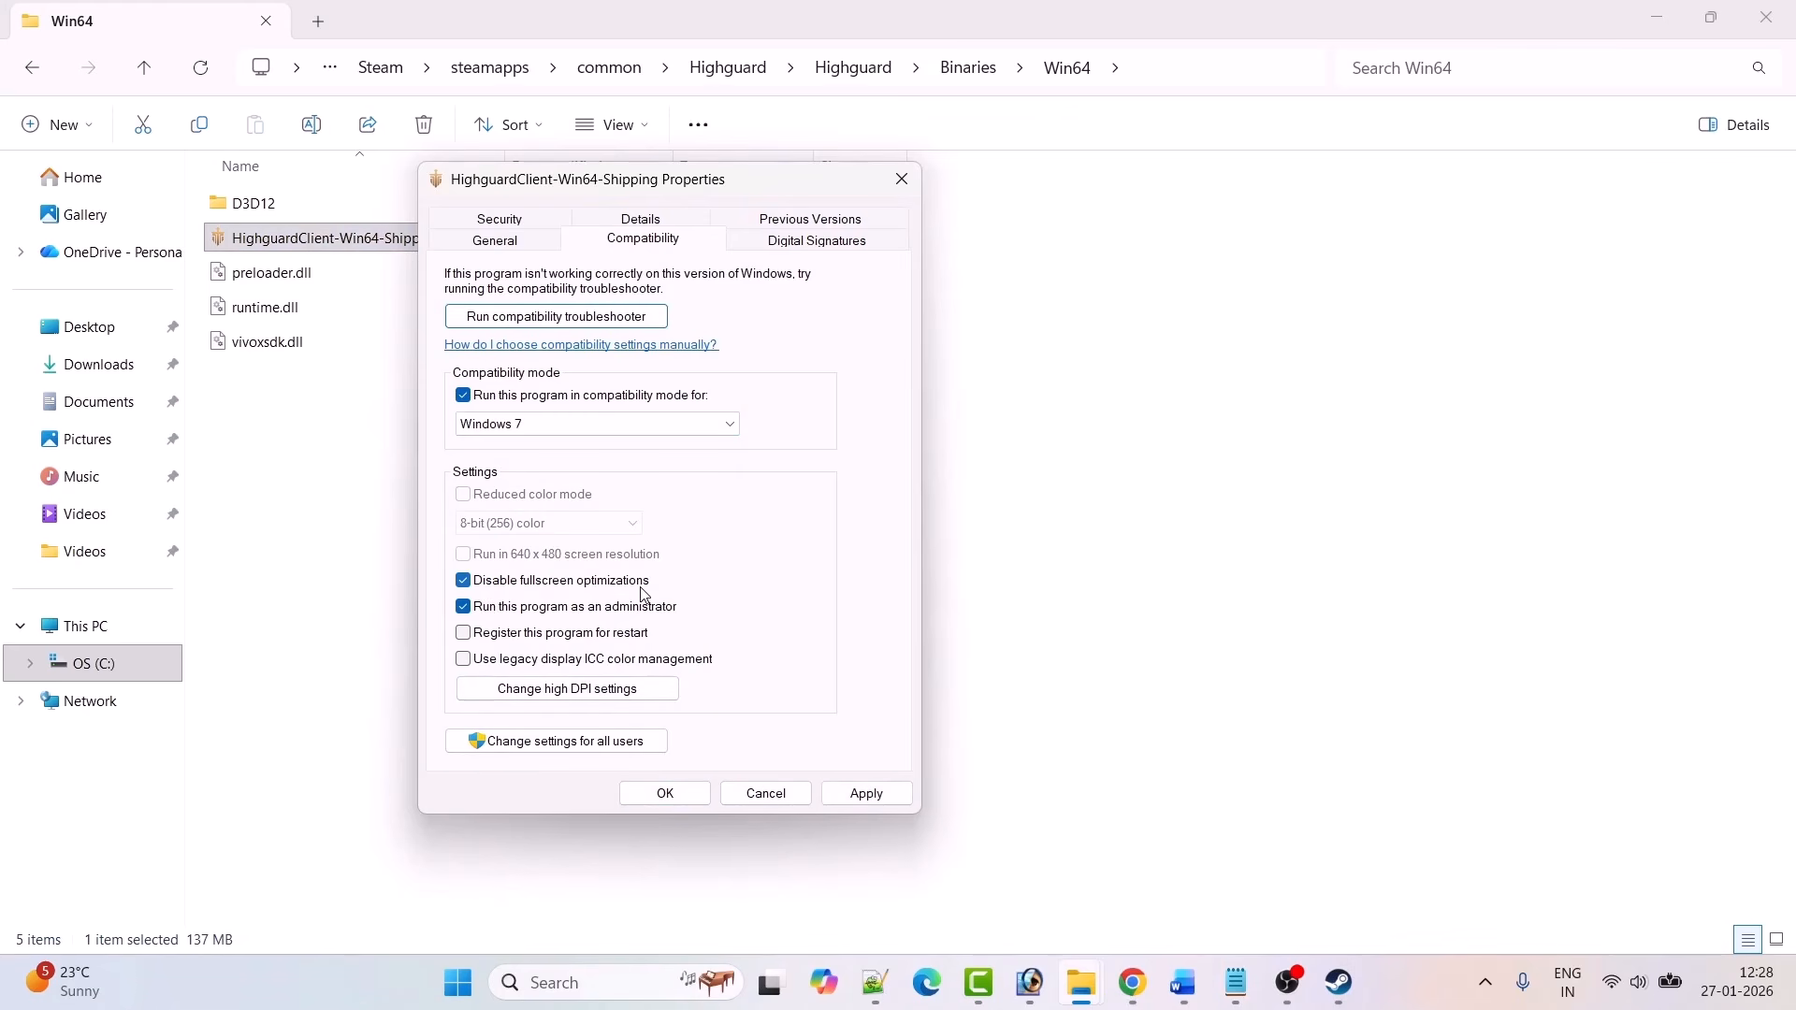
{"action": "left_click", "coordinate": [856, 797]}
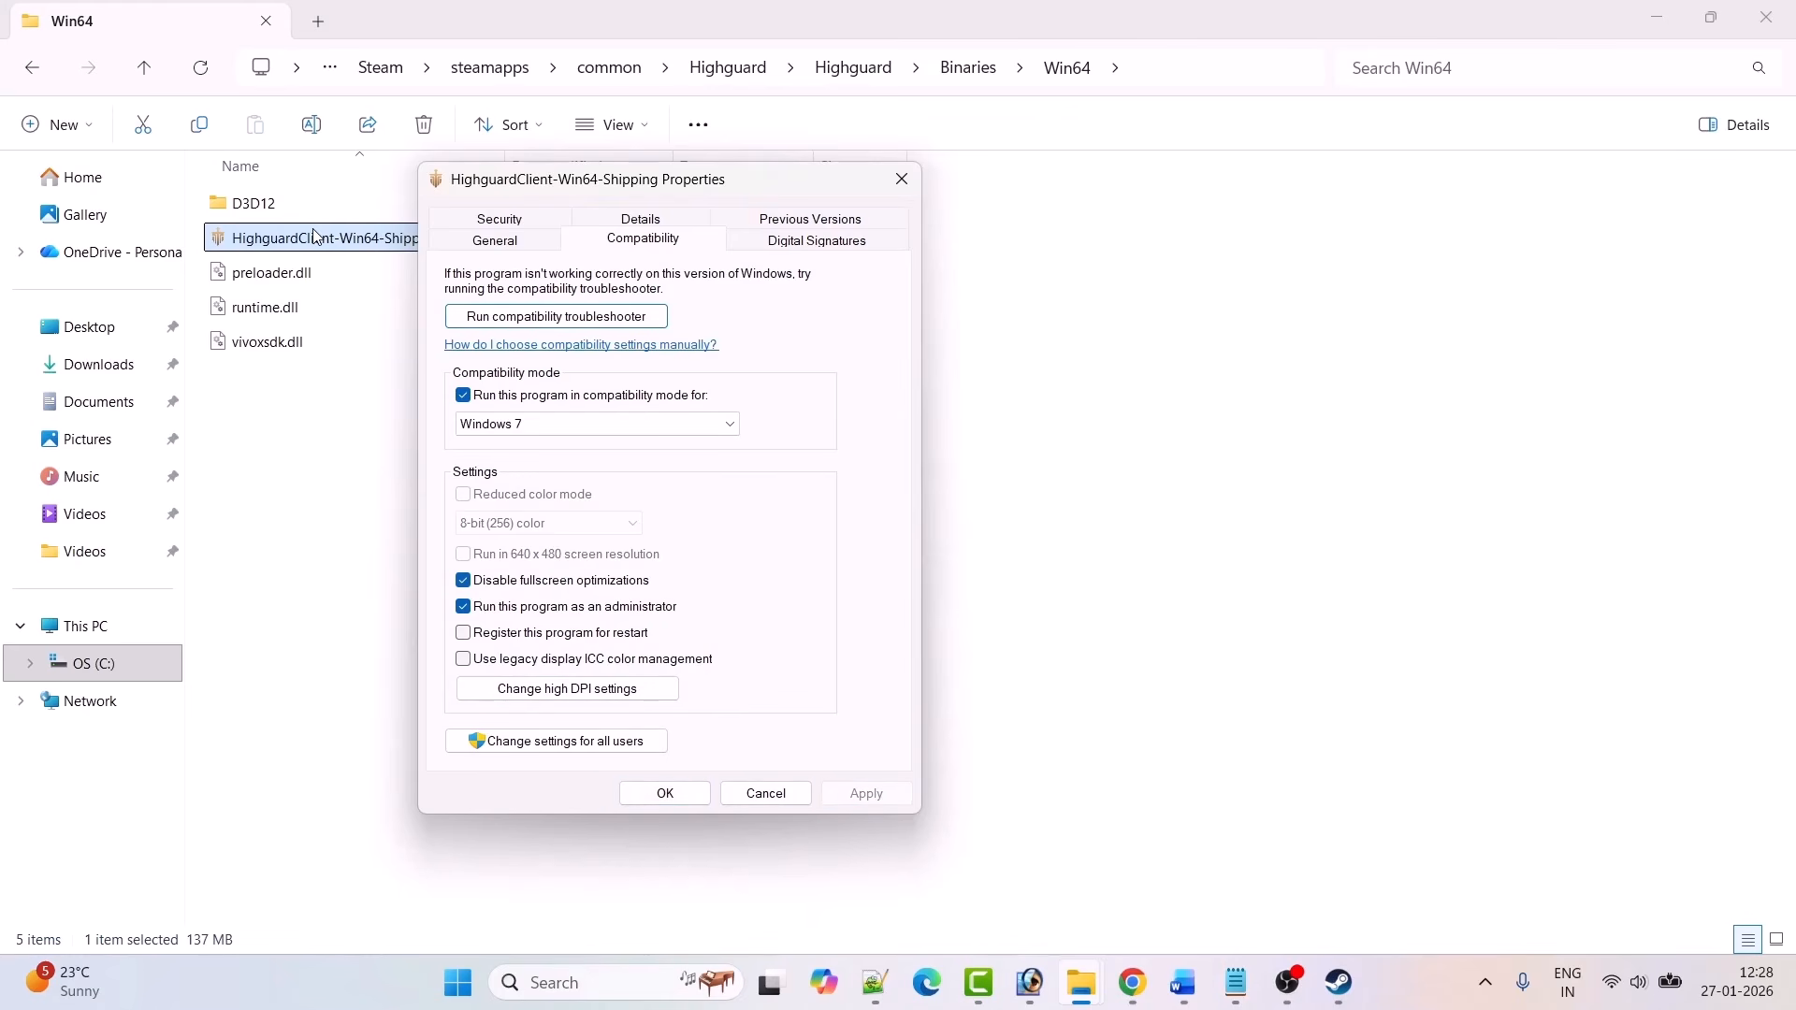
Step: Turn off compatibility mode, disabled fullscreen optimizations and run as administrator for the executable, apply, and close its properties
{"action": "left_click", "coordinate": [463, 395]}
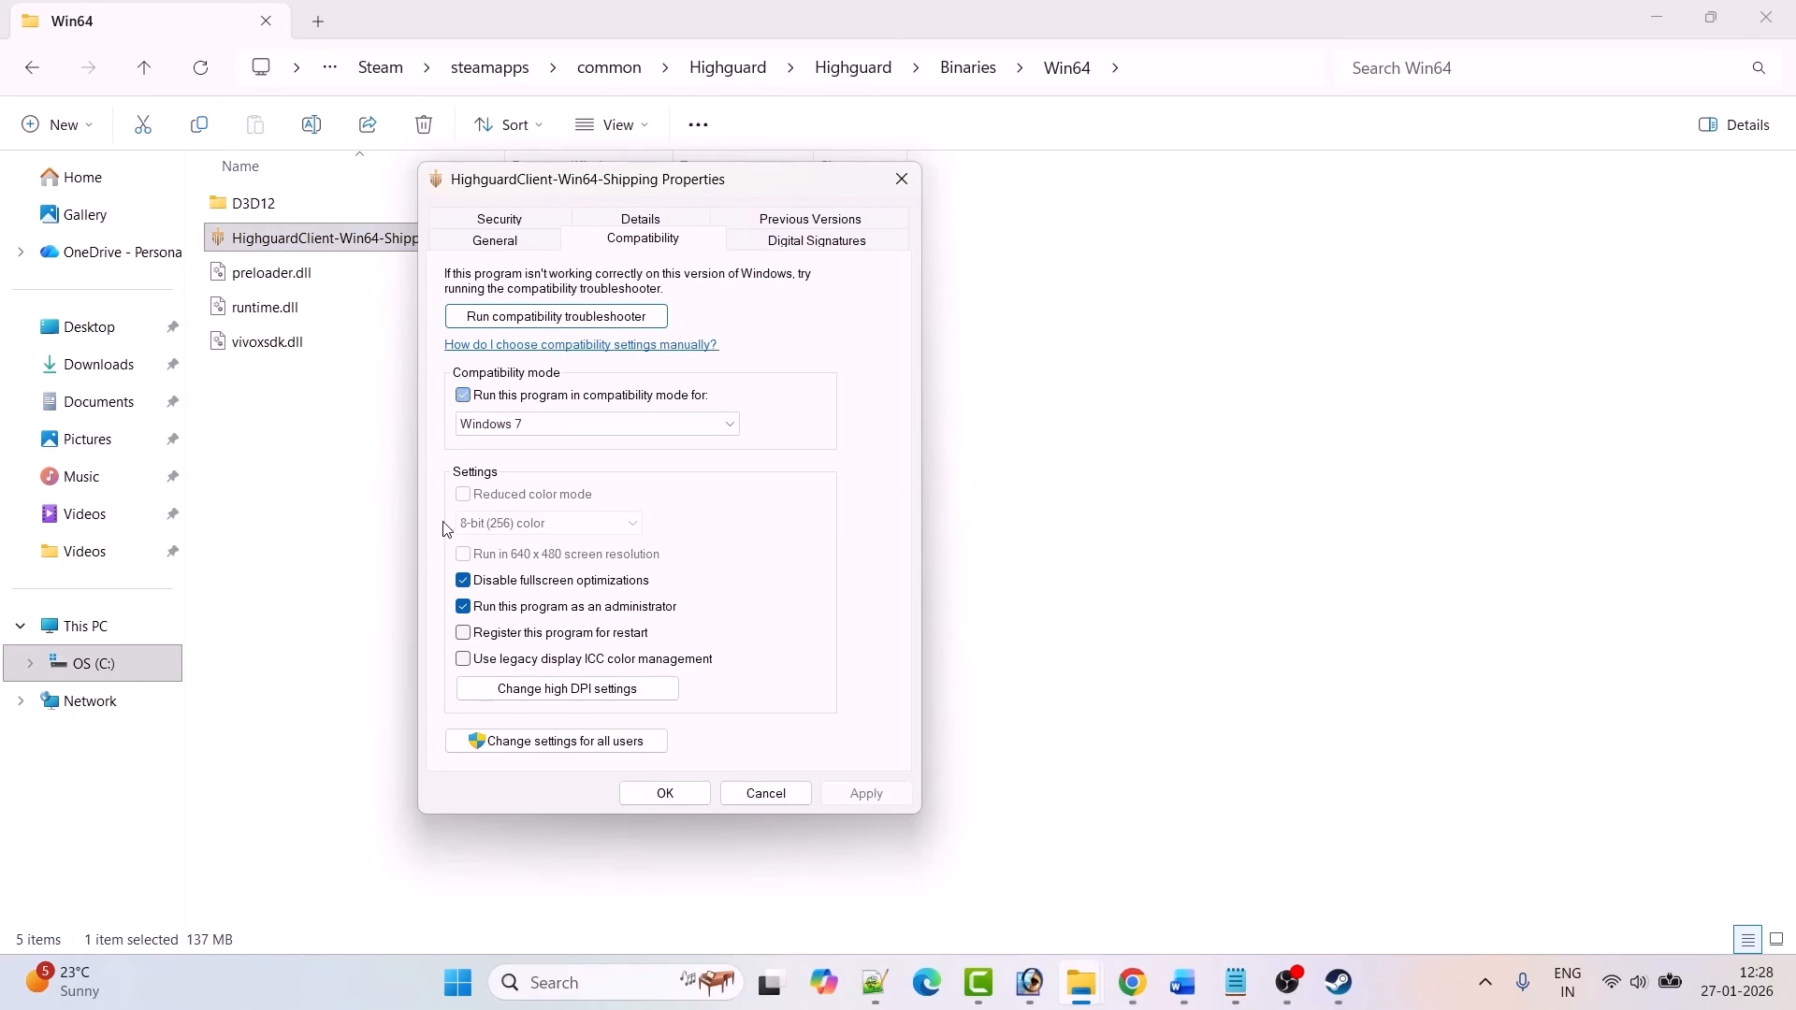
{"action": "left_click", "coordinate": [464, 581]}
{"action": "left_click", "coordinate": [463, 607]}
{"action": "left_click", "coordinate": [866, 794]}
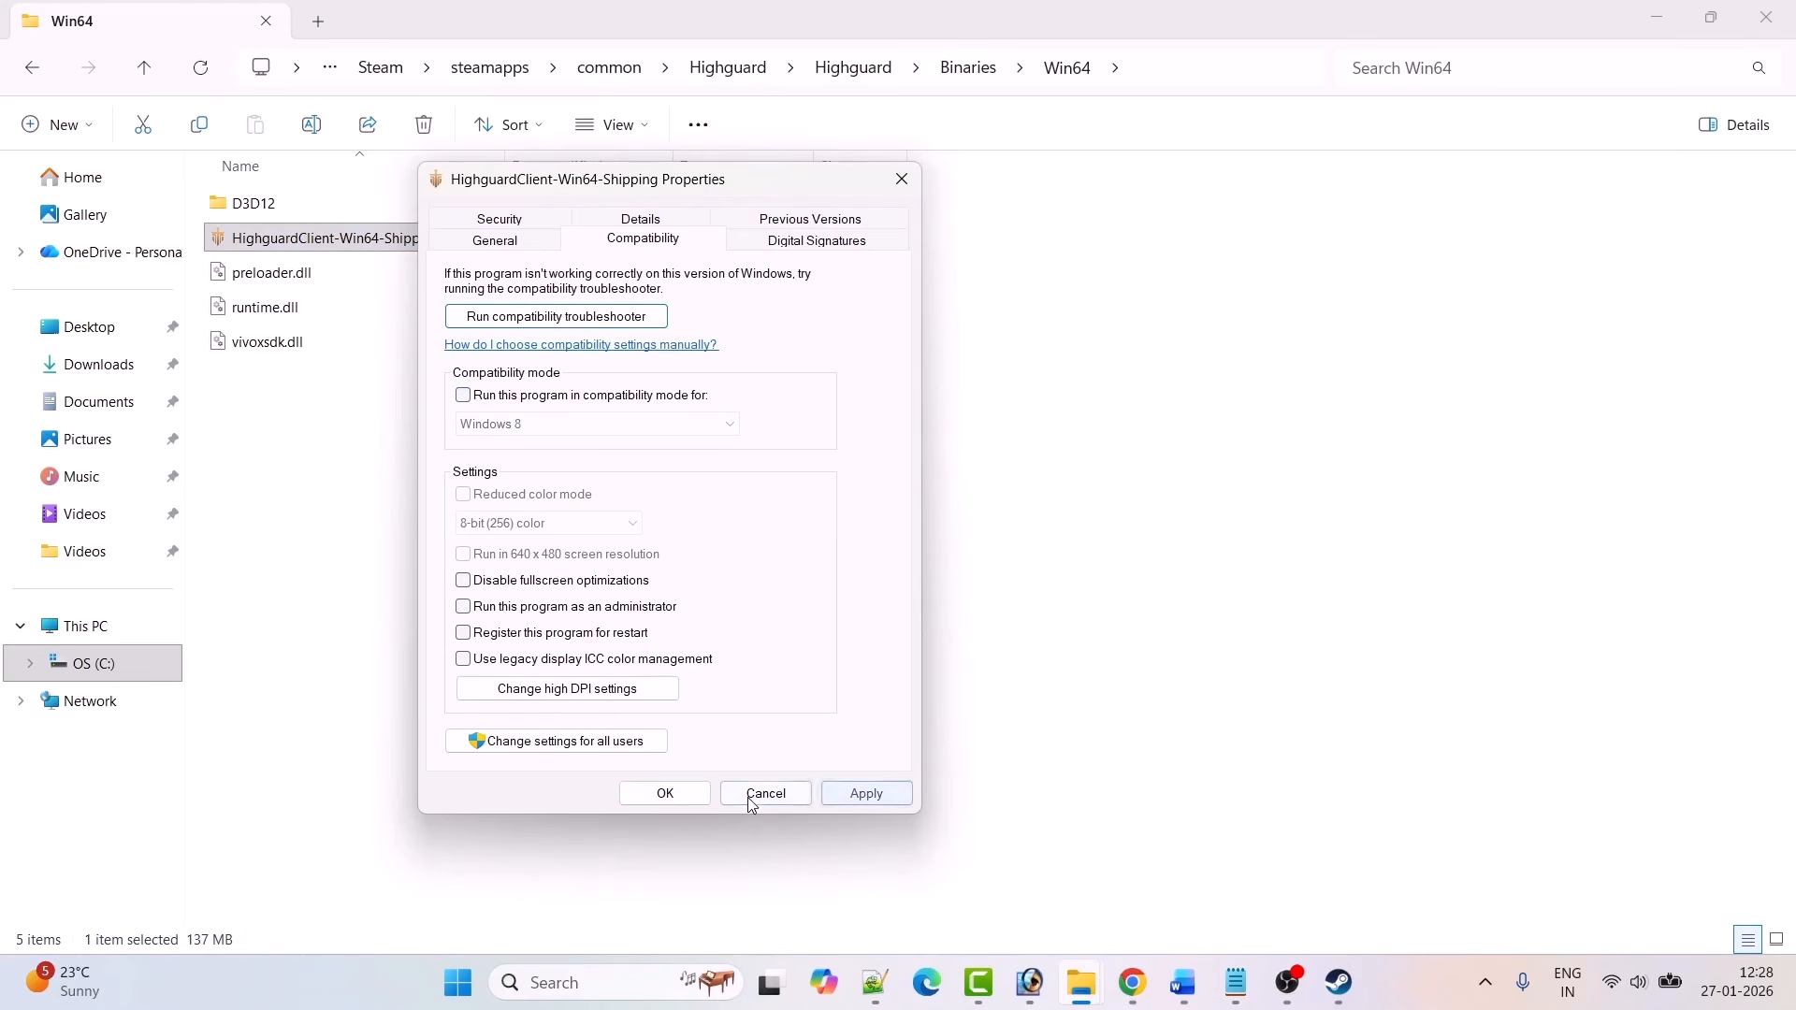
{"action": "left_click", "coordinate": [666, 794]}
Step: Read Fix 7 in the Word document and open Windows Security through a Windows search
{"action": "left_click", "coordinate": [1181, 980]}
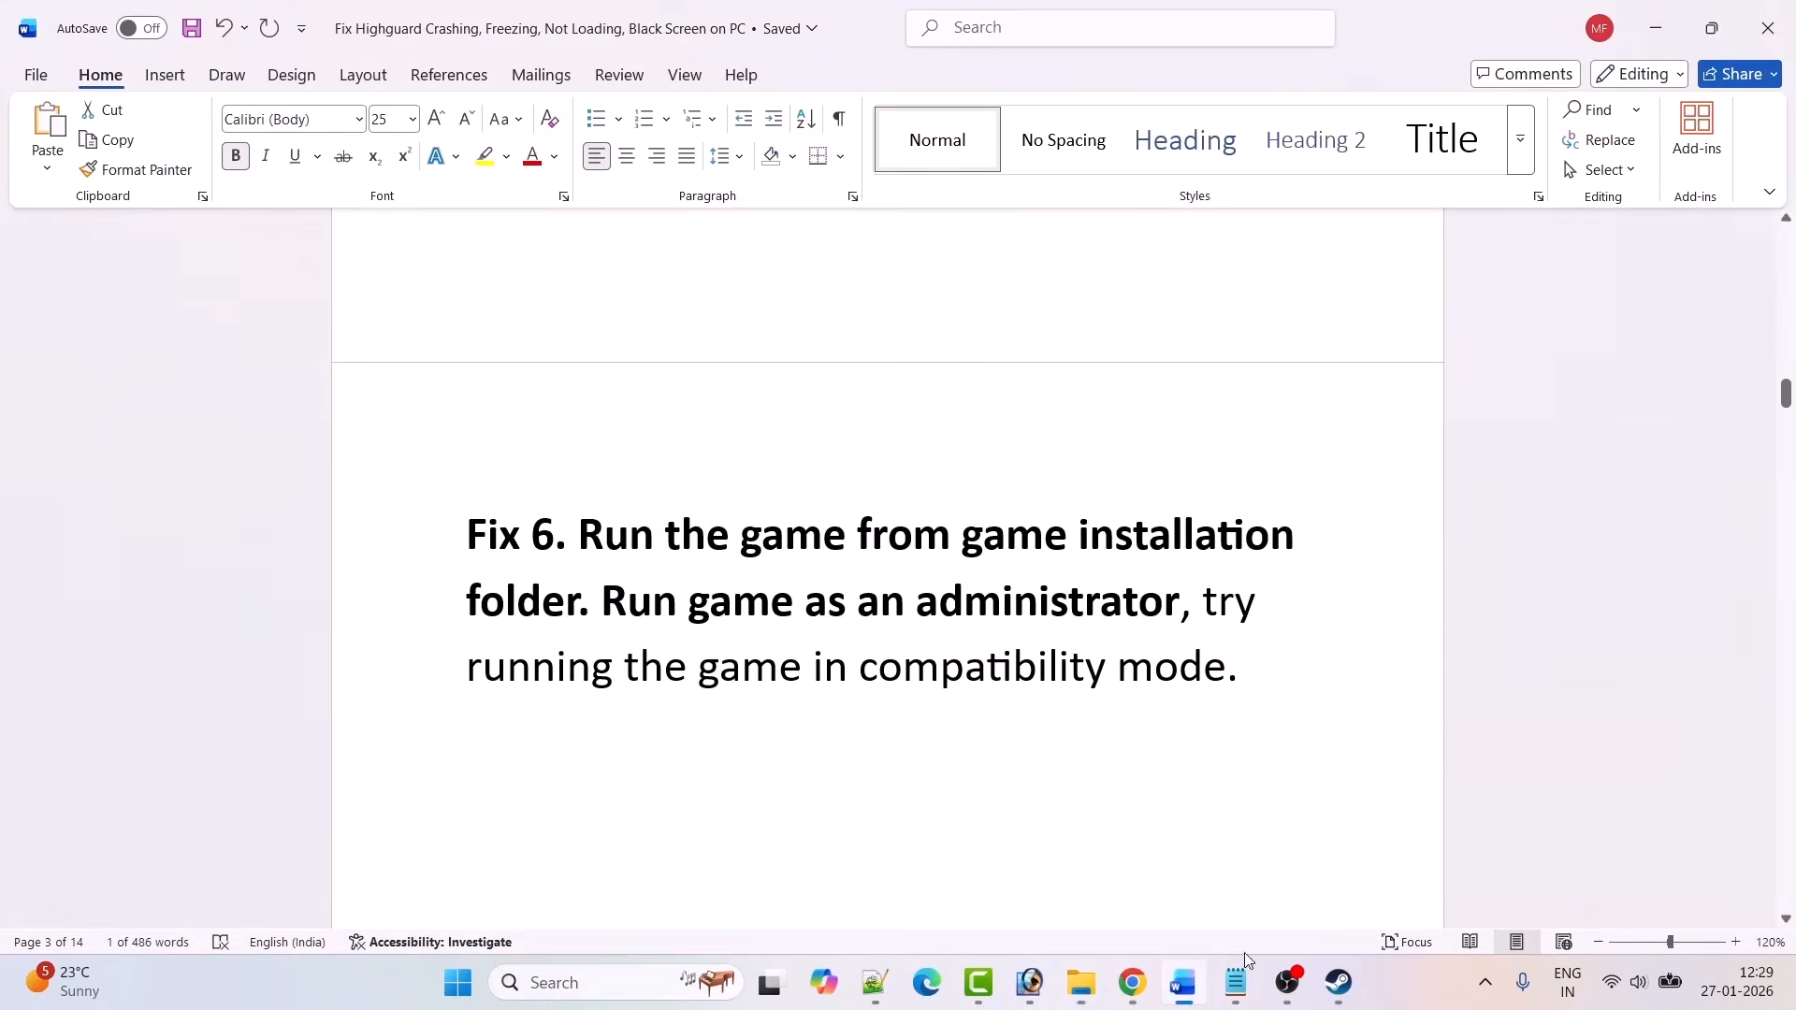
{"action": "scroll", "coordinate": [946, 664], "scroll_direction": "down", "scroll_amount": 6}
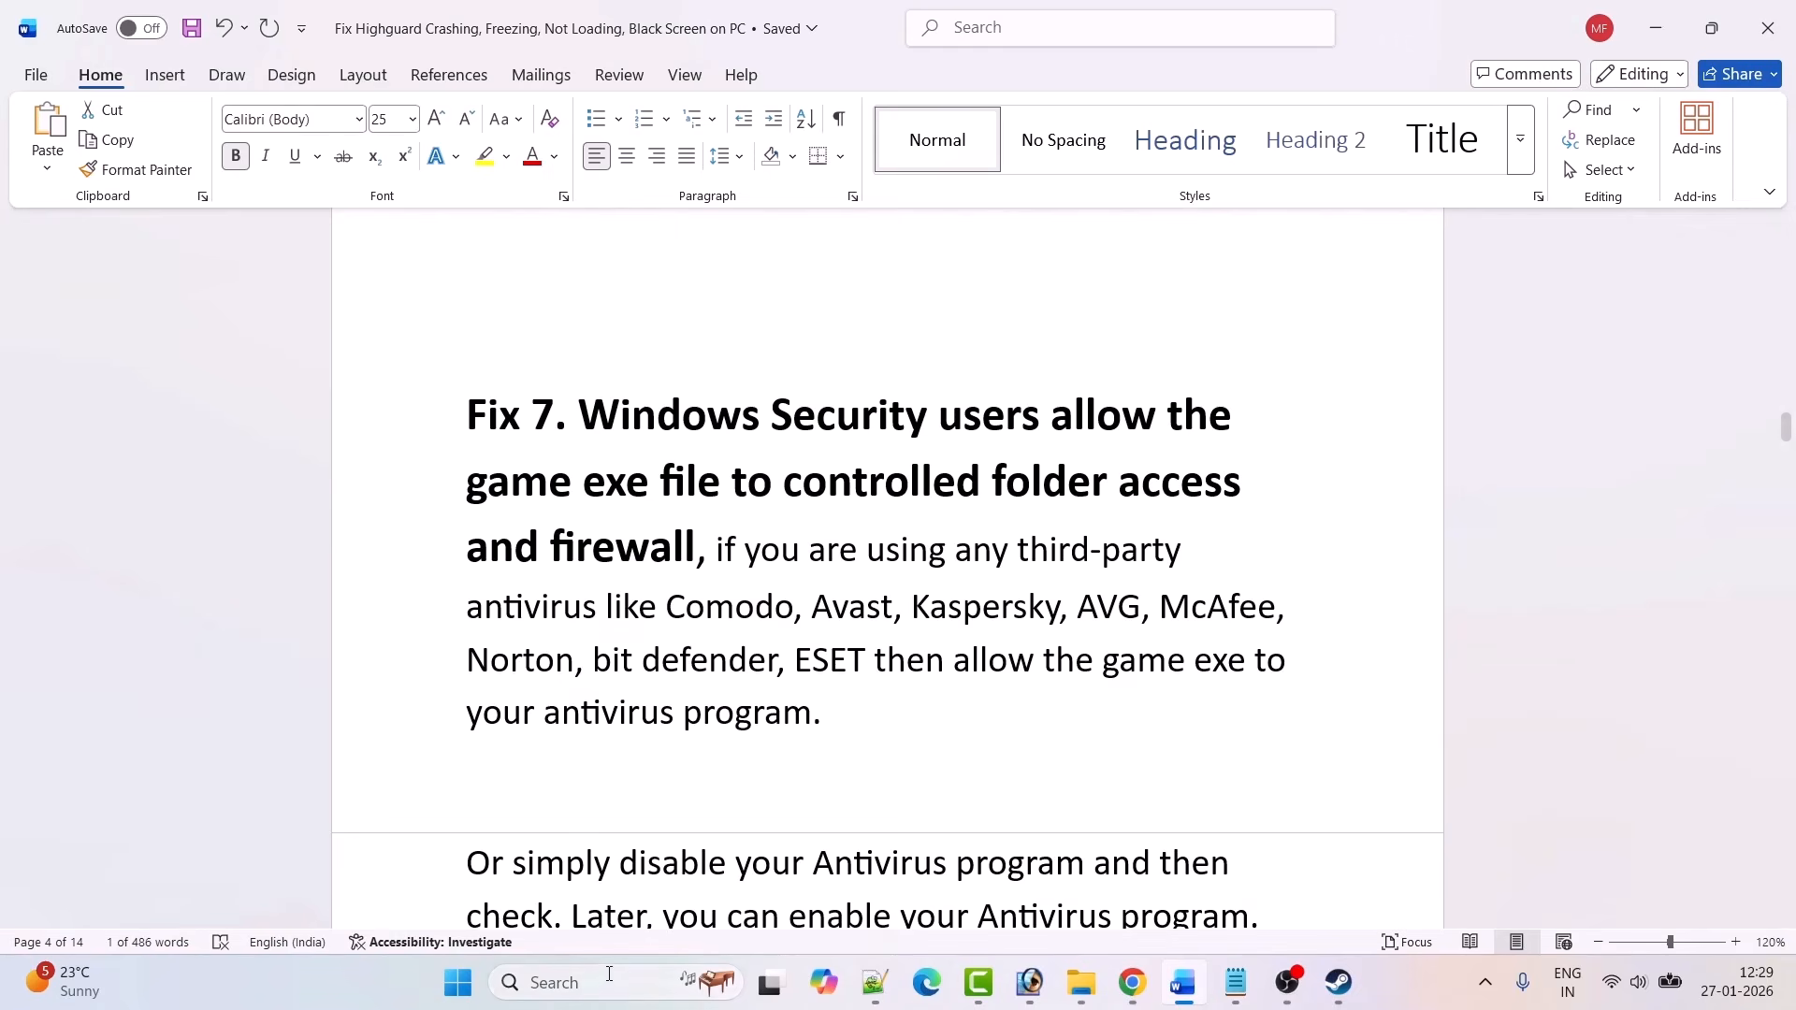
{"action": "left_click", "coordinate": [604, 980]}
{"action": "type", "text": "Win"}
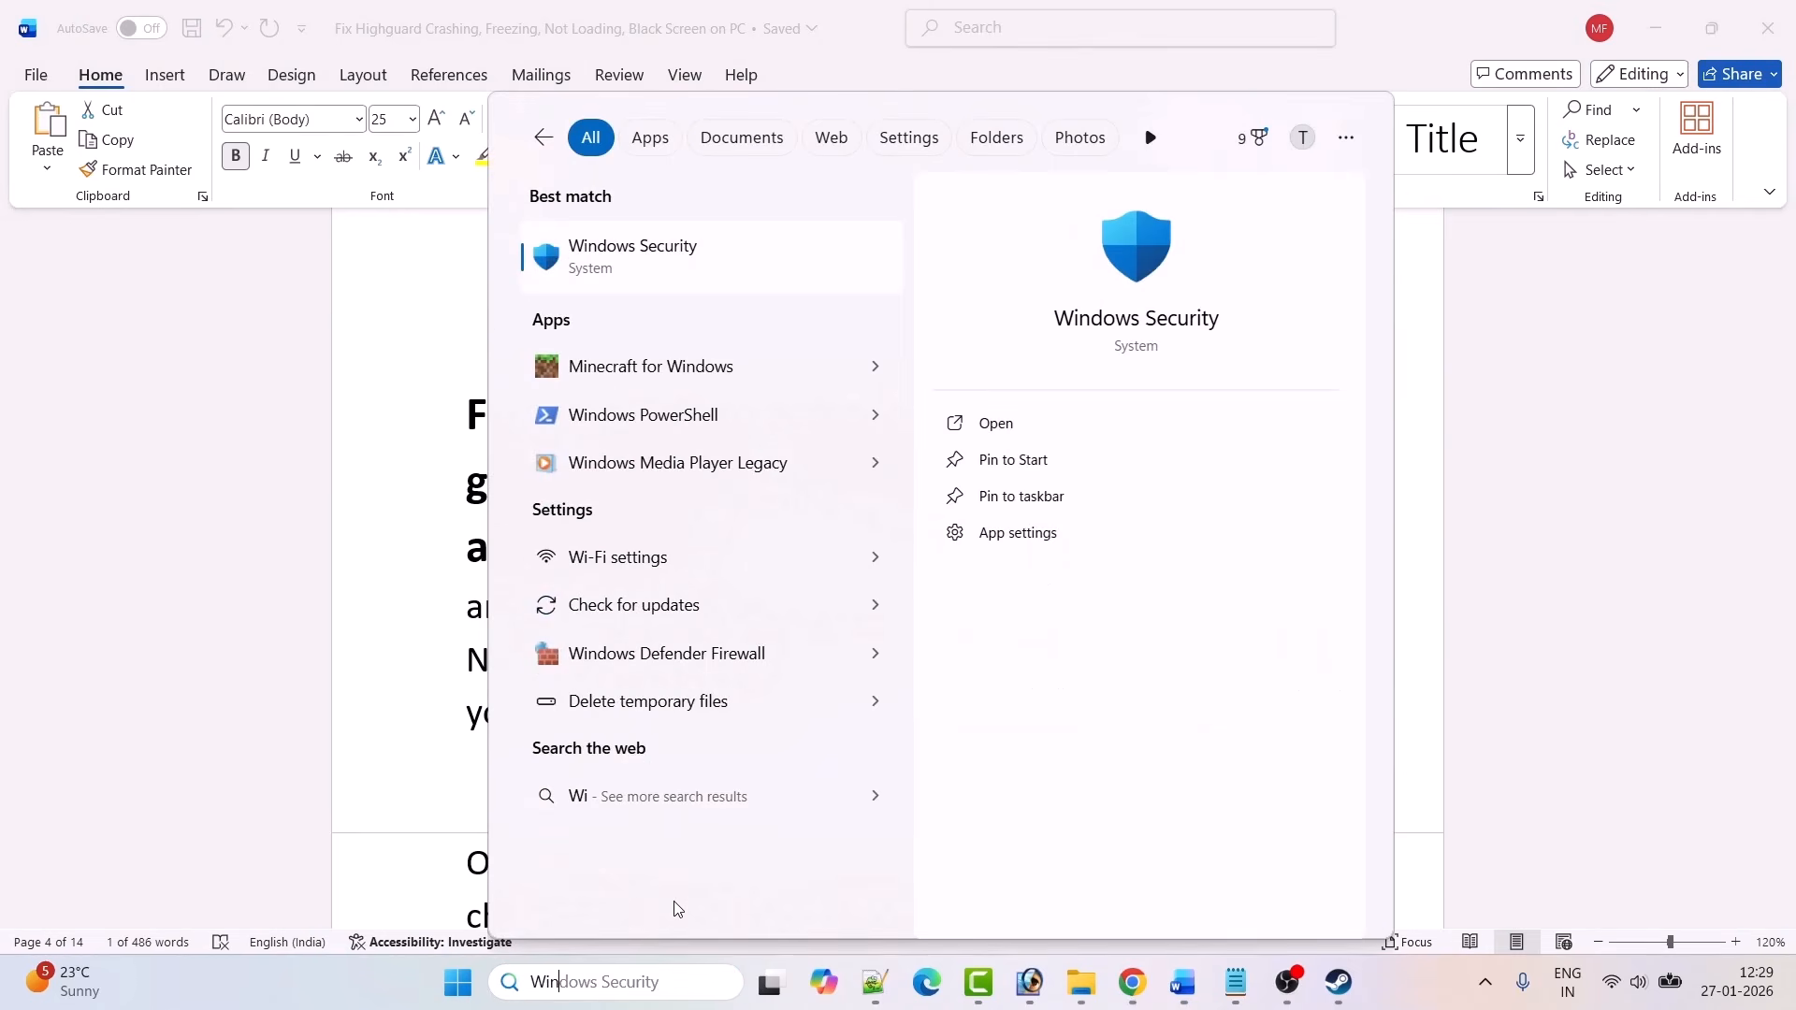
{"action": "type", "text": "dows s"}
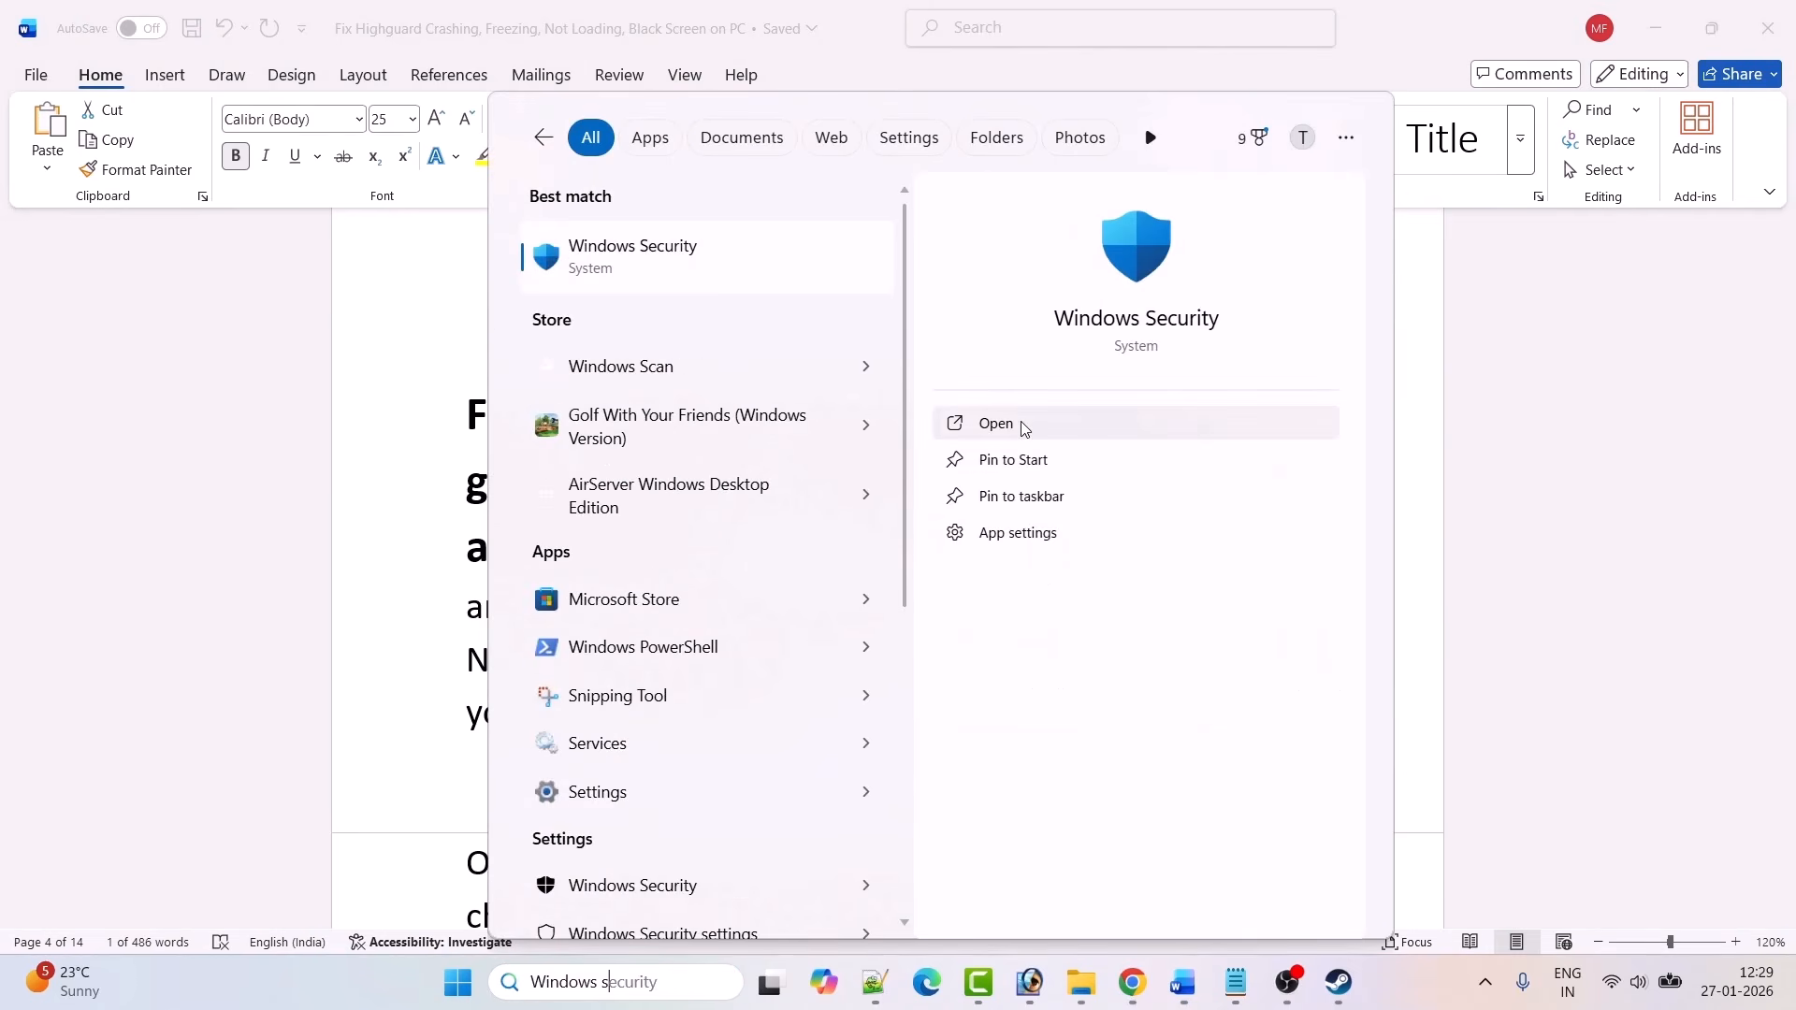
{"action": "left_click", "coordinate": [1025, 428]}
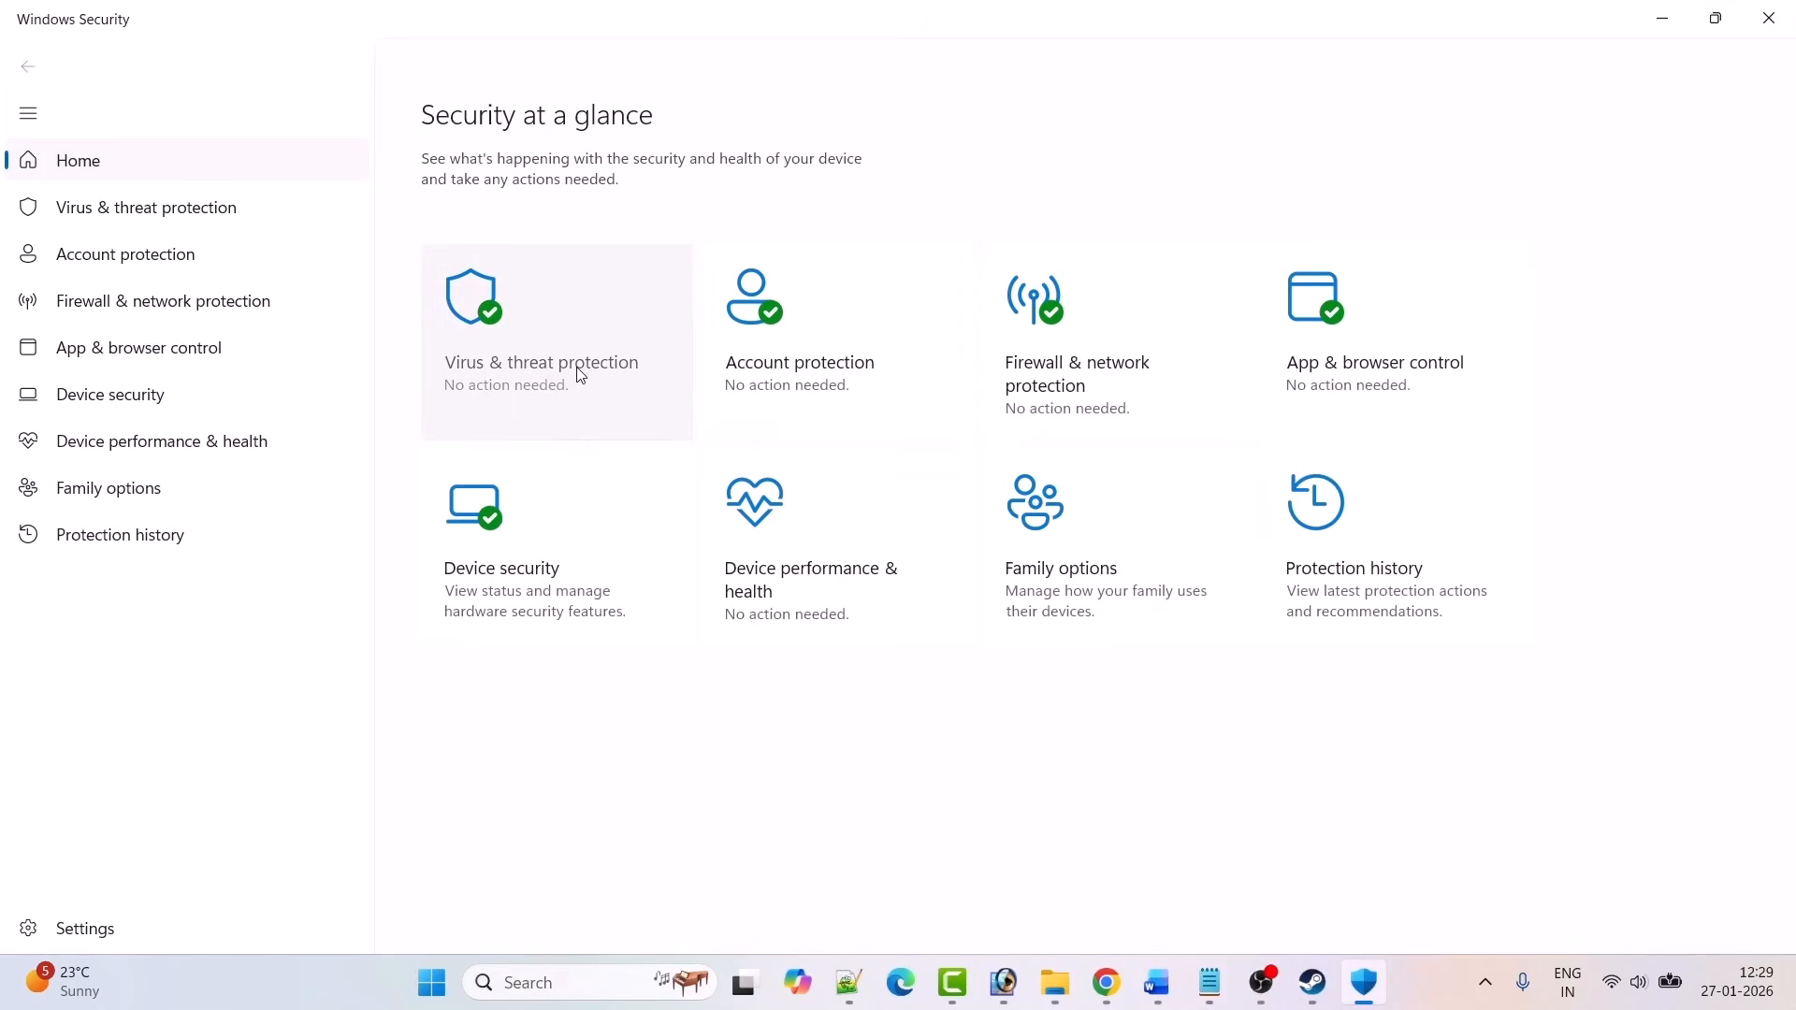
Step: Open the list of apps allowed through Controlled folder access in the ransomware protection settings
{"action": "left_click", "coordinate": [573, 373]}
{"action": "scroll", "coordinate": [574, 379], "scroll_direction": "down", "scroll_amount": 3}
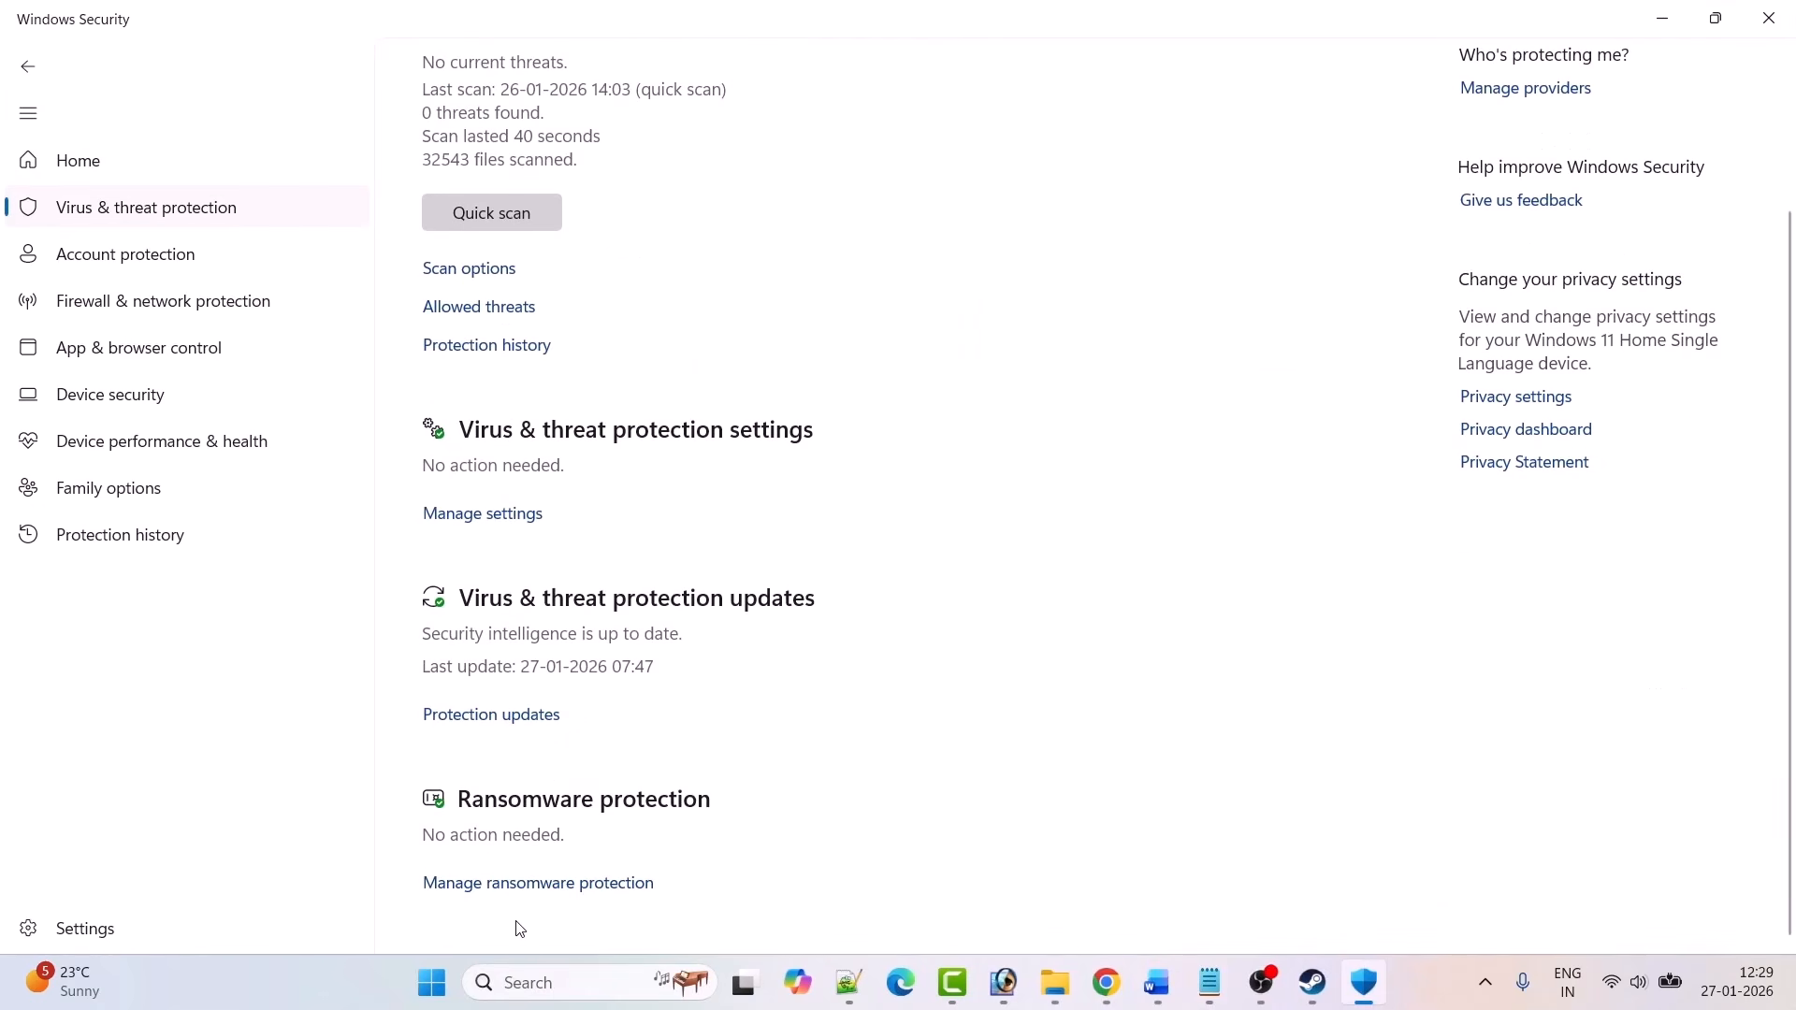
{"action": "left_click", "coordinate": [558, 884]}
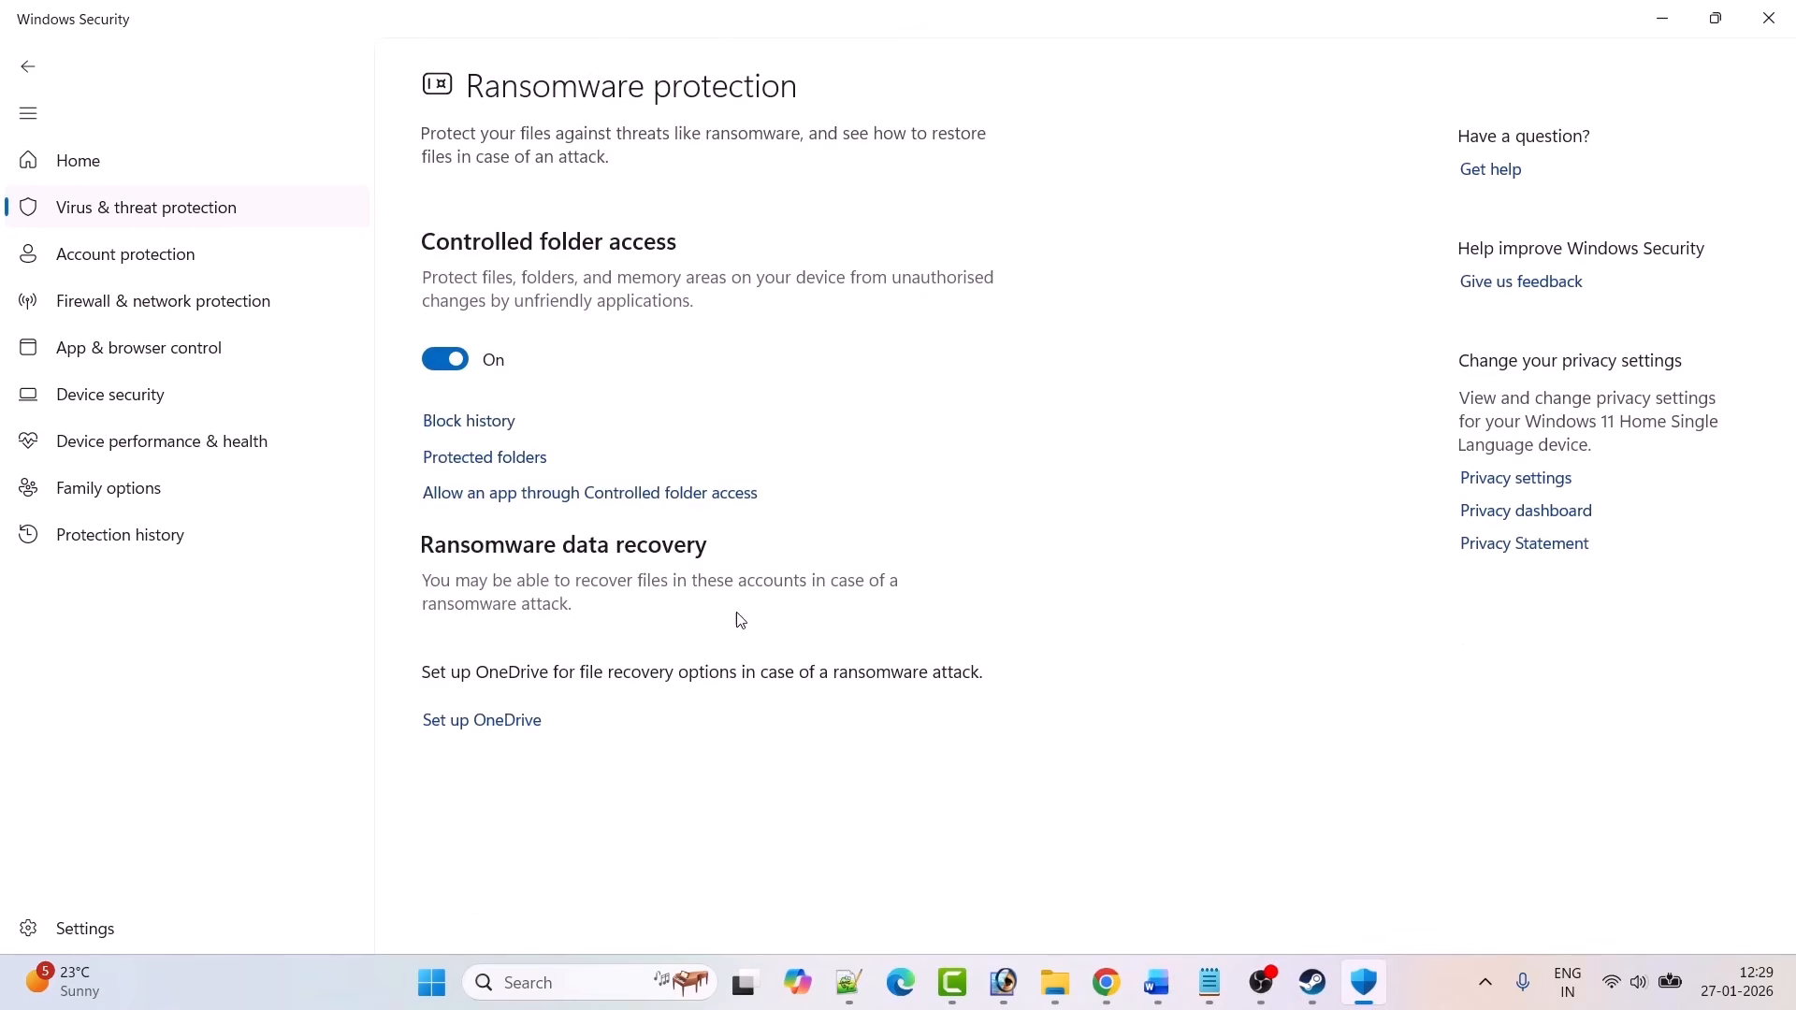
{"action": "left_click", "coordinate": [591, 496]}
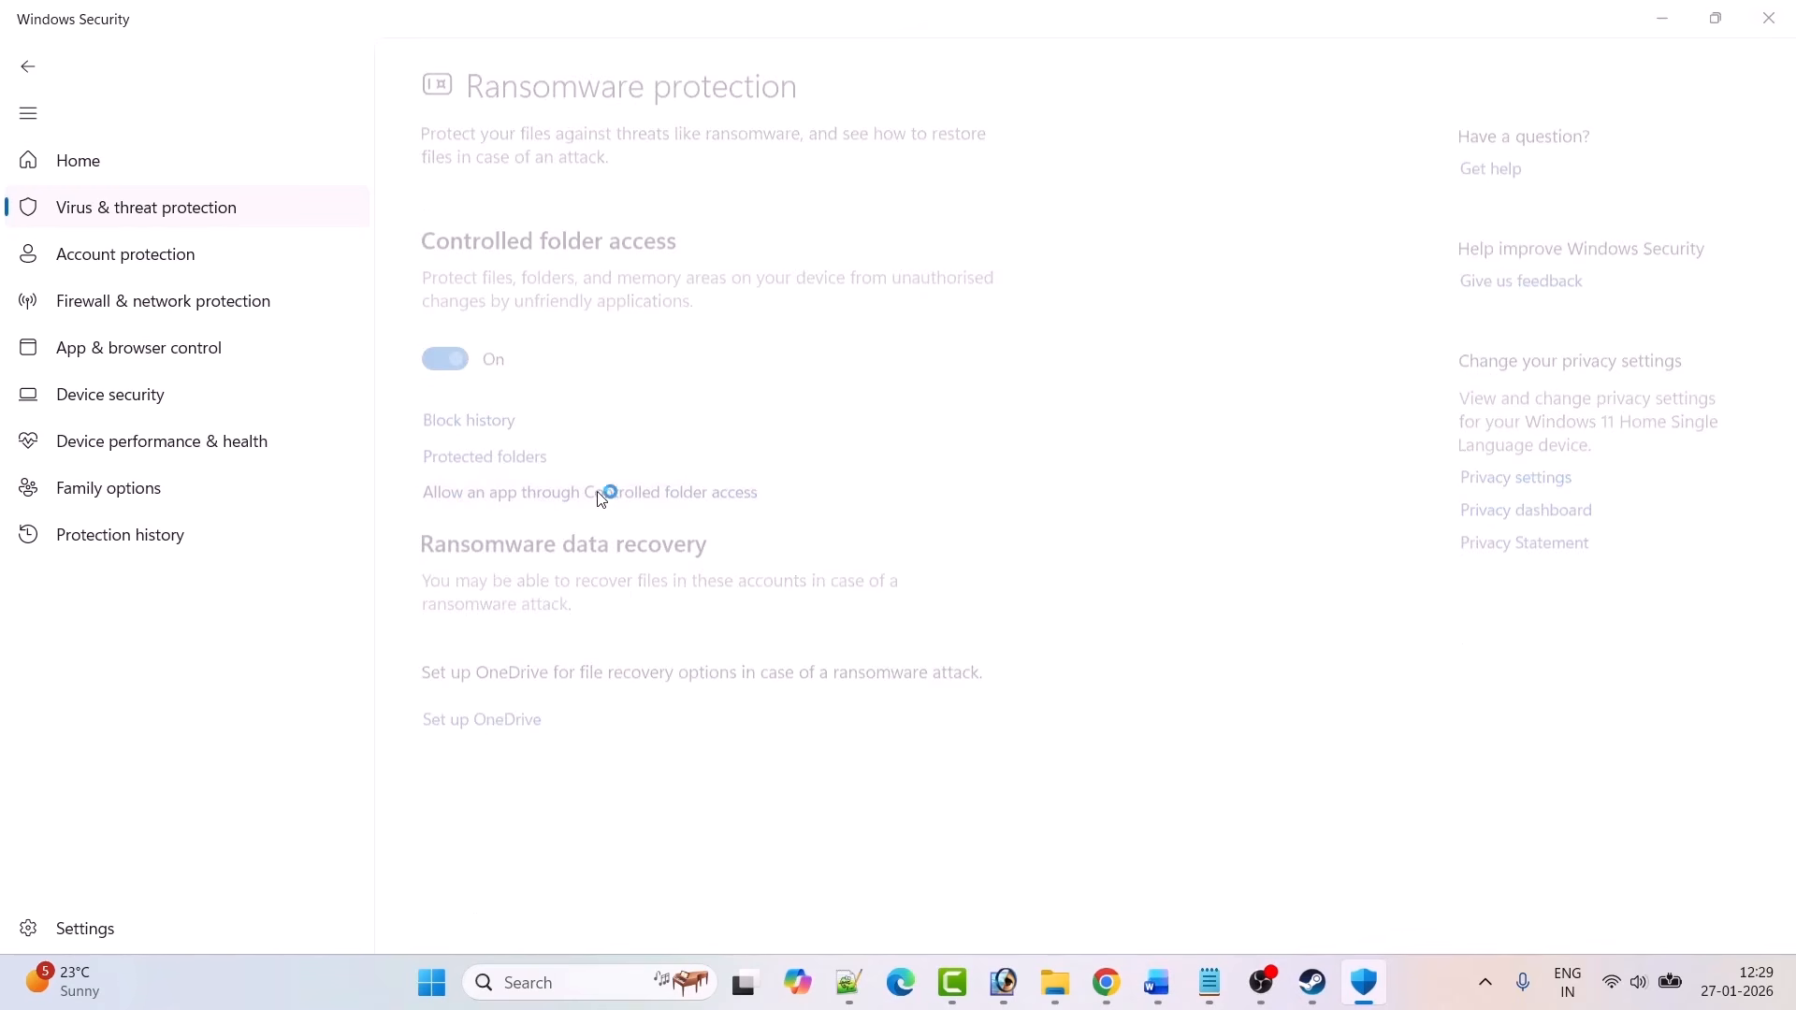
{"action": "scroll", "coordinate": [746, 694], "scroll_direction": "down", "scroll_amount": 2}
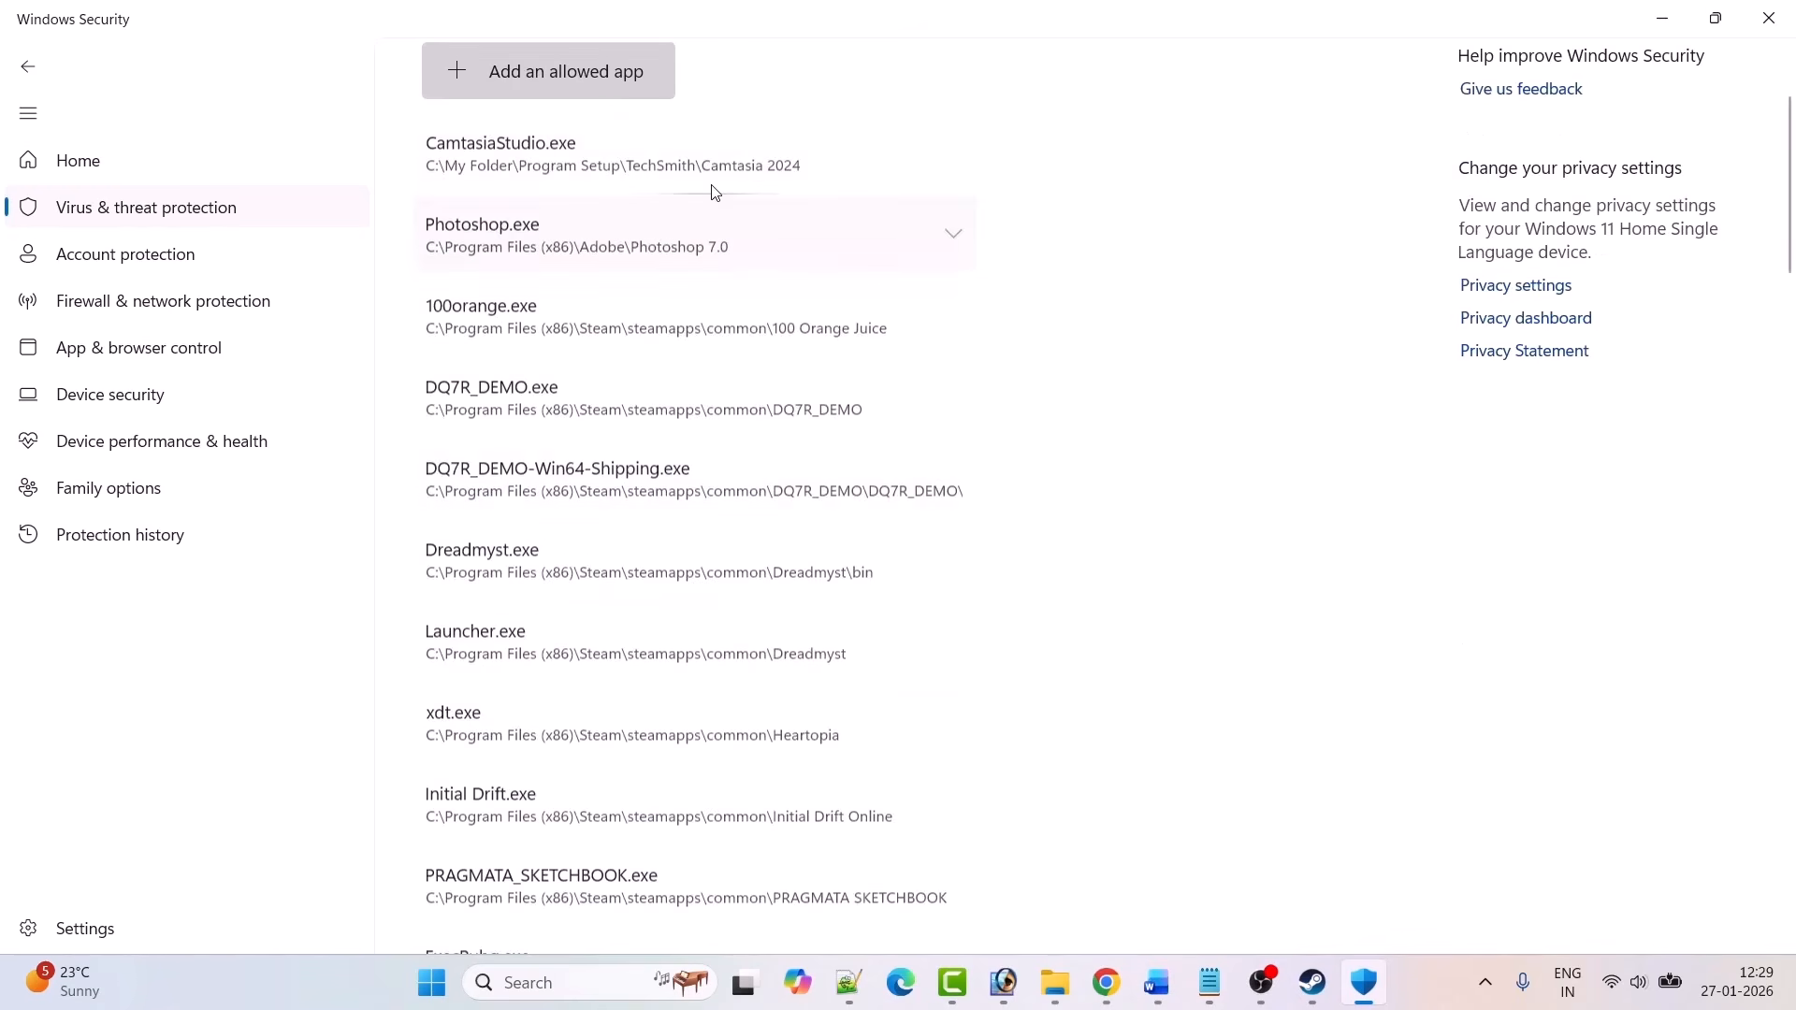
Step: Browse for an app to allow through Controlled folder access, opening the Steam folder in Program Files (x86) on the C: drive
{"action": "left_click", "coordinate": [456, 79]}
{"action": "left_click", "coordinate": [542, 164]}
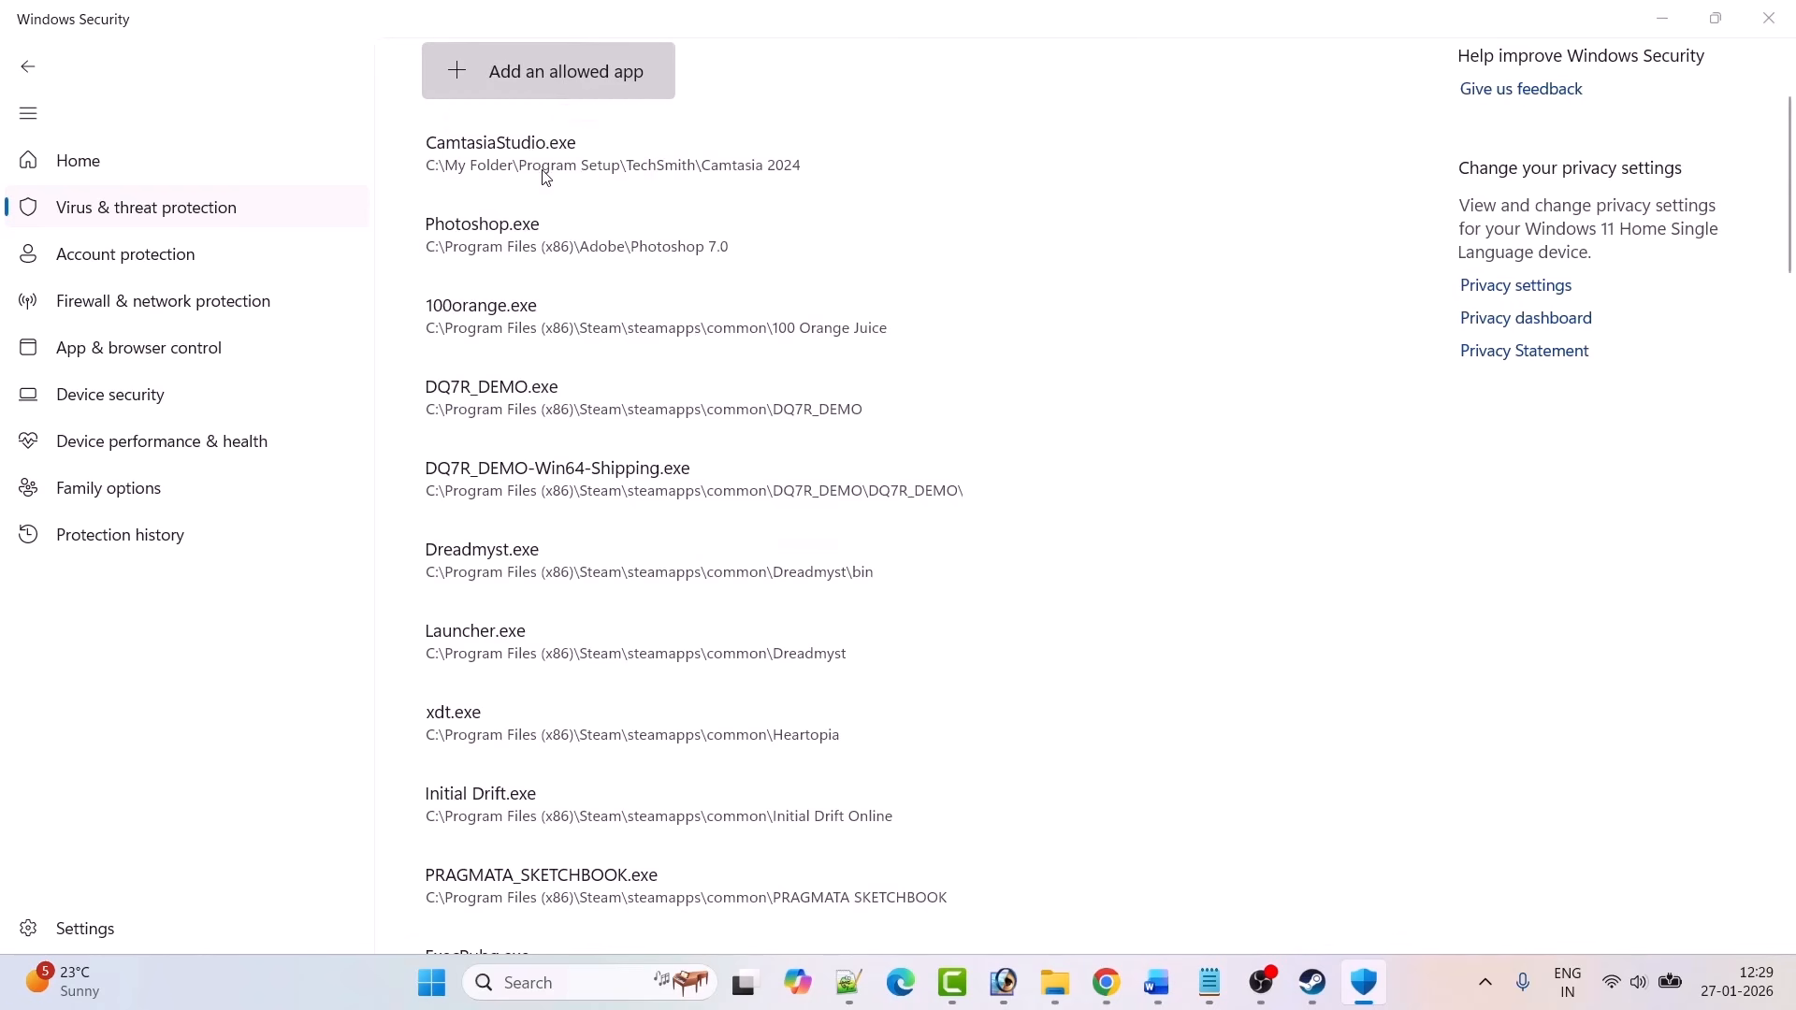
{"action": "scroll", "coordinate": [112, 340], "scroll_direction": "down", "scroll_amount": 3}
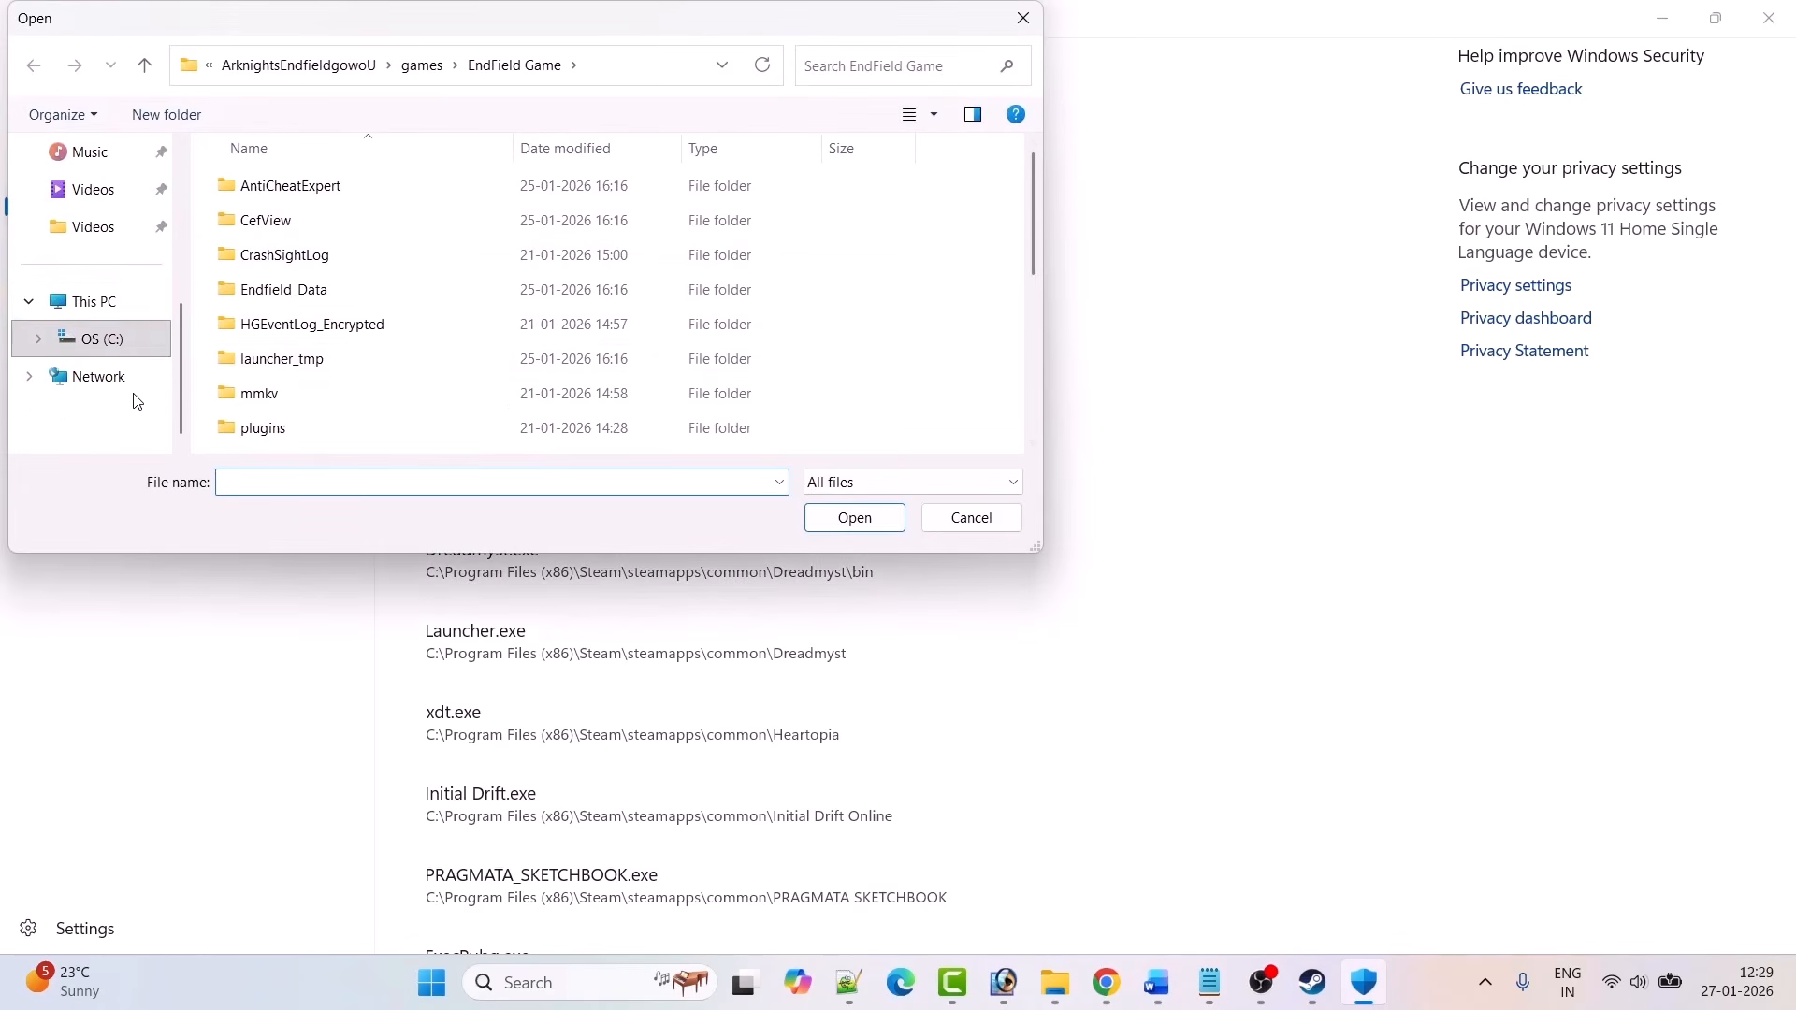
{"action": "left_click", "coordinate": [93, 337]}
{"action": "scroll", "coordinate": [332, 313], "scroll_direction": "down", "scroll_amount": 2}
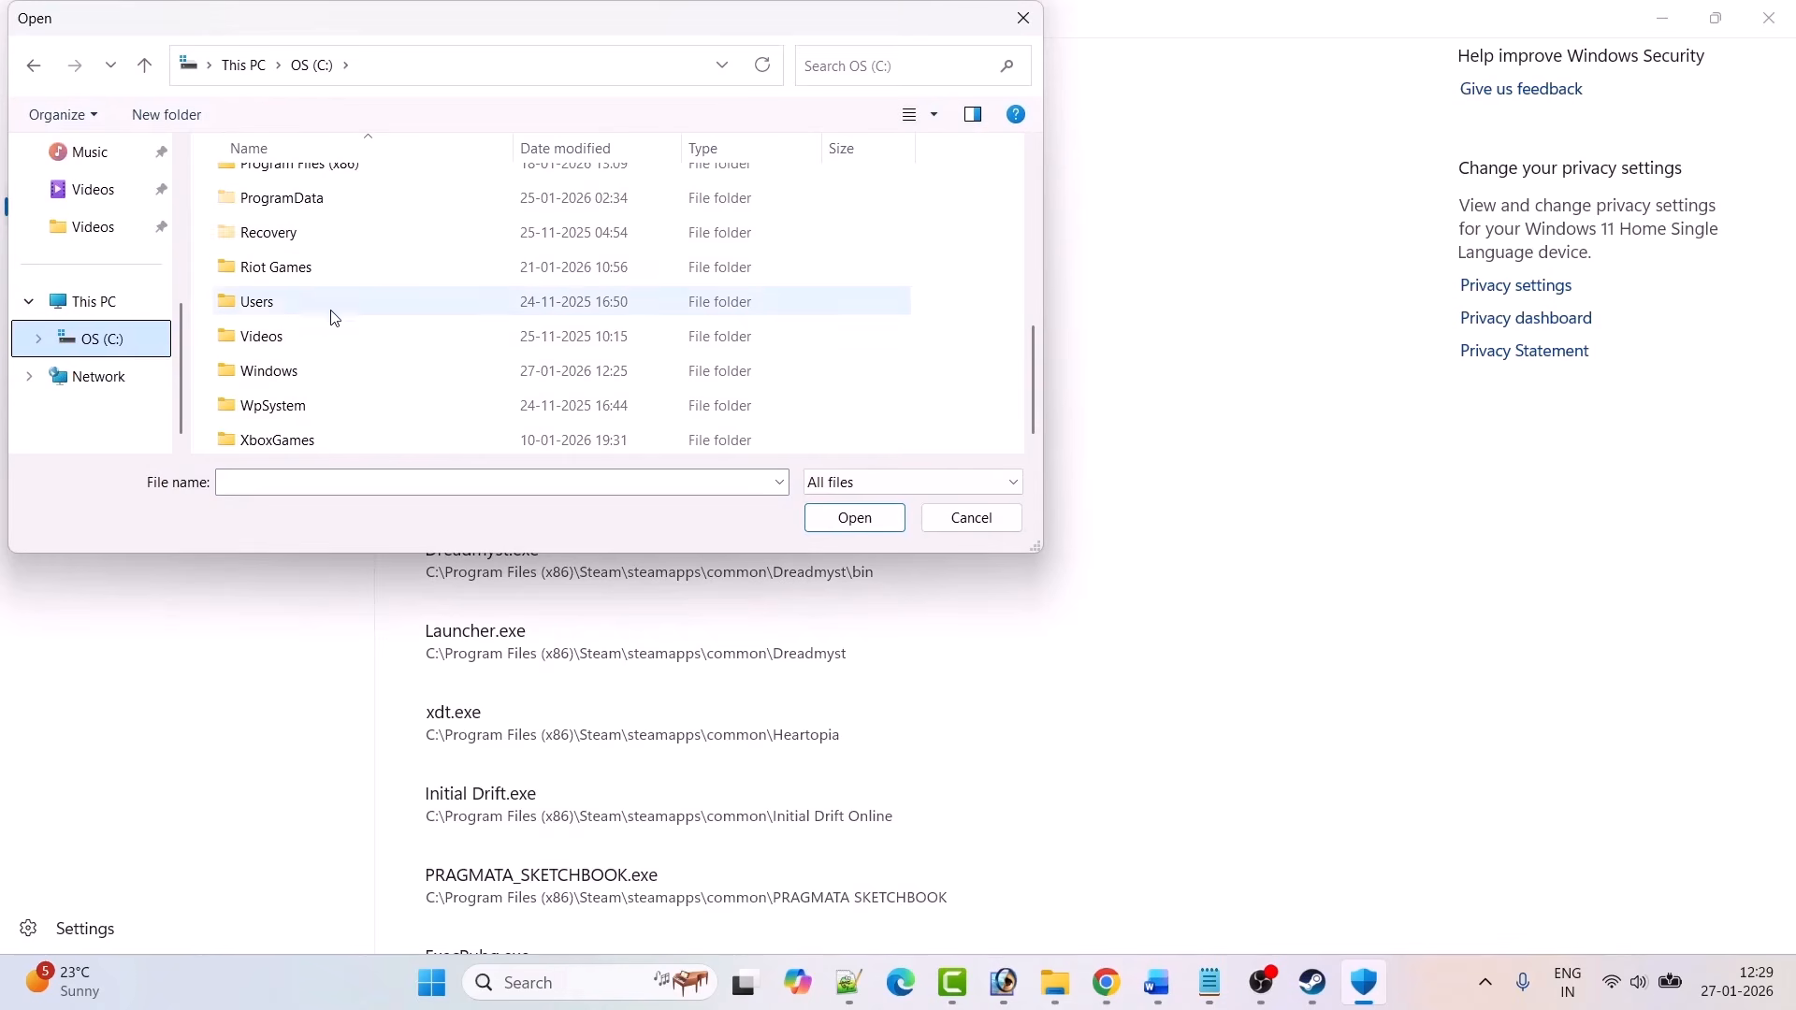
{"action": "scroll", "coordinate": [332, 312], "scroll_direction": "up", "scroll_amount": 2}
{"action": "key", "text": "Return"}
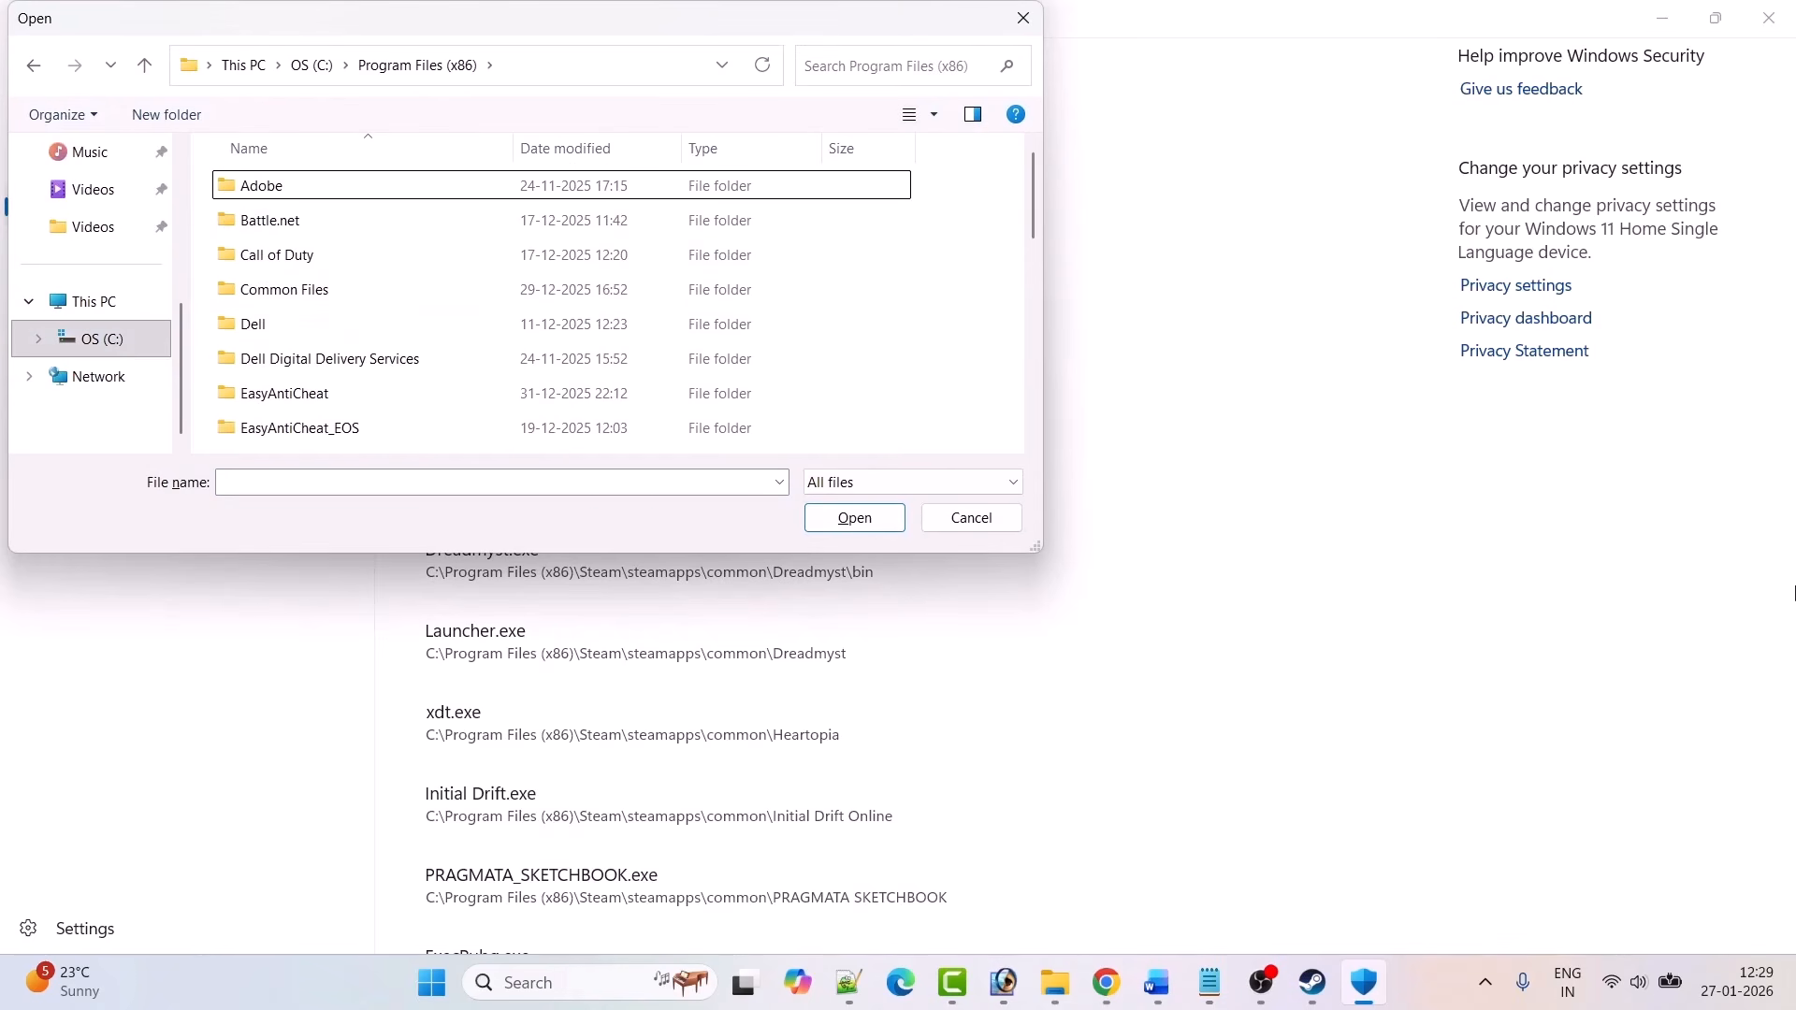
{"action": "key", "text": "s"}
{"action": "key", "text": "Return"}
Step: Add start_protected_game from steamapps\common\Highguard to the apps allowed through Controlled folder access
{"action": "key", "text": "s"}
{"action": "key", "text": "s"}
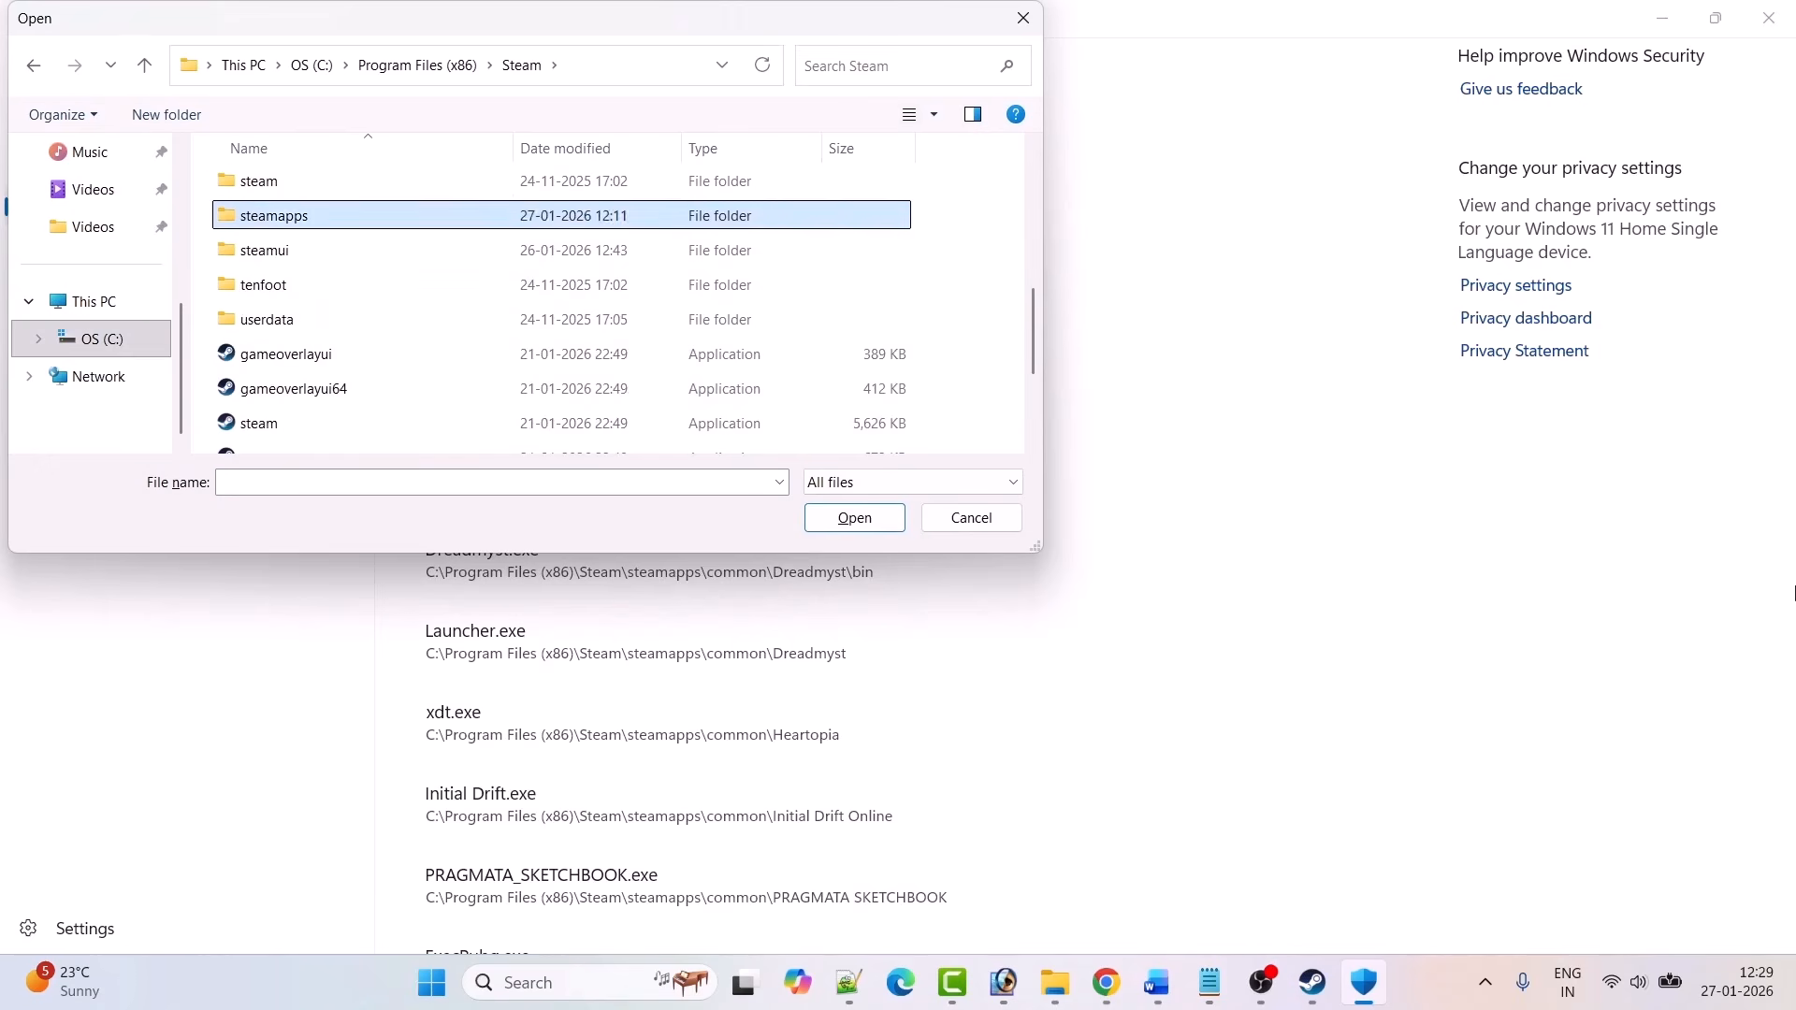
{"action": "key", "text": "Return"}
{"action": "key", "text": "c"}
{"action": "key", "text": "Return"}
{"action": "key", "text": "h"}
{"action": "key", "text": "i"}
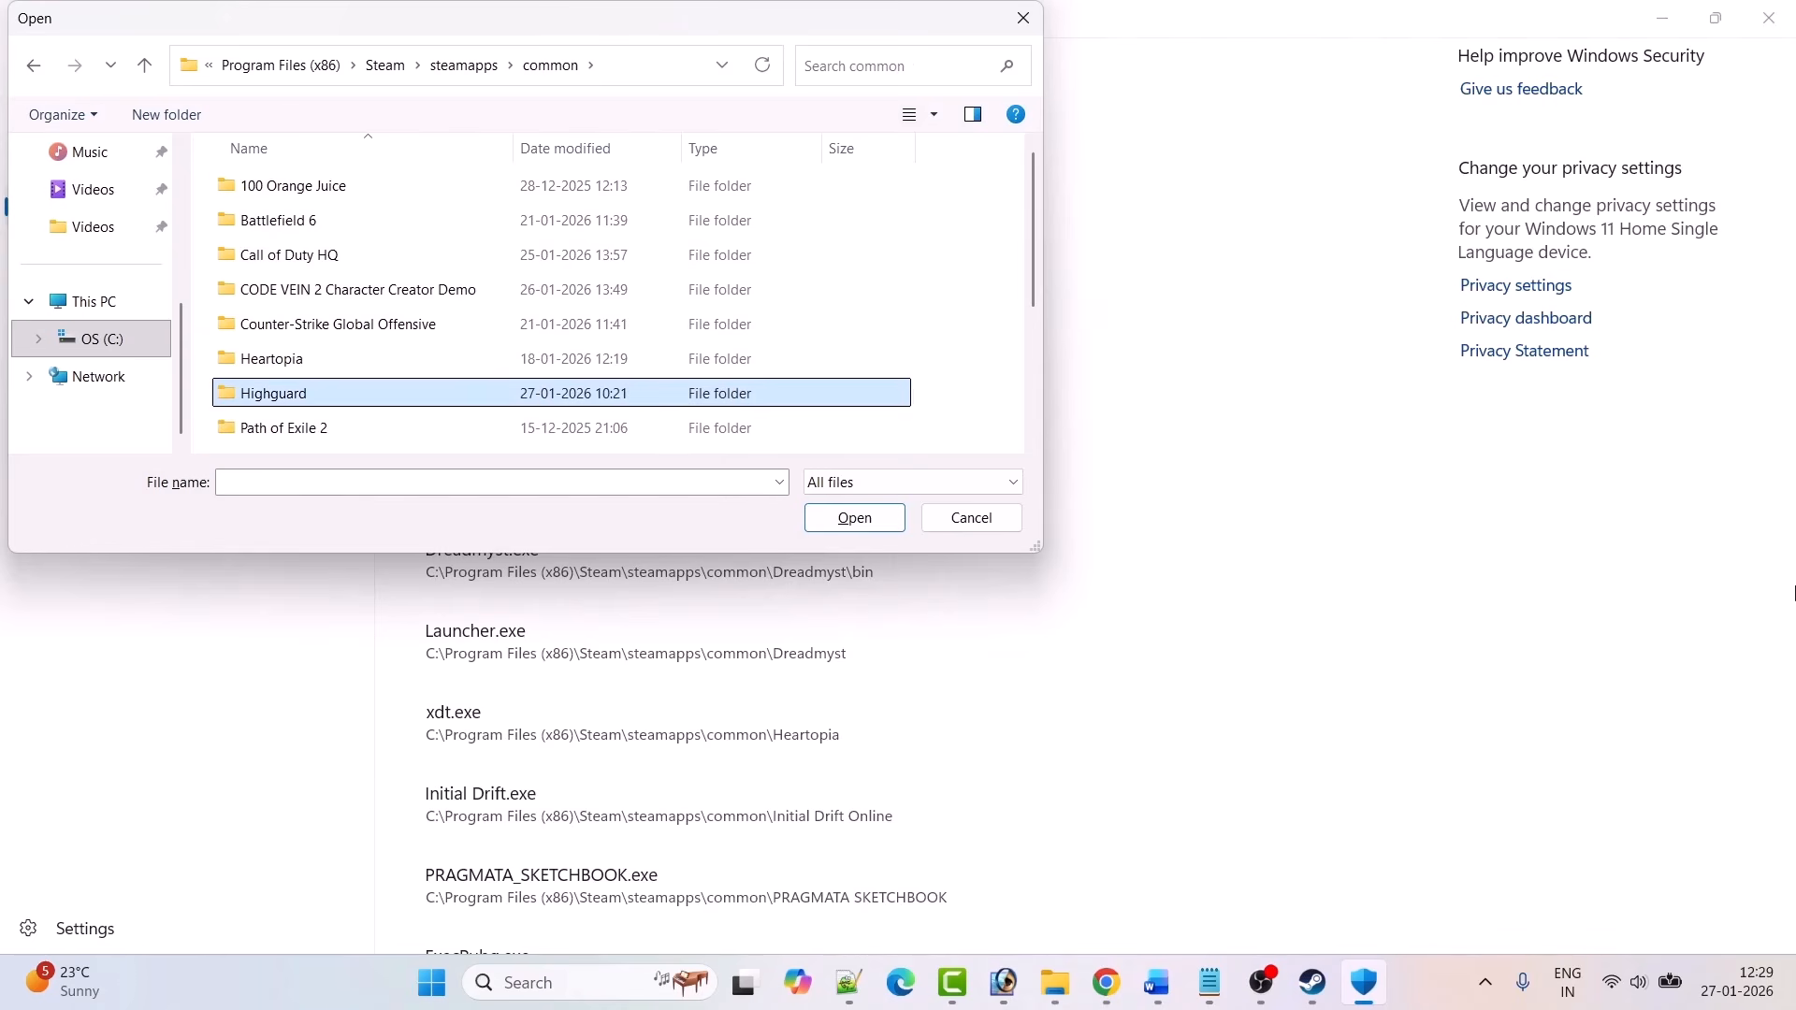
{"action": "key", "text": "Return"}
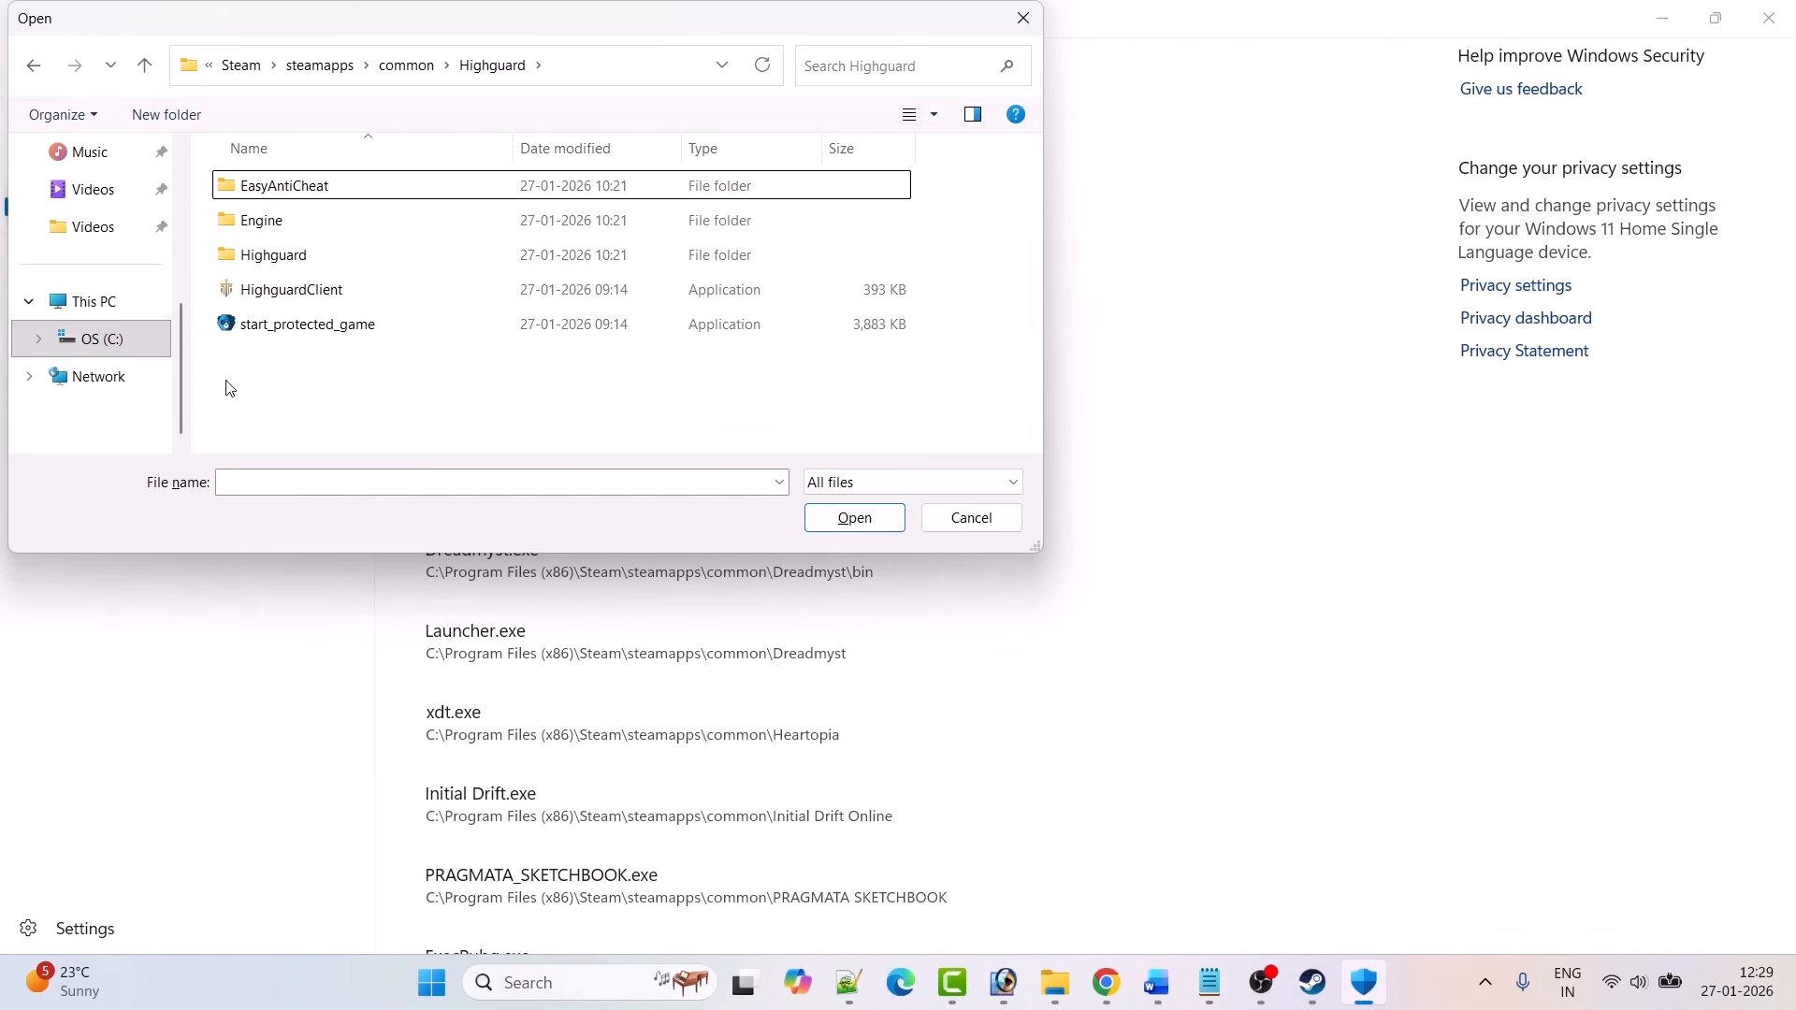
{"action": "left_click", "coordinate": [296, 333]}
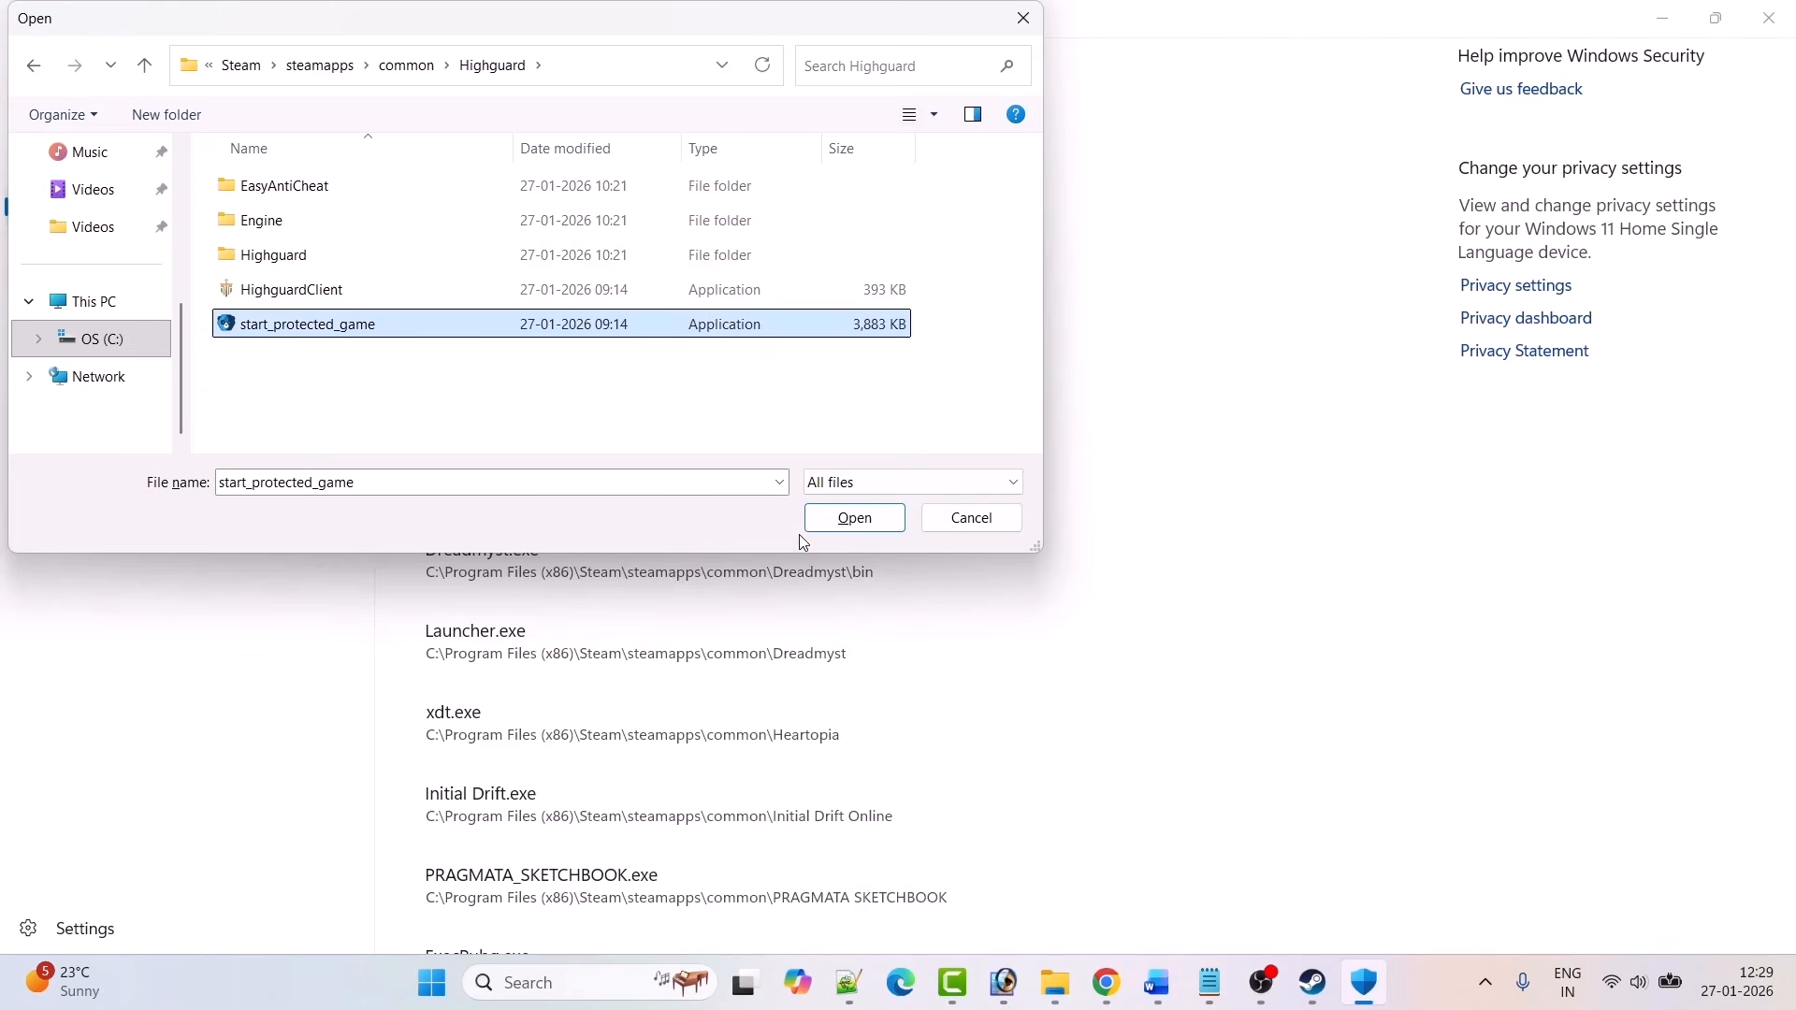
{"action": "left_click", "coordinate": [846, 520]}
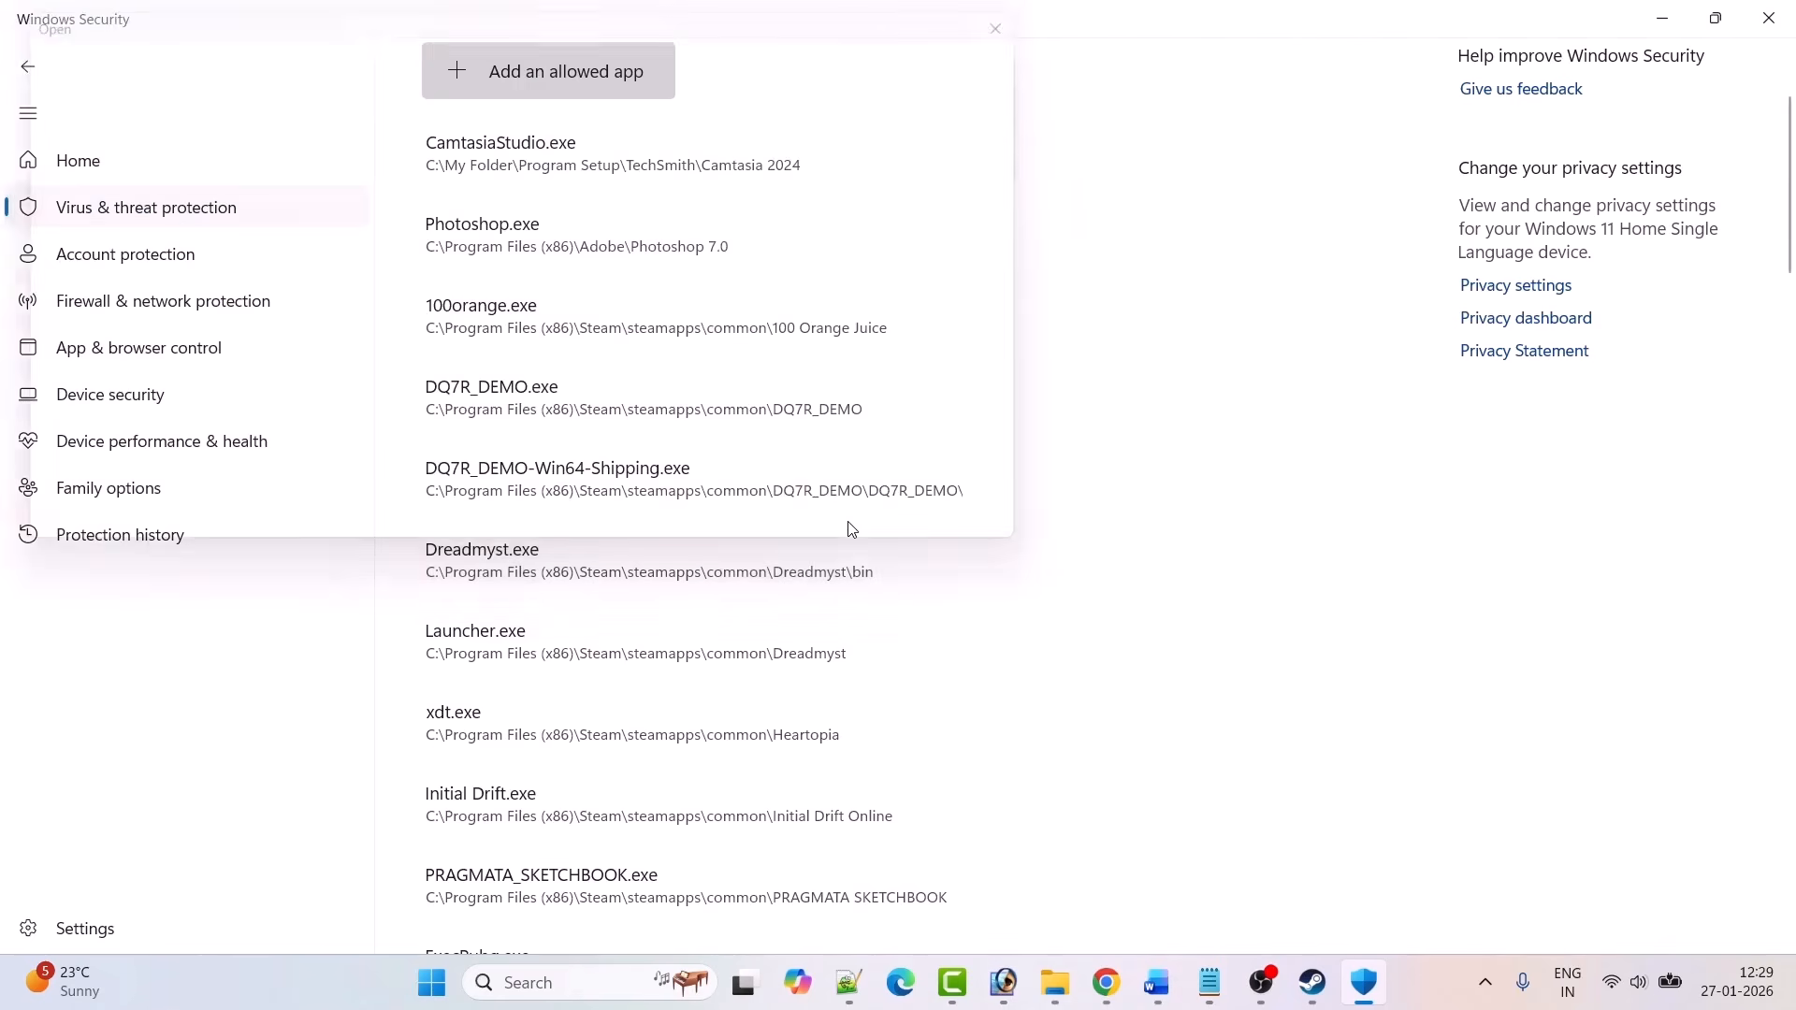
Step: Add HighguardClient from the Highguard folder to the apps allowed through Controlled folder access
{"action": "left_click", "coordinate": [458, 63]}
{"action": "left_click", "coordinate": [560, 177]}
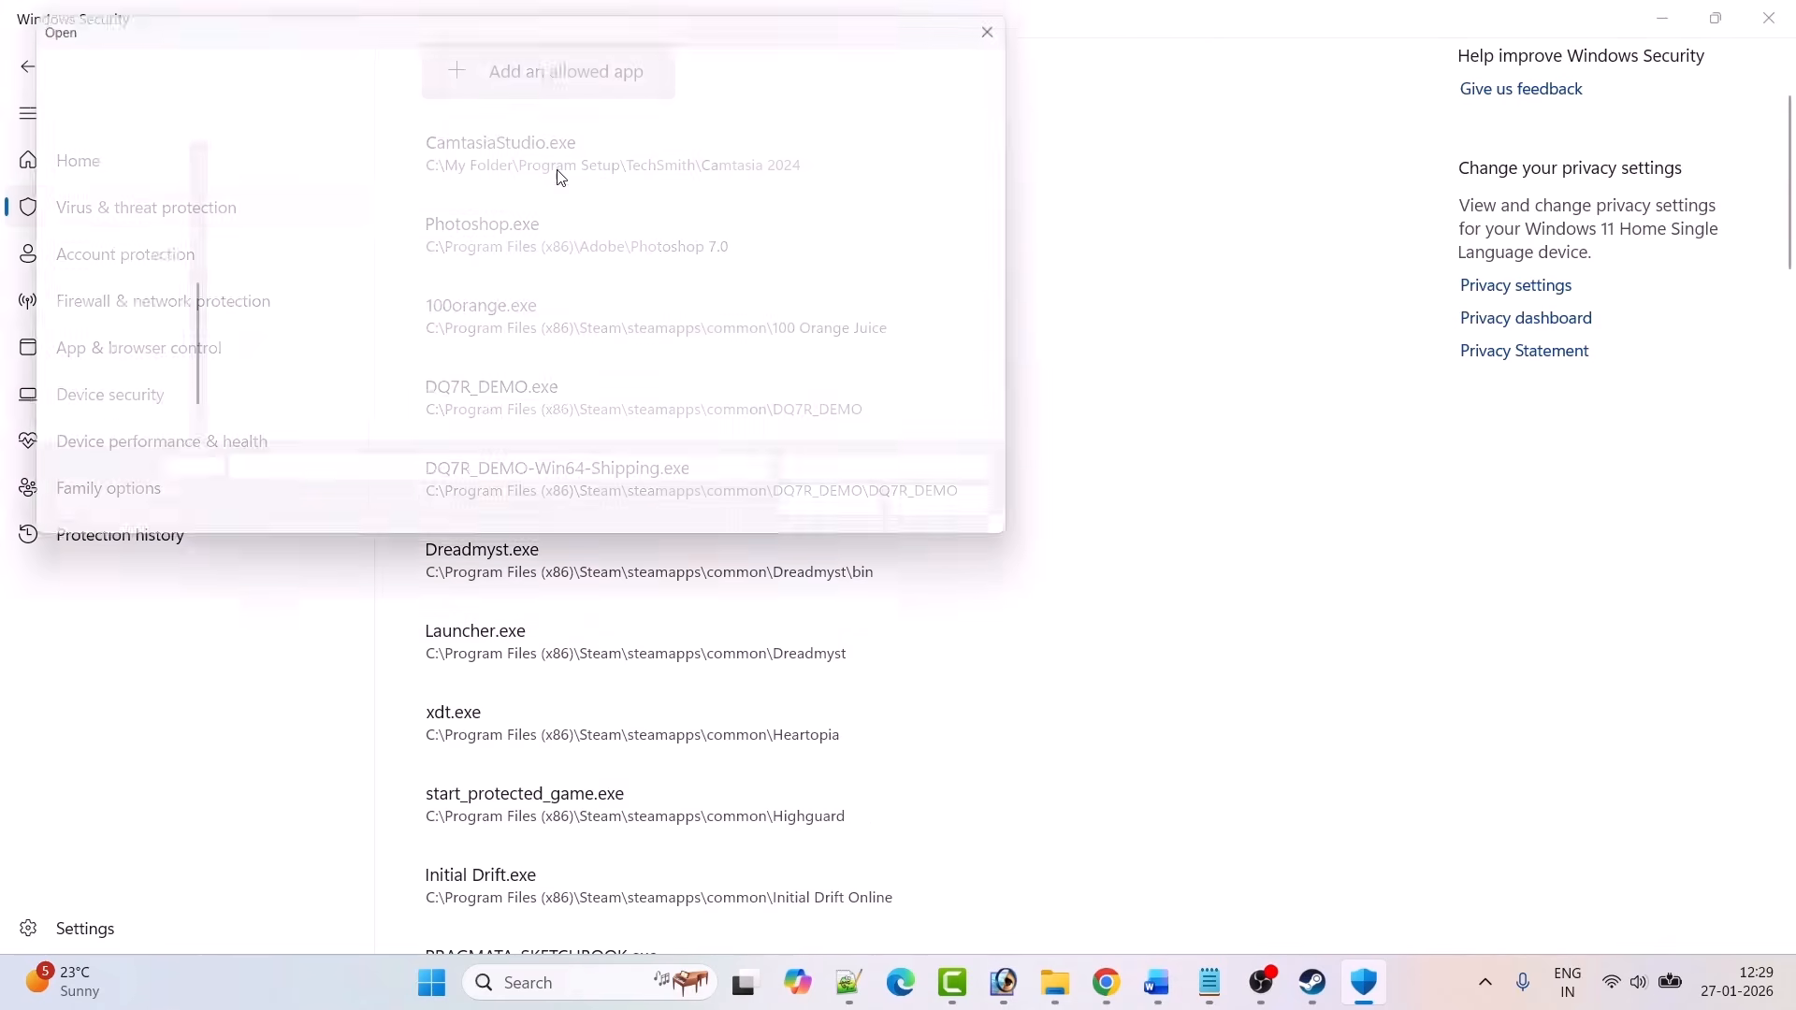
{"action": "left_click", "coordinate": [295, 292]}
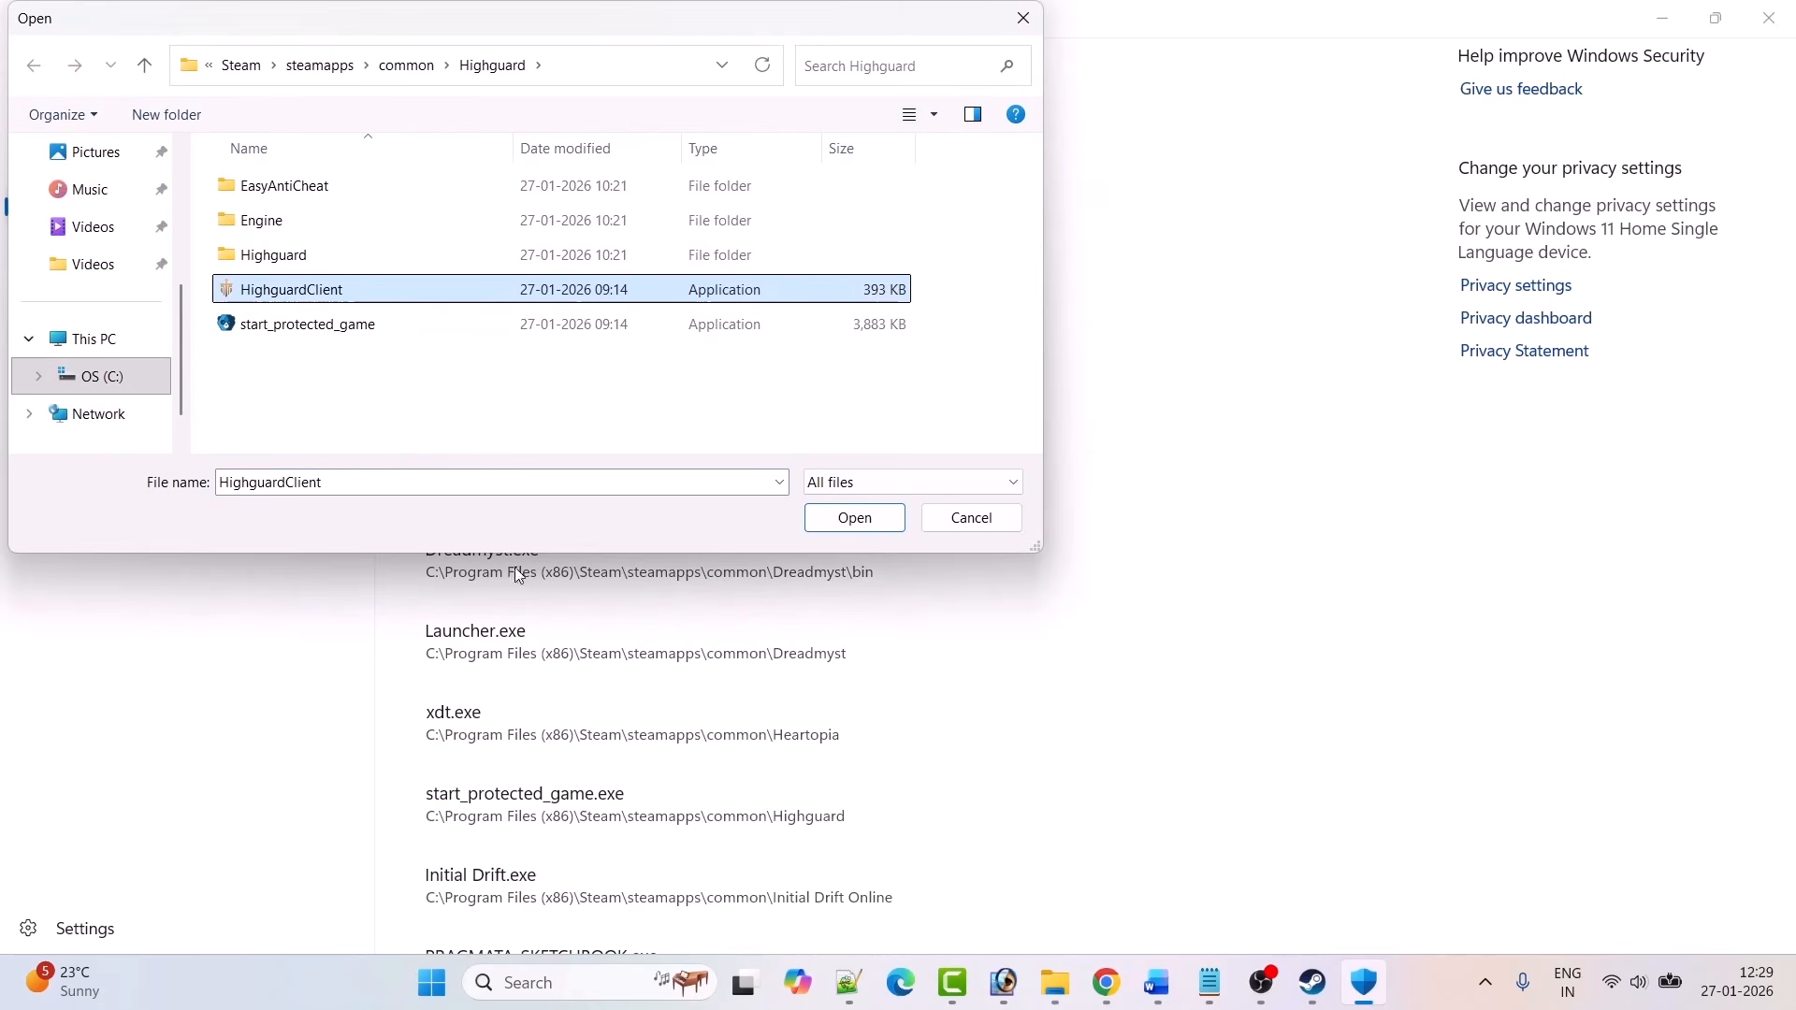
{"action": "left_click", "coordinate": [832, 522]}
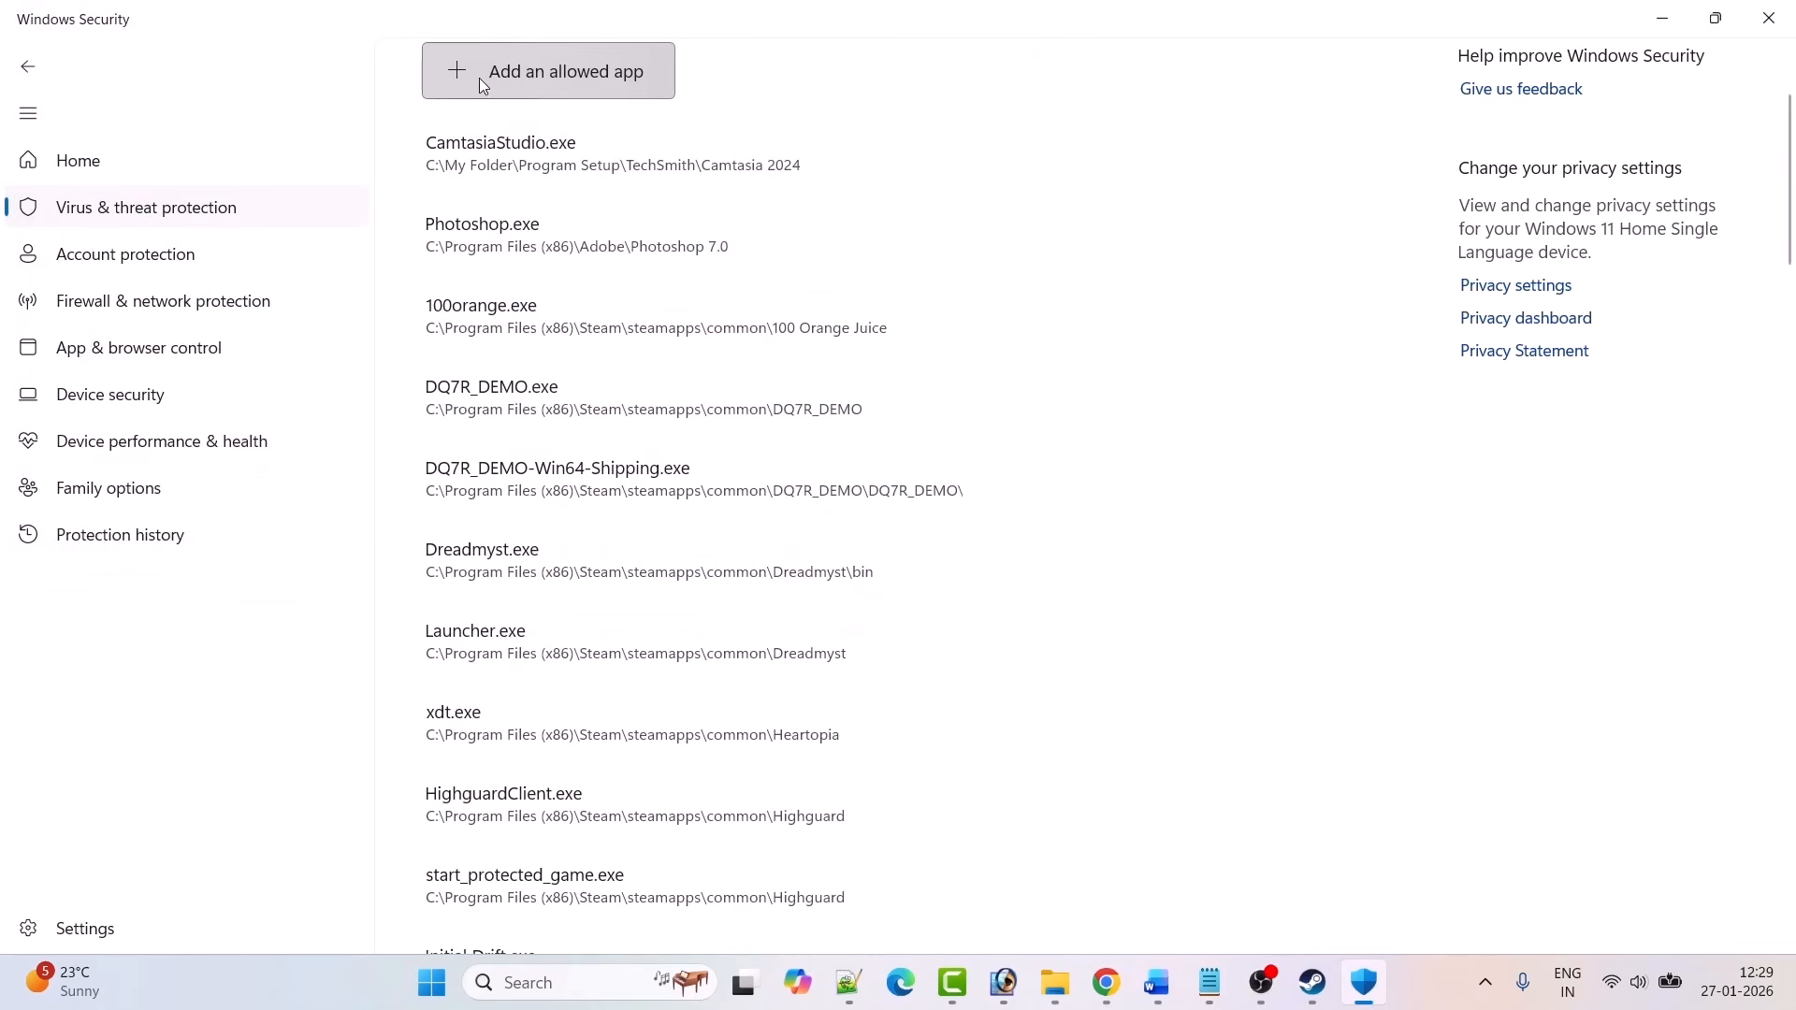
Step: Add HighguardClient-Win64-Shipping from Highguard\Binaries\Win64 to the apps allowed through Controlled folder access
{"action": "left_click", "coordinate": [462, 77]}
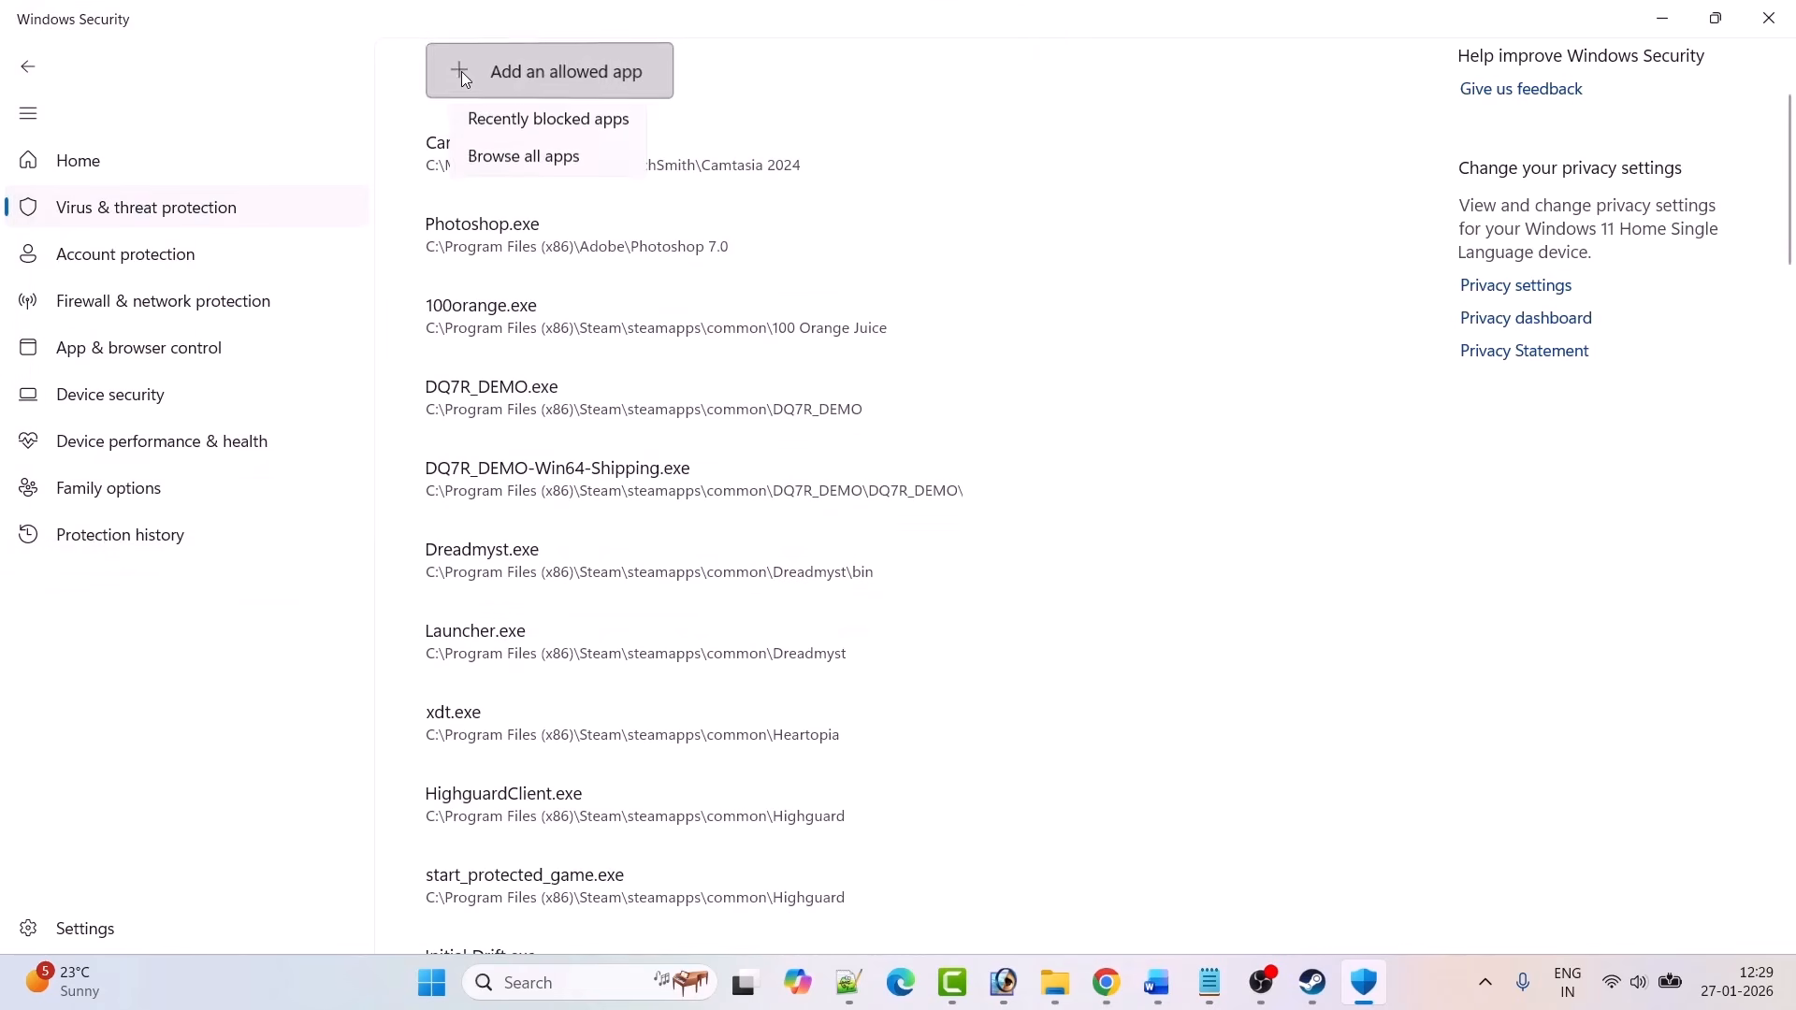
{"action": "left_click", "coordinate": [552, 175]}
{"action": "double_click", "coordinate": [289, 254]}
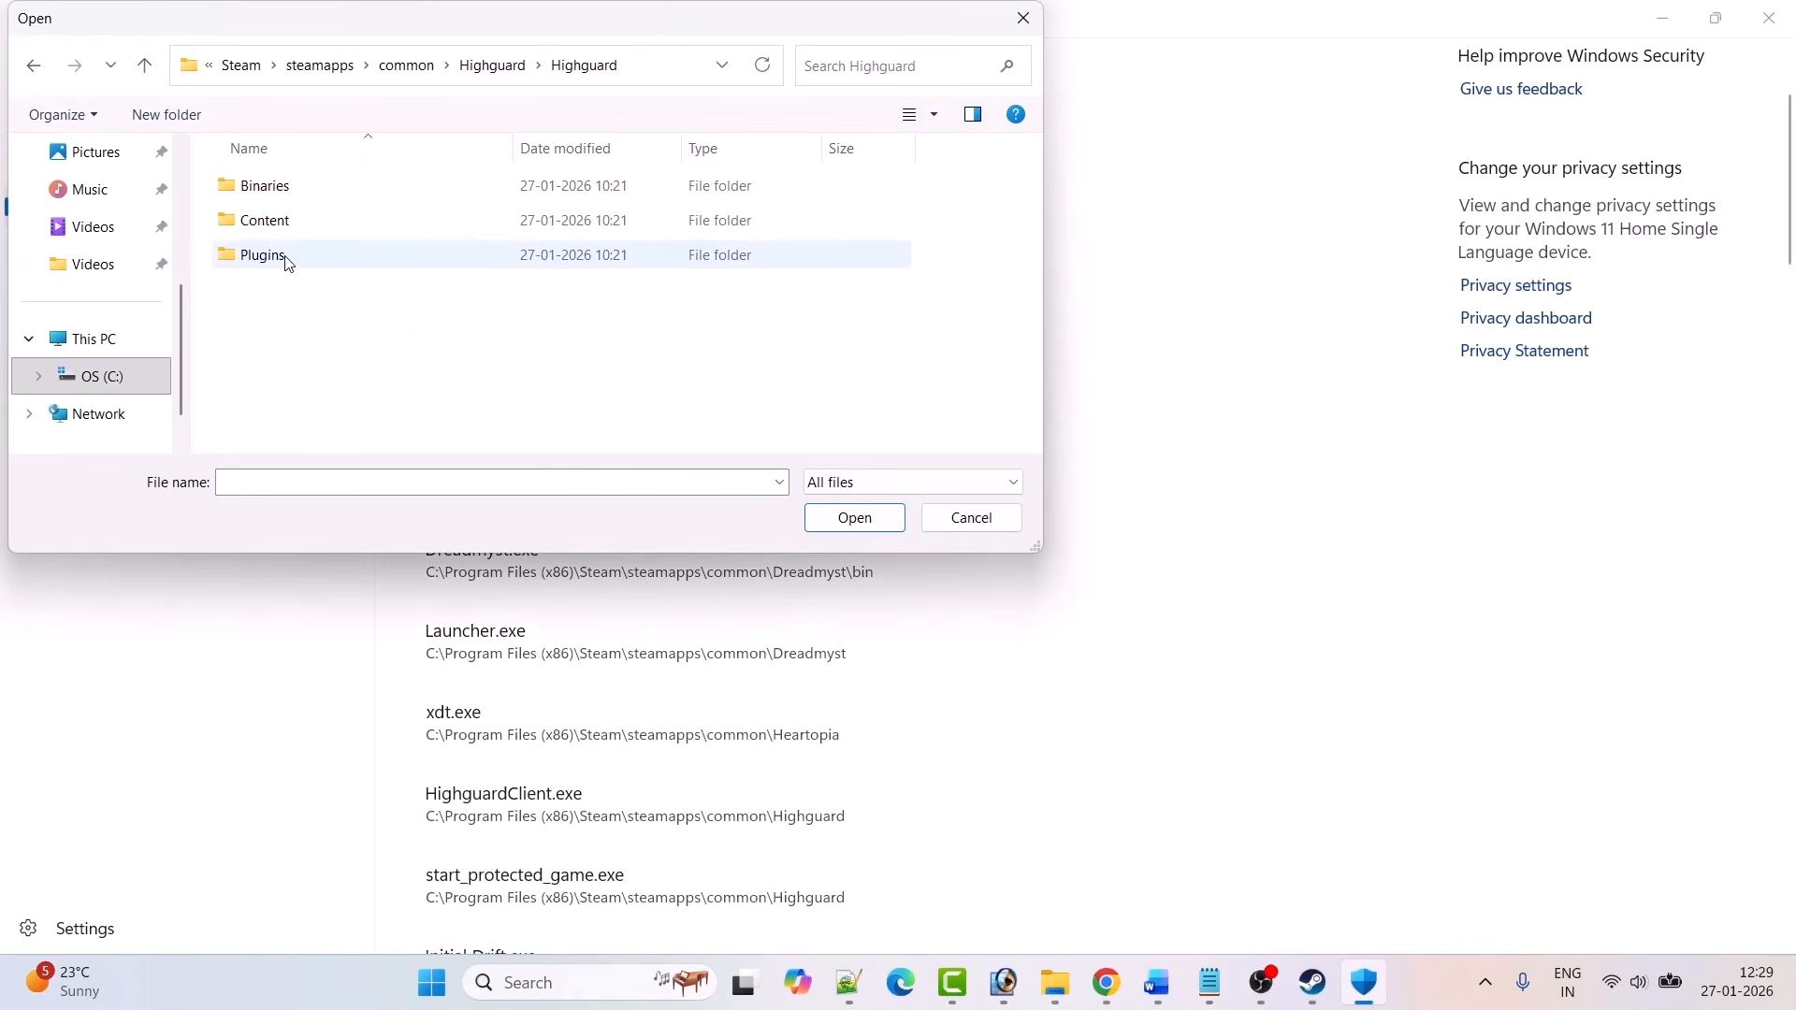
{"action": "double_click", "coordinate": [264, 186]}
{"action": "double_click", "coordinate": [296, 193]}
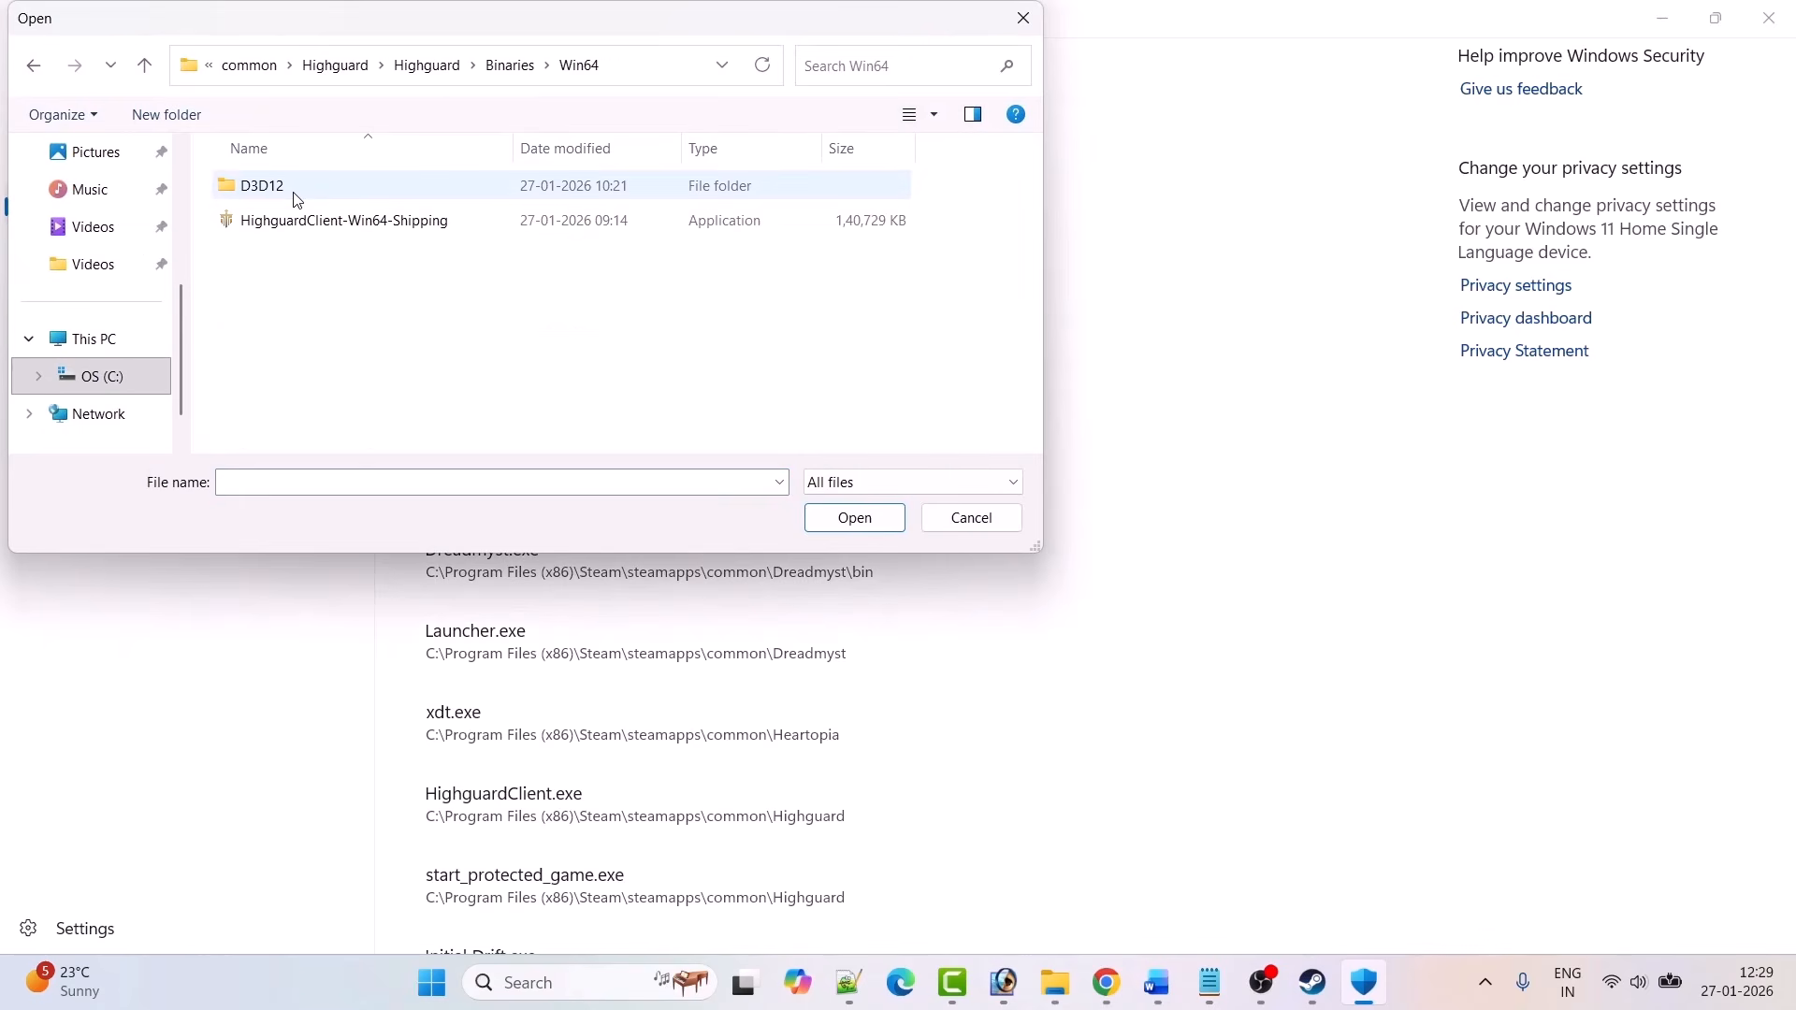
{"action": "left_click", "coordinate": [338, 224]}
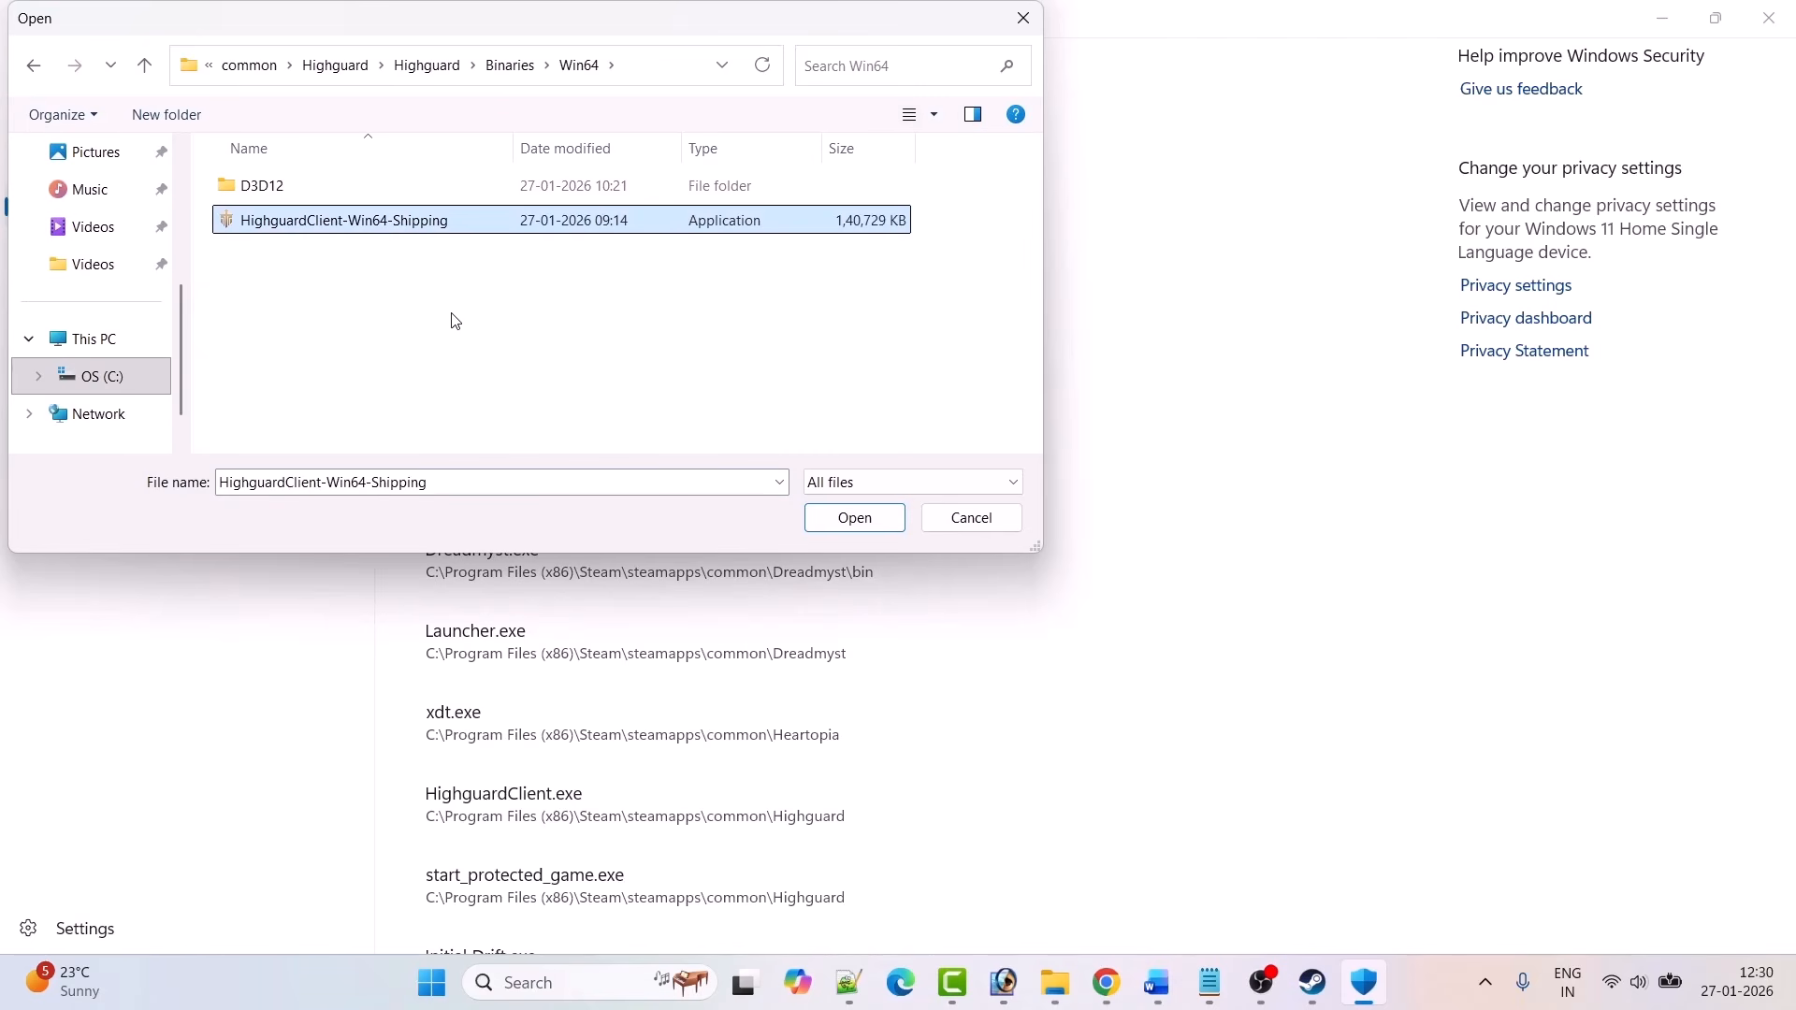
{"action": "left_click", "coordinate": [855, 519]}
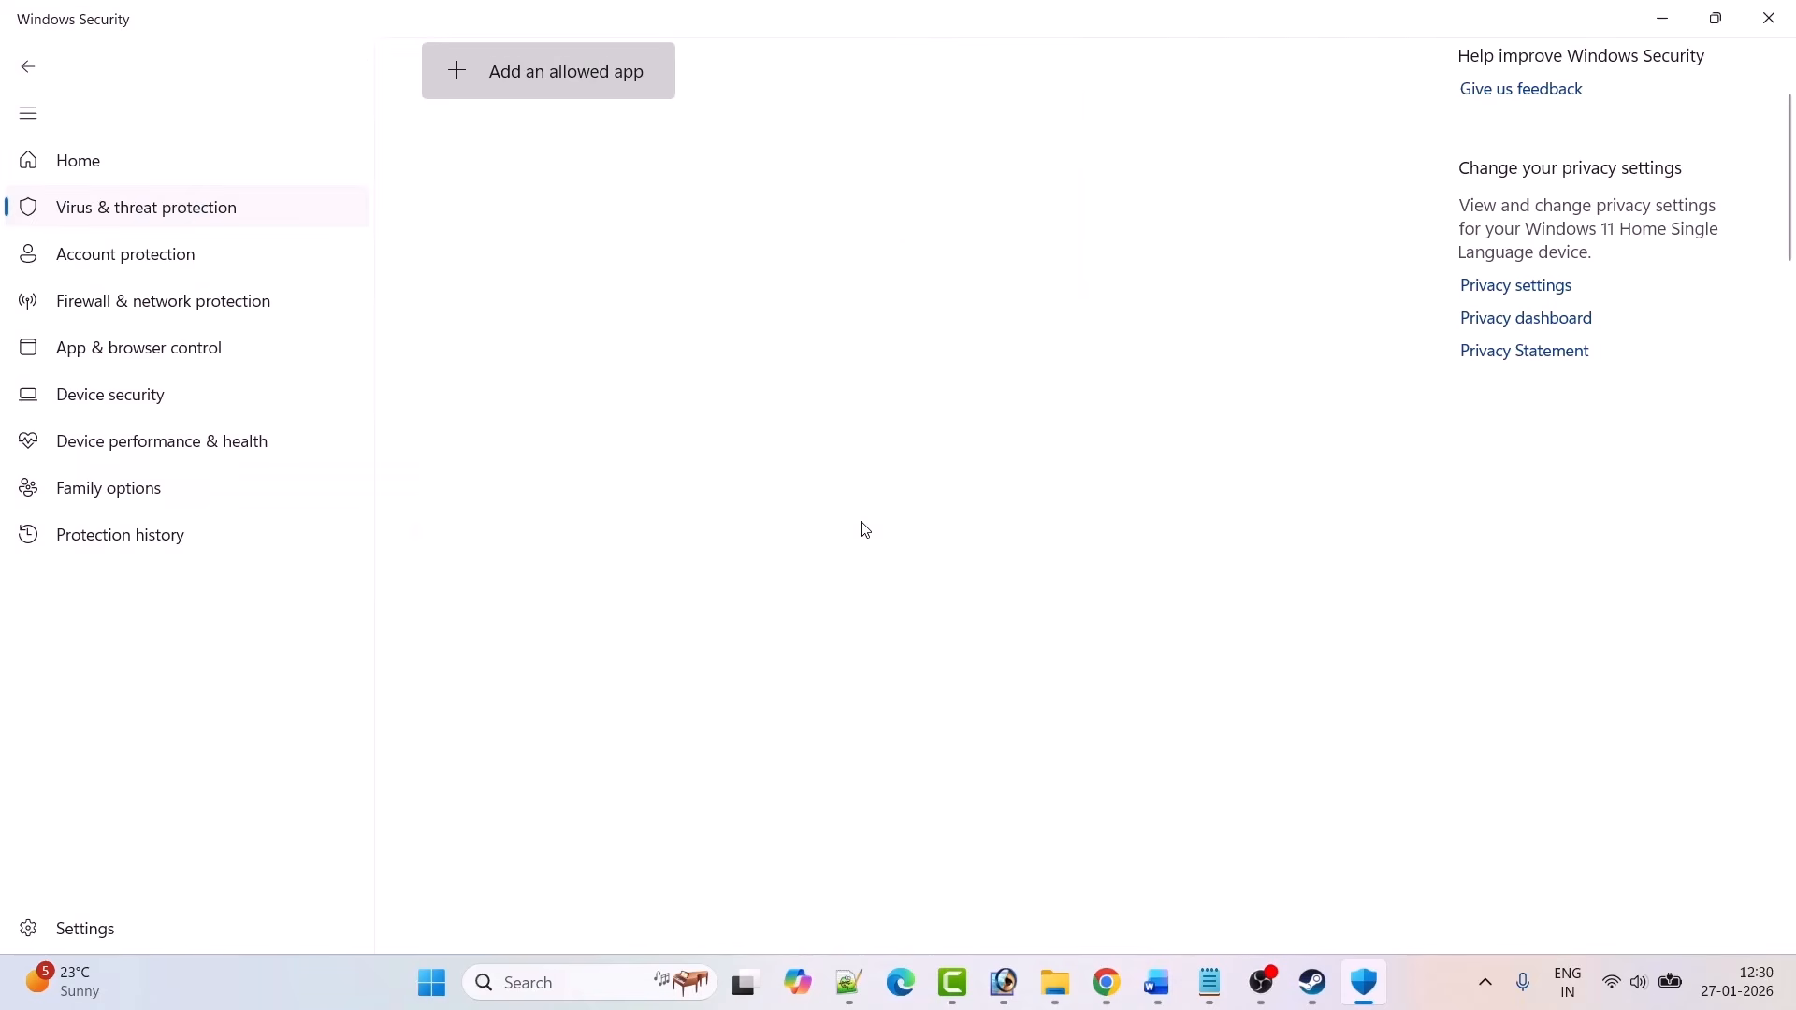
Step: Open the firewall's list of allowed apps from Firewall & network protection and unlock its settings for changes
{"action": "left_click", "coordinate": [30, 67]}
{"action": "left_click", "coordinate": [30, 67]}
{"action": "left_click", "coordinate": [30, 68]}
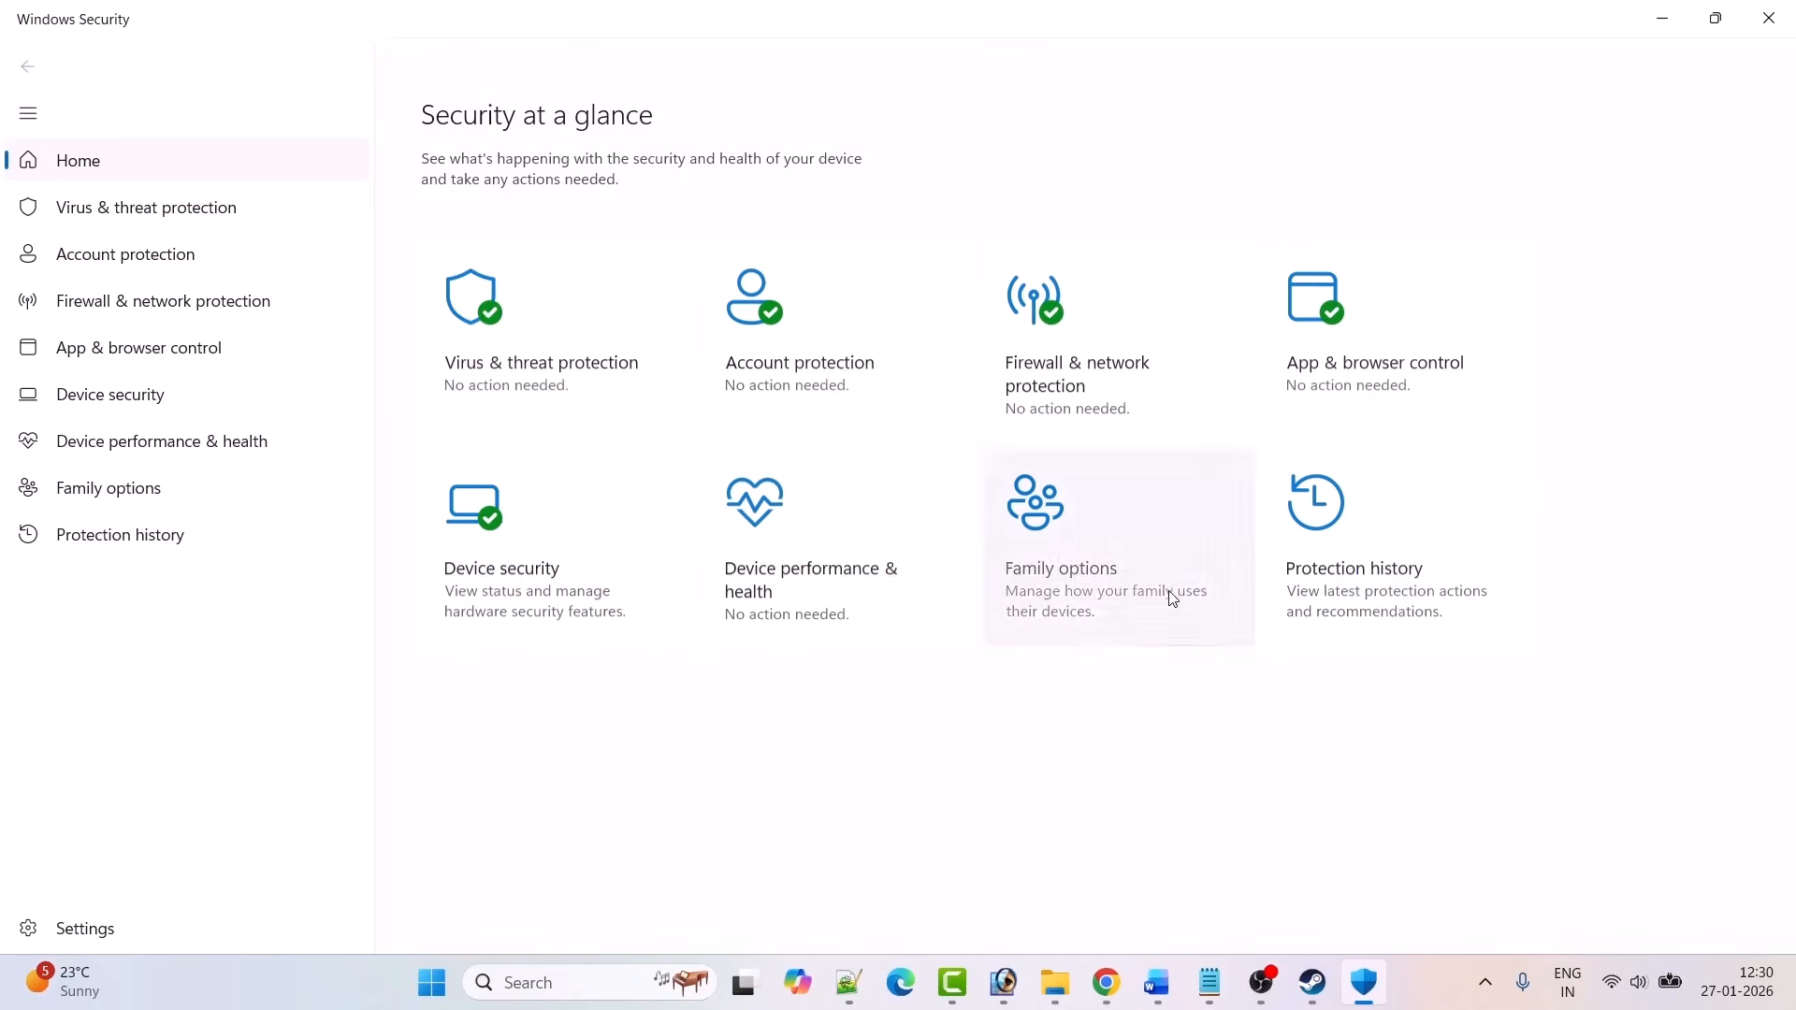
{"action": "left_click", "coordinate": [1109, 390]}
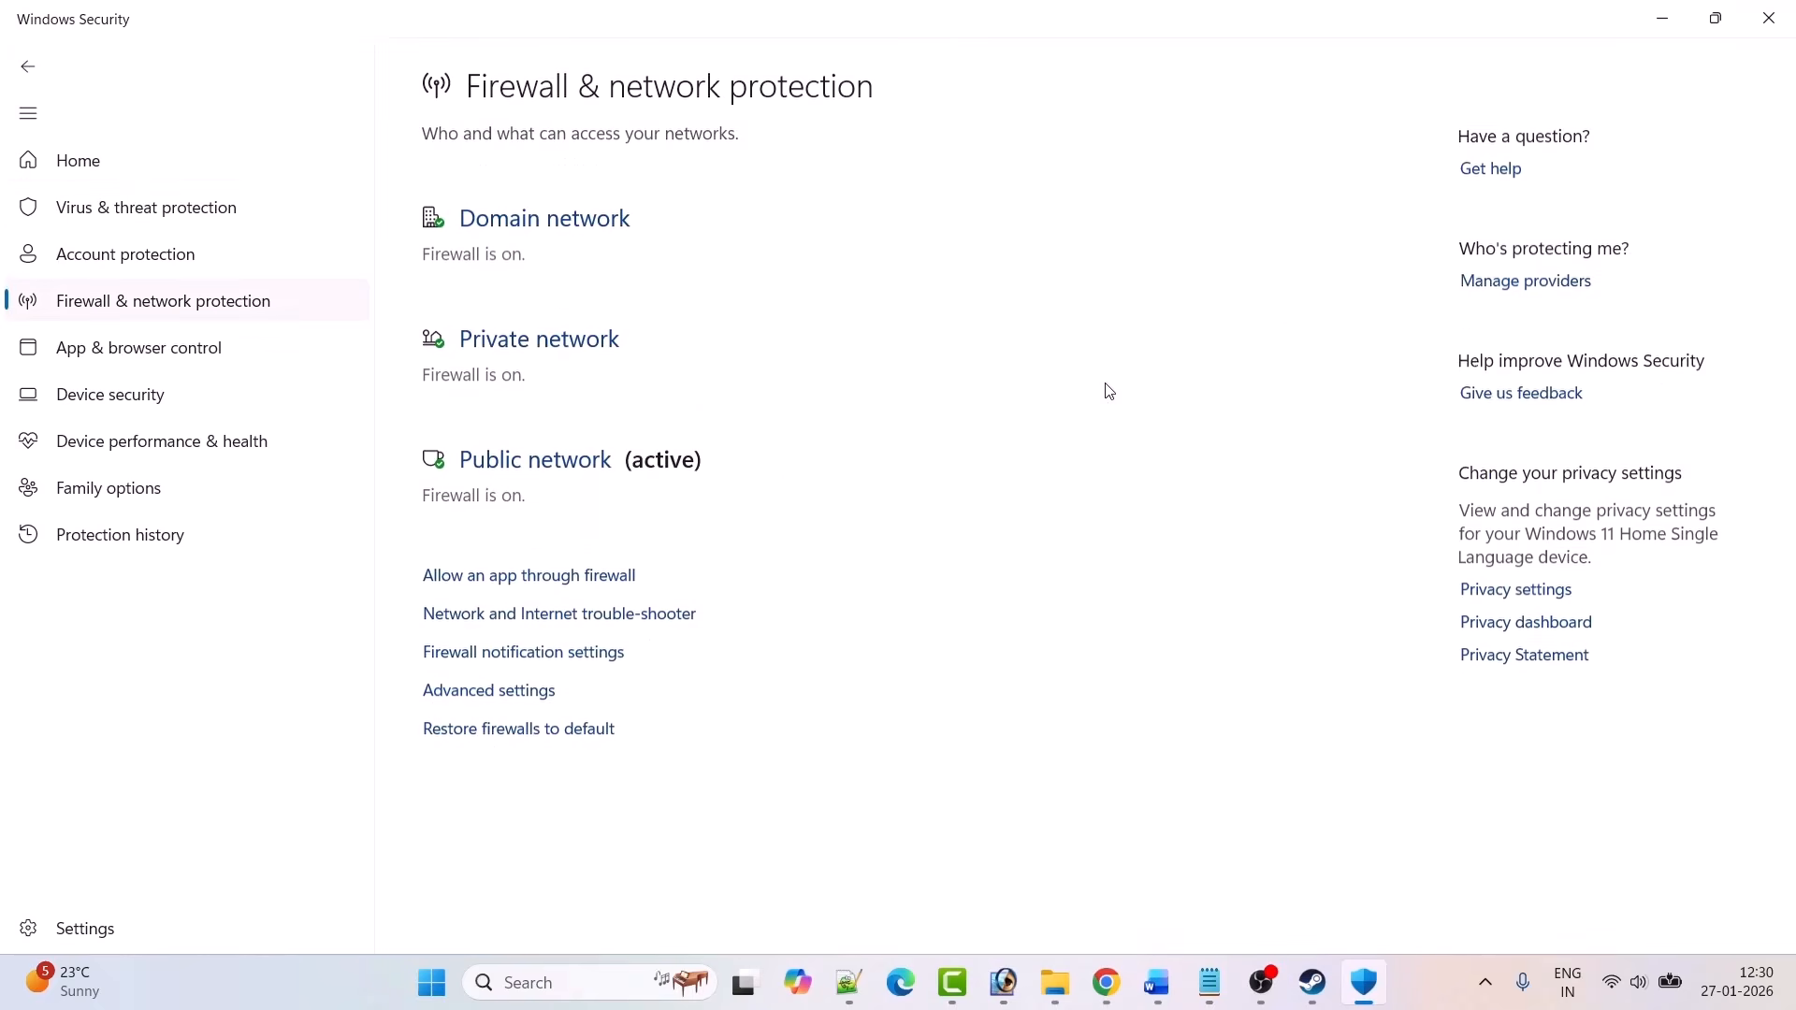
{"action": "left_click", "coordinate": [572, 580]}
{"action": "left_click", "coordinate": [1202, 322]}
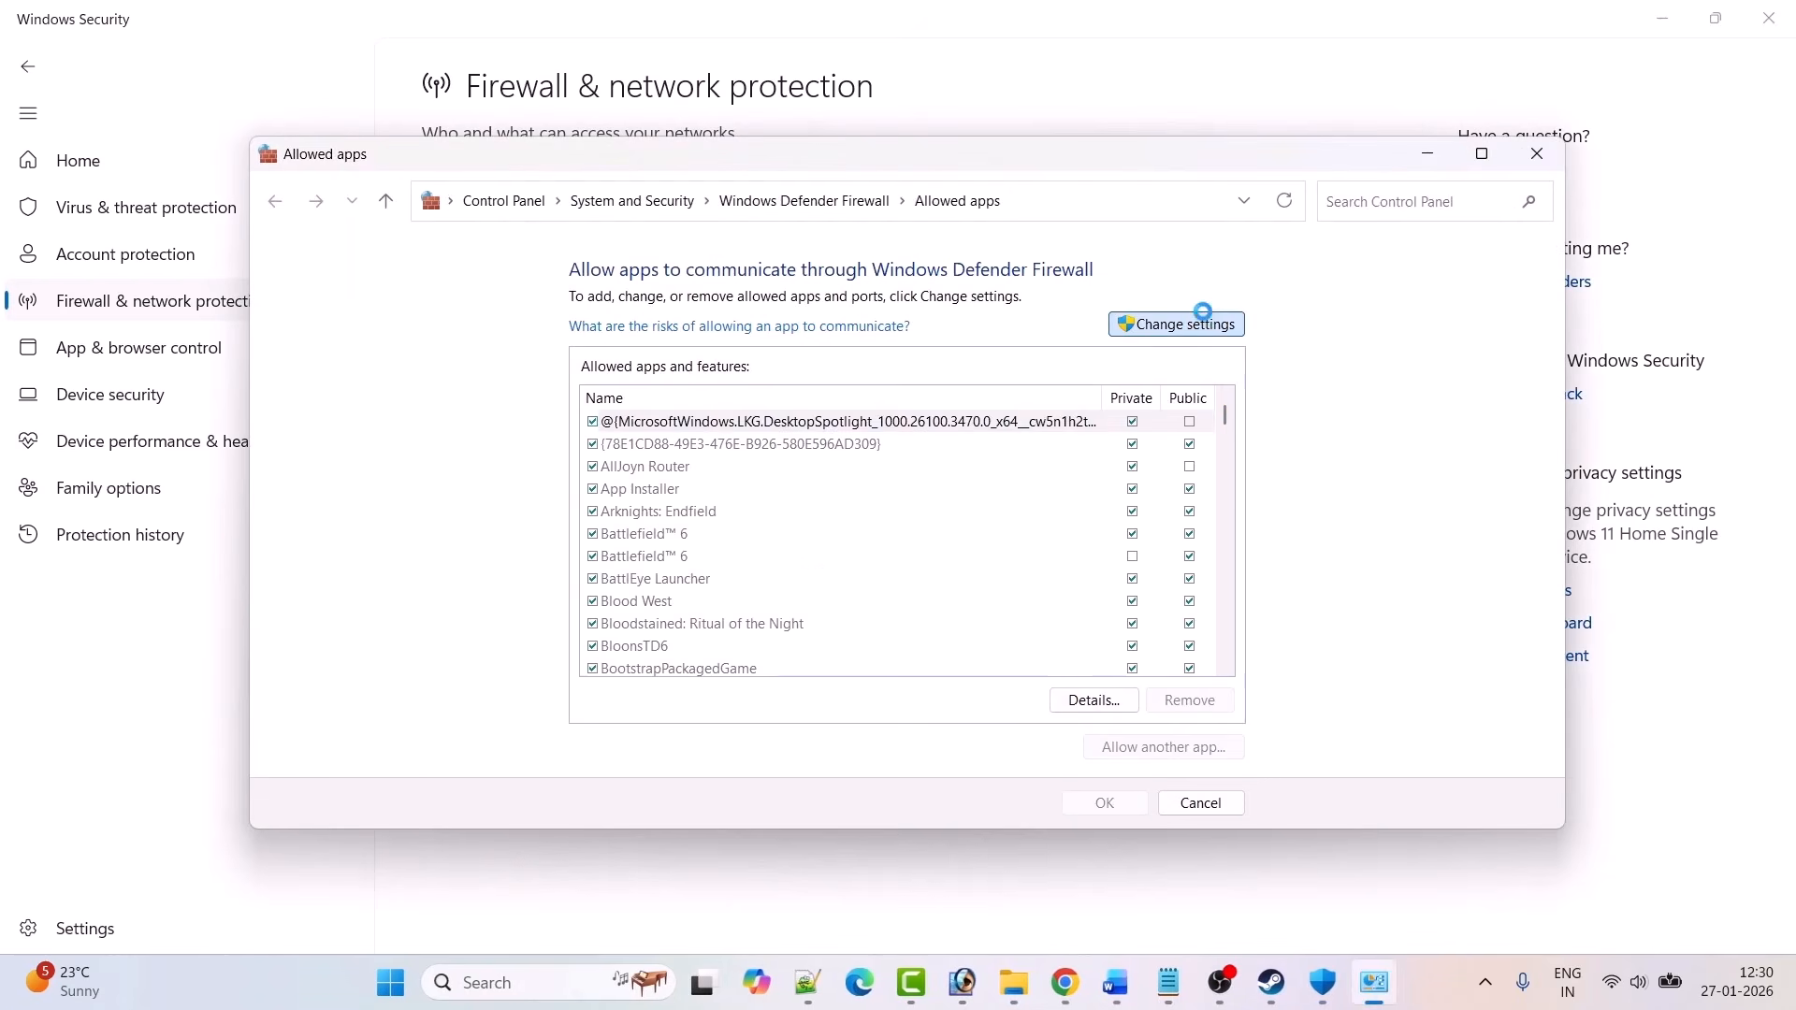
Step: Browse for another app to allow through the firewall, opening C:\Program Files (x86)\Steam
{"action": "left_click", "coordinate": [1167, 748]}
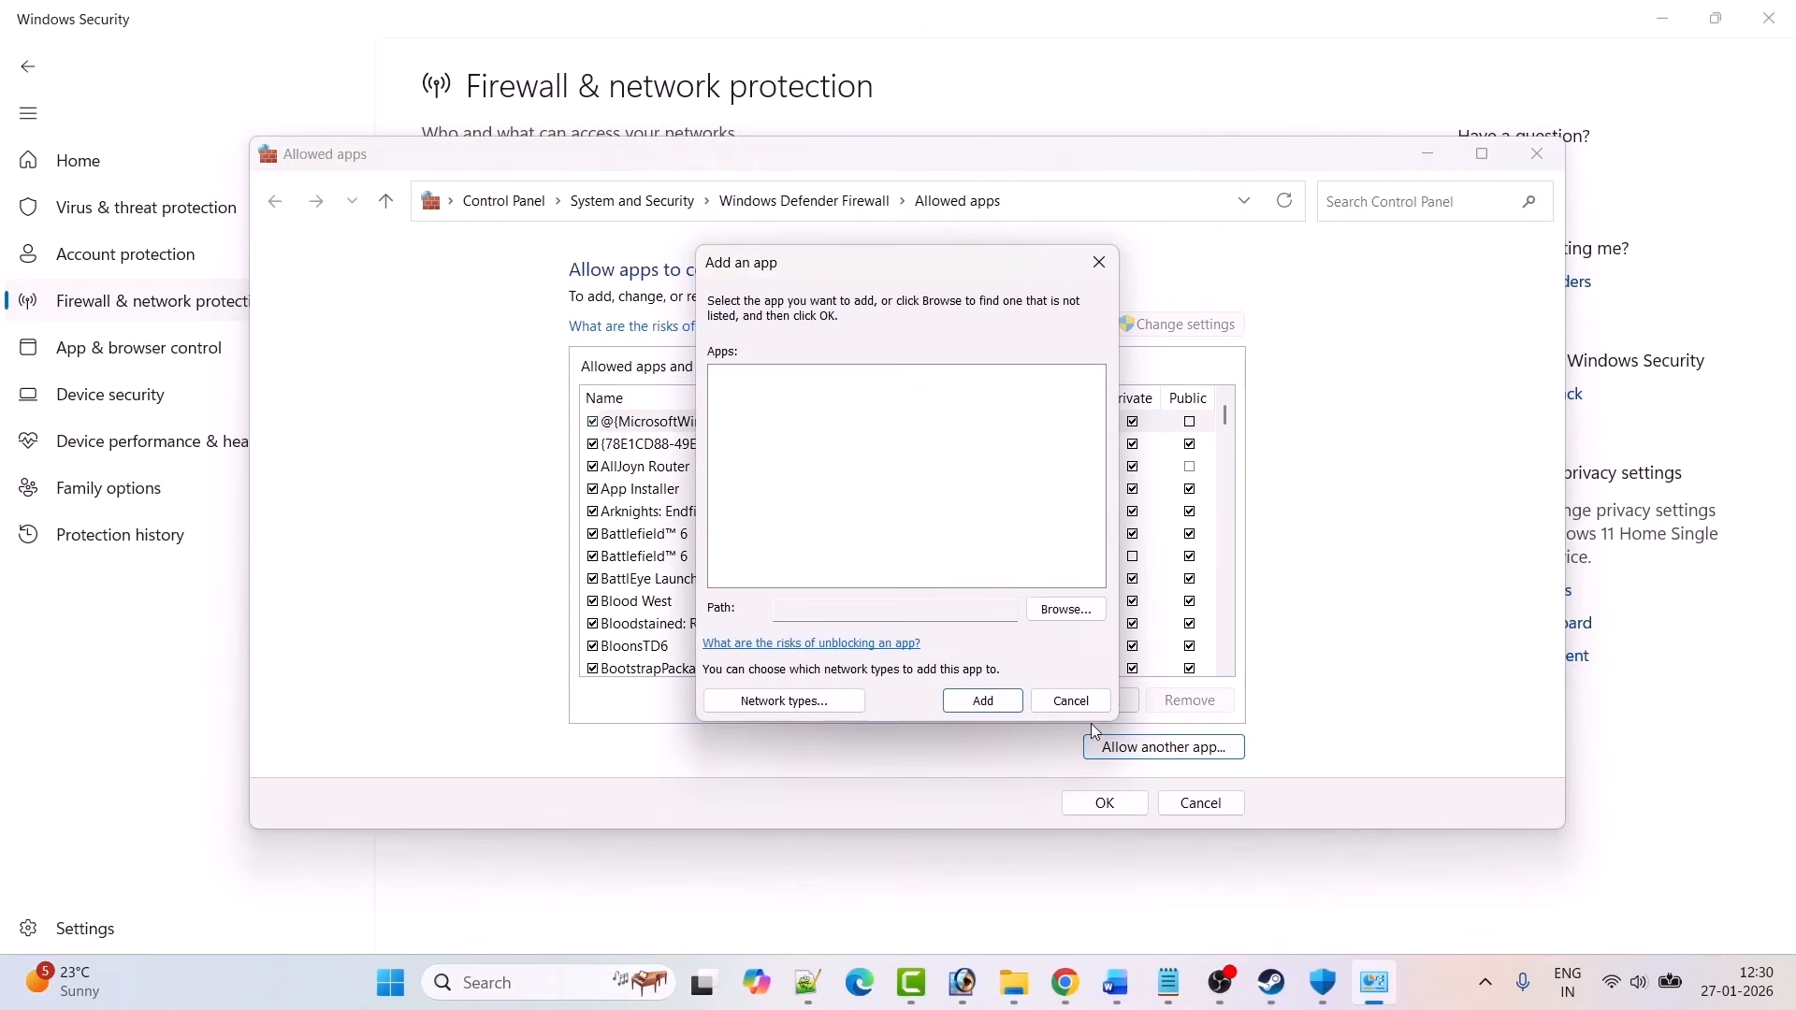
{"action": "left_click", "coordinate": [1045, 595]}
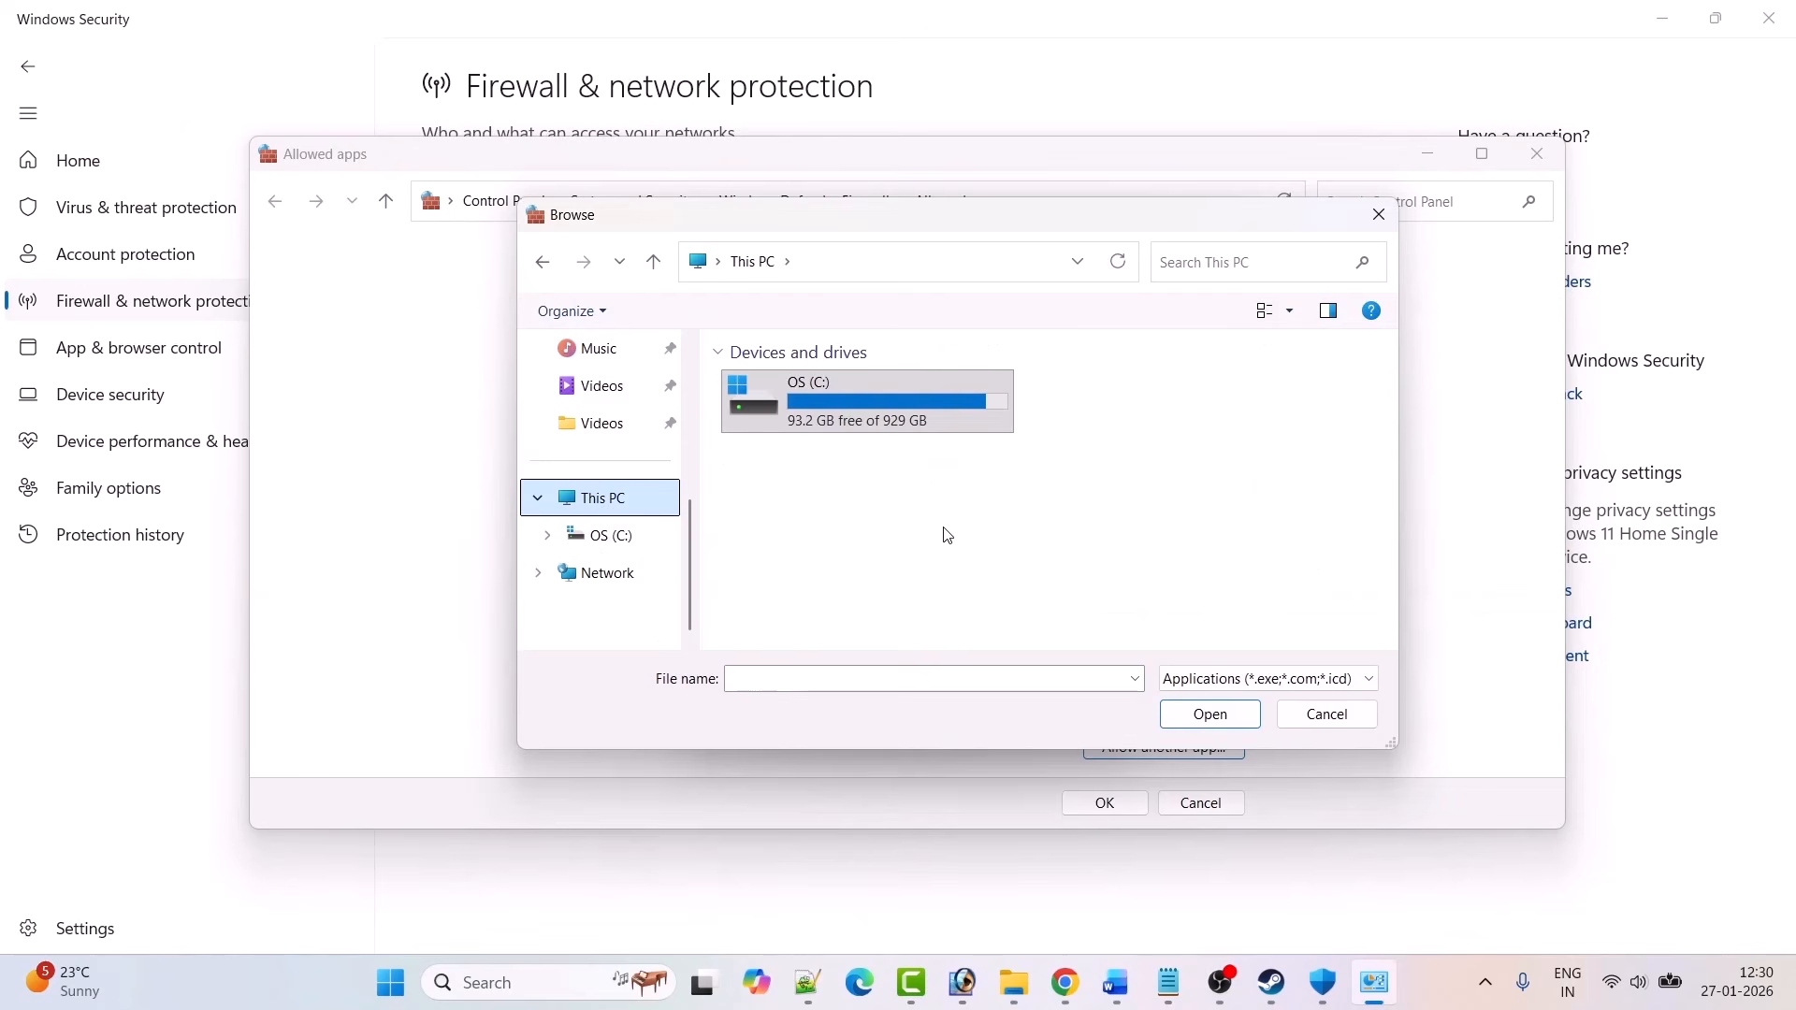
{"action": "double_click", "coordinate": [898, 421]}
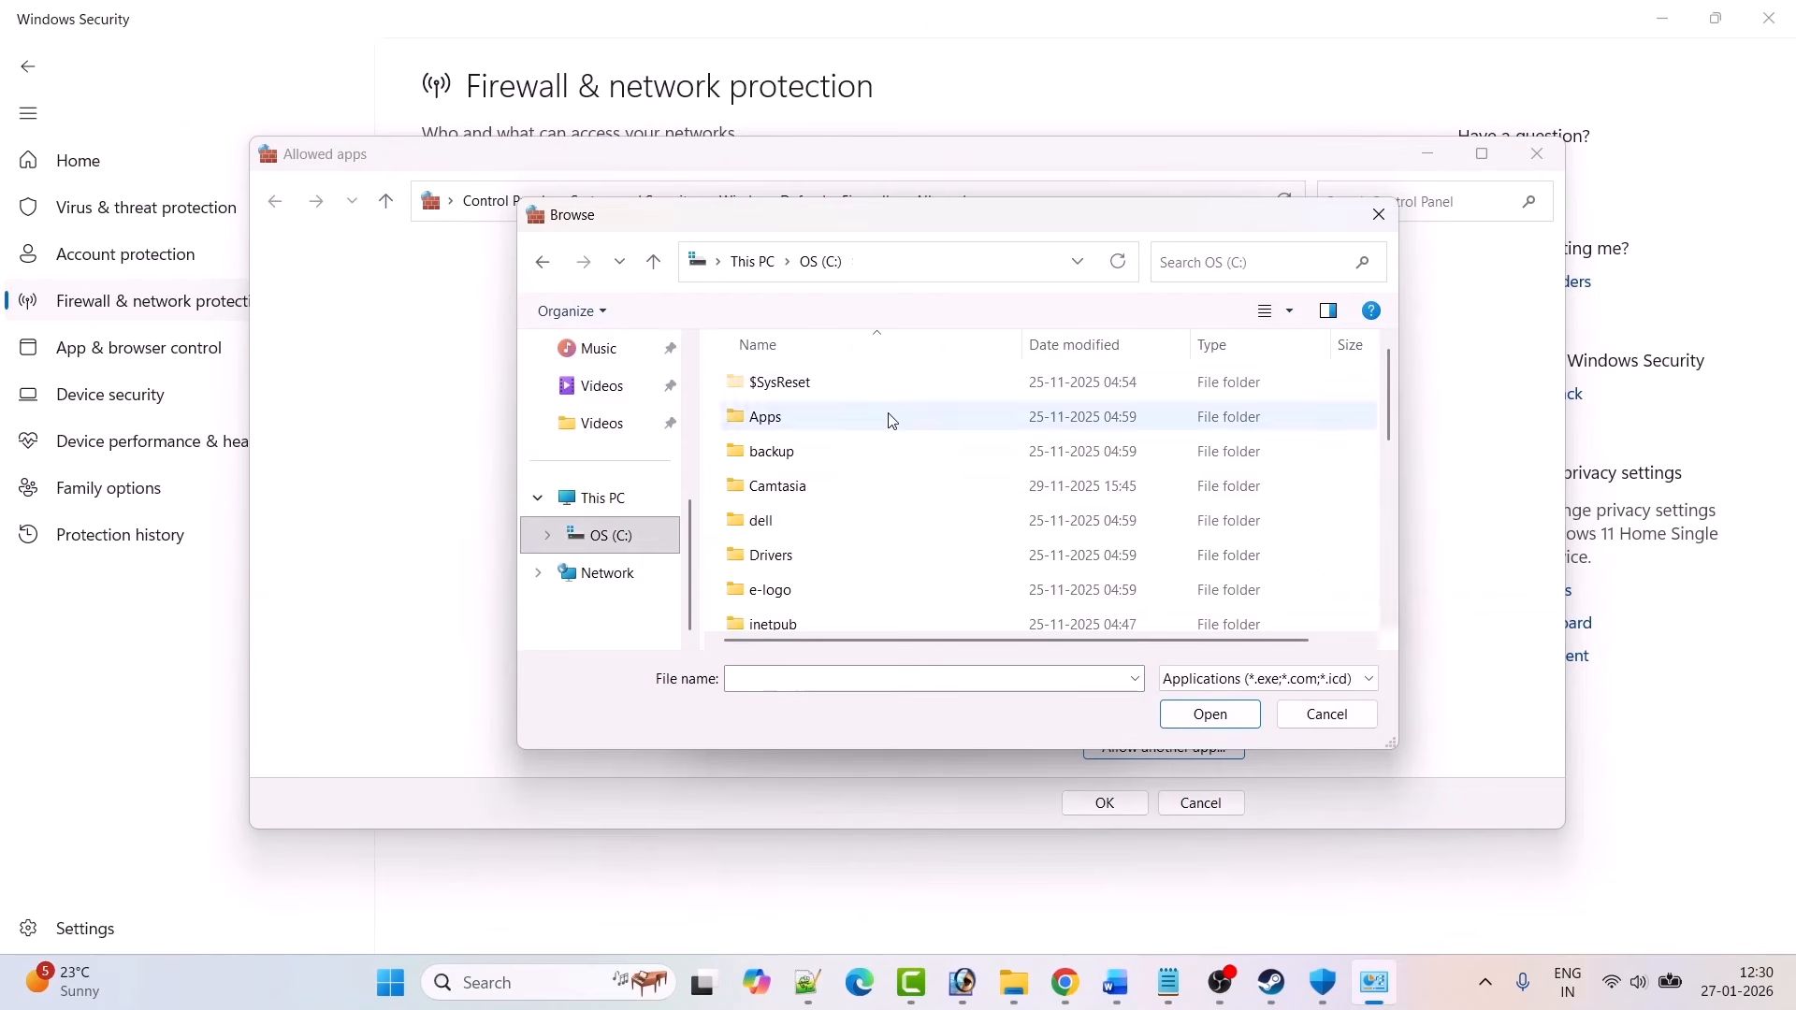
{"action": "key", "text": "p"}
{"action": "key", "text": "p"}
{"action": "key", "text": "p"}
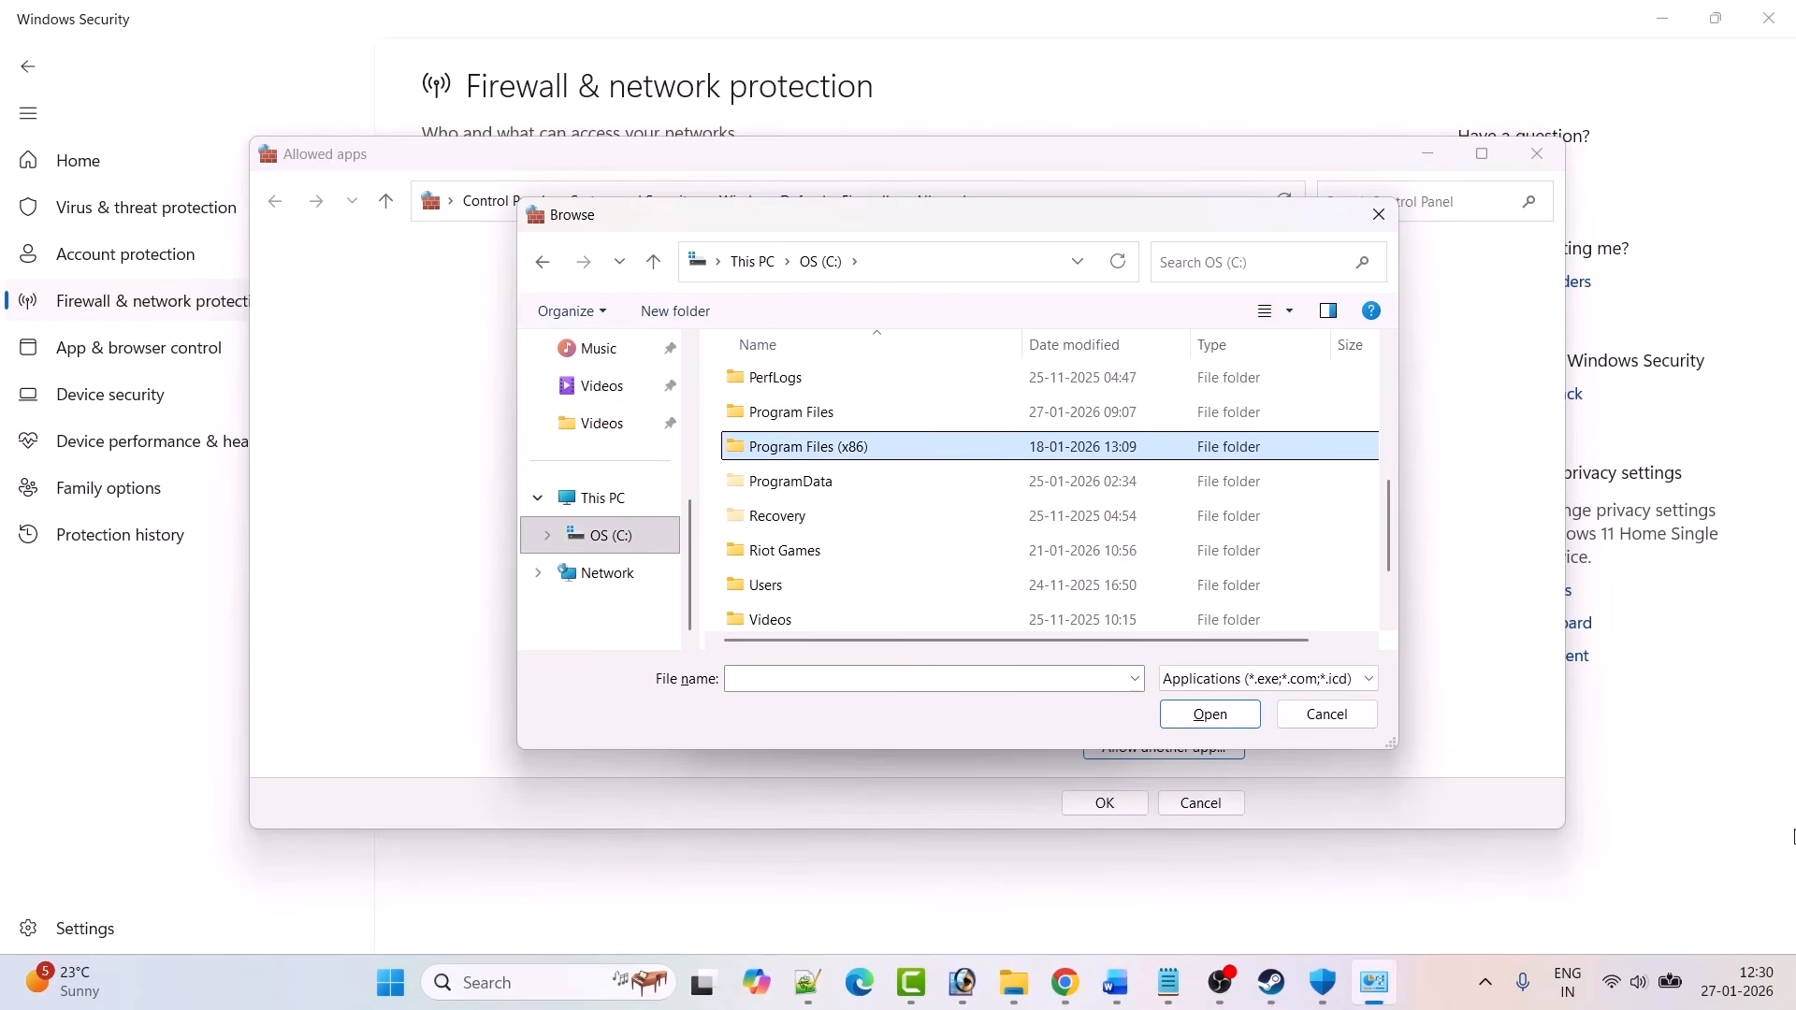
{"action": "key", "text": "Return"}
{"action": "type", "text": "steam"}
{"action": "key", "text": "Return"}
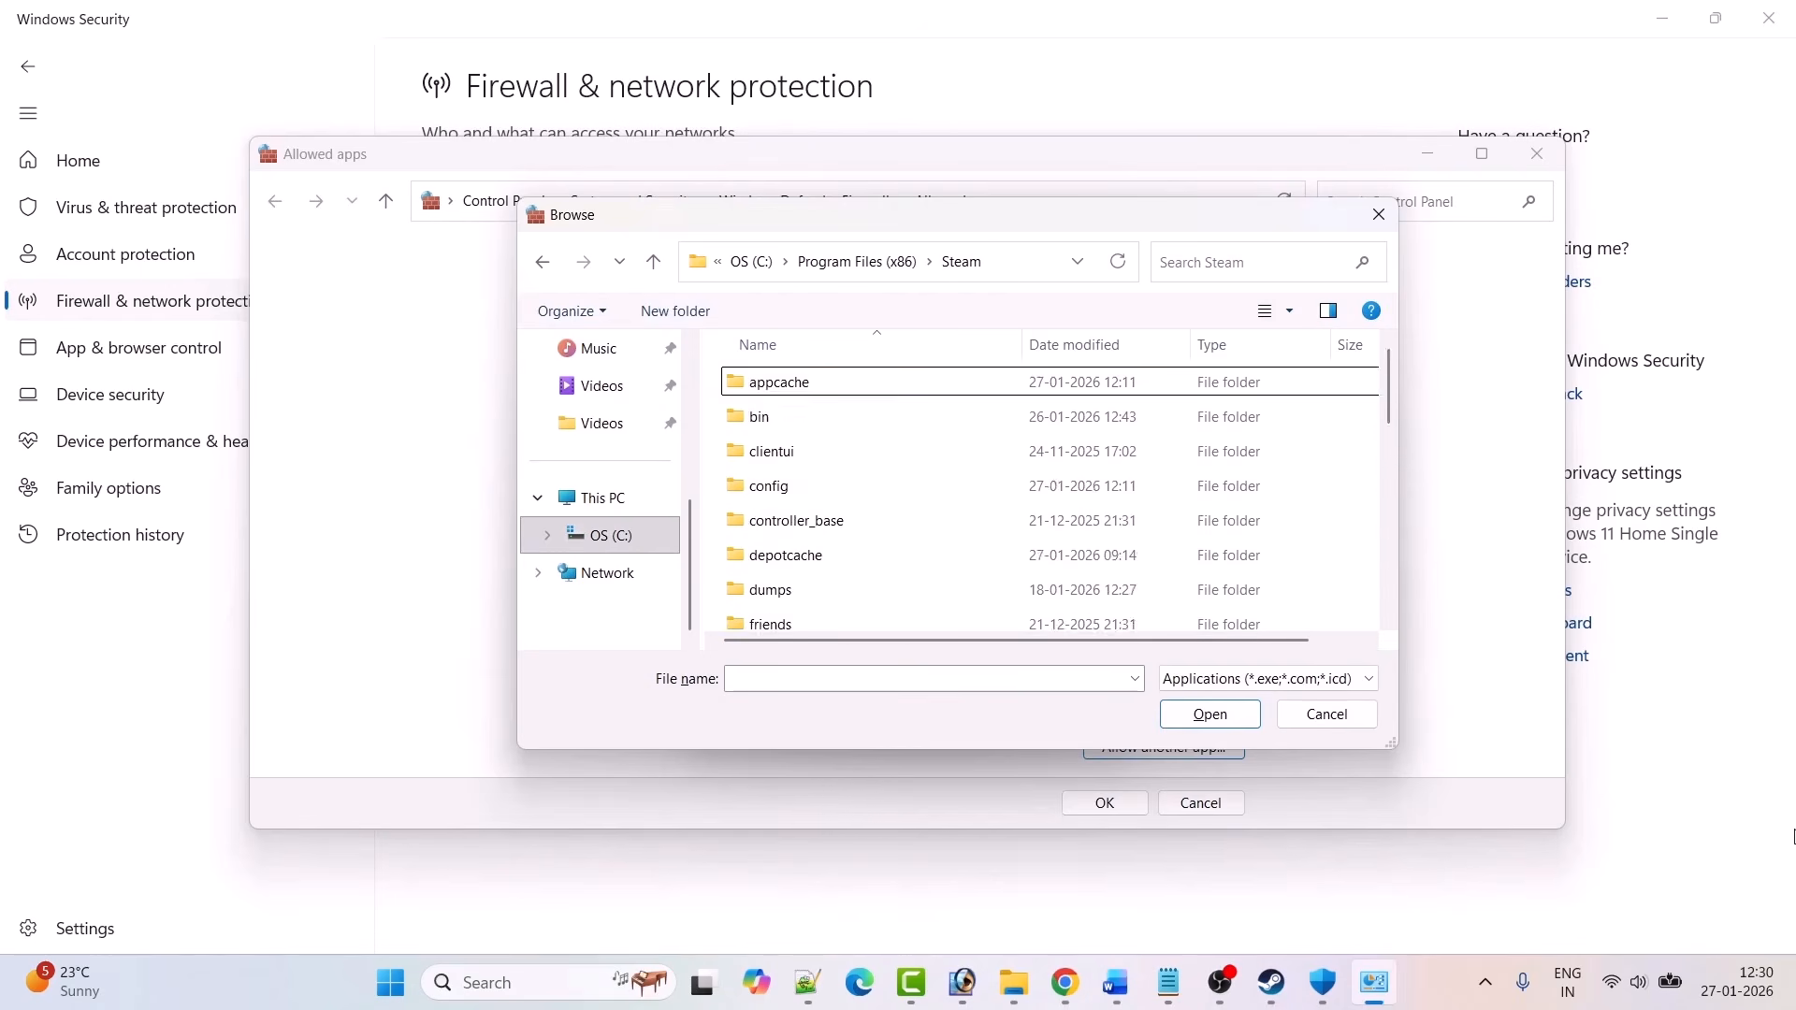
Step: Open the Highguard game folder inside steamapps\common in the firewall's file browser
{"action": "type", "text": "steamapps"}
{"action": "key", "text": "Return"}
{"action": "type", "text": "common"}
{"action": "key", "text": "Return"}
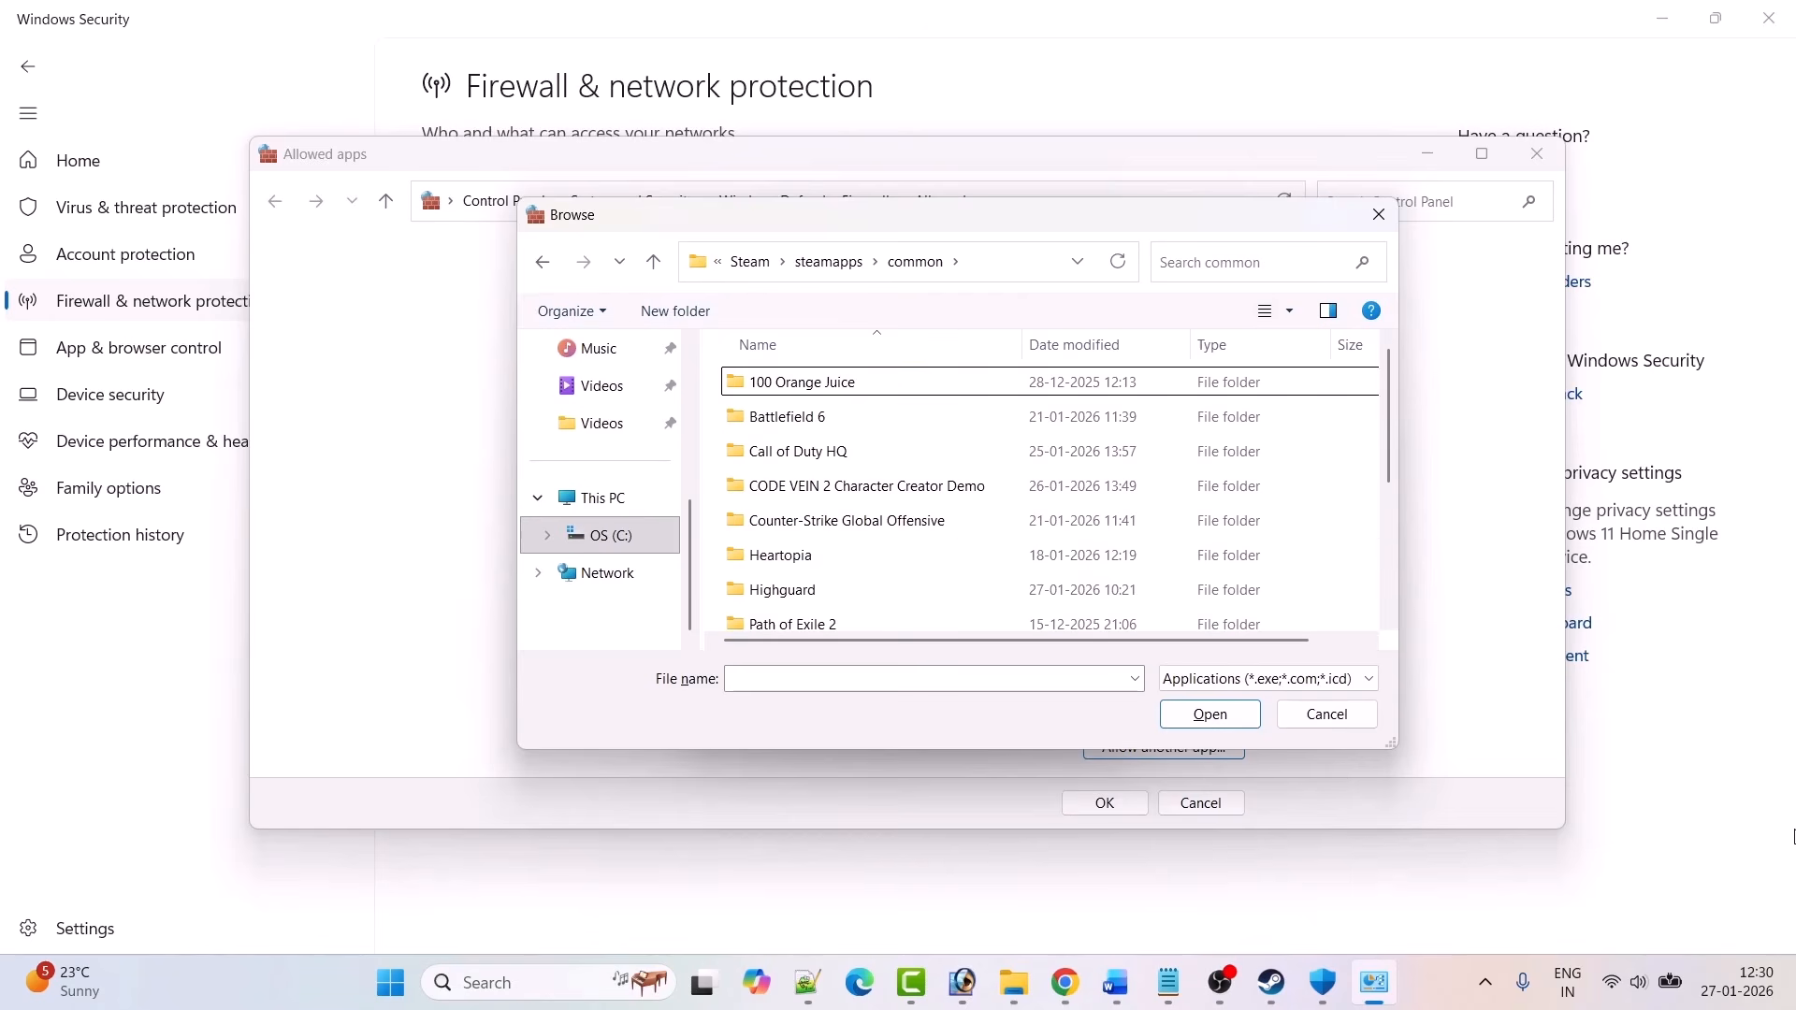
{"action": "type", "text": "hi"}
{"action": "key", "text": "Return"}
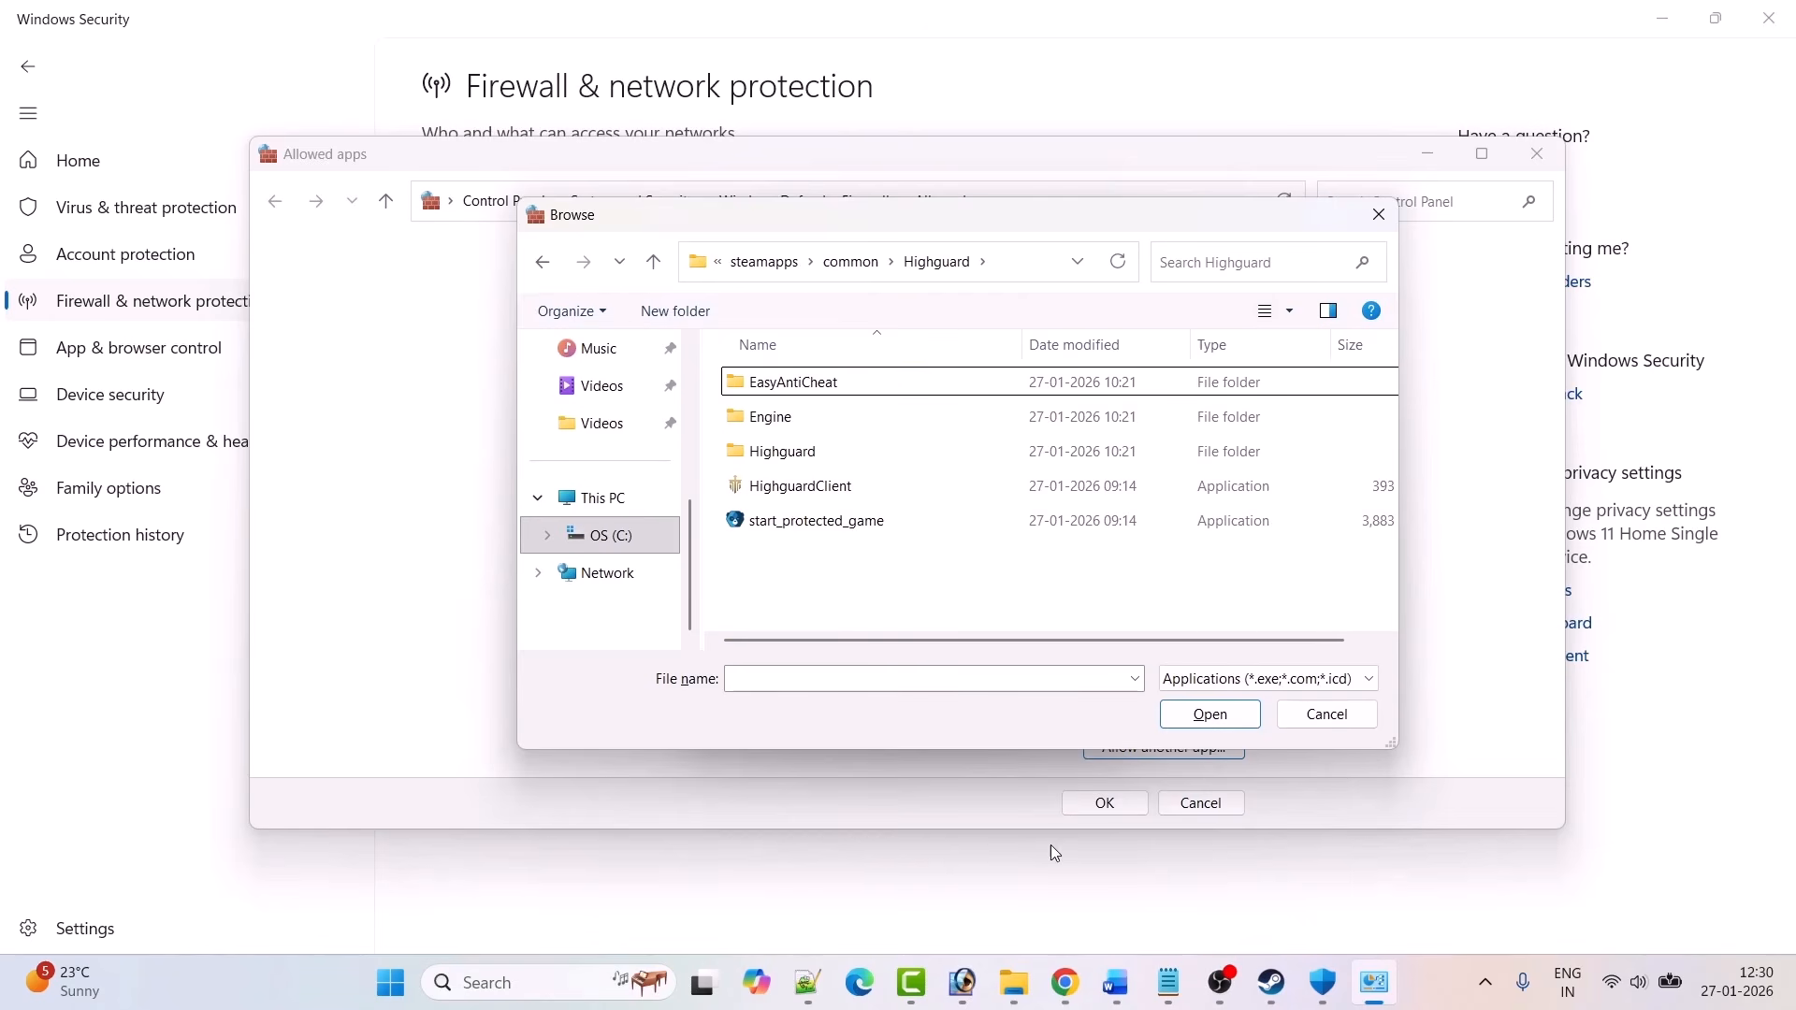
Step: Try to add start_protected_game from the Highguard folder to the firewall's allowed apps
{"action": "left_click", "coordinate": [804, 521]}
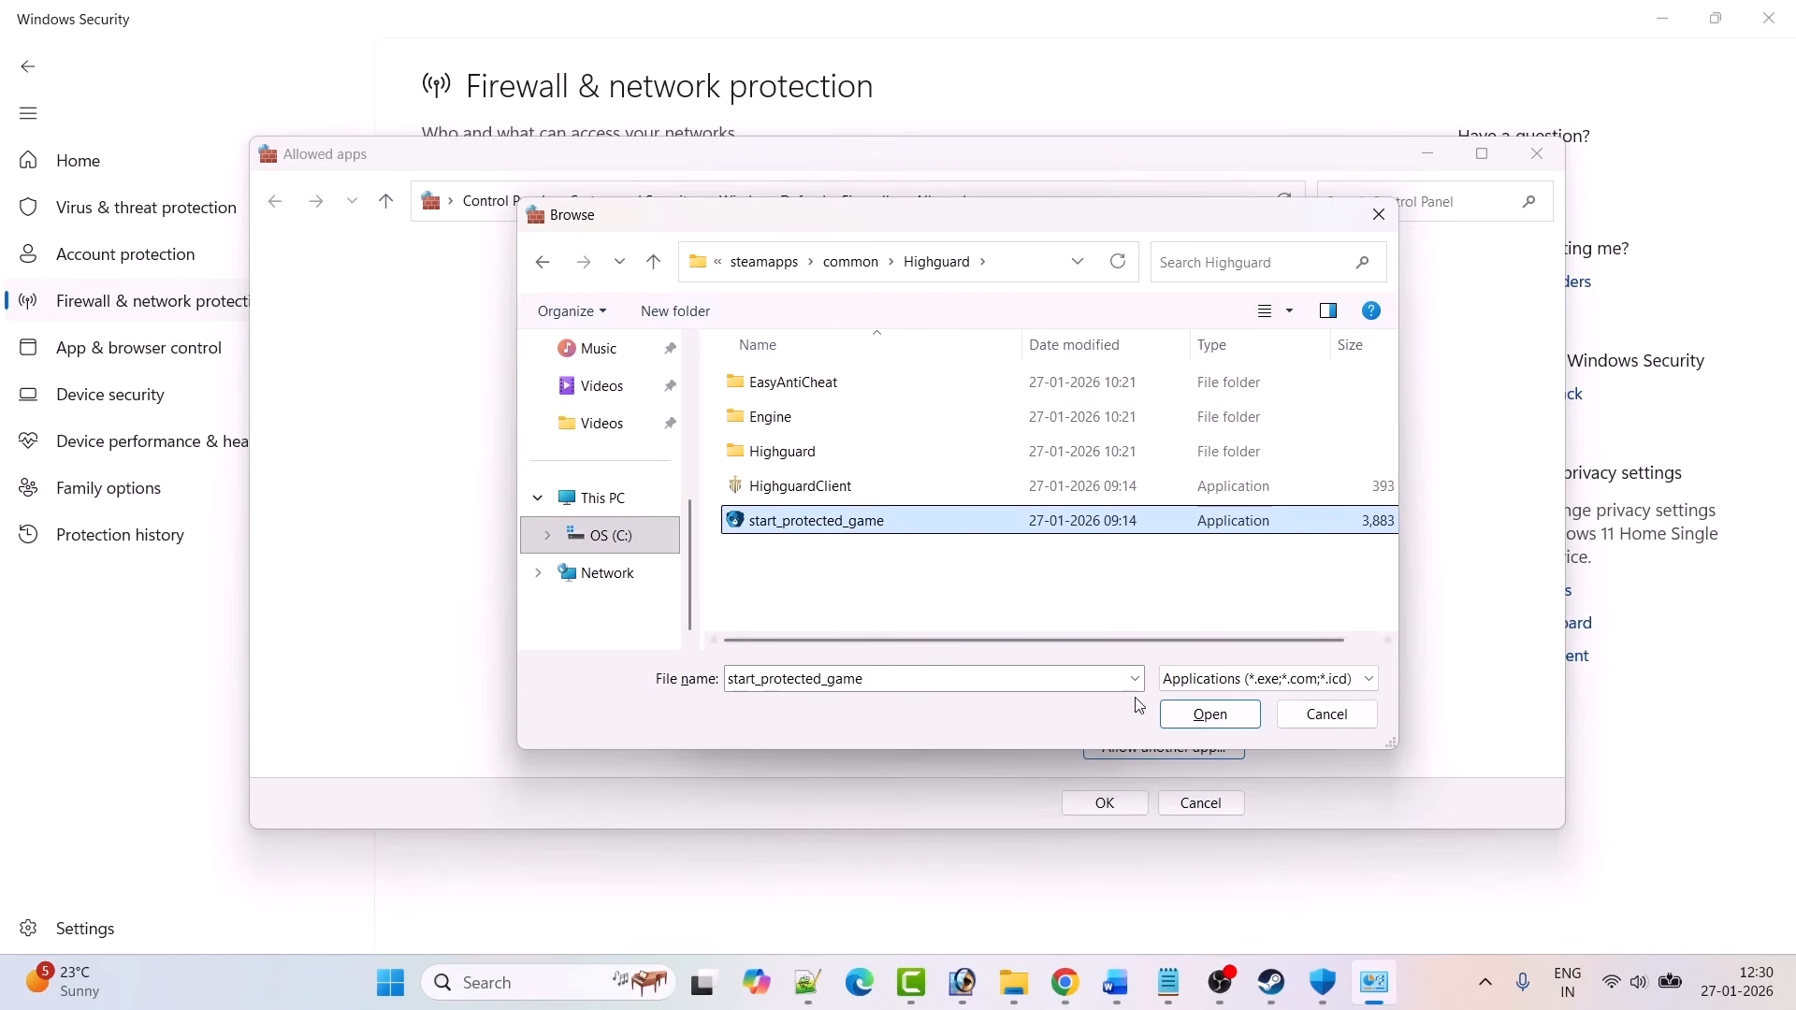
{"action": "left_click", "coordinate": [1209, 715]}
{"action": "left_click", "coordinate": [998, 707]}
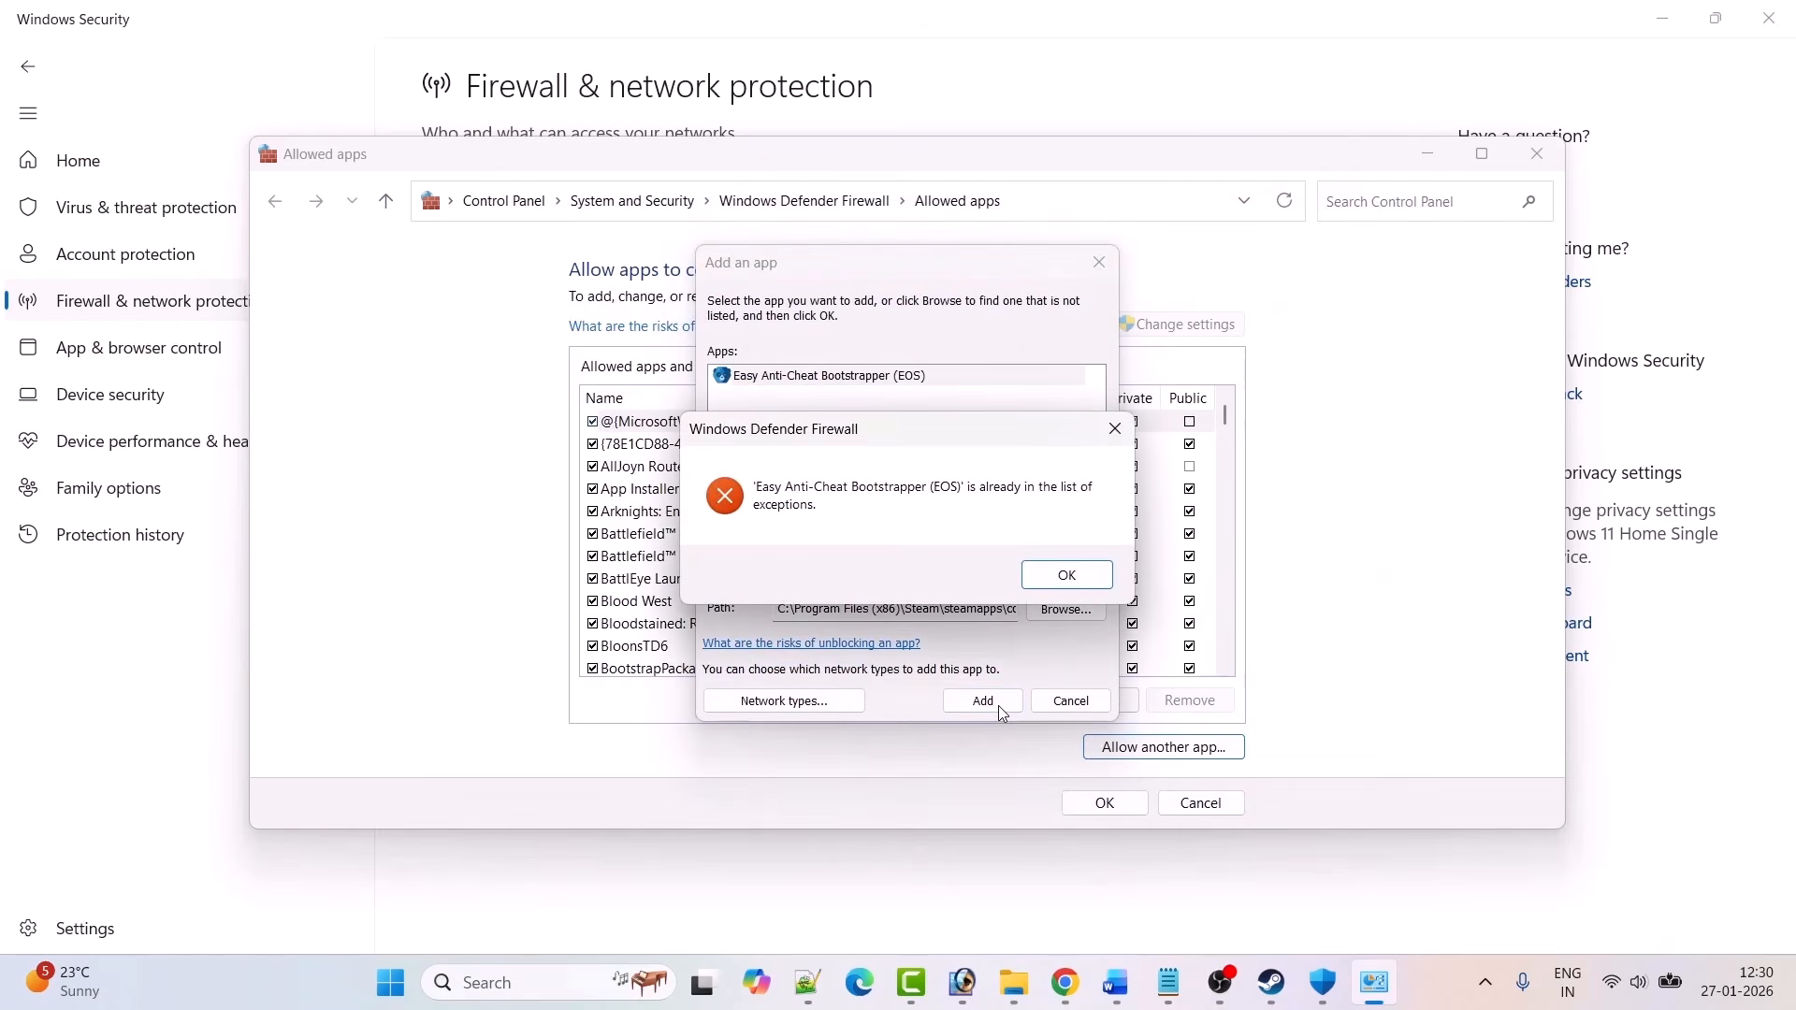
{"action": "left_click", "coordinate": [1071, 574]}
Step: Add HighguardClient to the firewall's allowed apps and allow its BootstrapPackagedGame entry on private networks too
{"action": "left_click", "coordinate": [1066, 610]}
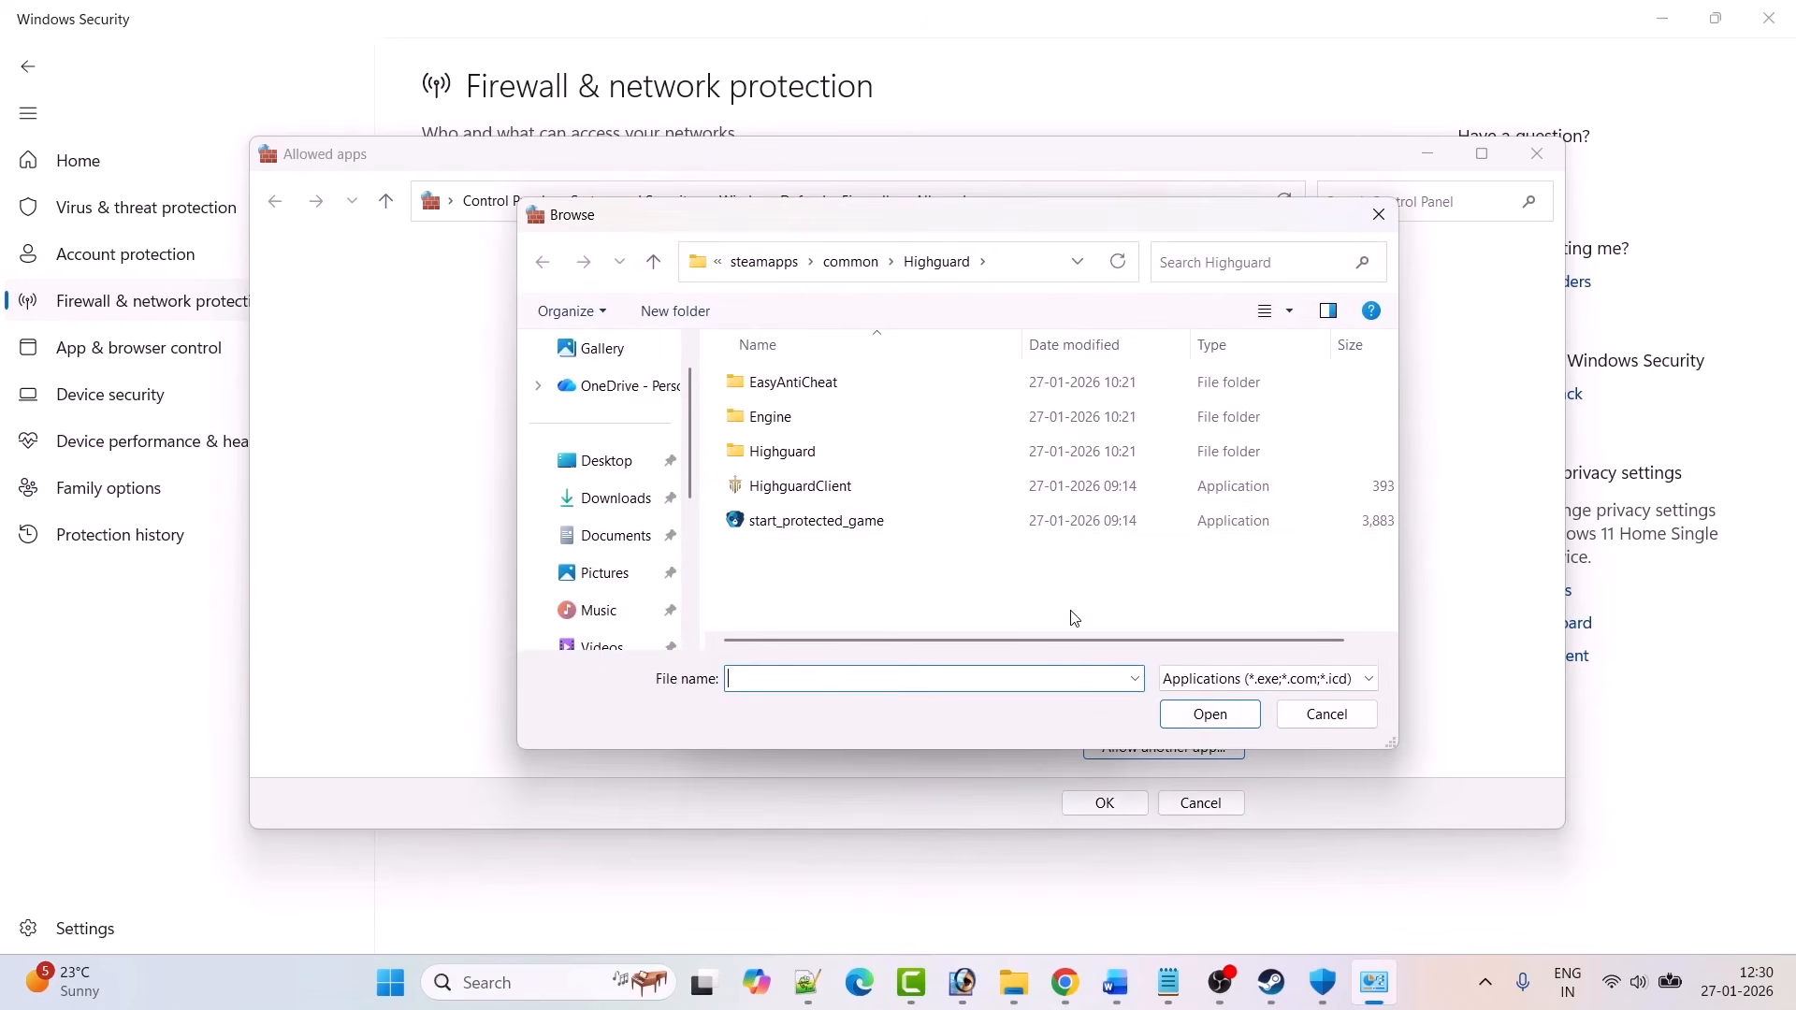
{"action": "left_click", "coordinate": [814, 491]}
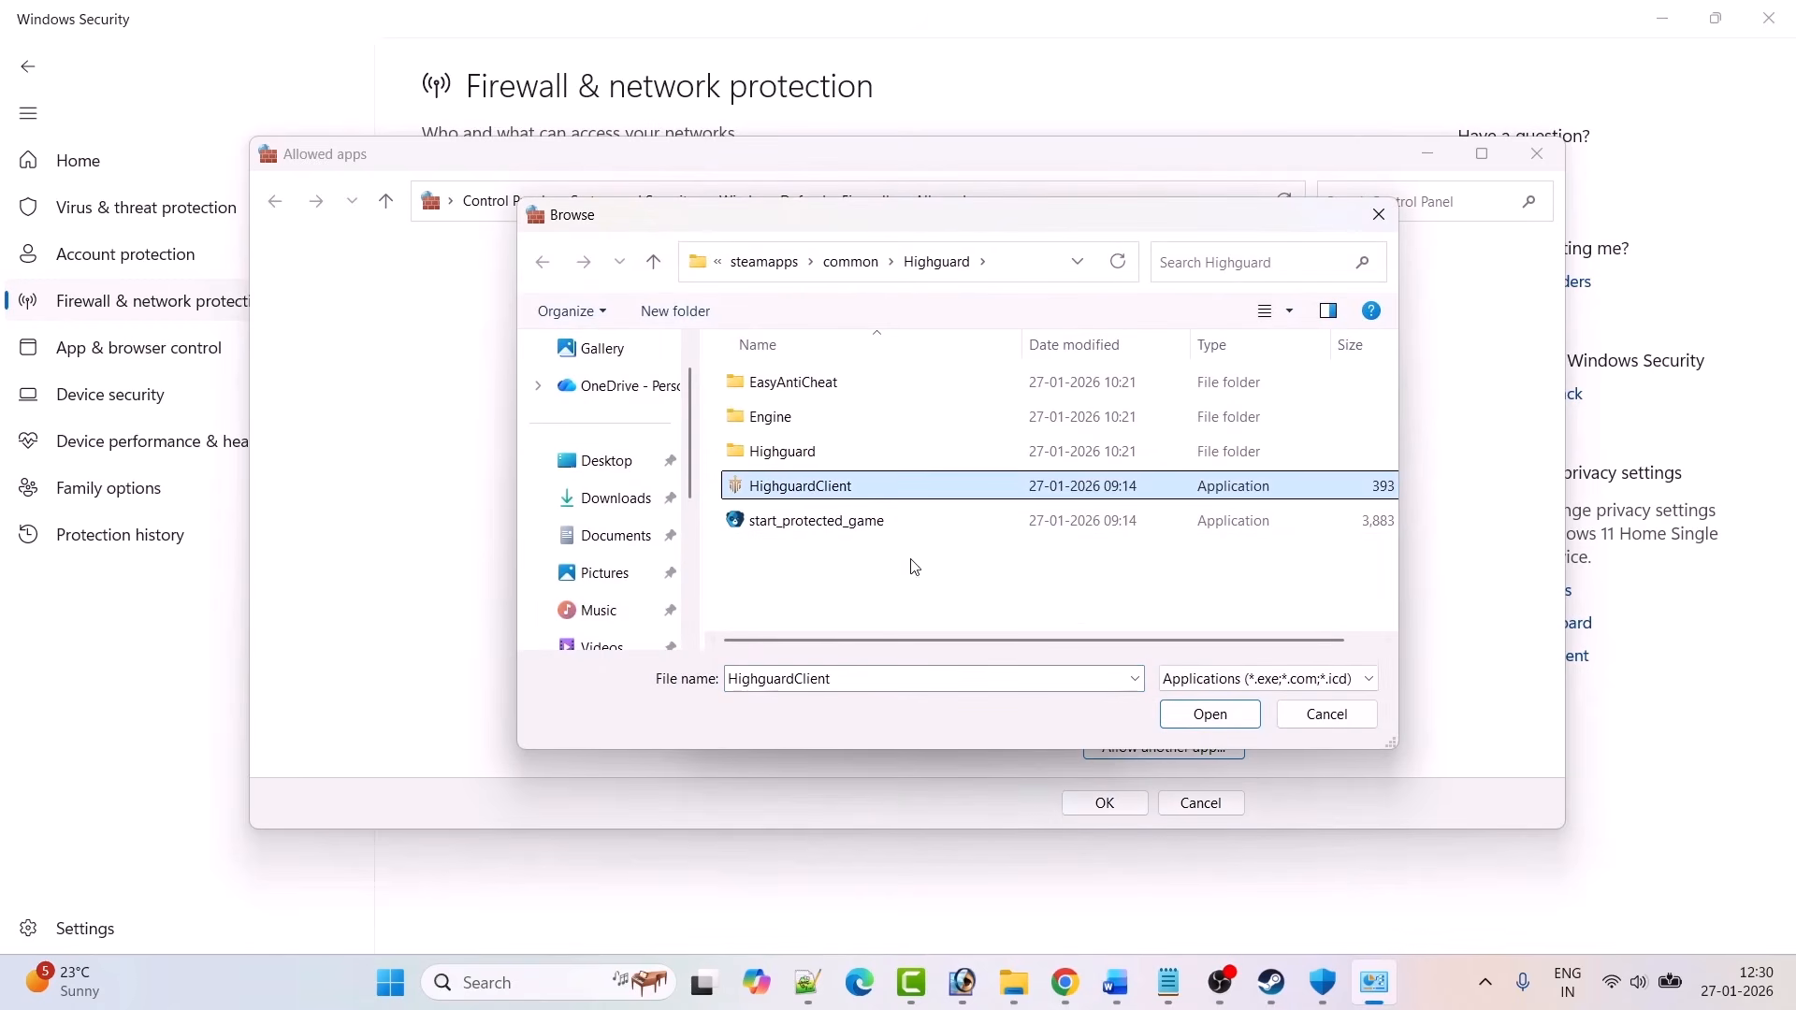
{"action": "left_click", "coordinate": [1195, 715]}
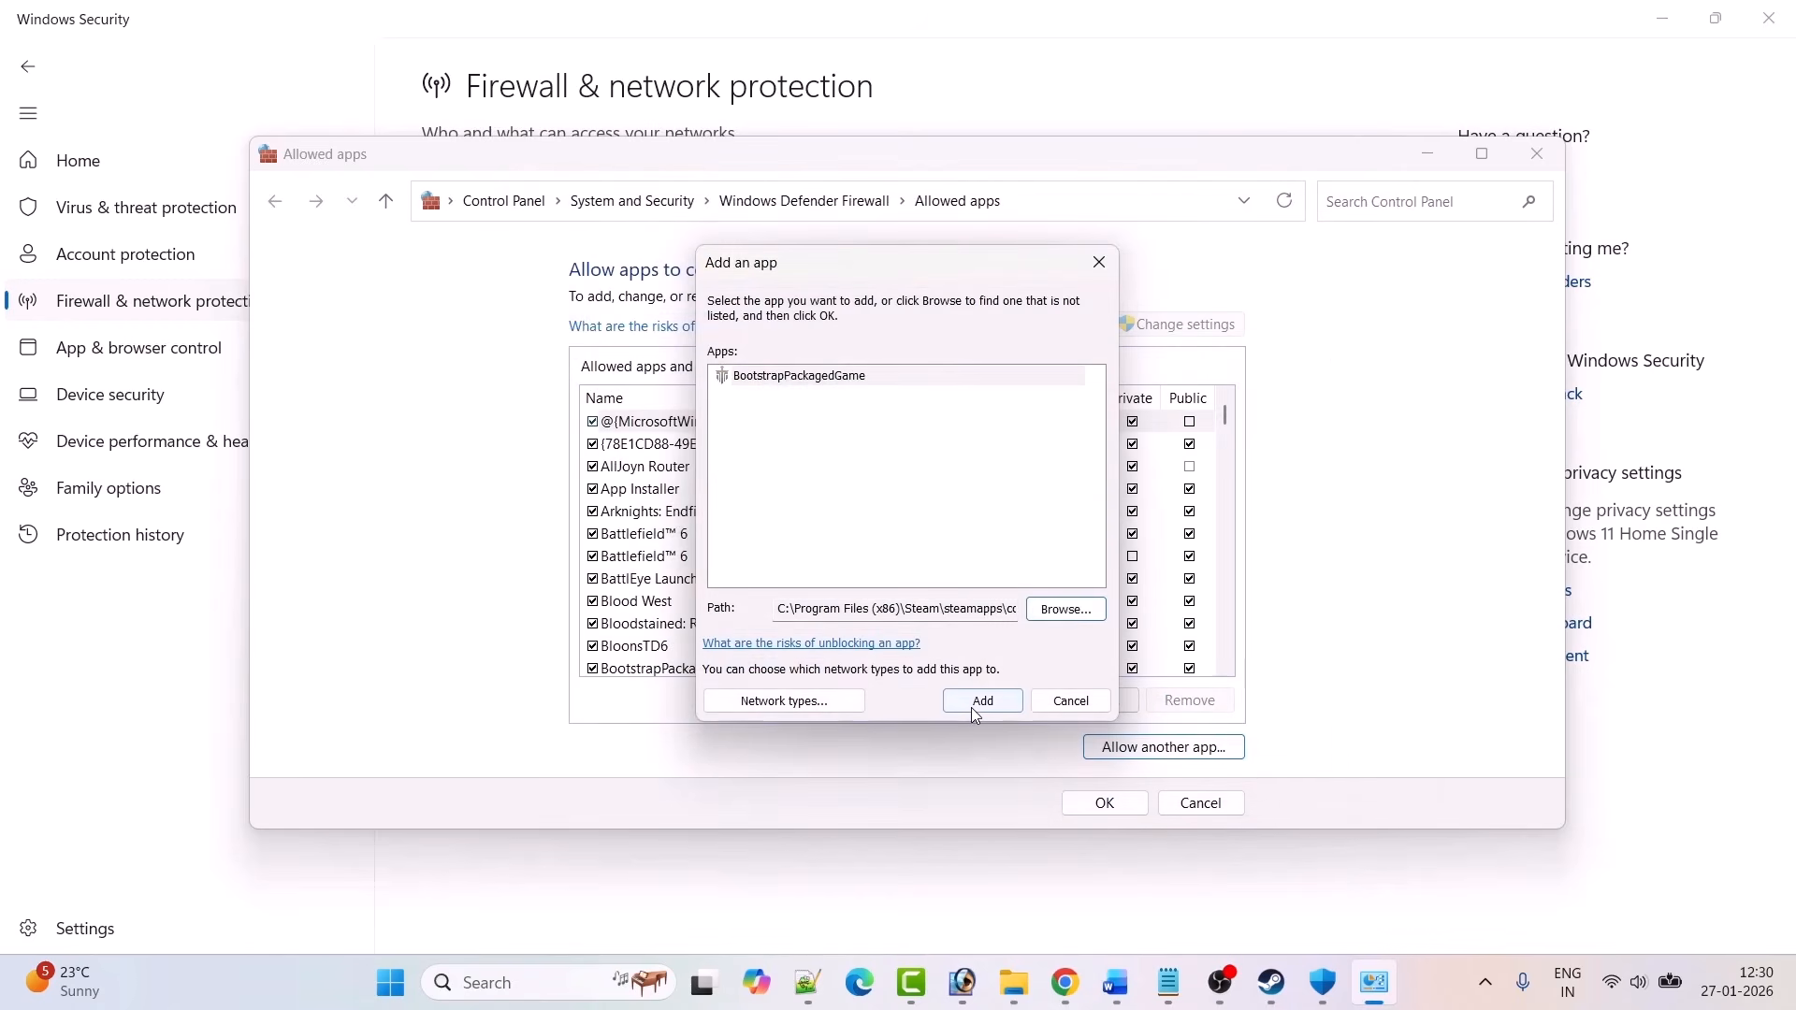
{"action": "left_click", "coordinate": [973, 704]}
{"action": "scroll", "coordinate": [866, 633], "scroll_direction": "down", "scroll_amount": 1}
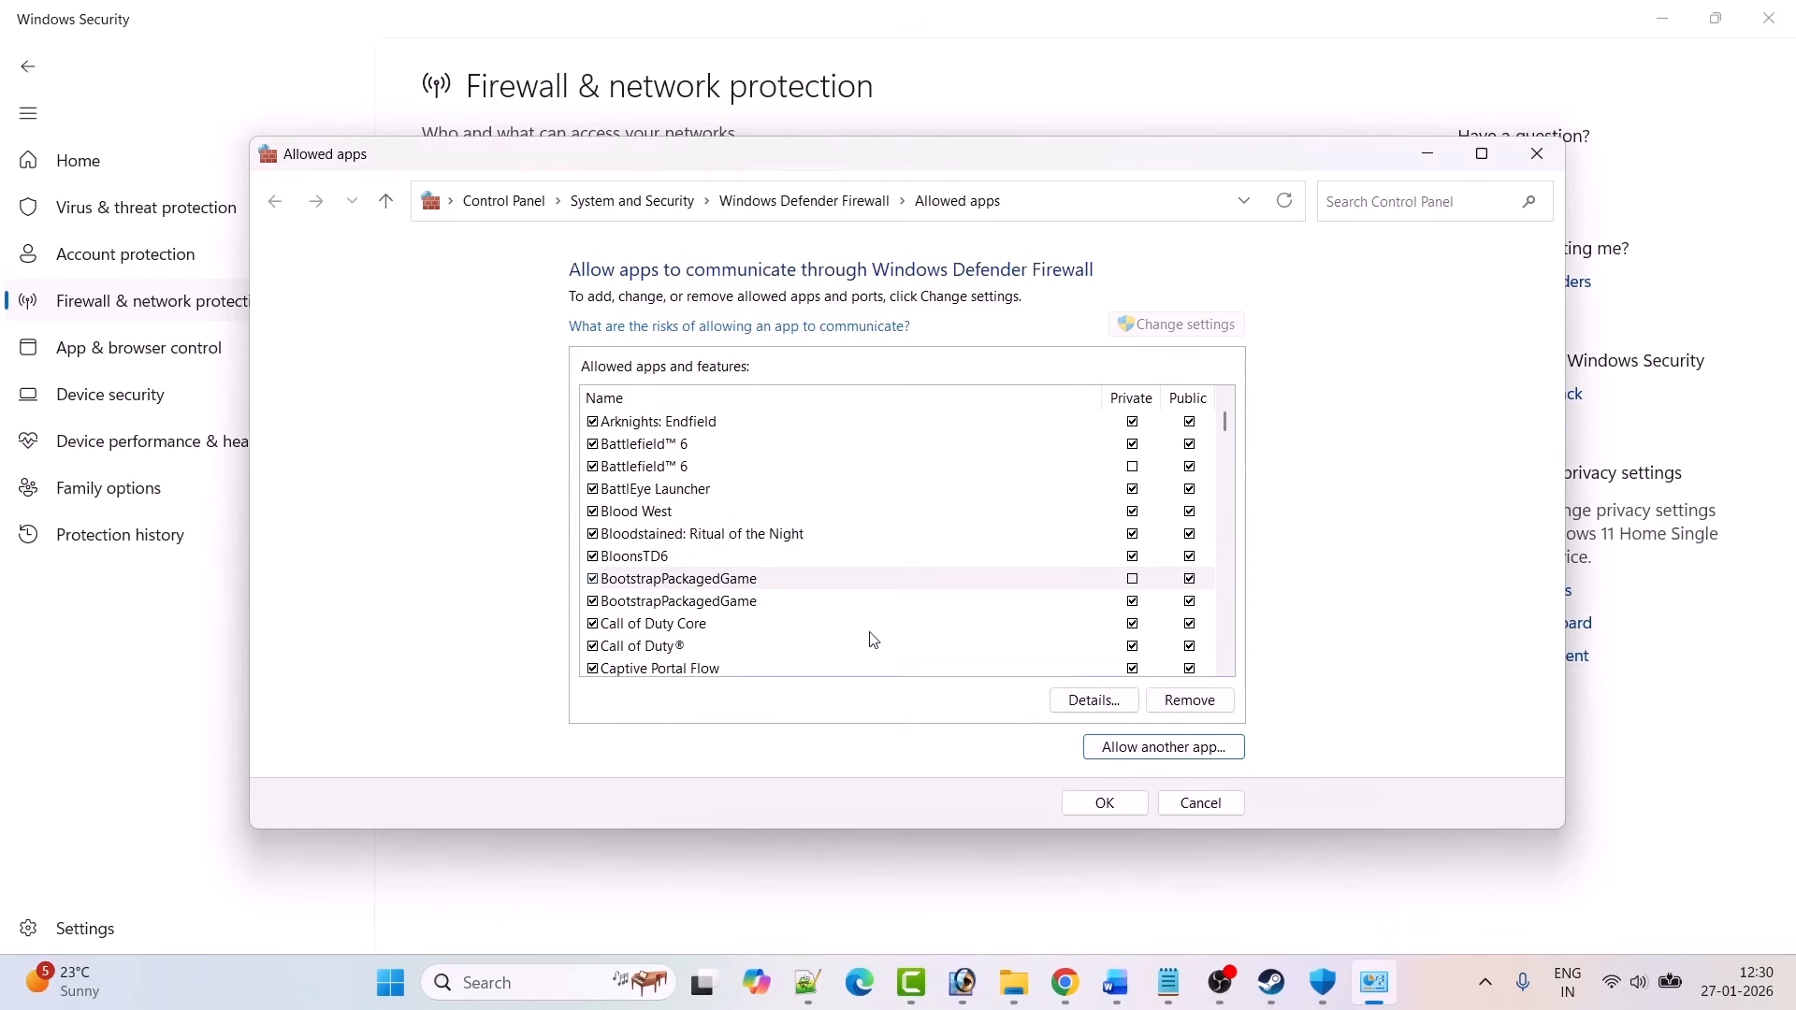
{"action": "left_click", "coordinate": [1132, 580]}
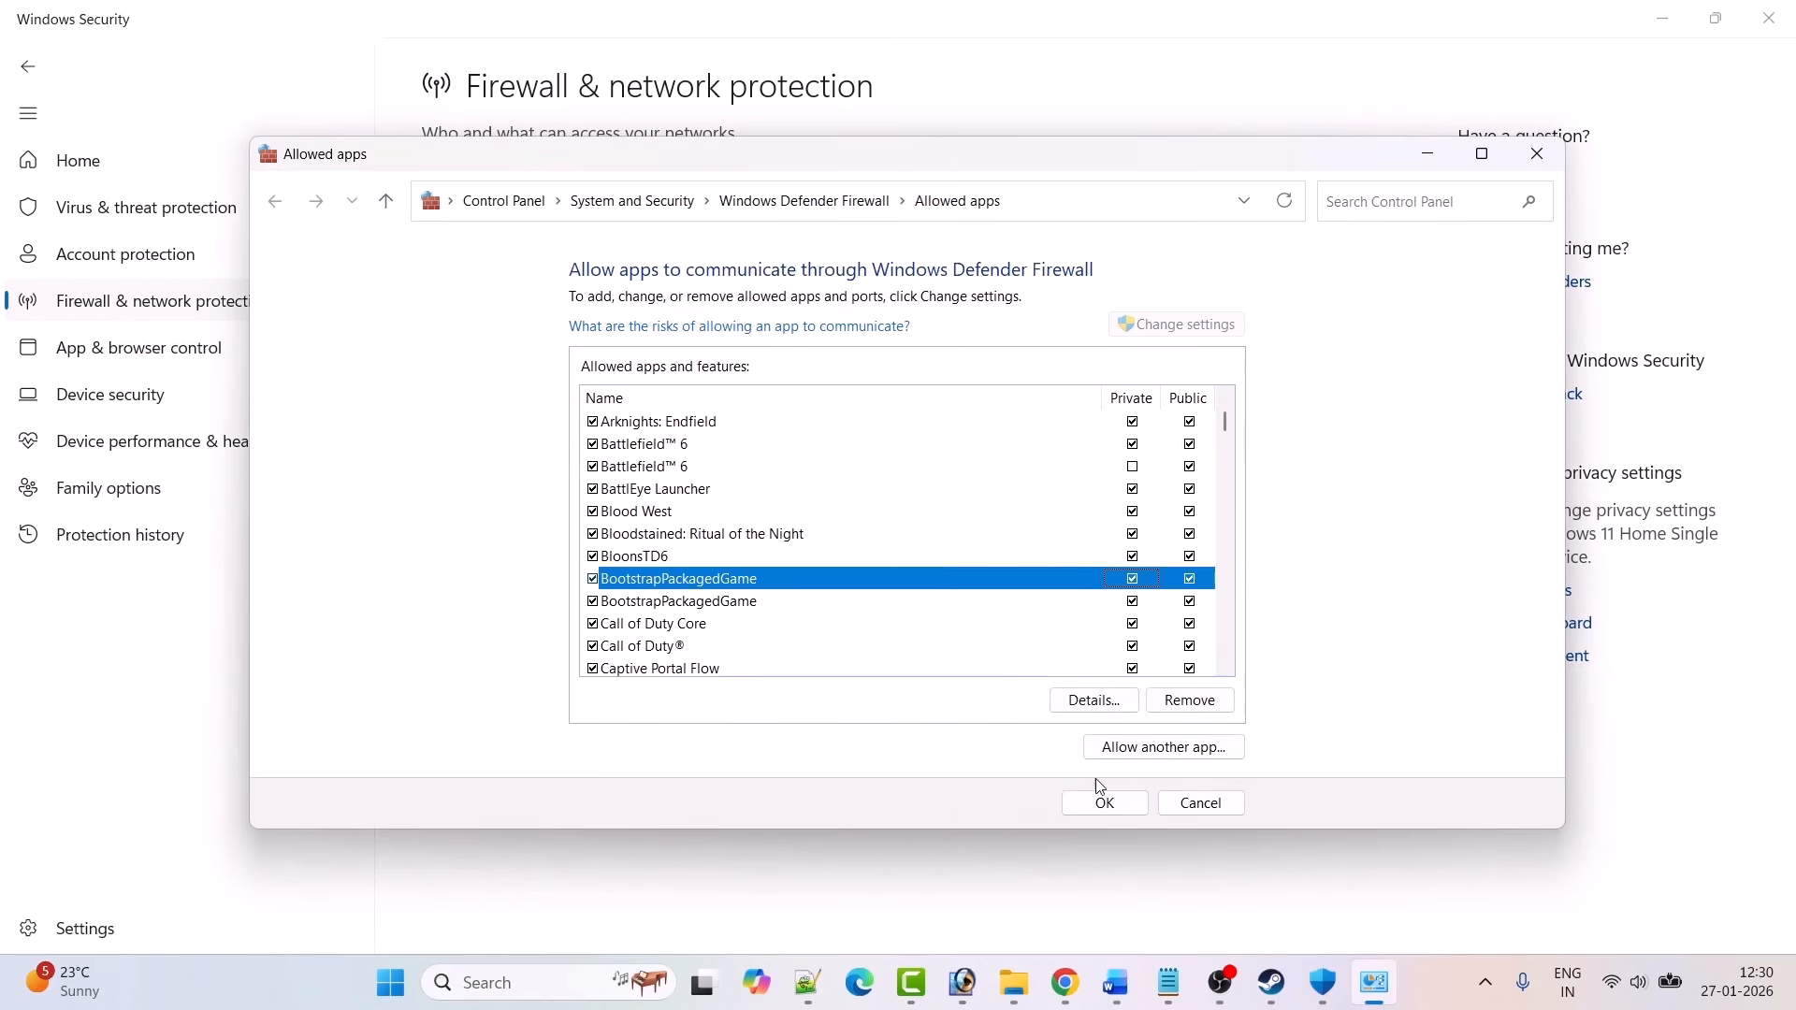
Step: Browse for another app to allow through the firewall, opening the Highguard\Binaries\Win64 folder inside the game folder
{"action": "left_click", "coordinate": [1165, 752]}
{"action": "left_click", "coordinate": [1066, 609]}
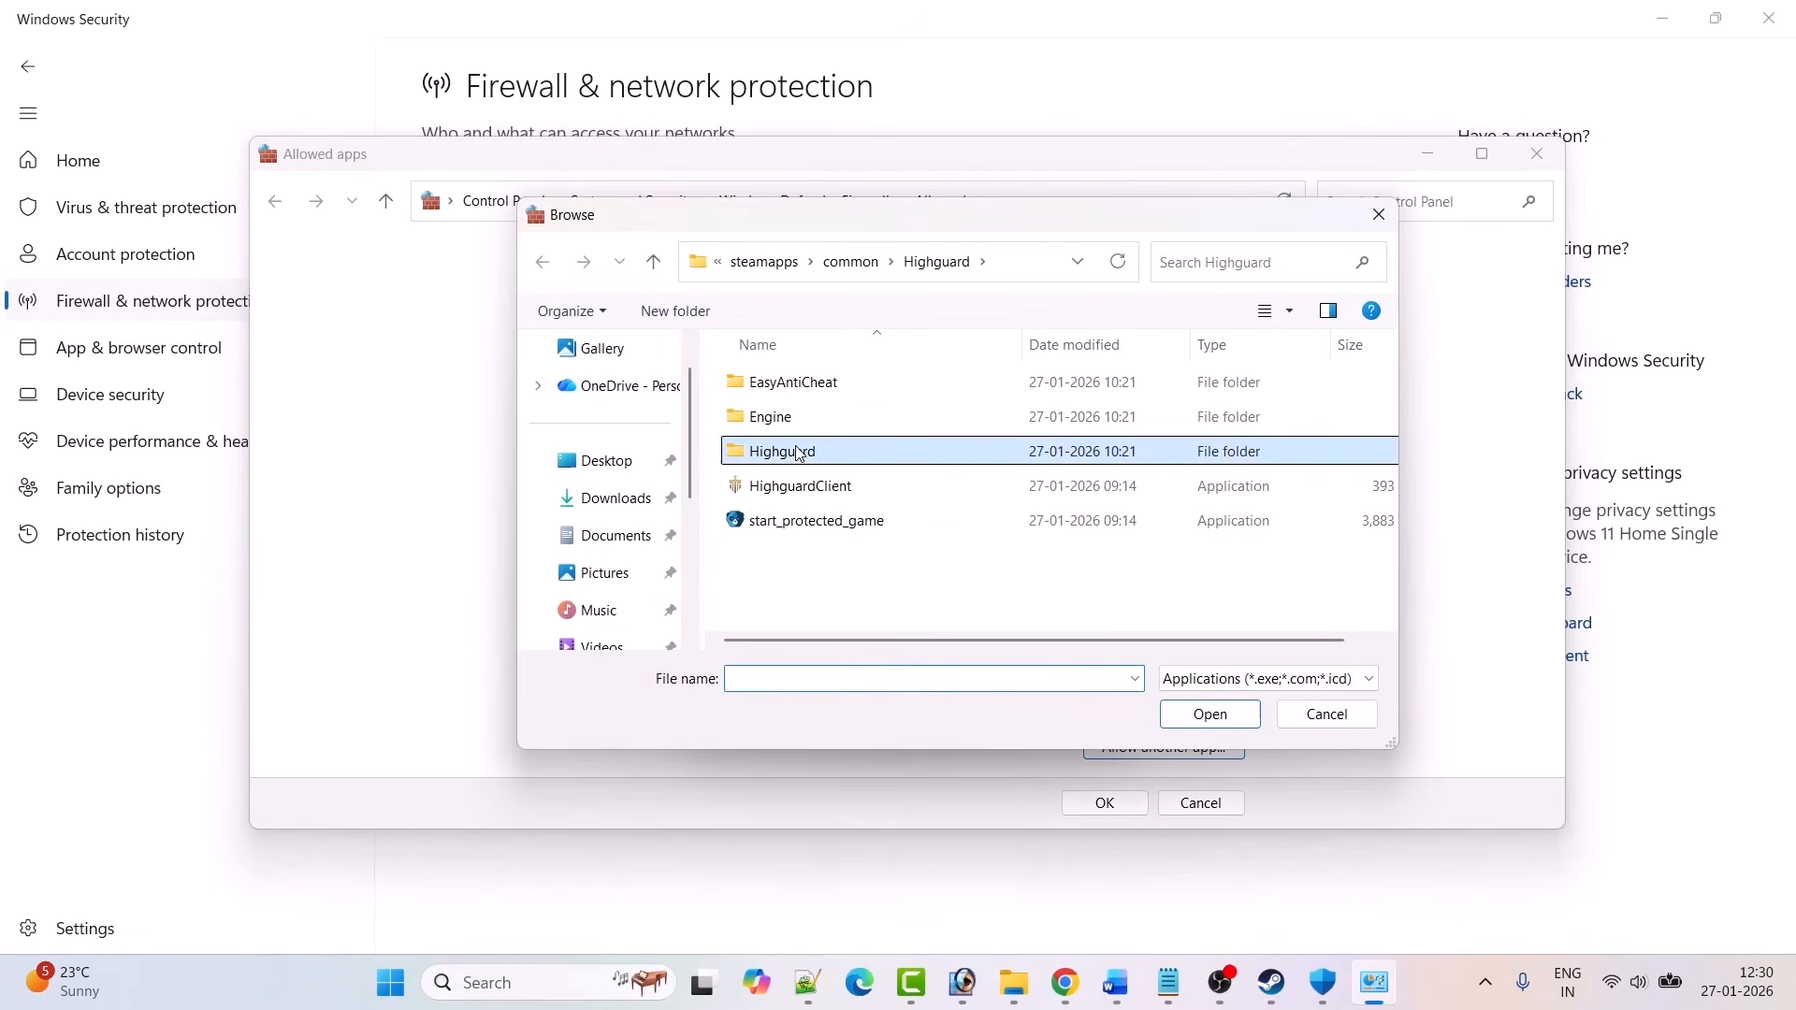
{"action": "double_click", "coordinate": [802, 454]}
{"action": "double_click", "coordinate": [791, 391]}
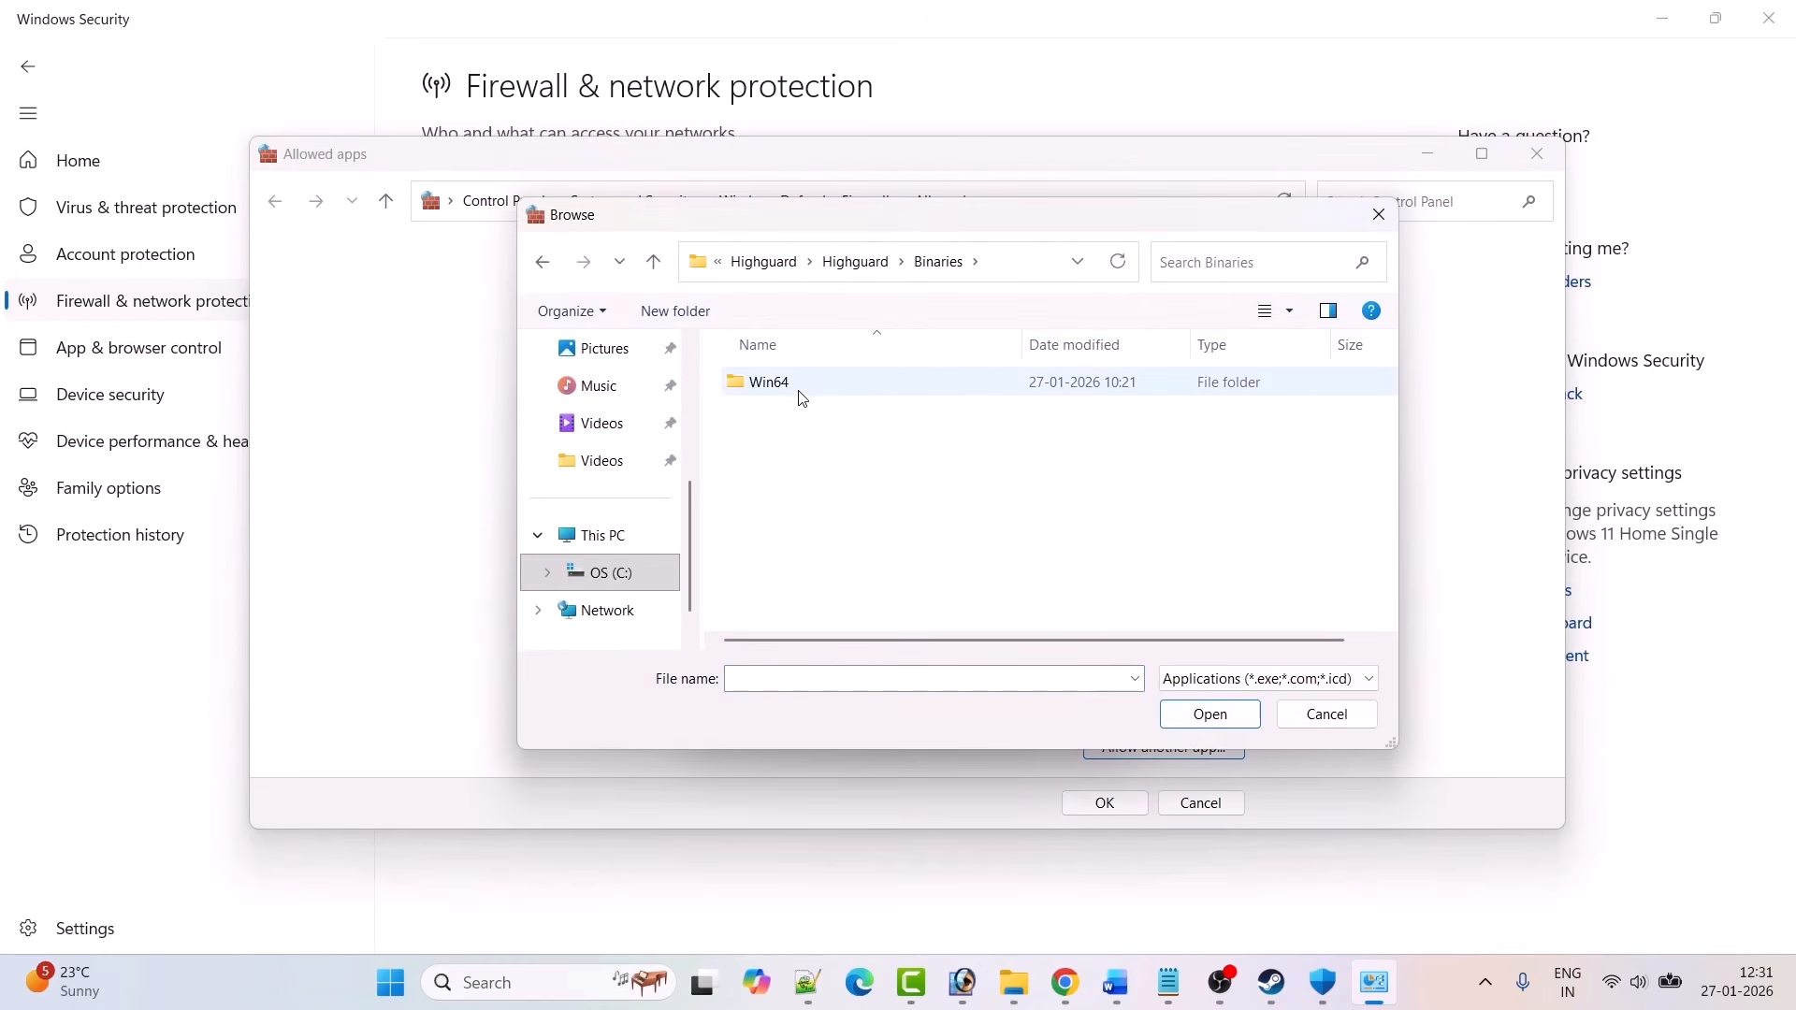
{"action": "double_click", "coordinate": [802, 391]}
Step: Add HighguardClient-Win64-Shipping to the firewall's allowed apps and allow its Highguard entry on private networks too, saving the changes
{"action": "left_click", "coordinate": [825, 418]}
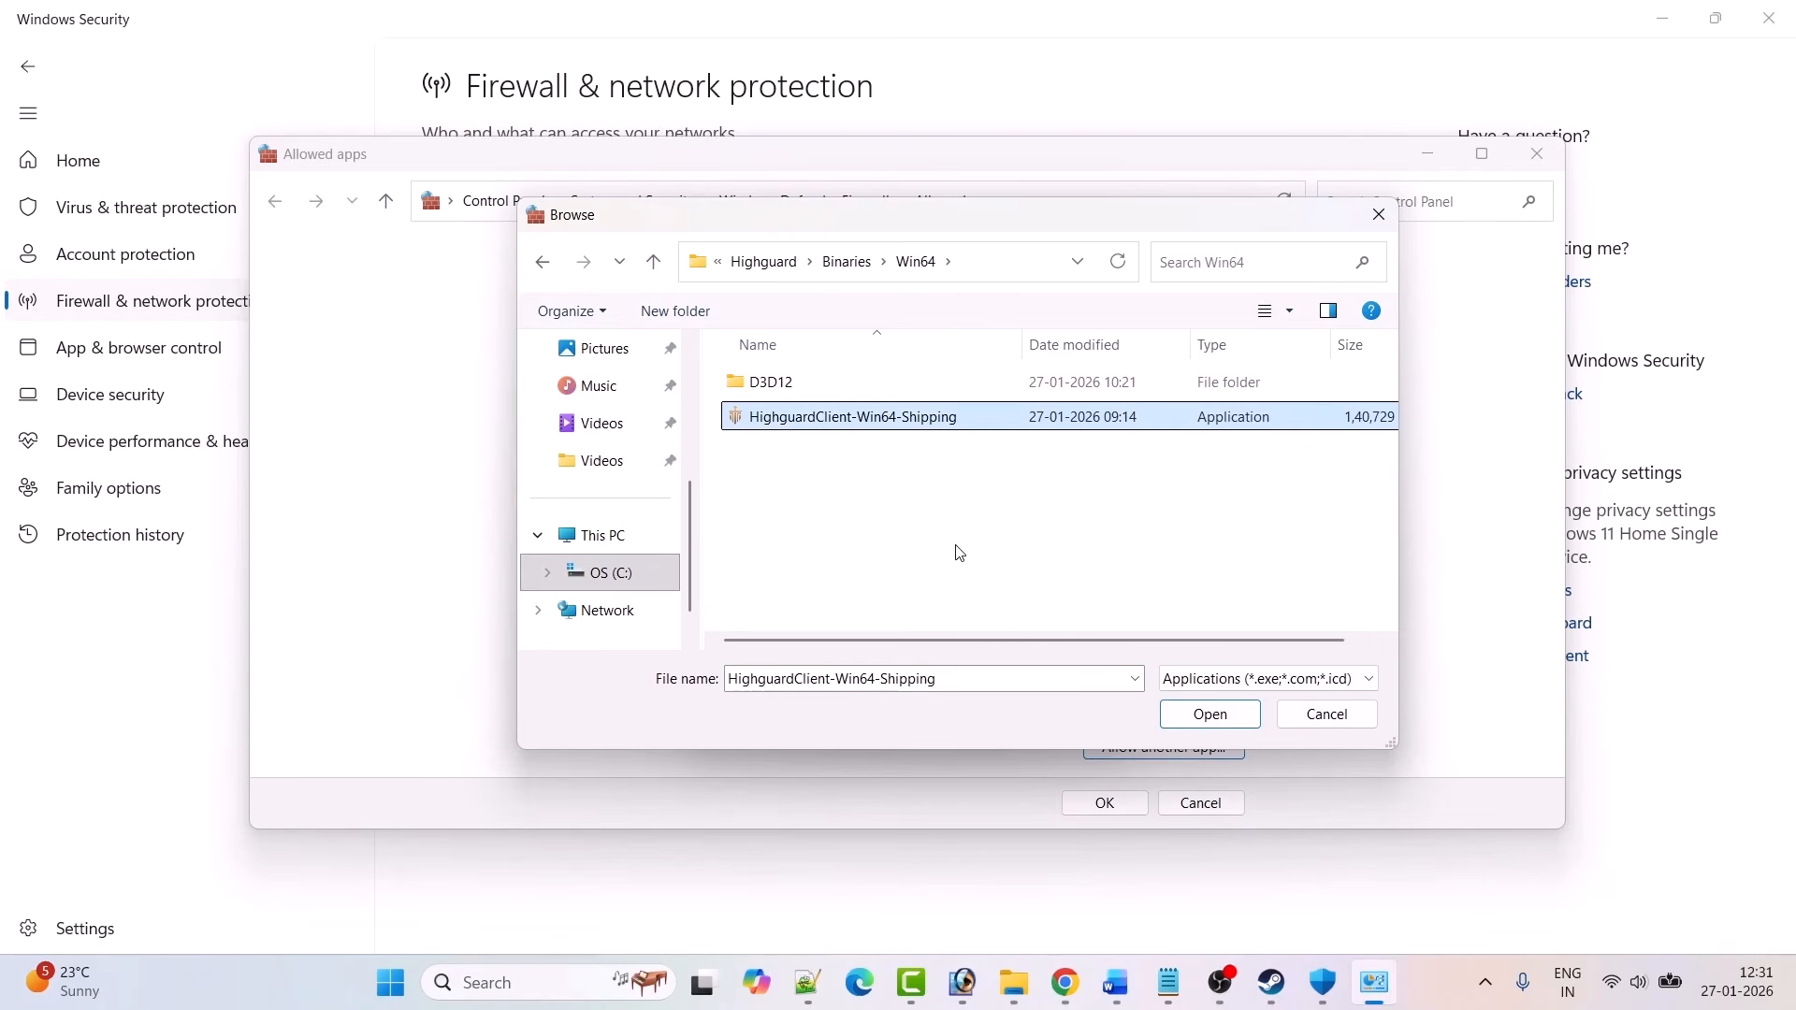
{"action": "left_click", "coordinate": [1213, 718]}
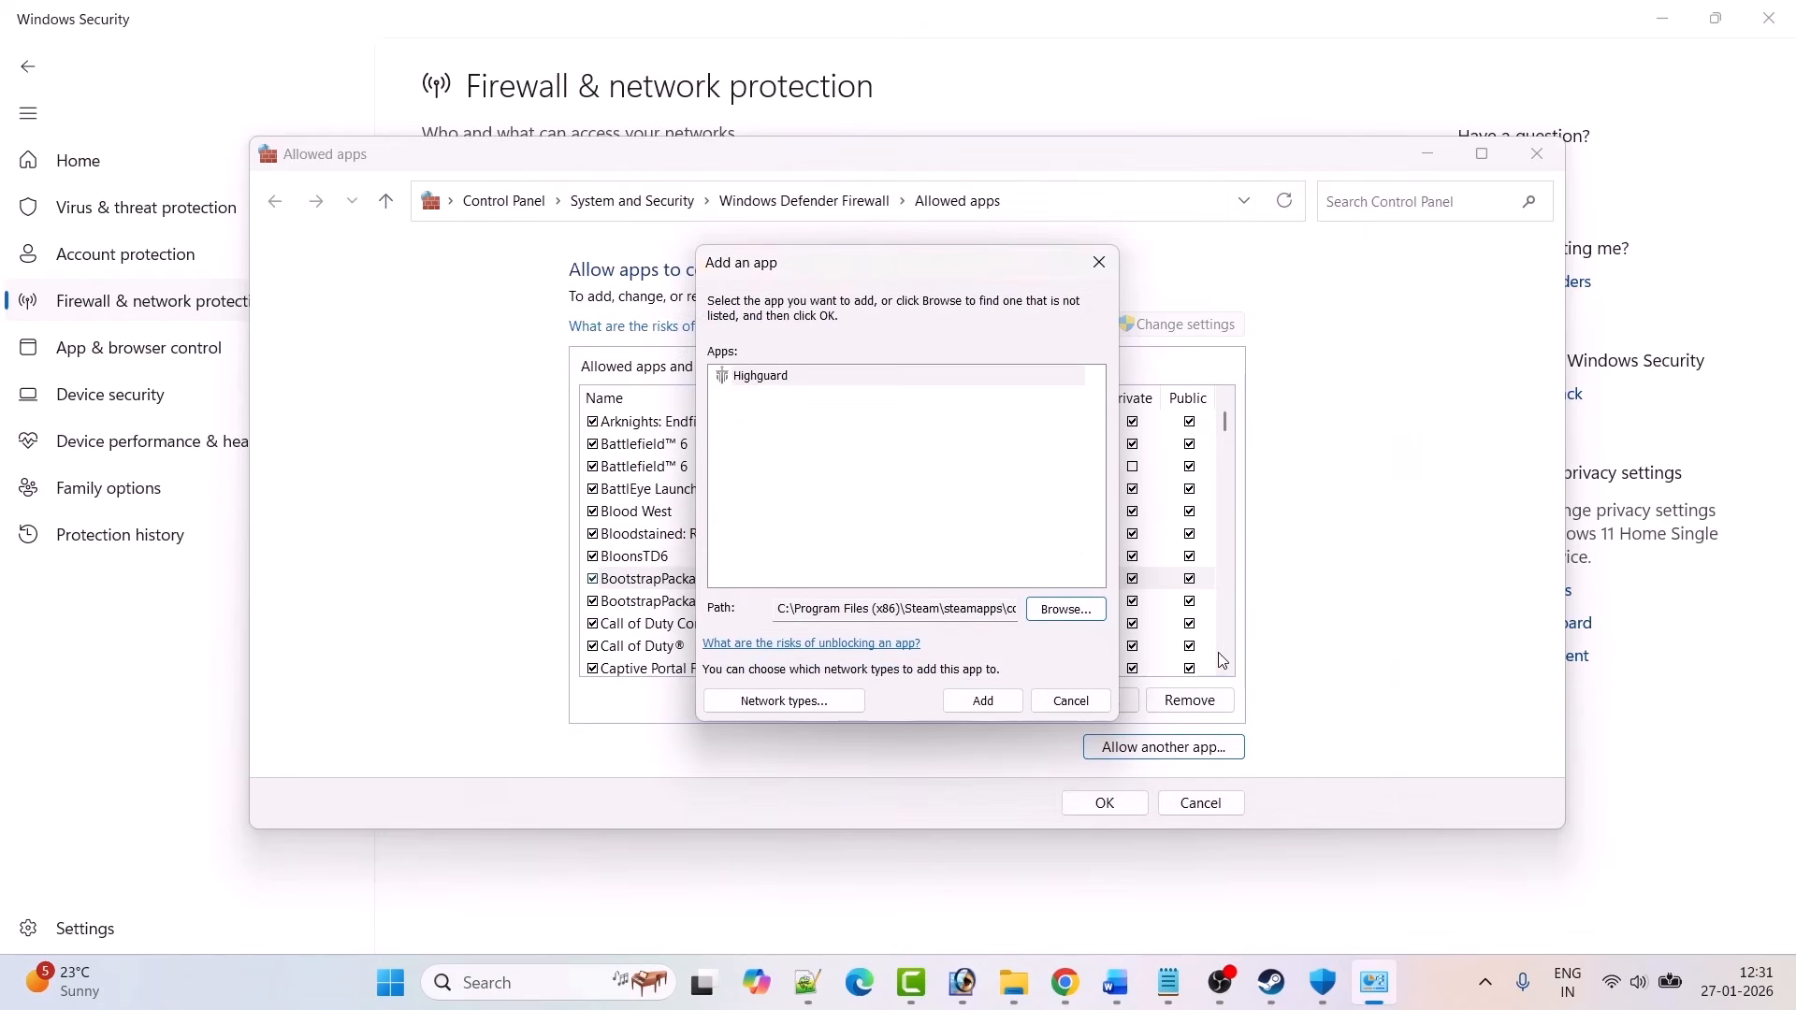
{"action": "left_click", "coordinate": [982, 701]}
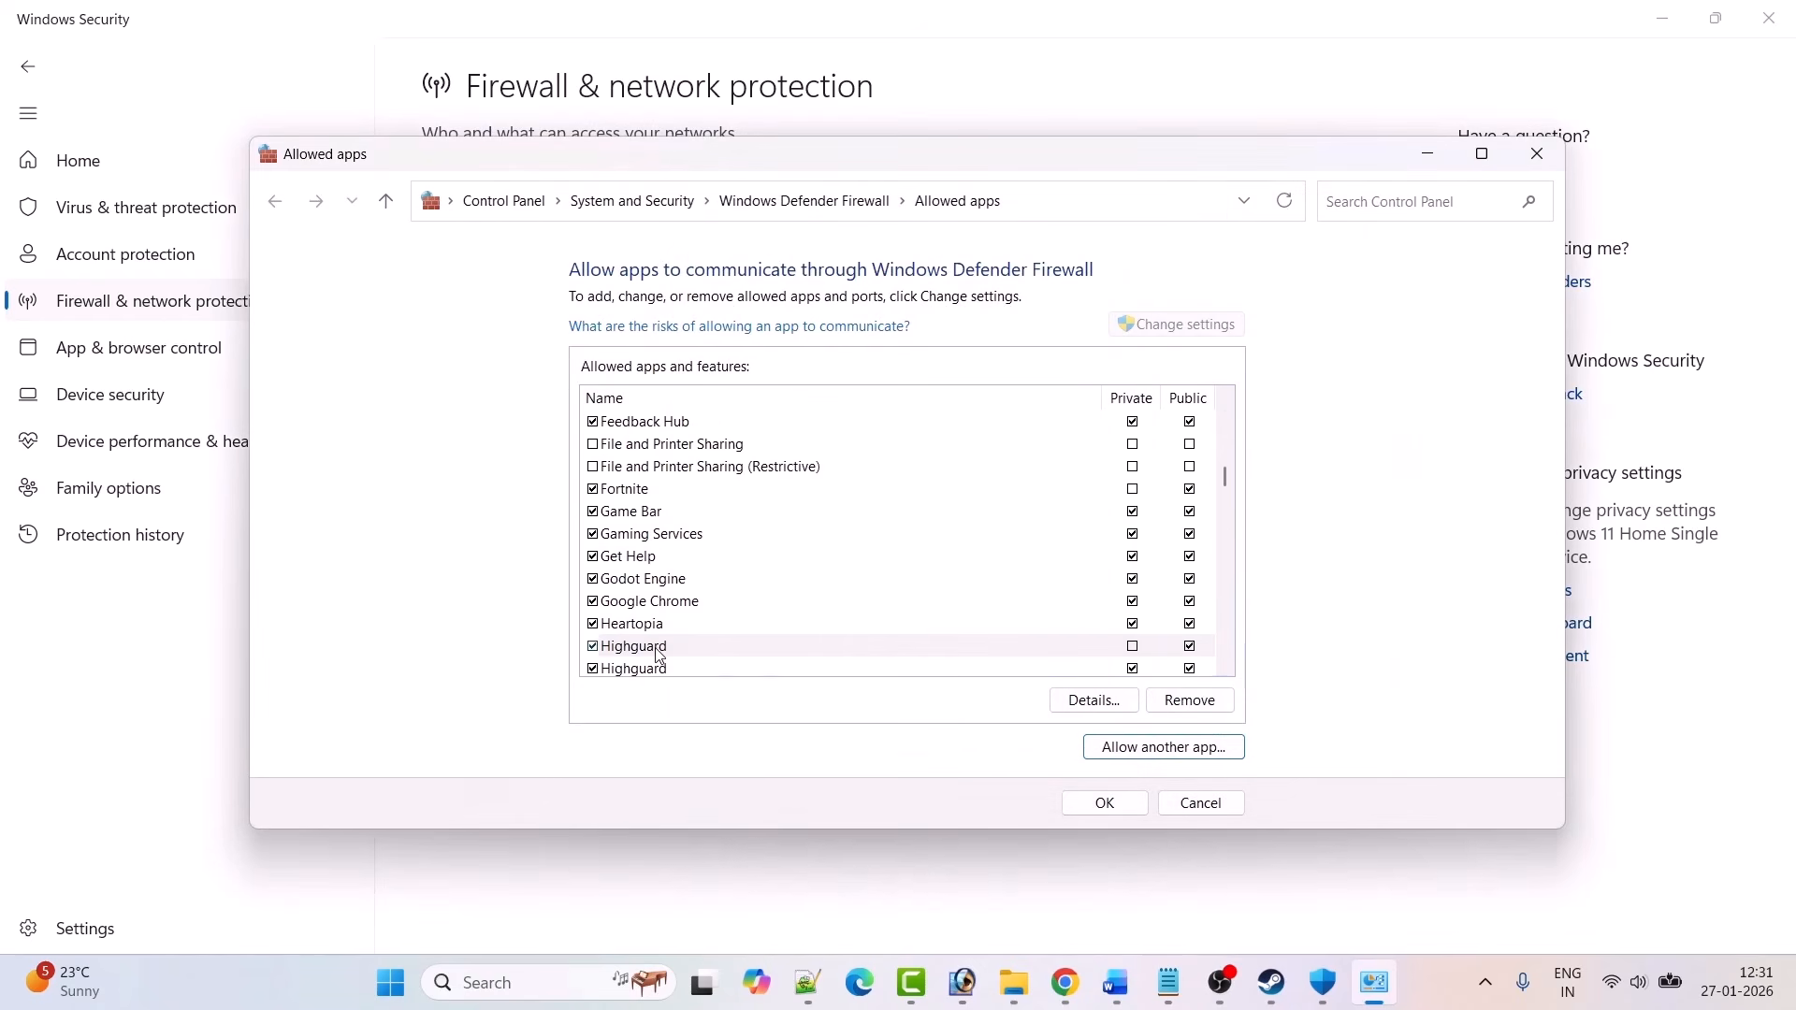
{"action": "left_click", "coordinate": [1133, 647]}
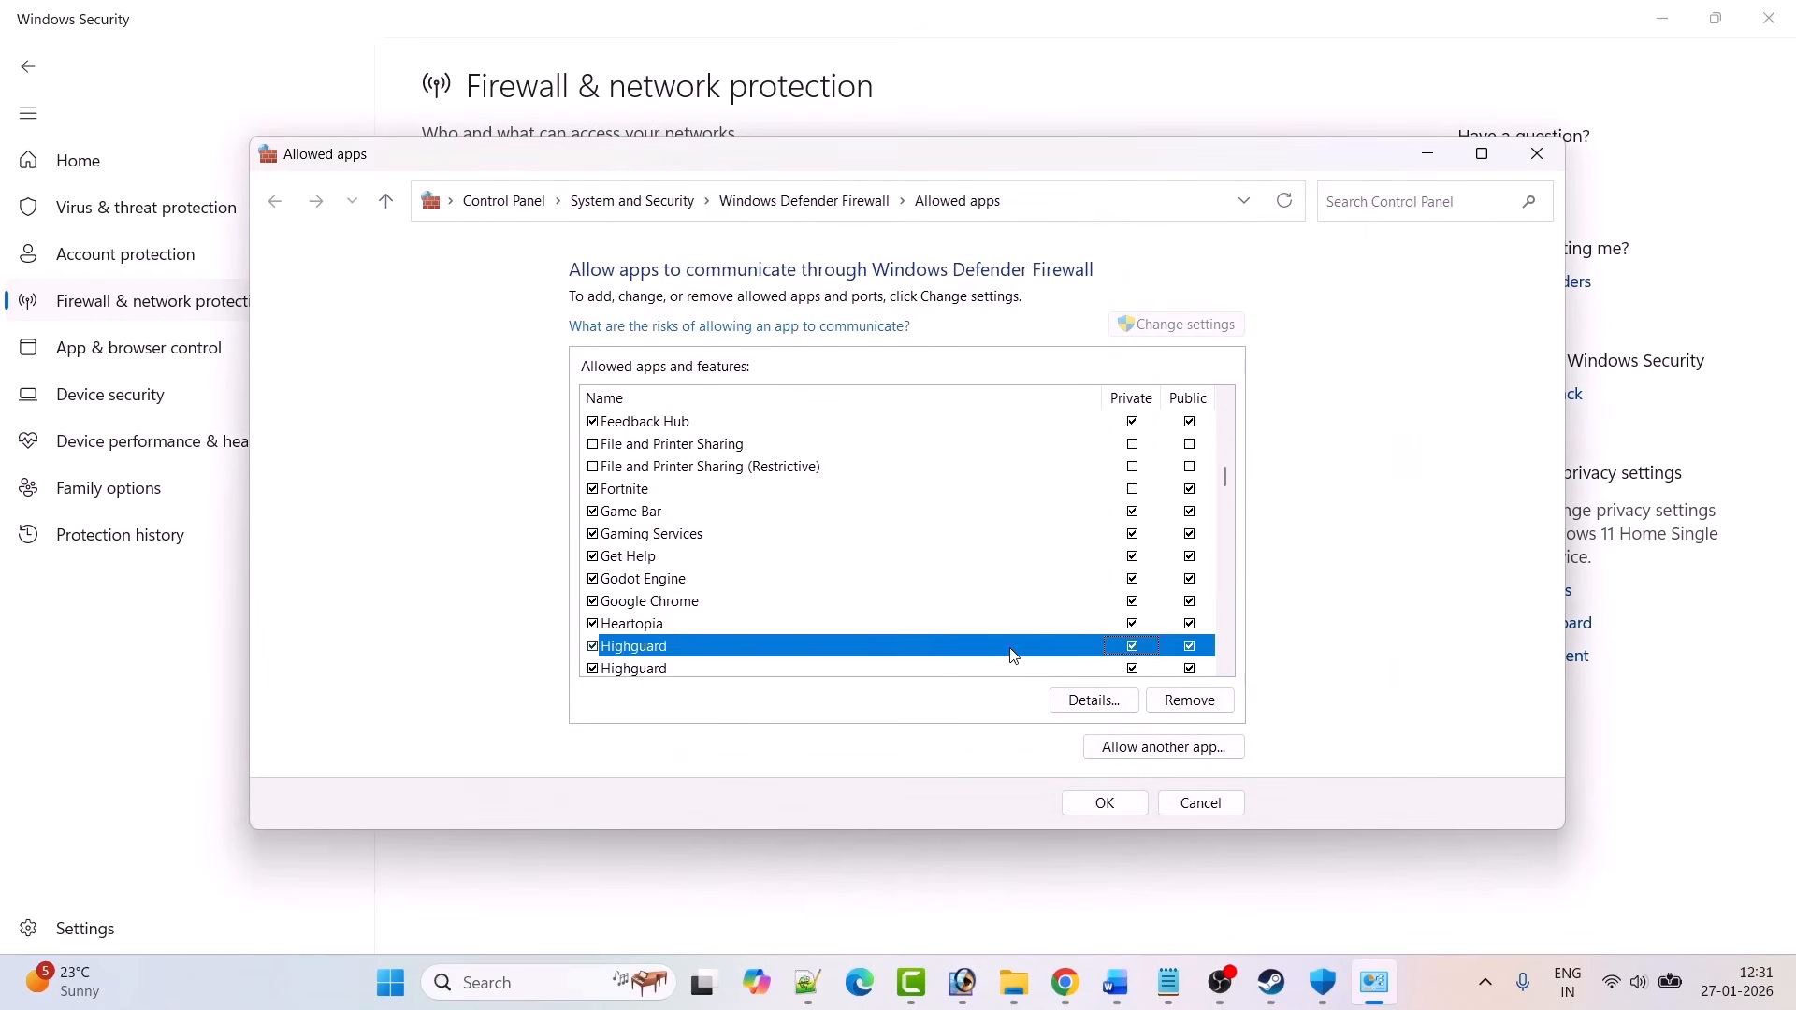
{"action": "left_click", "coordinate": [1110, 813]}
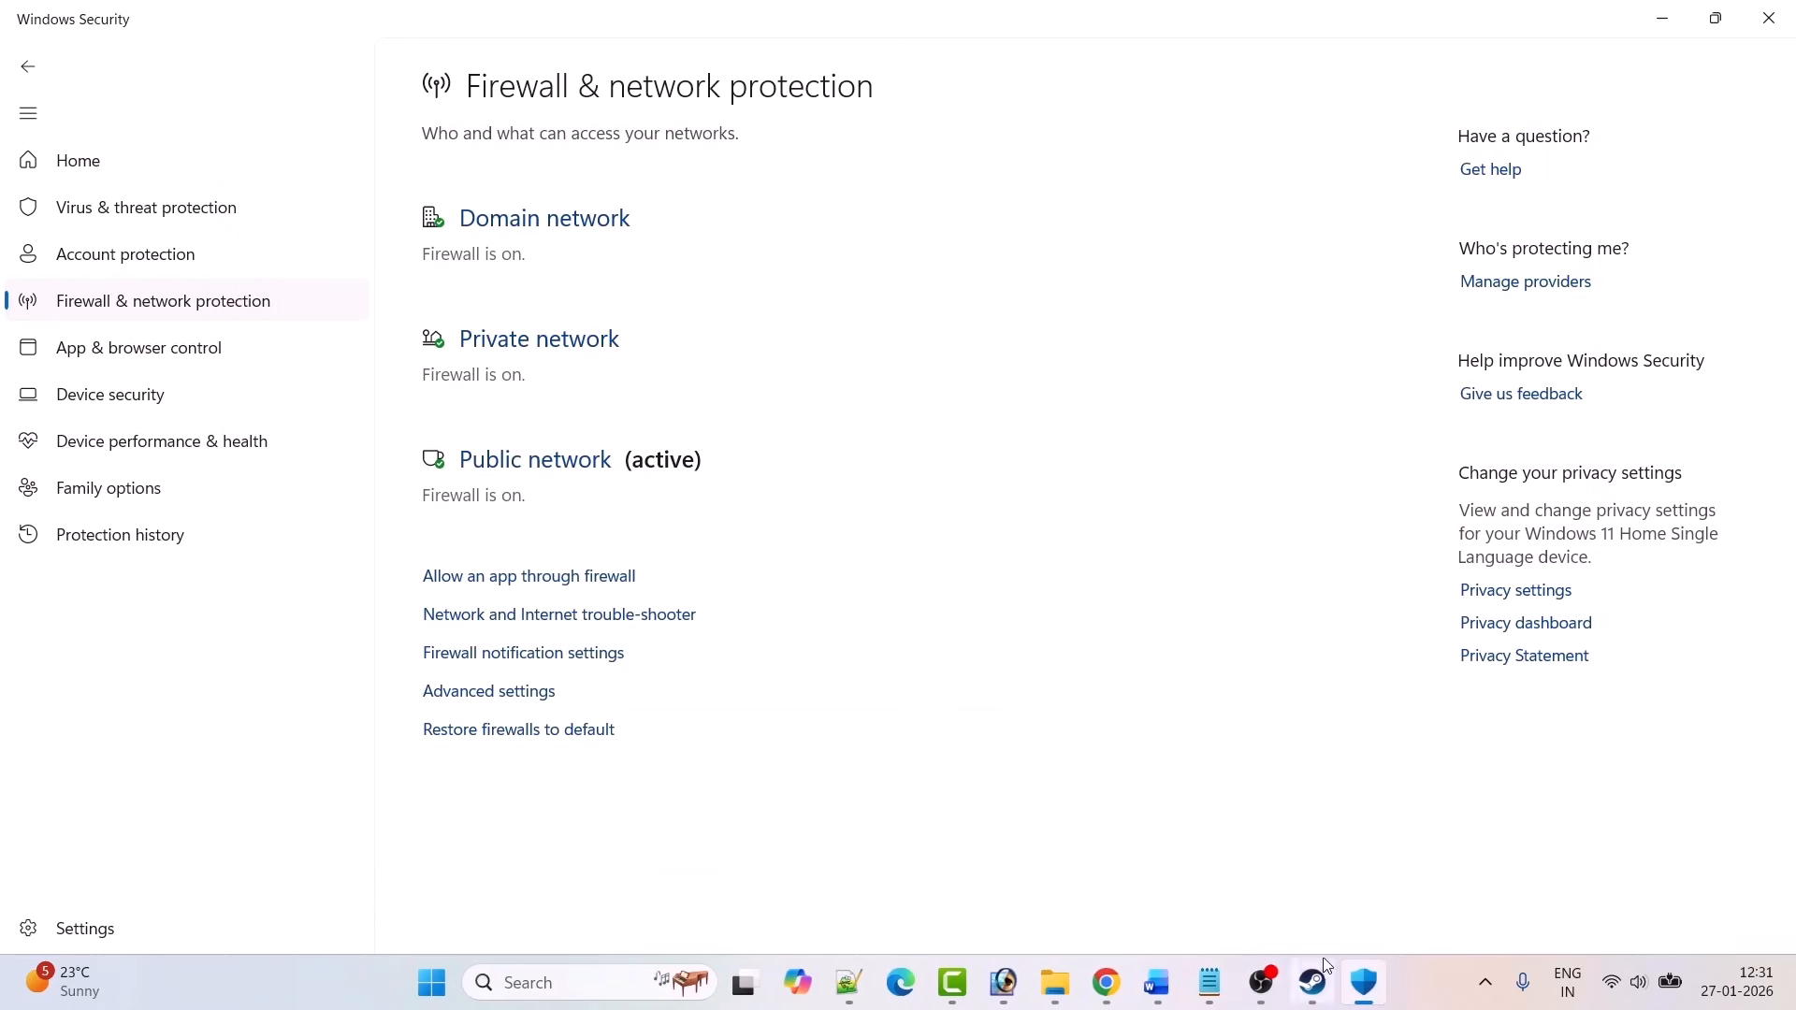
Step: Switch to the Word troubleshooting document and read from the third-party antivirus advice in Fix 7 to the Fix 8 heading
{"action": "left_click", "coordinate": [1319, 977]}
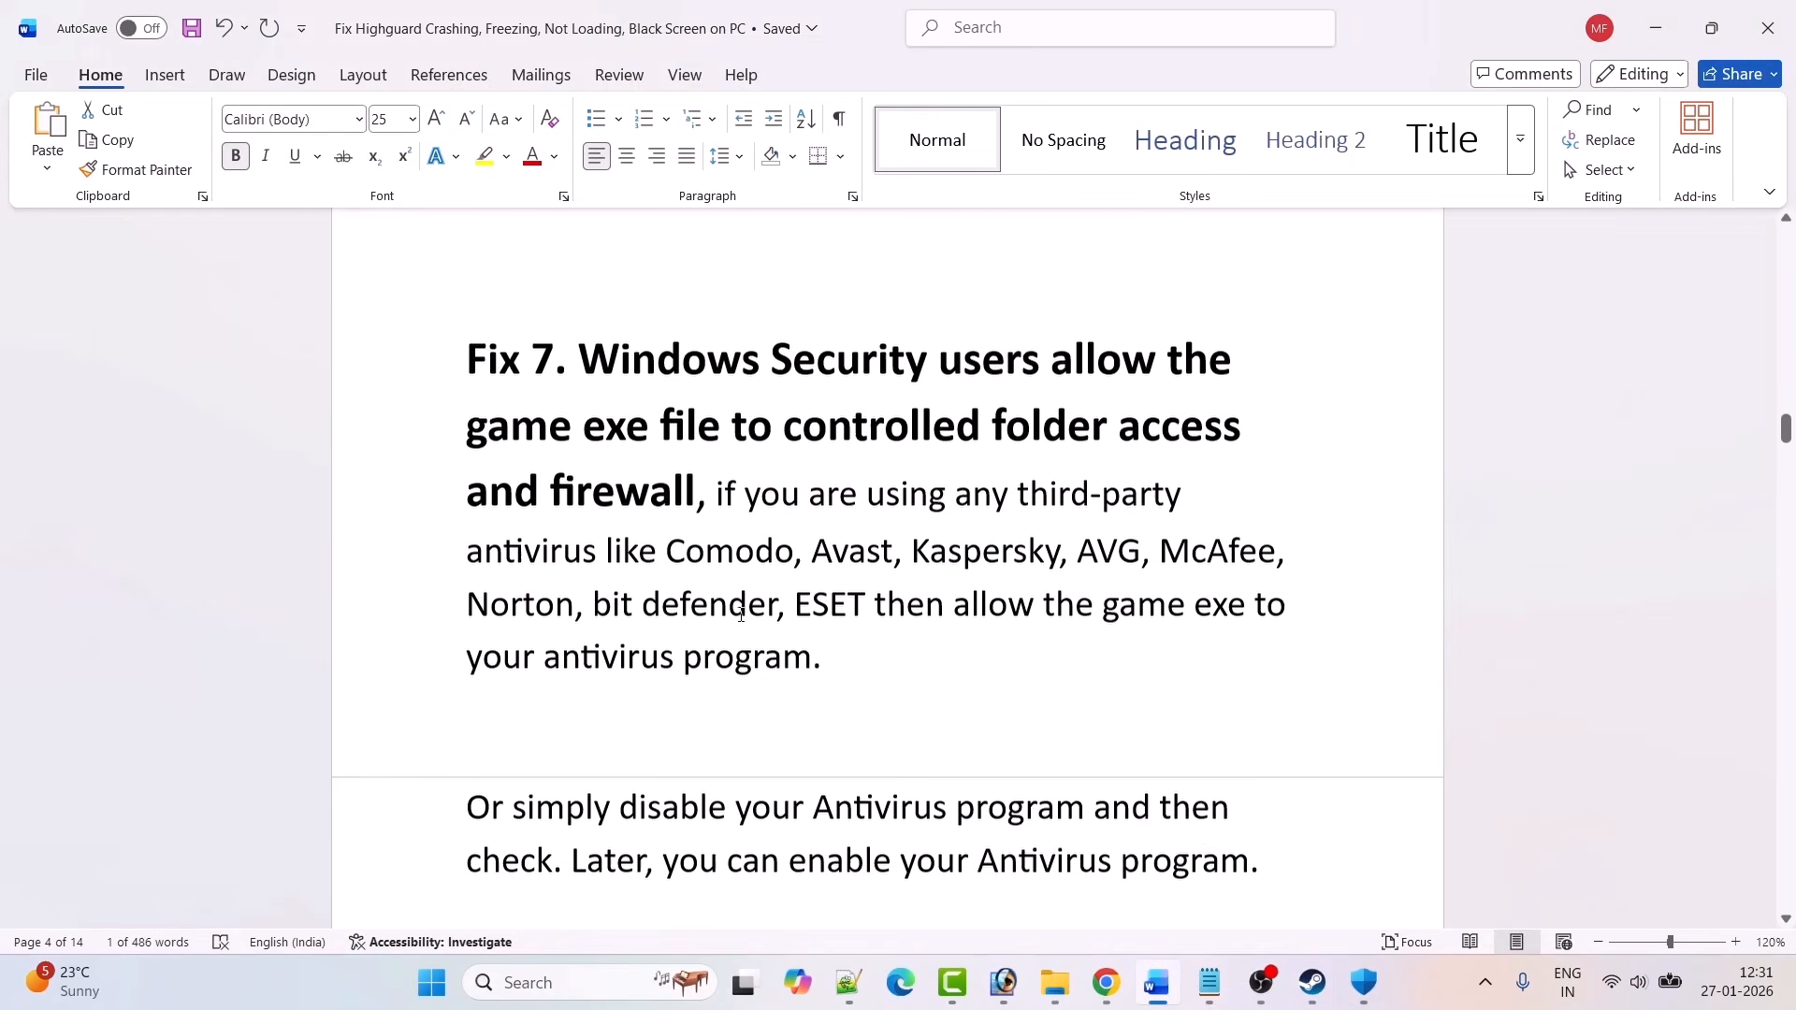
{"action": "scroll", "coordinate": [761, 554], "scroll_direction": "down", "scroll_amount": 2}
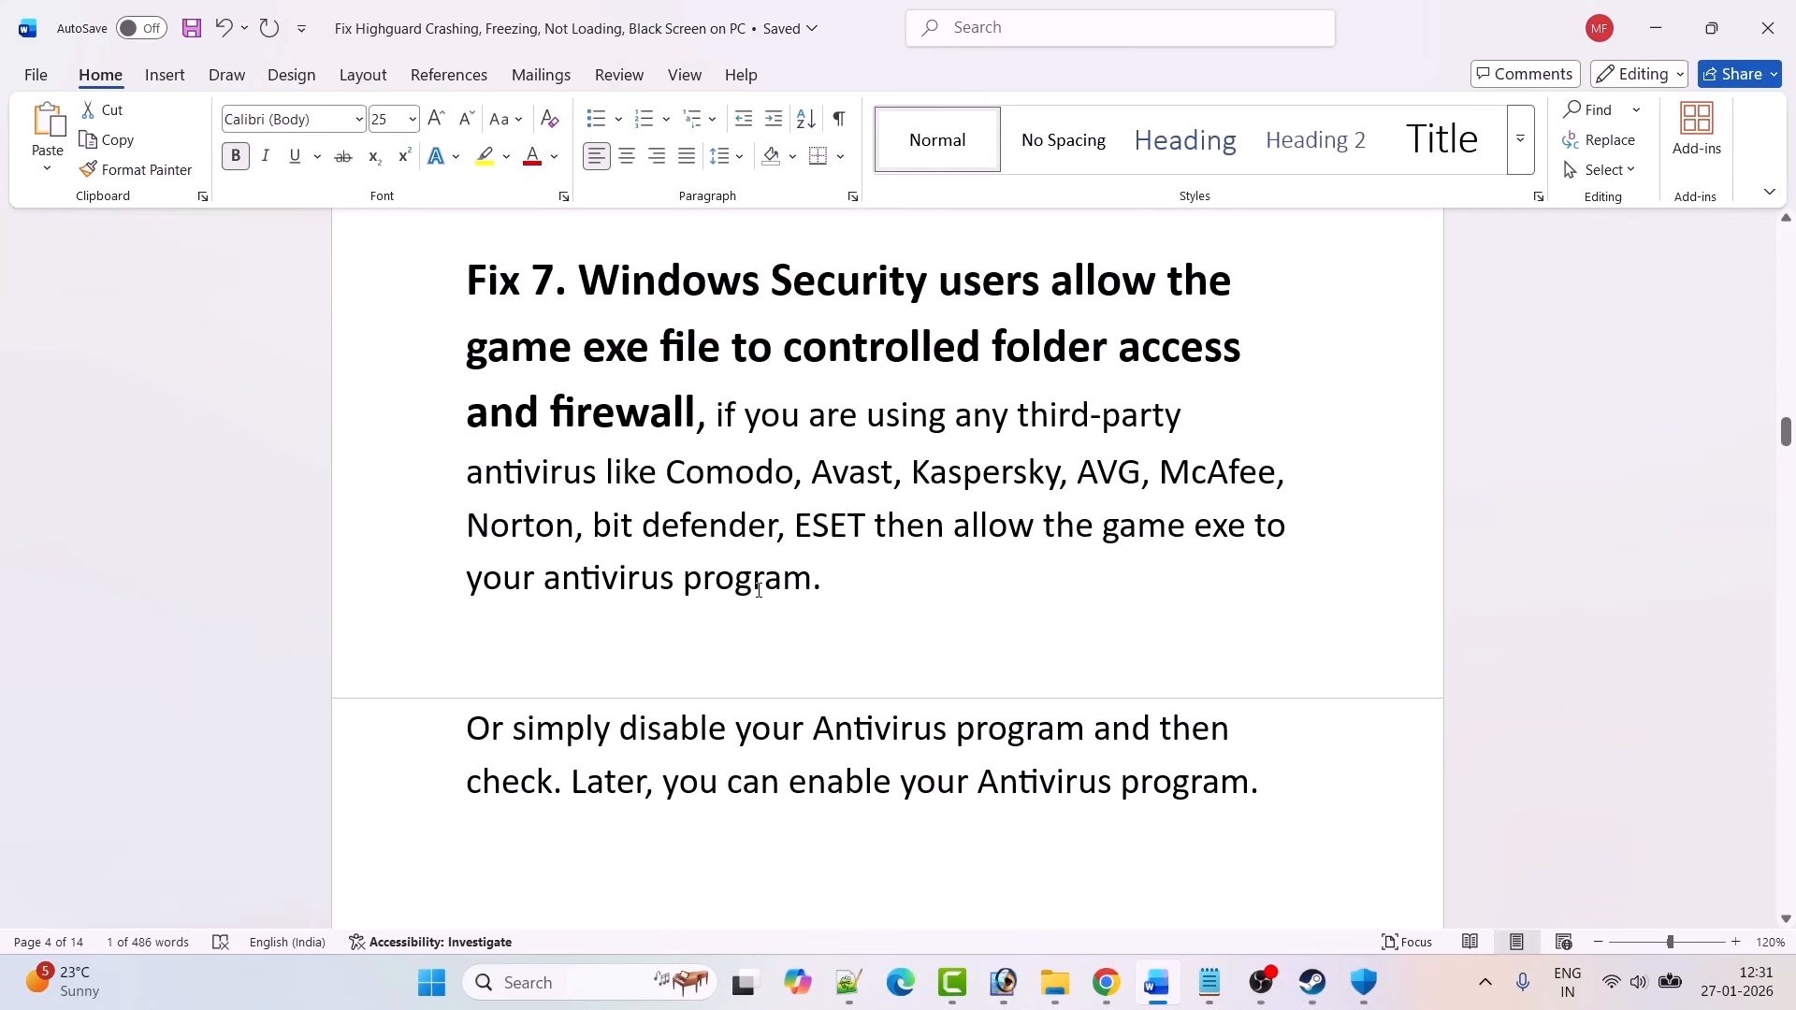
{"action": "scroll", "coordinate": [943, 580], "scroll_direction": "down", "scroll_amount": 1}
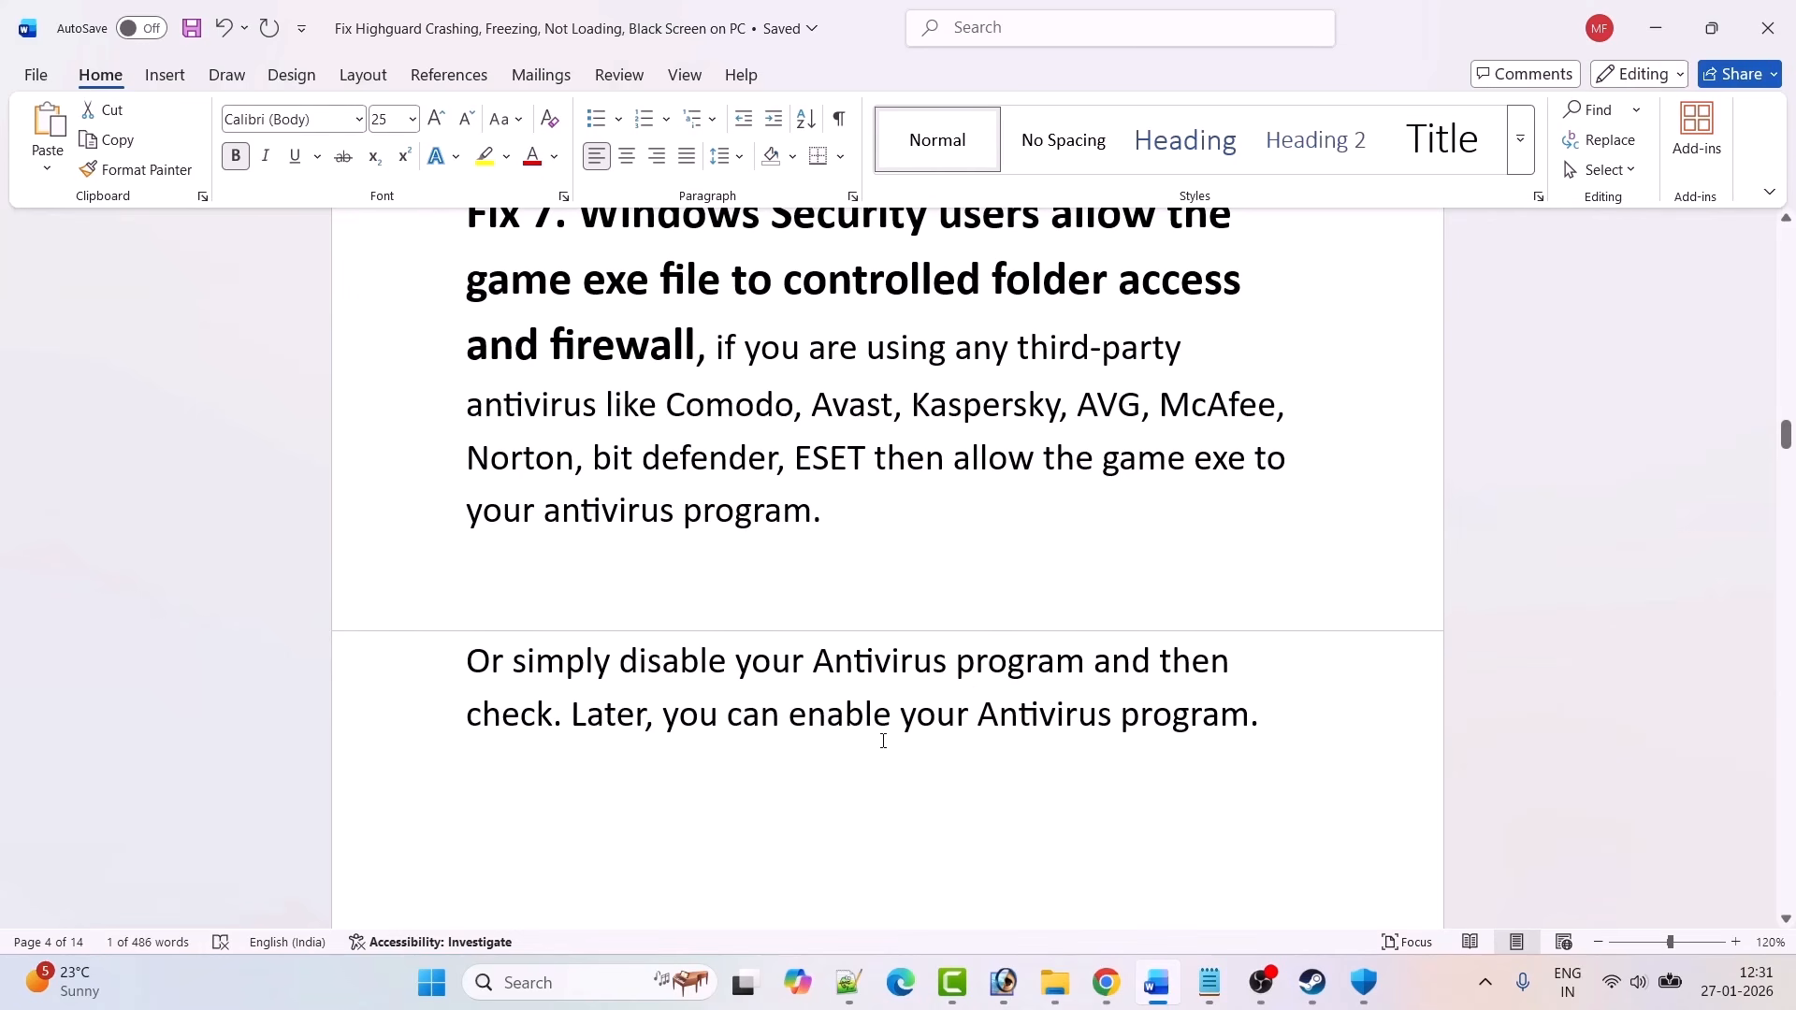
{"action": "scroll", "coordinate": [1131, 749], "scroll_direction": "down", "scroll_amount": 8}
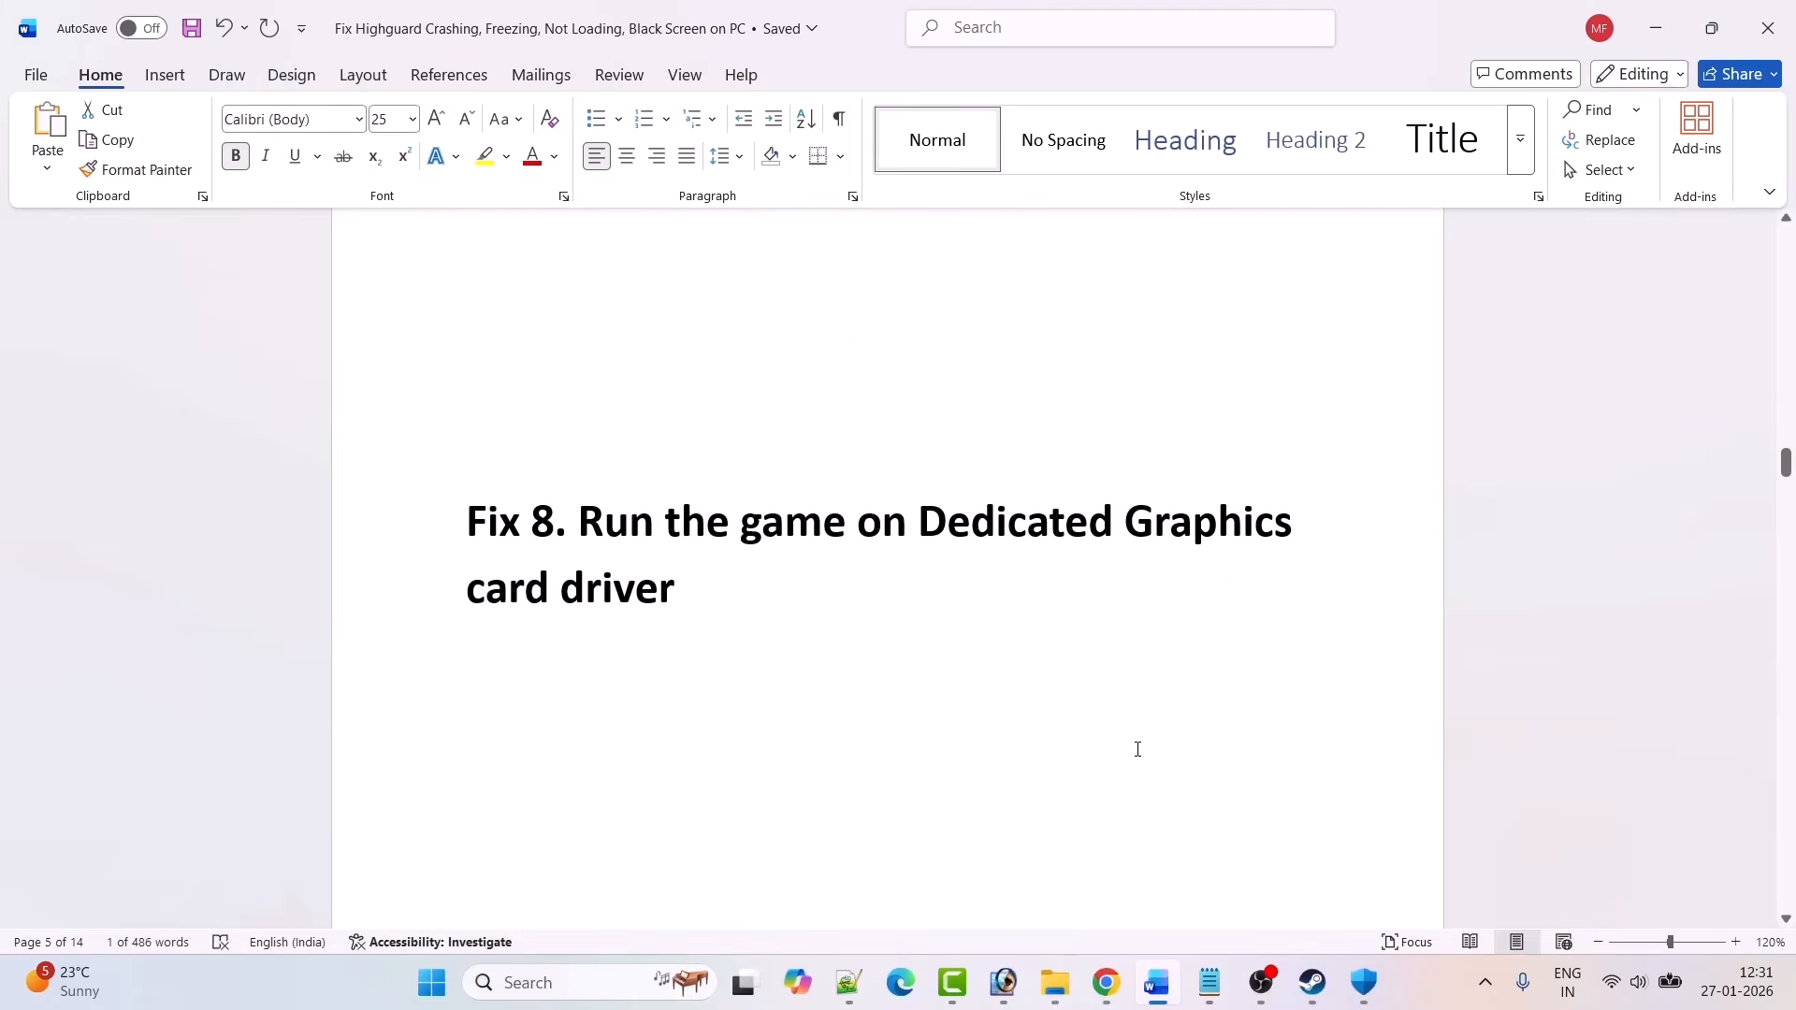
Step: Search Windows for the Graphics settings and open them
{"action": "left_click", "coordinate": [561, 984]}
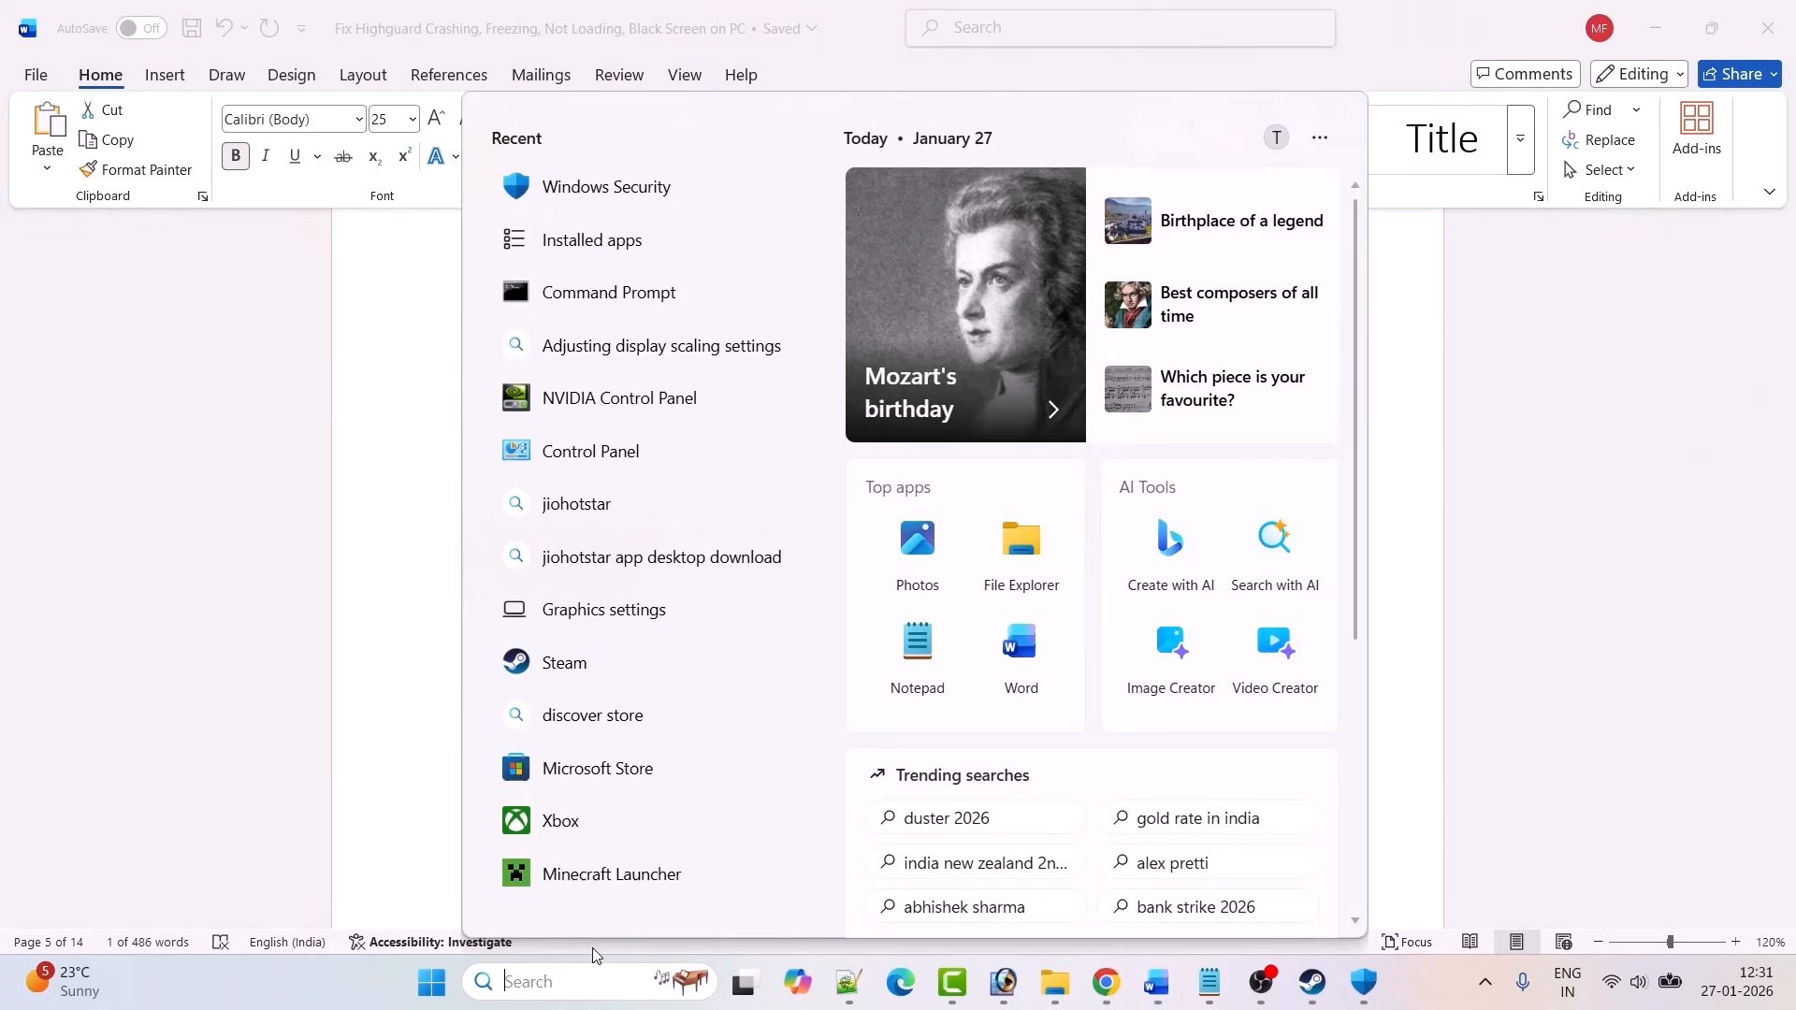
{"action": "type", "text": "graphics se"}
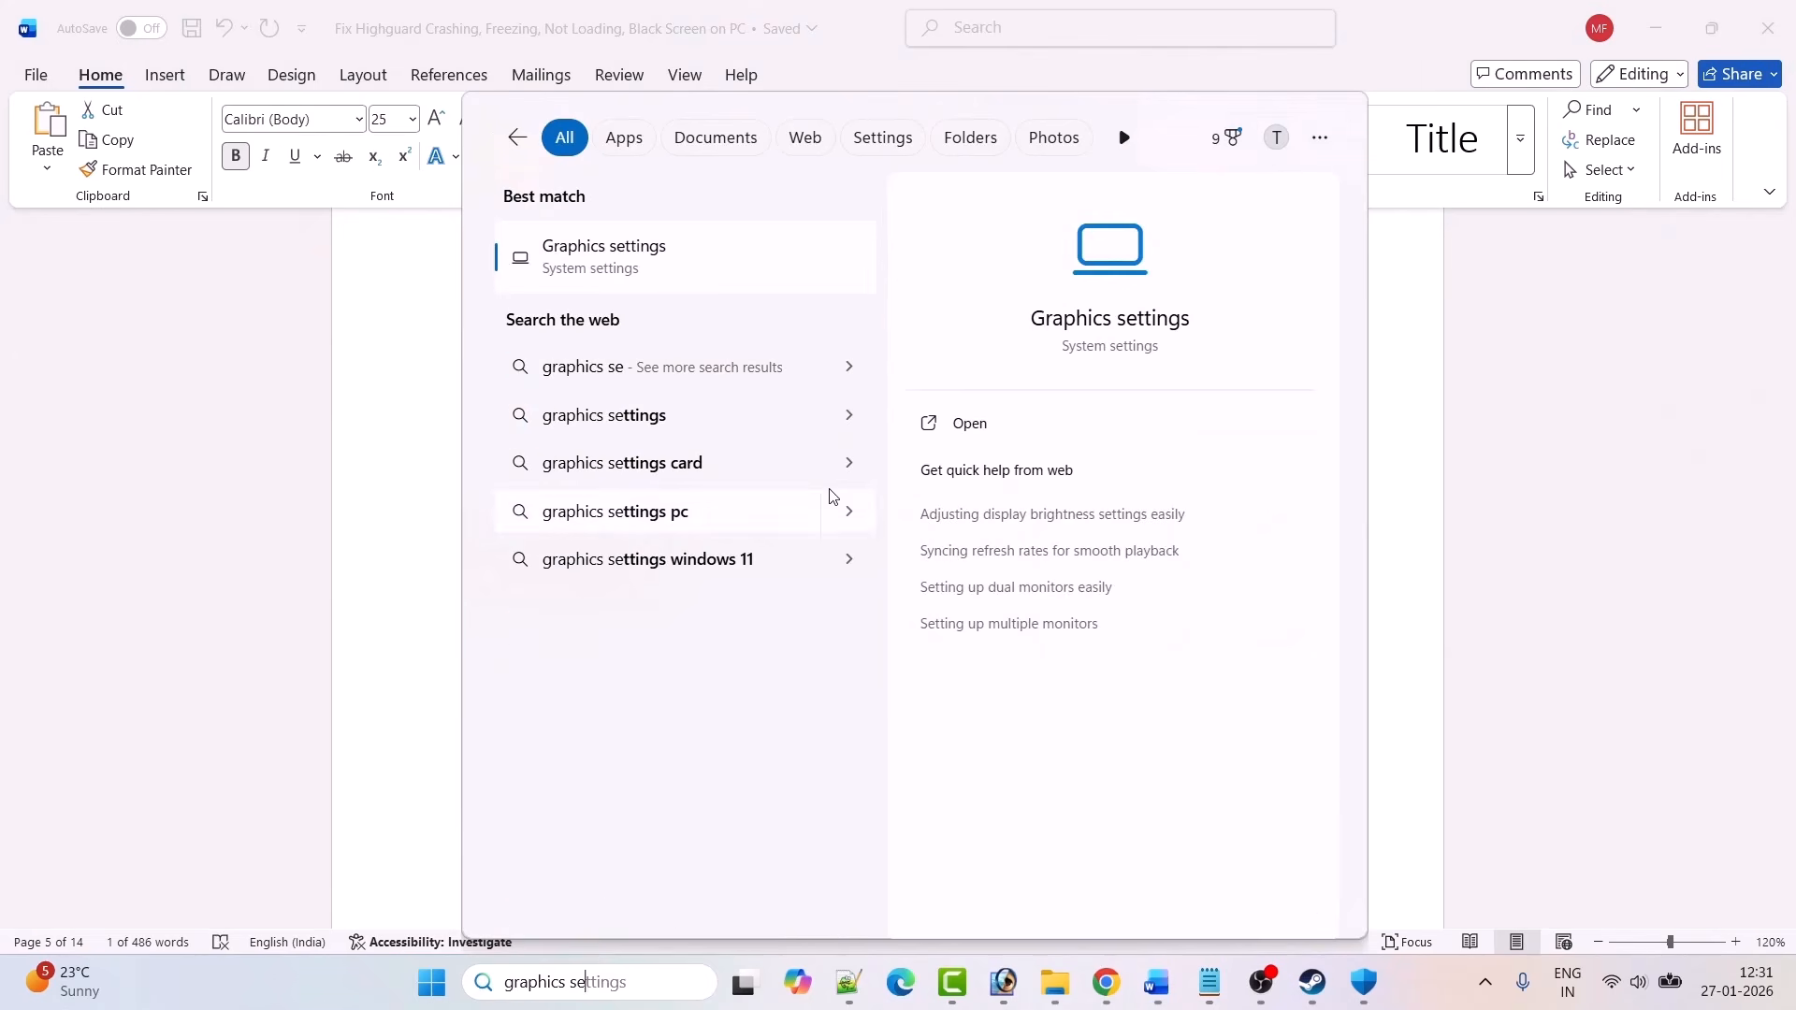
{"action": "left_click", "coordinate": [1010, 432]}
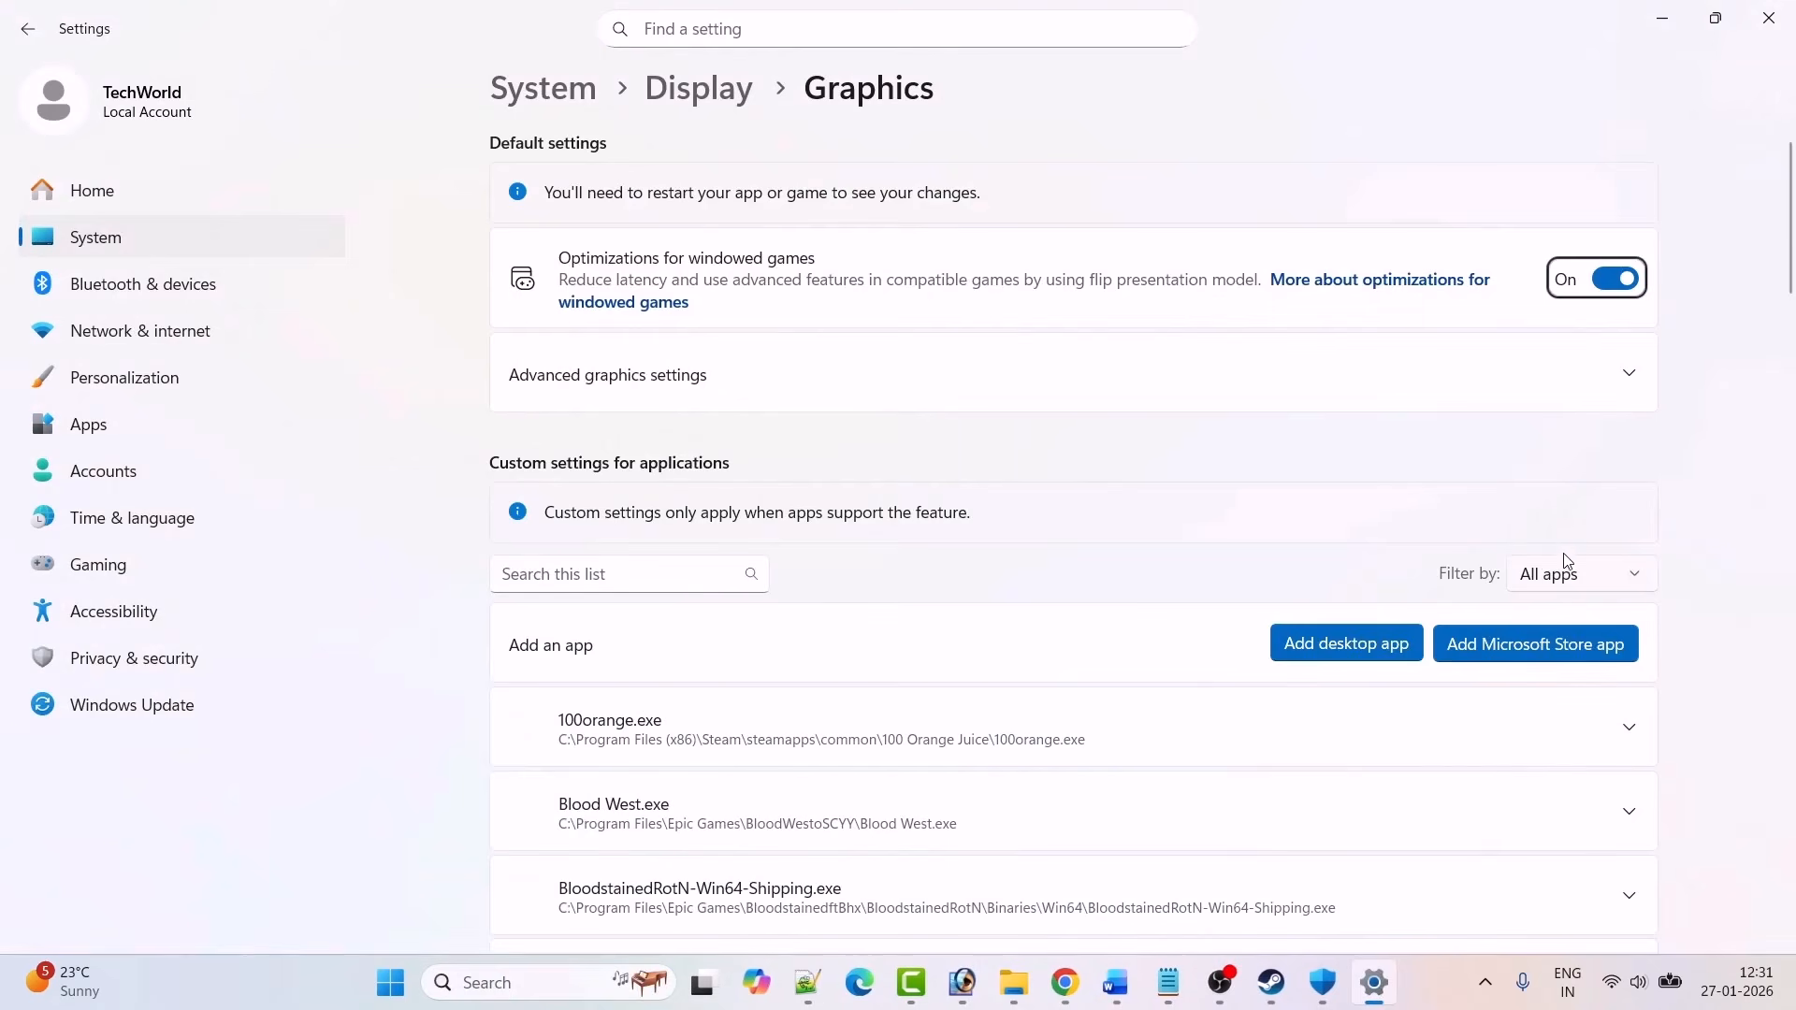
Step: Start adding a desktop app to the custom graphics settings and browse to C:\Program Files (x86)\Steam
{"action": "left_click", "coordinate": [1365, 647]}
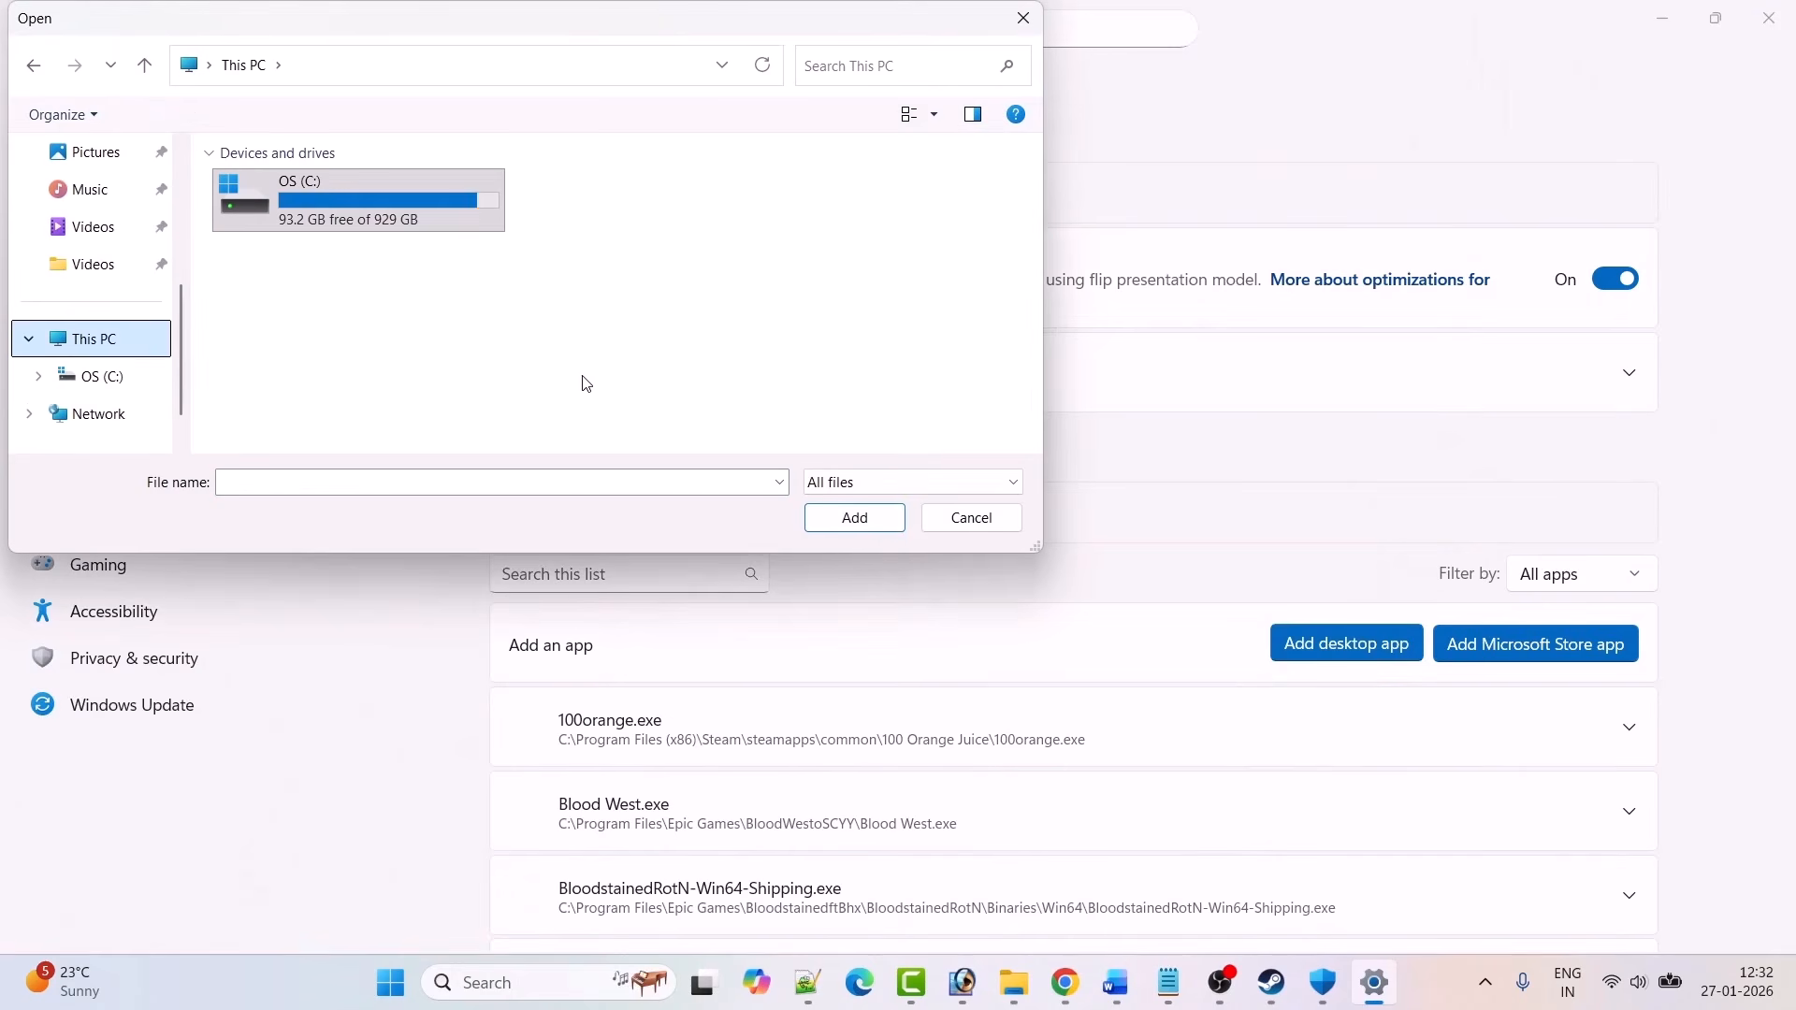
{"action": "double_click", "coordinate": [363, 223]}
{"action": "scroll", "coordinate": [360, 224], "scroll_direction": "down", "scroll_amount": 3}
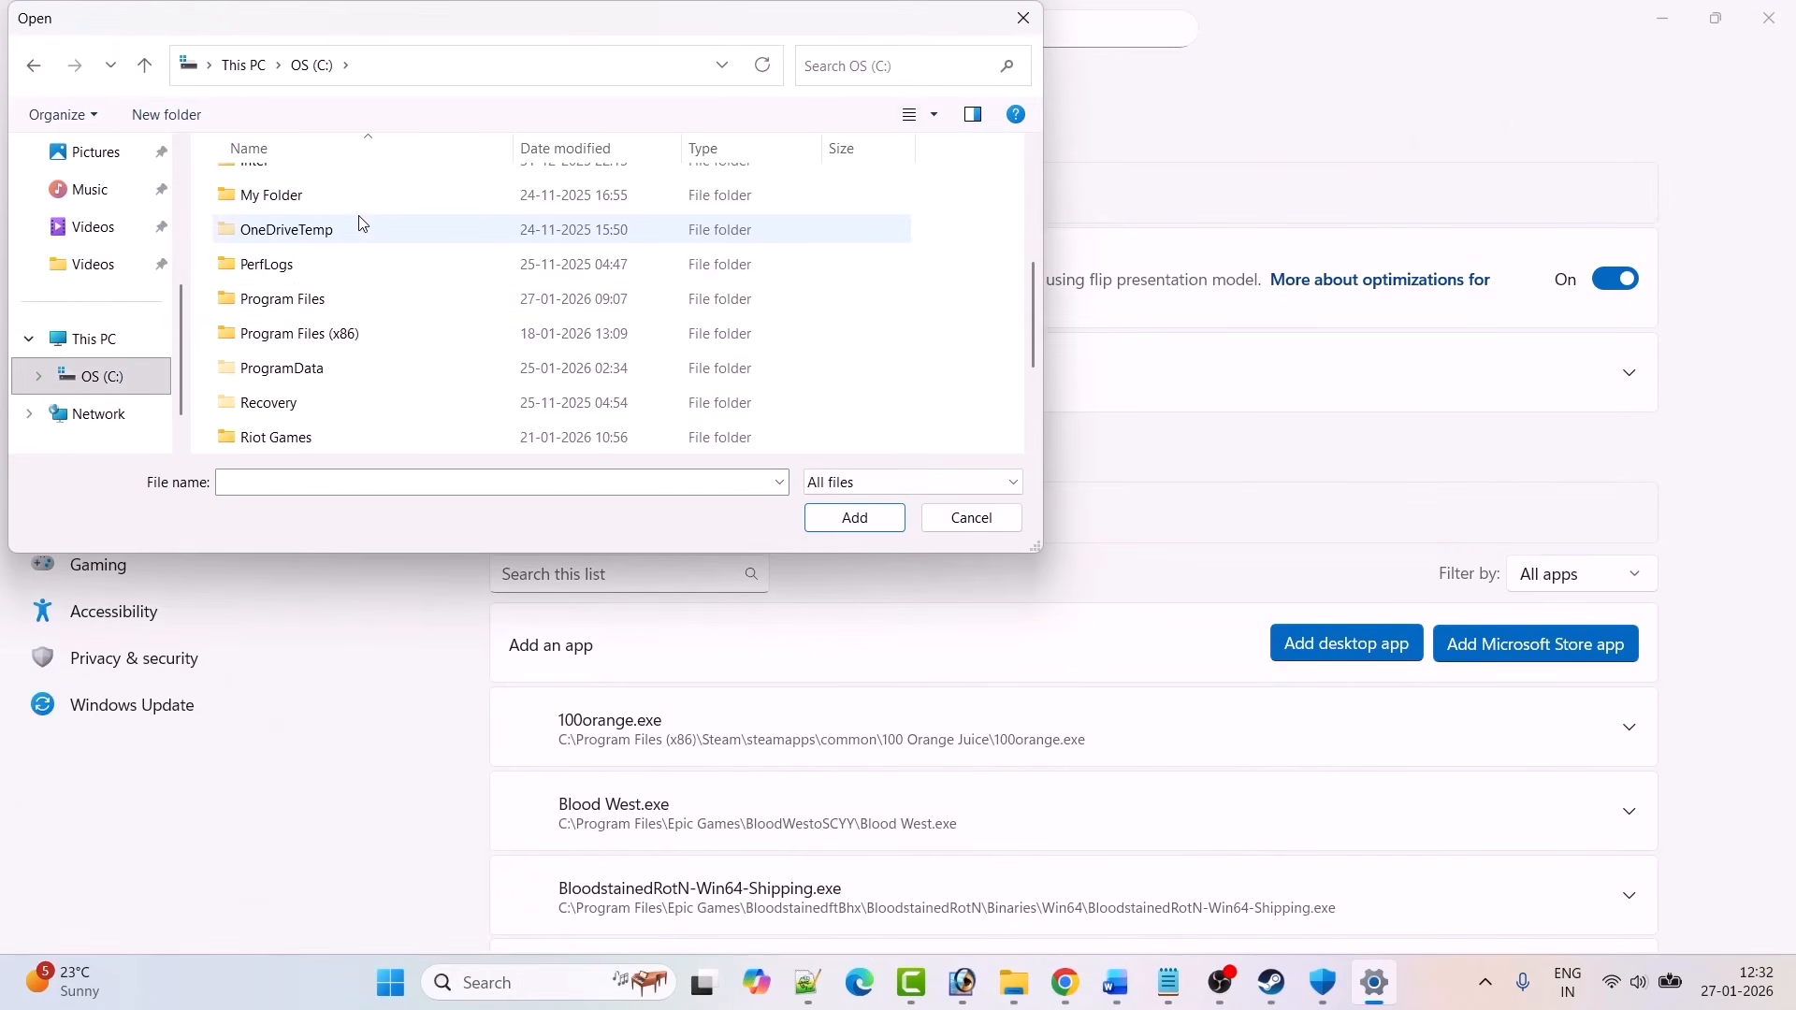
{"action": "left_click", "coordinate": [299, 339]}
{"action": "key", "text": "Return"}
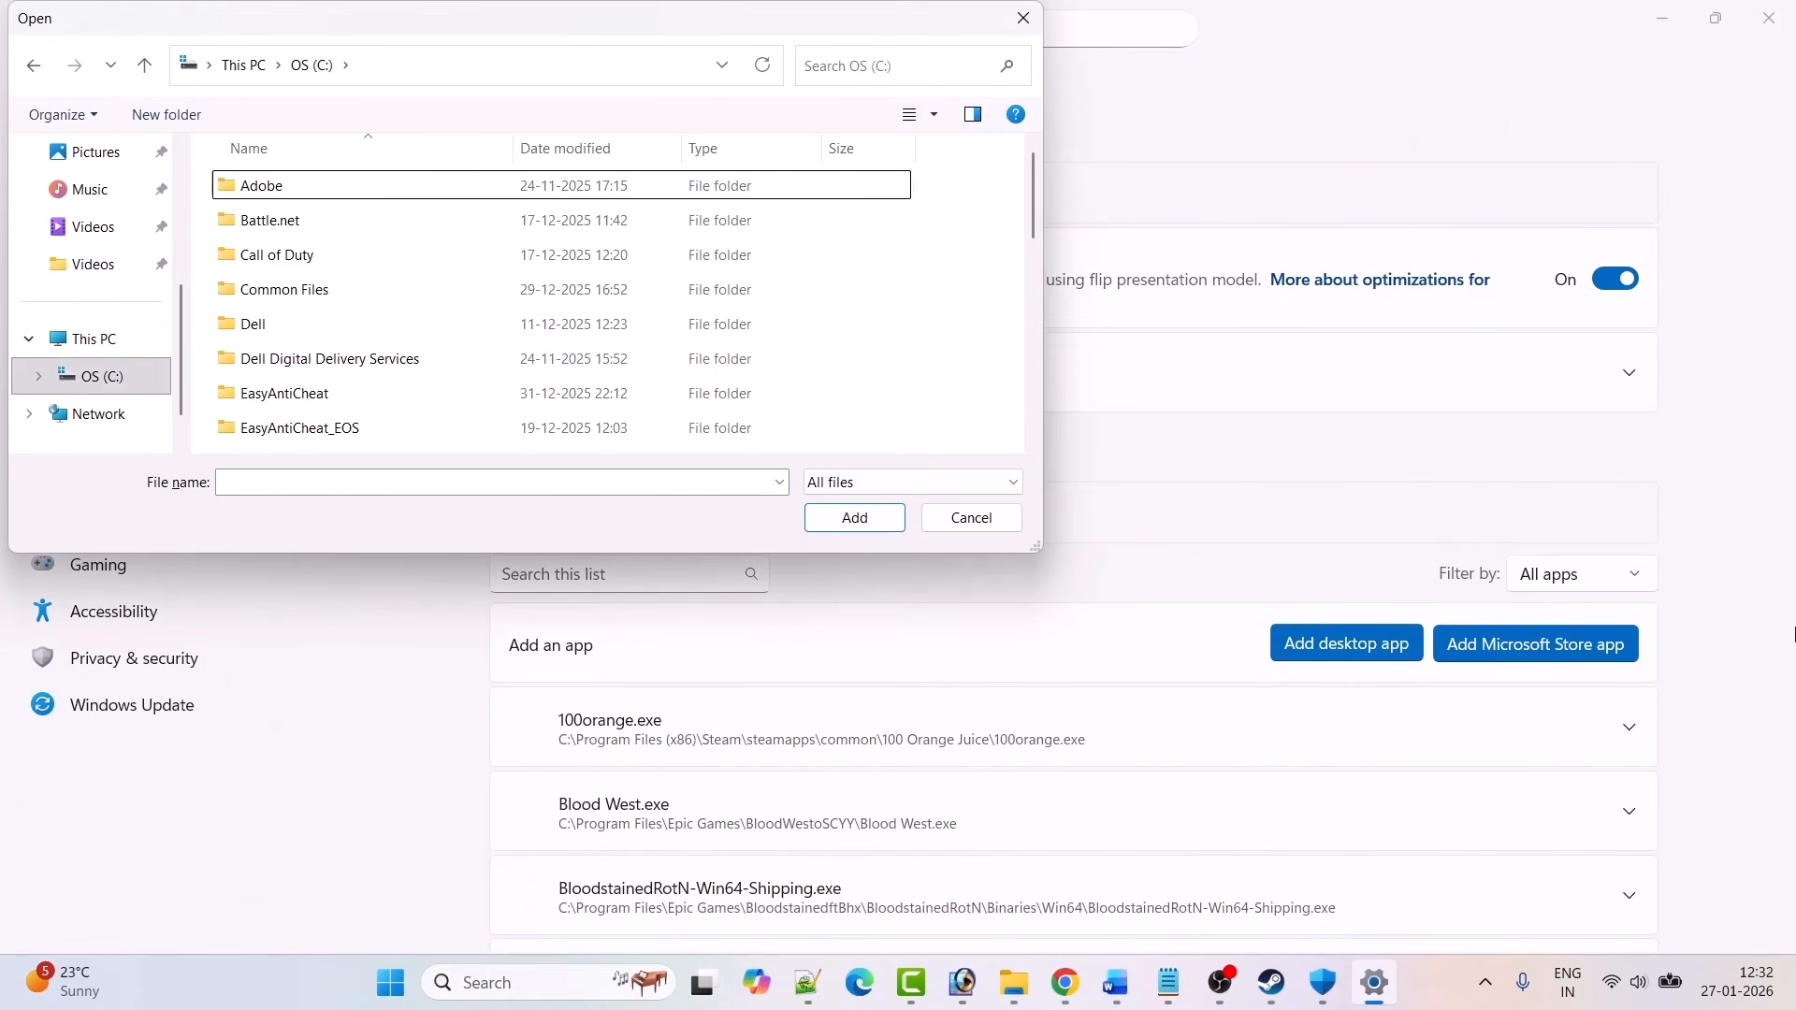
{"action": "type", "text": "steam"}
{"action": "key", "text": "Return"}
Step: Open the Highguard game folder inside steamapps\common in the file browser
{"action": "key", "text": "Down"}
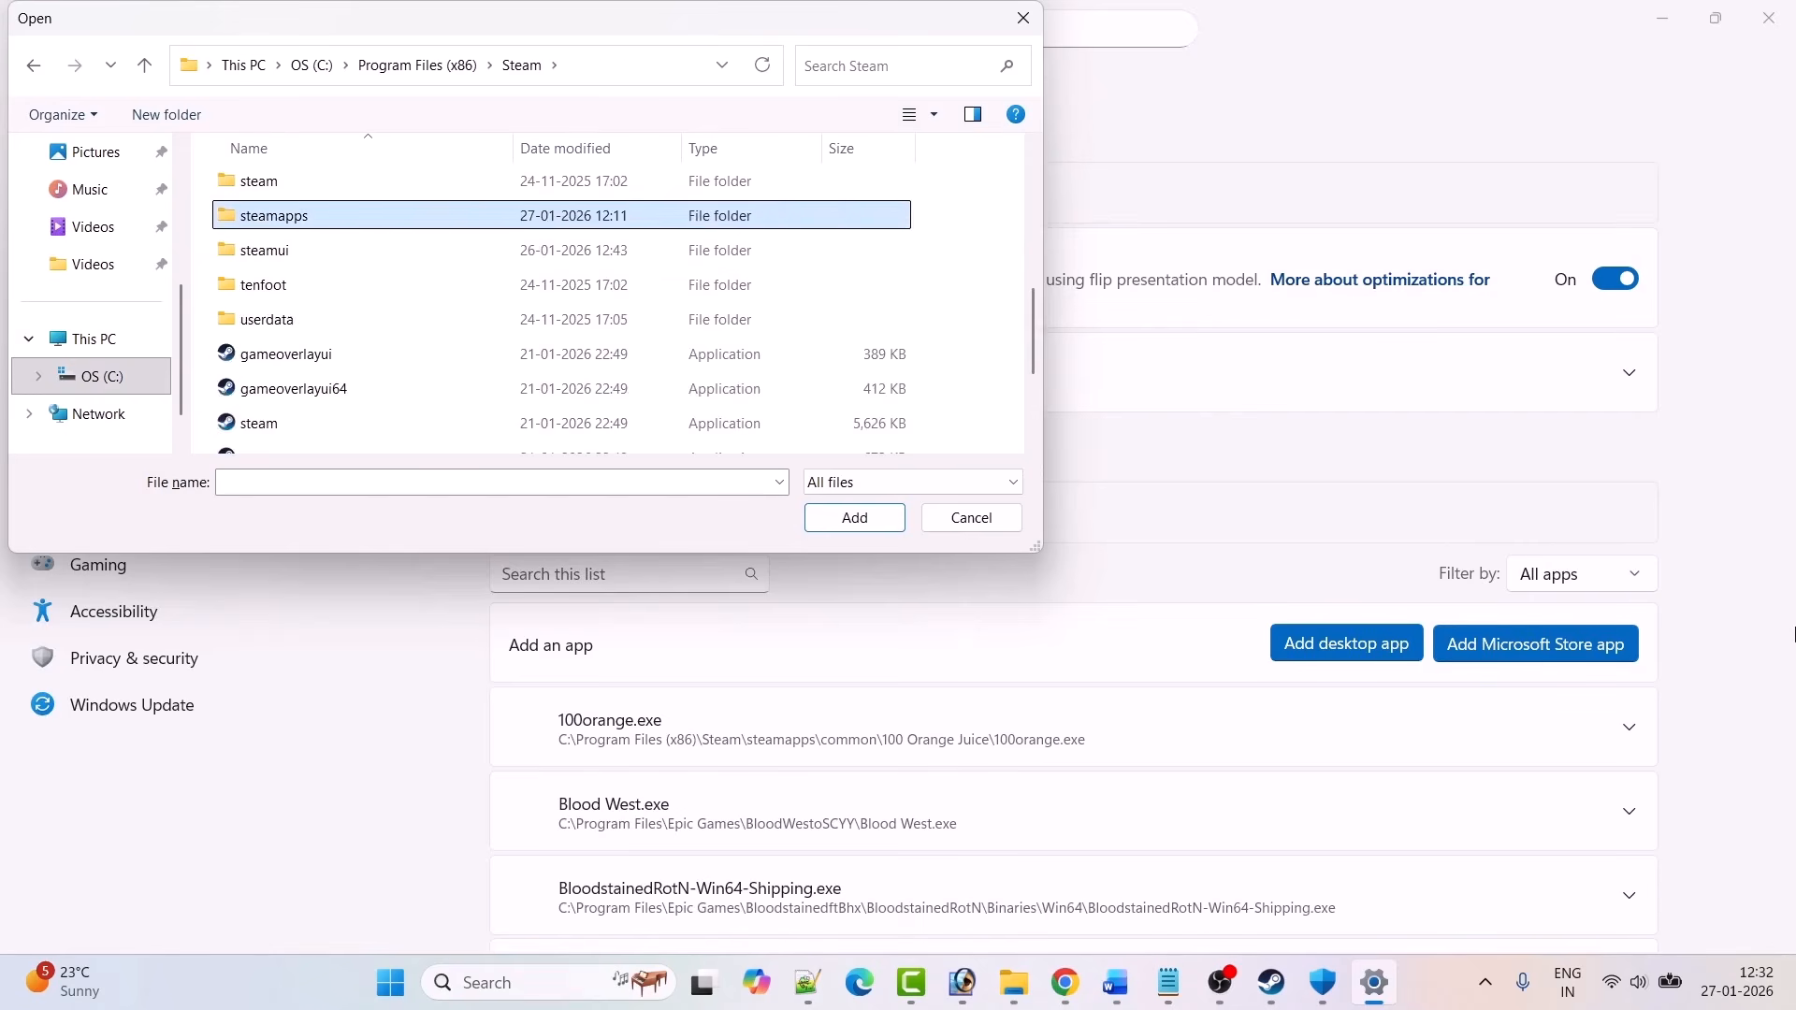
{"action": "key", "text": "Return"}
{"action": "key", "text": "Return"}
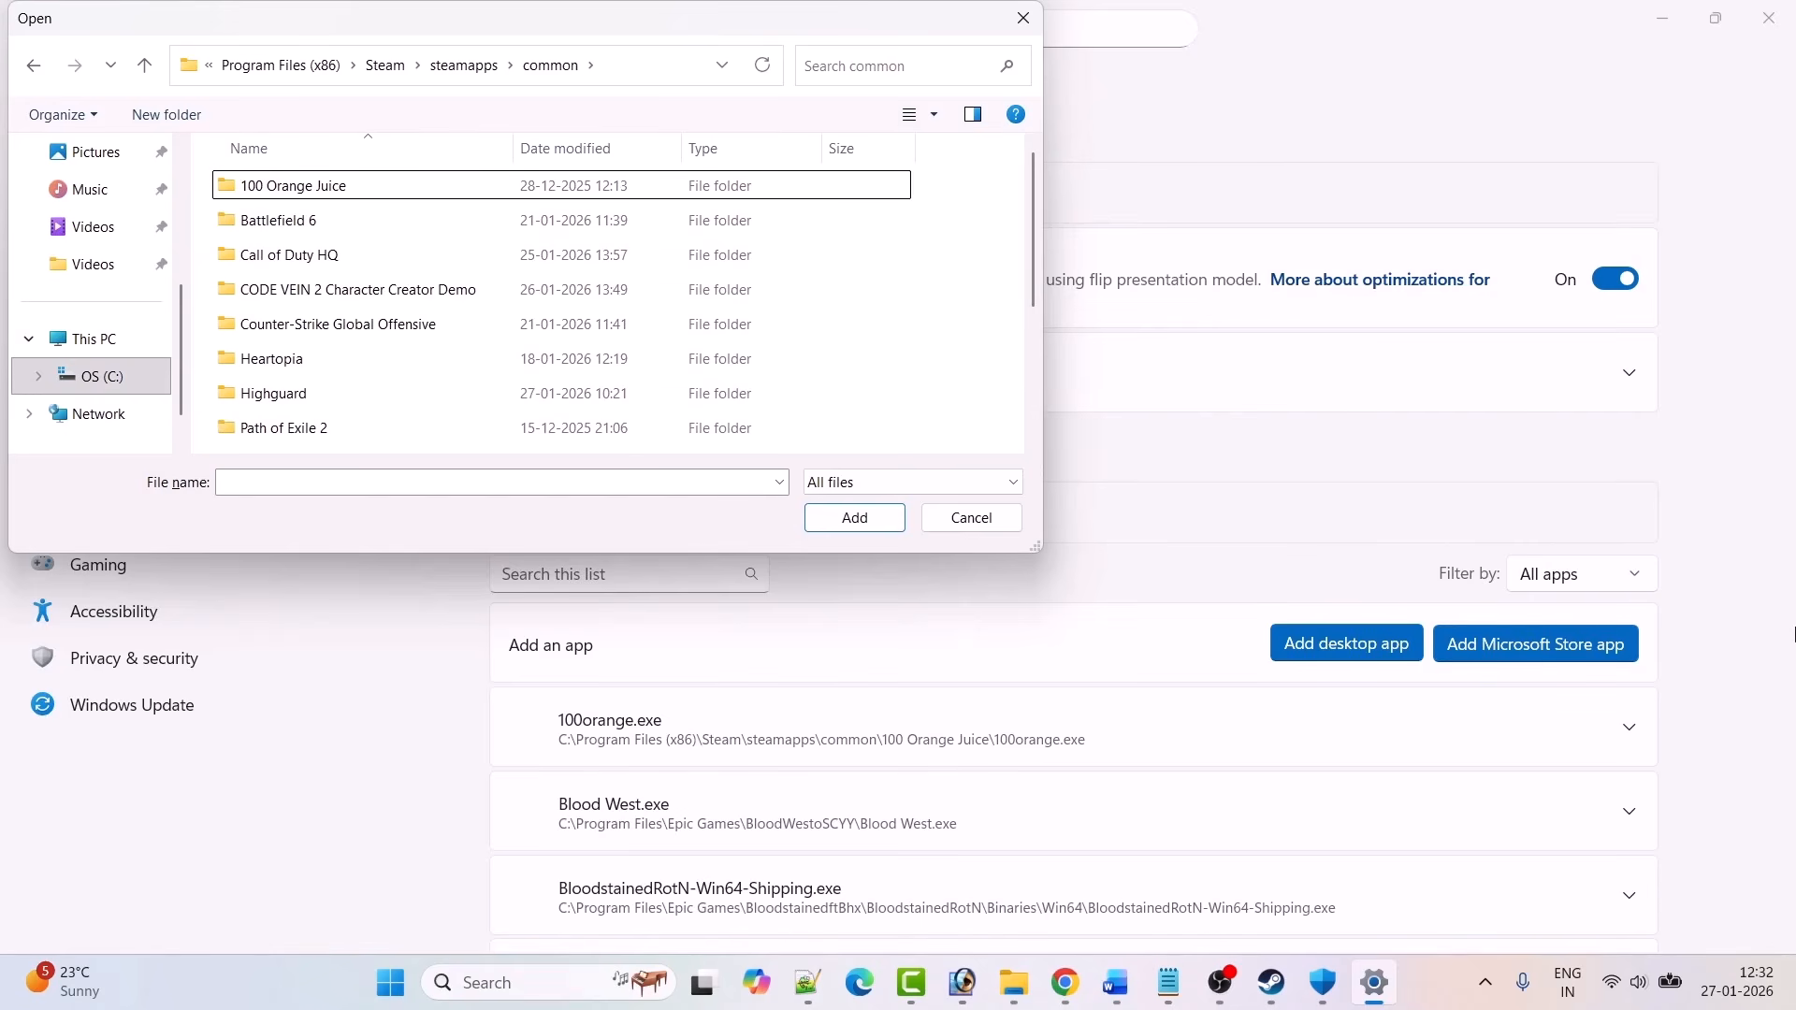
{"action": "type", "text": "hi"}
{"action": "key", "text": "Return"}
Step: Add HighguardClient-Win64-Shipping from the Highguard\Binaries\Win64 subfolder to the custom graphics settings list
{"action": "left_click", "coordinate": [304, 265]}
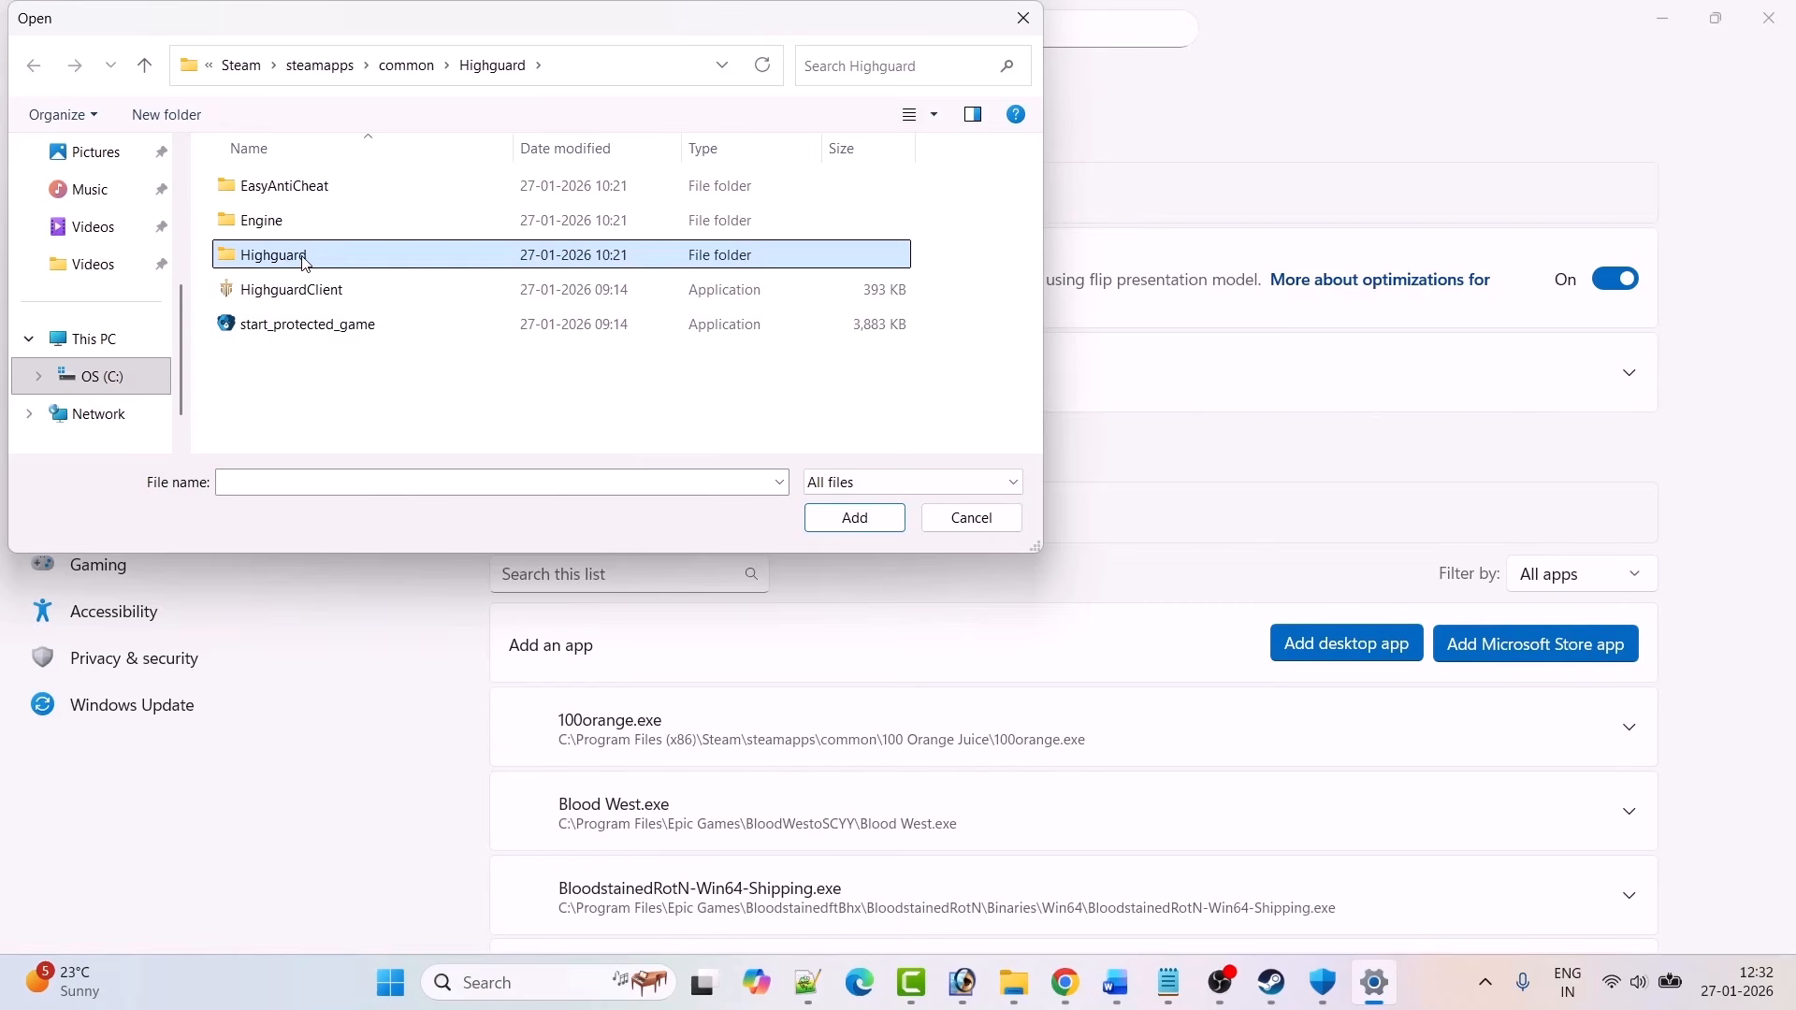
{"action": "double_click", "coordinate": [308, 262]}
{"action": "double_click", "coordinate": [272, 186]}
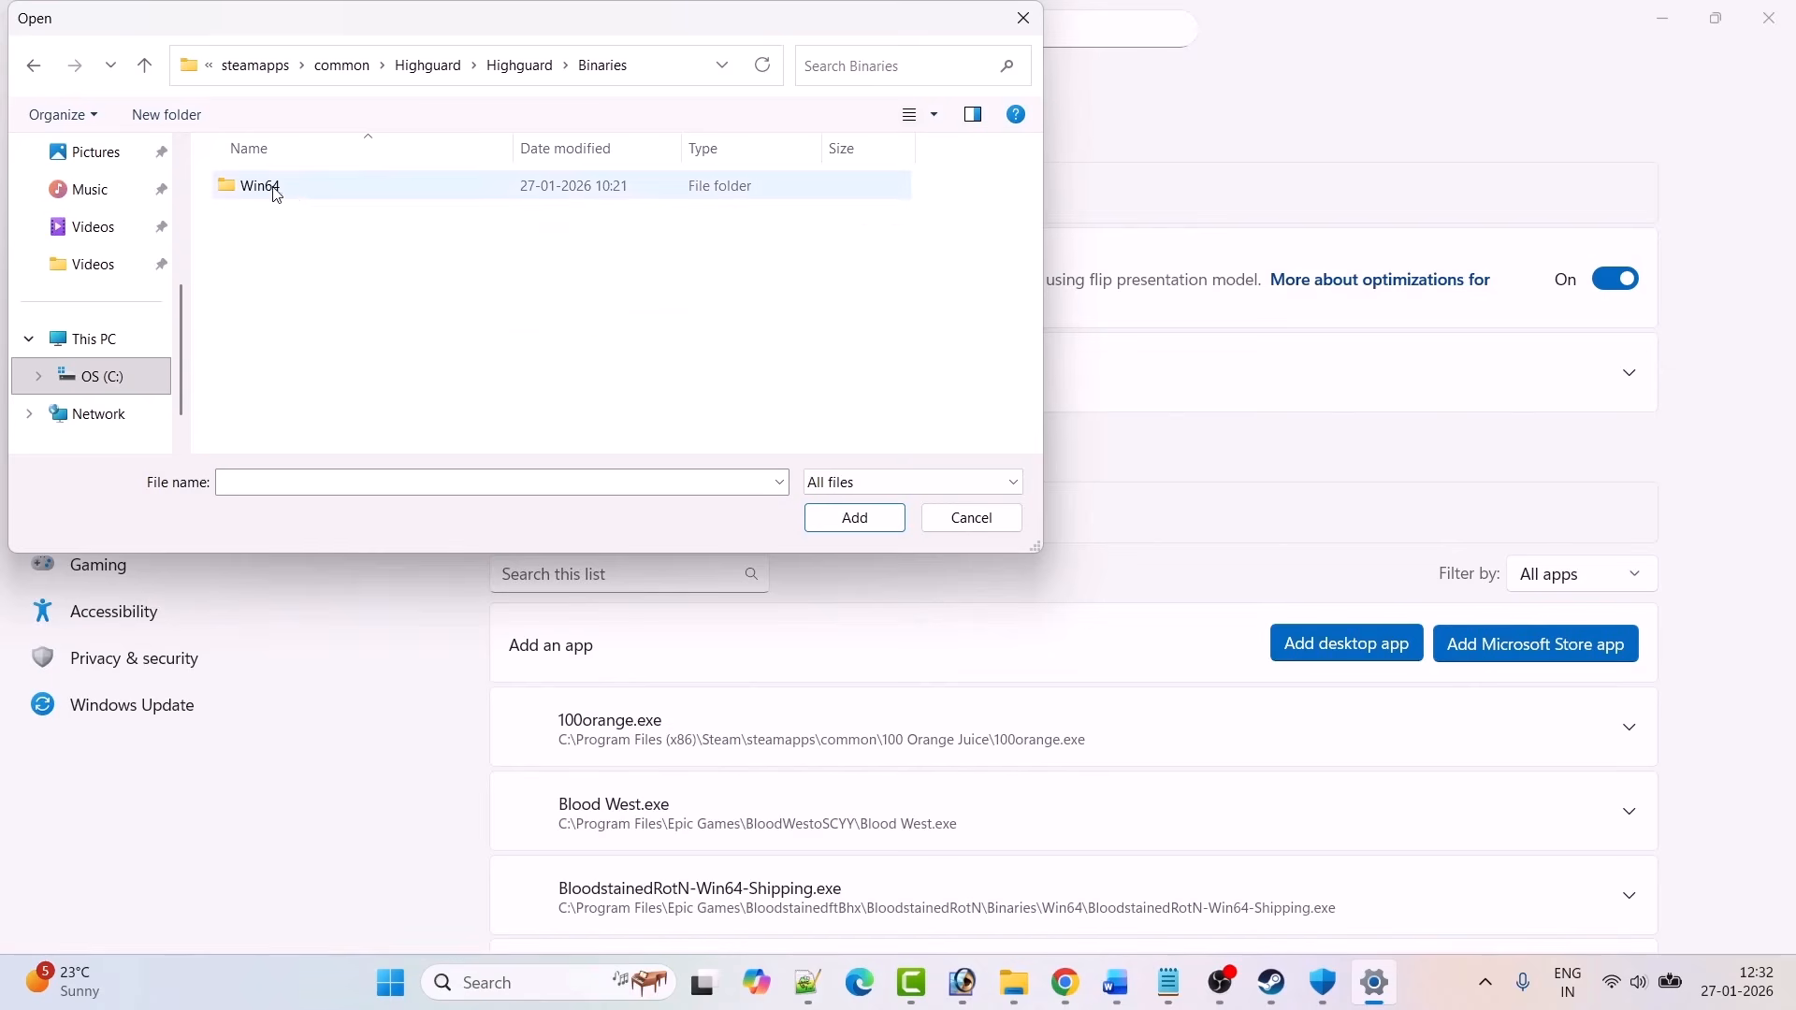
{"action": "double_click", "coordinate": [292, 192]}
{"action": "left_click", "coordinate": [323, 221]}
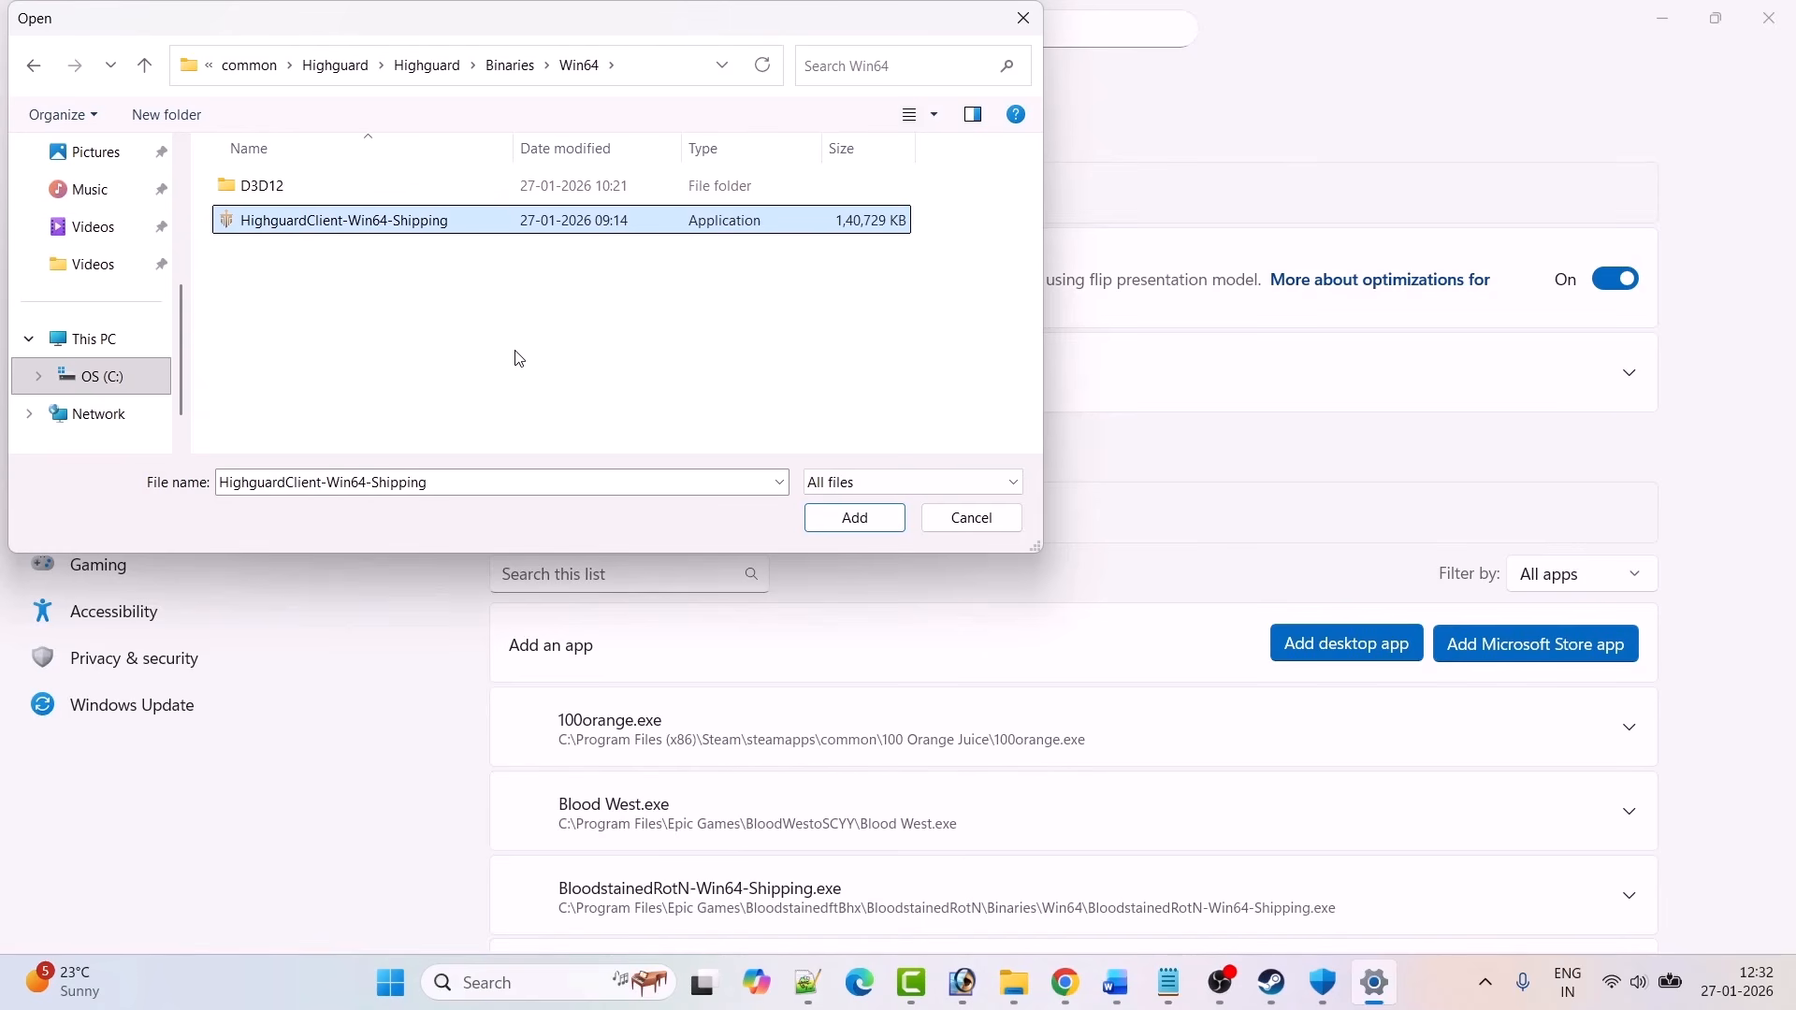
{"action": "left_click", "coordinate": [863, 525]}
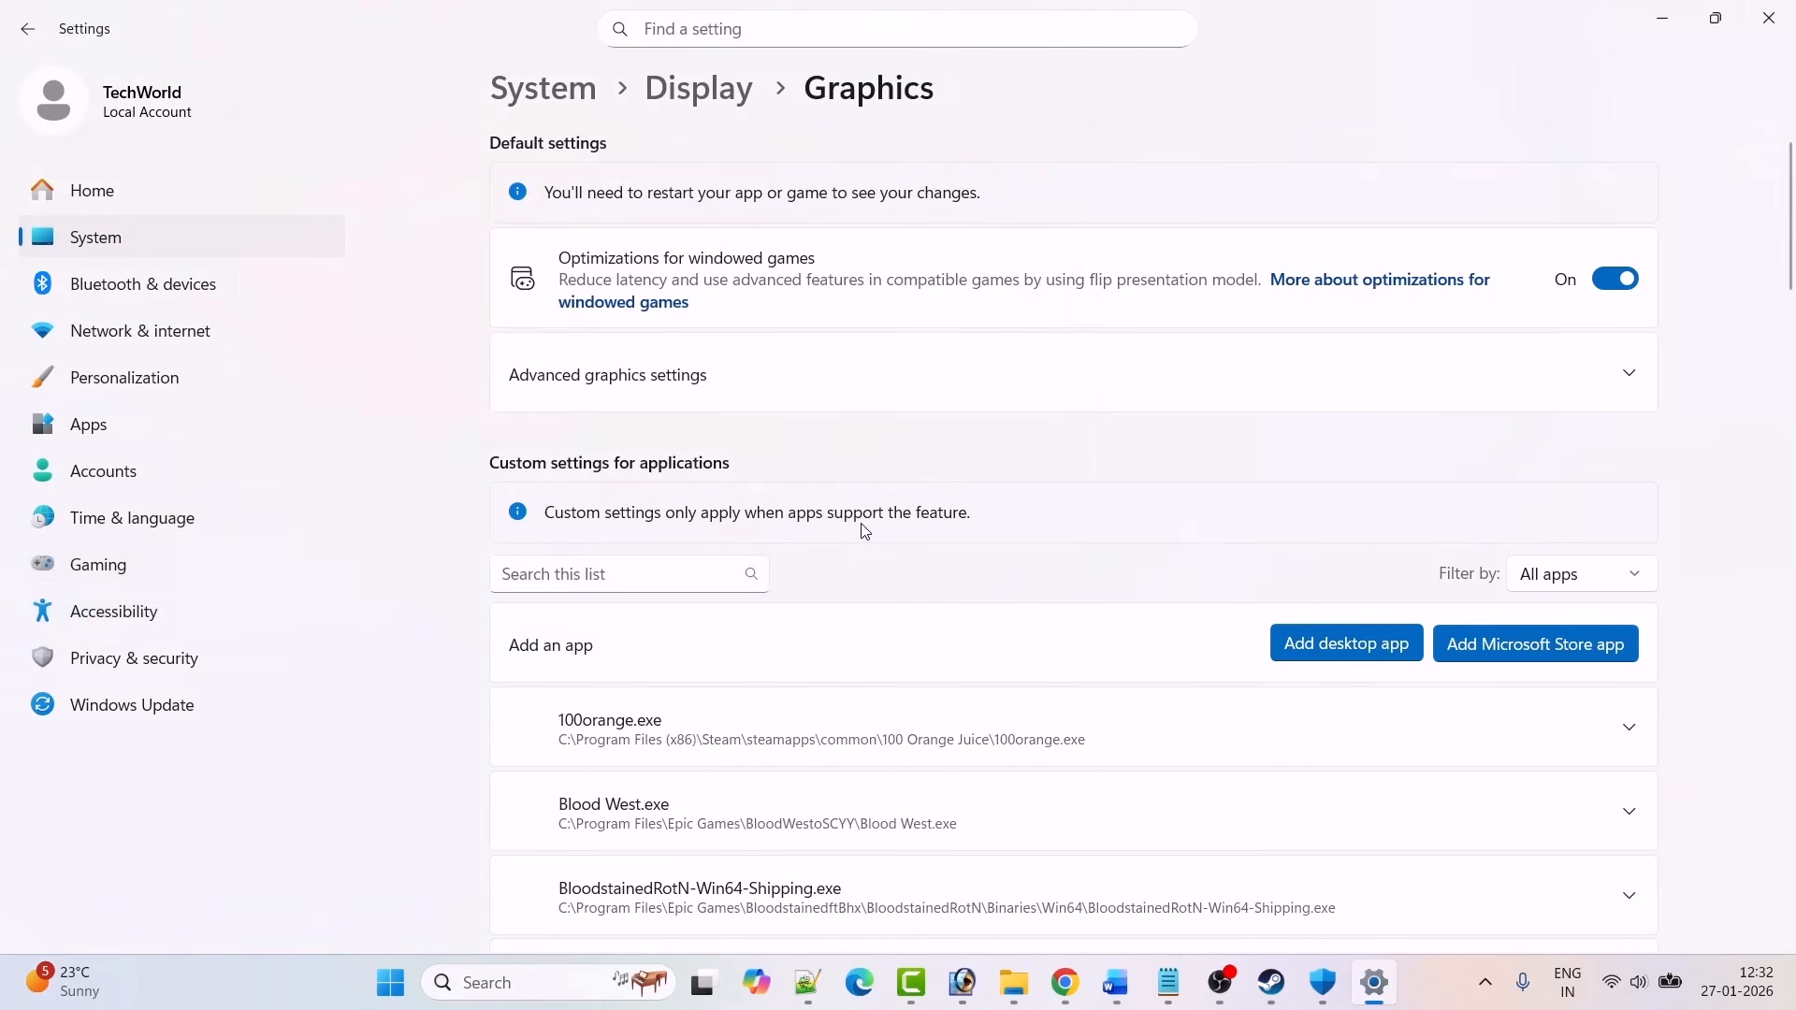
Step: Set Highguard's GPU preference to High Performance (NVIDIA GeForce RTX 3050 6GB Laptop GPU)
{"action": "scroll", "coordinate": [1024, 604], "scroll_direction": "down", "scroll_amount": 5}
{"action": "scroll", "coordinate": [1024, 603], "scroll_direction": "down", "scroll_amount": 10}
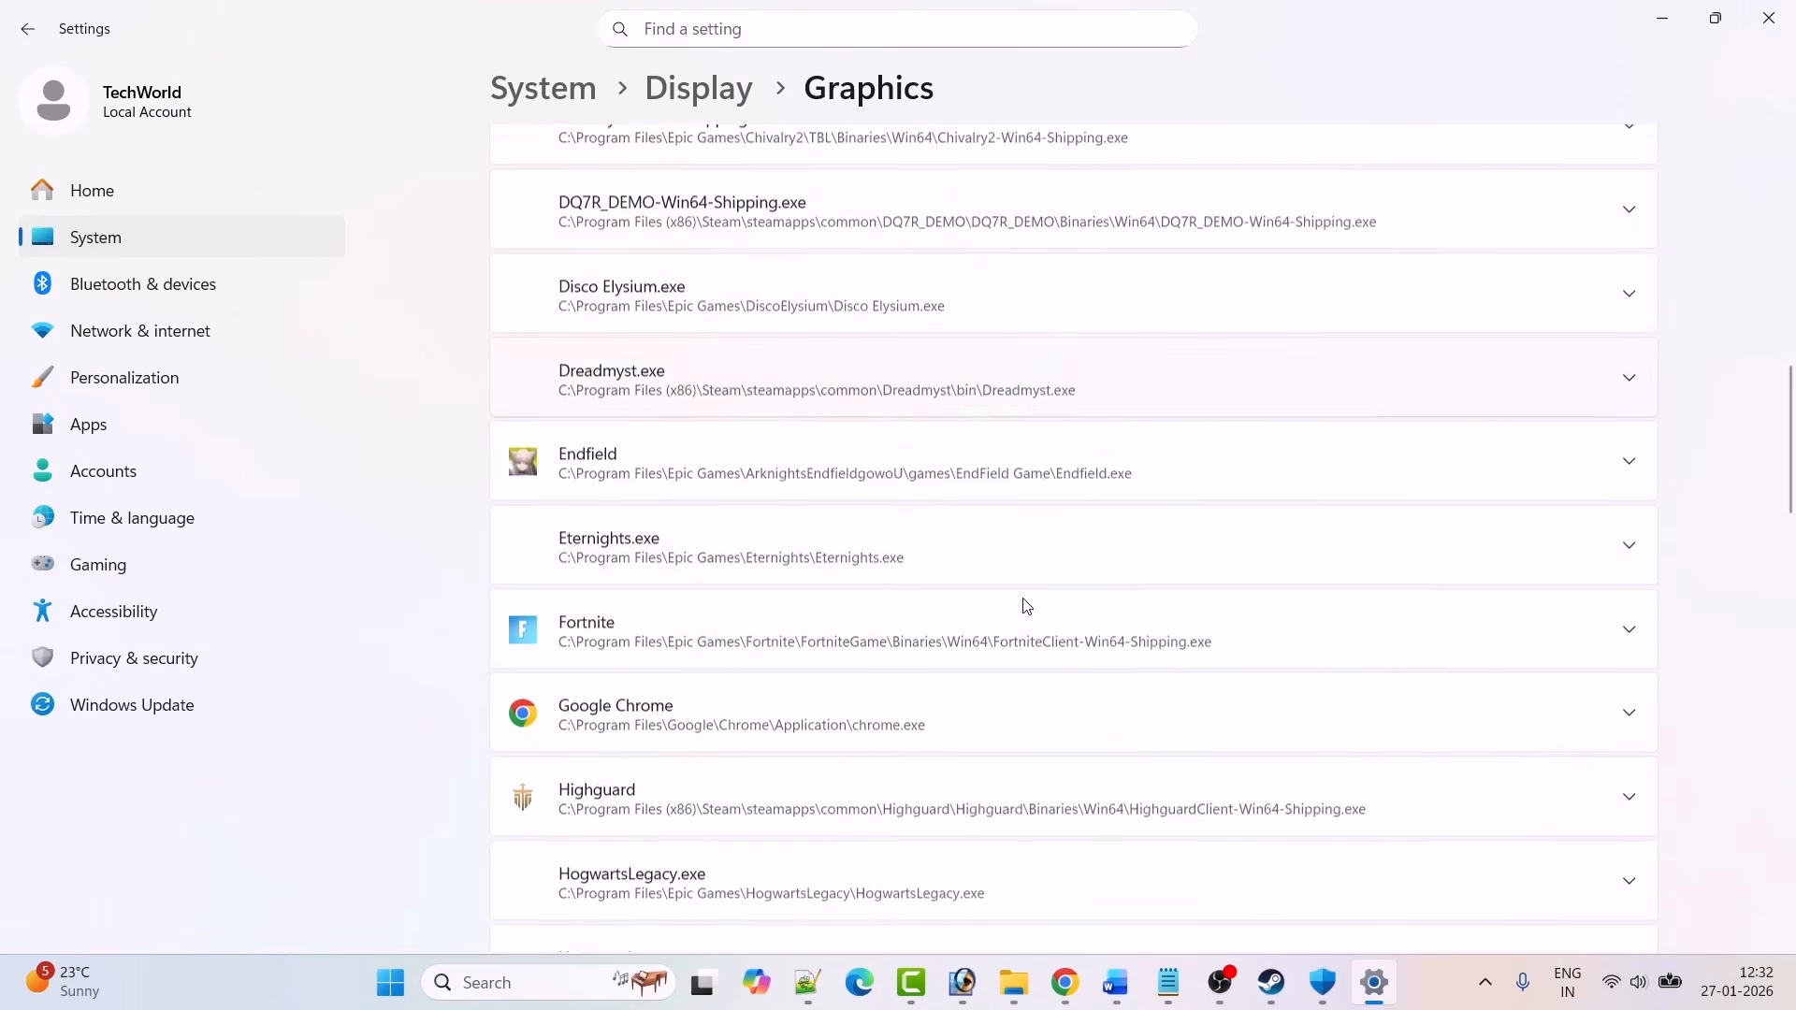
{"action": "left_click", "coordinate": [1635, 501]}
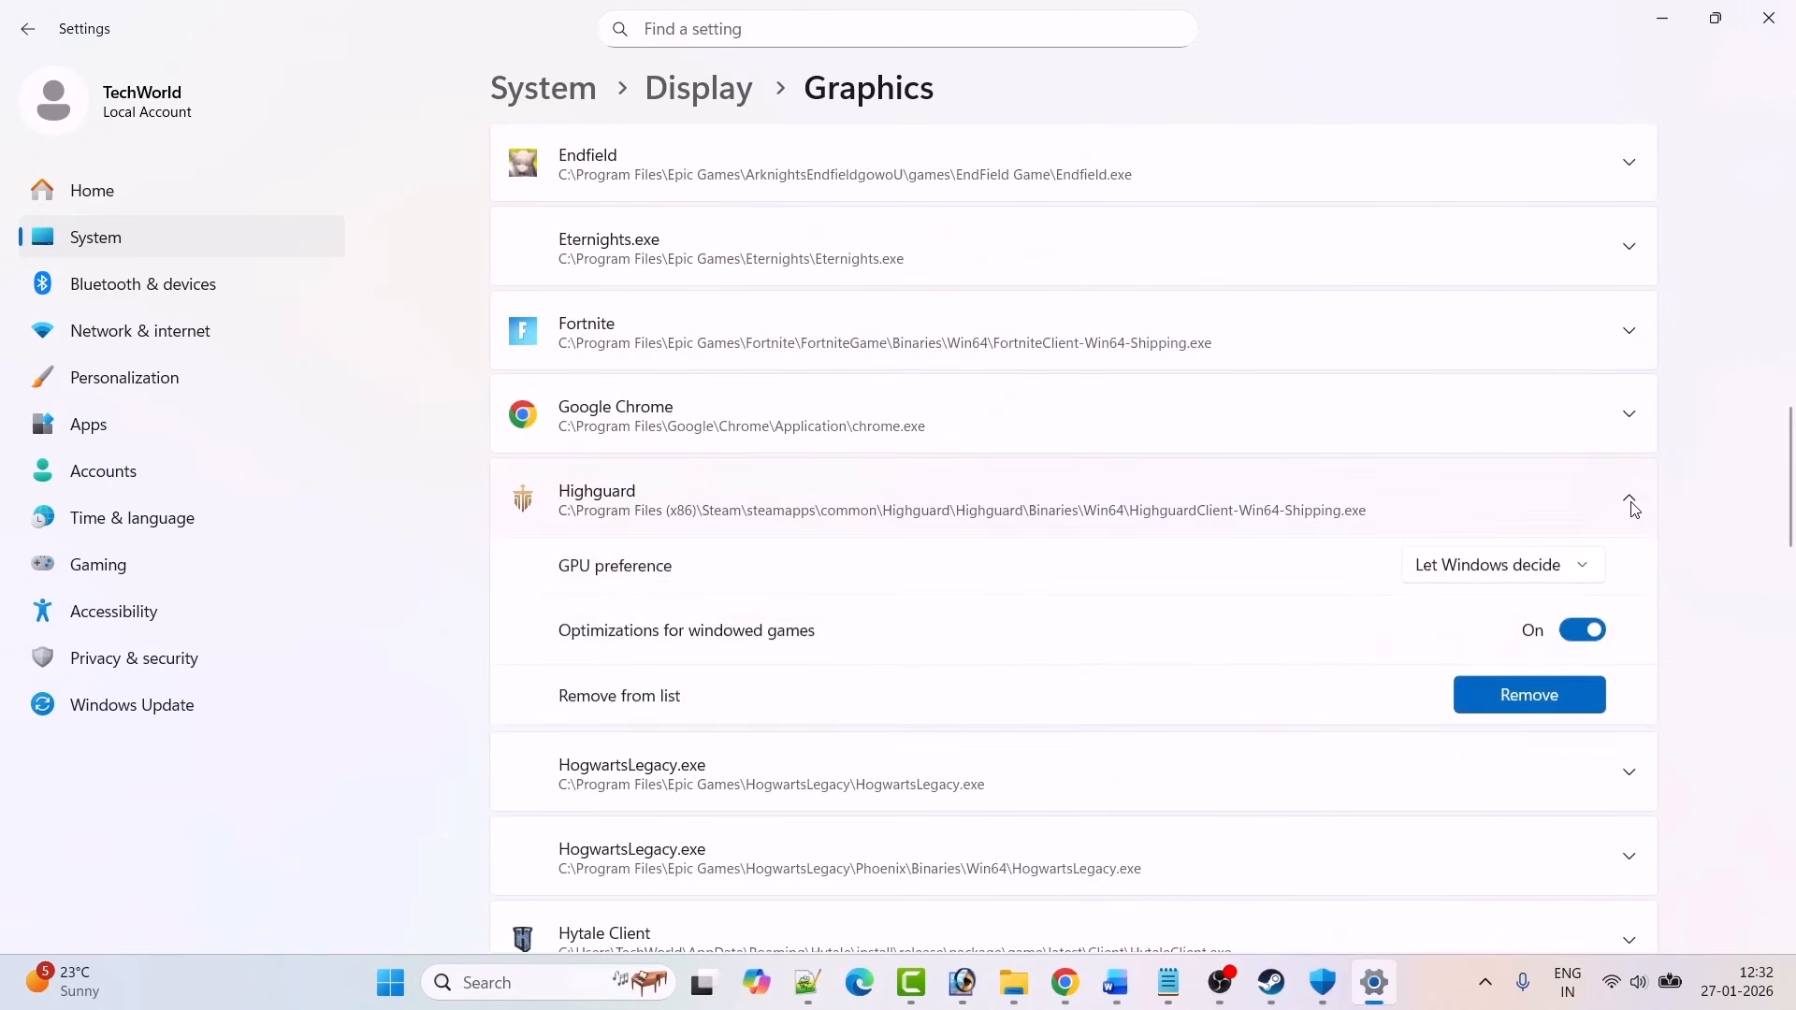
{"action": "left_click", "coordinate": [1519, 576]}
{"action": "left_click", "coordinate": [1446, 655]}
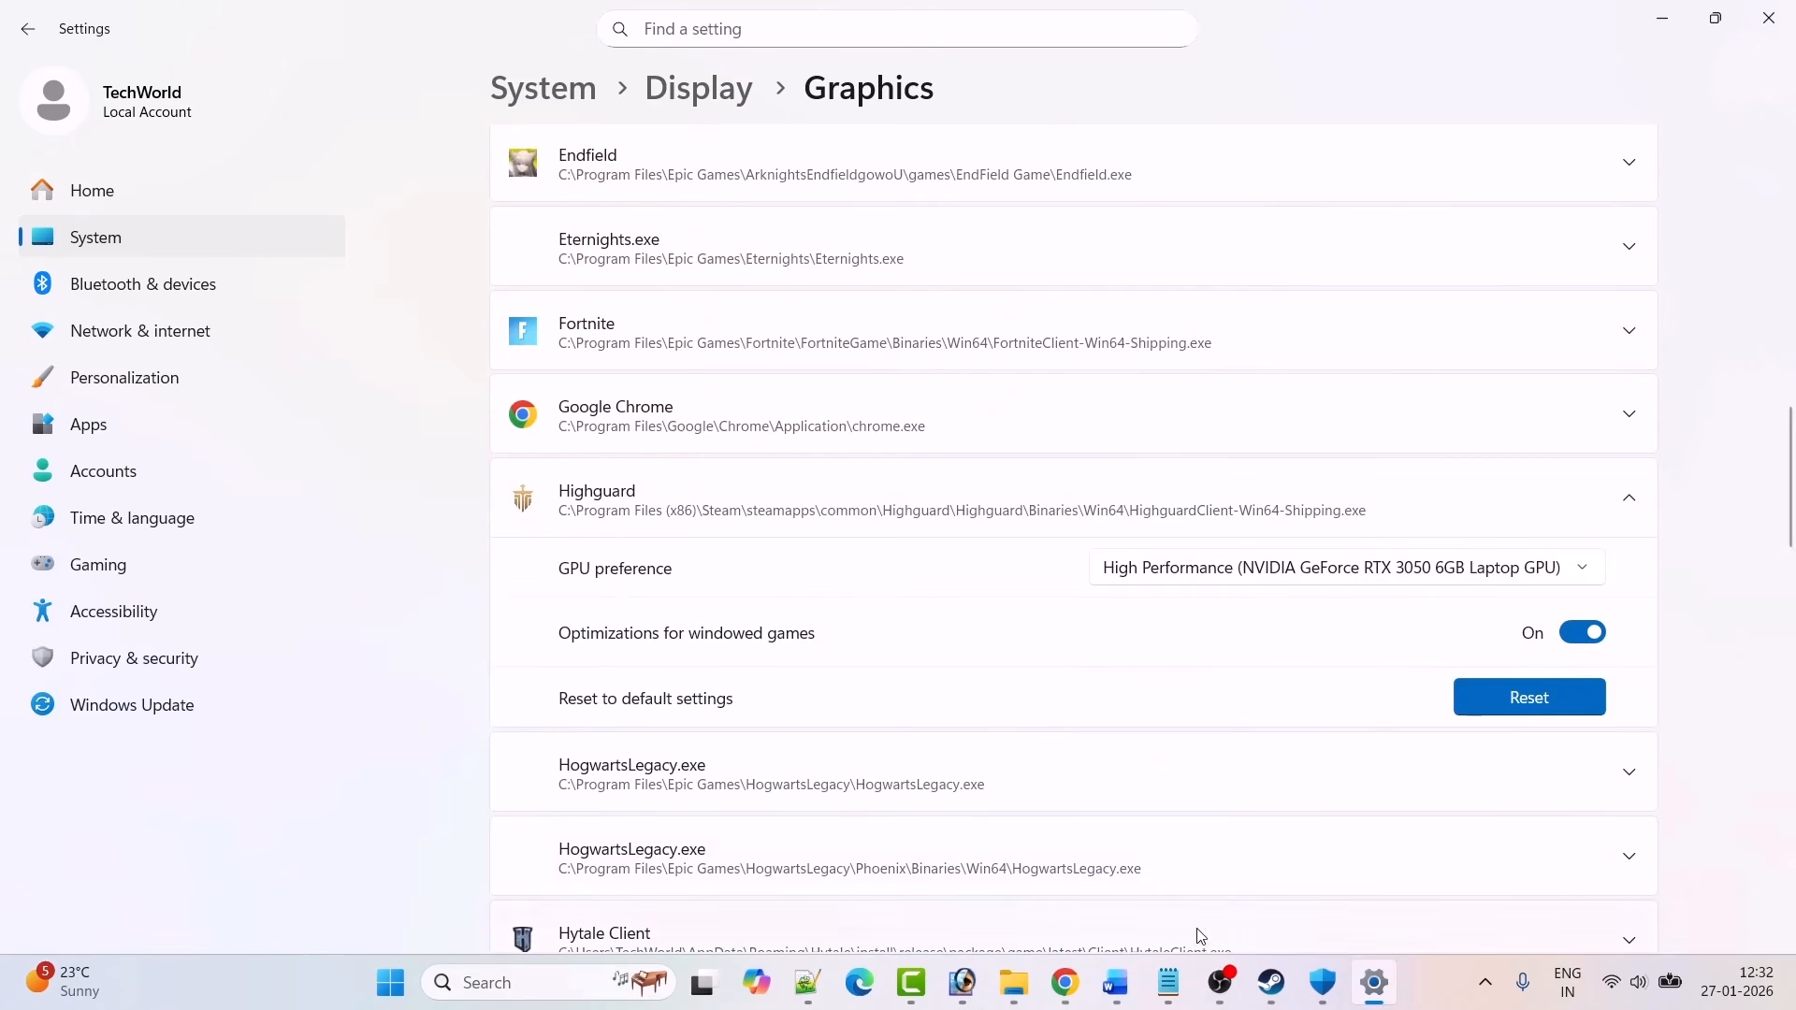
Step: Check Highguard's page in Steam, then review Fix 9 on clean graphics driver installation in the Word document
{"action": "left_click", "coordinate": [1271, 982]}
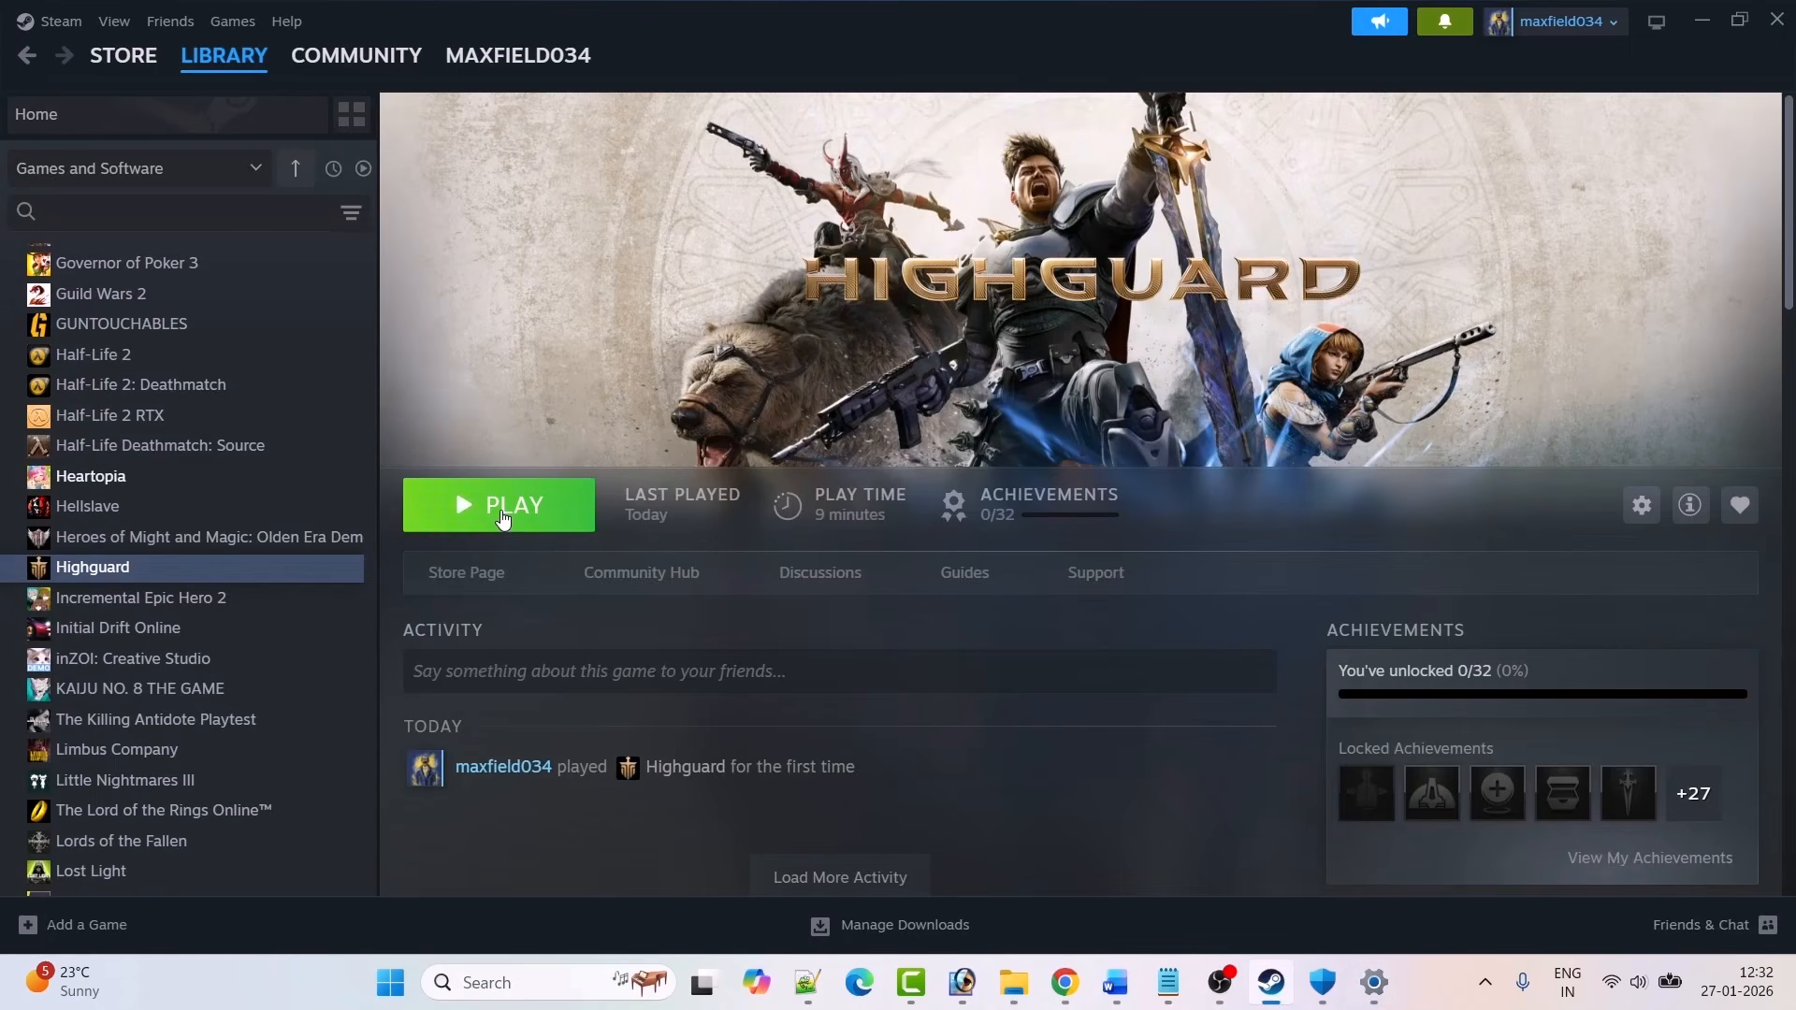
{"action": "left_click", "coordinate": [1115, 980]}
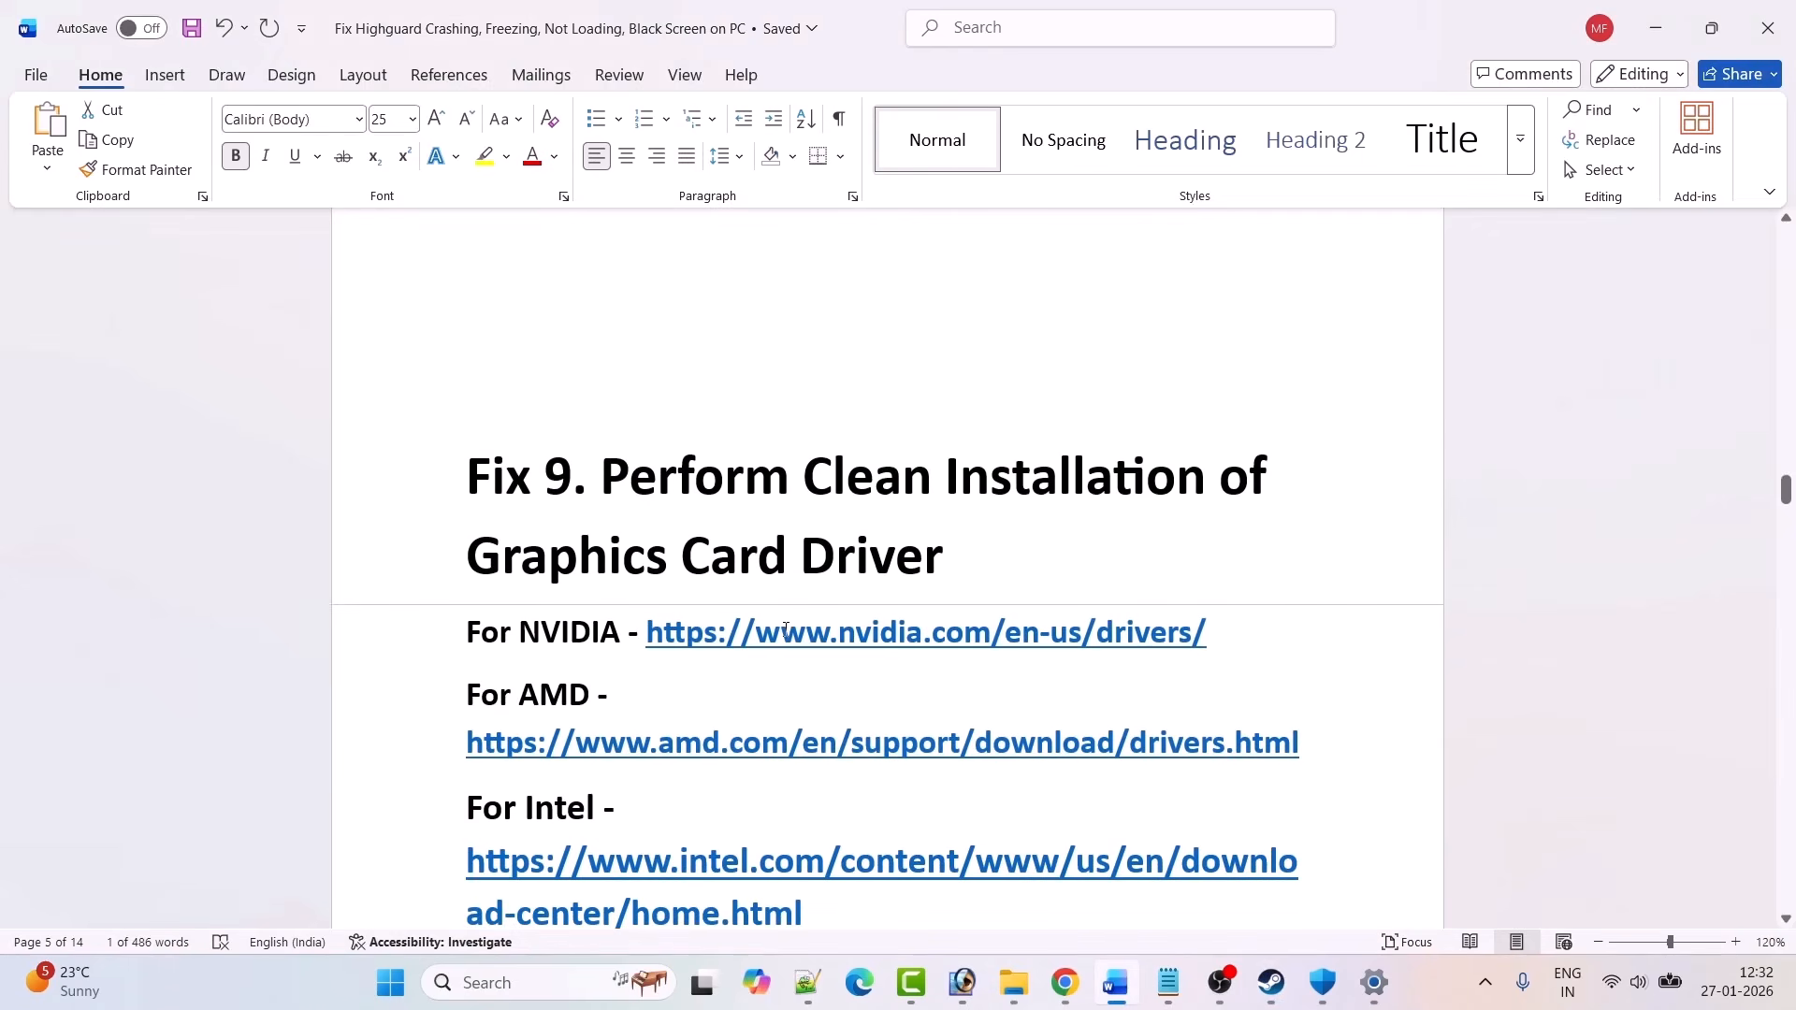
{"action": "scroll", "coordinate": [875, 479], "scroll_direction": "down", "scroll_amount": 1}
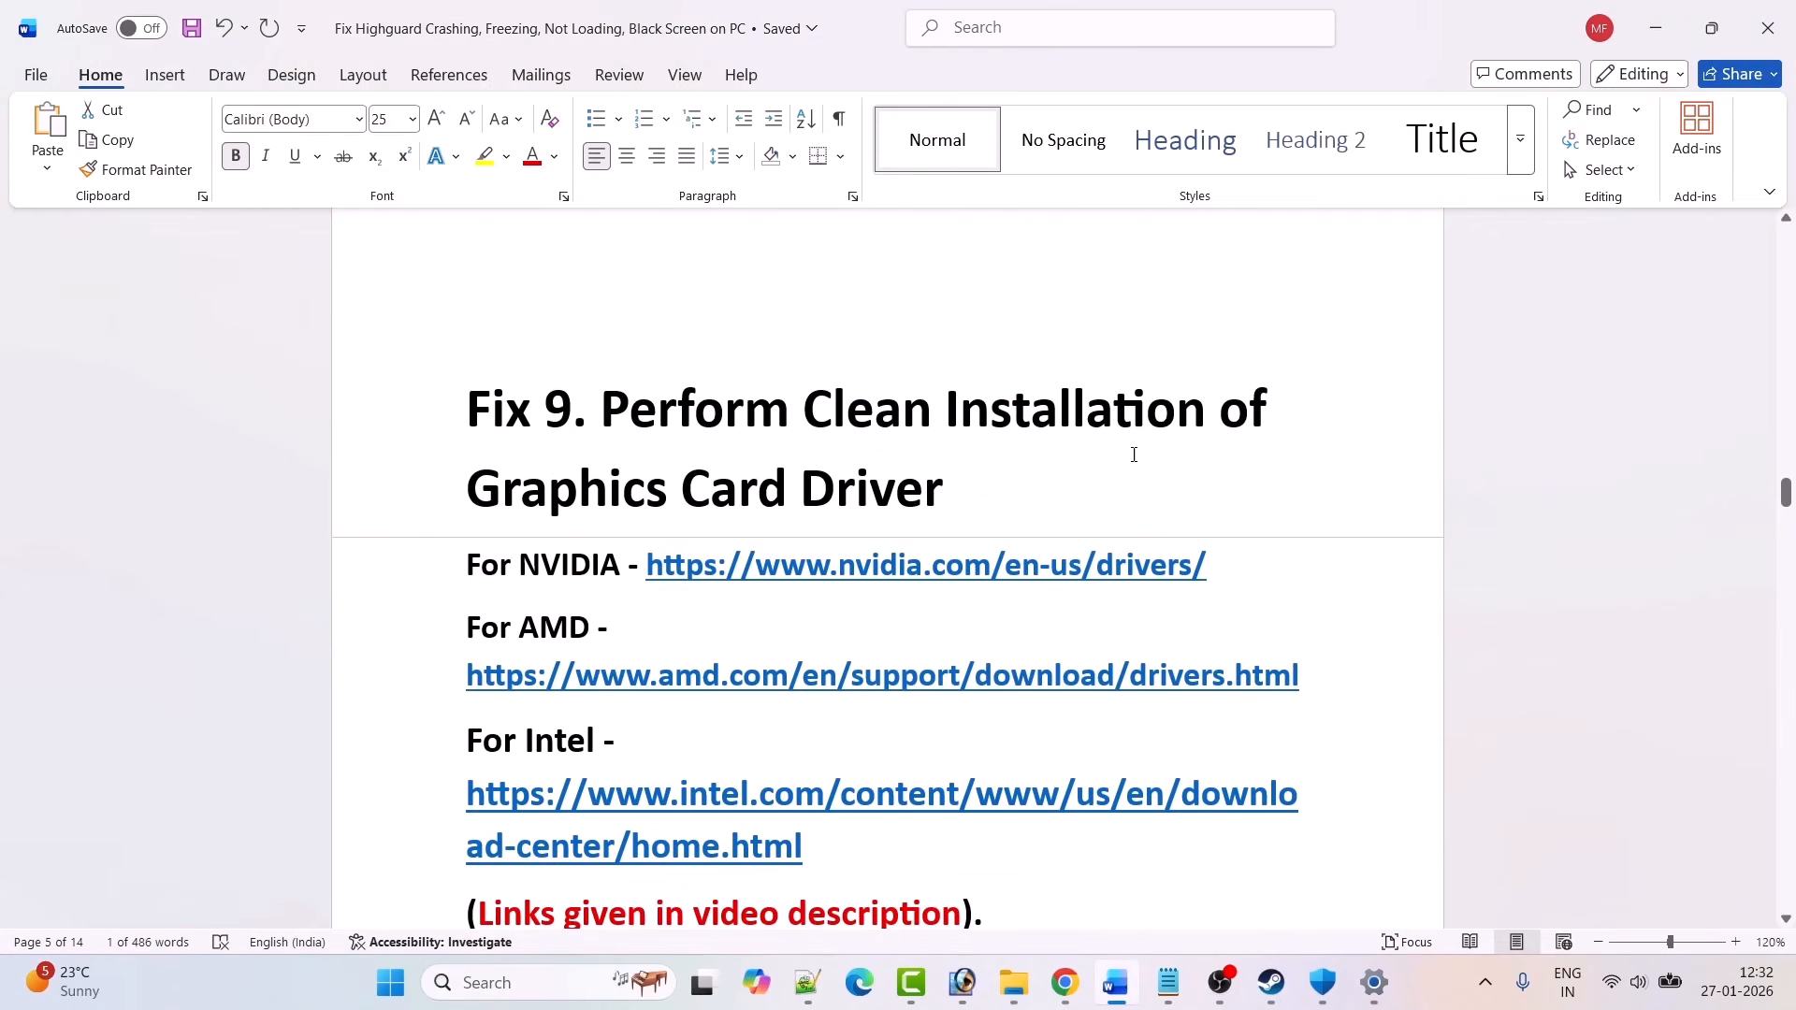
{"action": "scroll", "coordinate": [1018, 469], "scroll_direction": "down", "scroll_amount": 1}
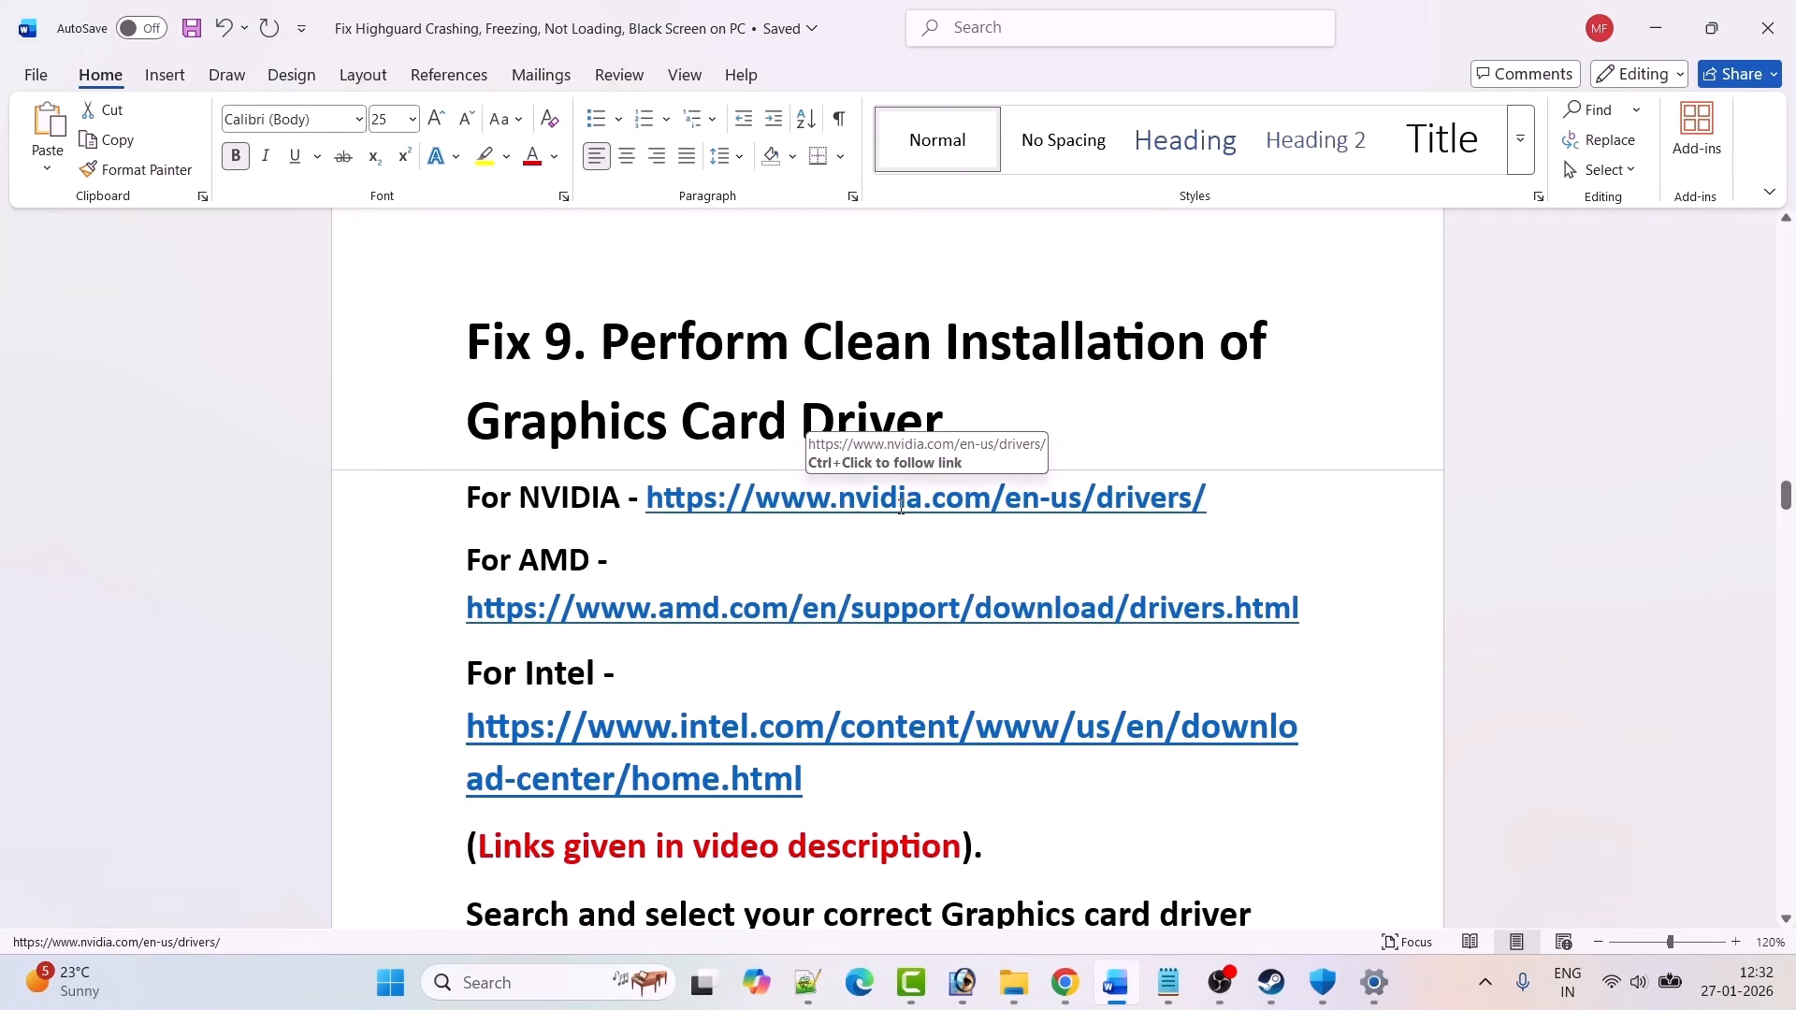
{"action": "scroll", "coordinate": [568, 499], "scroll_direction": "down", "scroll_amount": 1}
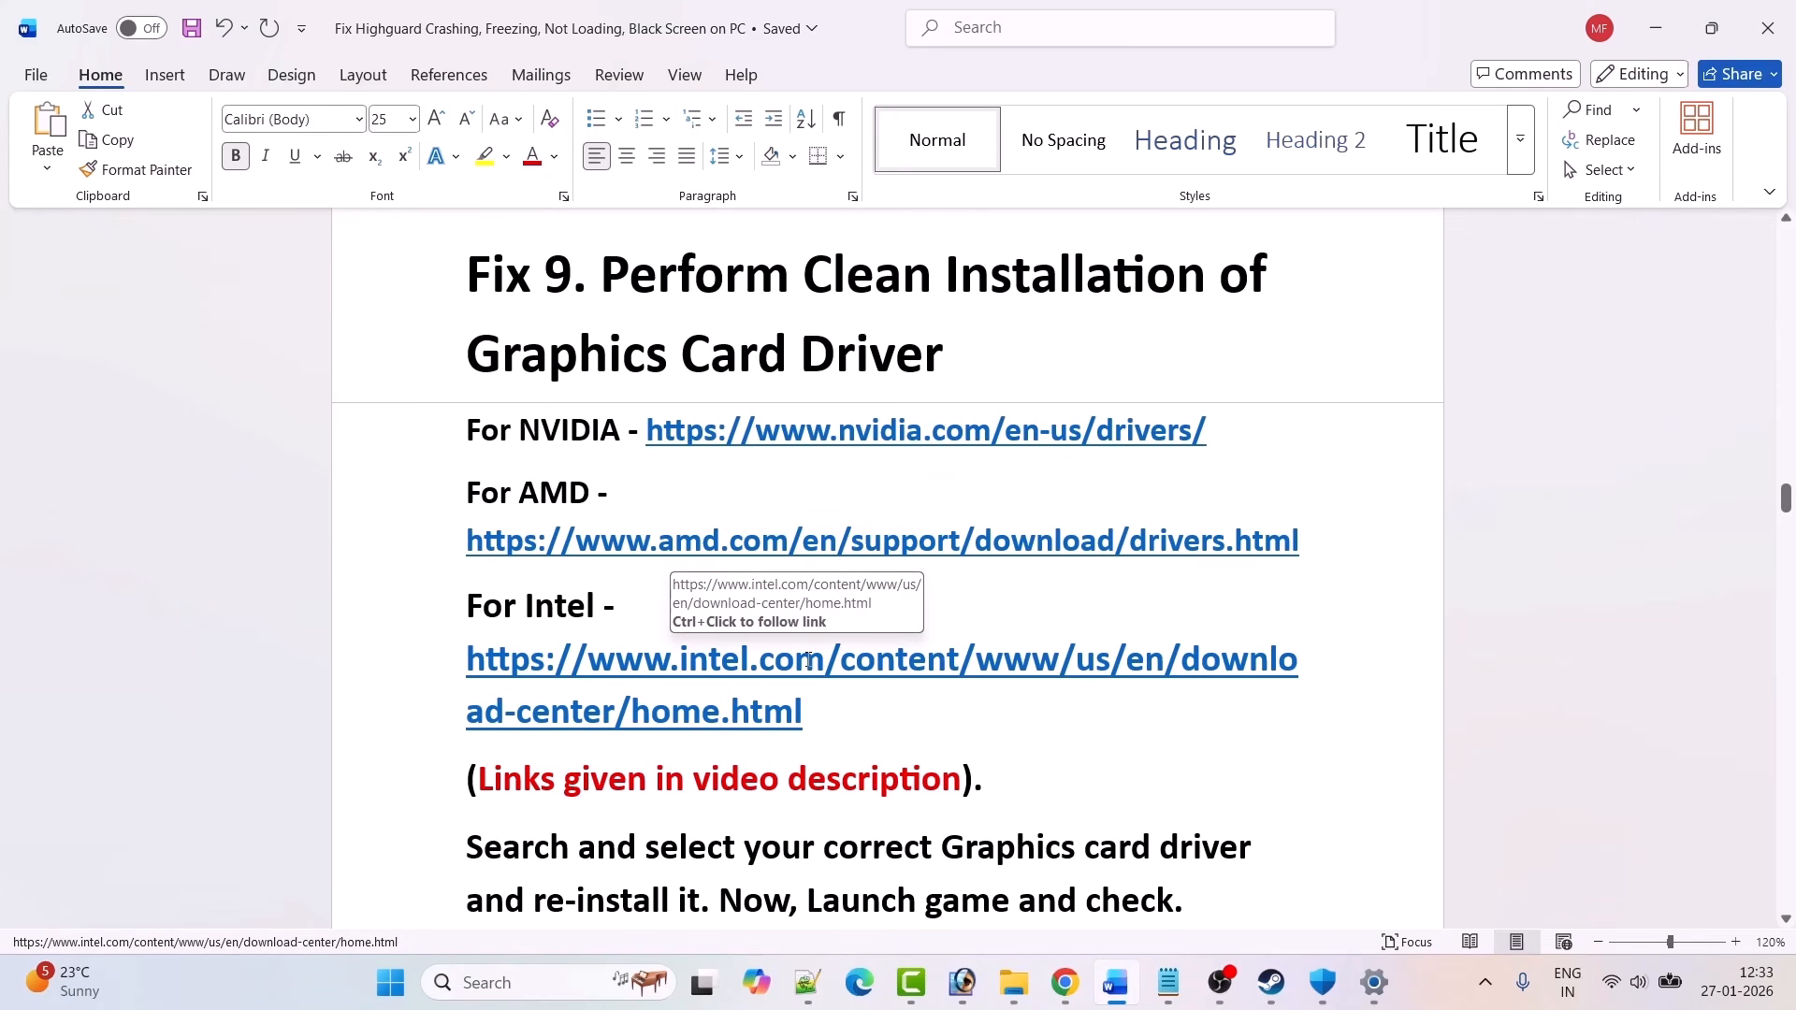
{"action": "scroll", "coordinate": [808, 660], "scroll_direction": "down", "scroll_amount": 3}
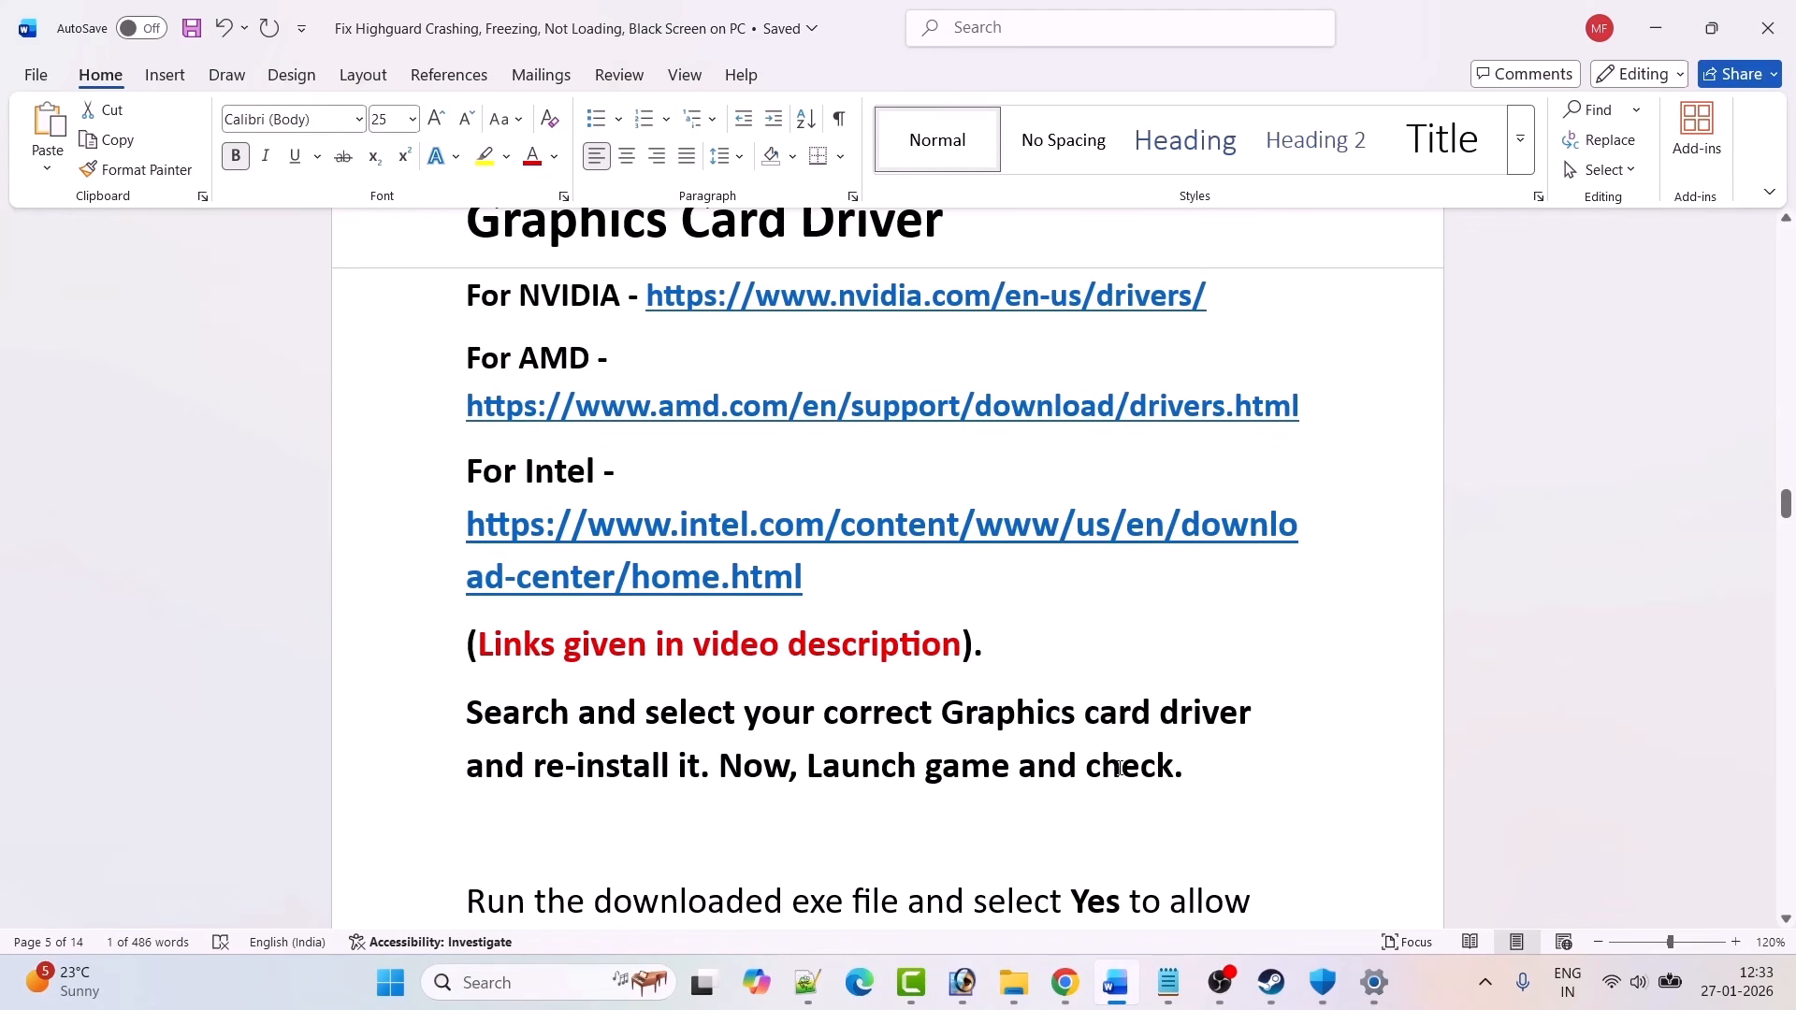
{"action": "scroll", "coordinate": [1119, 769], "scroll_direction": "up", "scroll_amount": 2}
Step: Switch to NVIDIA's drivers page in Chrome and run the manual driver search for GeForce RTX 3050 on Windows 11
{"action": "left_click_drag", "start_coordinate": [1208, 429], "coordinate": [644, 429]}
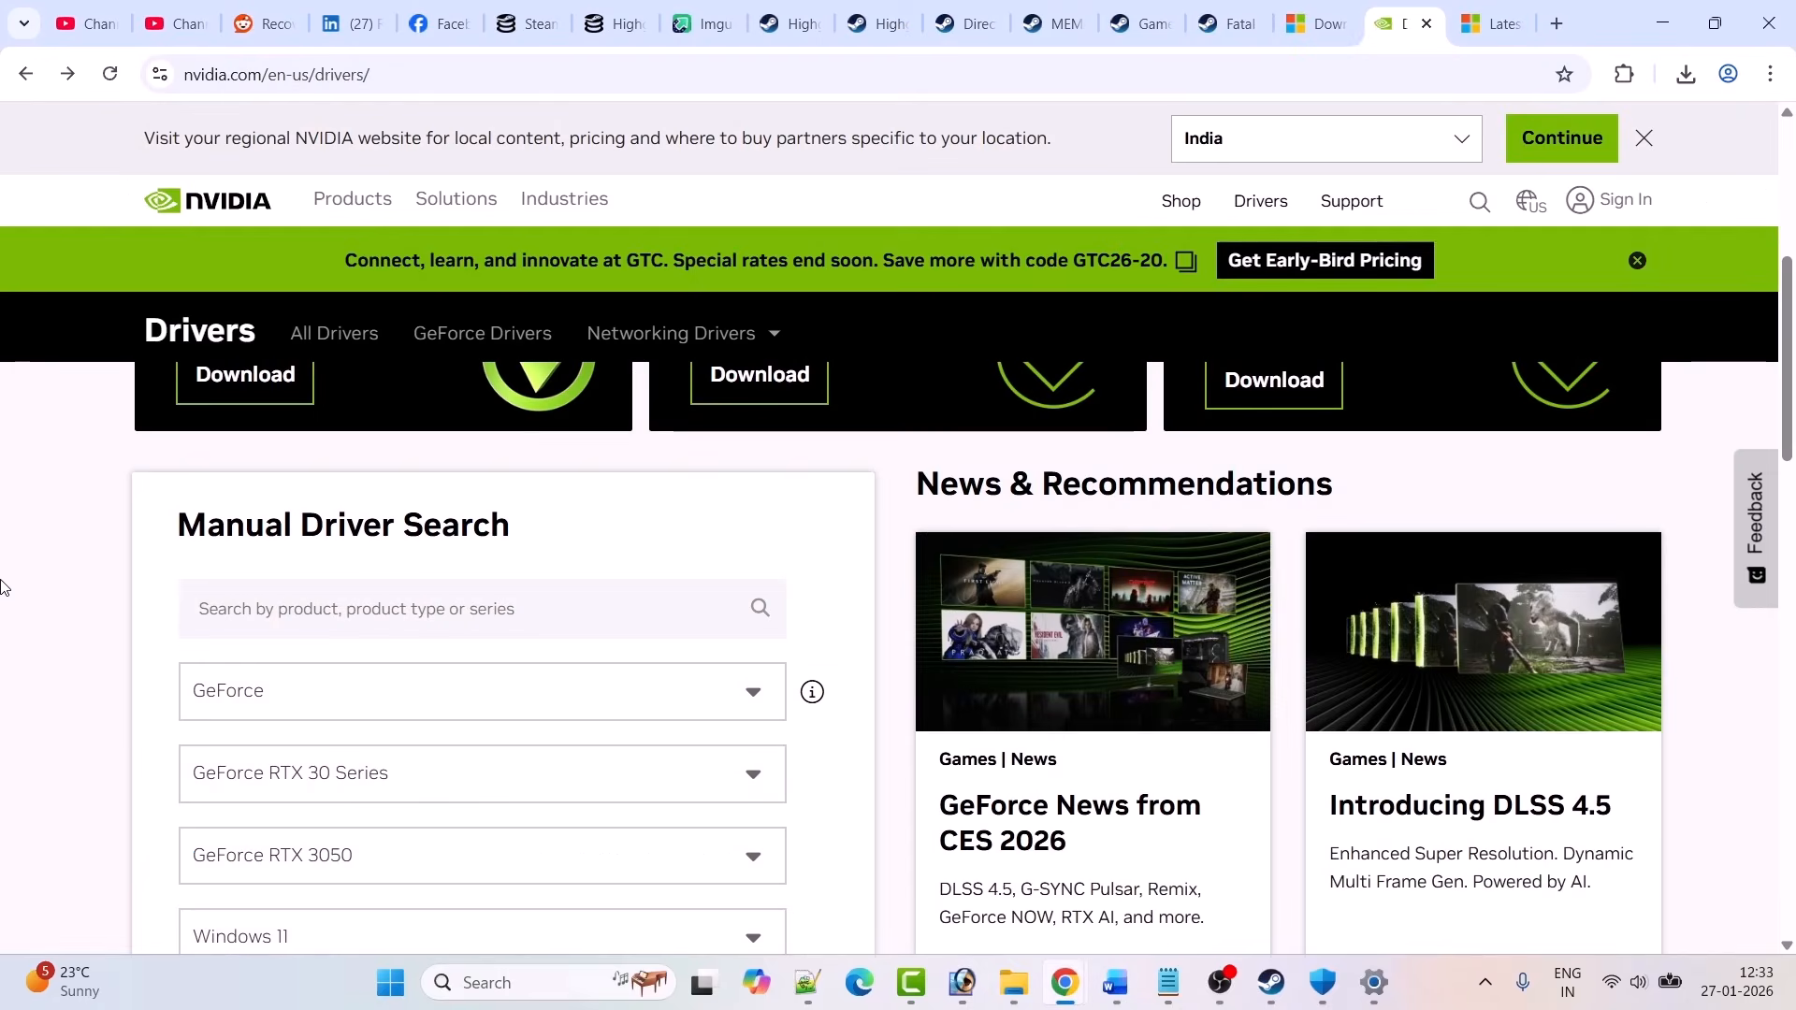
{"action": "scroll", "coordinate": [3, 575], "scroll_direction": "down", "scroll_amount": 3}
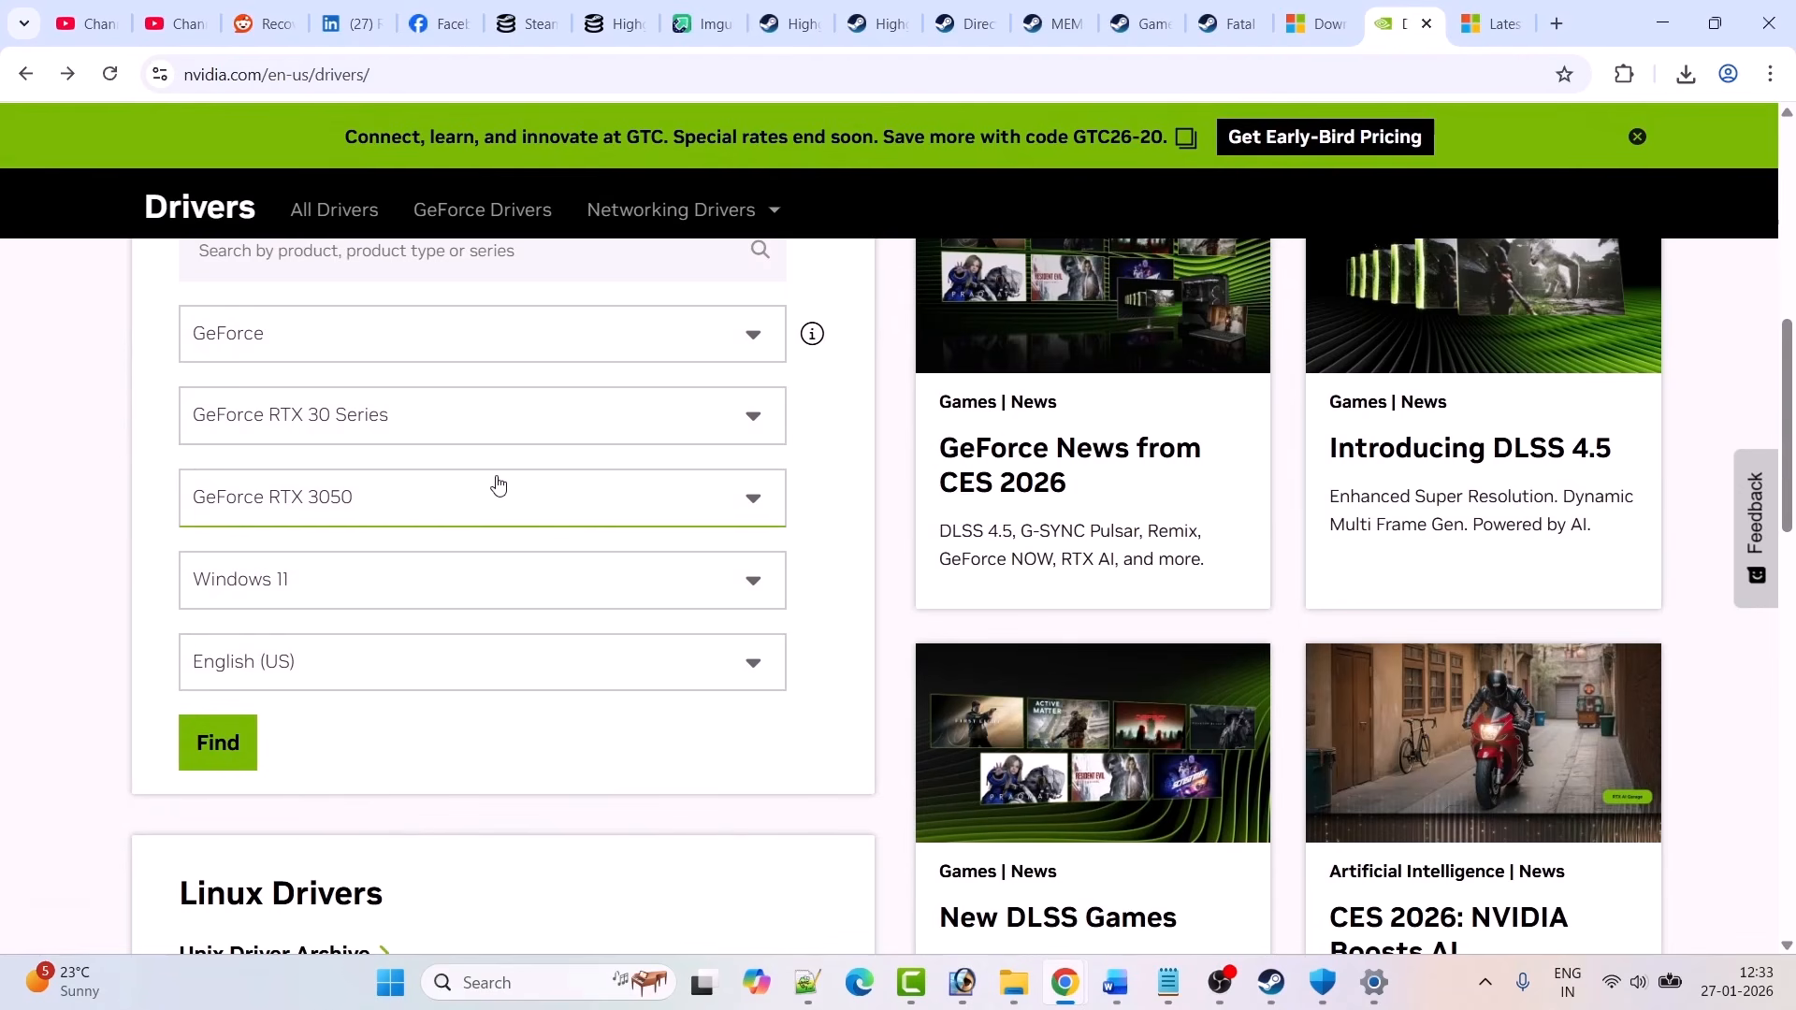
{"action": "left_click", "coordinate": [215, 743]}
{"action": "scroll", "coordinate": [155, 629], "scroll_direction": "down", "scroll_amount": 2}
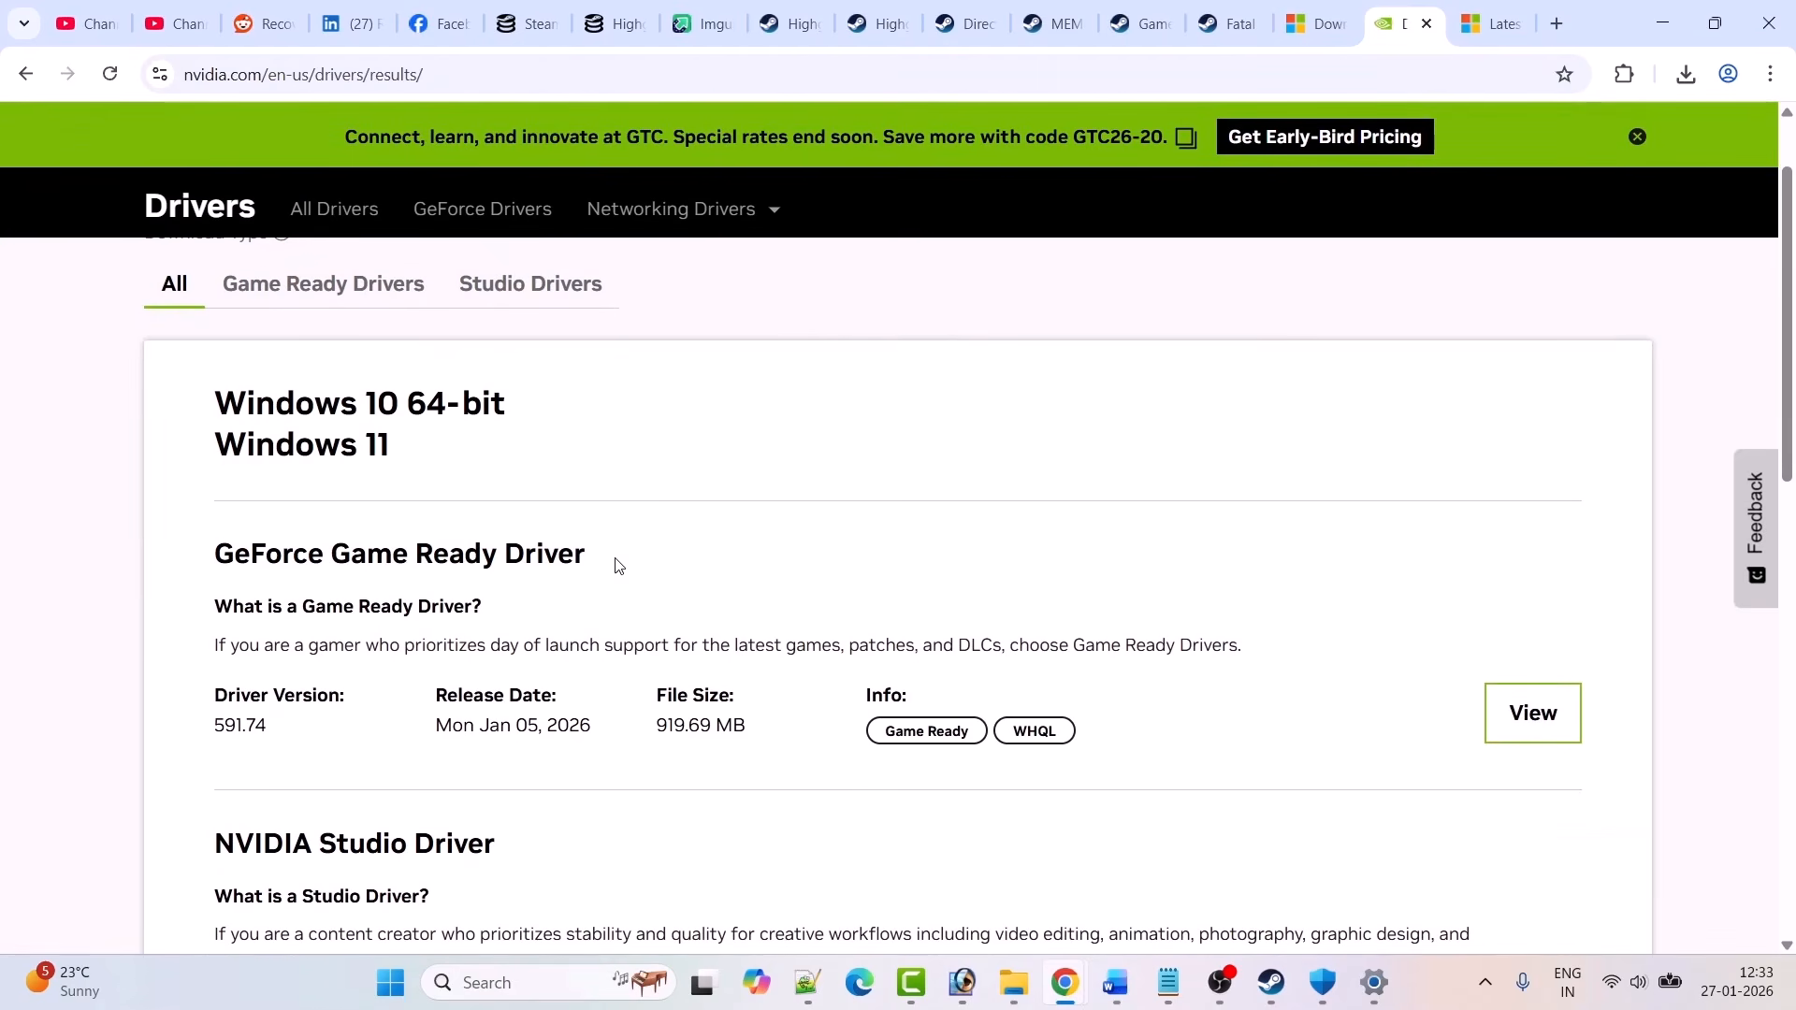
Step: Open the details of GeForce Game Ready Driver 591.74 on NVIDIA's results page and download it
{"action": "left_click_drag", "start_coordinate": [280, 727], "coordinate": [221, 727]}
{"action": "left_click", "coordinate": [1547, 744]}
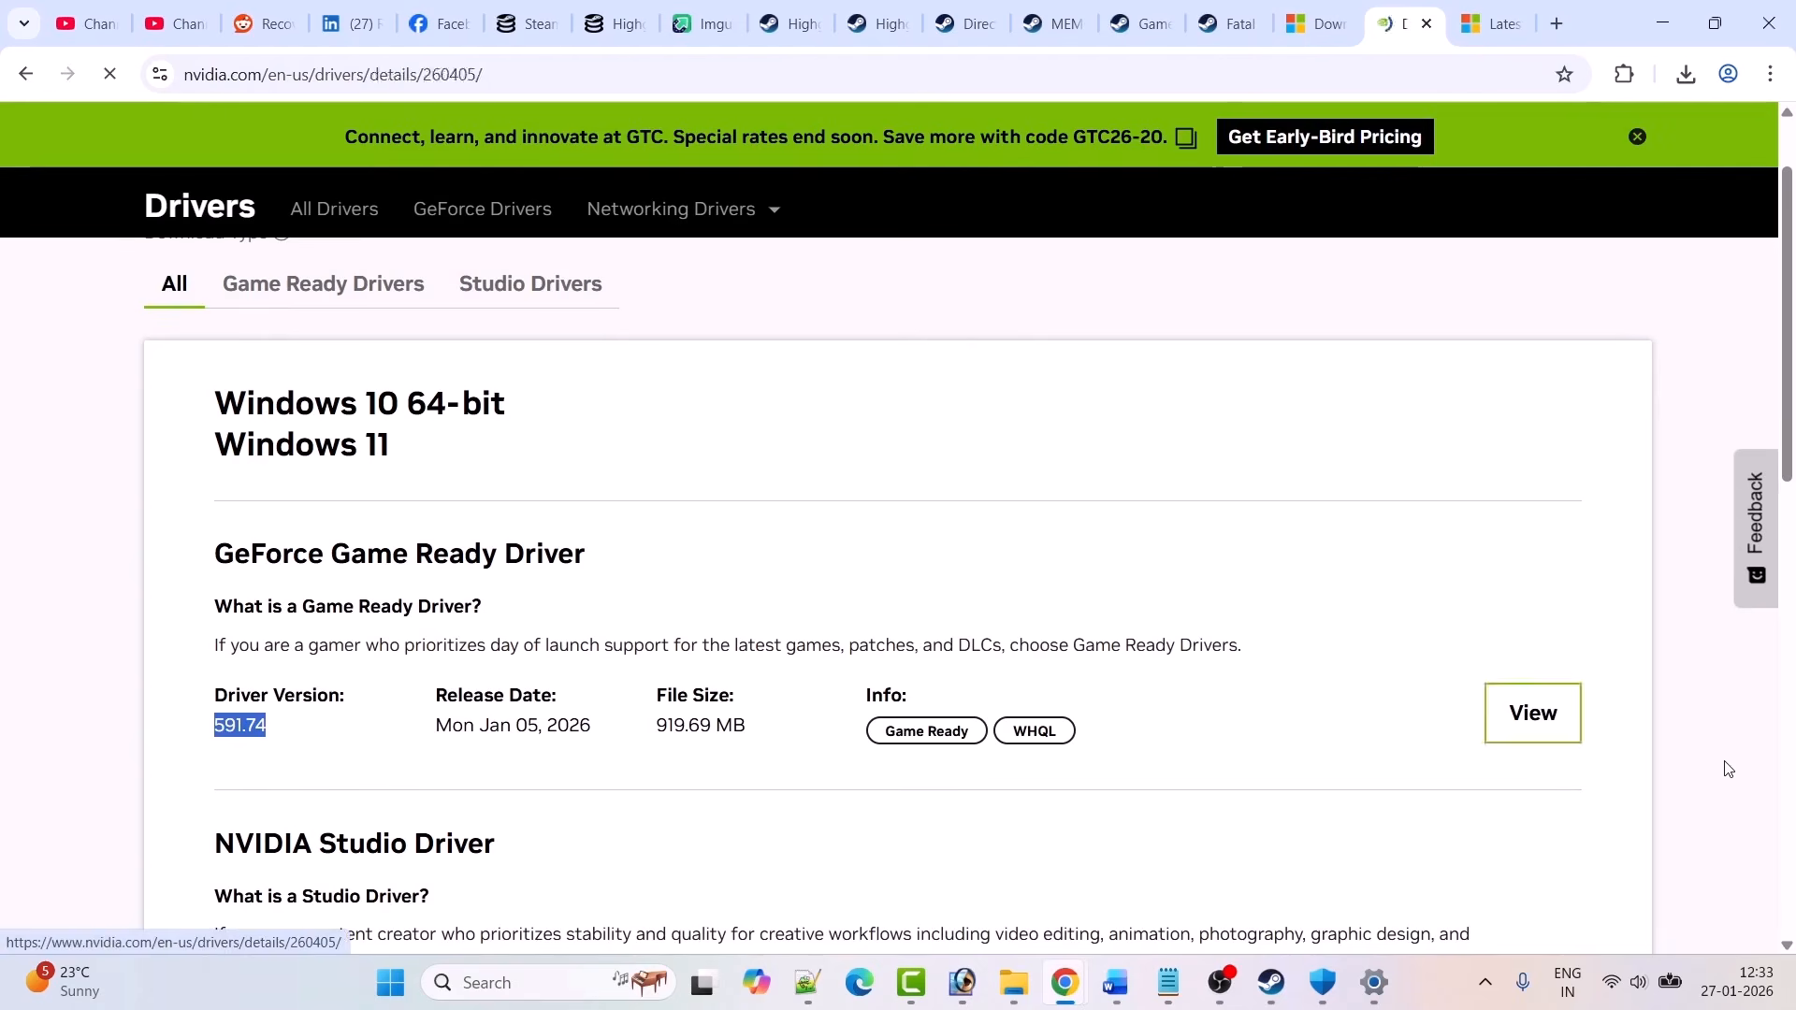
{"action": "left_click", "coordinate": [371, 936]}
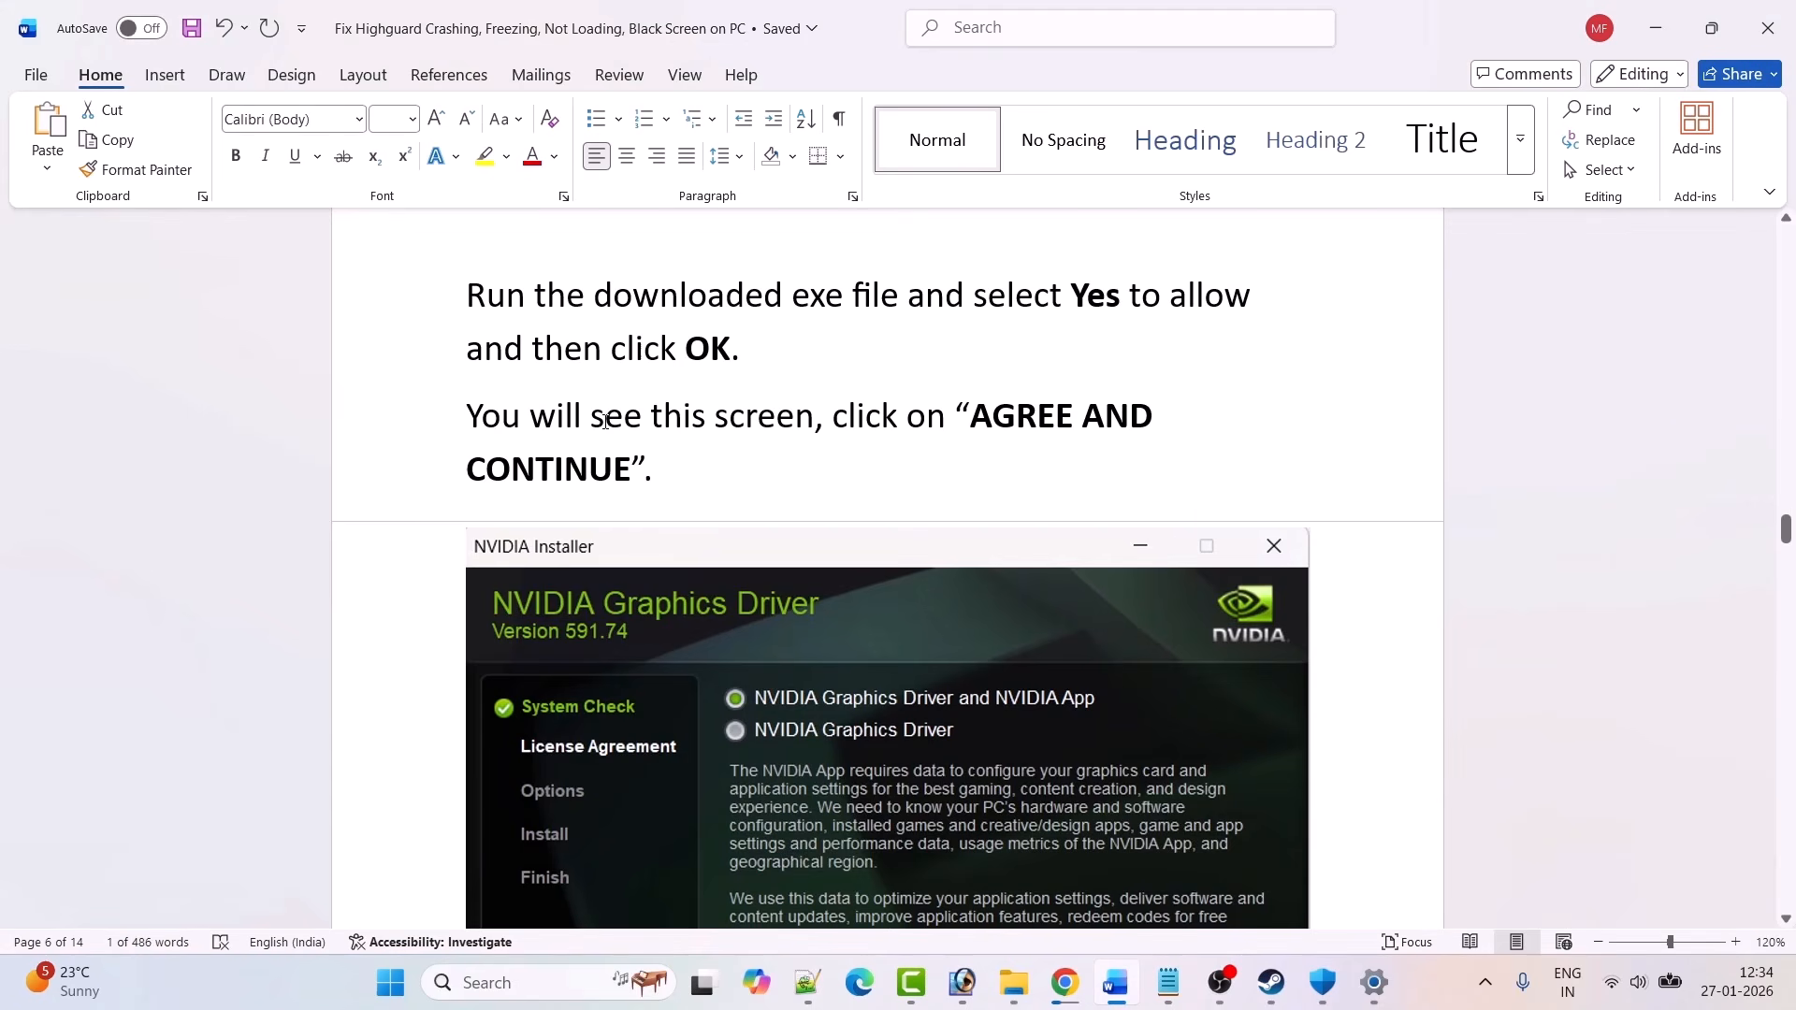
Step: Review the NVIDIA clean installation instructions in the Word document, from the license agreement through to the Fix 10 heading
{"action": "scroll", "coordinate": [831, 428], "scroll_direction": "down", "scroll_amount": 6}
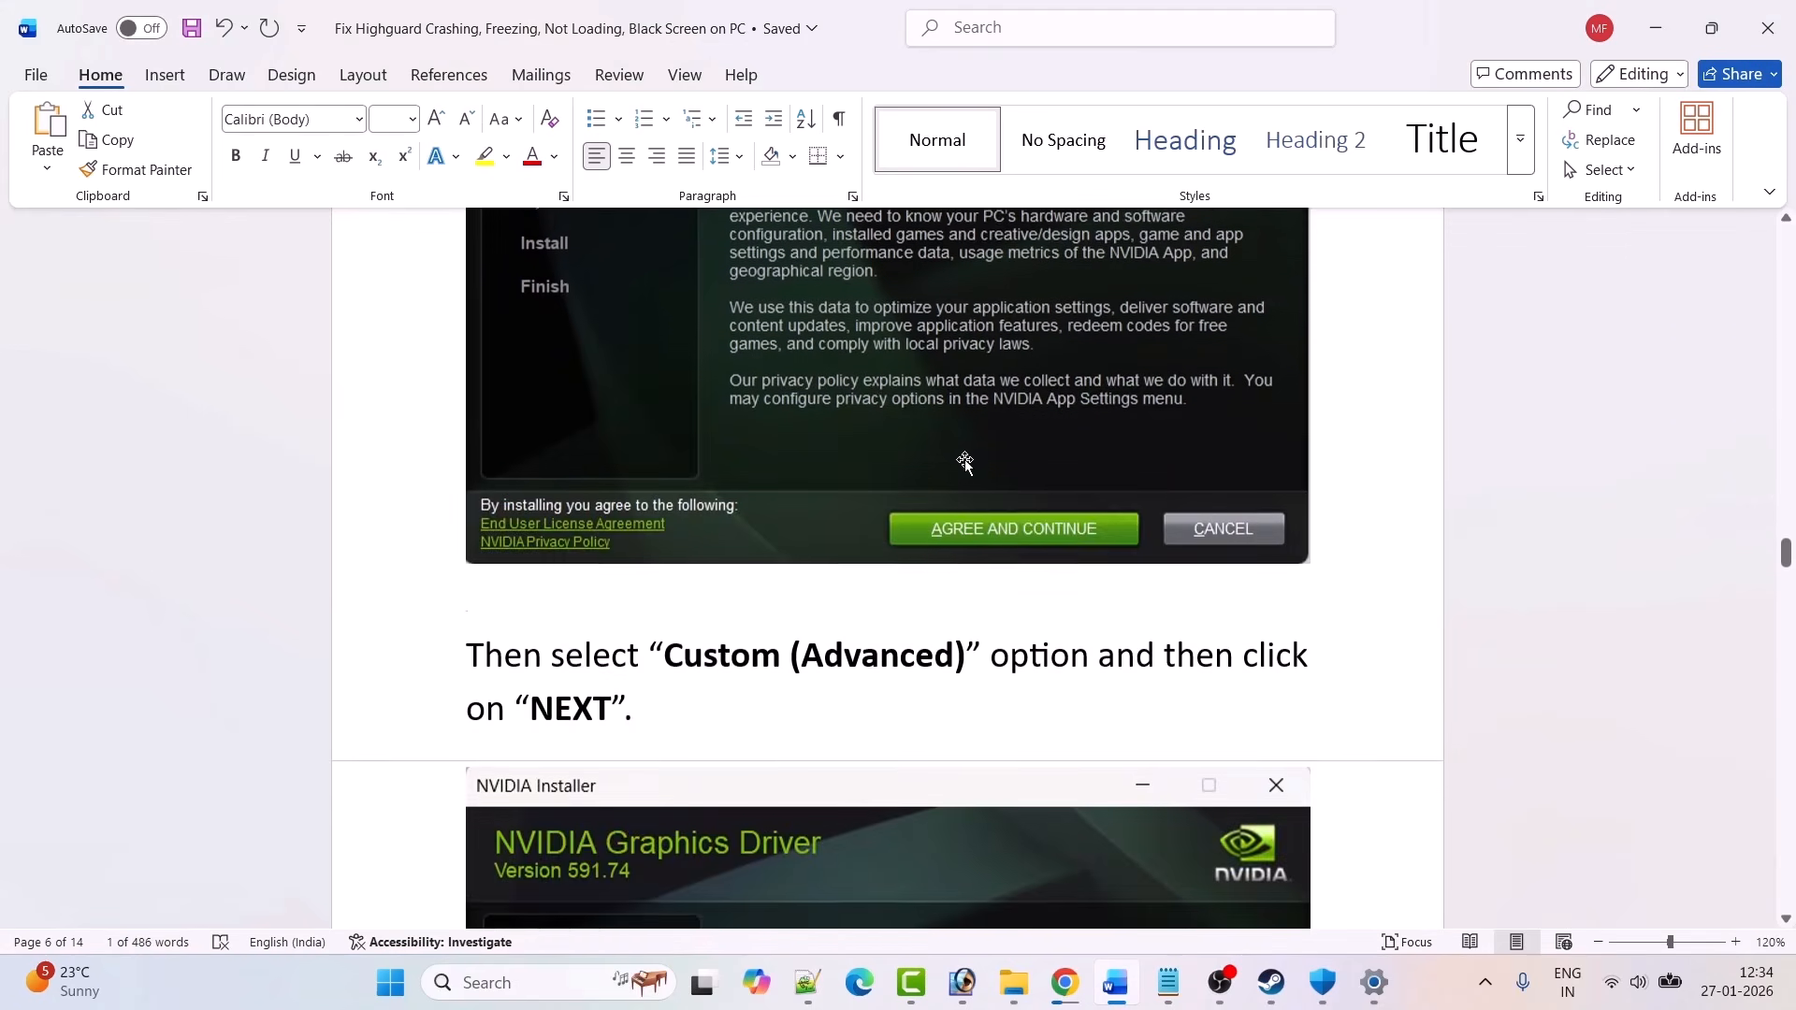
{"action": "scroll", "coordinate": [1045, 521], "scroll_direction": "down", "scroll_amount": 5}
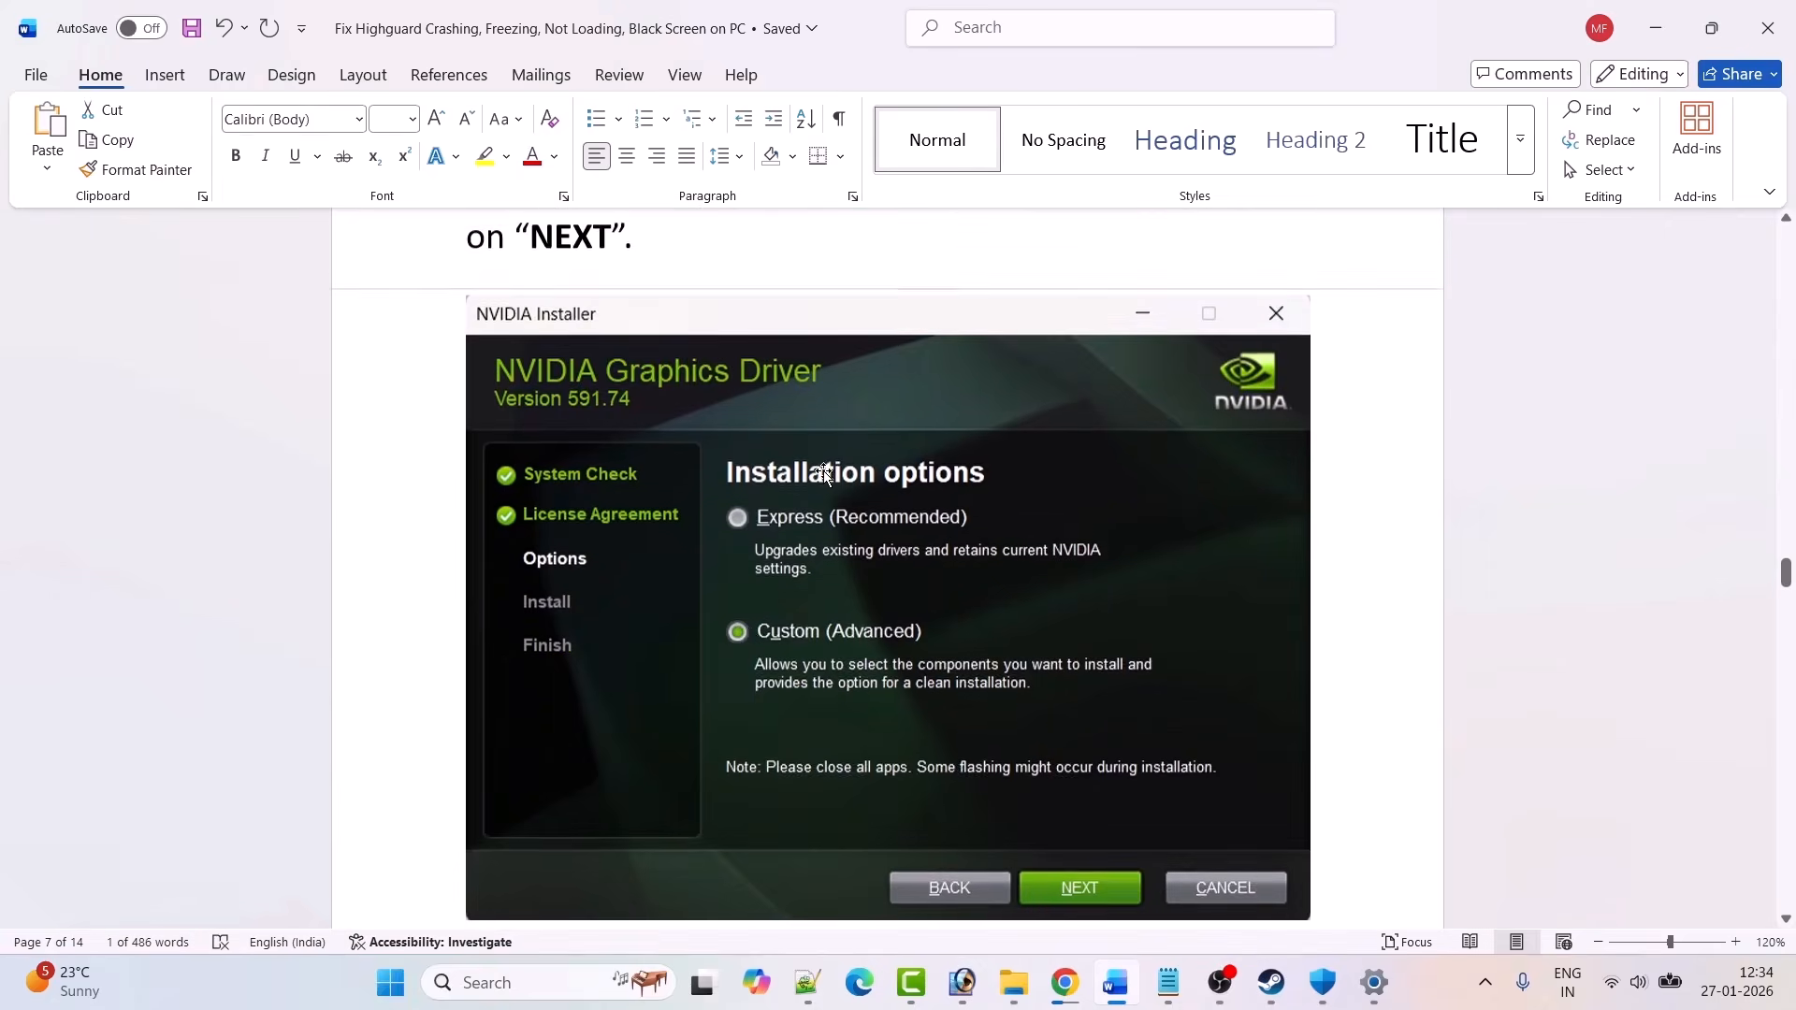
{"action": "scroll", "coordinate": [821, 634], "scroll_direction": "down", "scroll_amount": 4}
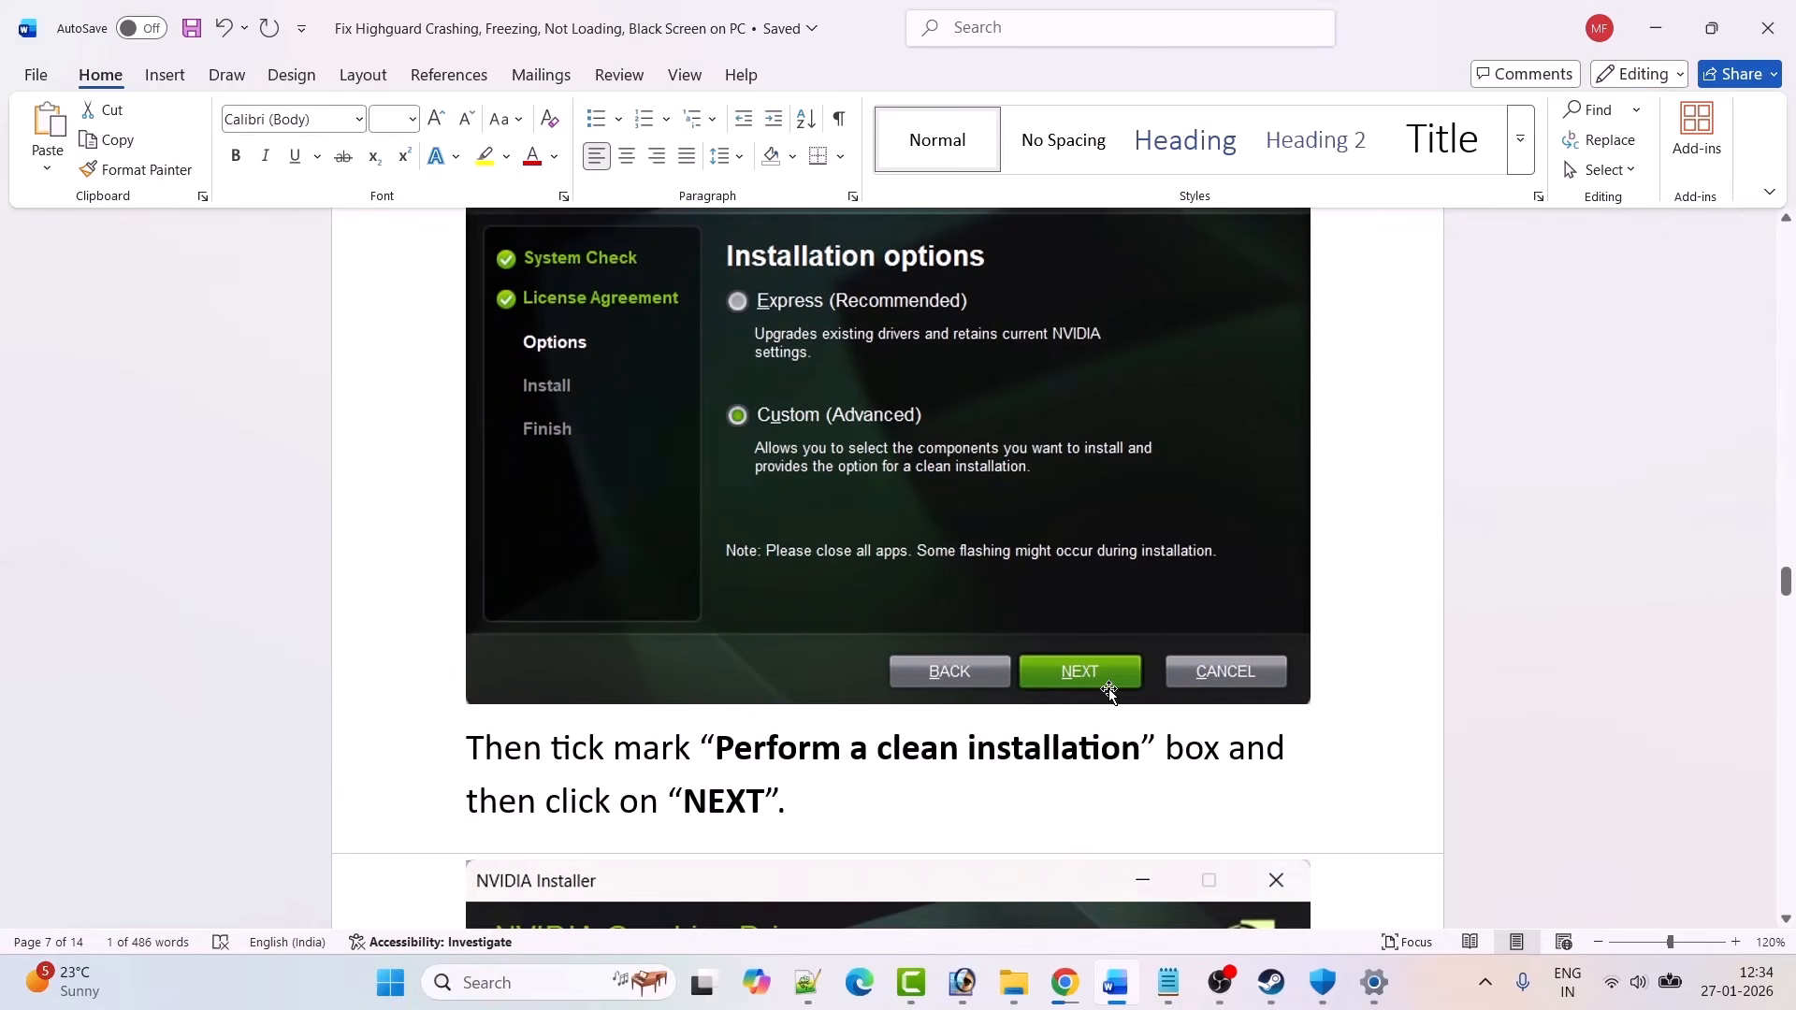
{"action": "scroll", "coordinate": [702, 585], "scroll_direction": "down", "scroll_amount": 1}
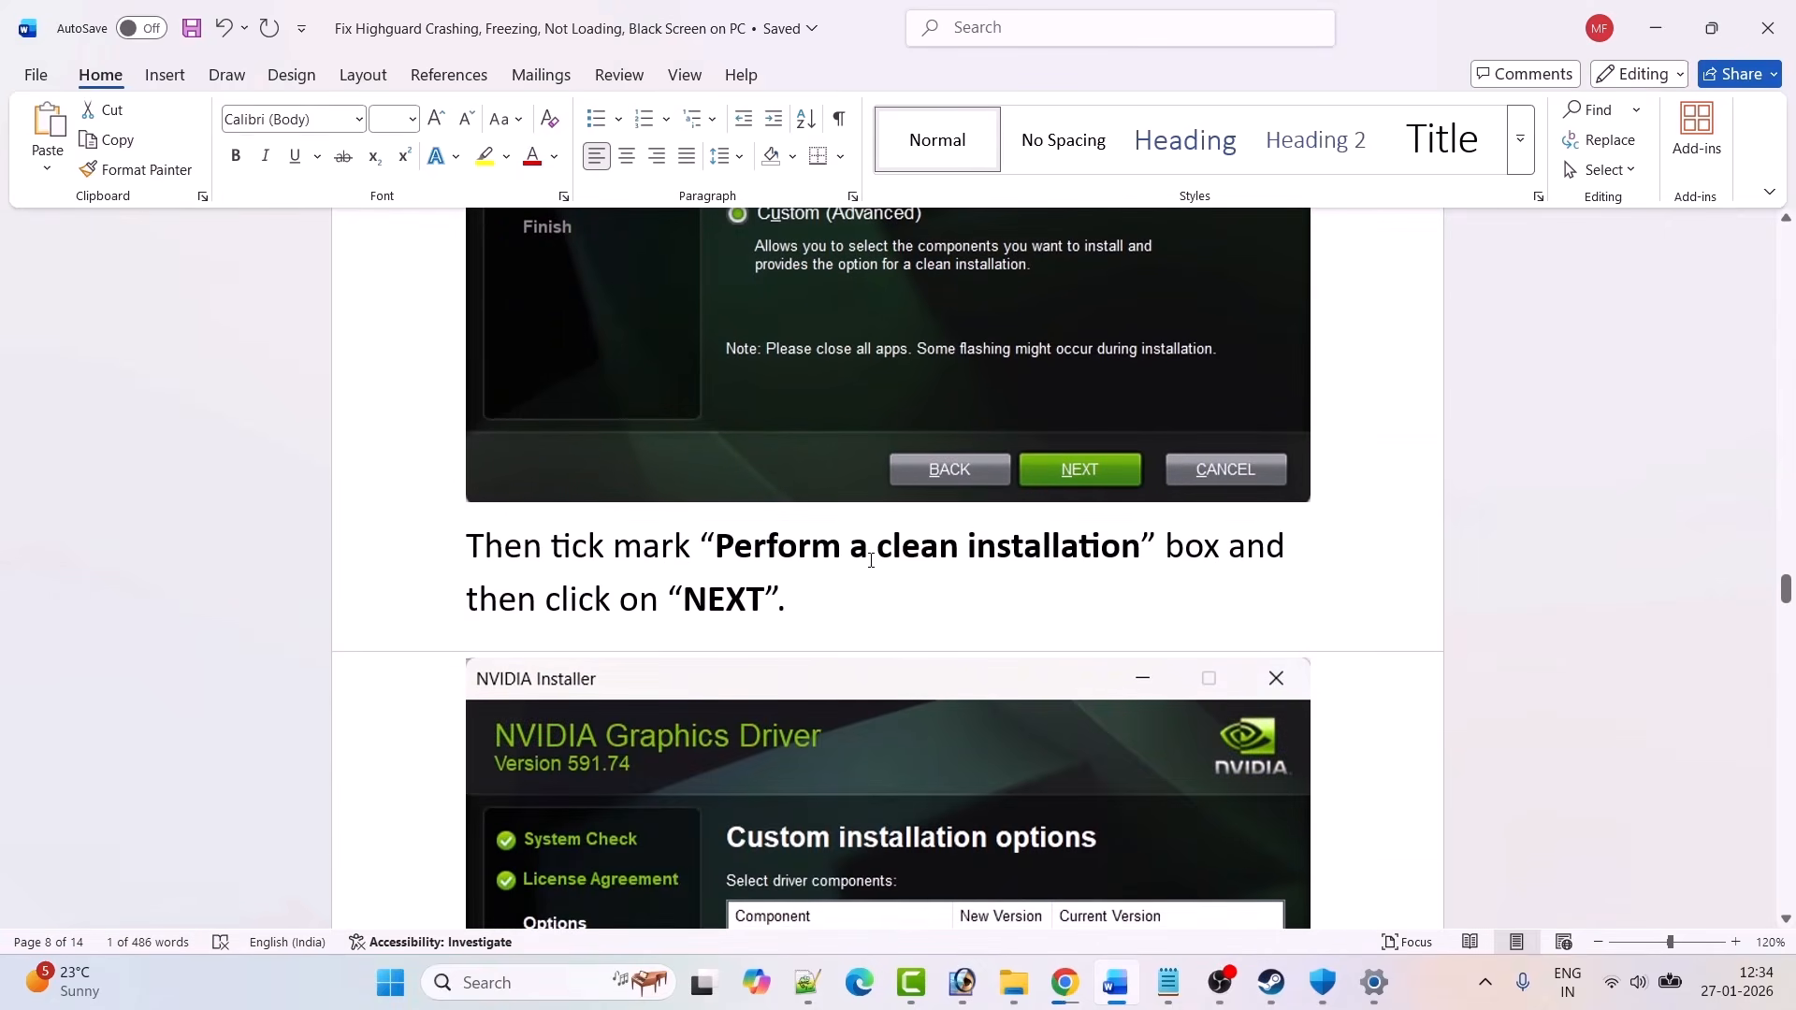
{"action": "scroll", "coordinate": [871, 559], "scroll_direction": "down", "scroll_amount": 5}
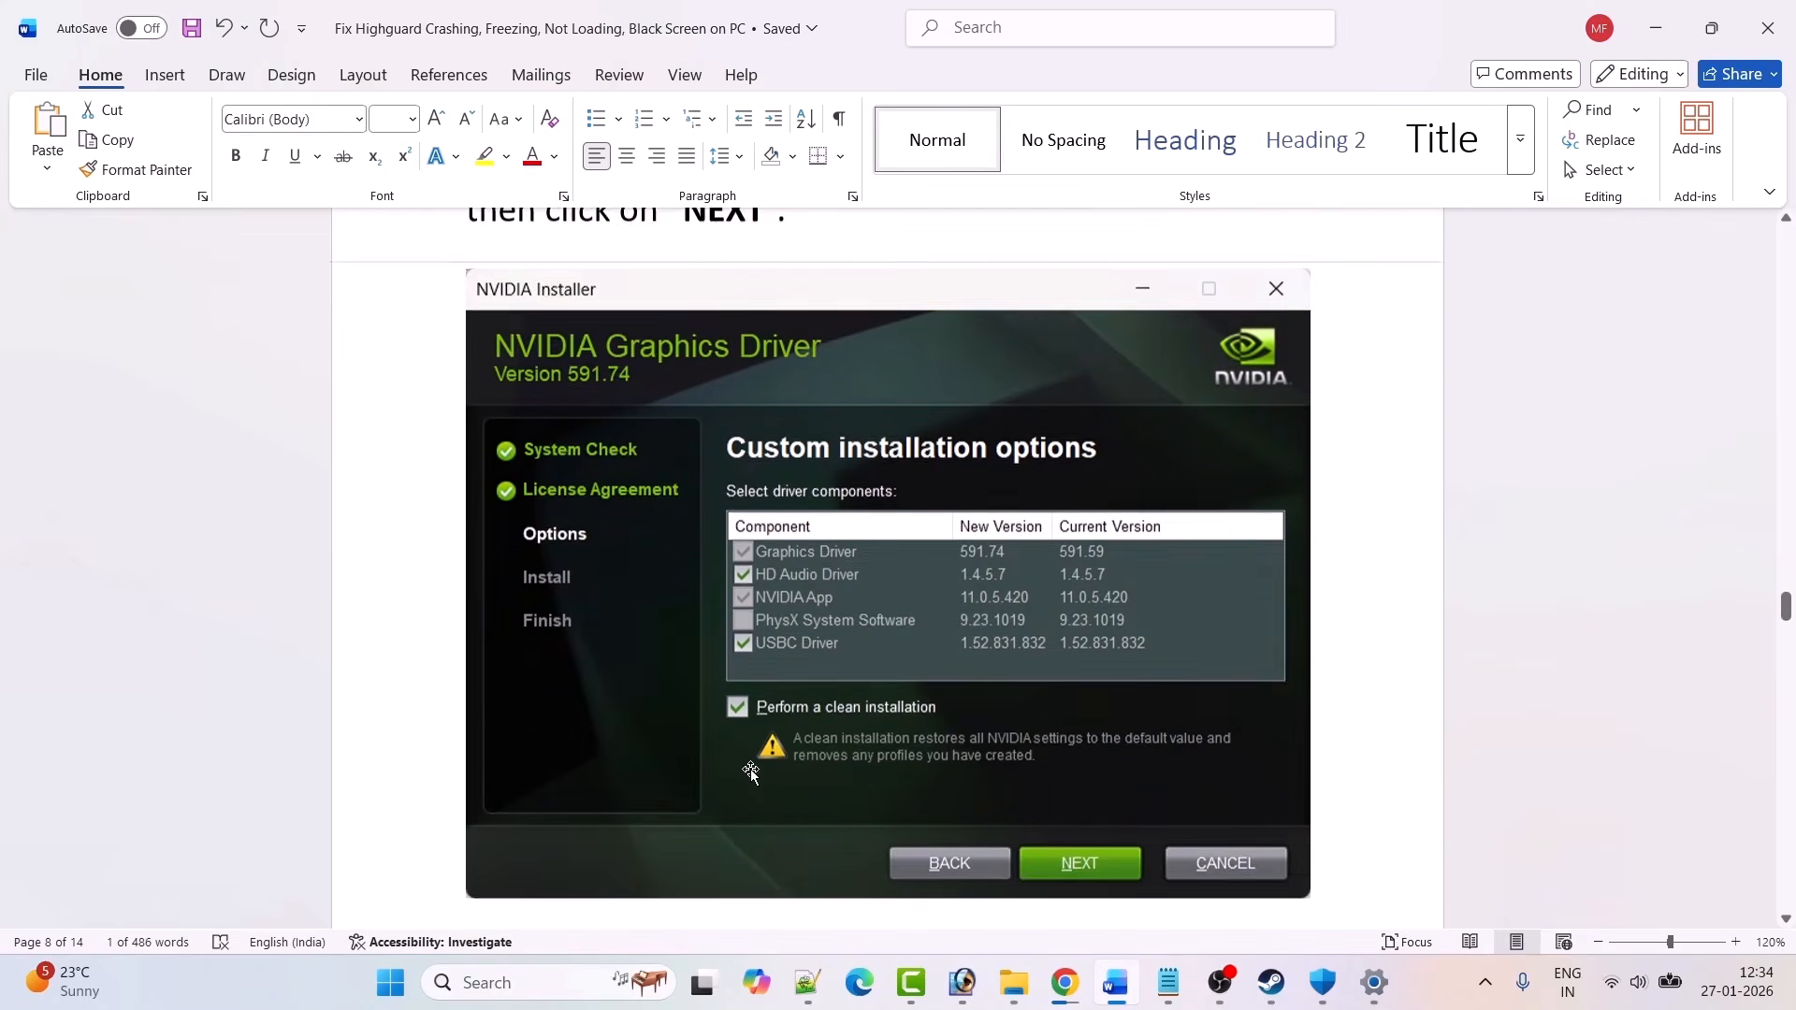
{"action": "scroll", "coordinate": [751, 773], "scroll_direction": "down", "scroll_amount": 5}
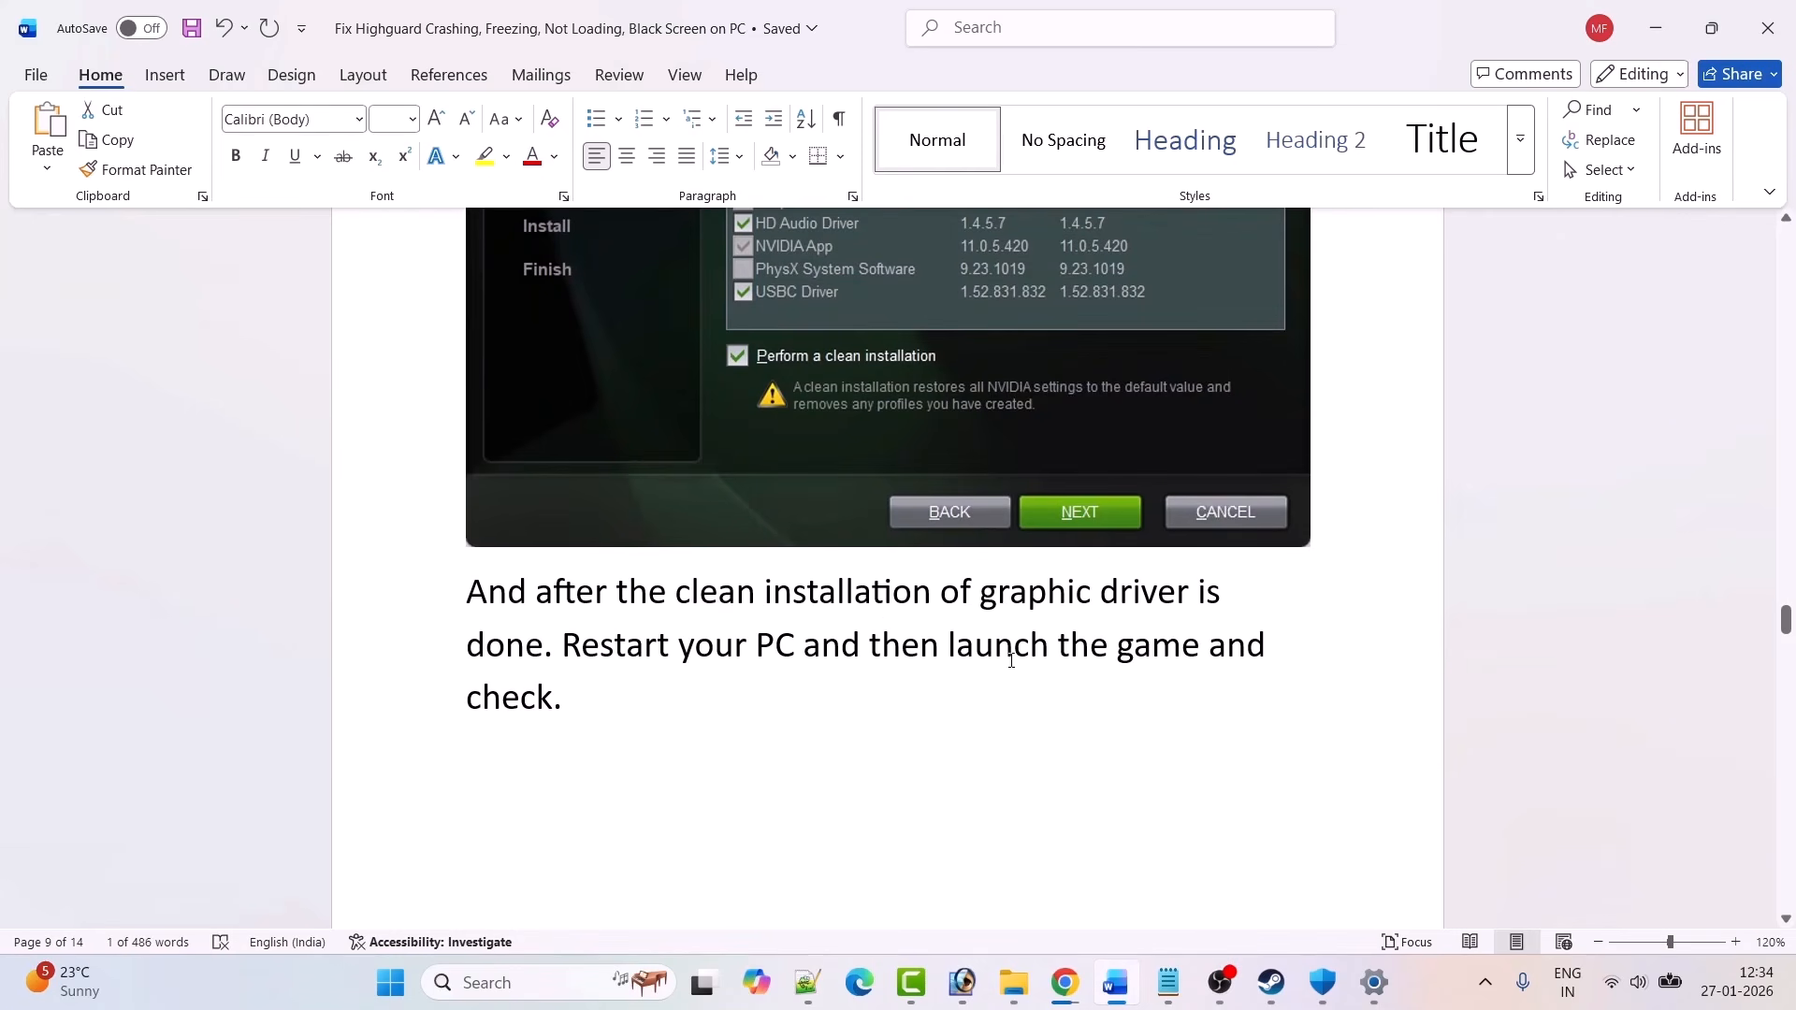
{"action": "scroll", "coordinate": [684, 712], "scroll_direction": "down", "scroll_amount": 9}
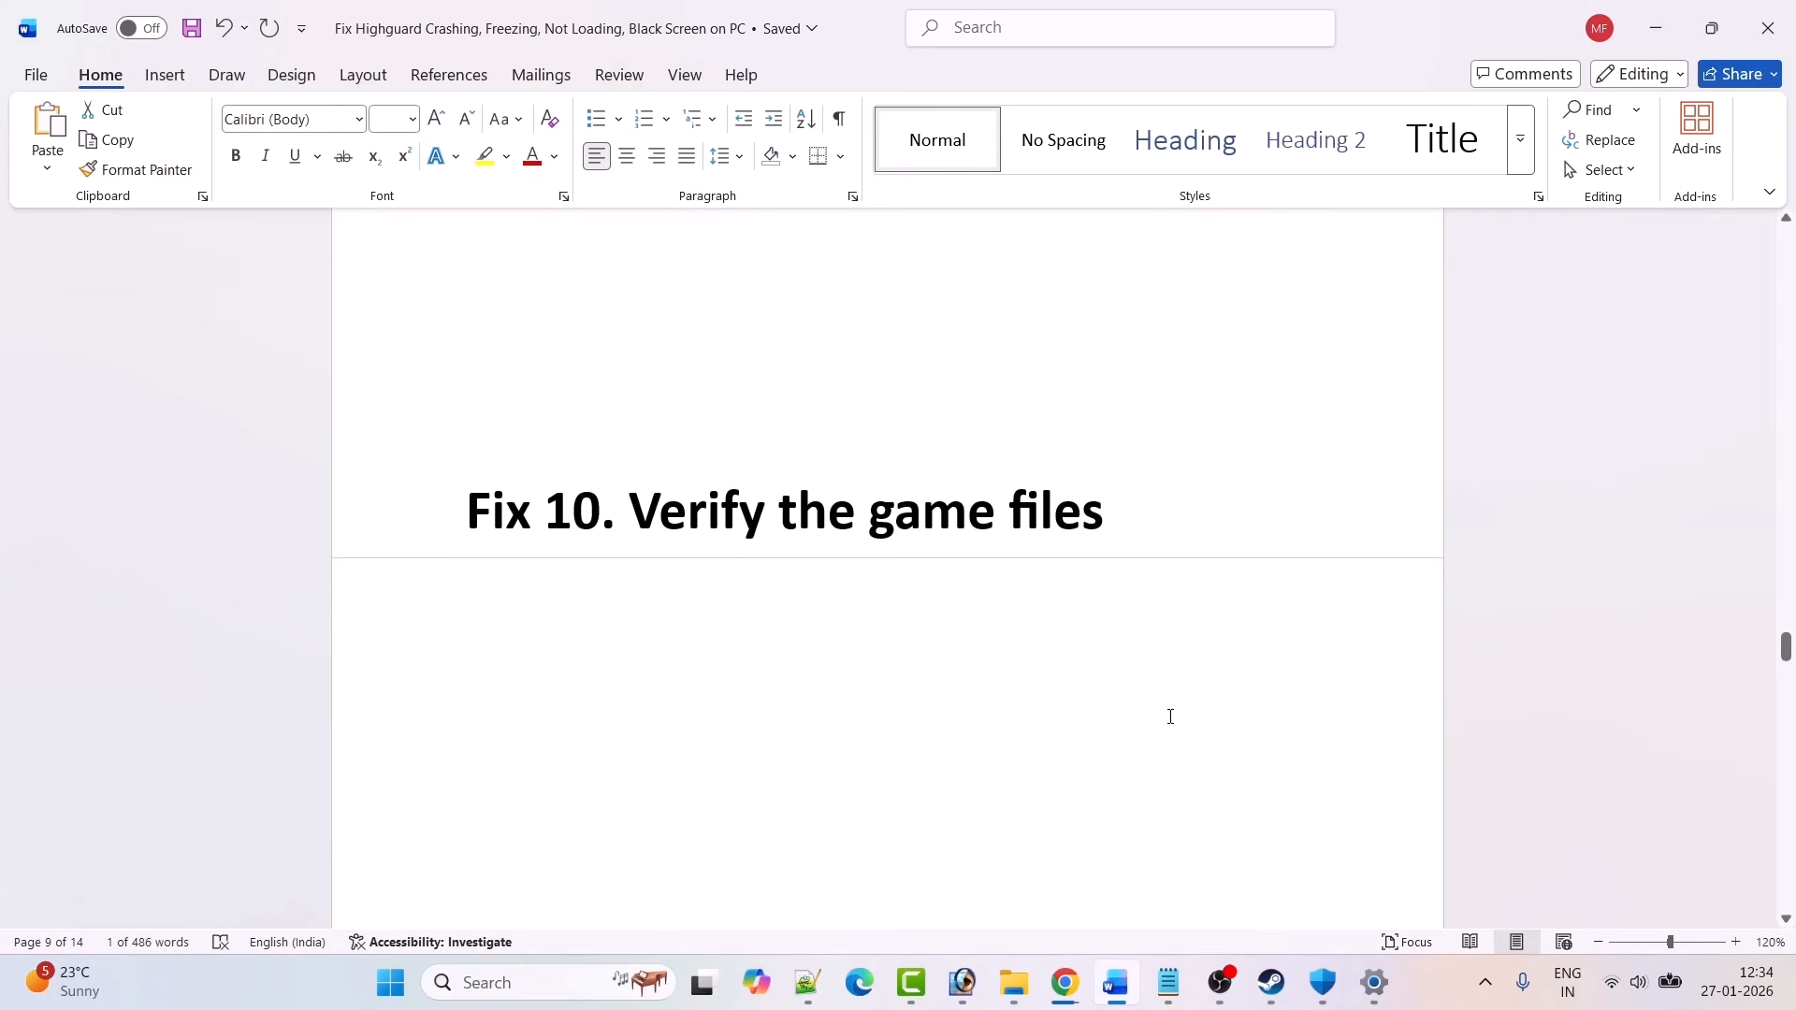
Step: Switch to Steam and examine the file verification option in Highguard's Installed Files properties, then close the properties
{"action": "left_click", "coordinate": [1271, 982]}
{"action": "mouse_move", "coordinate": [263, 73]}
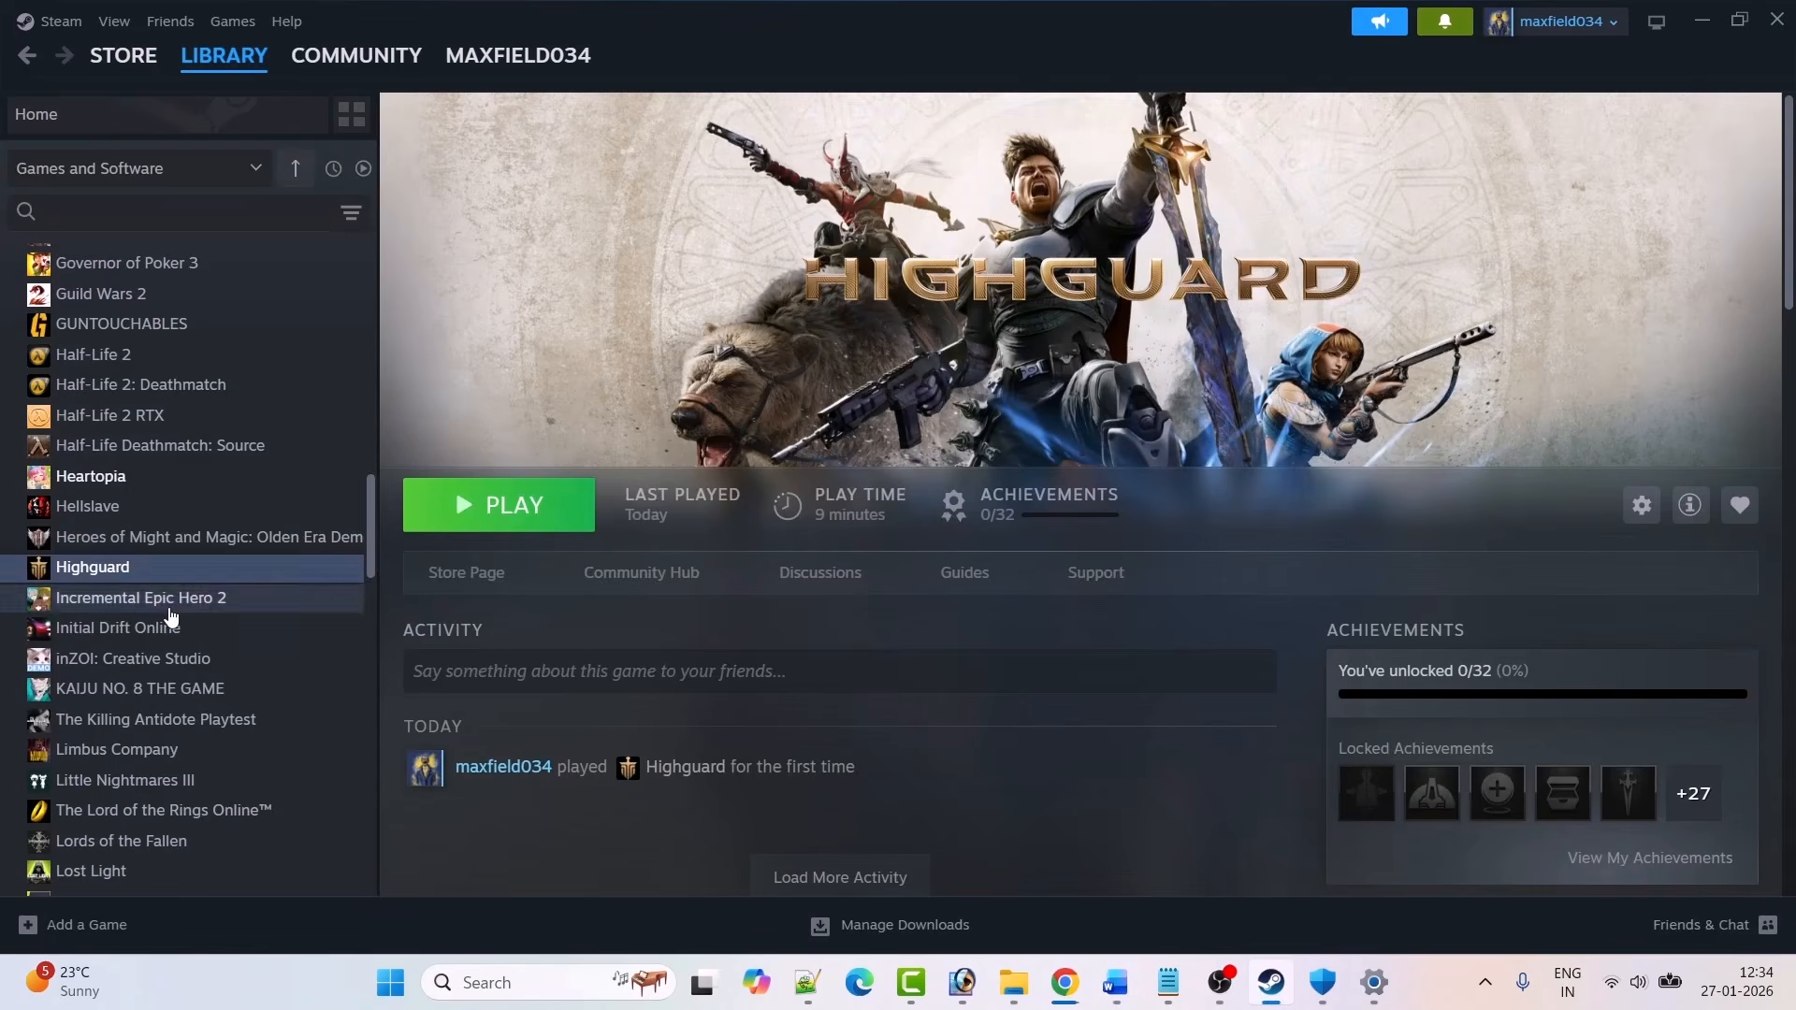
{"action": "right_click", "coordinate": [159, 566]}
{"action": "left_click", "coordinate": [223, 740]}
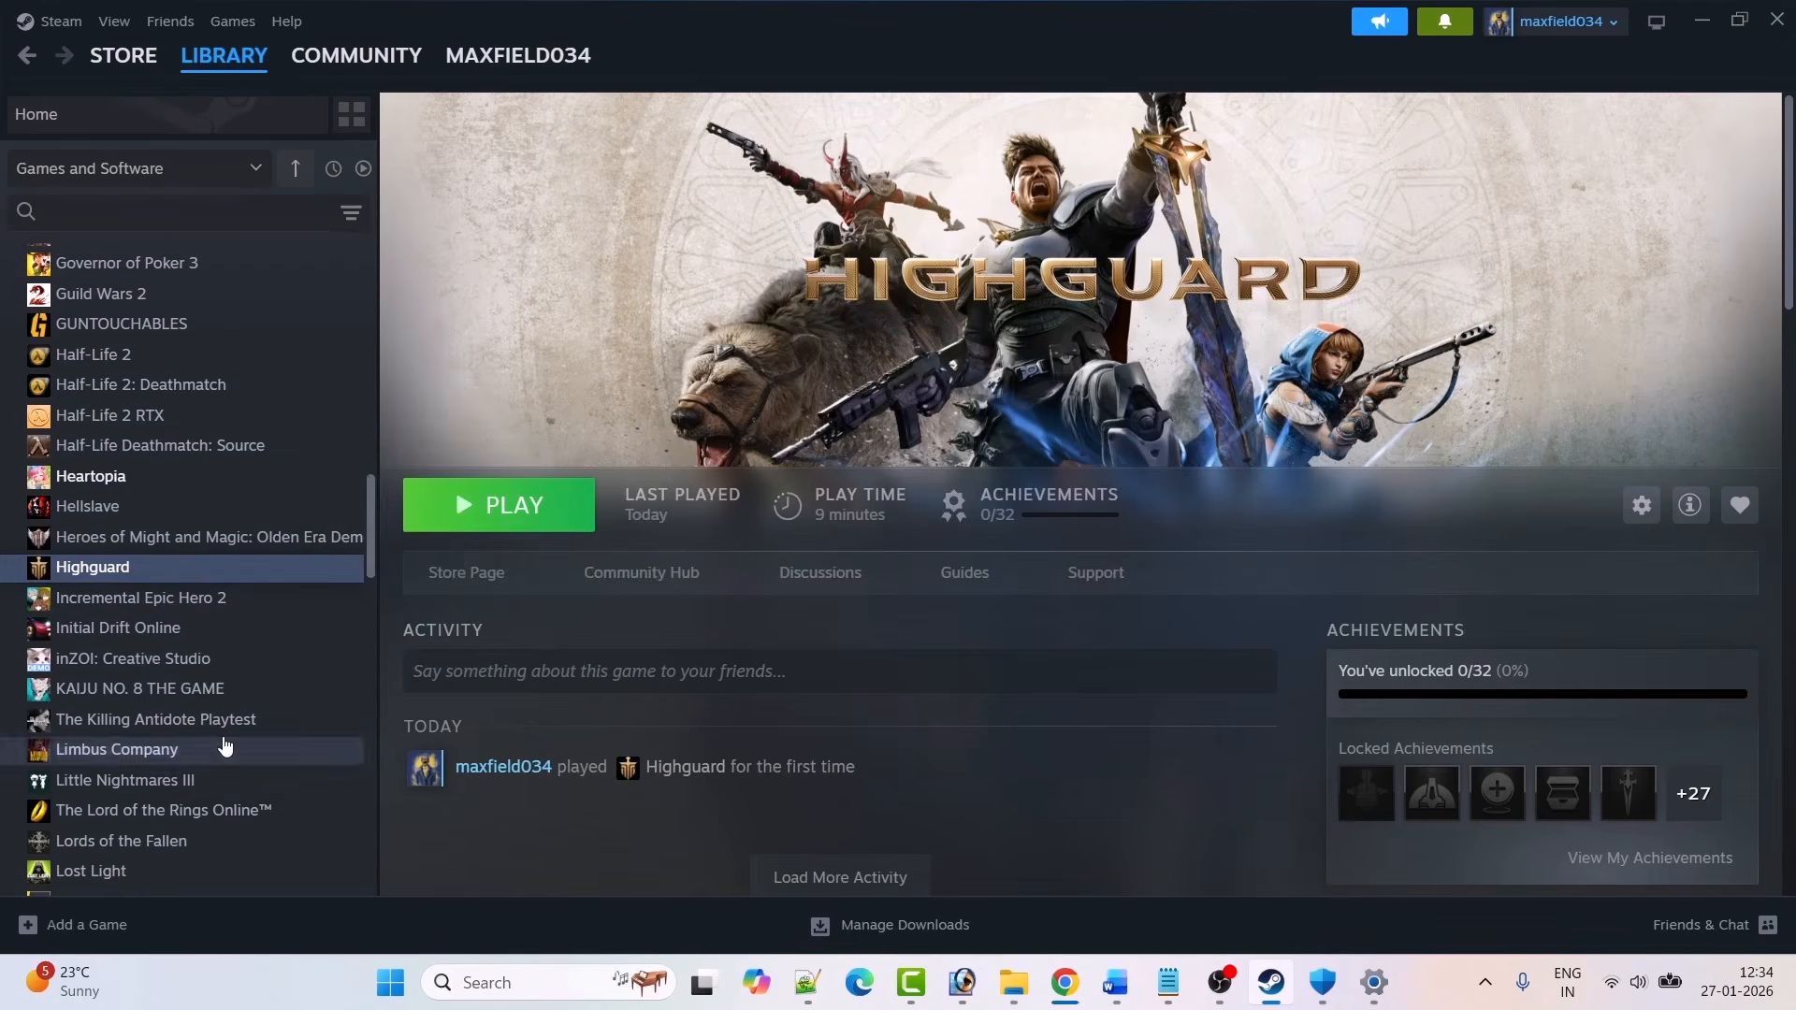
{"action": "left_click", "coordinate": [524, 327]}
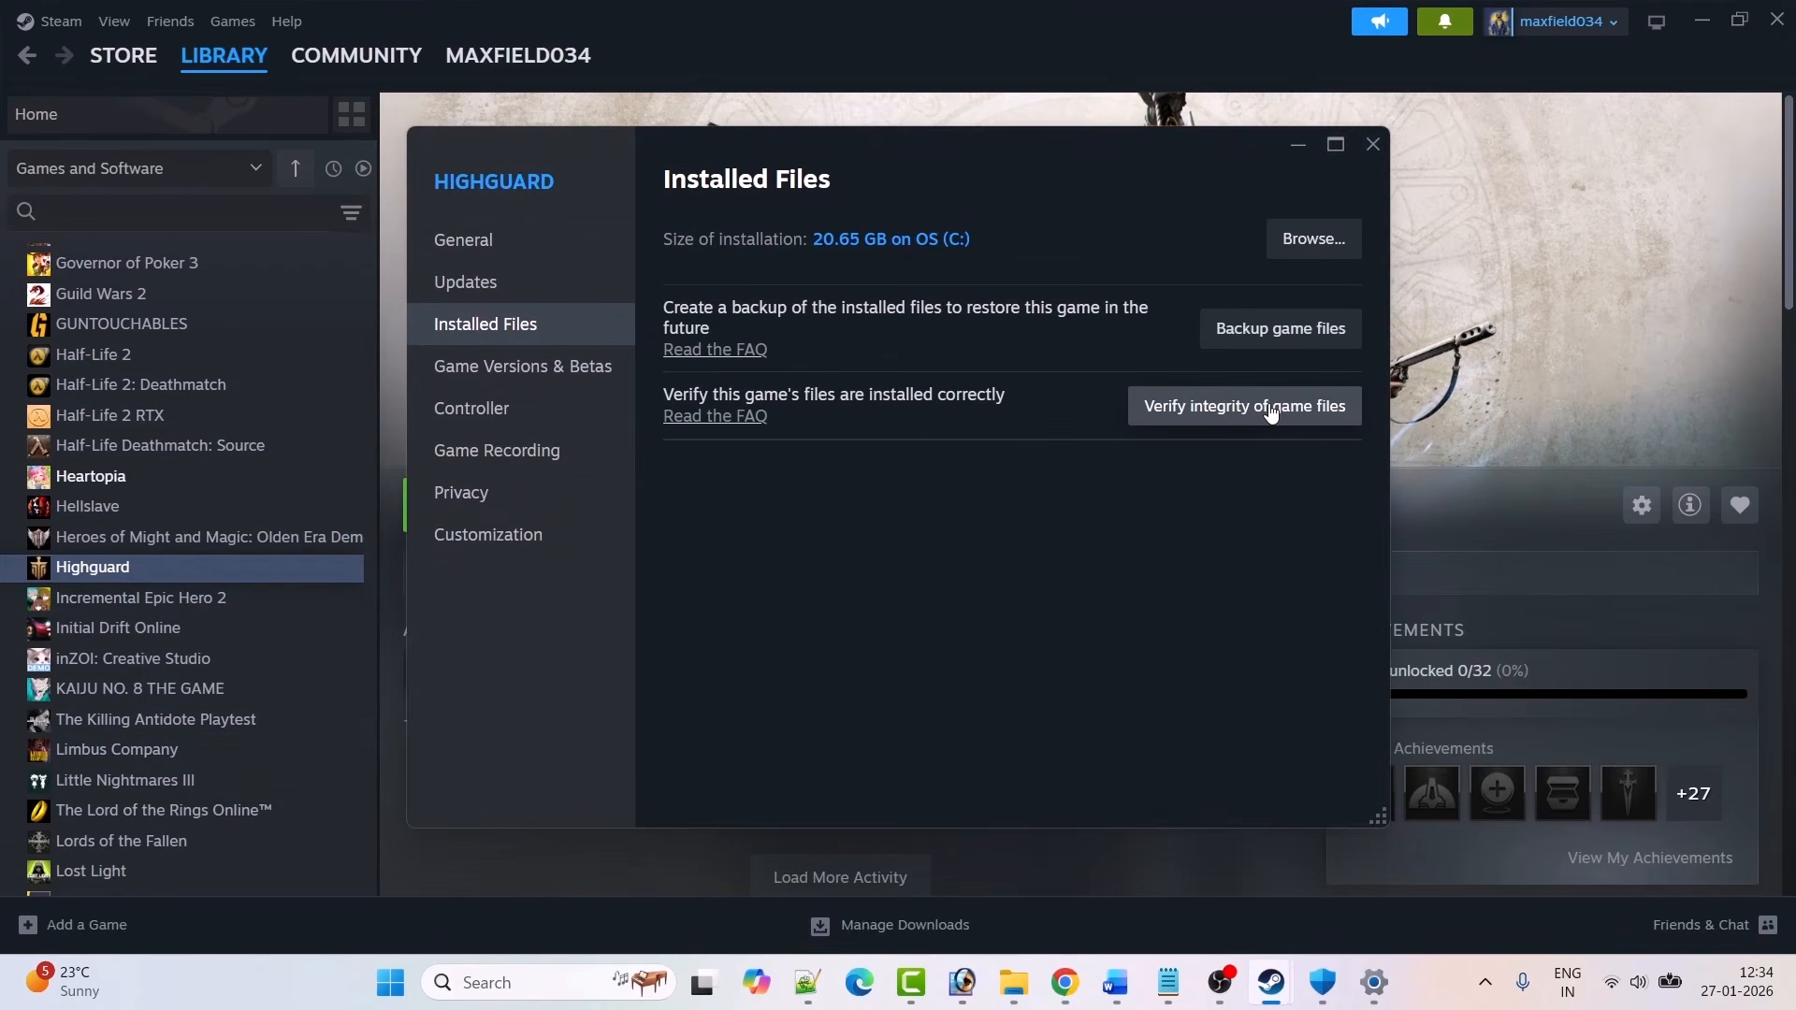
{"action": "left_click", "coordinate": [1370, 145]}
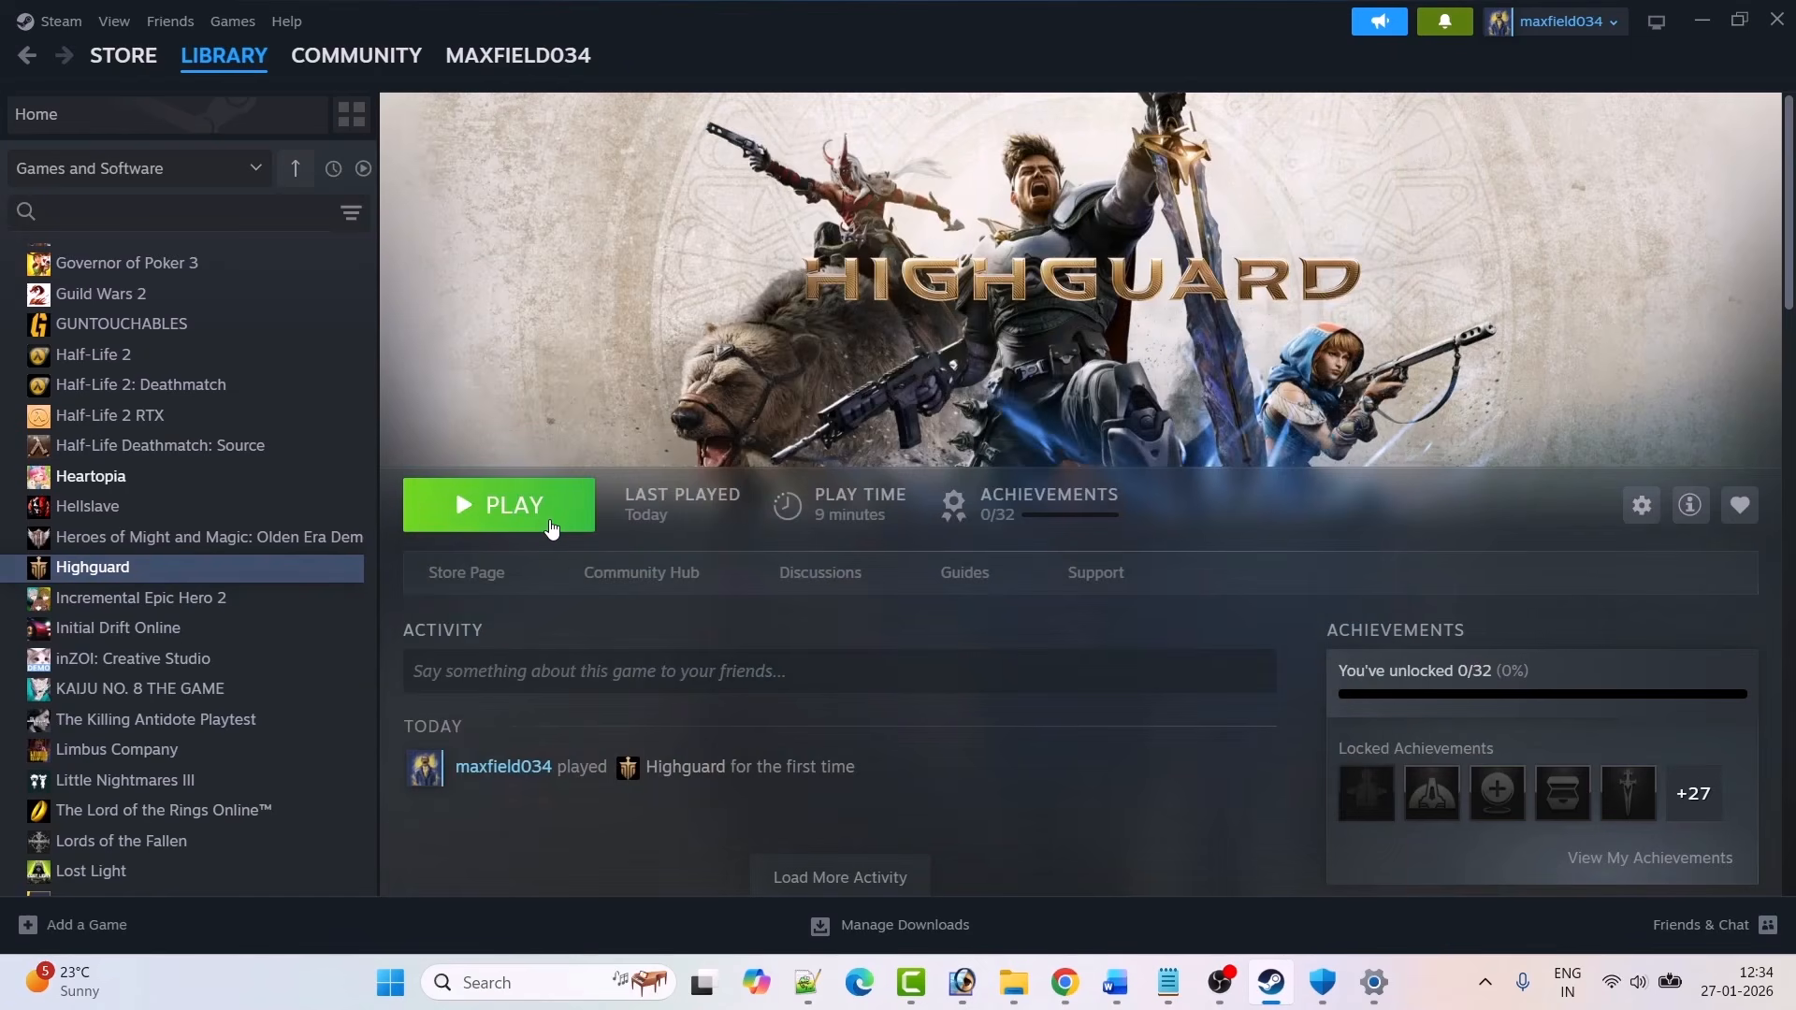
Step: Consult Fix 11 in the Word document and download the latest x64 and x86 Visual C++ v14 Redistributables from Microsoft Learn in Chrome
{"action": "left_click", "coordinate": [1118, 977]}
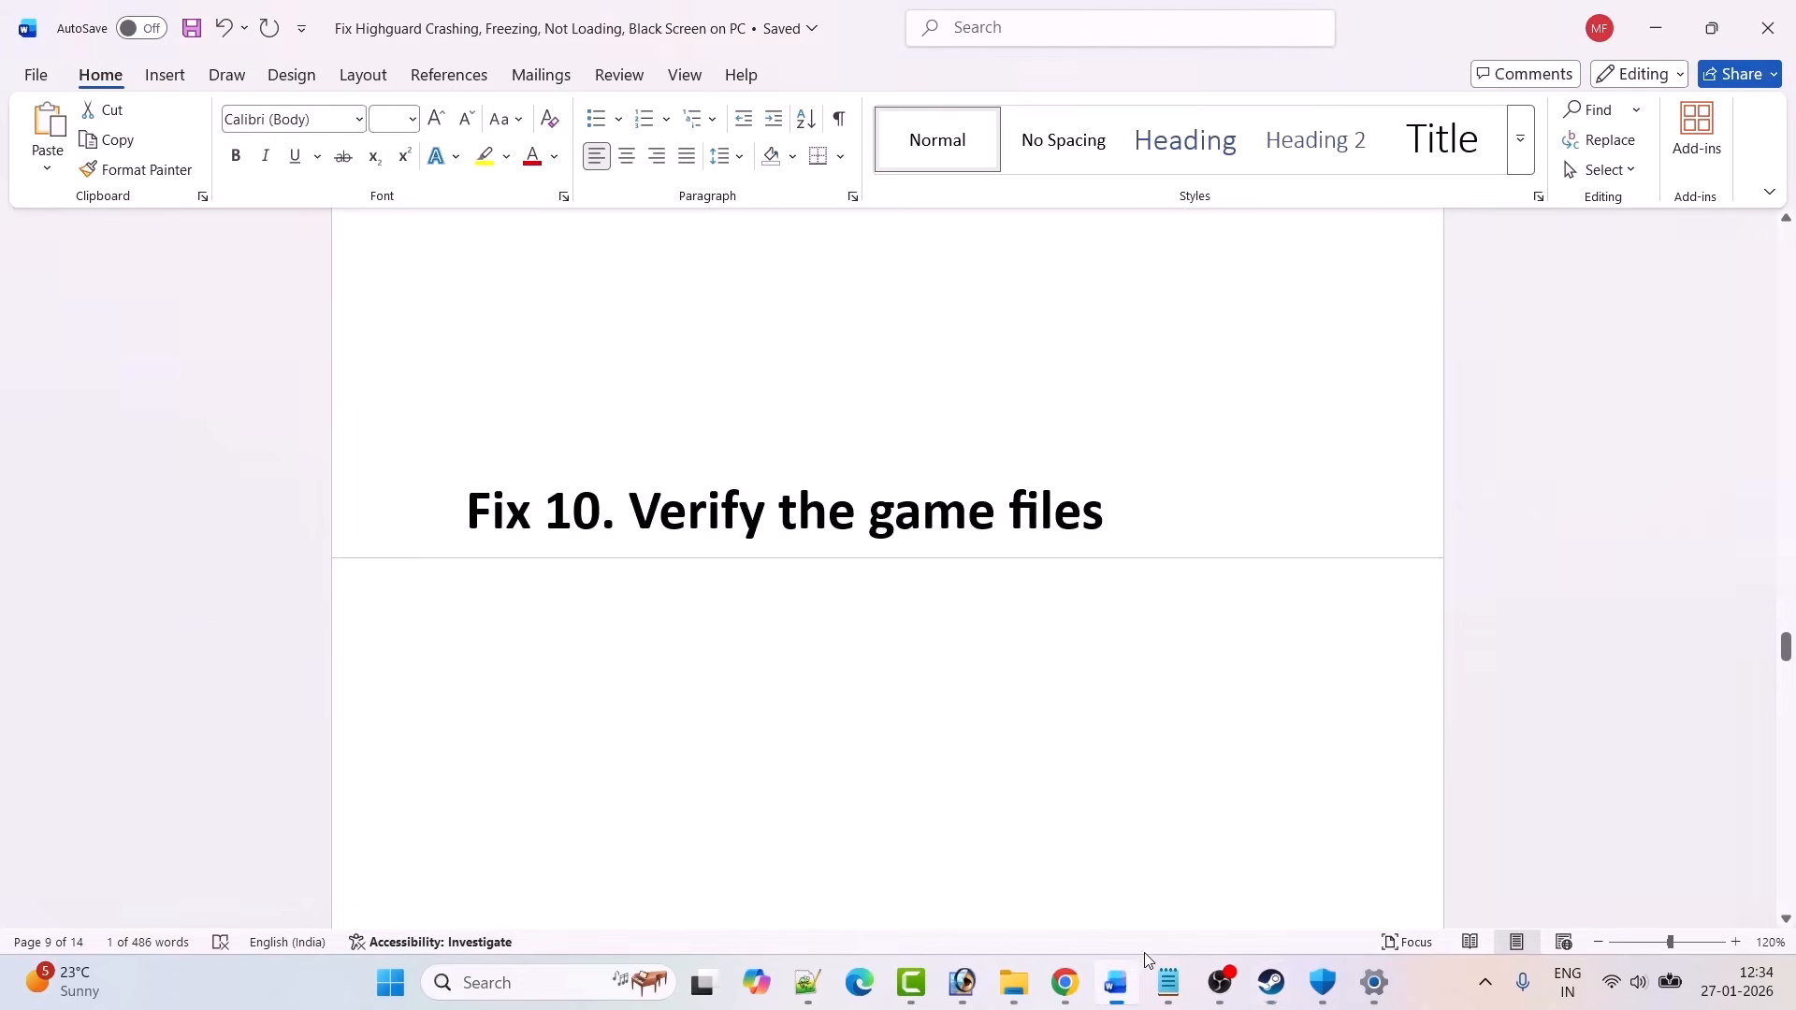
{"action": "scroll", "coordinate": [664, 571], "scroll_direction": "down", "scroll_amount": 6}
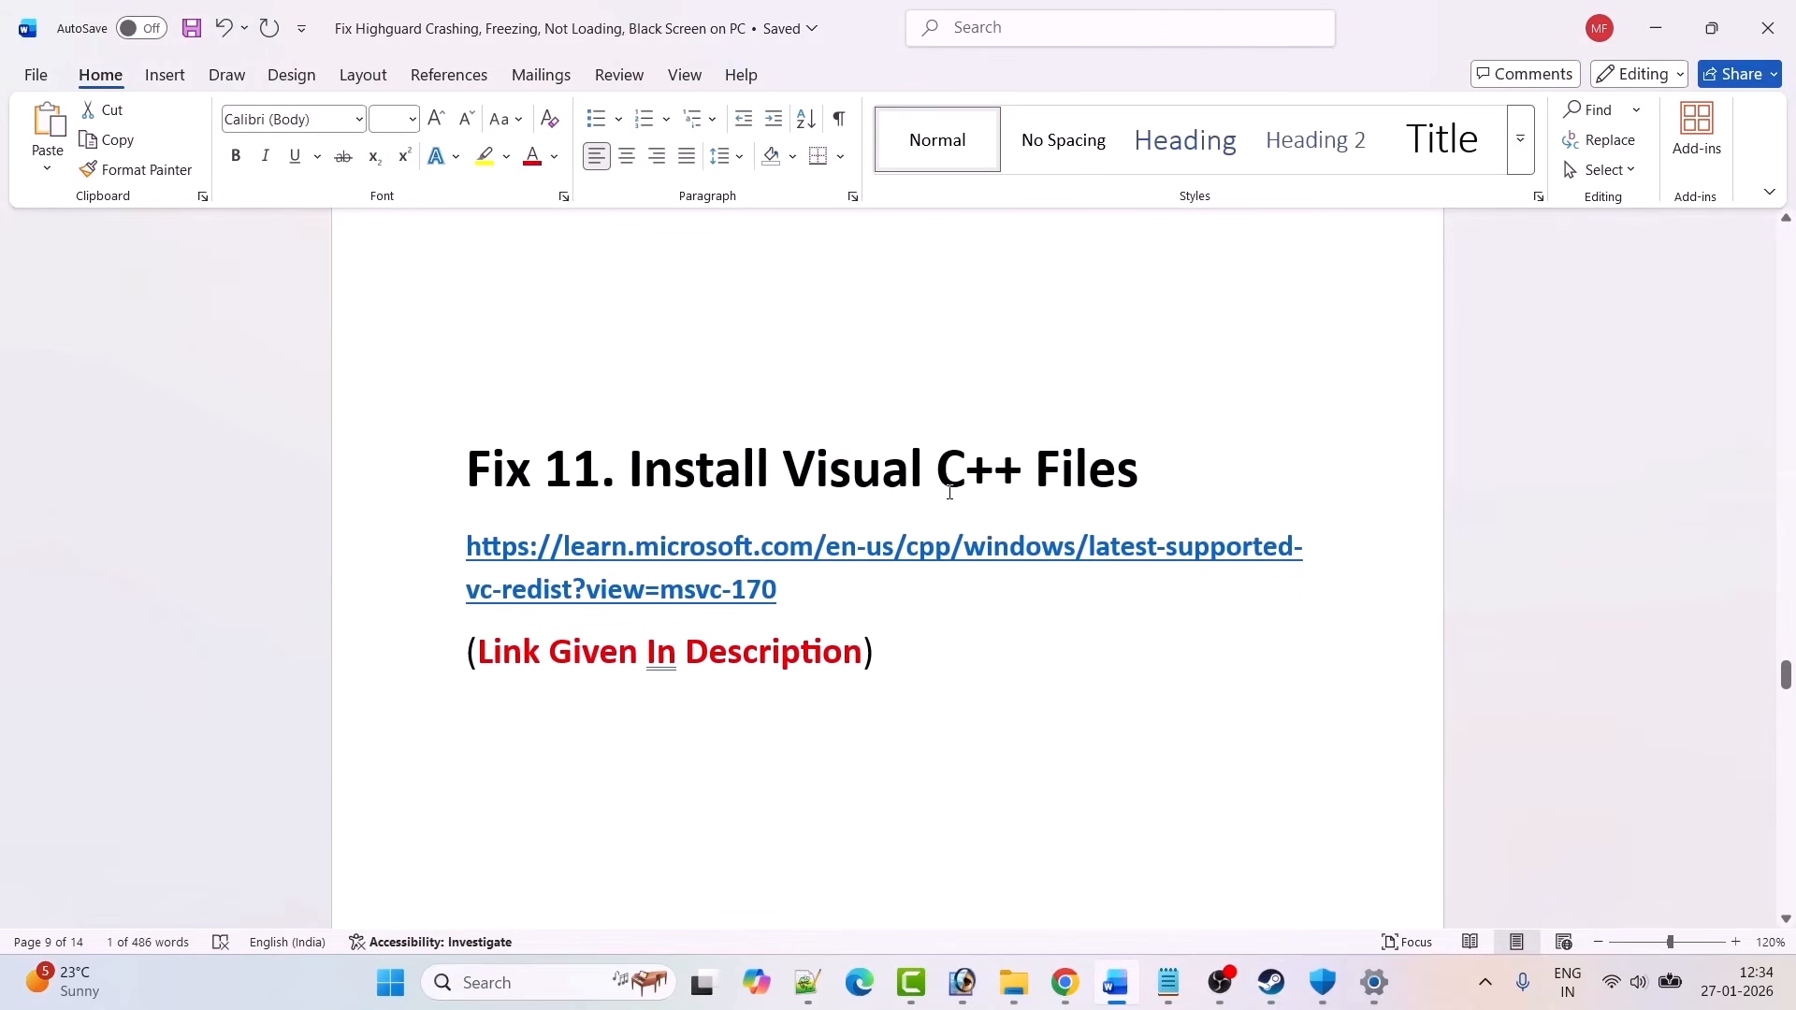
{"action": "left_click_drag", "start_coordinate": [806, 596], "coordinate": [468, 544]}
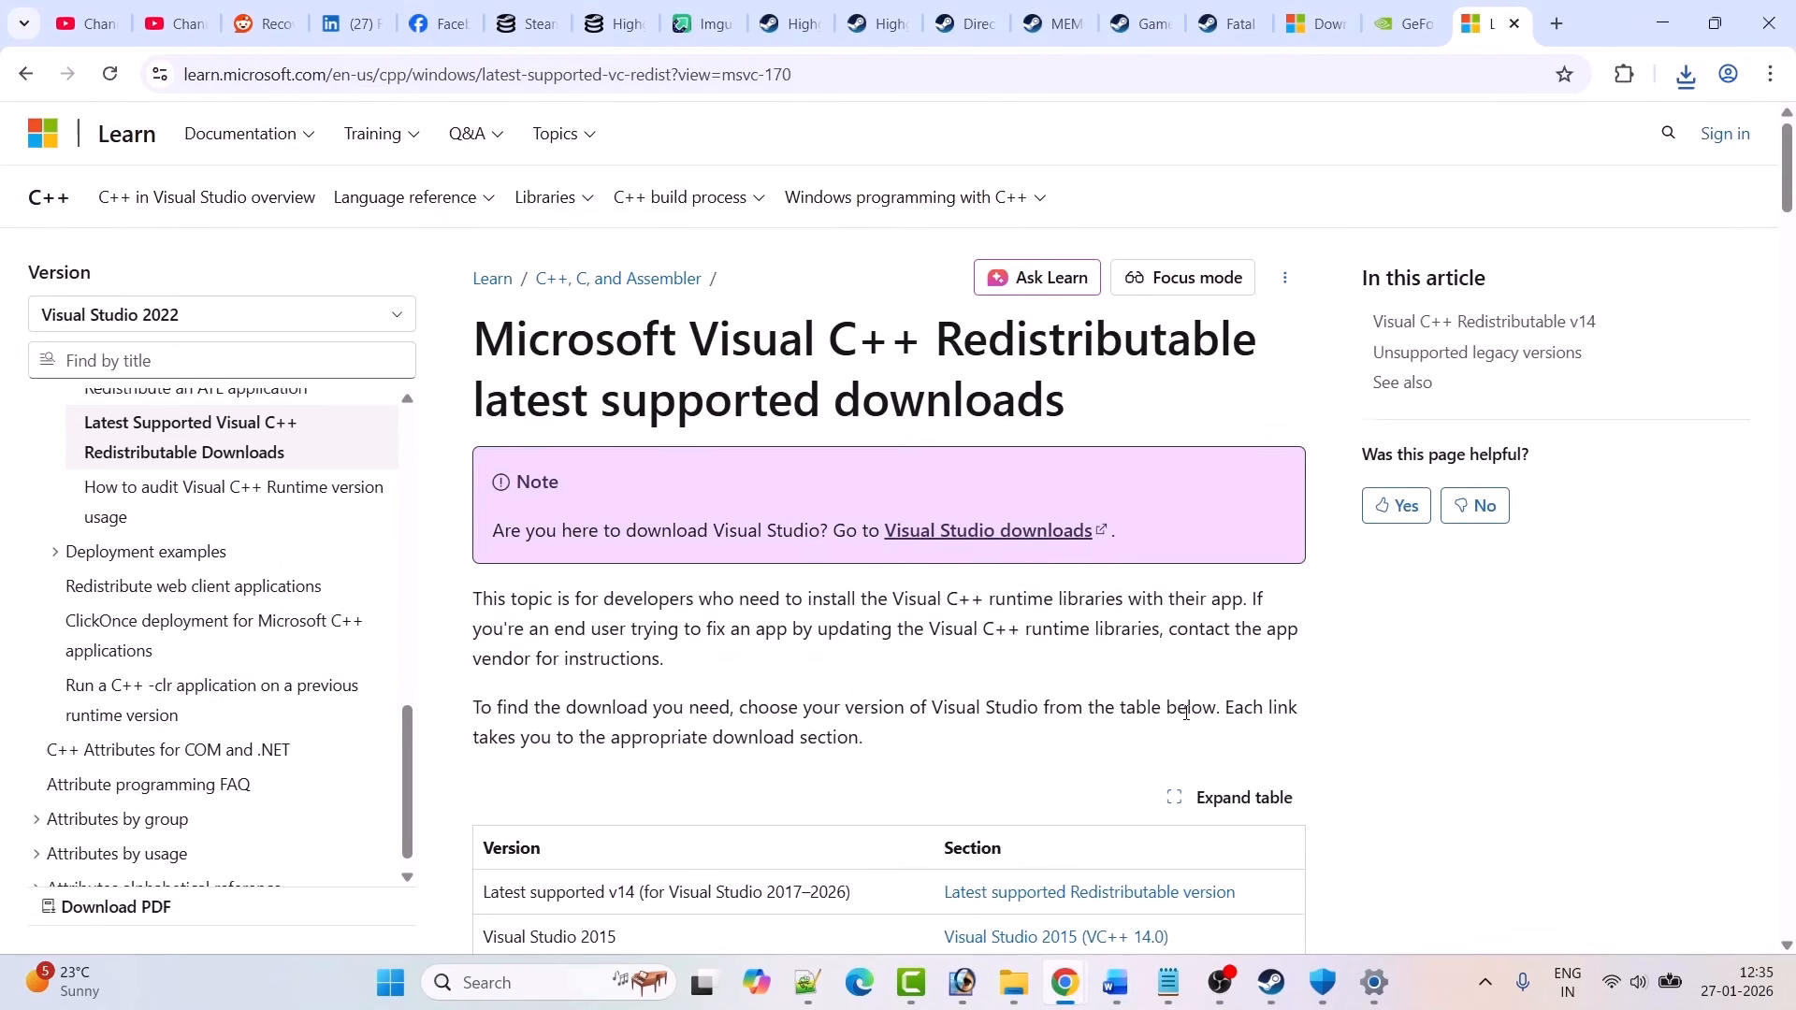
{"action": "scroll", "coordinate": [1197, 713], "scroll_direction": "down", "scroll_amount": 20}
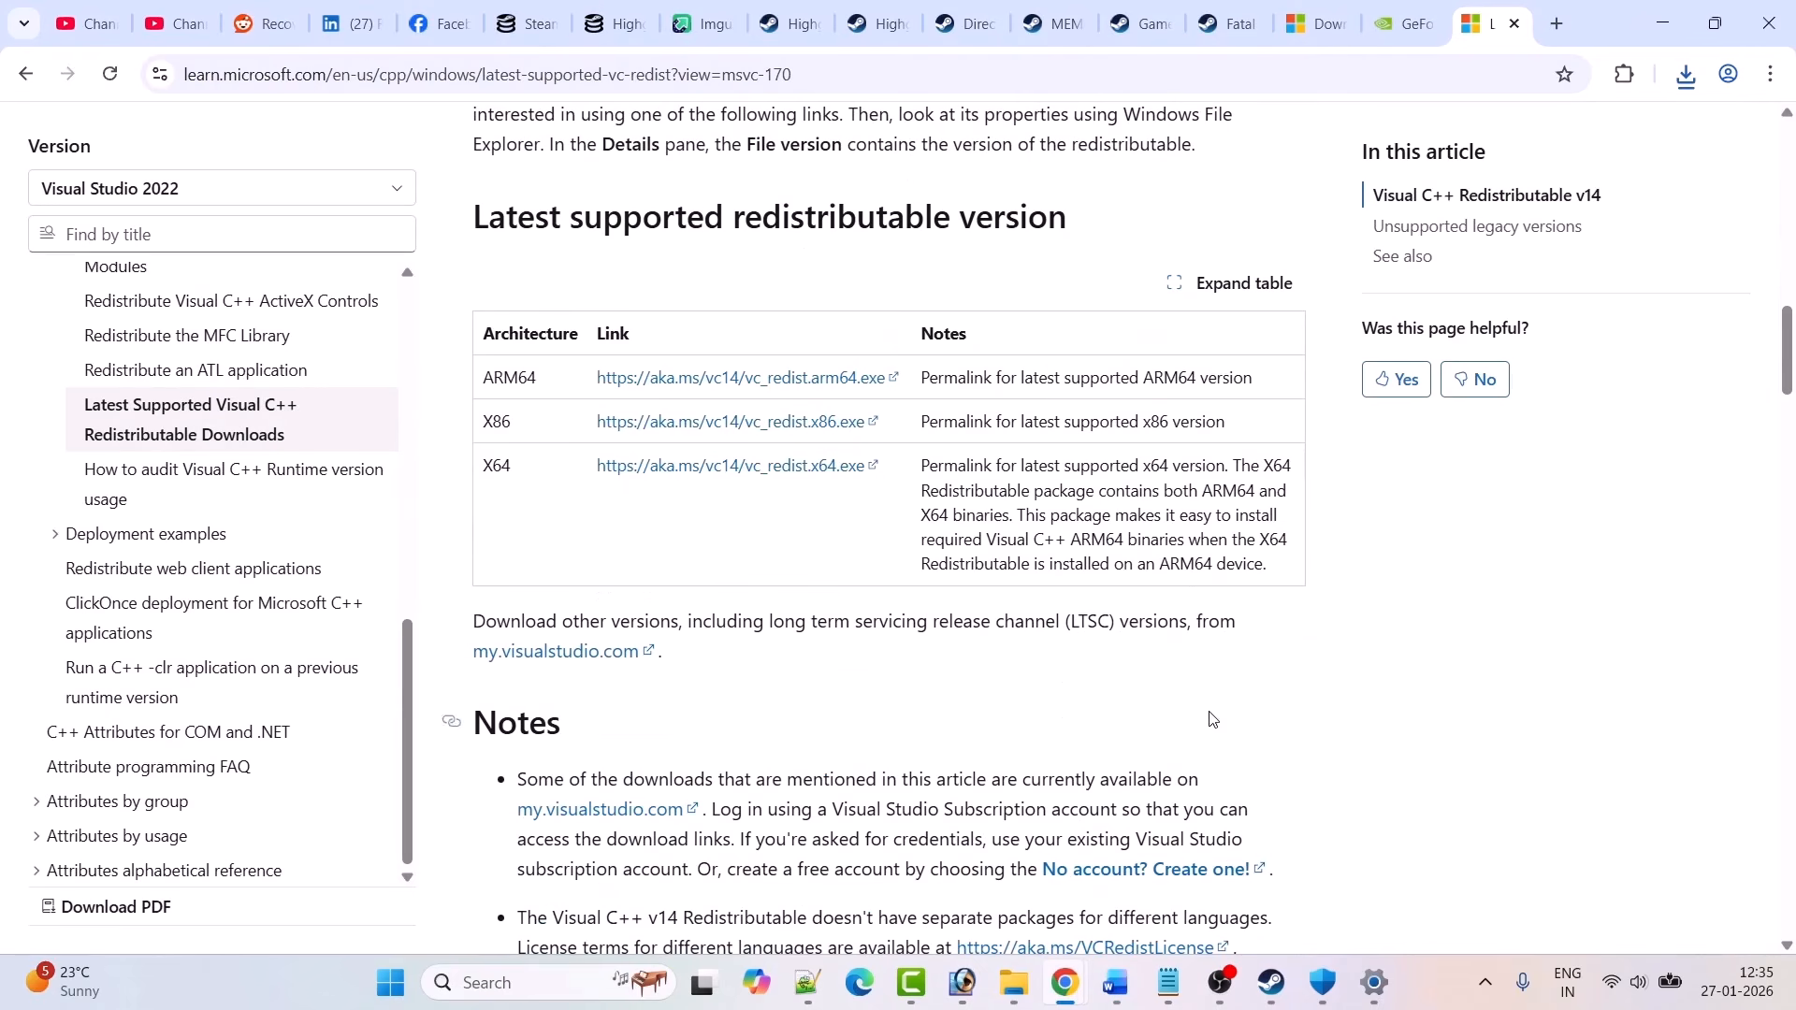
{"action": "left_click", "coordinate": [689, 467]}
{"action": "left_click", "coordinate": [705, 436]}
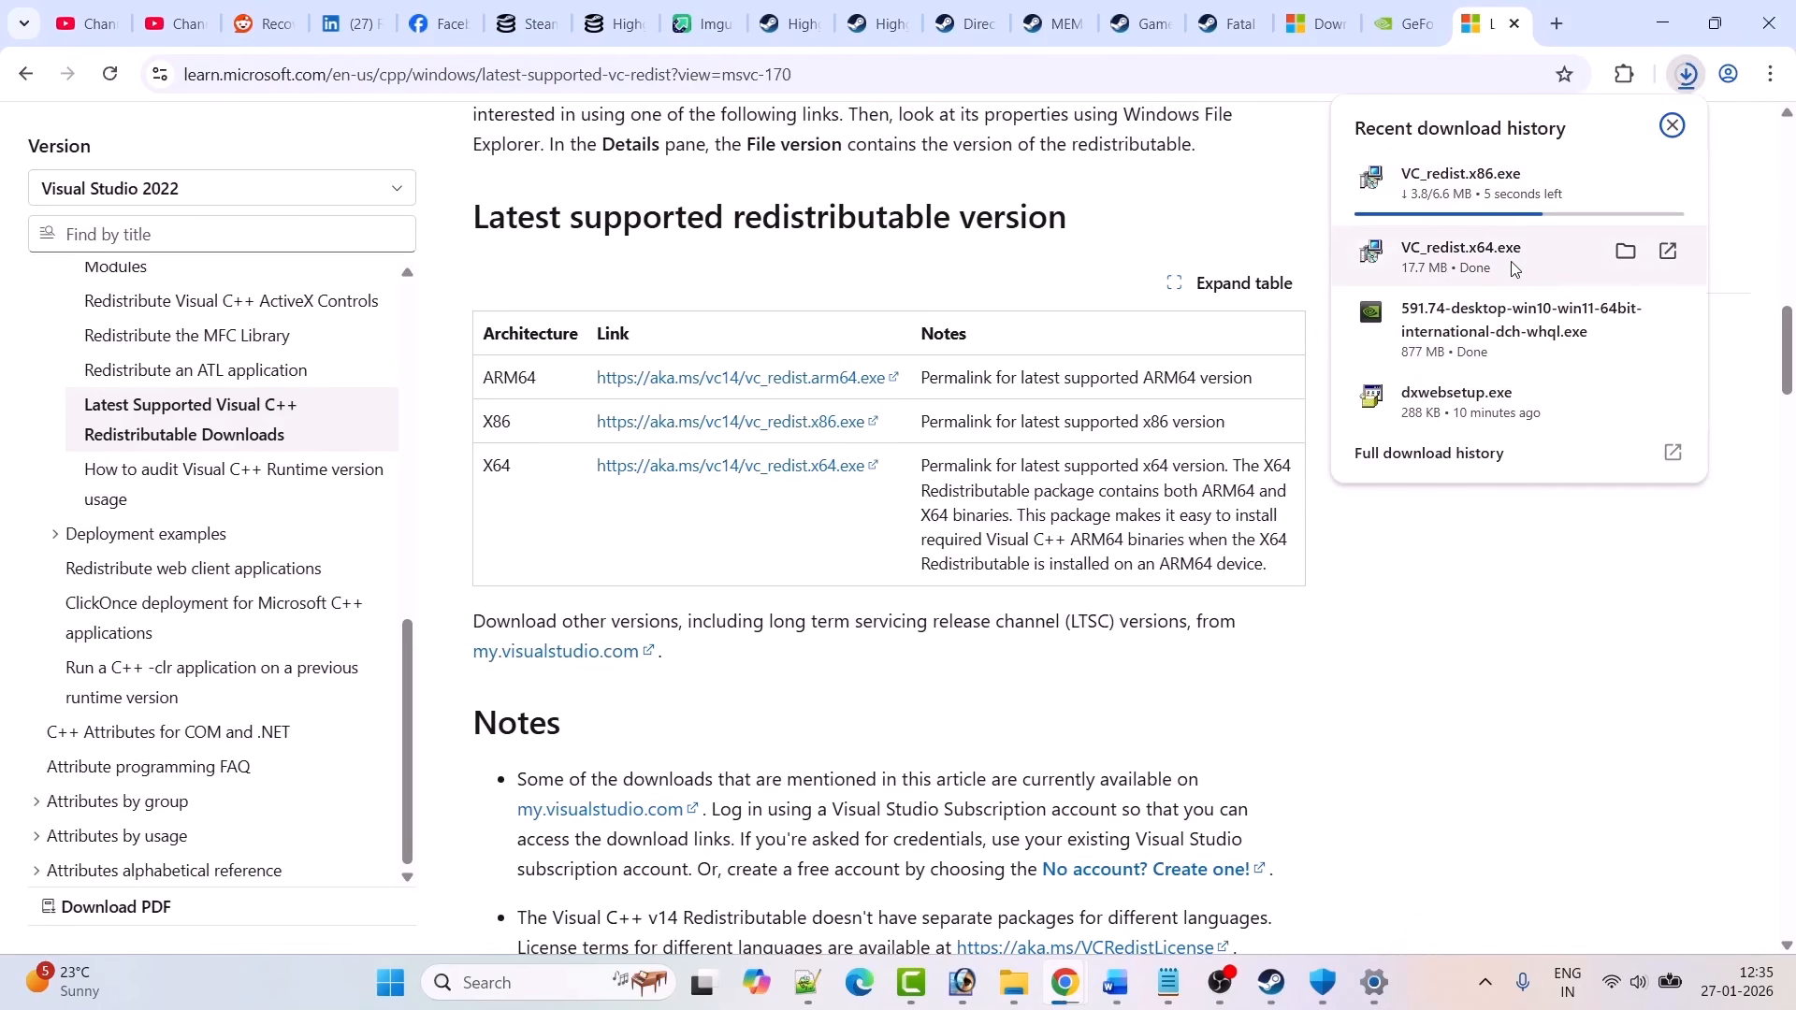
Step: Launch the downloaded VC_redist.x64.exe and VC_redist.x86.exe installers one after the other, closing each setup without repairing
{"action": "left_click", "coordinate": [1515, 269]}
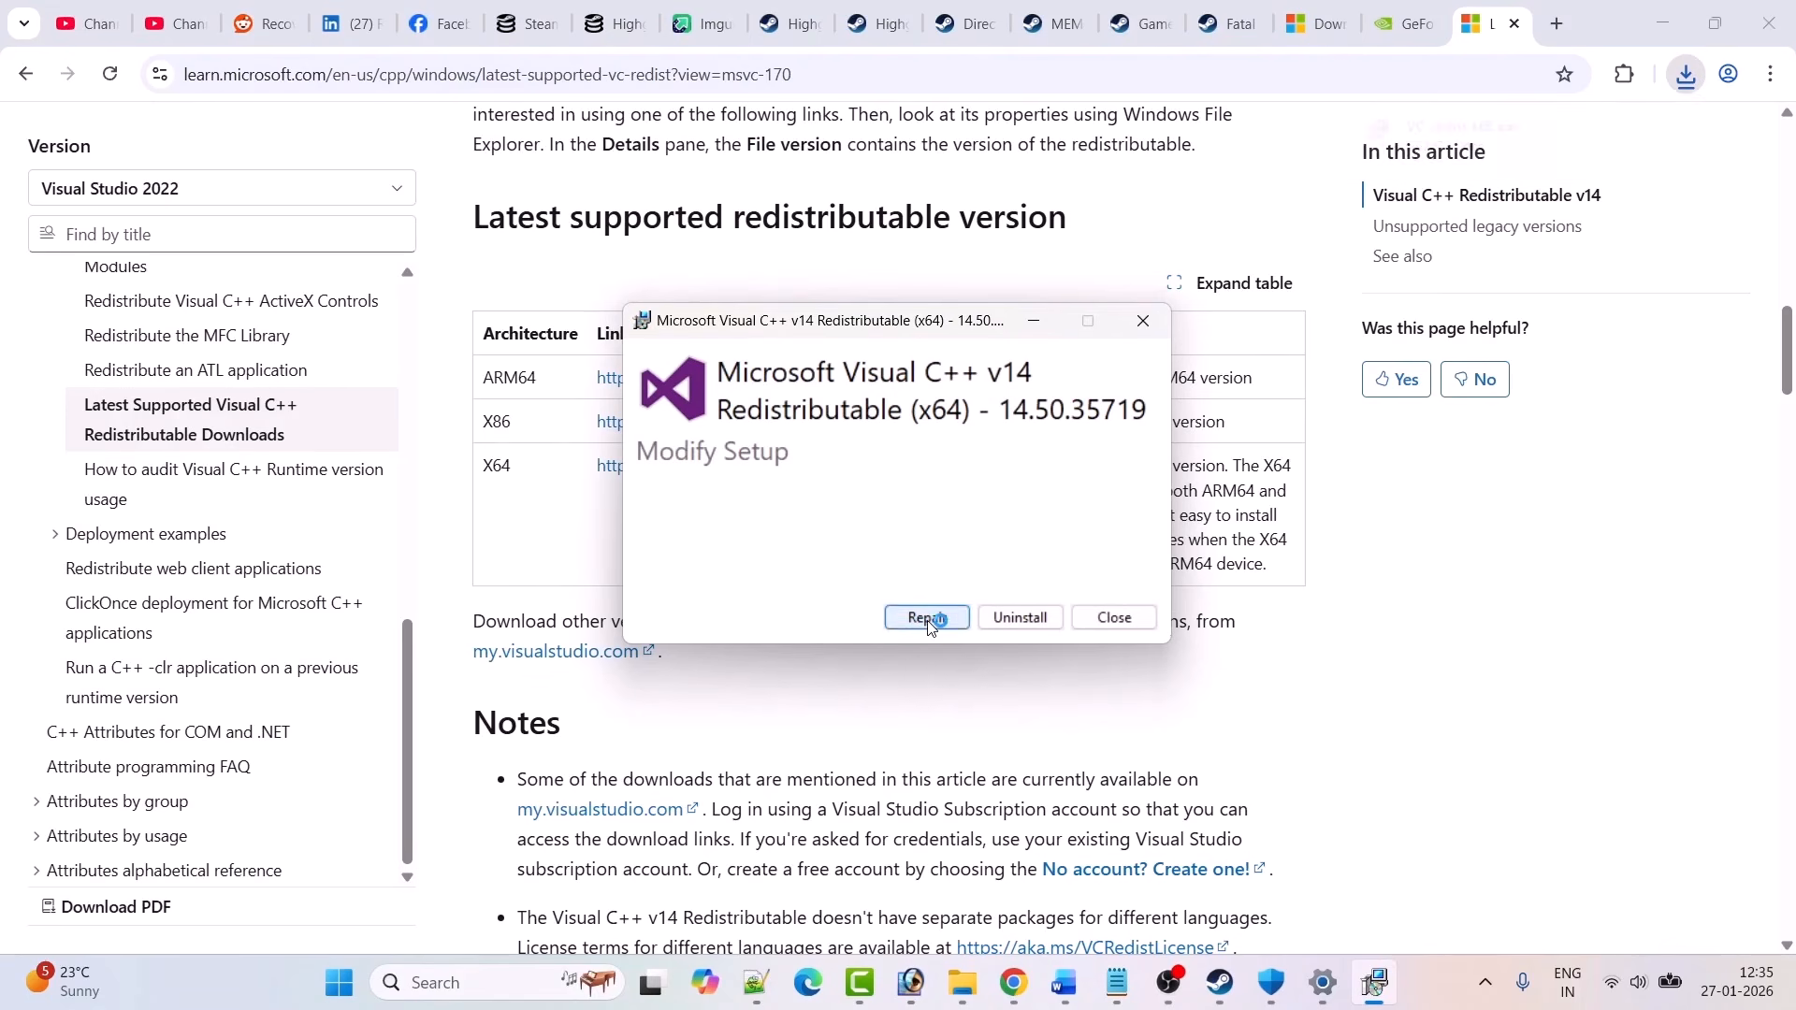
{"action": "left_click", "coordinate": [1143, 321]}
{"action": "left_click", "coordinate": [1686, 74]}
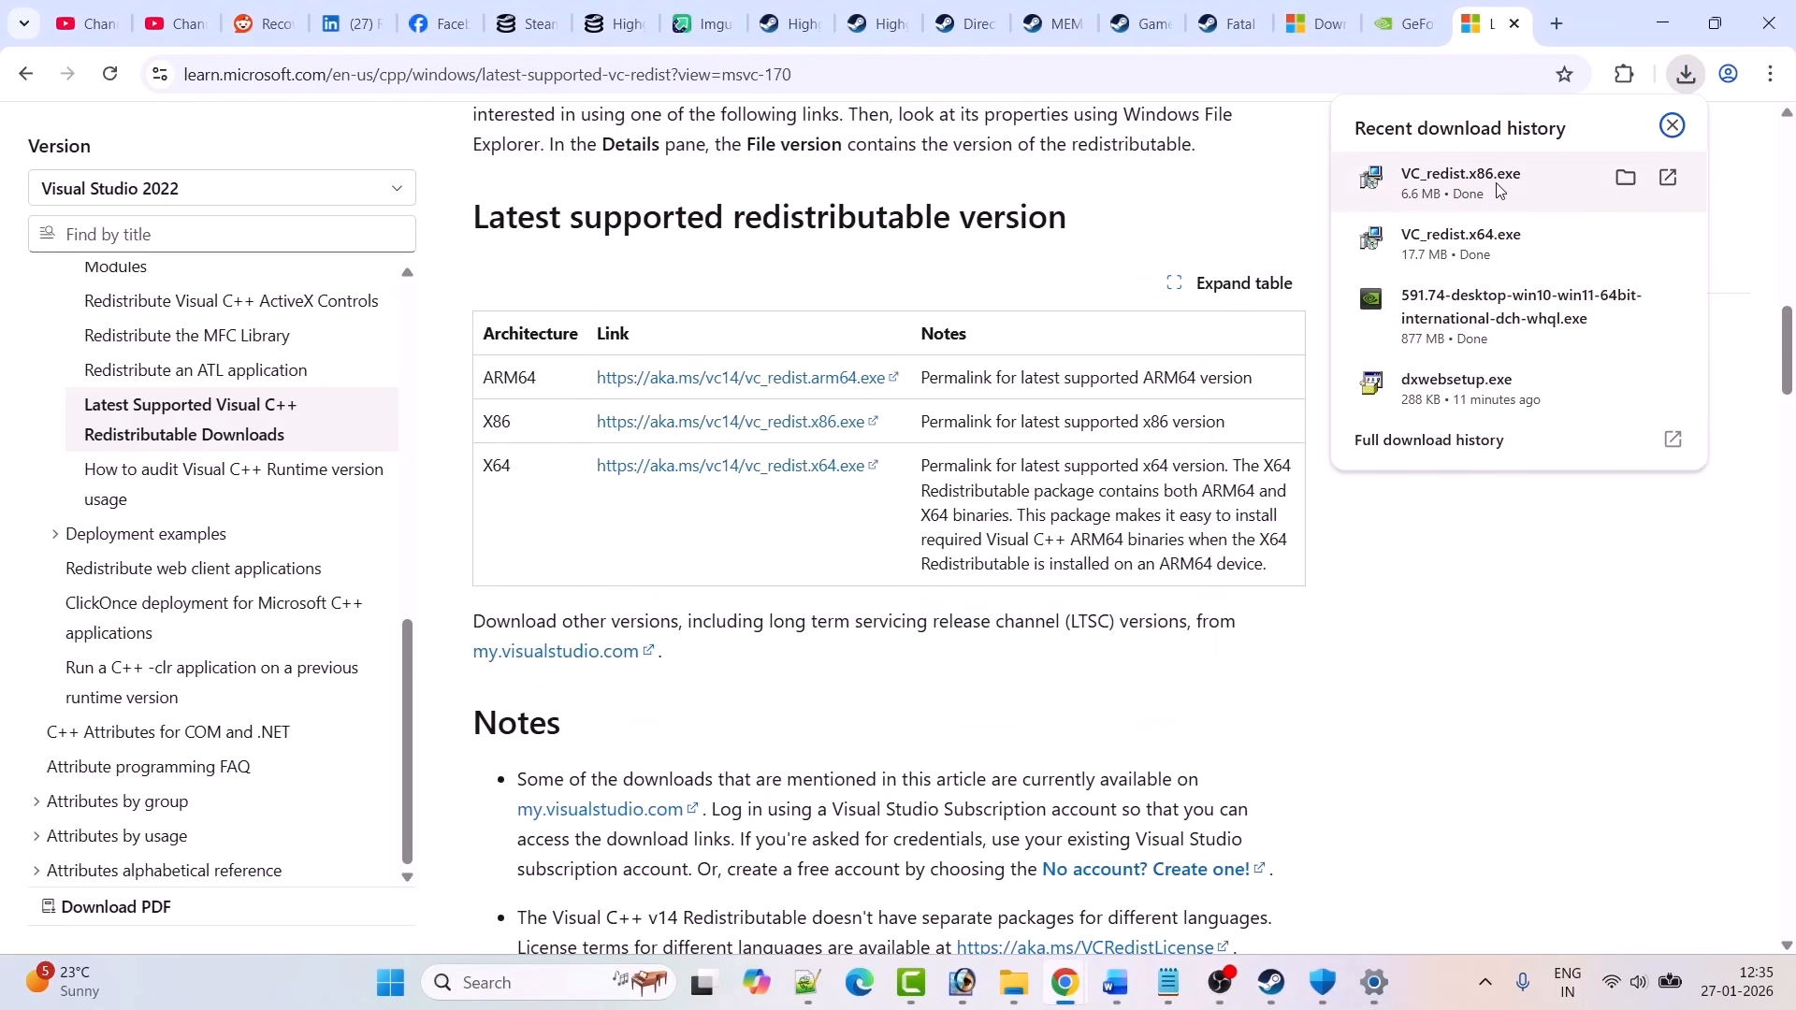
{"action": "left_click", "coordinate": [1499, 190]}
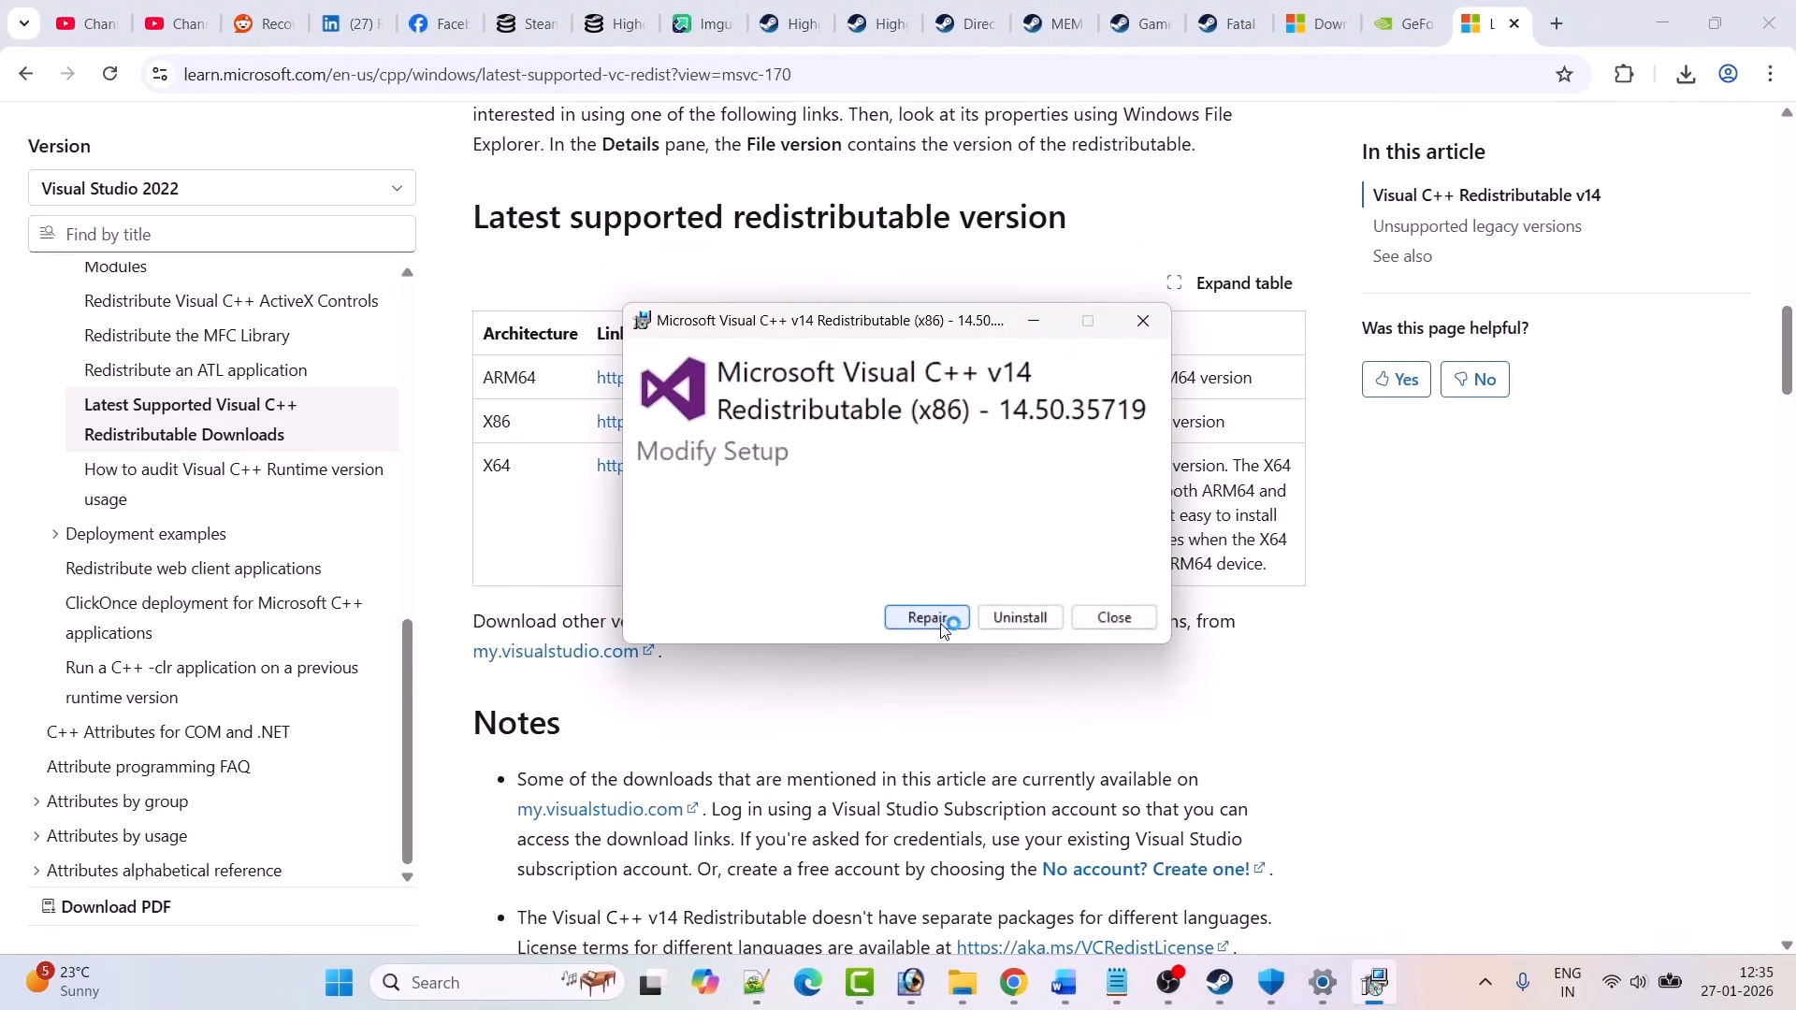
{"action": "left_click", "coordinate": [1143, 320]}
Step: Look at the Restart option in the Windows power options, dismiss it without restarting, and check Highguard's page in Steam
{"action": "left_click", "coordinate": [391, 983]}
{"action": "left_click", "coordinate": [1186, 900]}
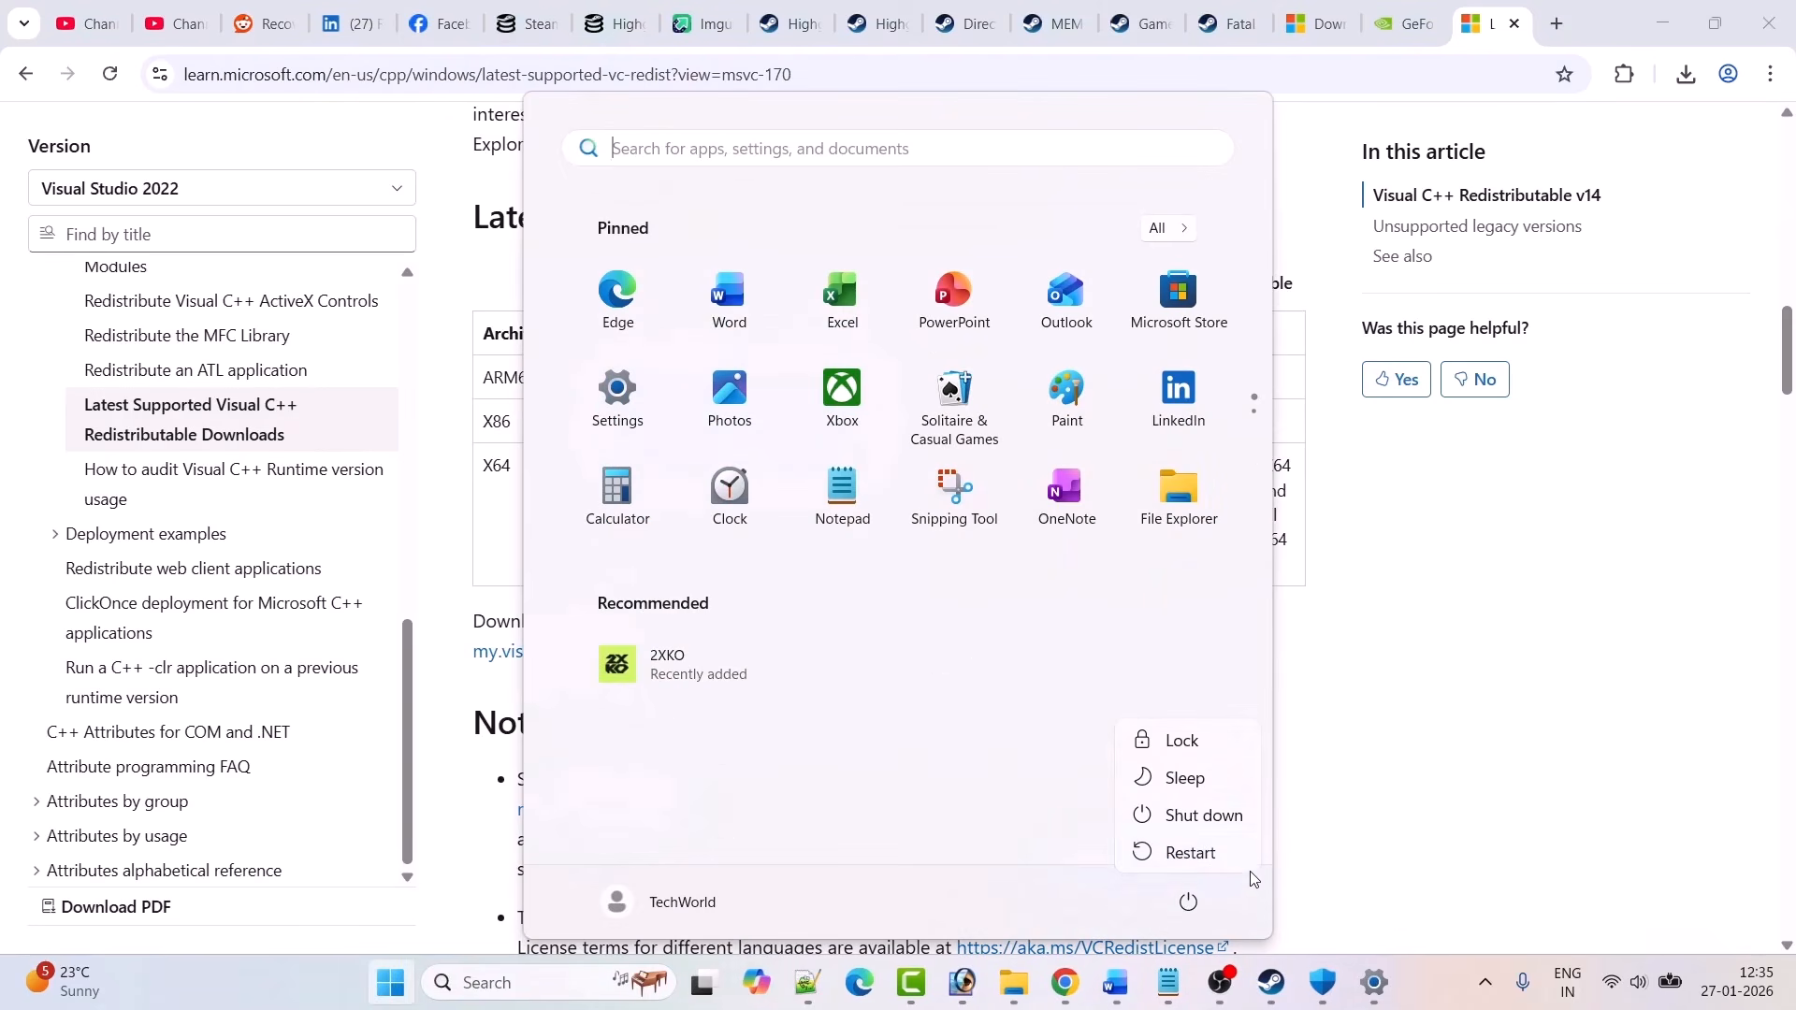
{"action": "left_click", "coordinate": [1384, 876]}
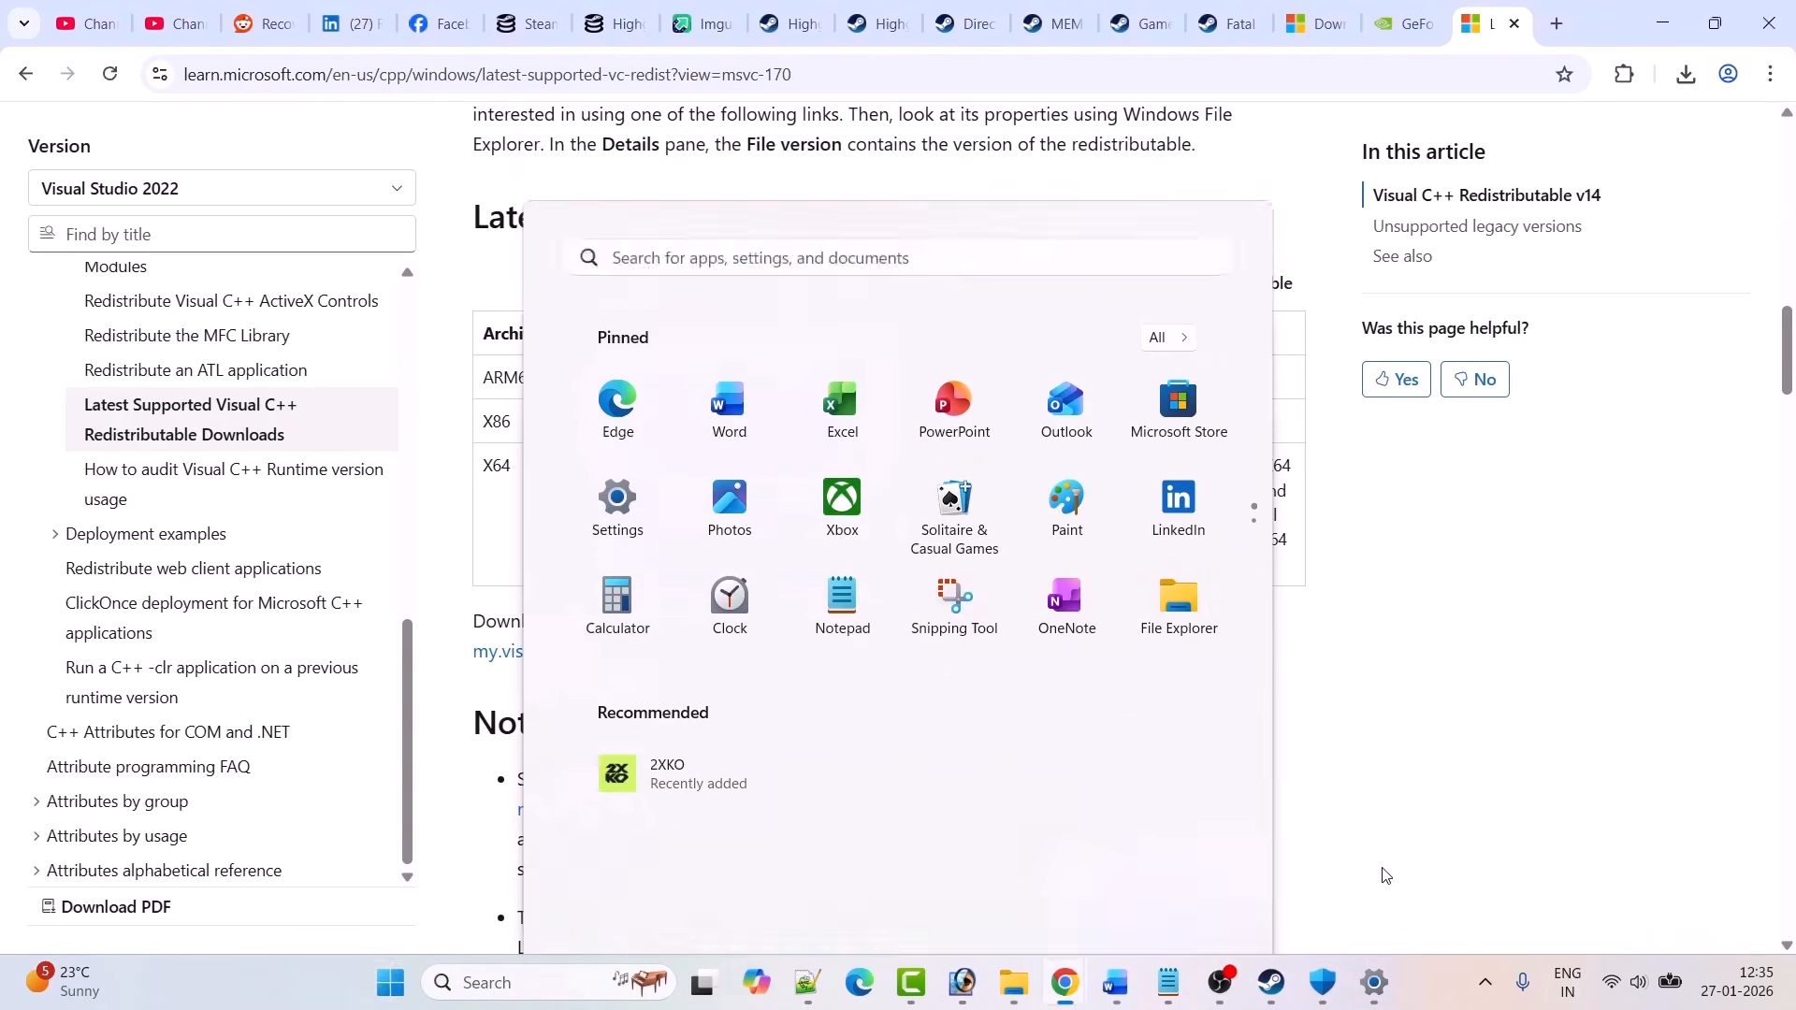
{"action": "left_click", "coordinate": [1270, 982]}
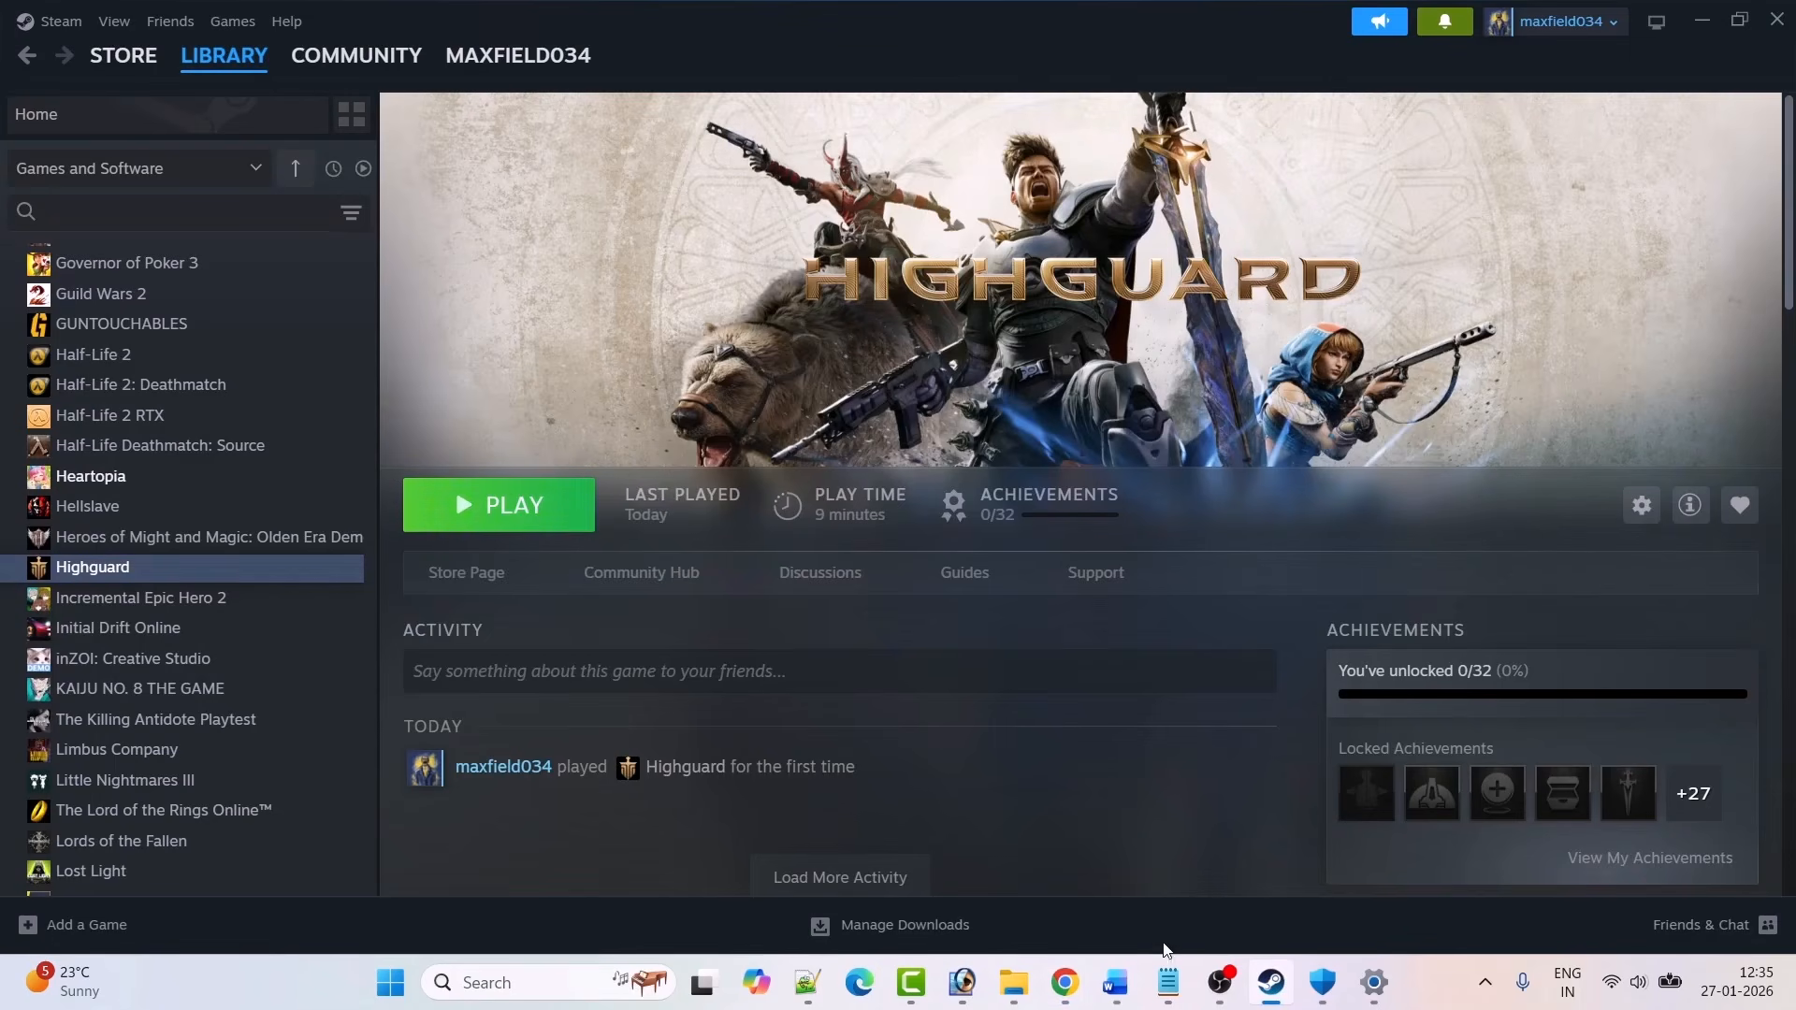
Step: Switch to the Word document and read Fix 12 on disabling overlays
{"action": "left_click", "coordinate": [1115, 982]}
{"action": "scroll", "coordinate": [817, 682], "scroll_direction": "down", "scroll_amount": 5}
{"action": "scroll", "coordinate": [817, 683], "scroll_direction": "down", "scroll_amount": 1}
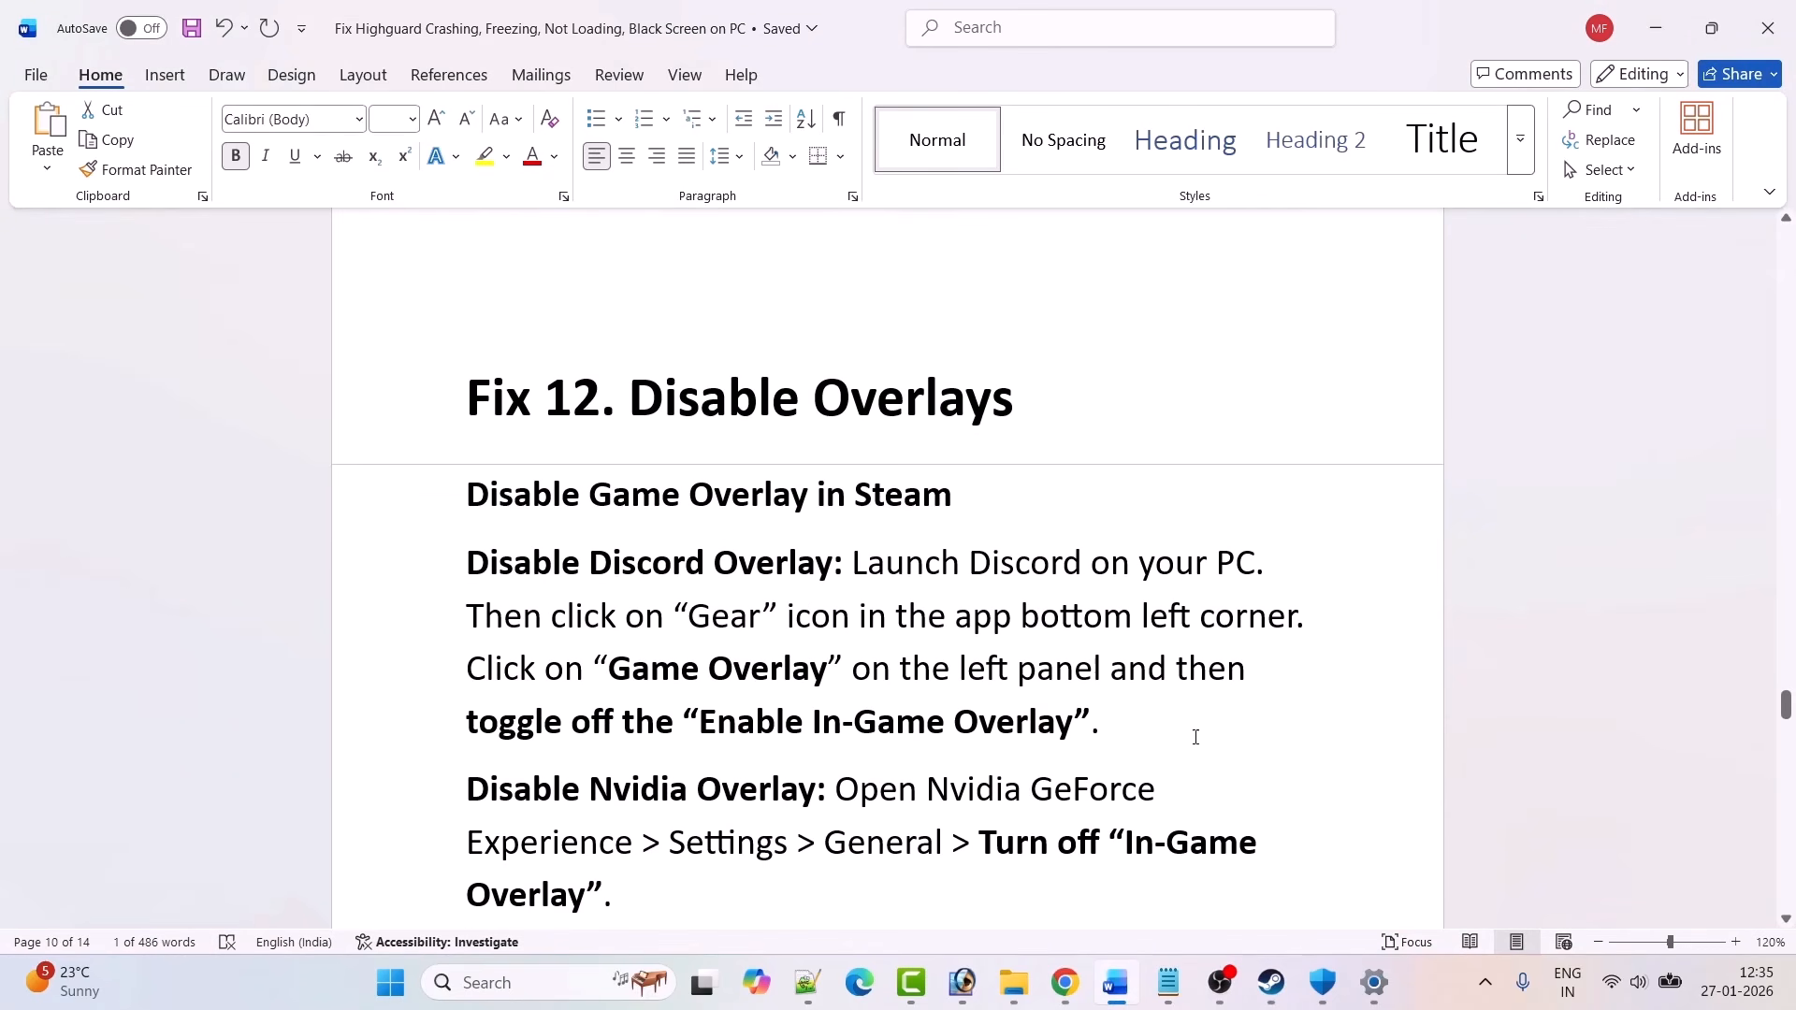
Step: In Highguard's Steam properties, toggle the in-game Steam Overlay setting off and back on, then close the properties
{"action": "left_click", "coordinate": [1271, 983]}
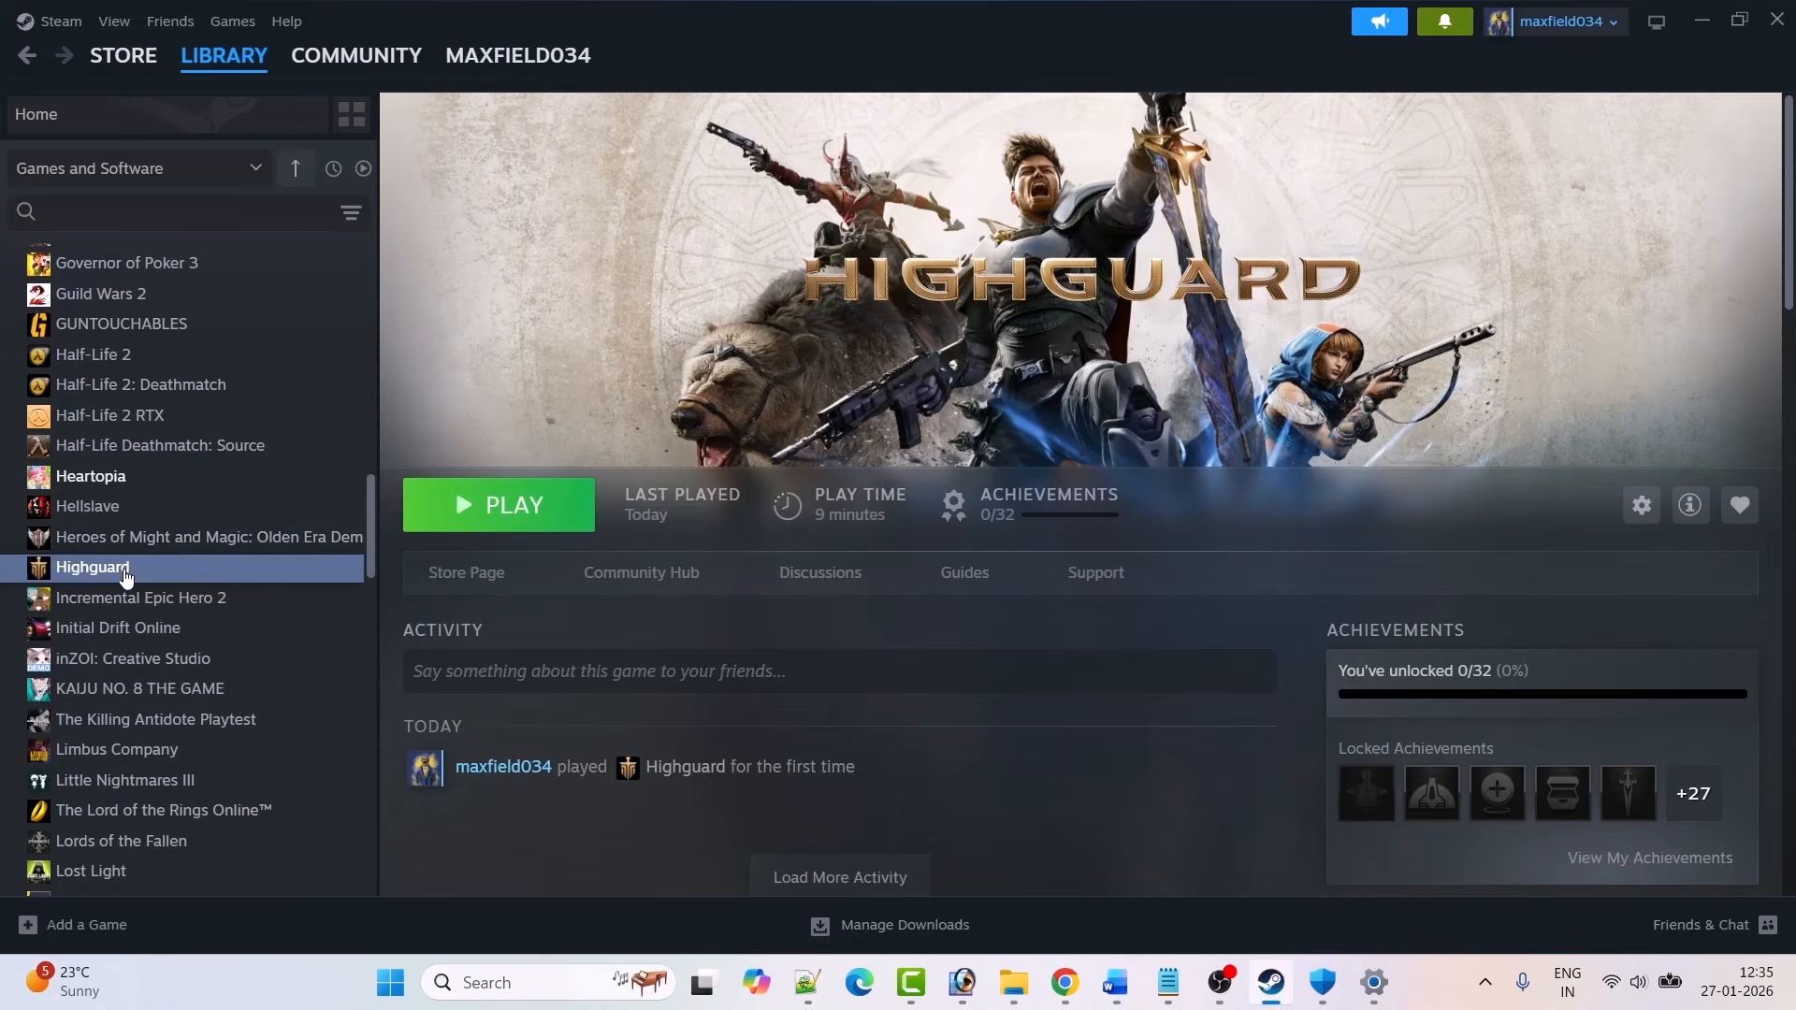
{"action": "right_click", "coordinate": [124, 573]}
{"action": "left_click", "coordinate": [211, 747]}
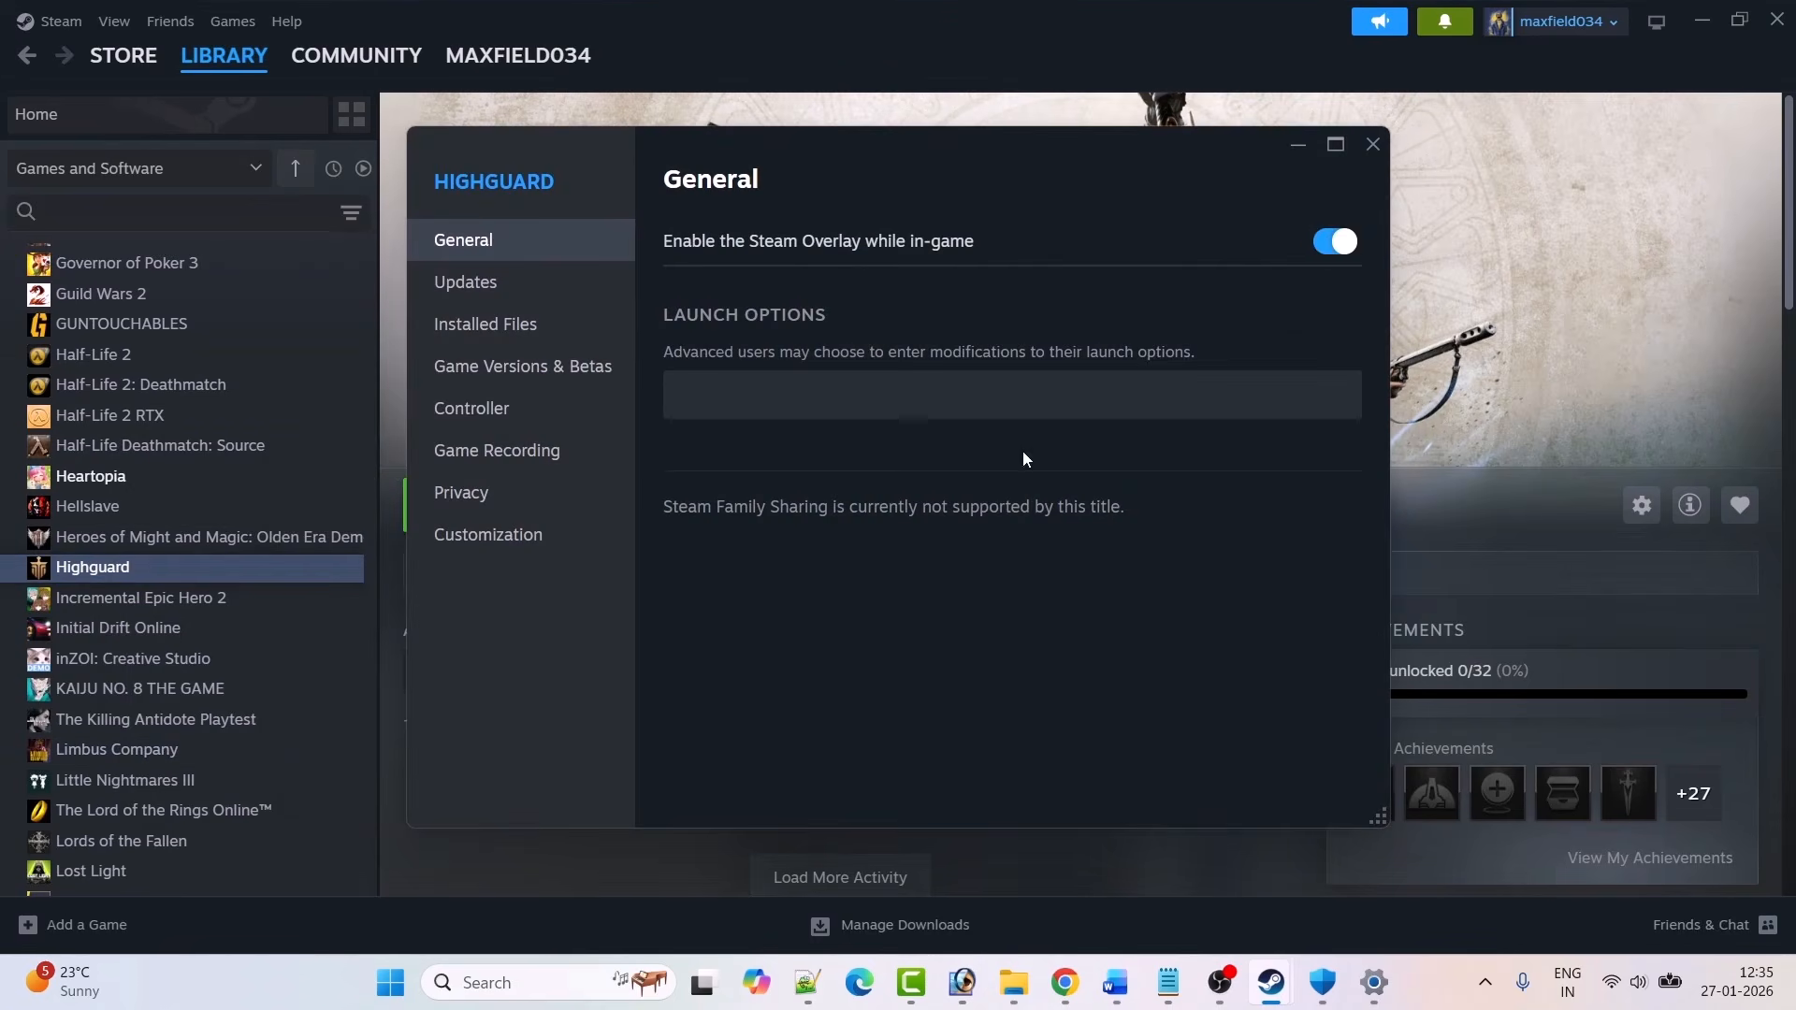
{"action": "left_click", "coordinate": [1334, 242]}
{"action": "left_click", "coordinate": [1327, 245]}
{"action": "left_click", "coordinate": [1370, 146]}
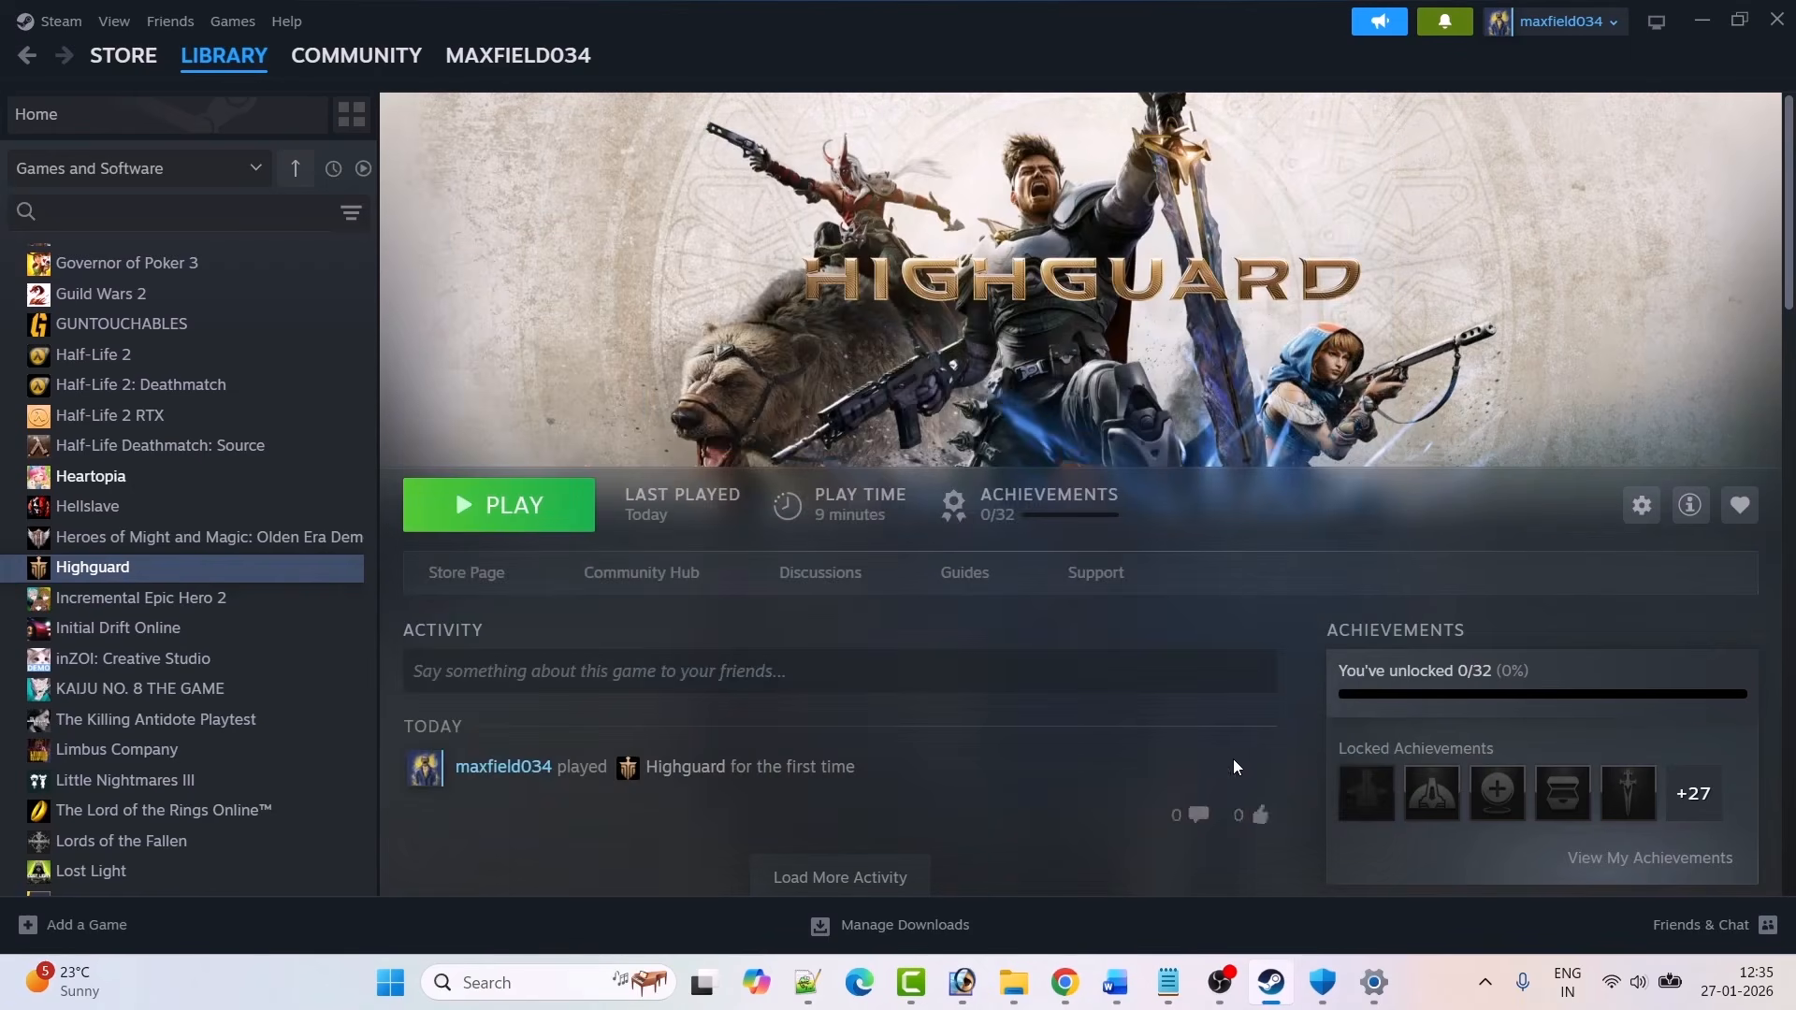
Step: Review the Discord and Nvidia overlay instructions in the Word document, then the Fix 13 note on backing up the saved game folder
{"action": "left_click", "coordinate": [1274, 980]}
{"action": "scroll", "coordinate": [729, 599], "scroll_direction": "down", "scroll_amount": 1}
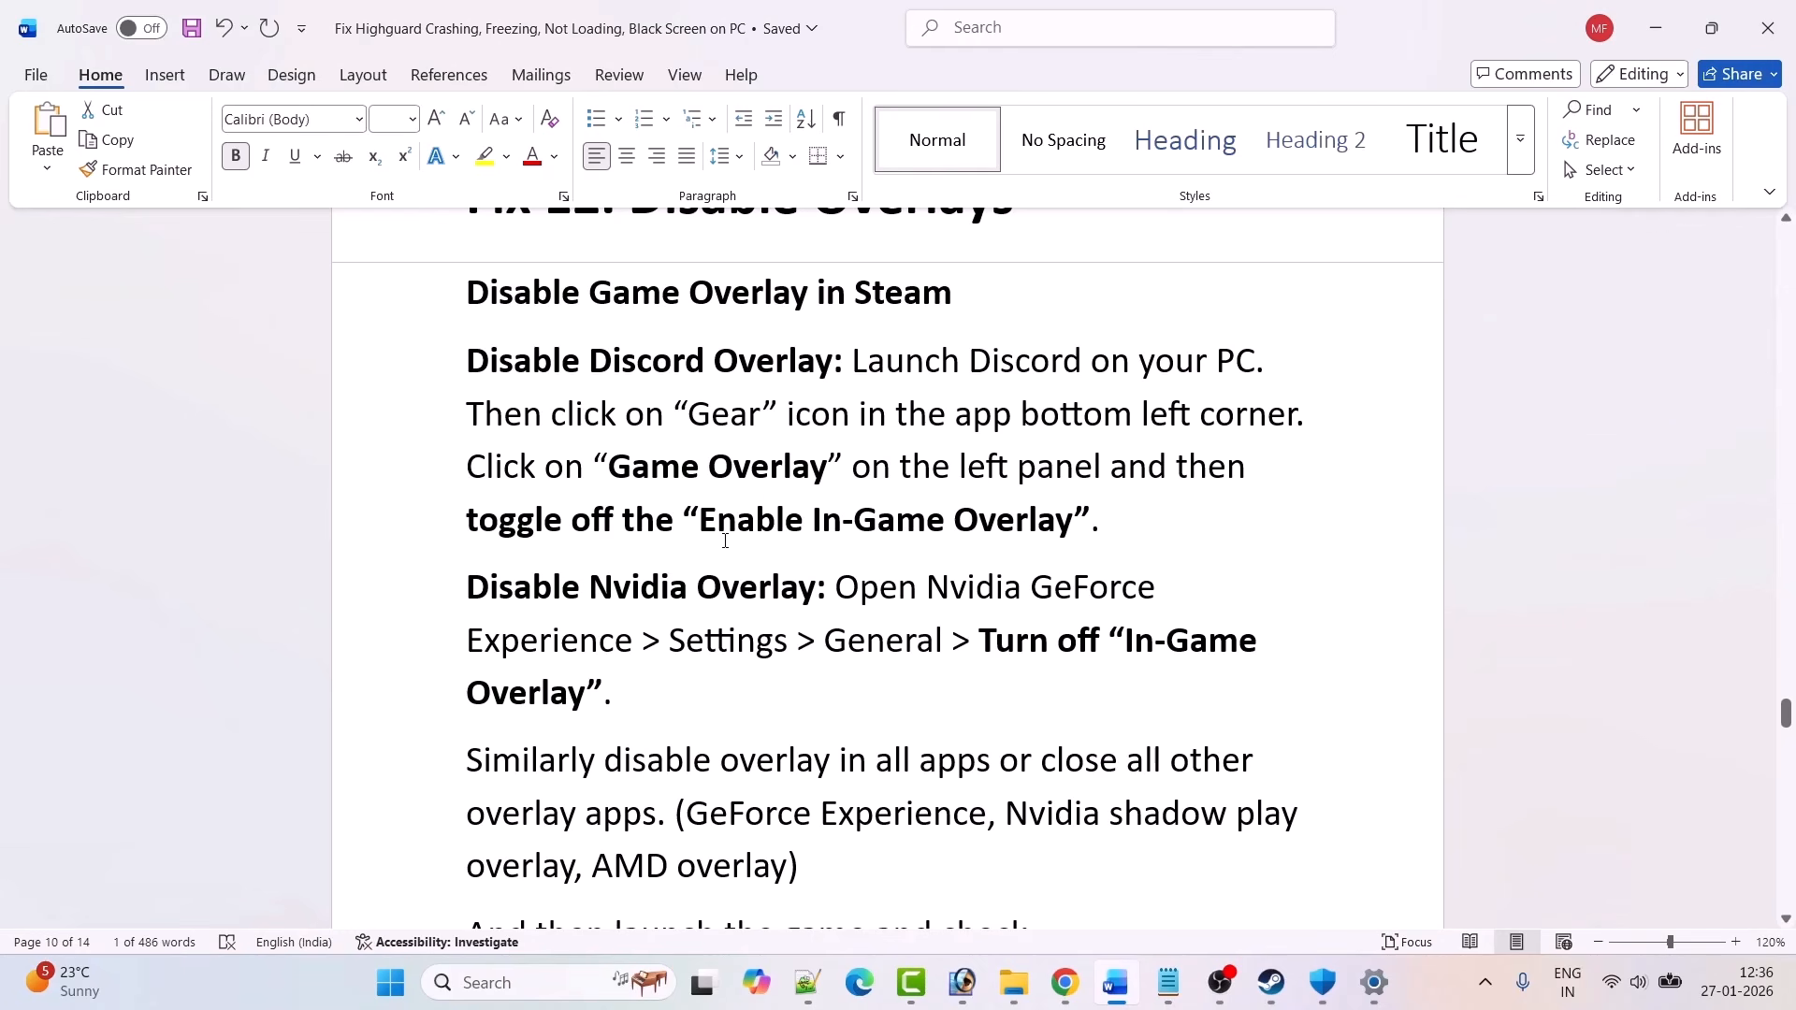
{"action": "scroll", "coordinate": [1081, 546], "scroll_direction": "down", "scroll_amount": 3}
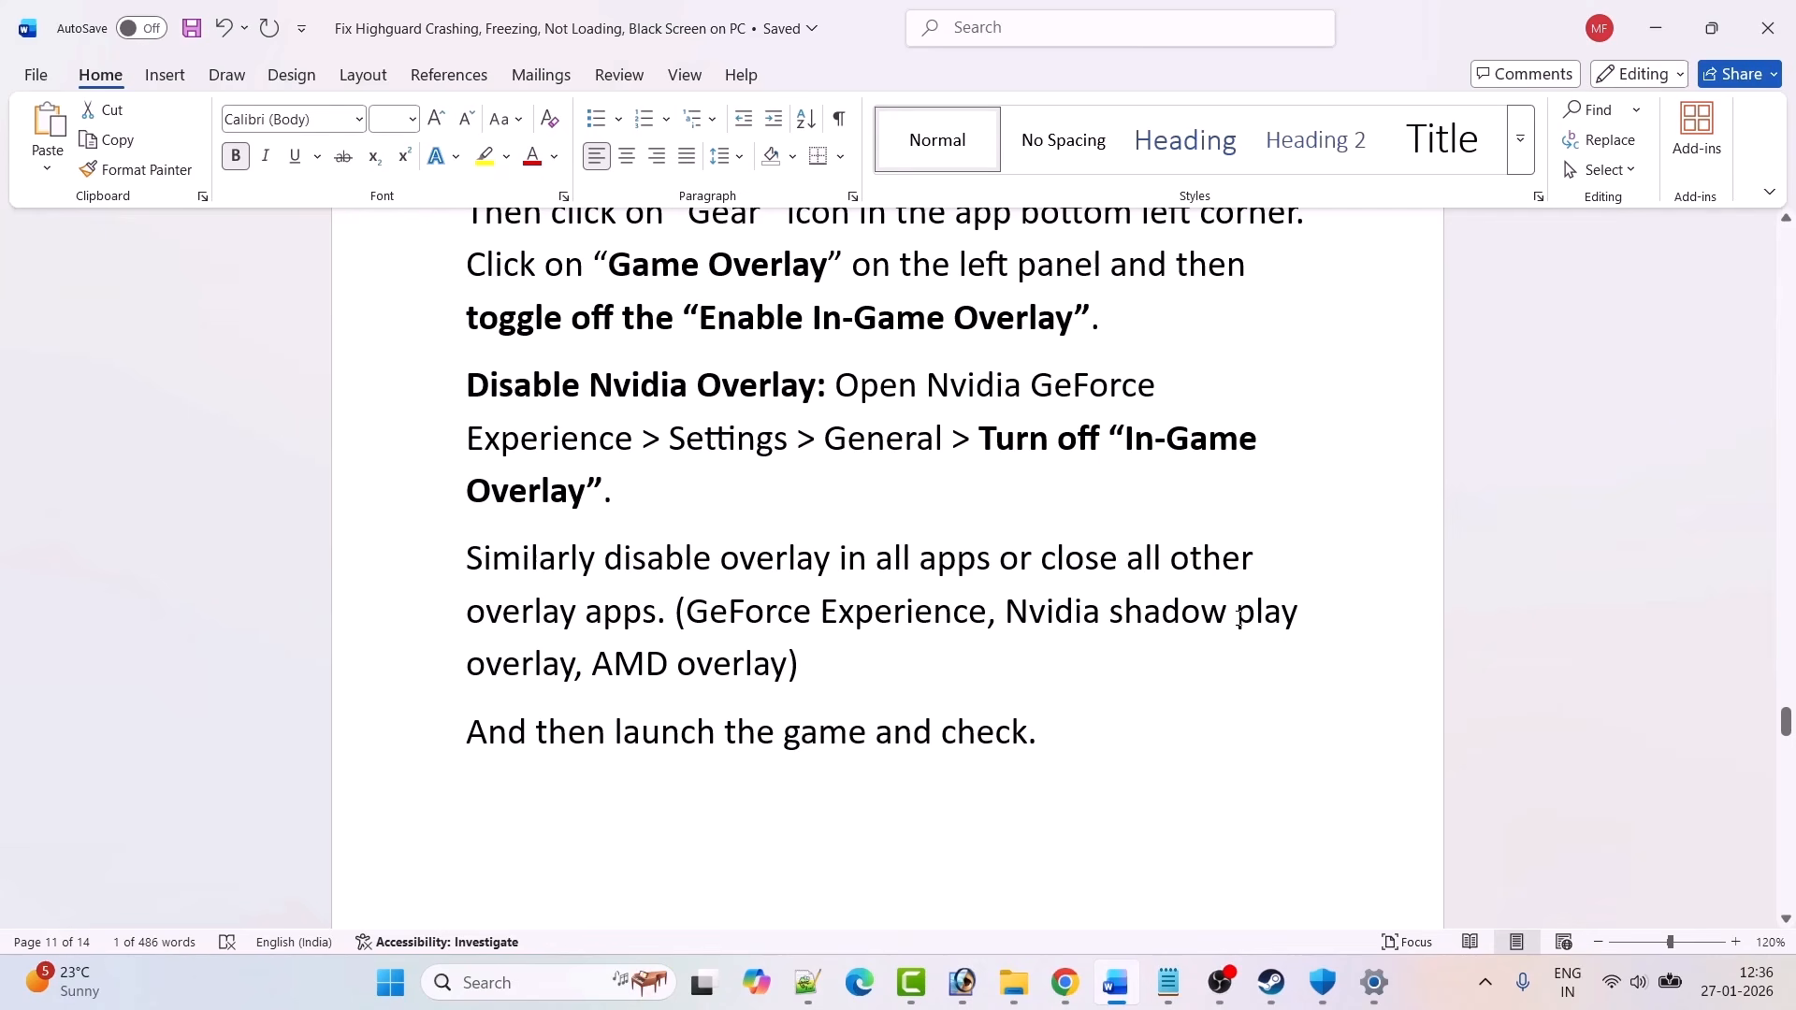
{"action": "scroll", "coordinate": [777, 671], "scroll_direction": "down", "scroll_amount": 2}
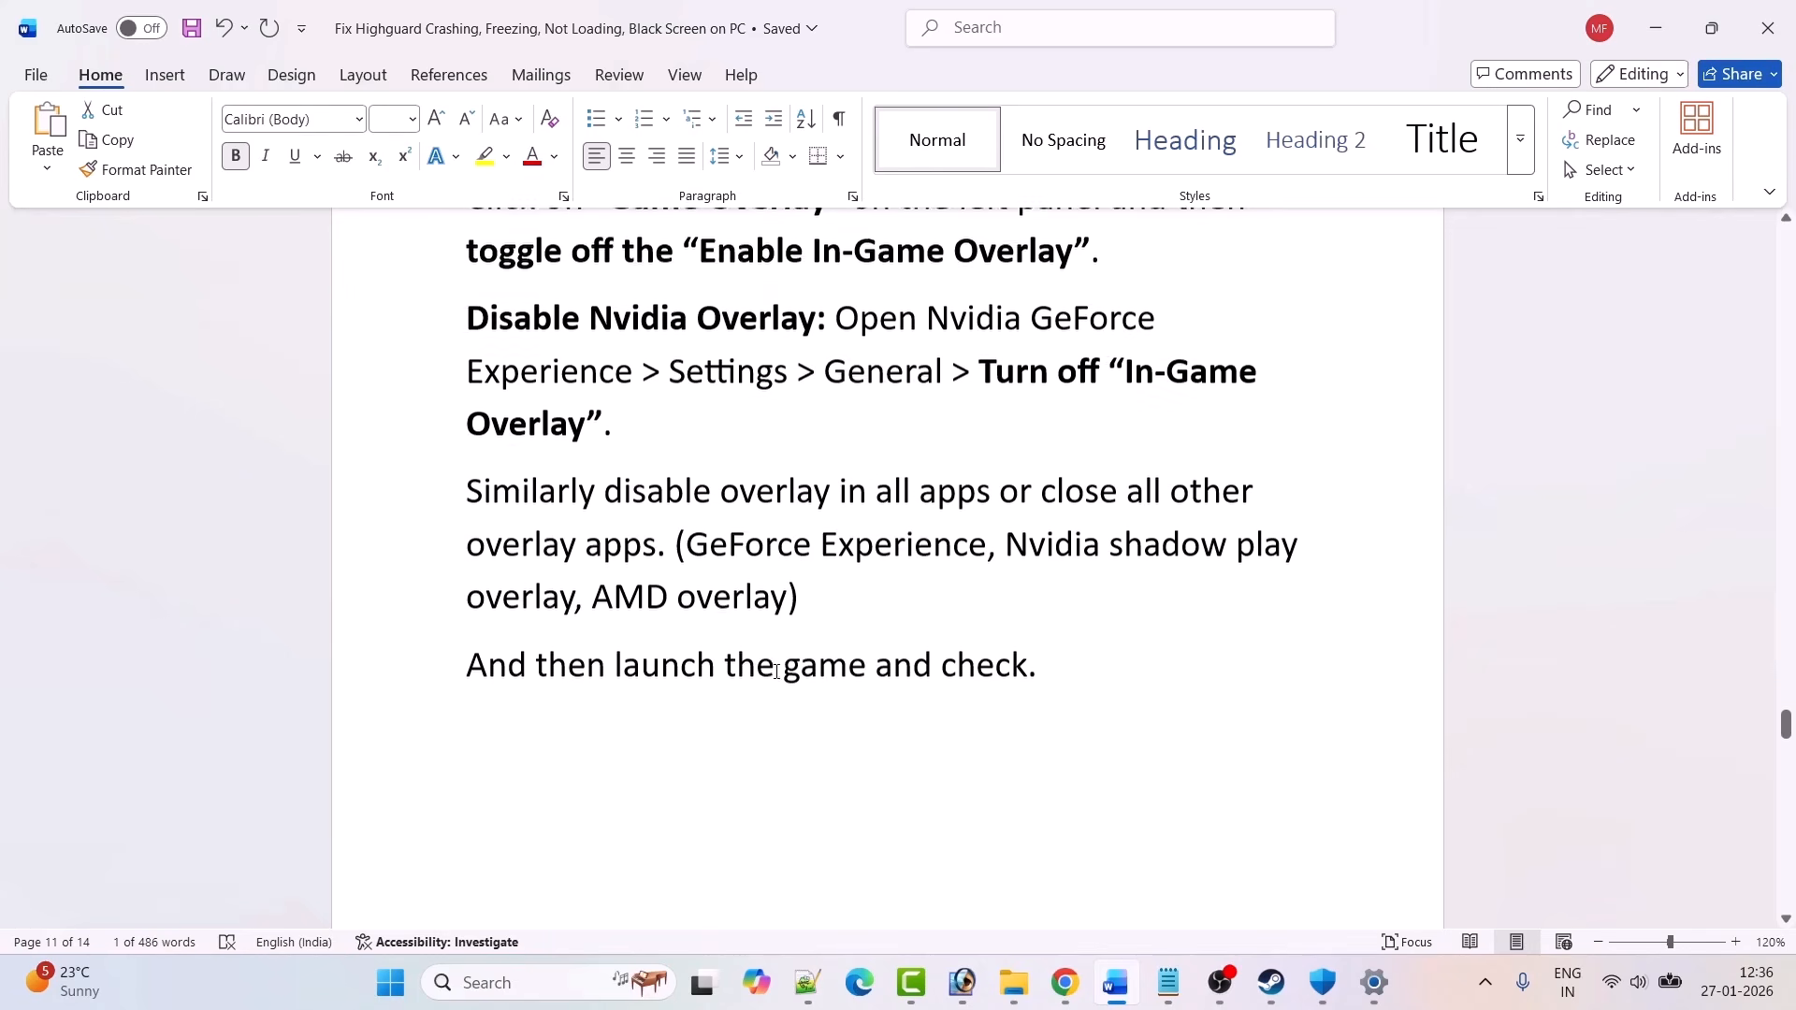
{"action": "scroll", "coordinate": [998, 645], "scroll_direction": "down", "scroll_amount": 9}
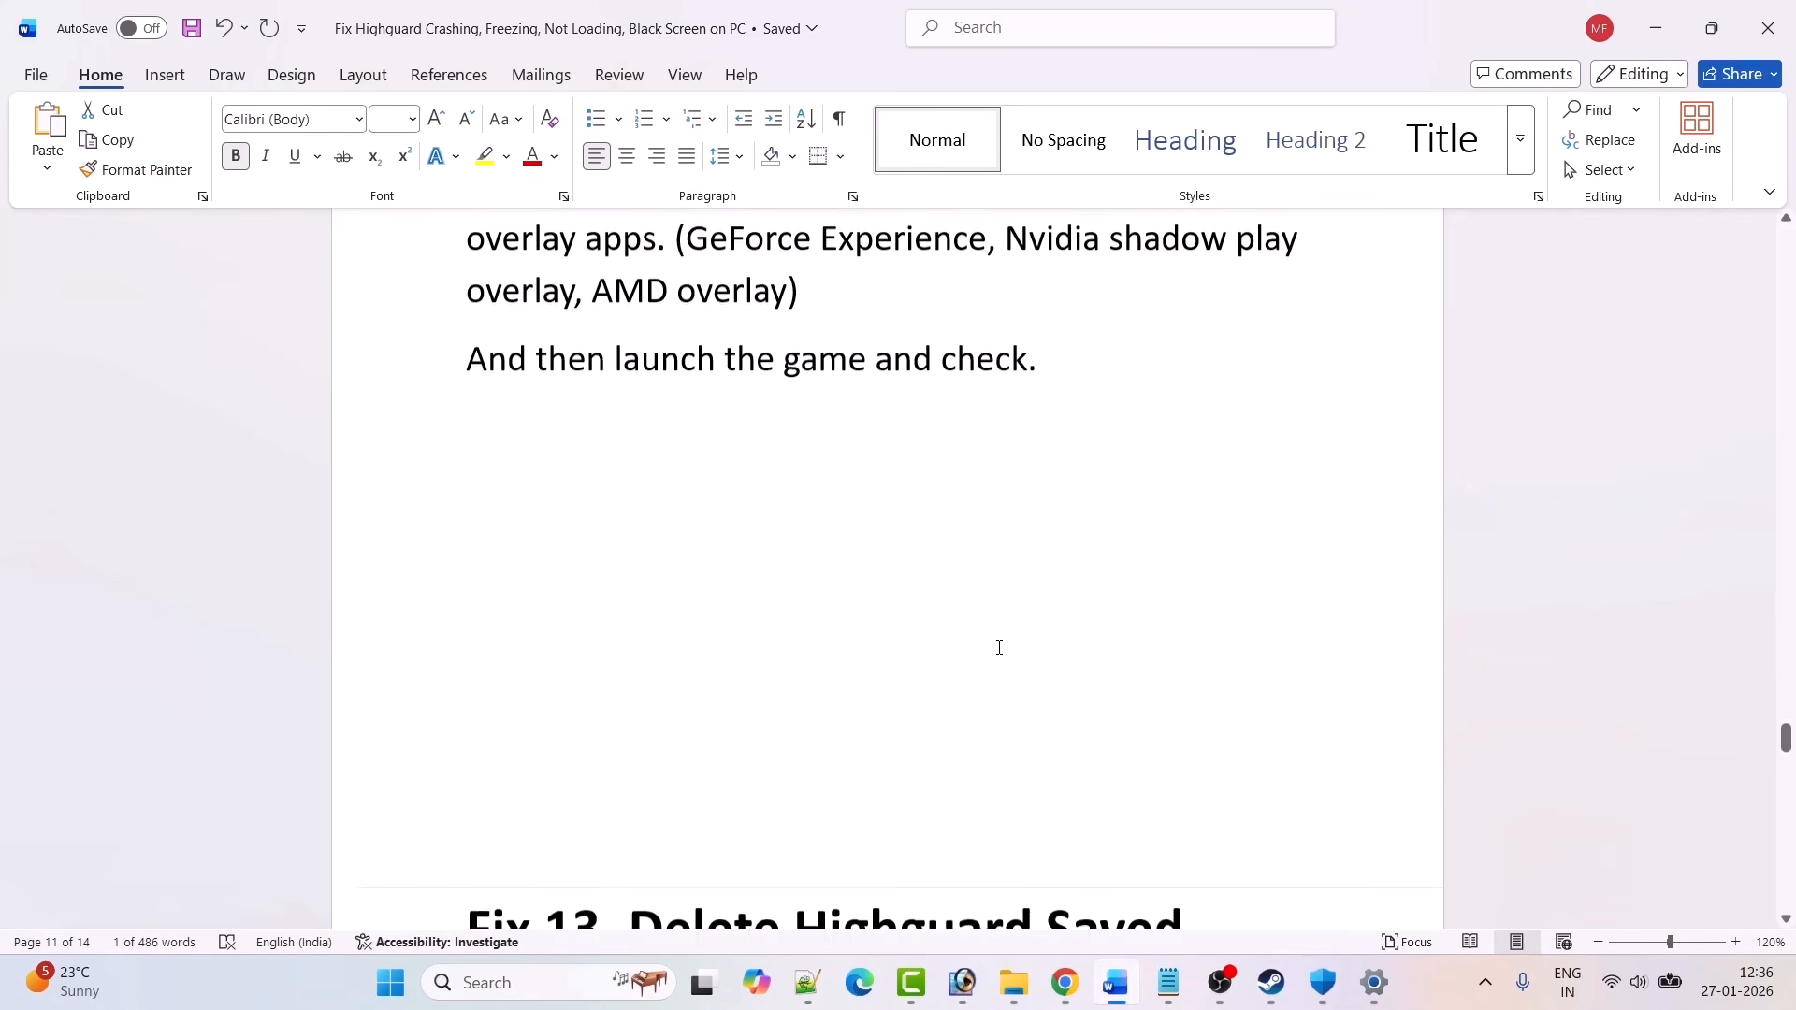
{"action": "scroll", "coordinate": [998, 647], "scroll_direction": "down", "scroll_amount": 1}
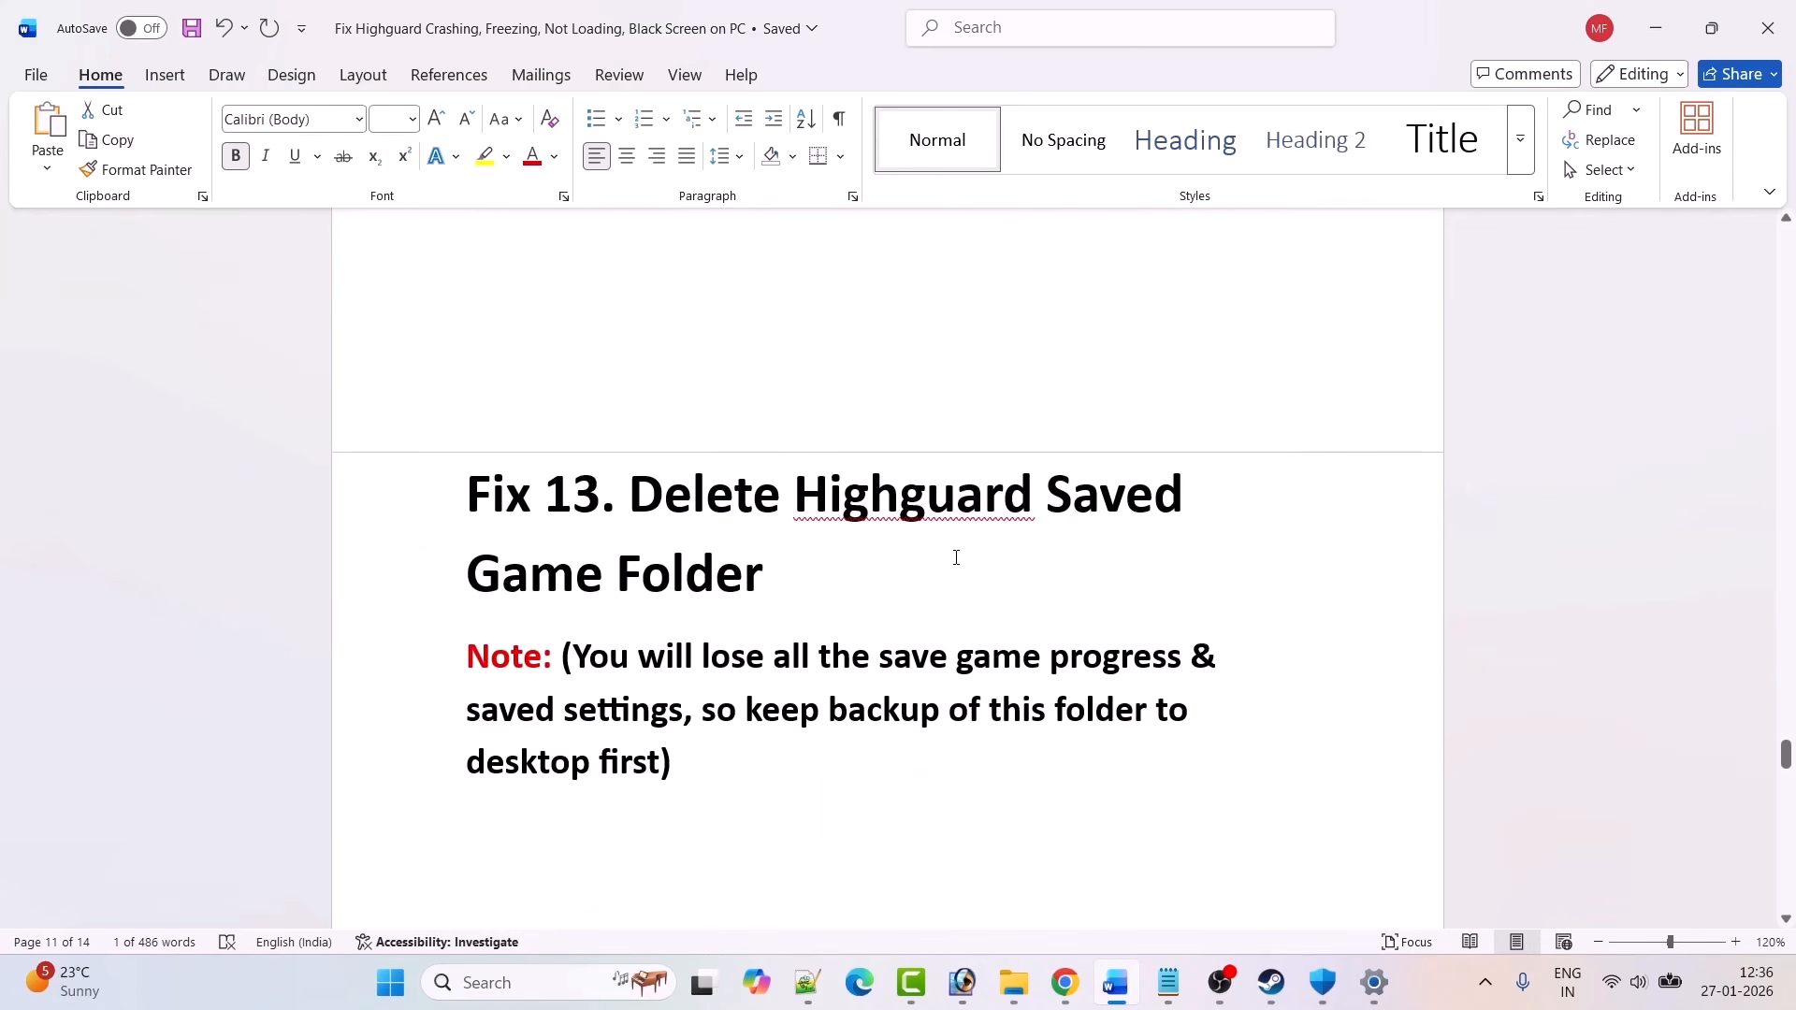
{"action": "scroll", "coordinate": [794, 585], "scroll_direction": "down", "scroll_amount": 2}
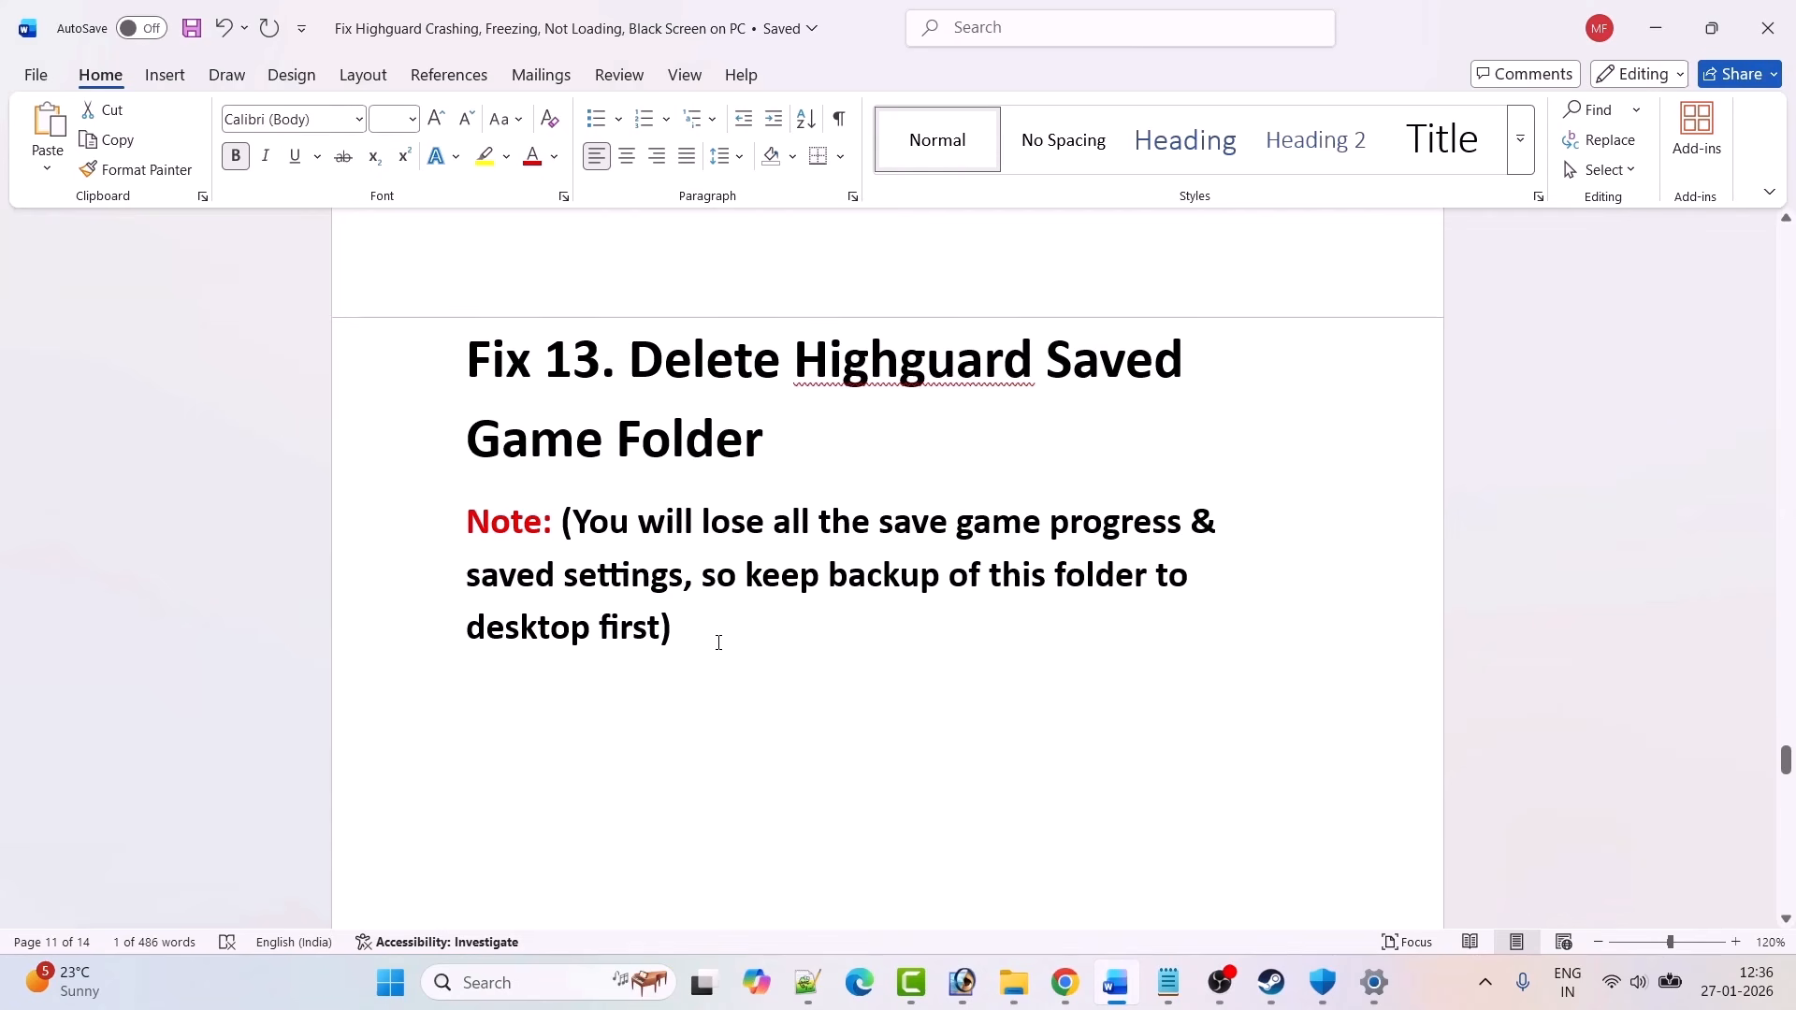
Step: Open the user's profile folder under C:\Users in File Explorer and check the Hidden items display option
{"action": "key", "text": "super+e"}
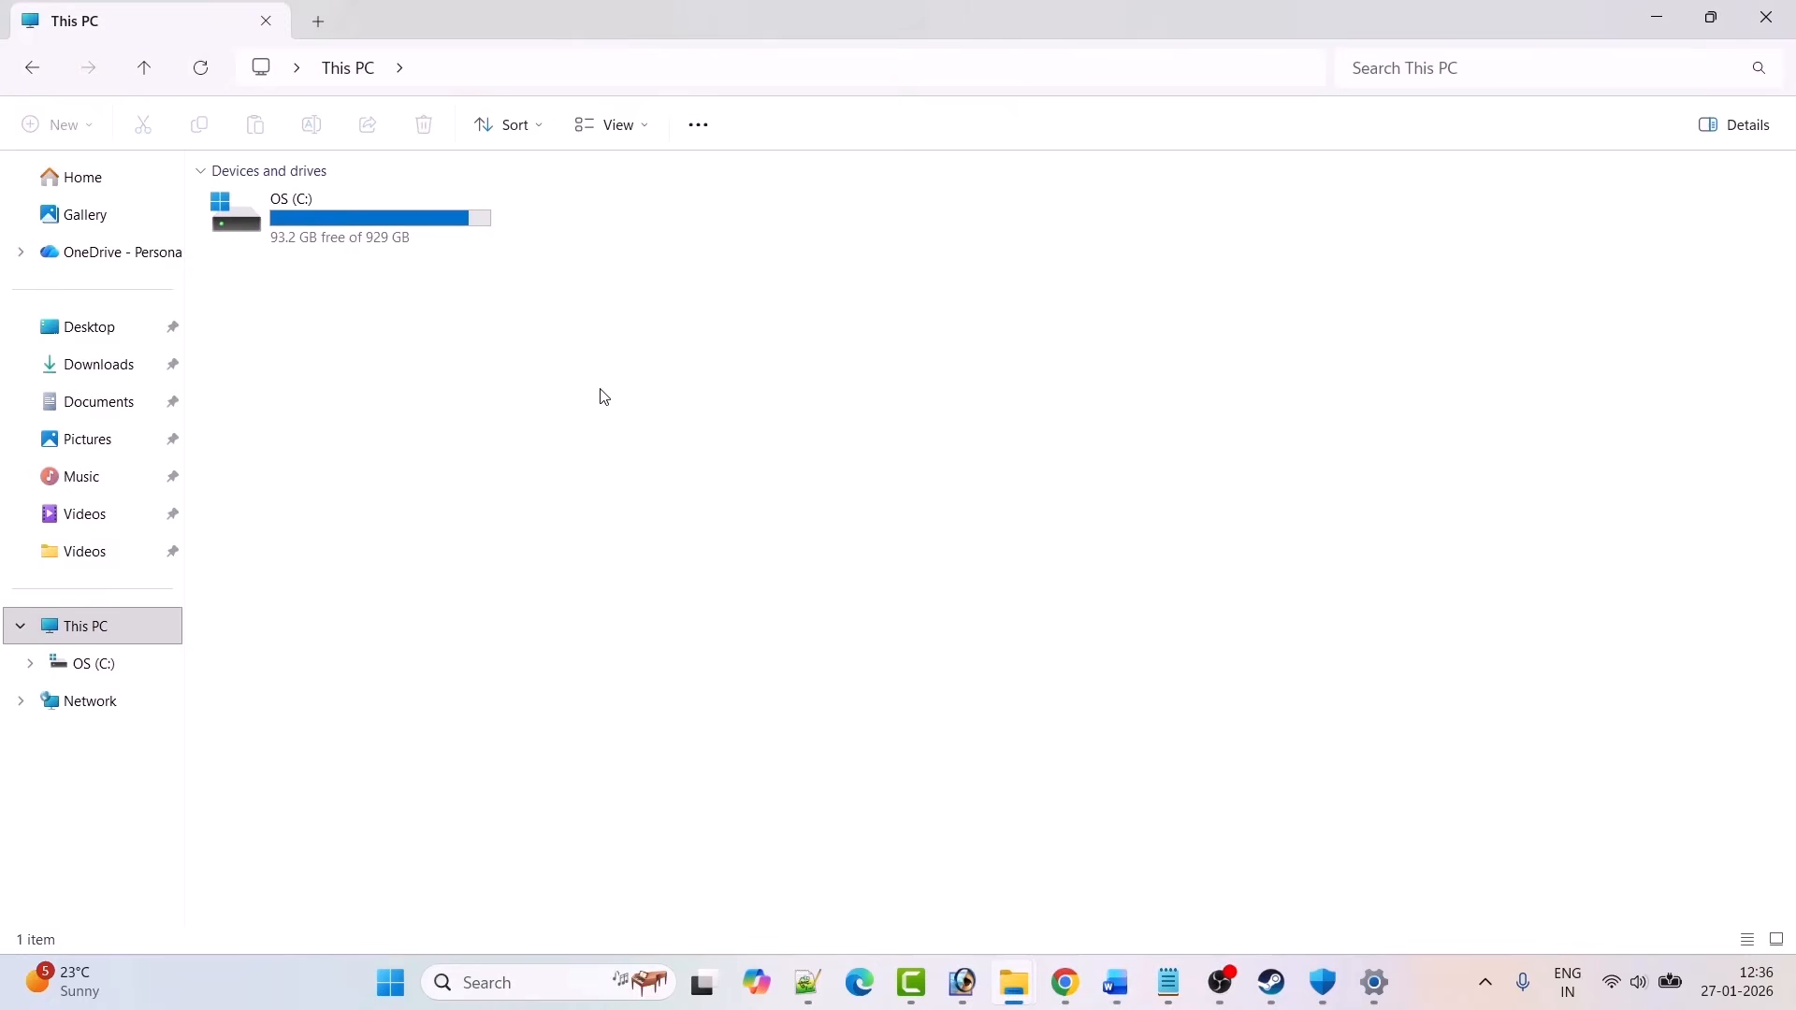
{"action": "double_click", "coordinate": [368, 221]}
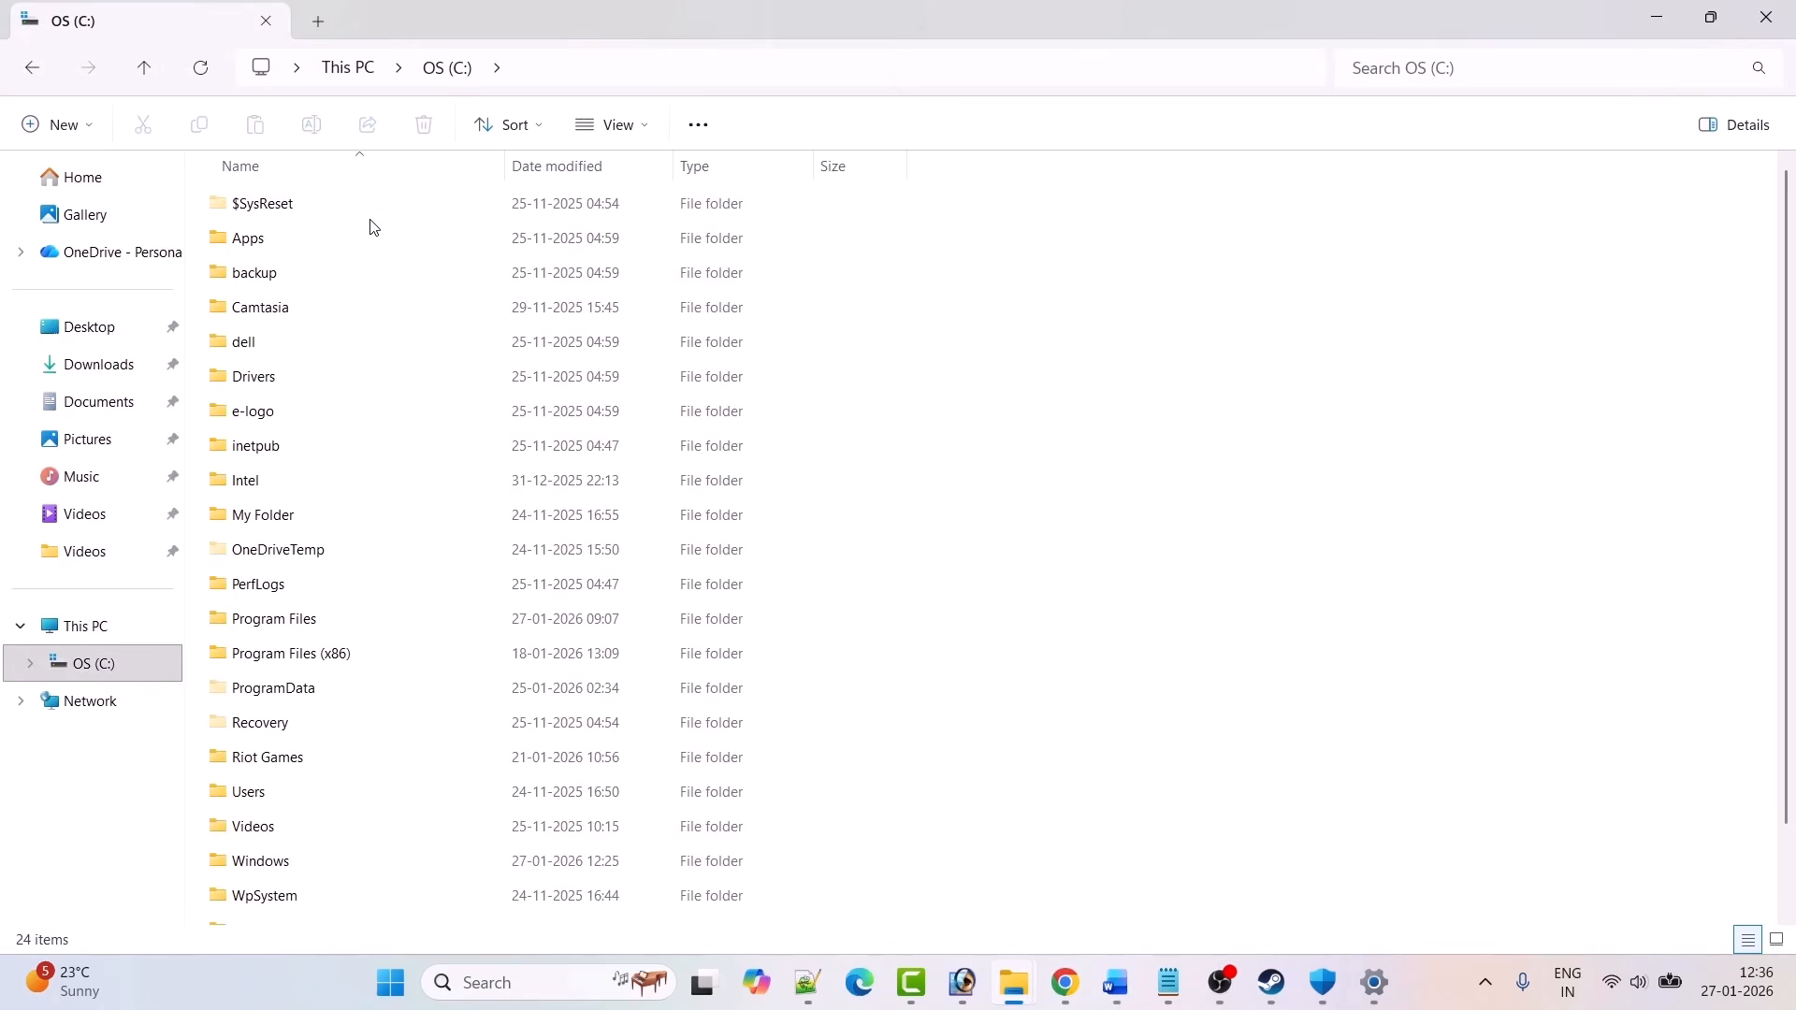
{"action": "double_click", "coordinate": [288, 797]}
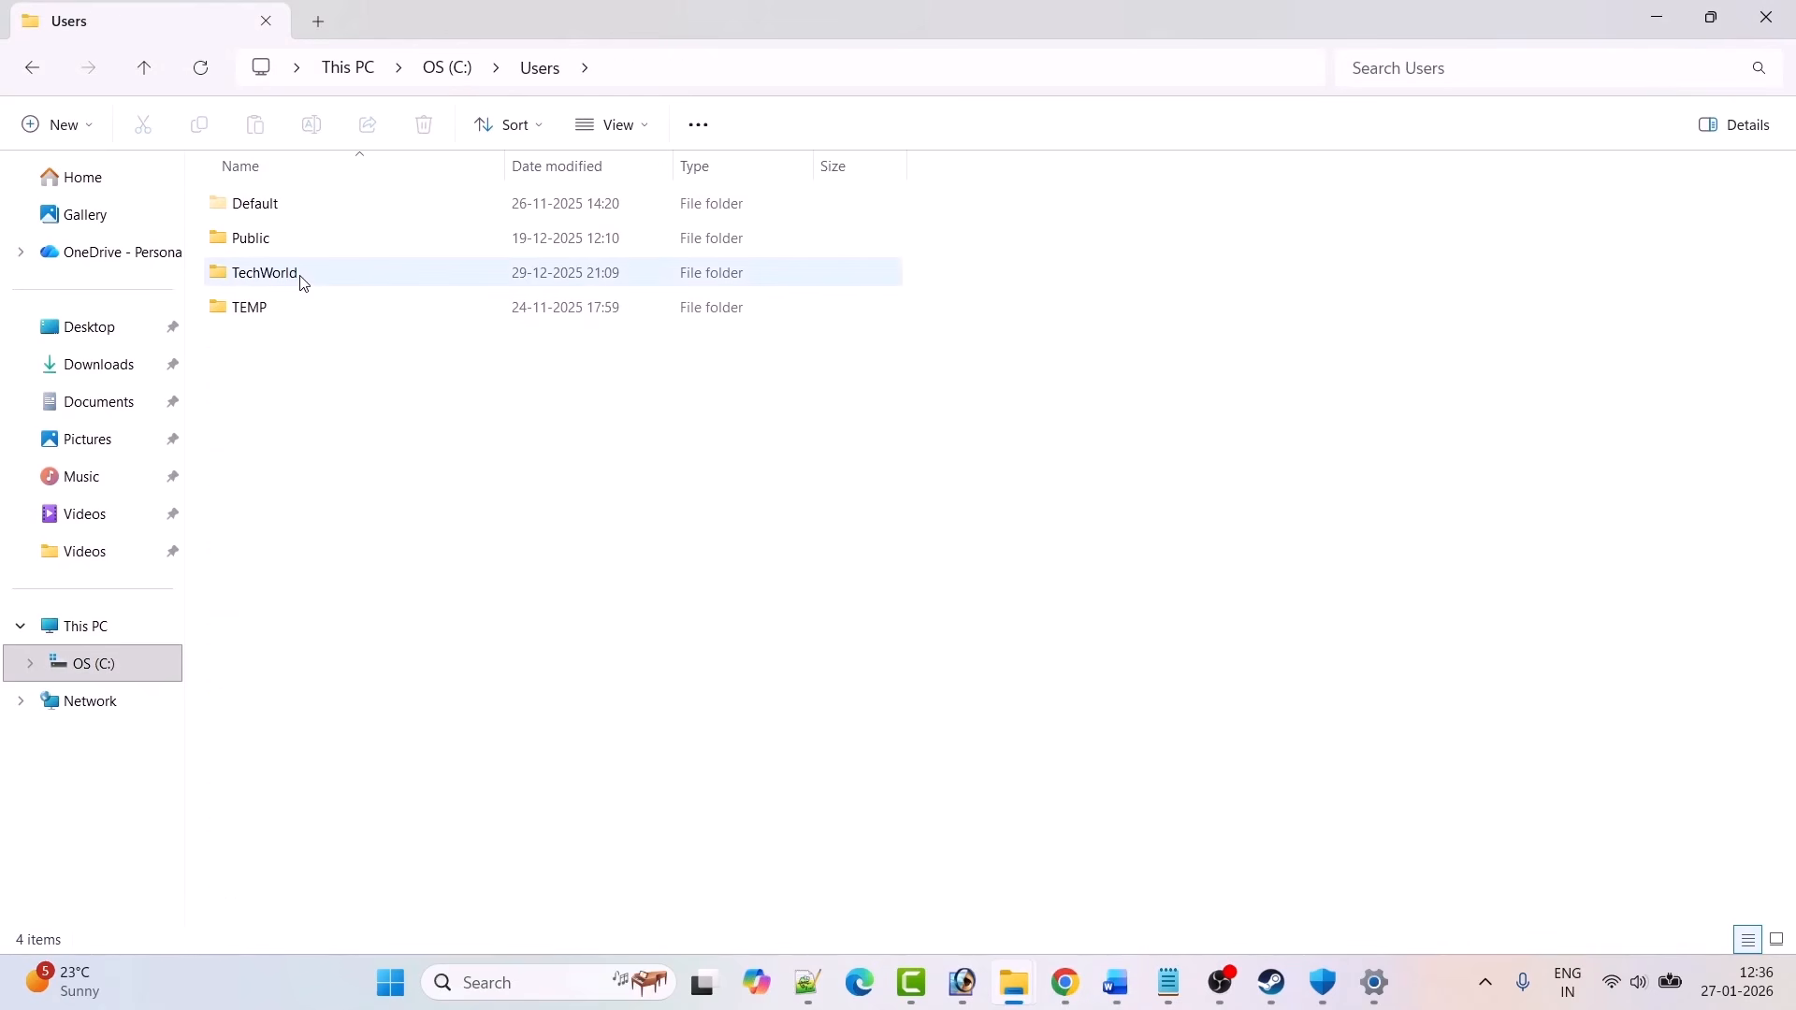
{"action": "double_click", "coordinate": [296, 281]}
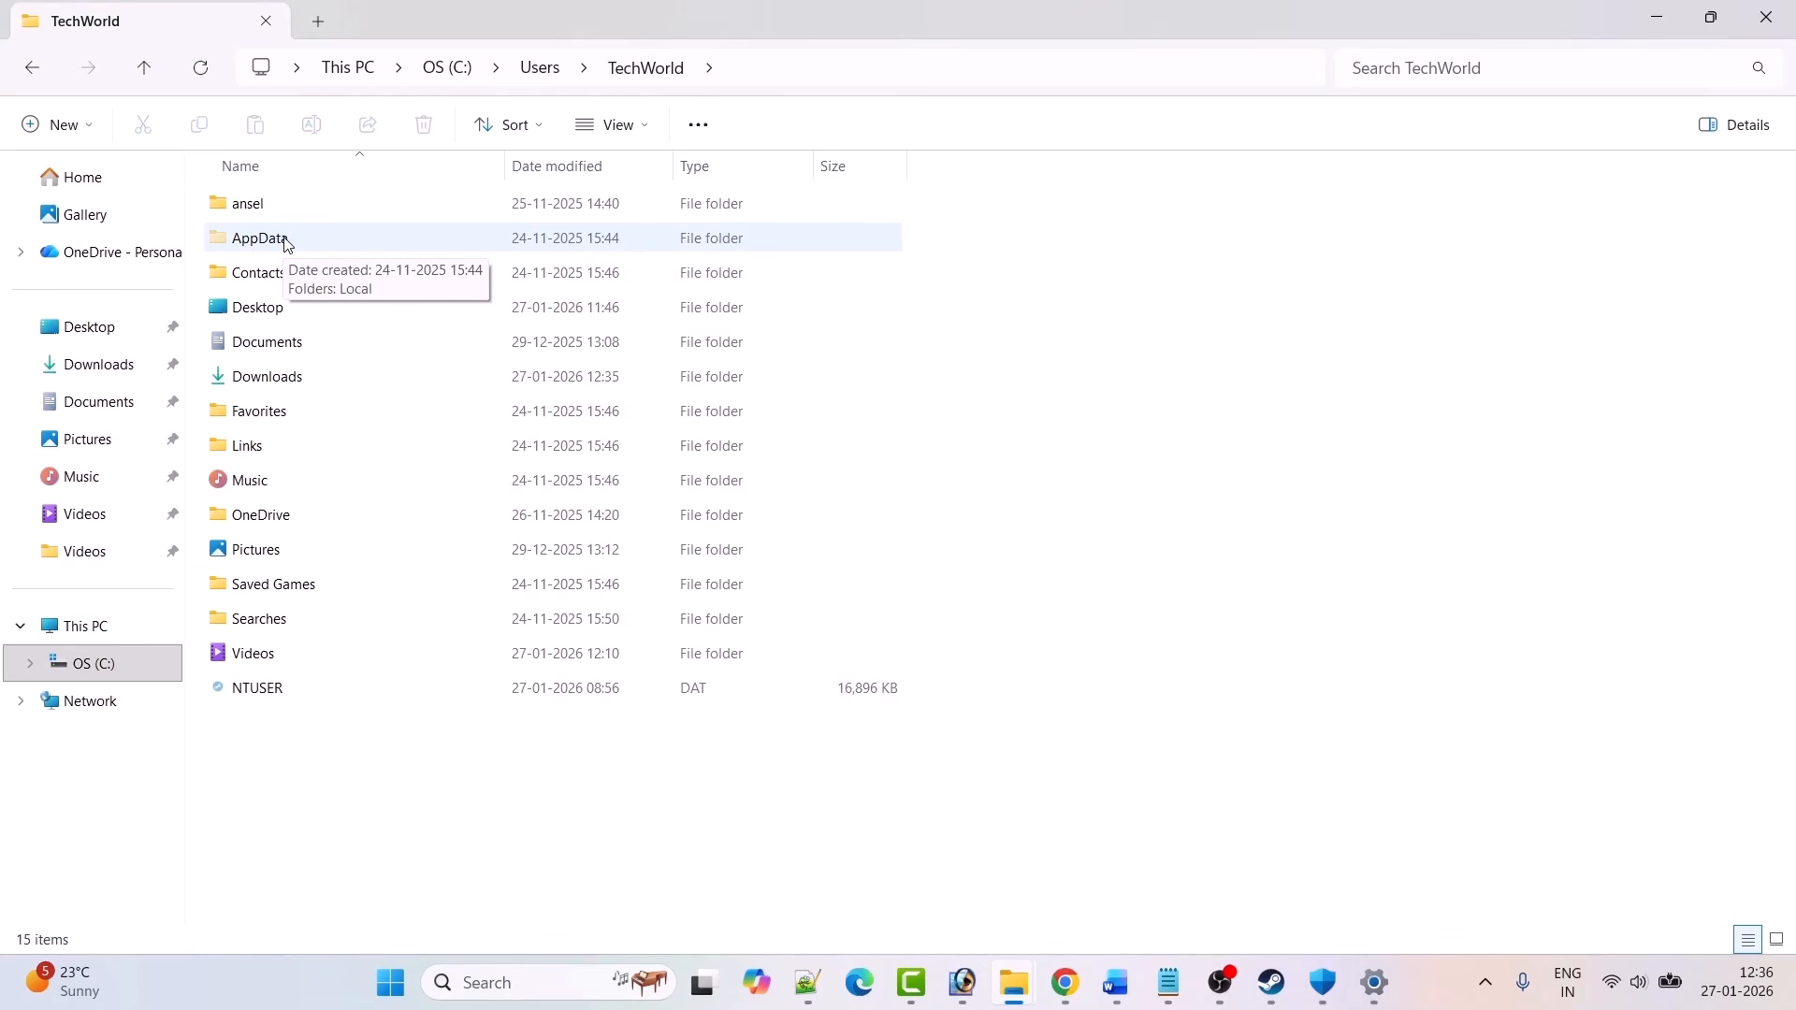
{"action": "left_click", "coordinate": [647, 127]}
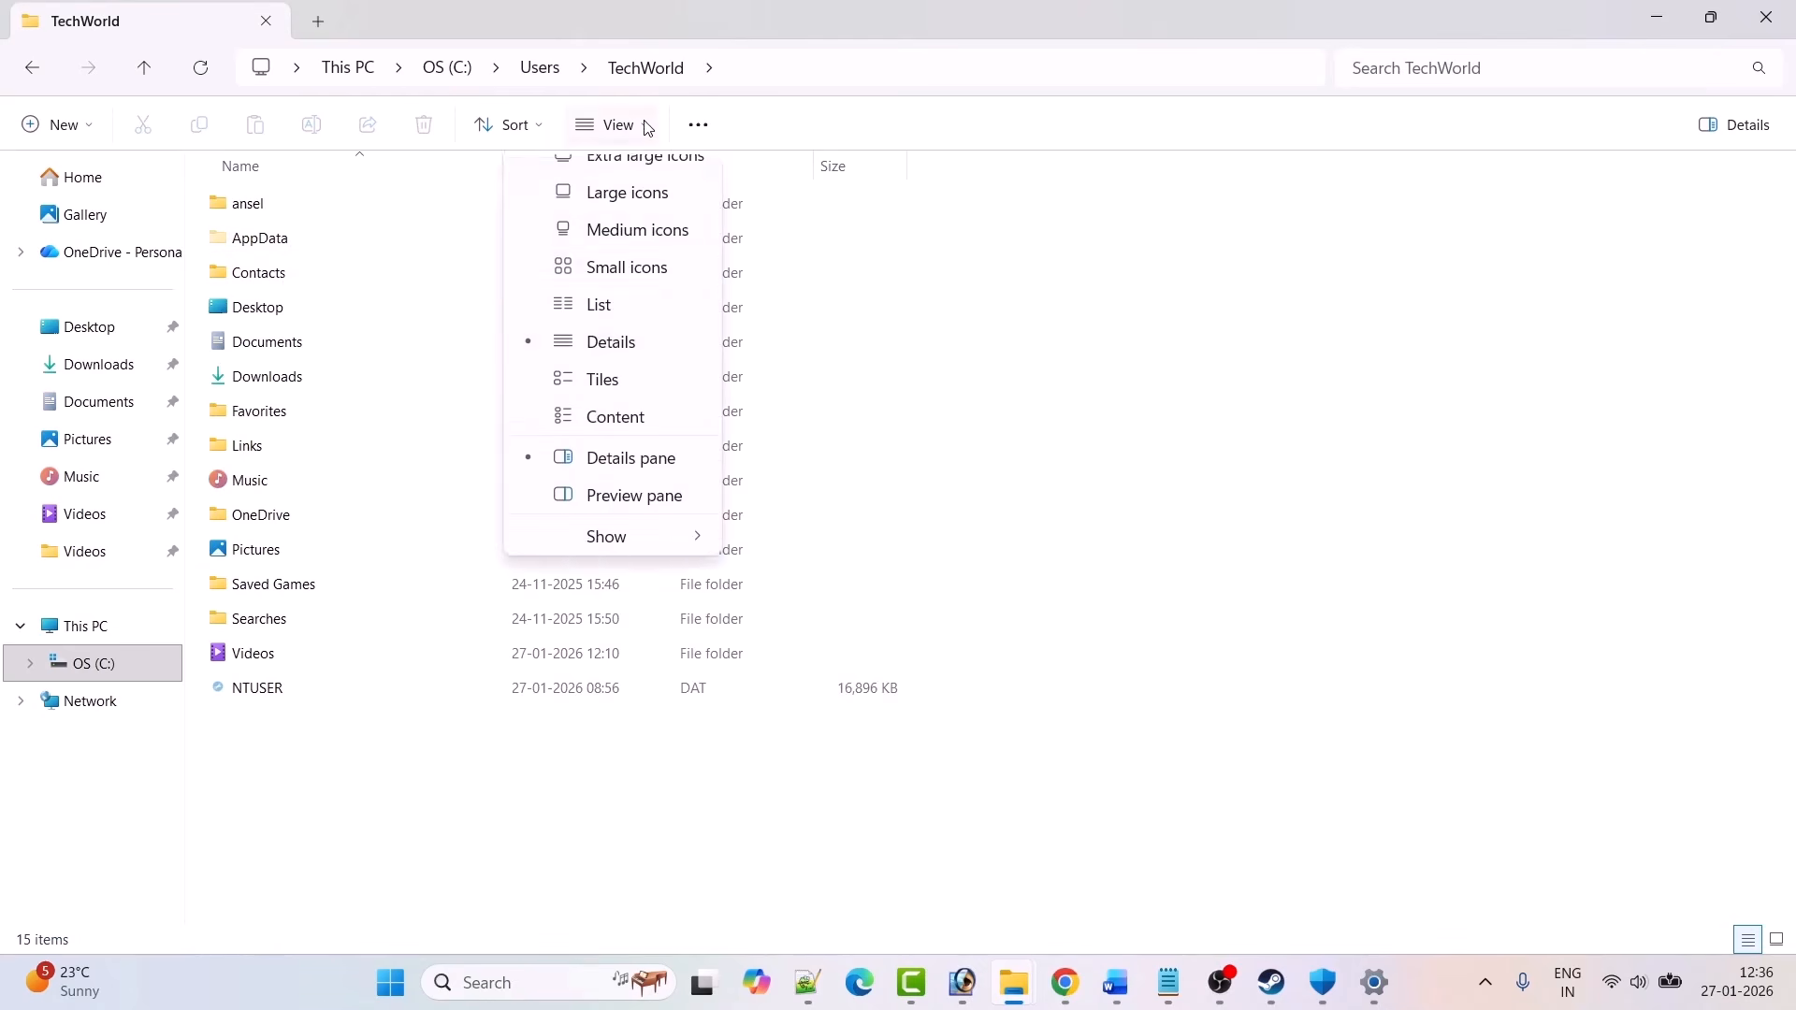
{"action": "mouse_move", "coordinate": [645, 562]}
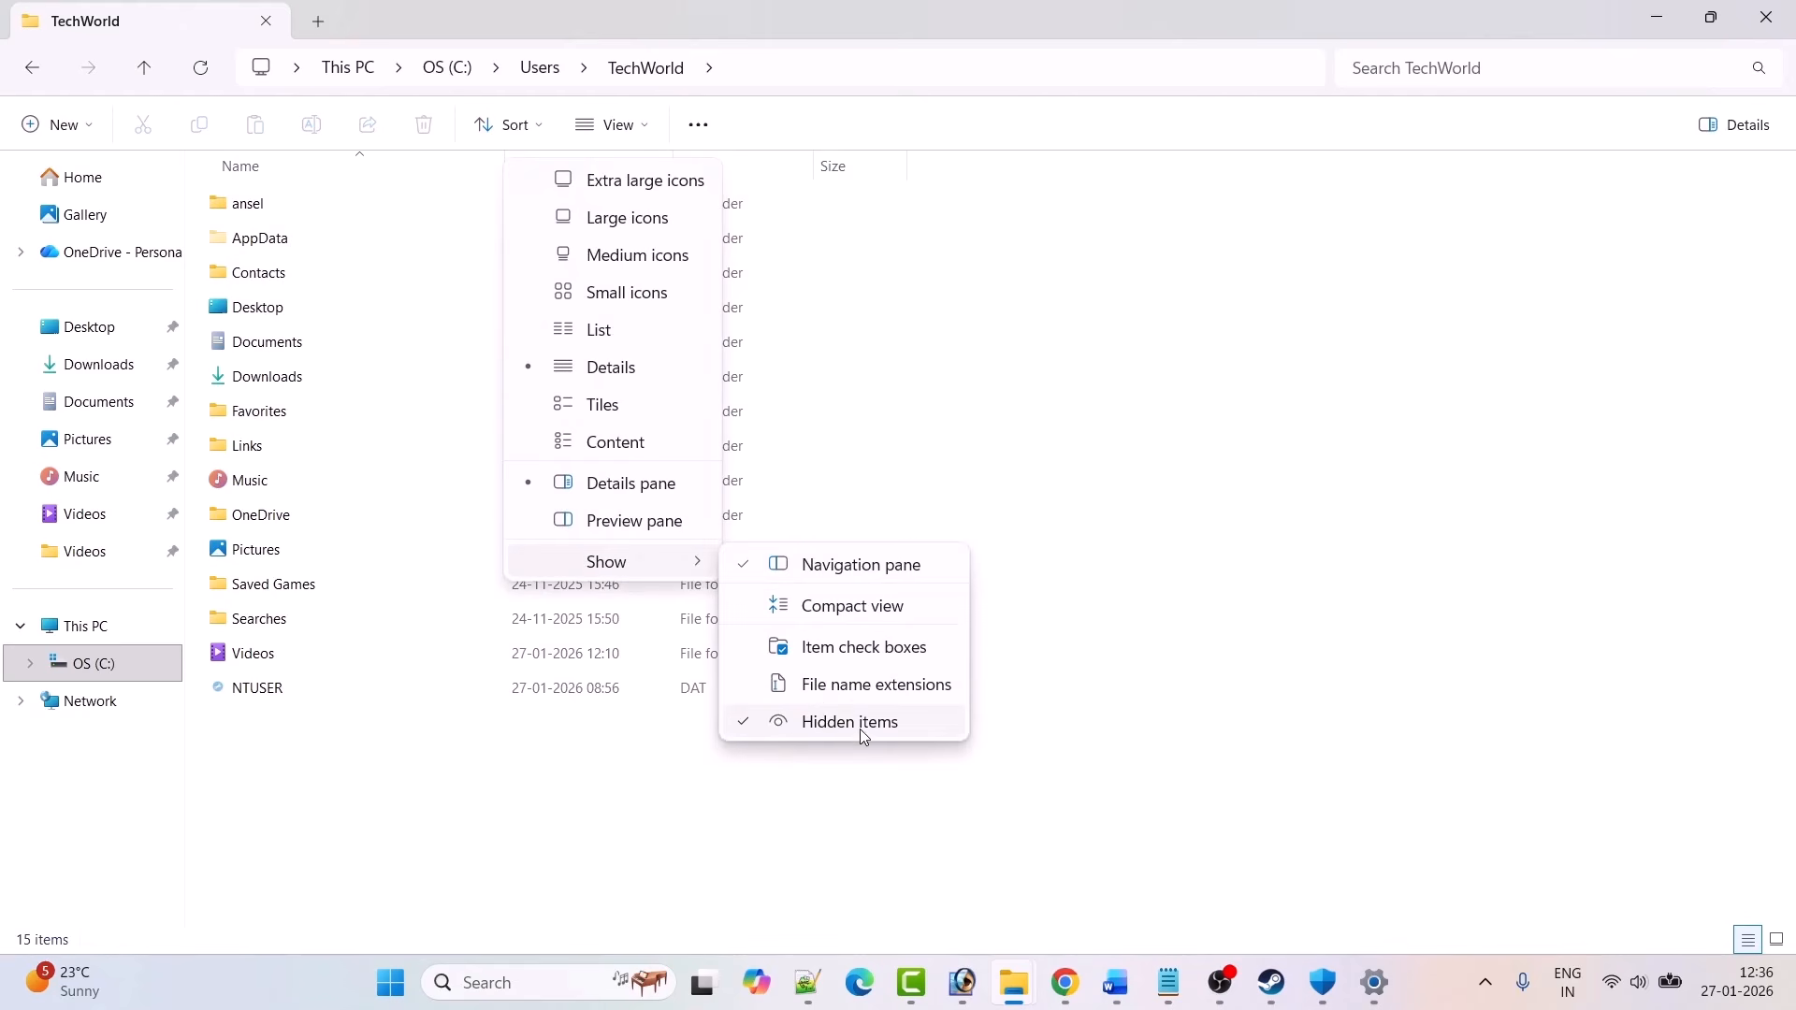
{"action": "left_click", "coordinate": [823, 814]}
Step: Find the Highguard folder in AppData\Local and copy it for a backup
{"action": "double_click", "coordinate": [290, 246]}
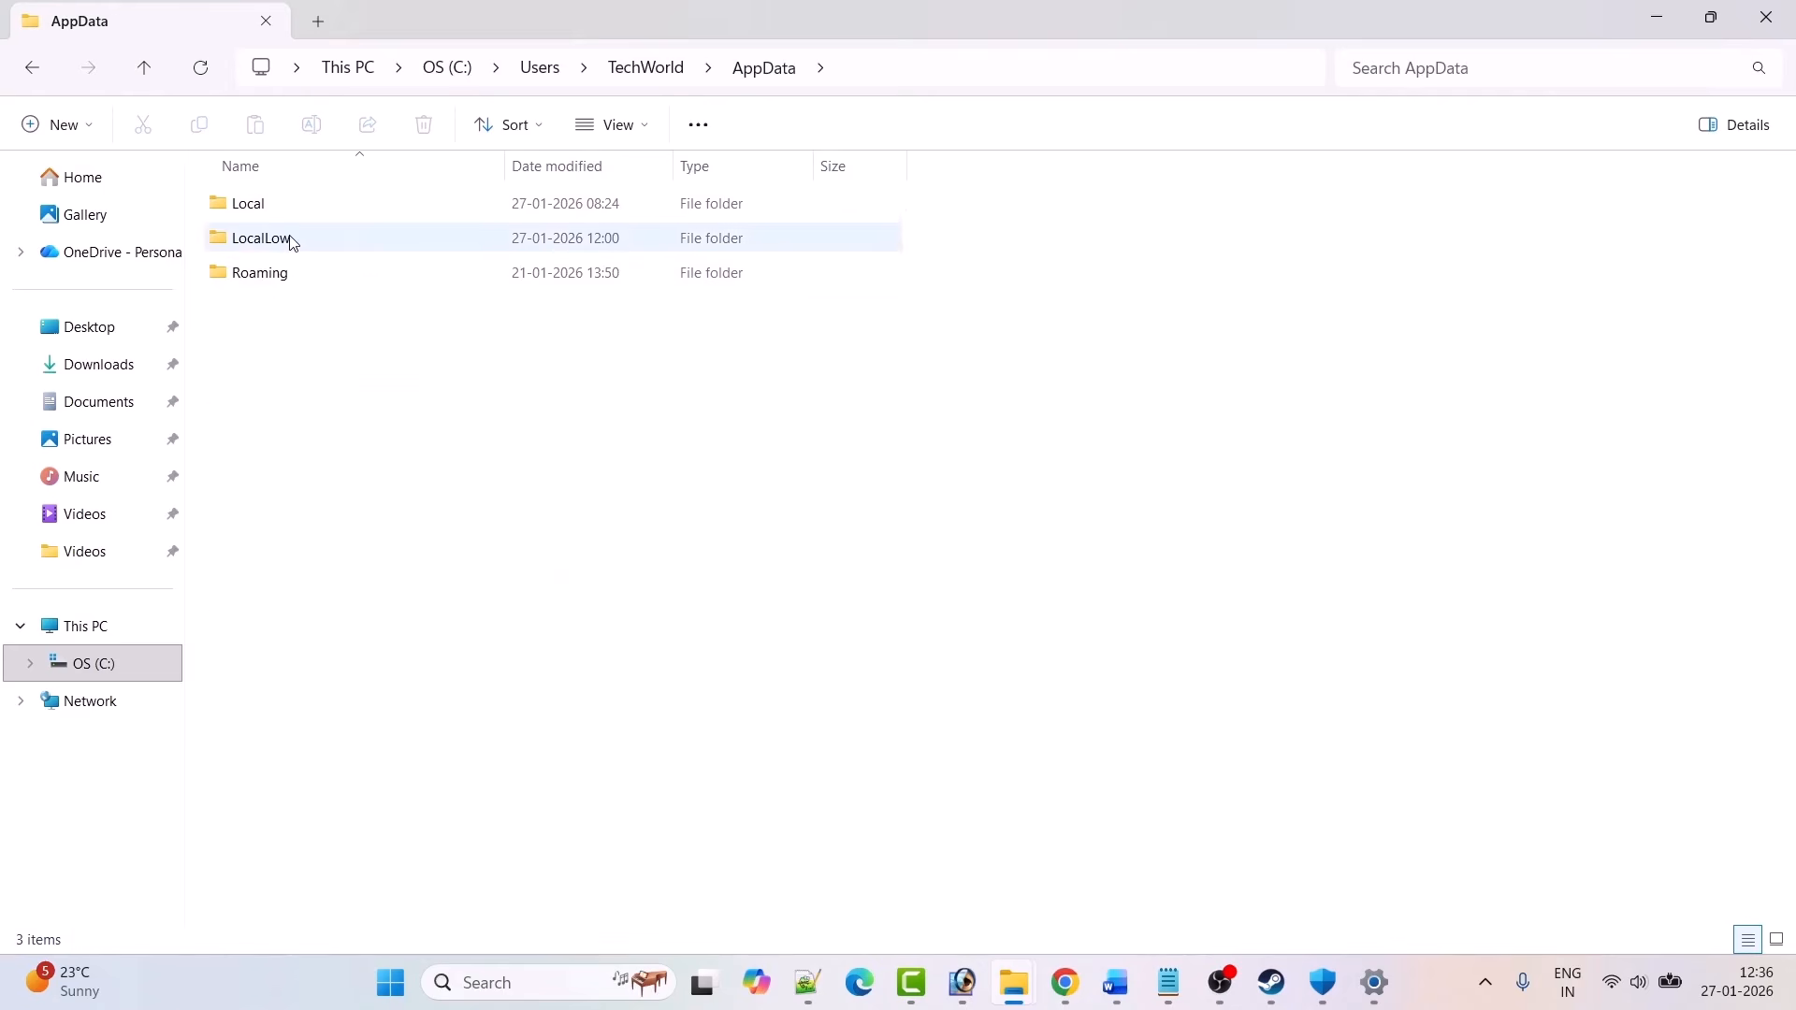
{"action": "double_click", "coordinate": [269, 206]}
{"action": "key", "text": "h"}
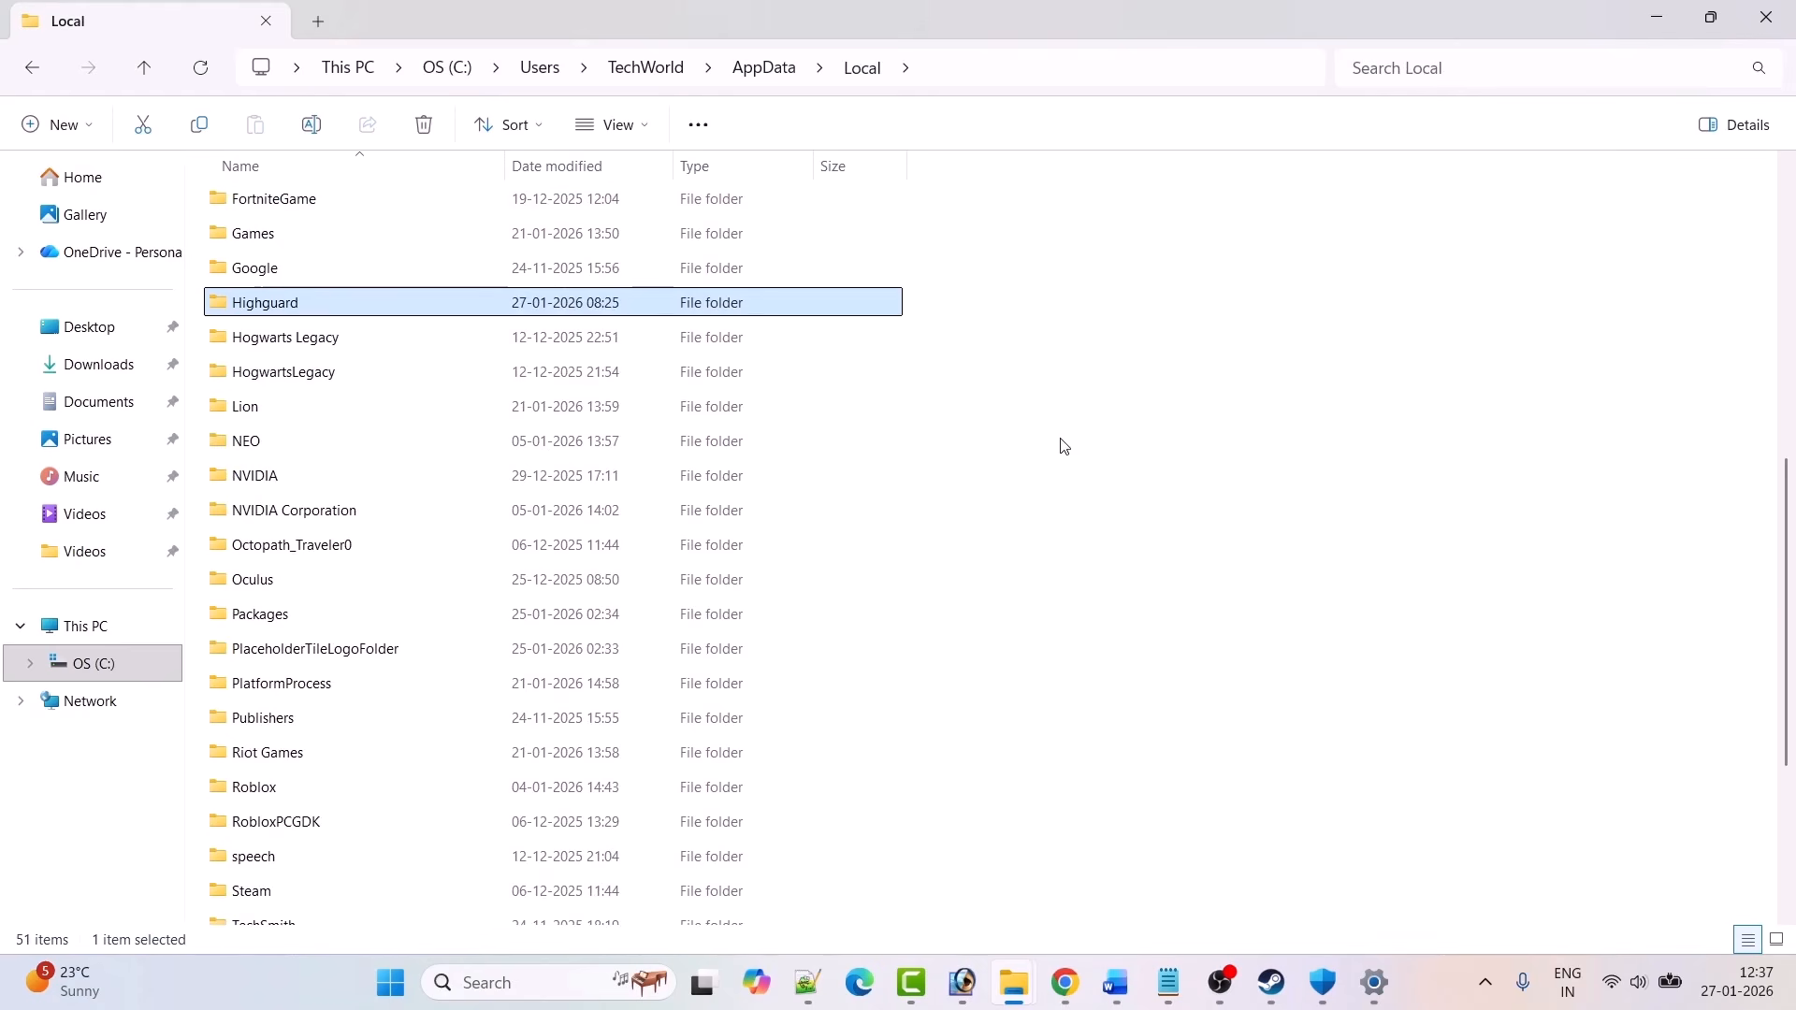
{"action": "right_click", "coordinate": [304, 304]}
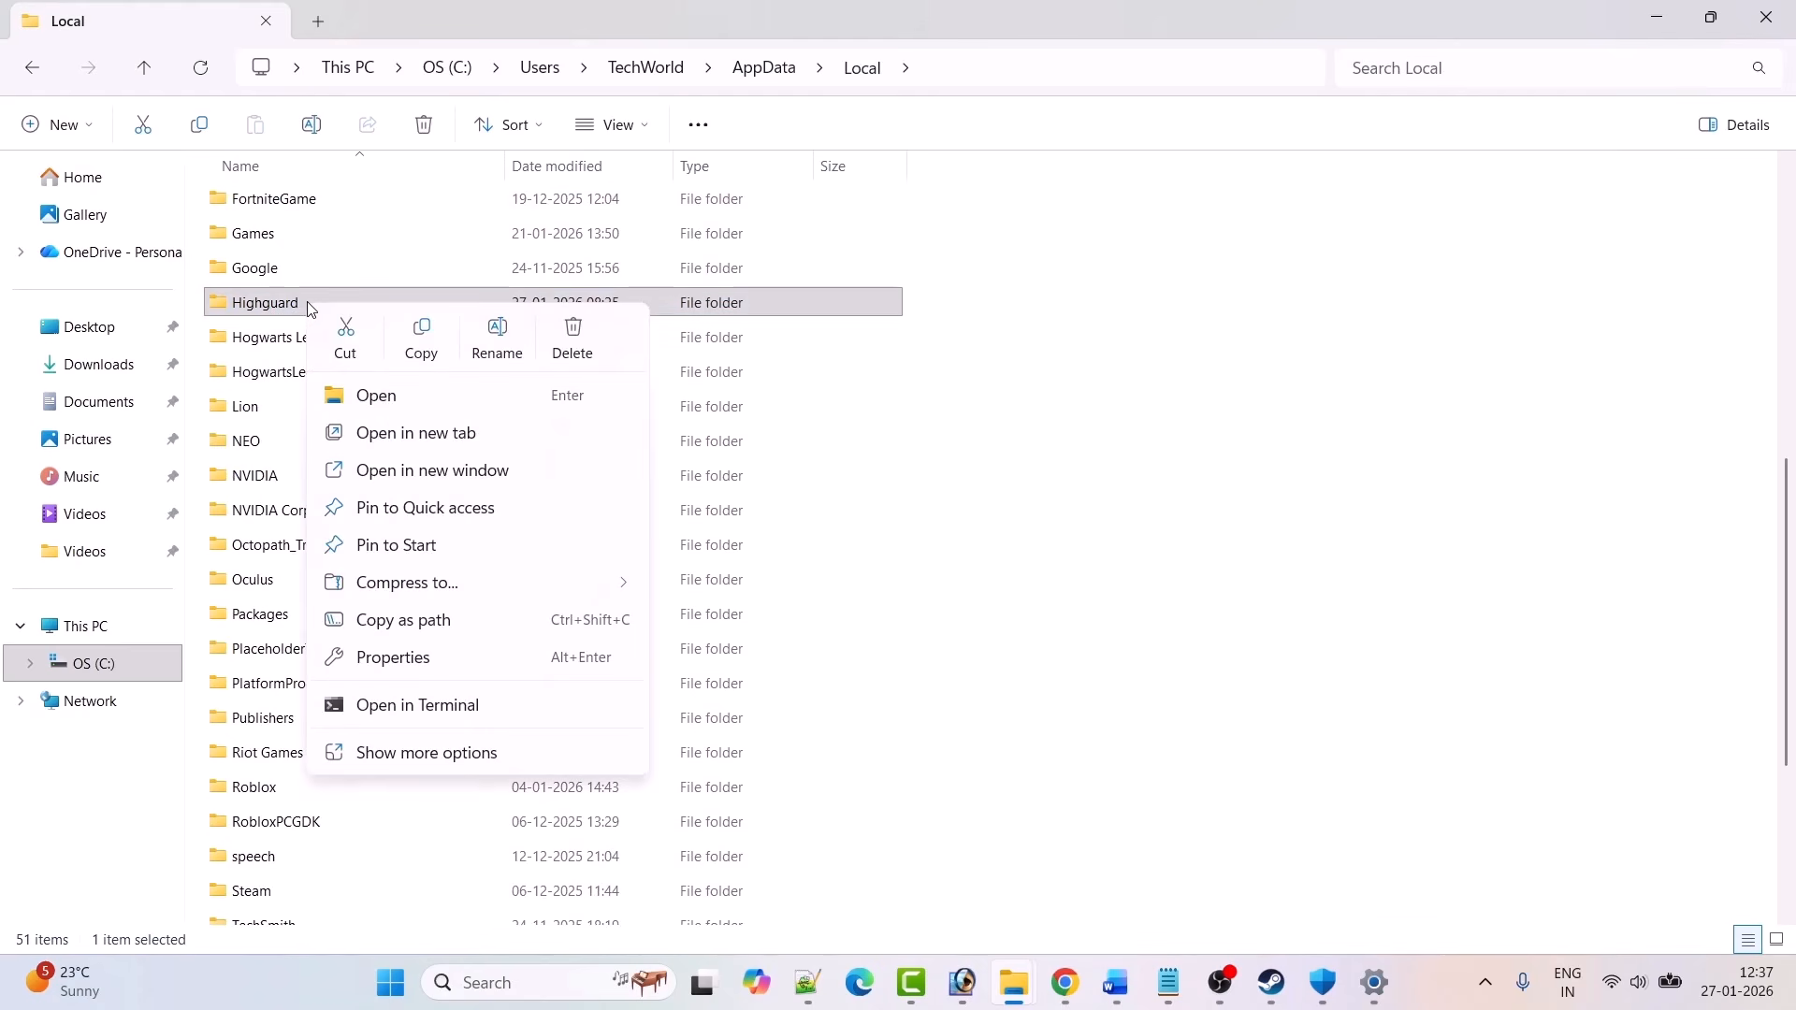
{"action": "left_click", "coordinate": [436, 343]}
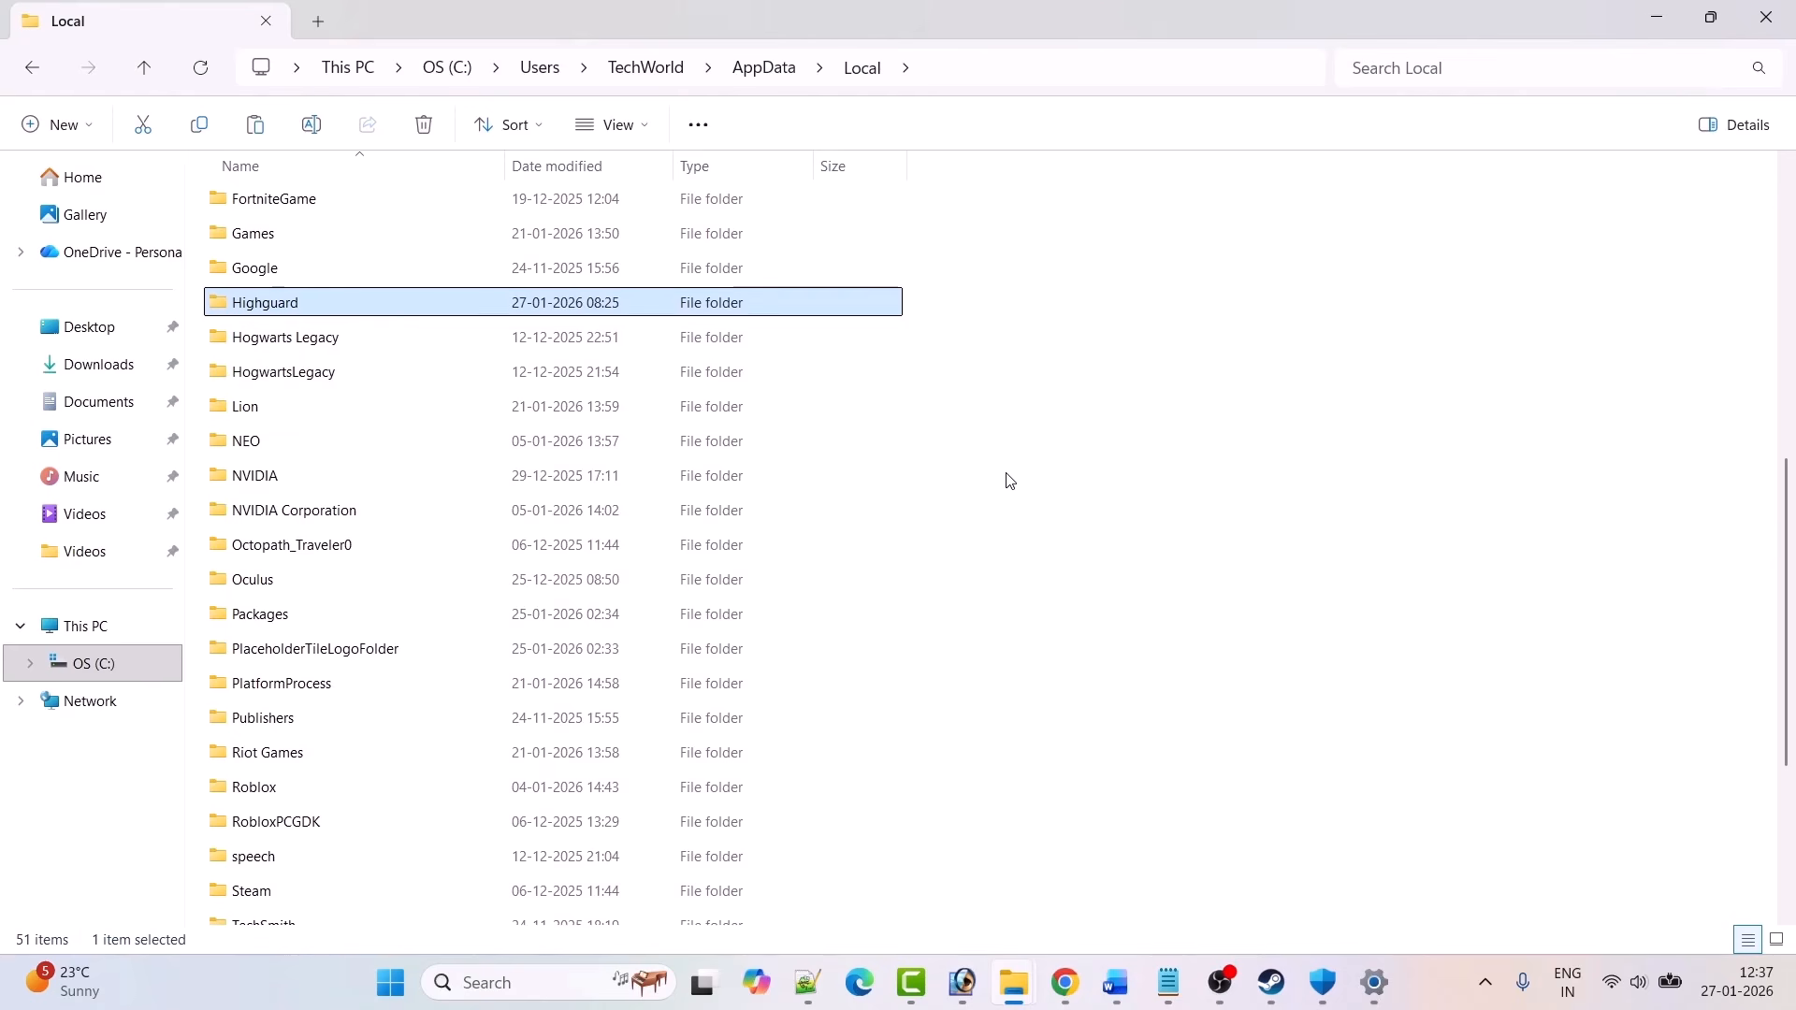
Step: Delete the Highguard folder from AppData\Local and switch to Highguard's page in Steam
{"action": "right_click", "coordinate": [300, 308]}
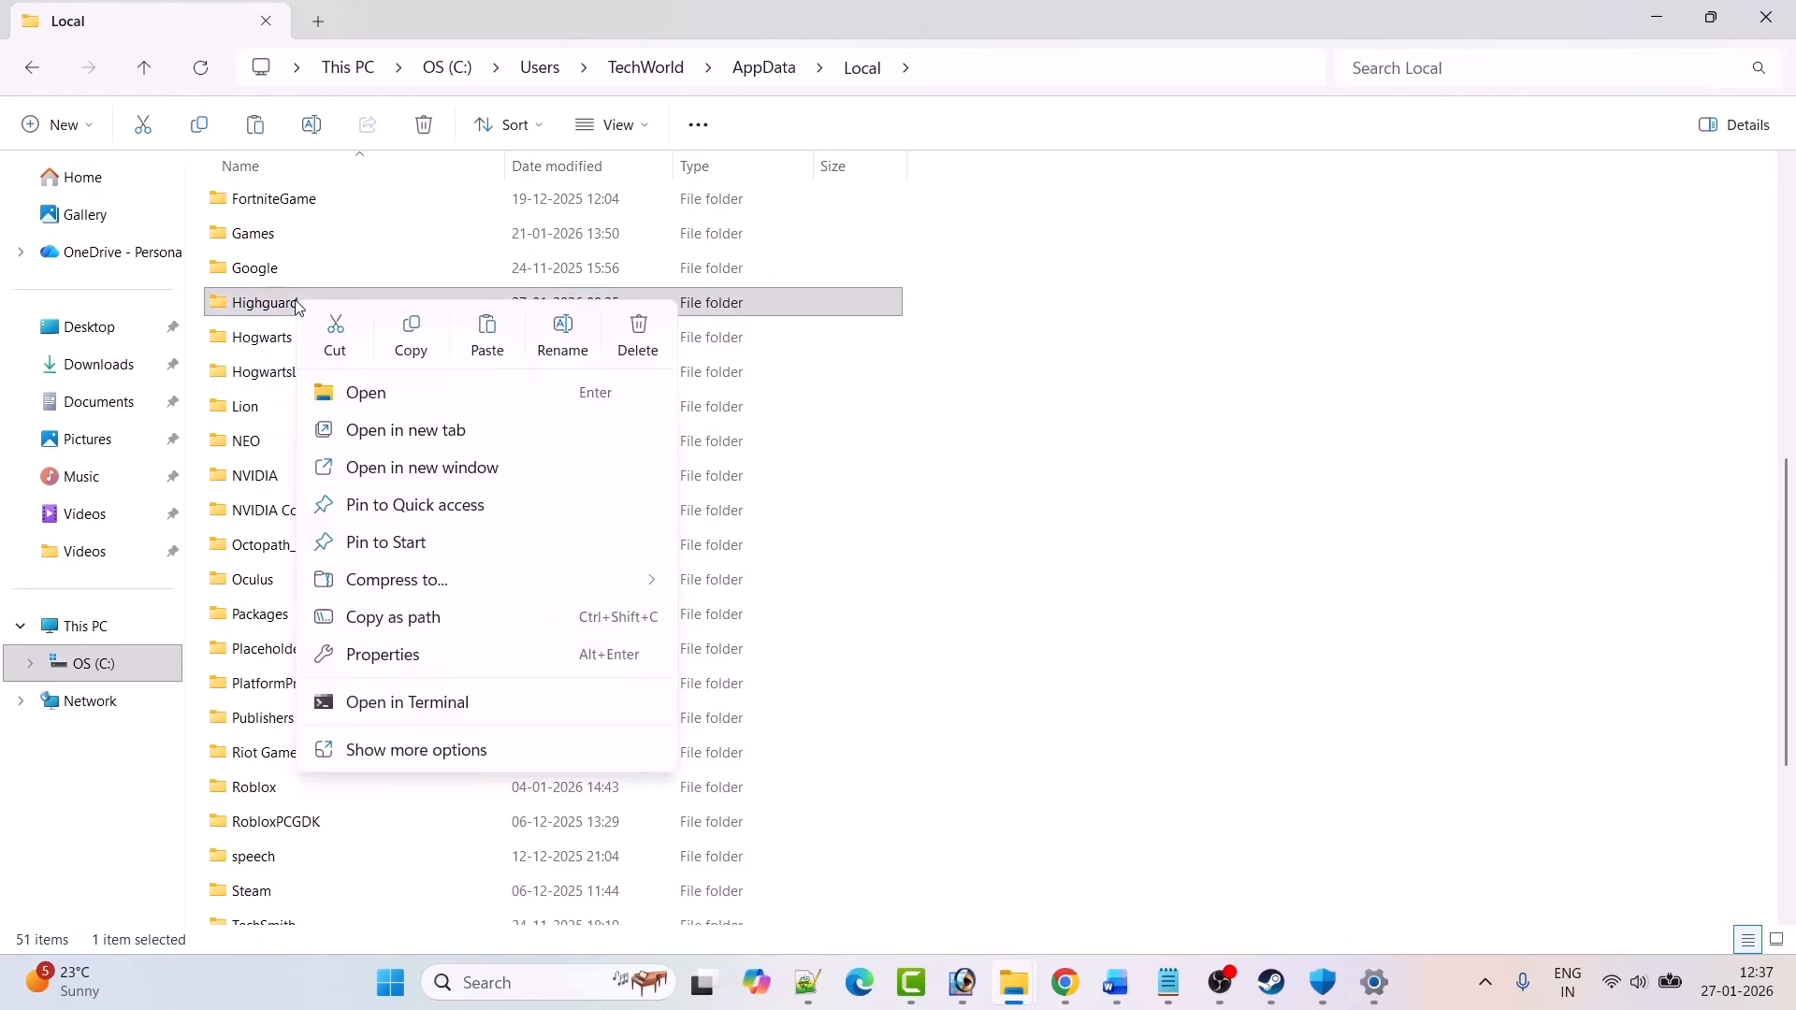
{"action": "left_click", "coordinate": [633, 337]}
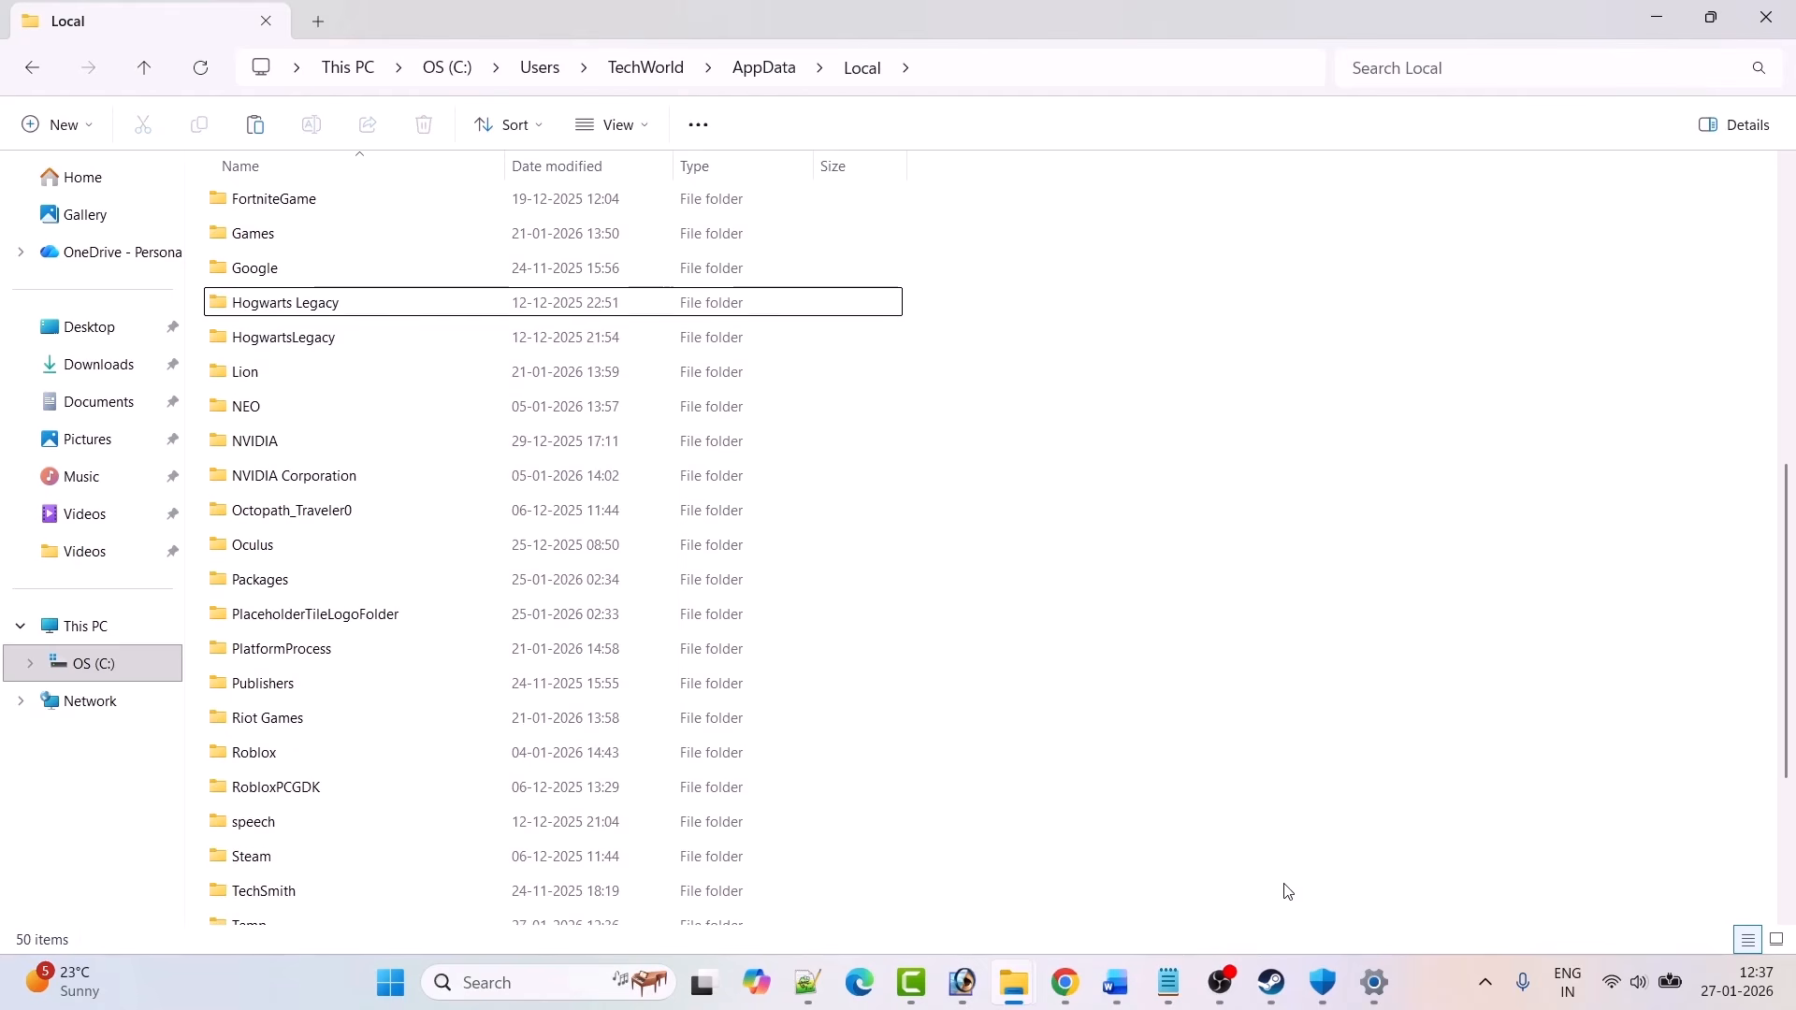
{"action": "left_click", "coordinate": [1272, 982]}
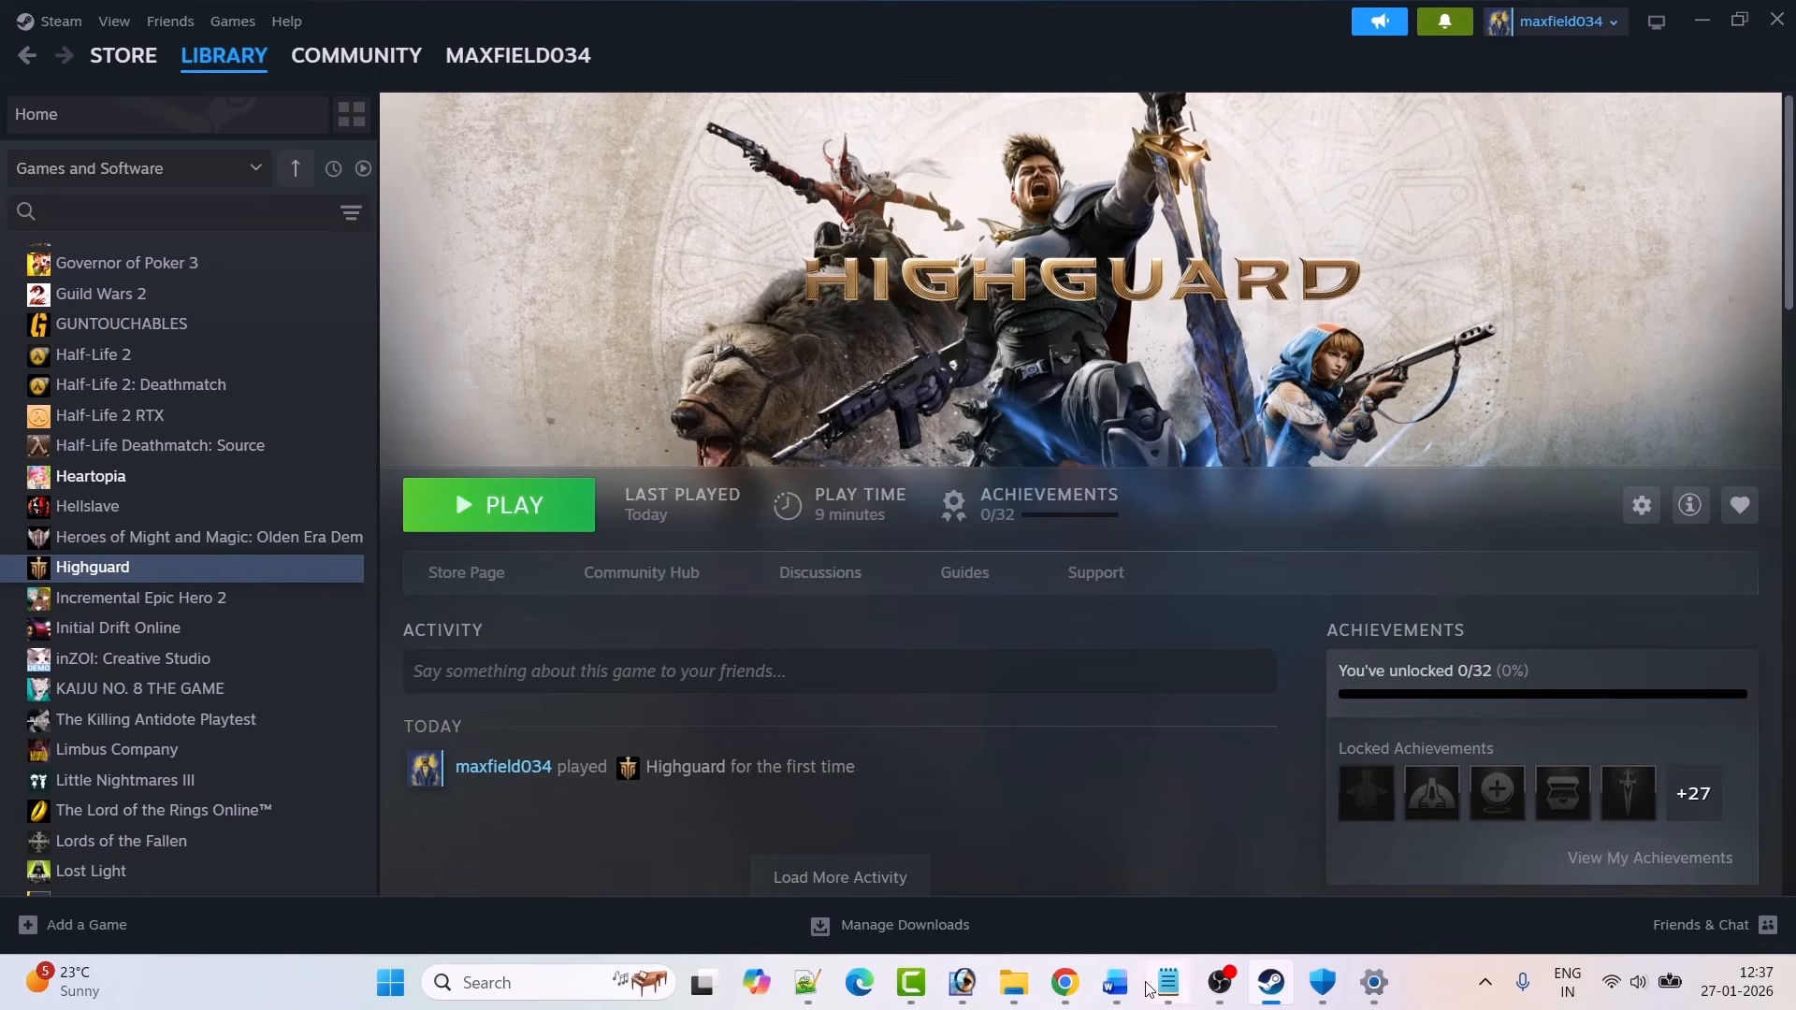
Step: Switch to the Word document and read Fix 14 on closing conflicting programs, continuing to the Fix 15 heading
{"action": "left_click", "coordinate": [1115, 982]}
{"action": "scroll", "coordinate": [756, 467], "scroll_direction": "down", "scroll_amount": 3}
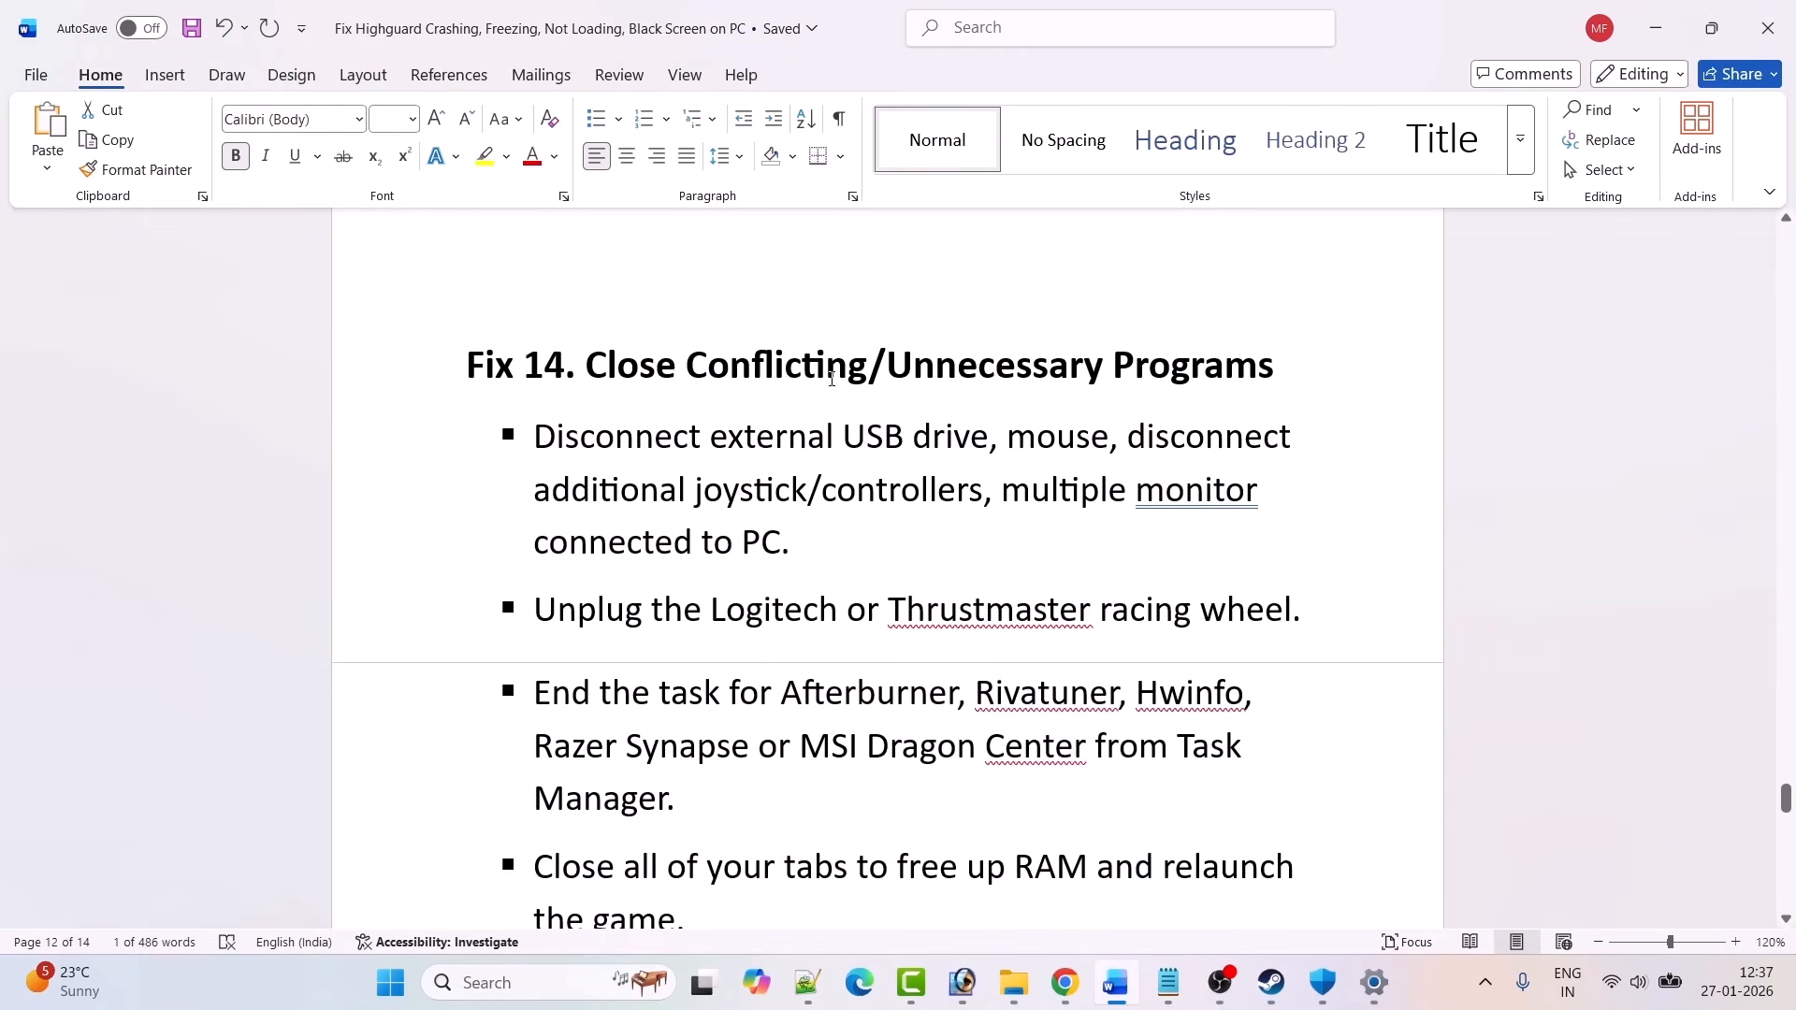
{"action": "scroll", "coordinate": [931, 416], "scroll_direction": "down", "scroll_amount": 1}
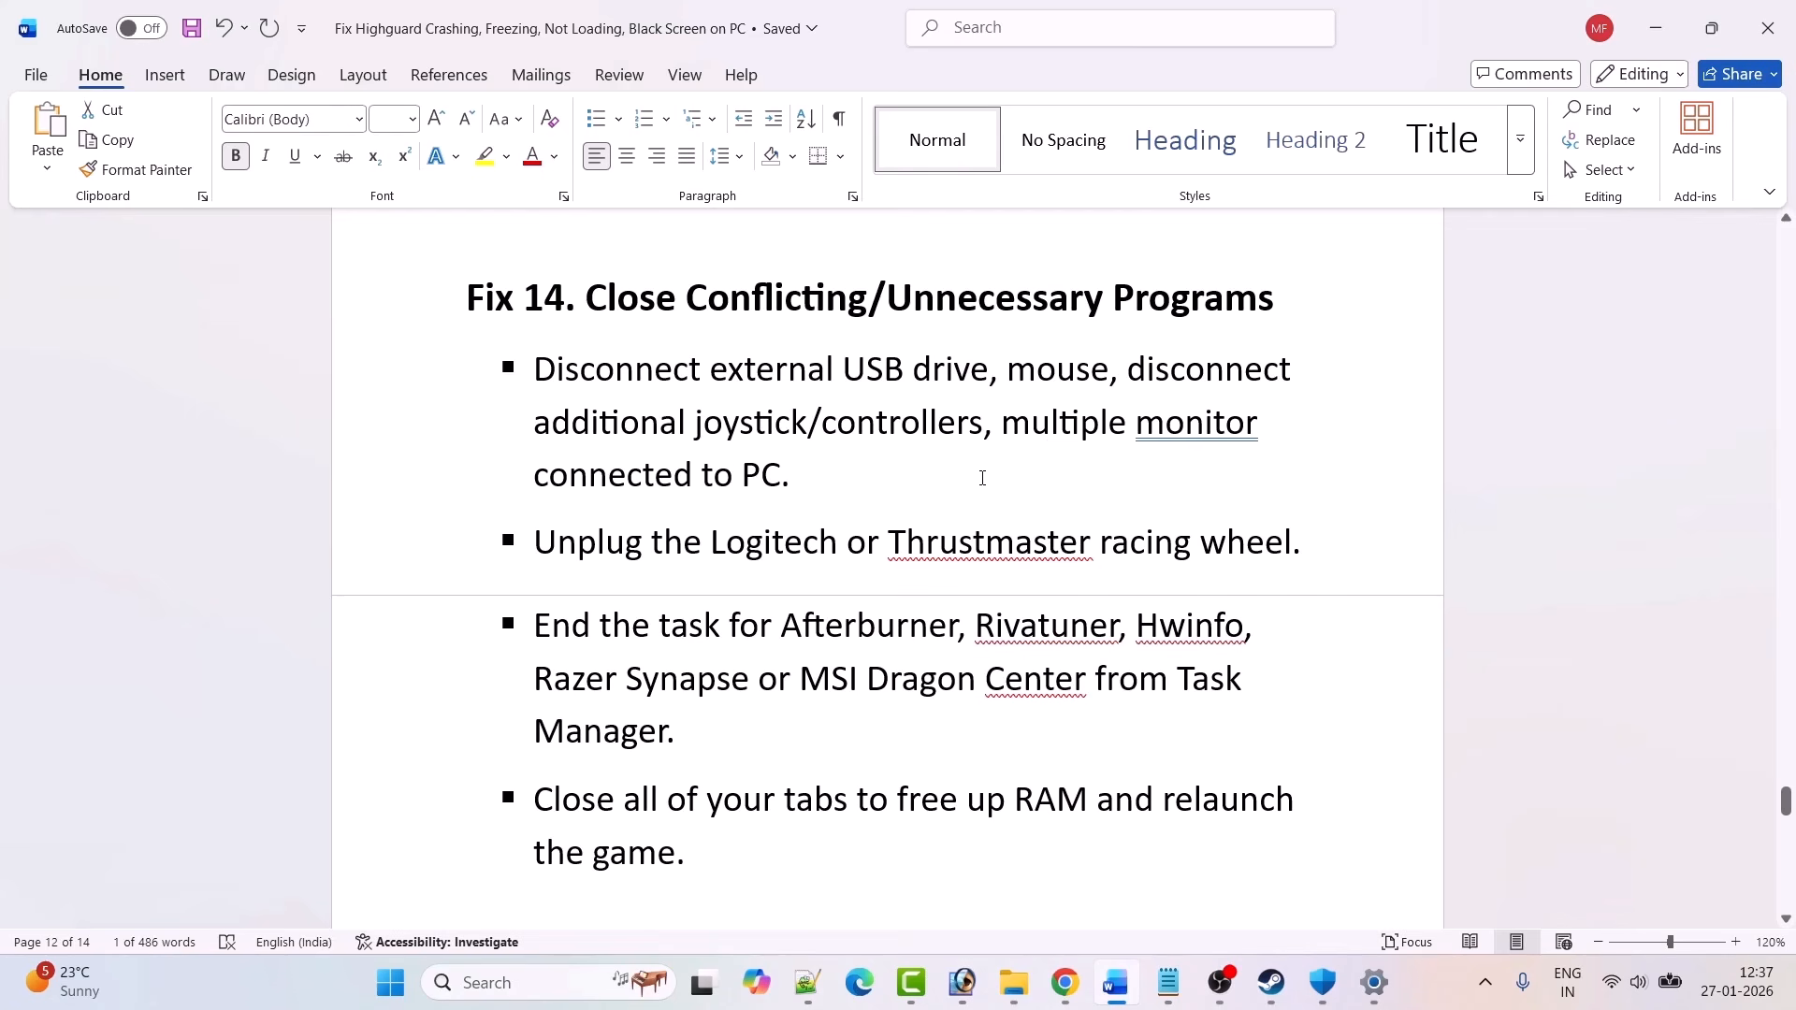
{"action": "scroll", "coordinate": [832, 490], "scroll_direction": "down", "scroll_amount": 2}
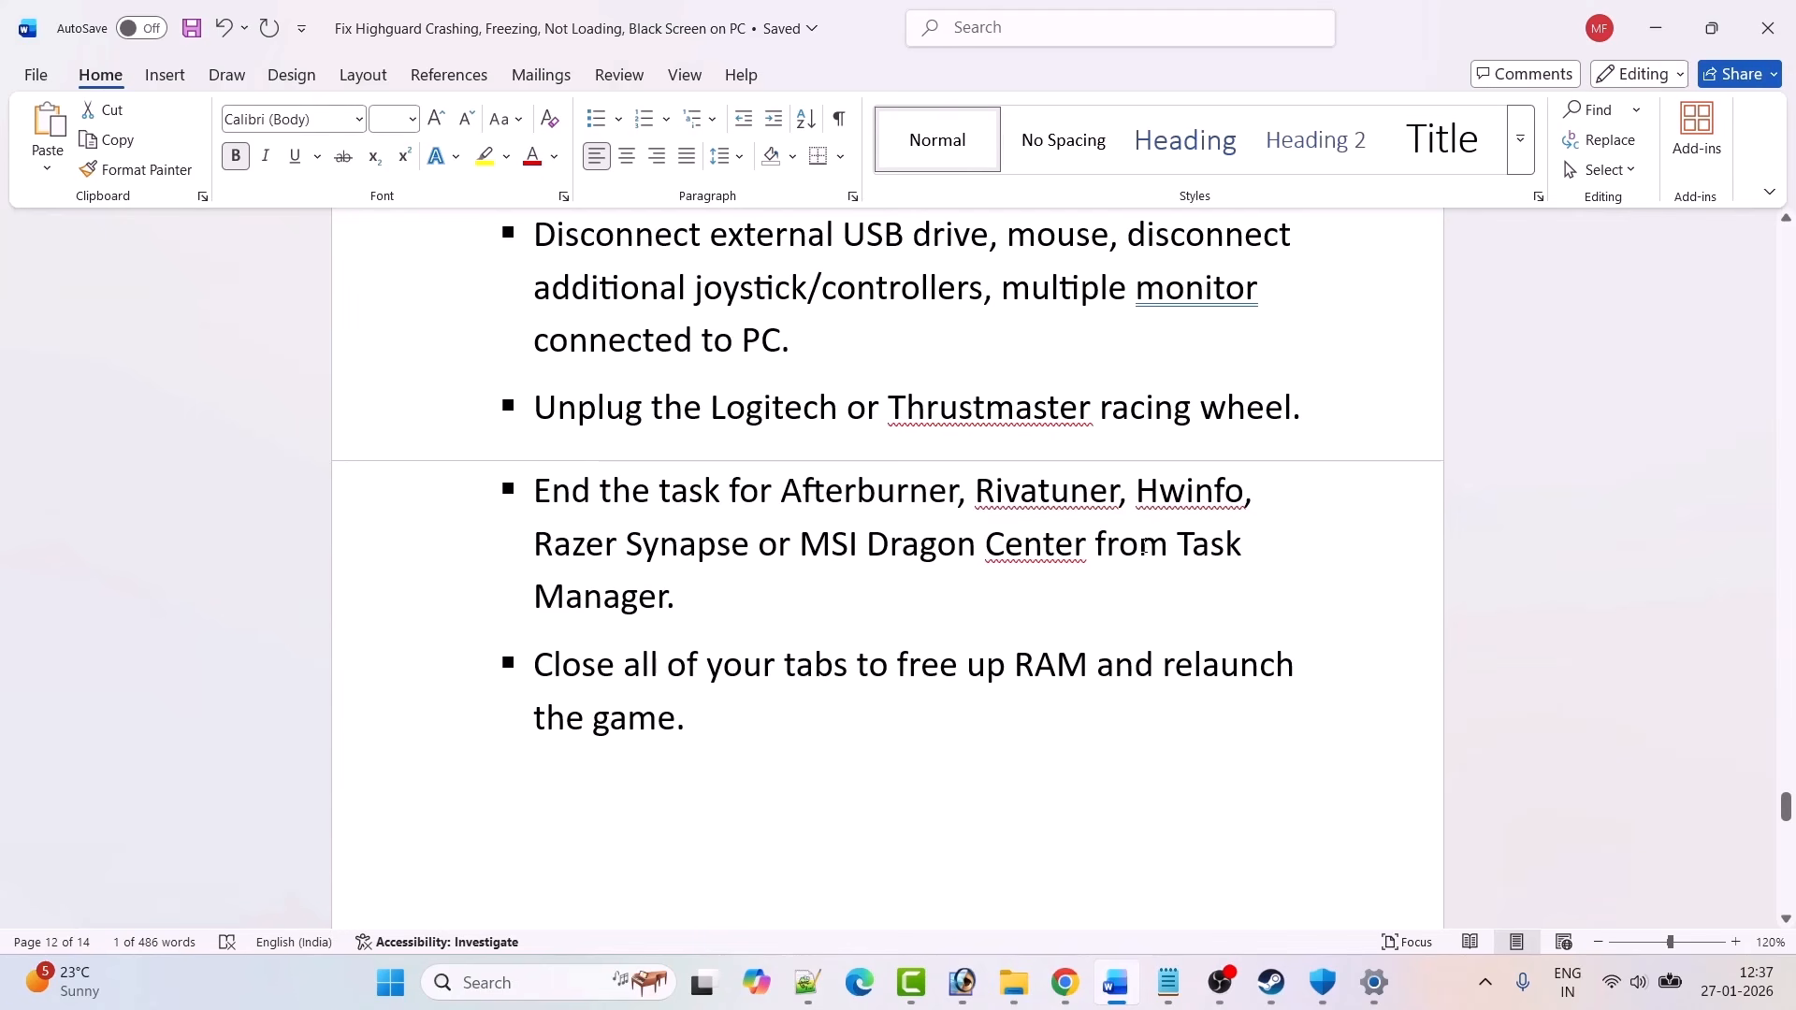
{"action": "scroll", "coordinate": [777, 610], "scroll_direction": "down", "scroll_amount": 1}
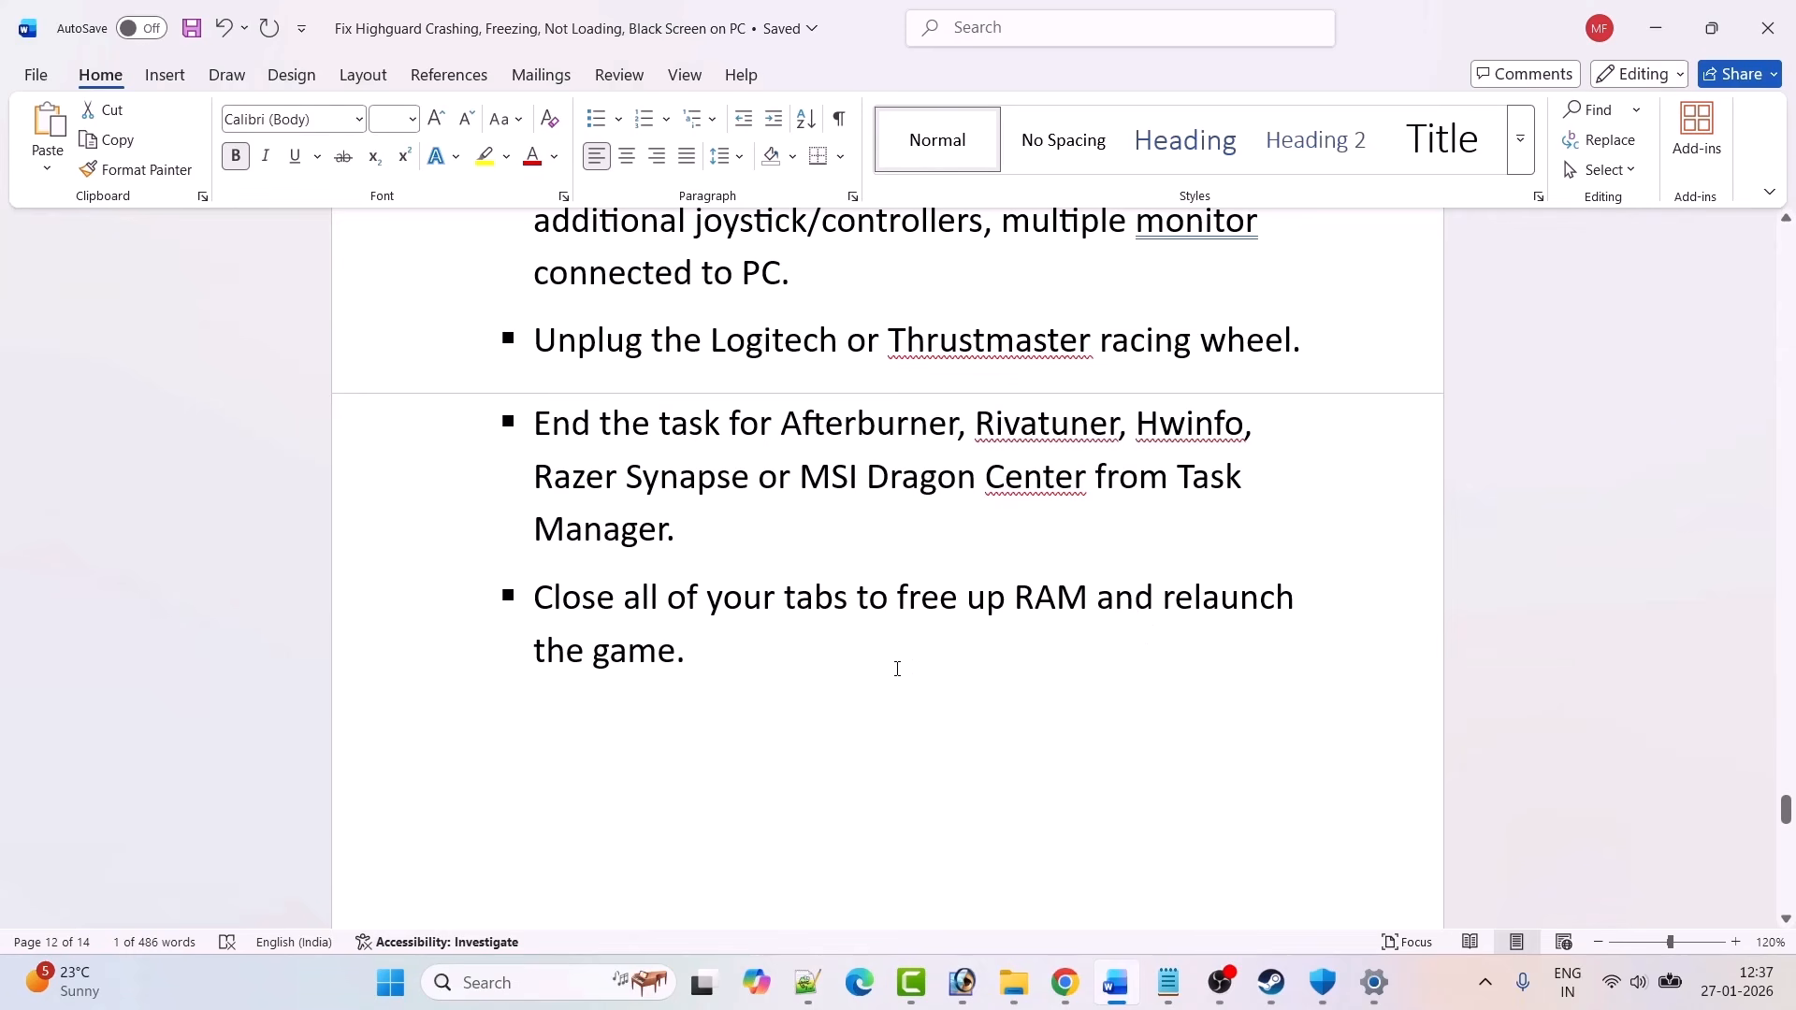
{"action": "scroll", "coordinate": [838, 674], "scroll_direction": "down", "scroll_amount": 5}
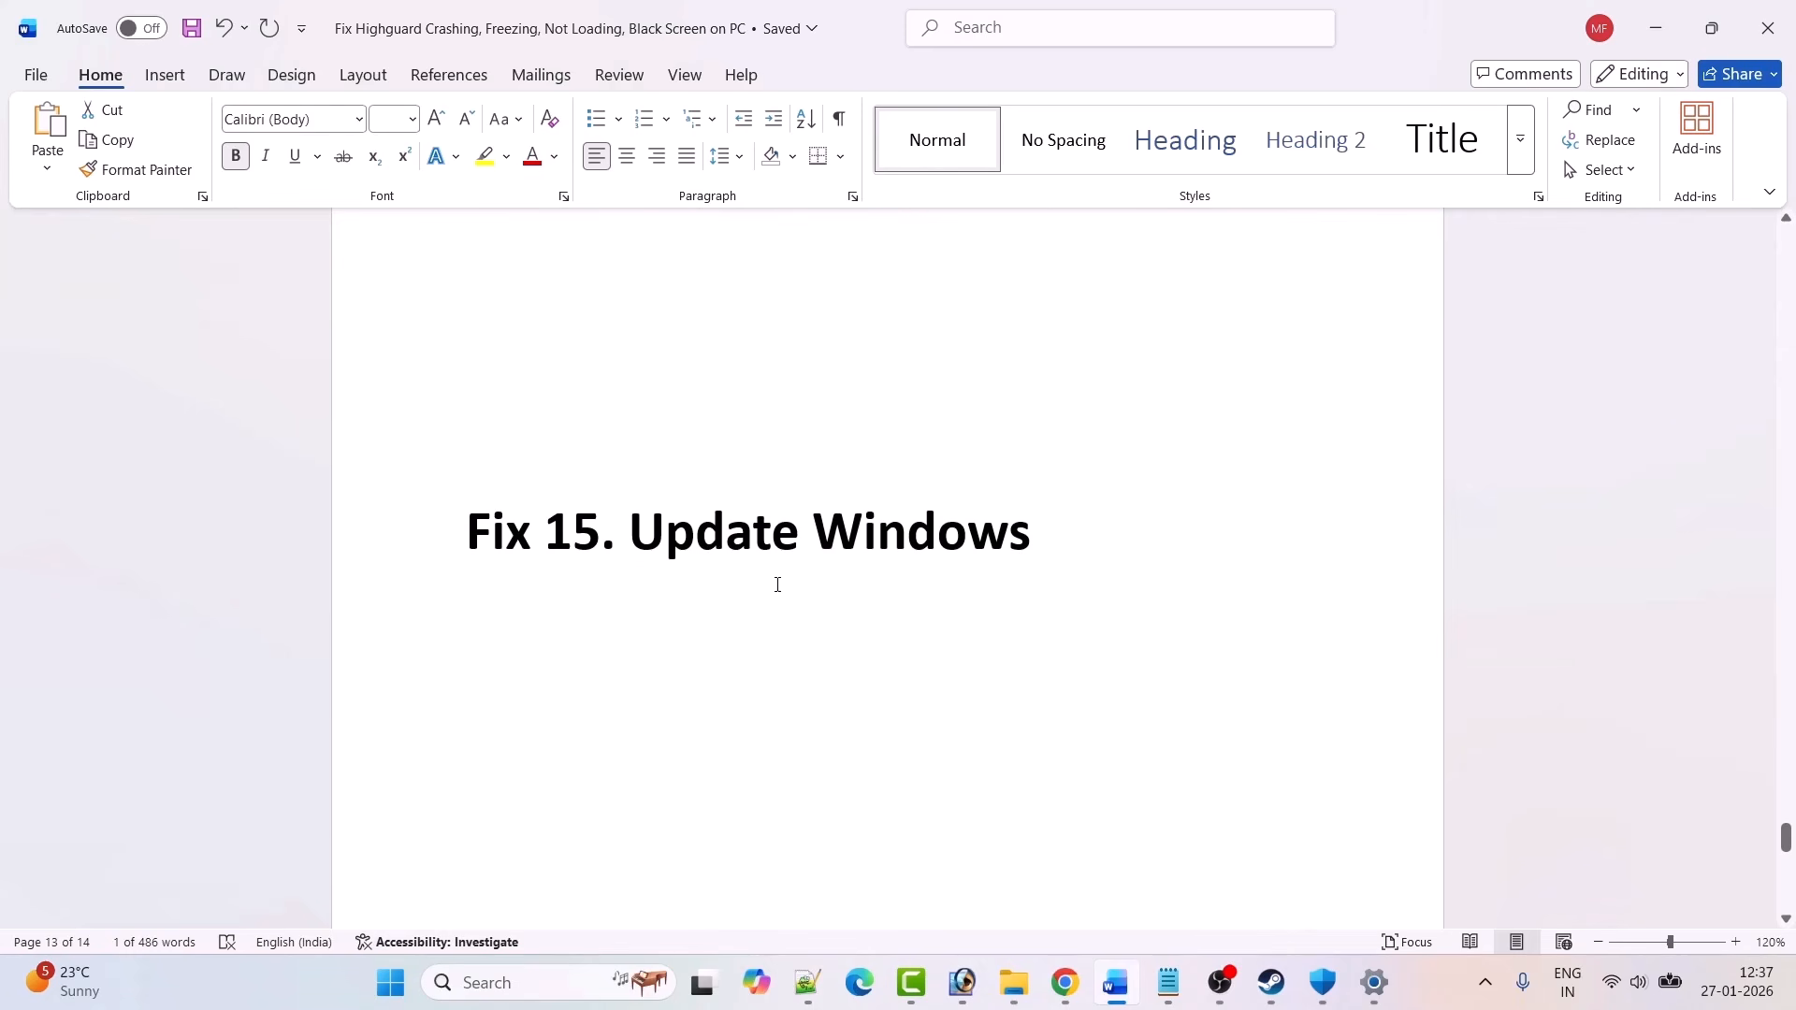
Step: Open Windows Update in the Settings app and check for updates
{"action": "left_click", "coordinate": [391, 982]}
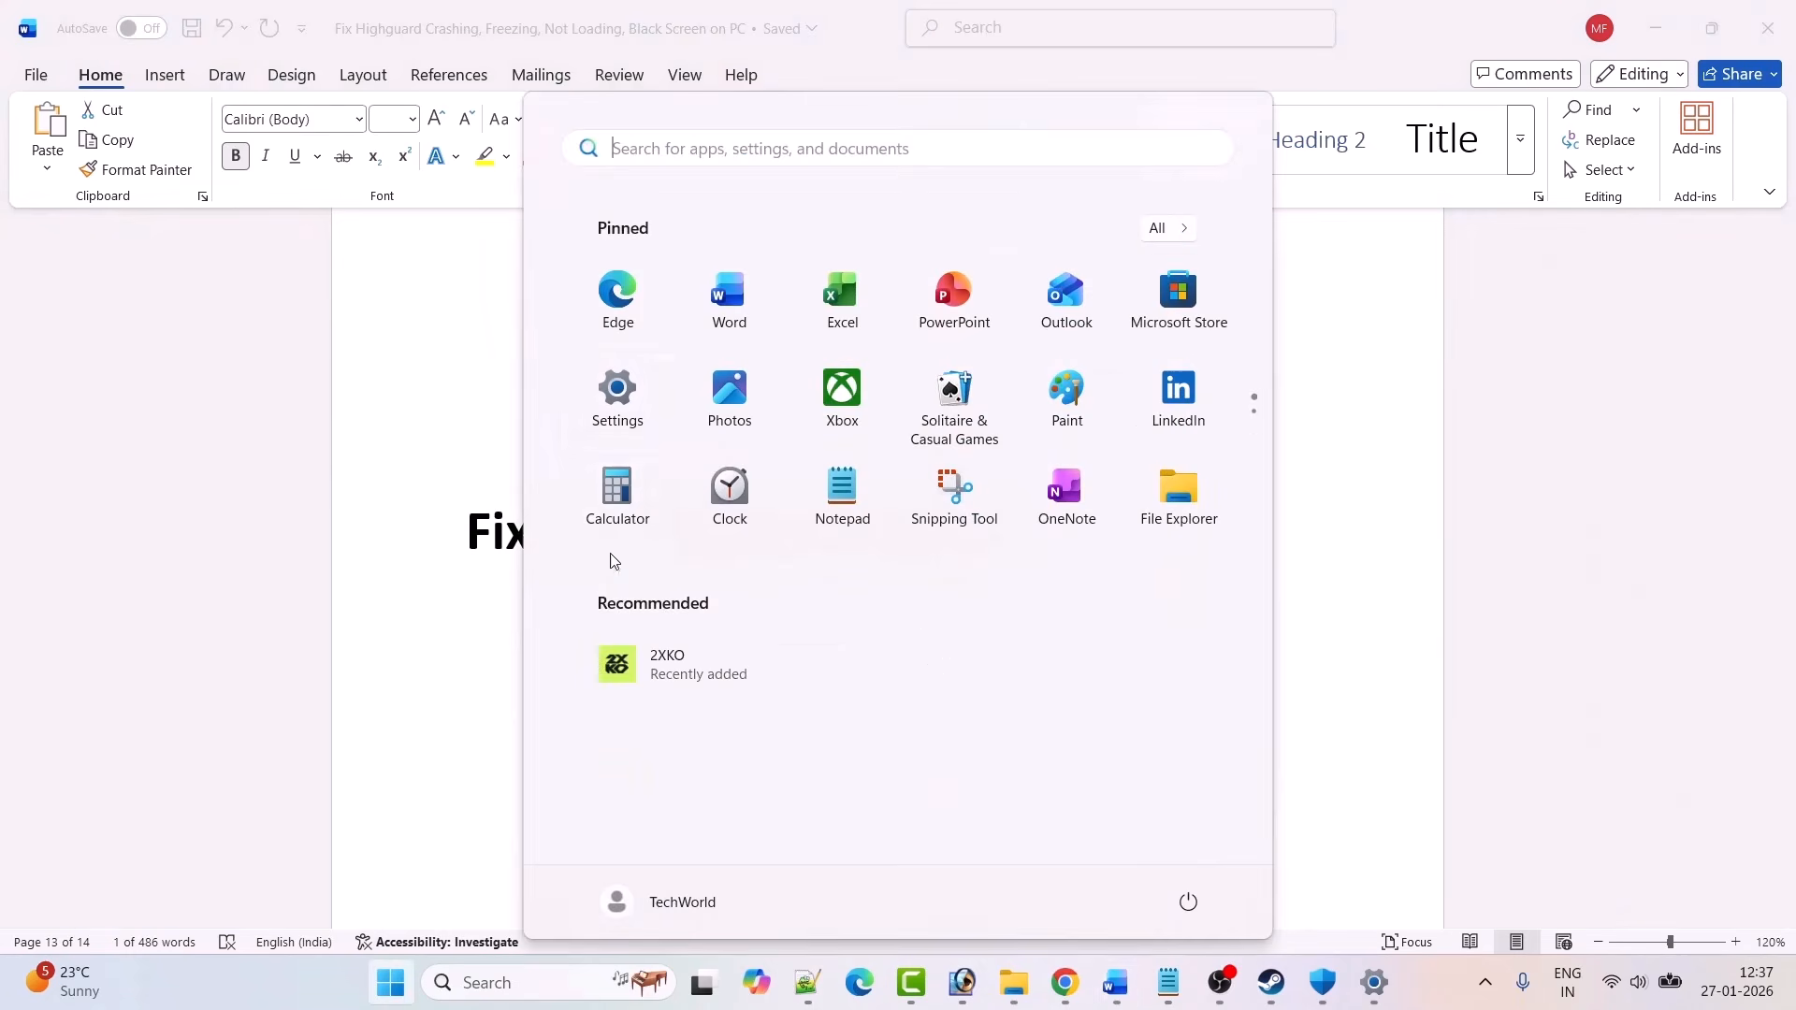
{"action": "left_click", "coordinate": [650, 414]}
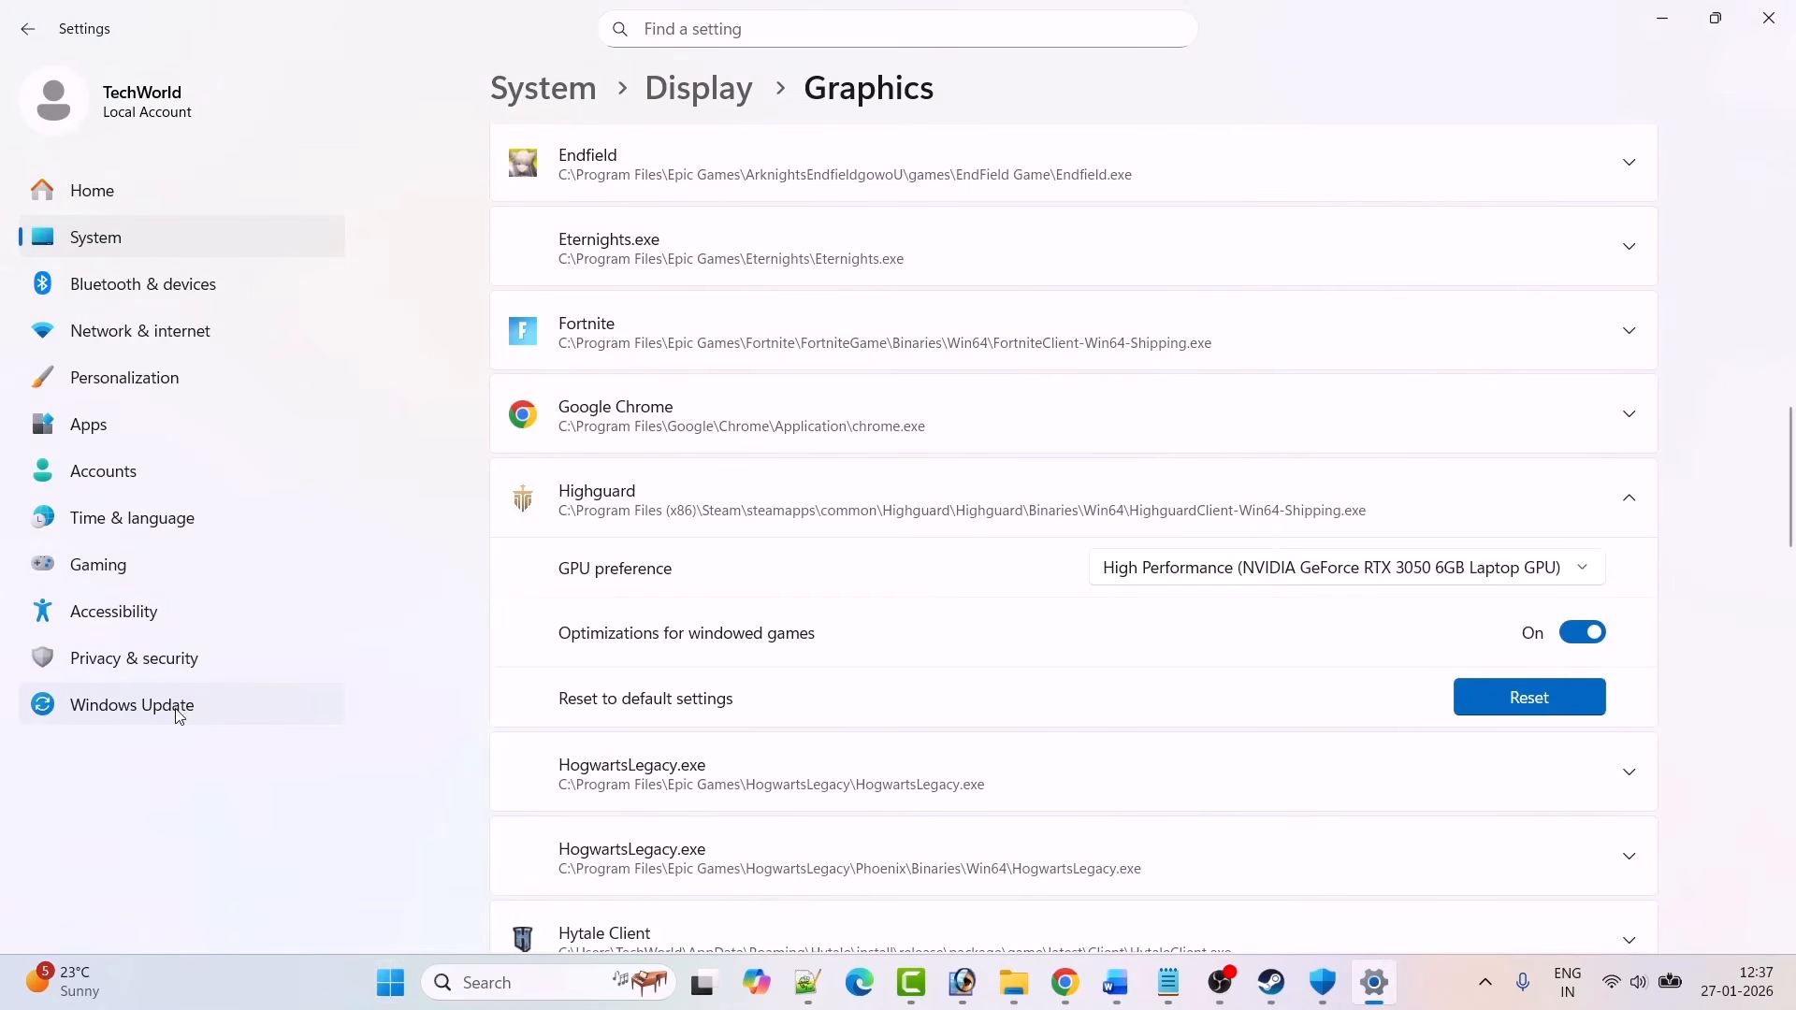
{"action": "left_click", "coordinate": [161, 712]}
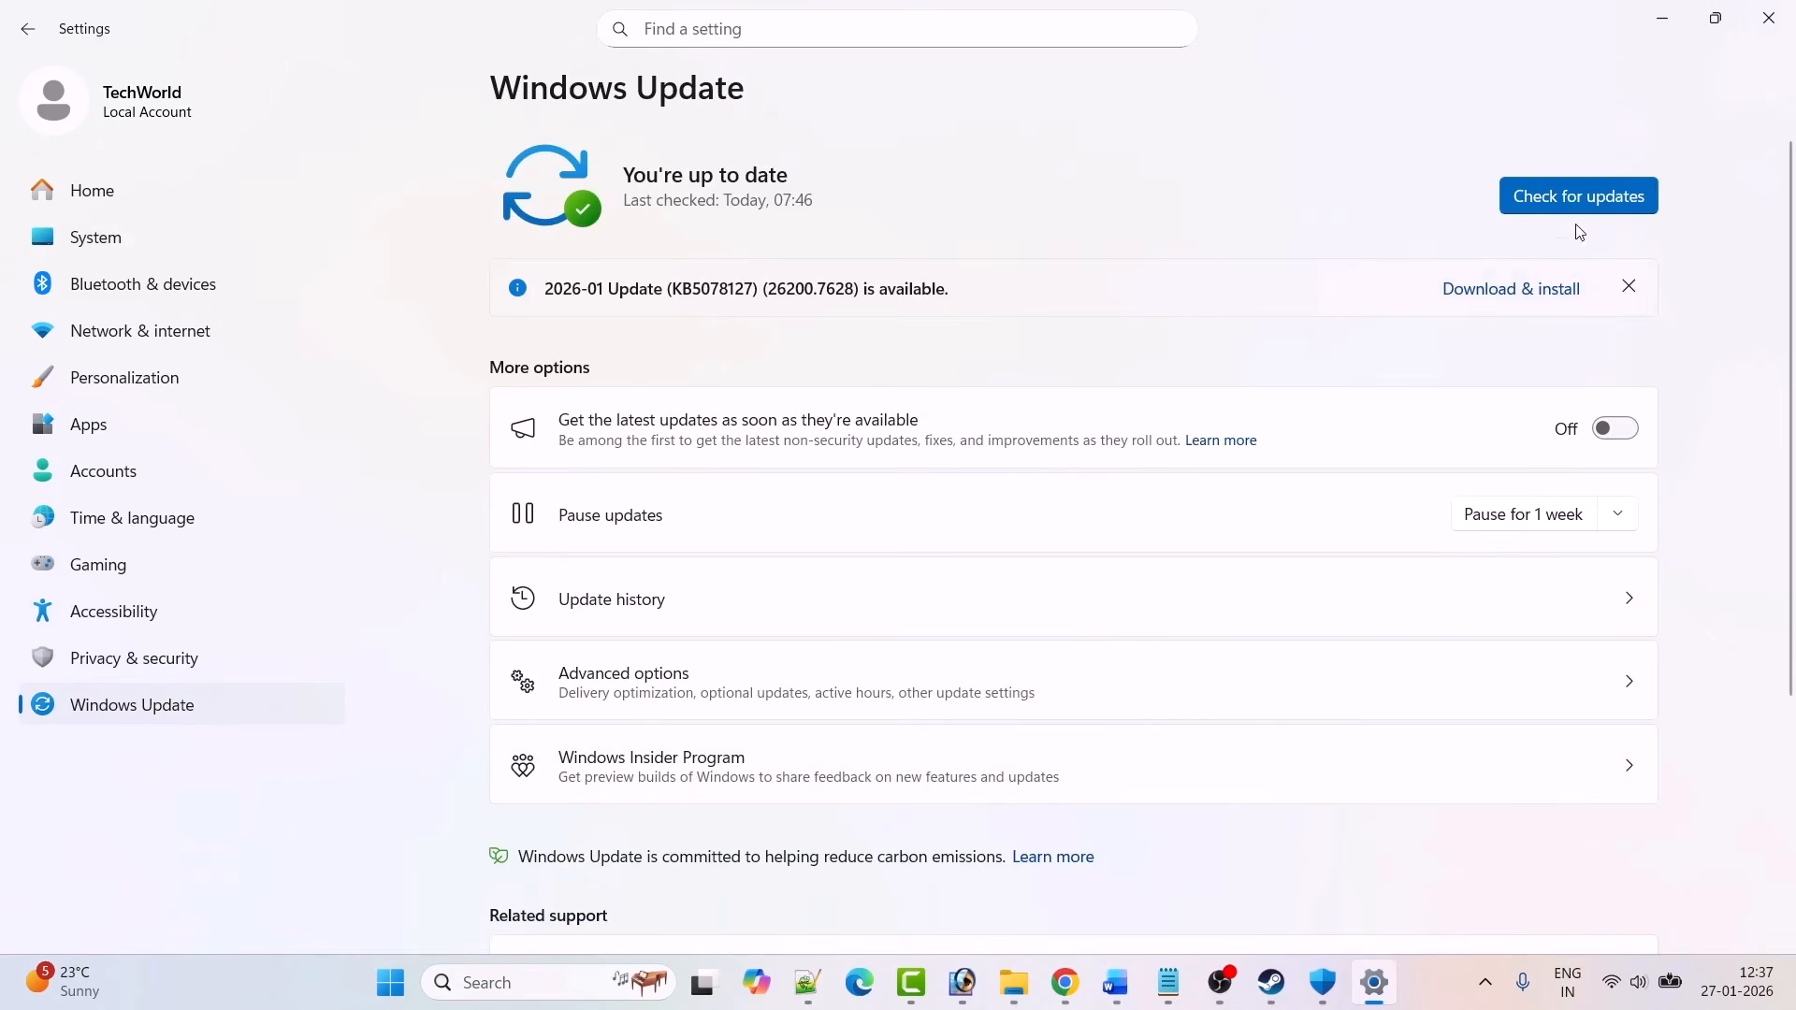
{"action": "left_click", "coordinate": [1577, 206]}
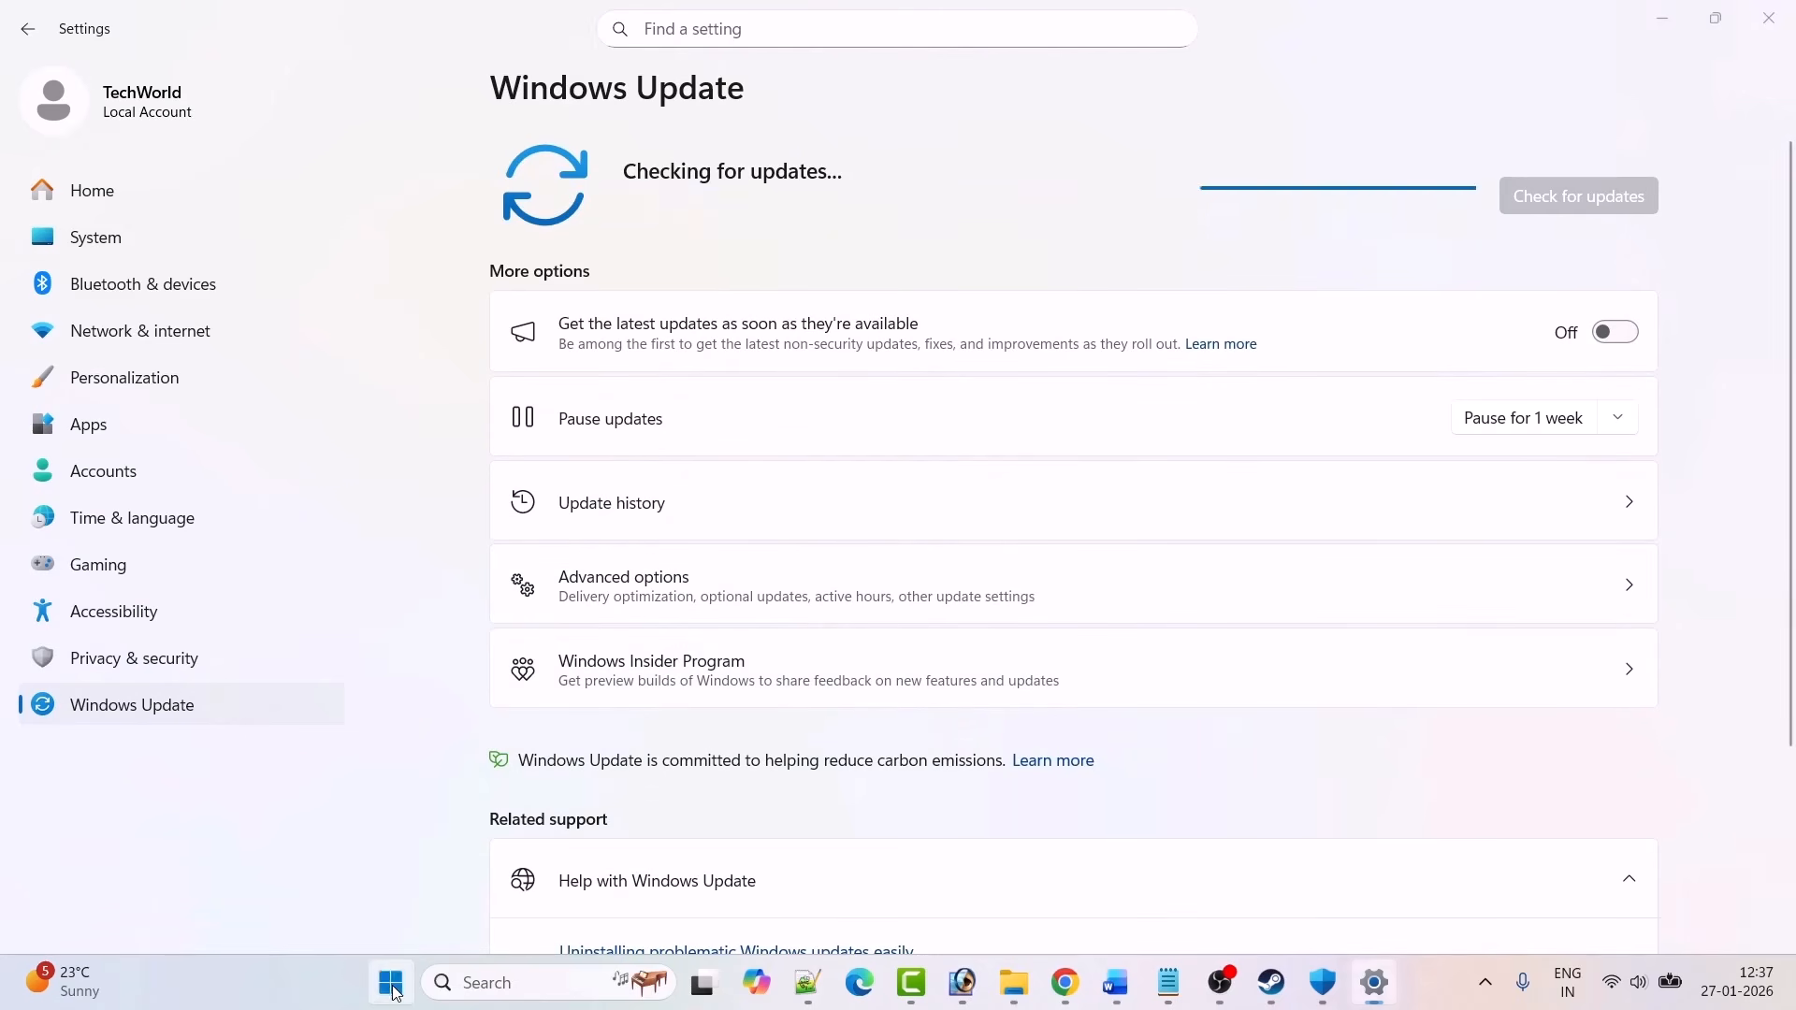
Step: Look at the Restart power option, dismiss it without restarting, and return to Highguard's Steam page
{"action": "key", "text": "super"}
{"action": "left_click", "coordinate": [1187, 902]}
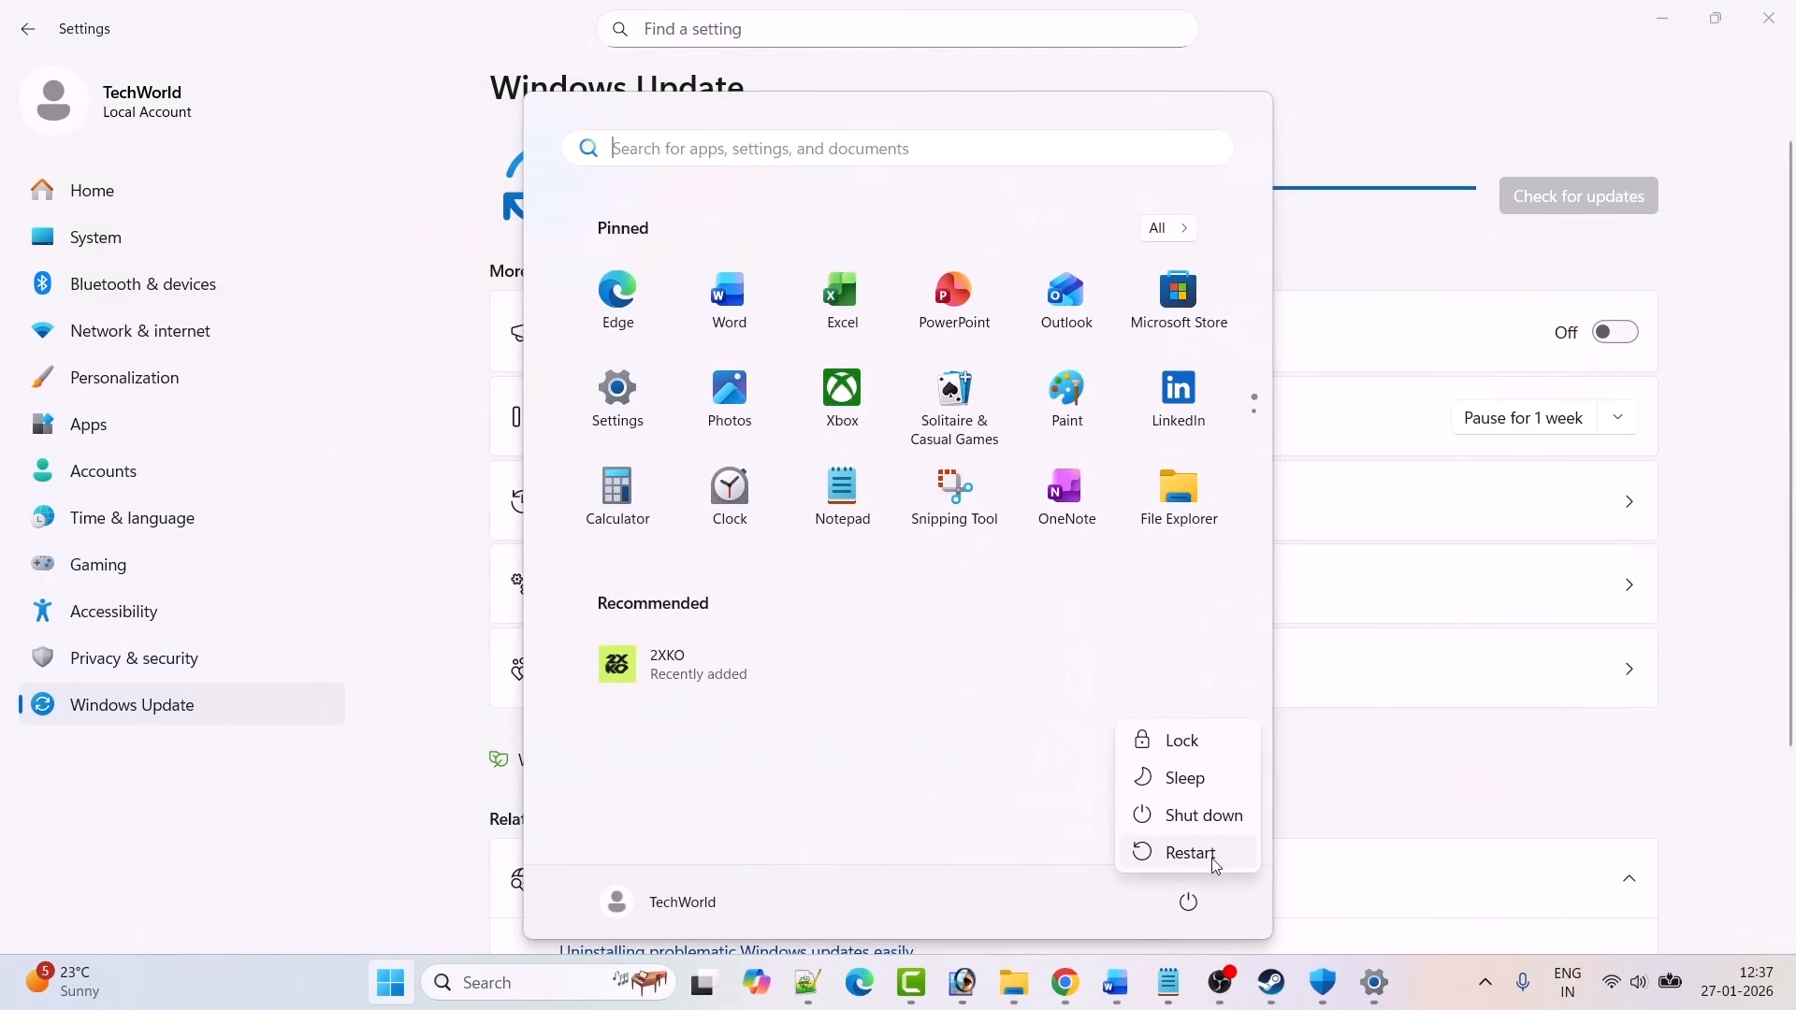
{"action": "left_click", "coordinate": [1424, 810]}
{"action": "left_click", "coordinate": [1271, 982]}
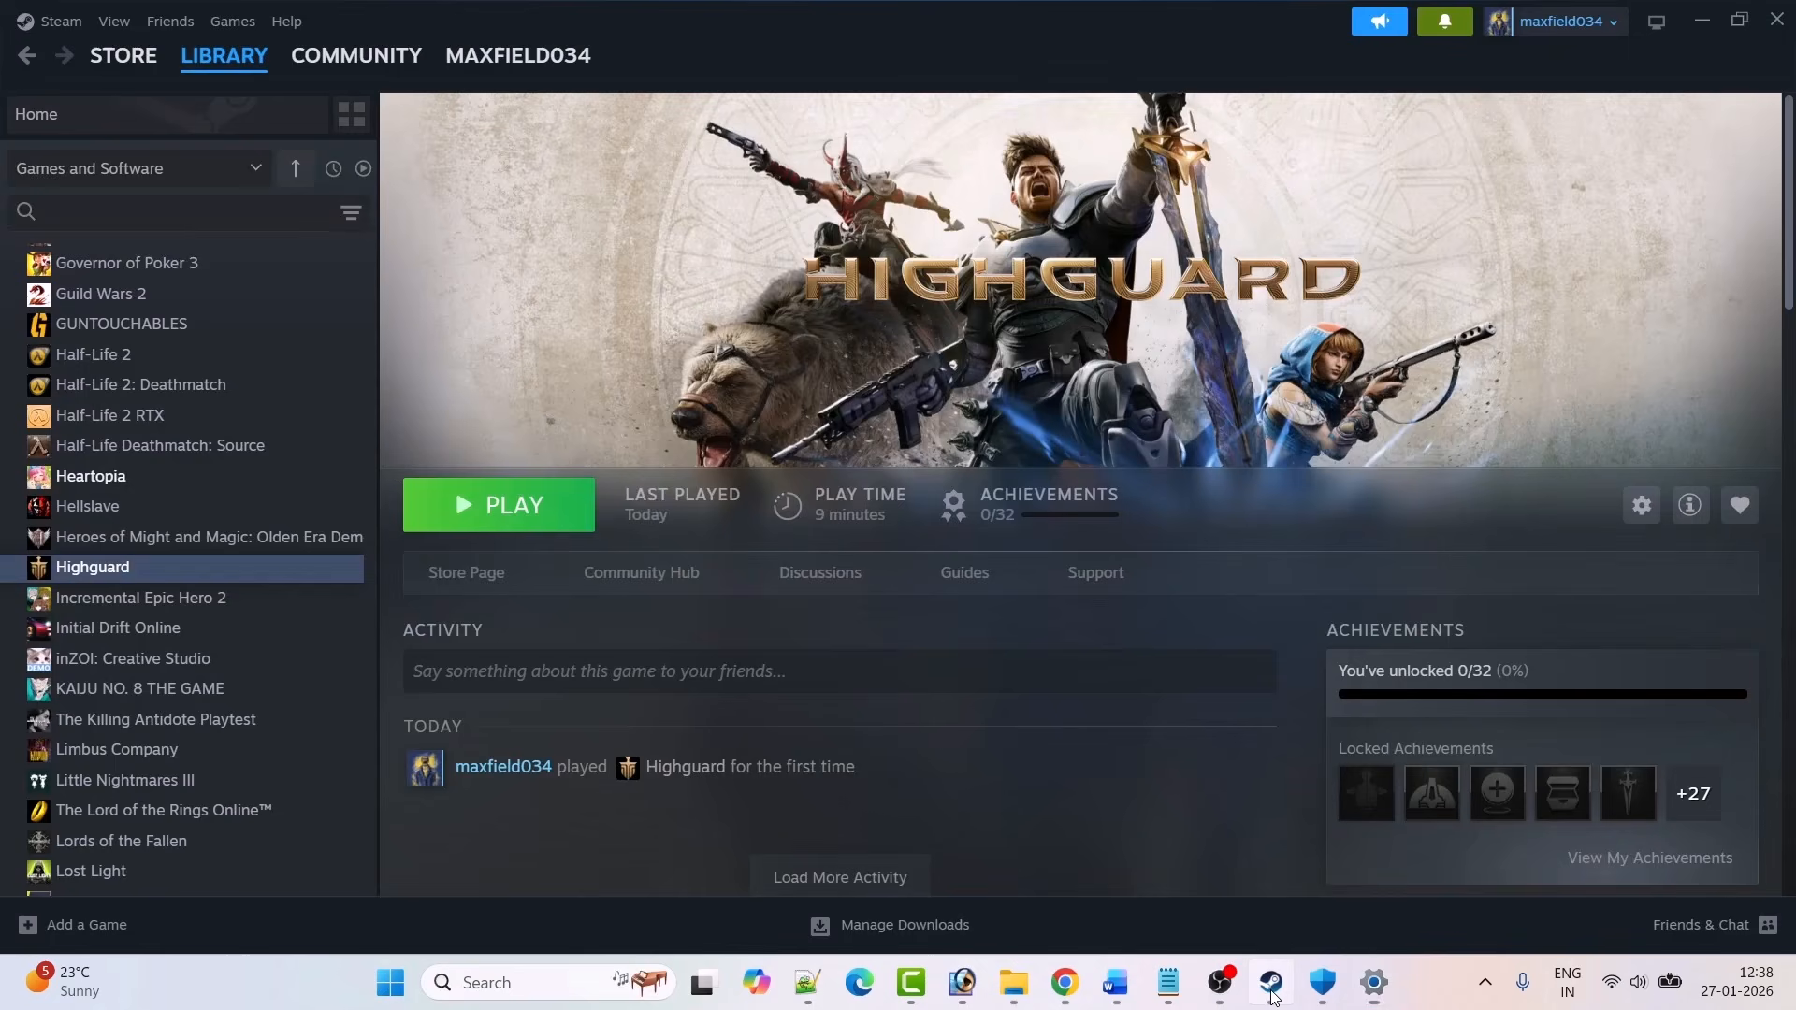
Step: Switch back to the Word document and read Fix 16 on uninstalling and reinstalling the game
{"action": "left_click", "coordinate": [1118, 984]}
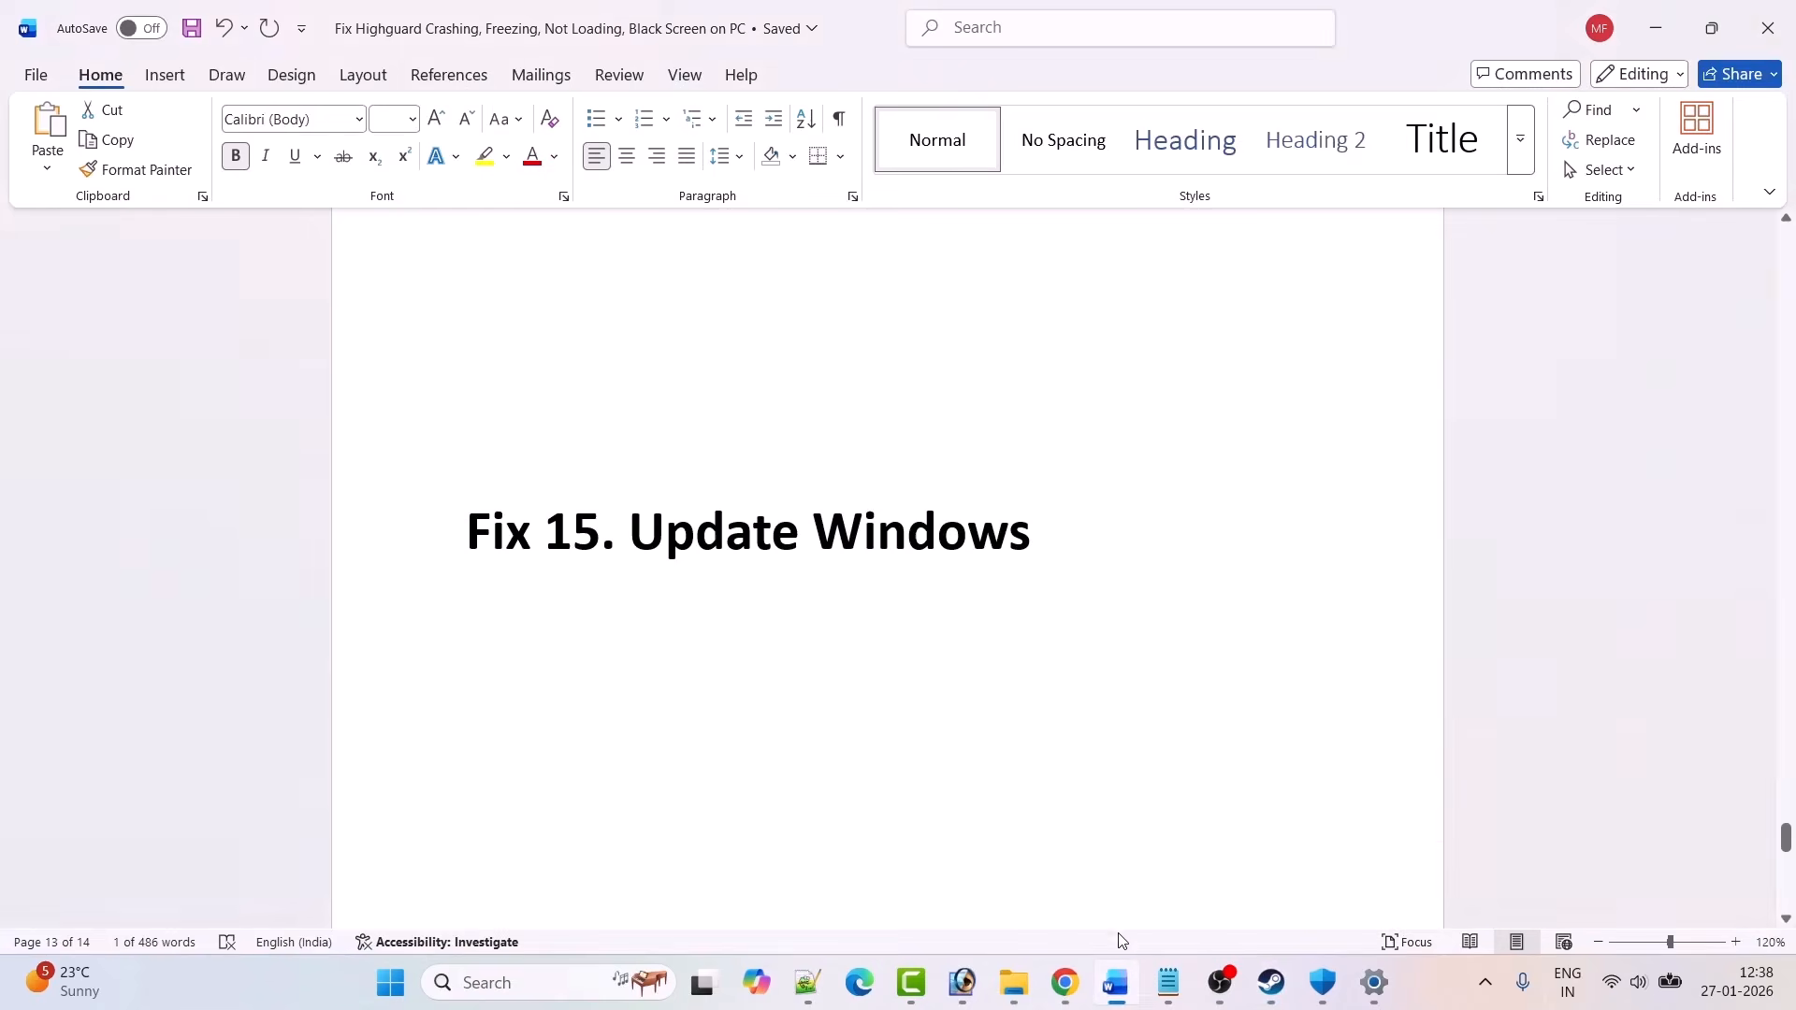
{"action": "scroll", "coordinate": [753, 695], "scroll_direction": "down", "scroll_amount": 1}
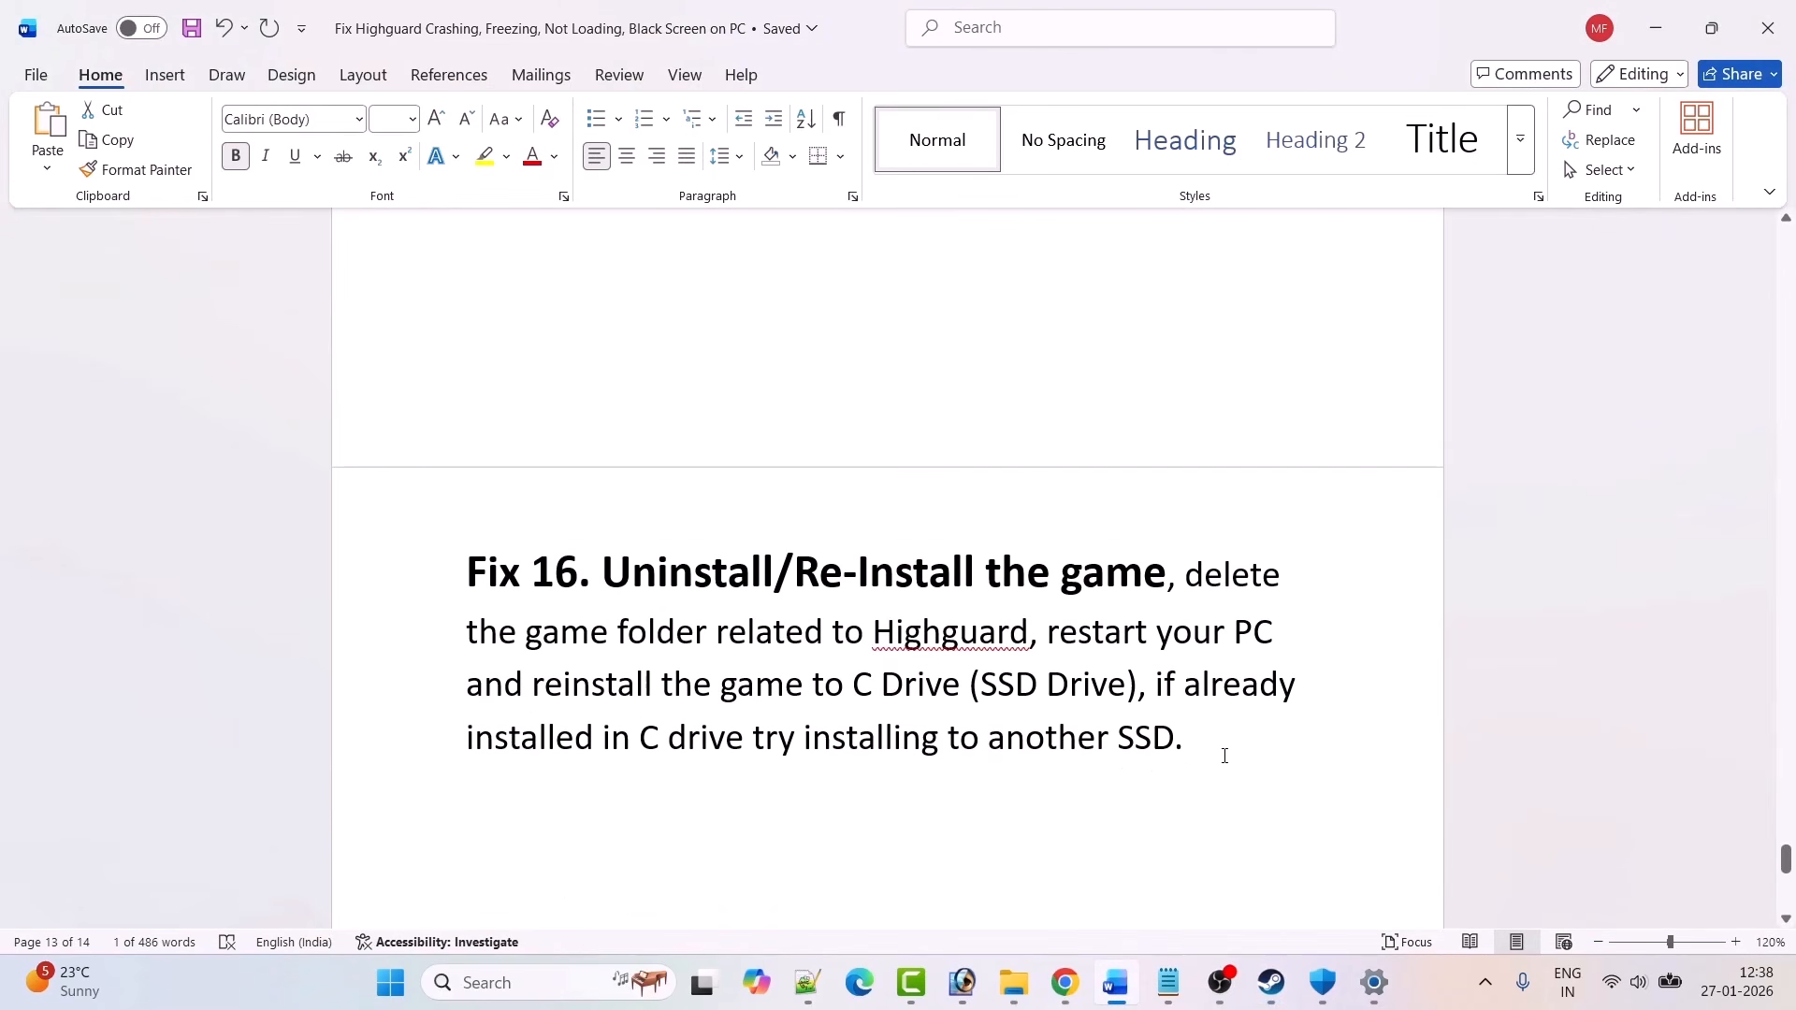